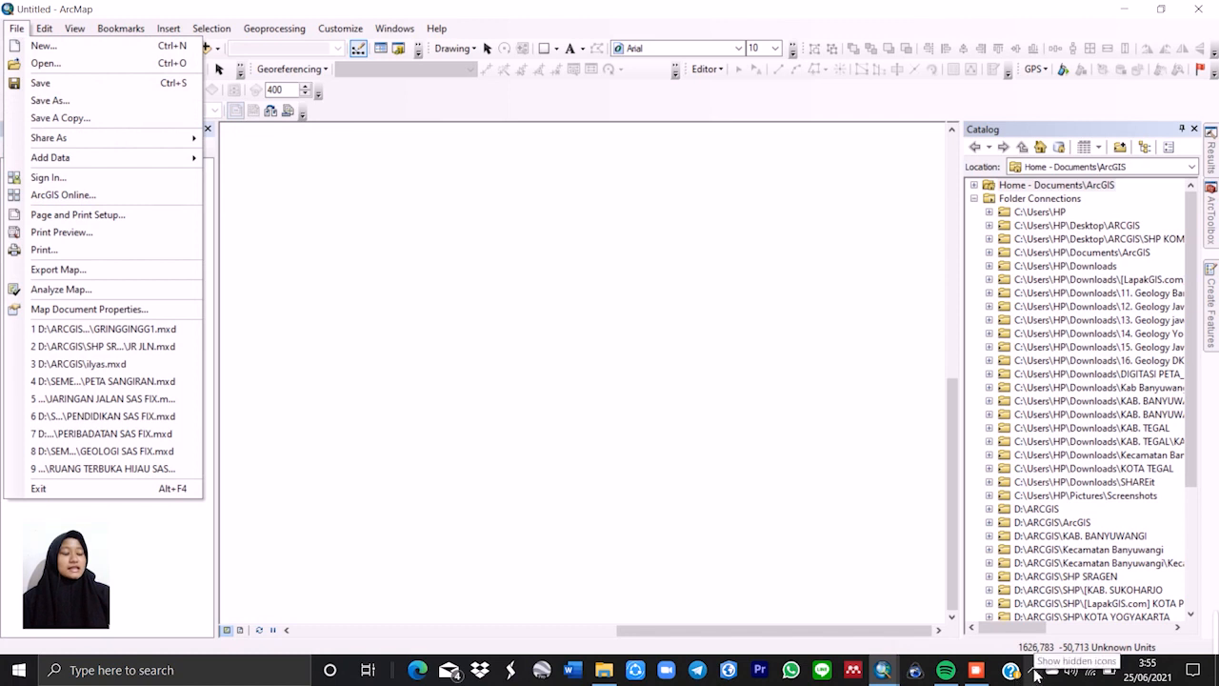
# Add the Imagery basemap to the empty map document.
pyautogui.click(1033, 671)
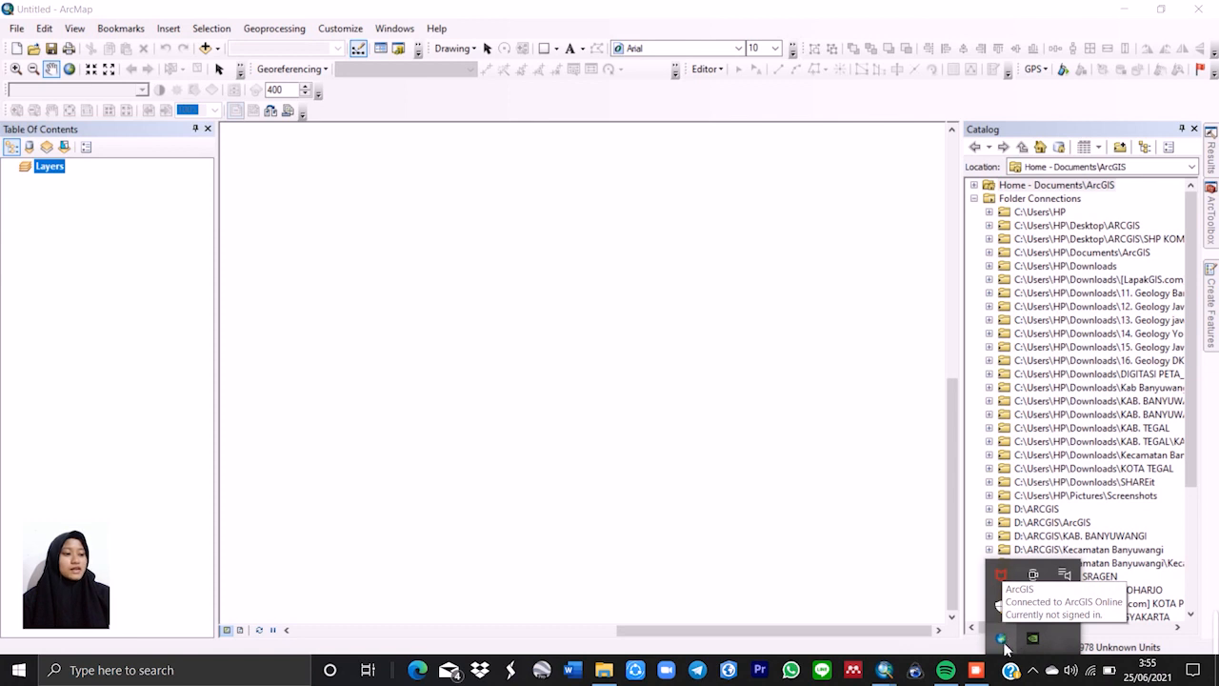
pyautogui.click(17, 28)
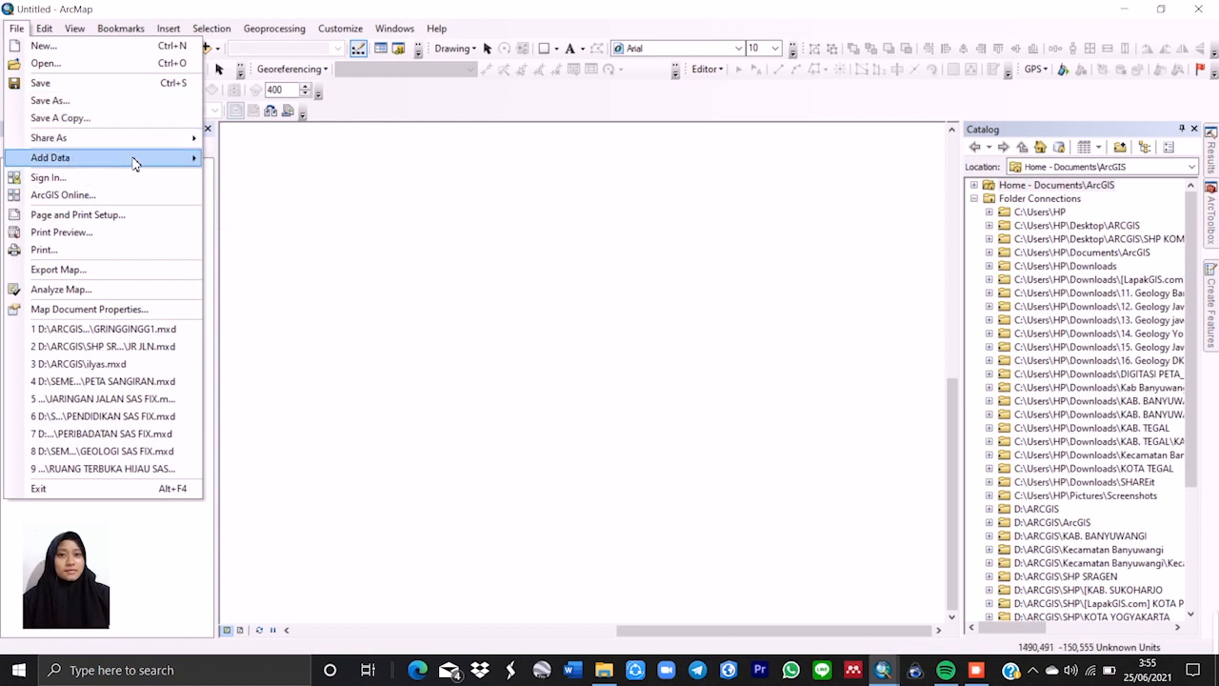
pyautogui.moveTo(136, 160)
pyautogui.click(238, 180)
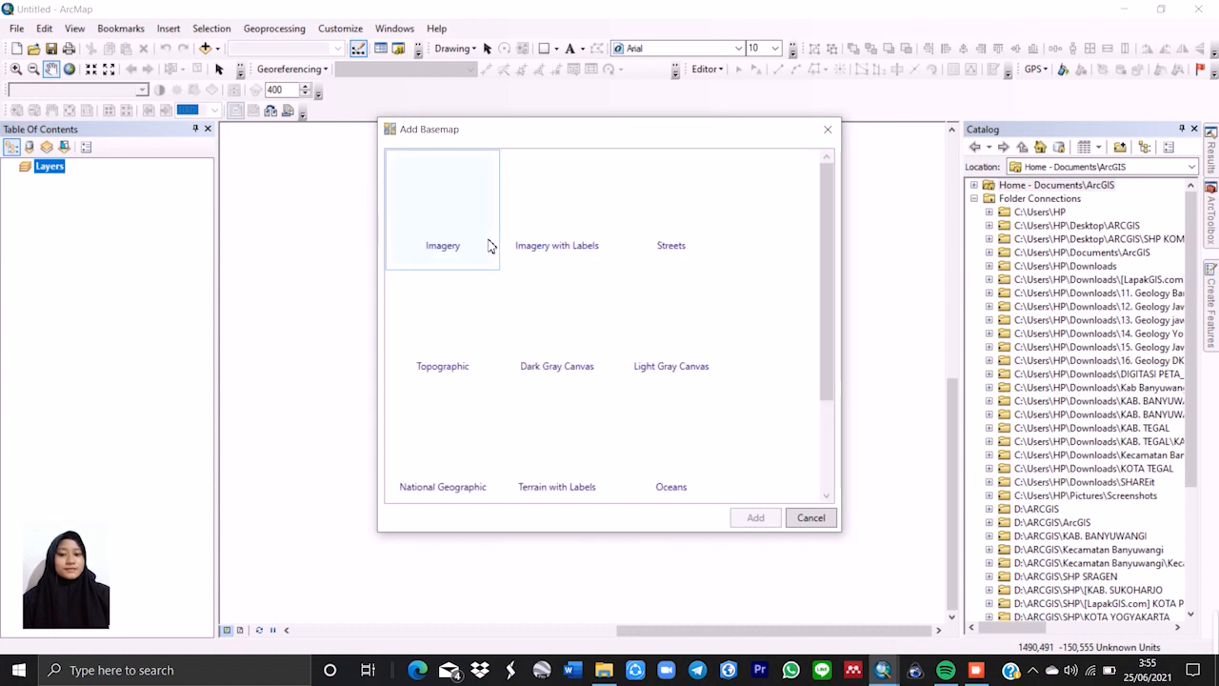
pyautogui.doubleClick(447, 205)
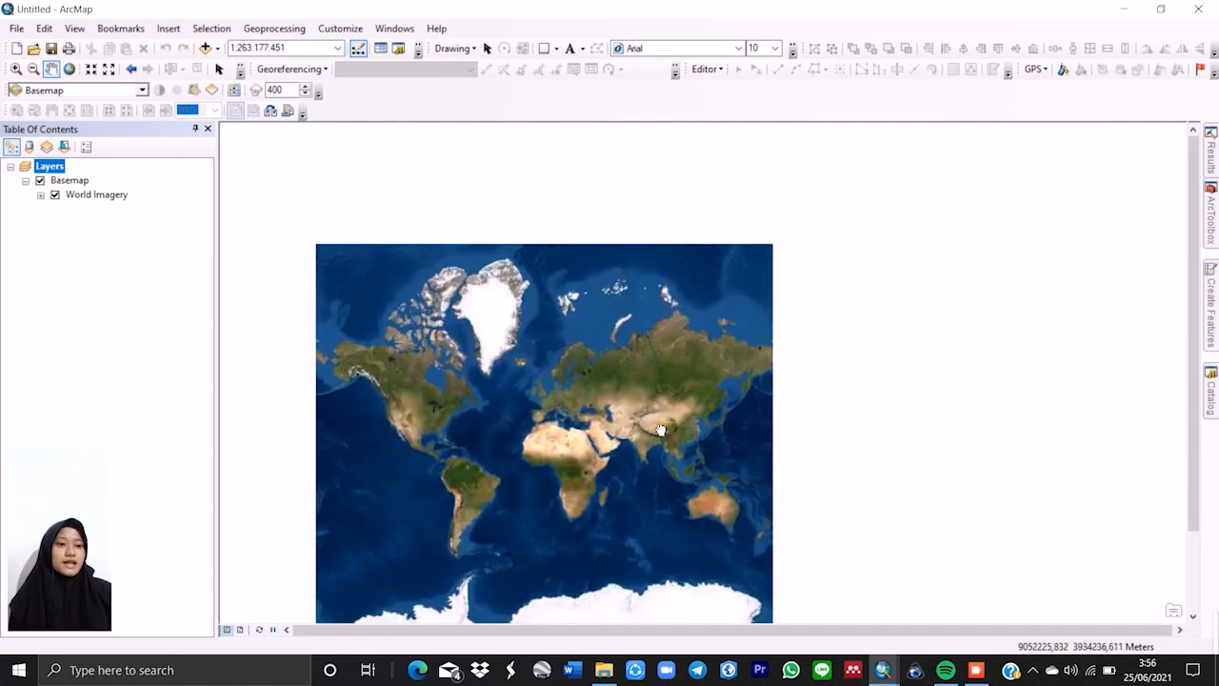
pyautogui.moveTo(661, 432); pyautogui.dragTo(694, 358)
pyautogui.moveTo(623, 387); pyautogui.dragTo(673, 350)
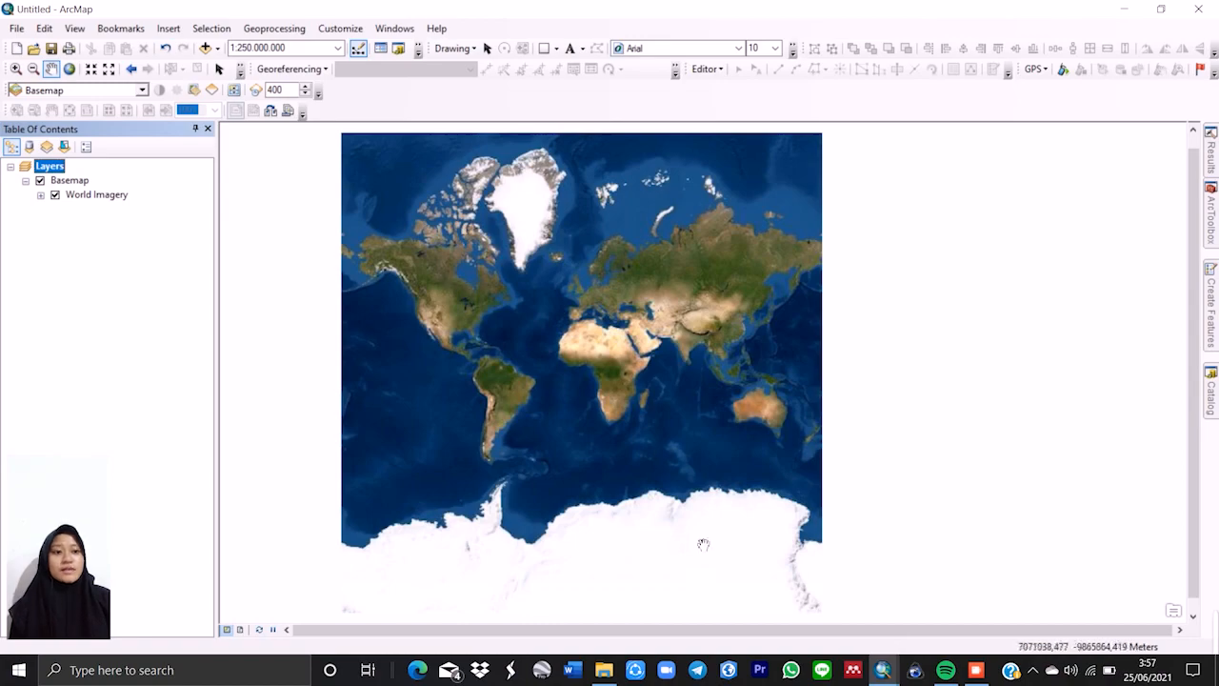
# Add the satellite image SAS SRAGENN.ecw from the D:\ARCGIS\SHP SRAGEN folder in File Explorer to the ArcMap document.
pyautogui.click(604, 670)
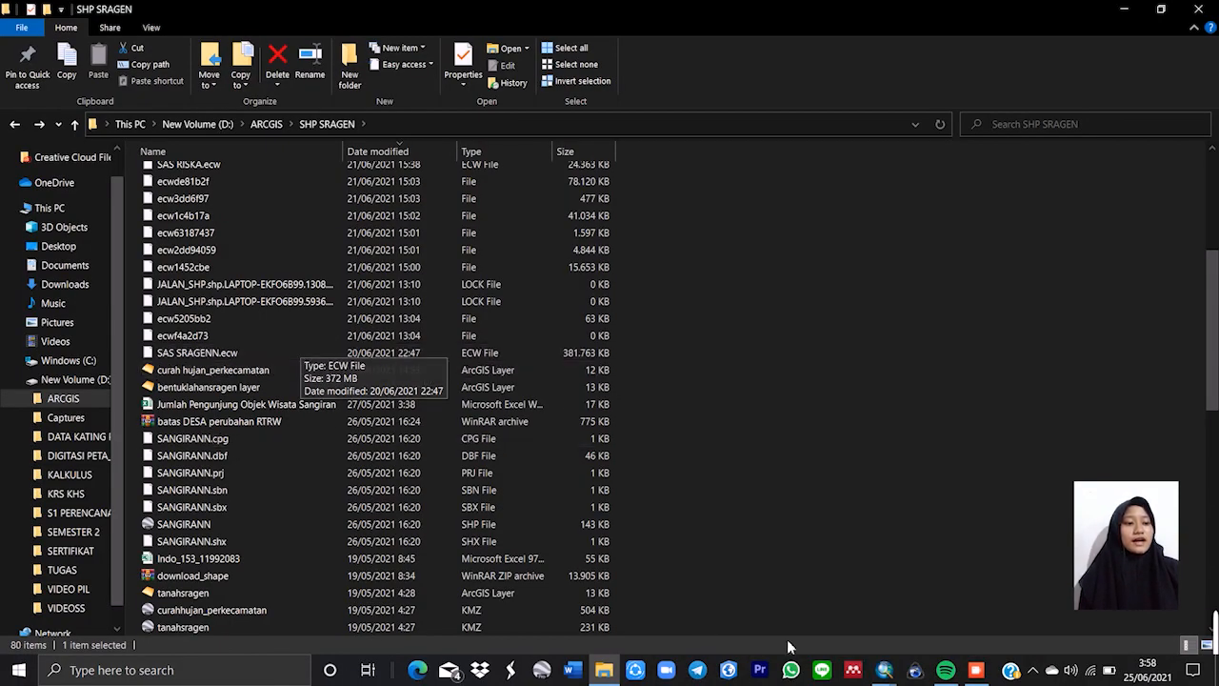
pyautogui.moveTo(342, 349); pyautogui.dragTo(956, 624)
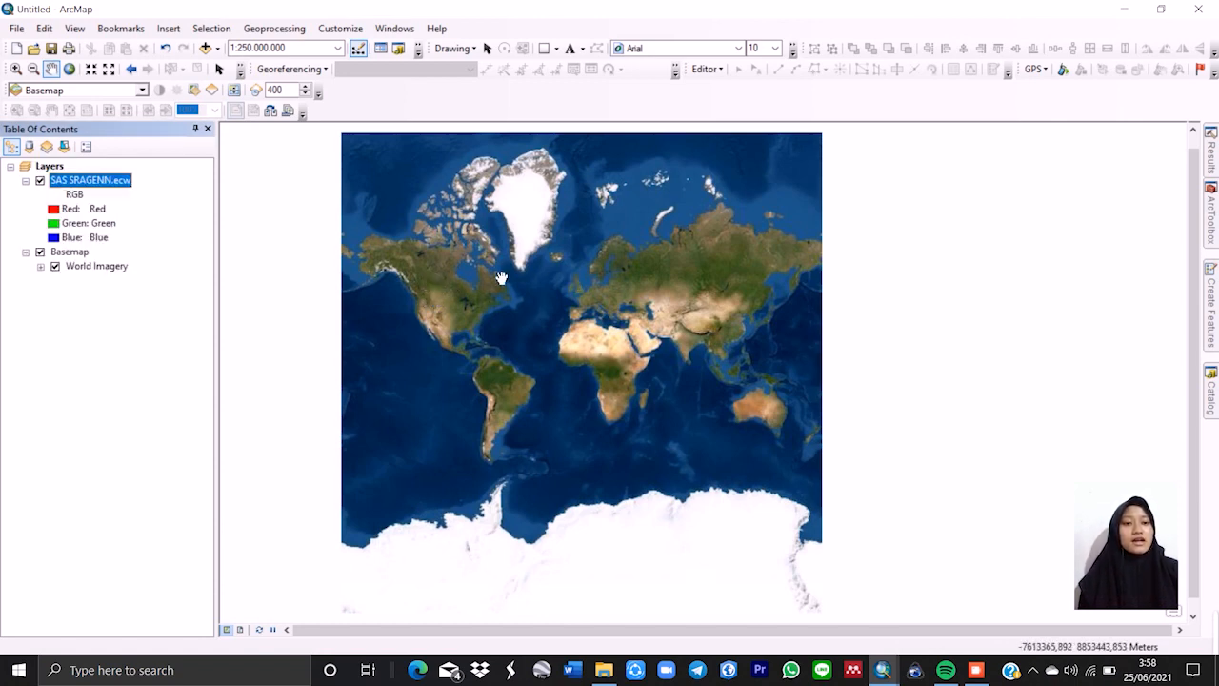
pyautogui.scroll(1, 567, 298)
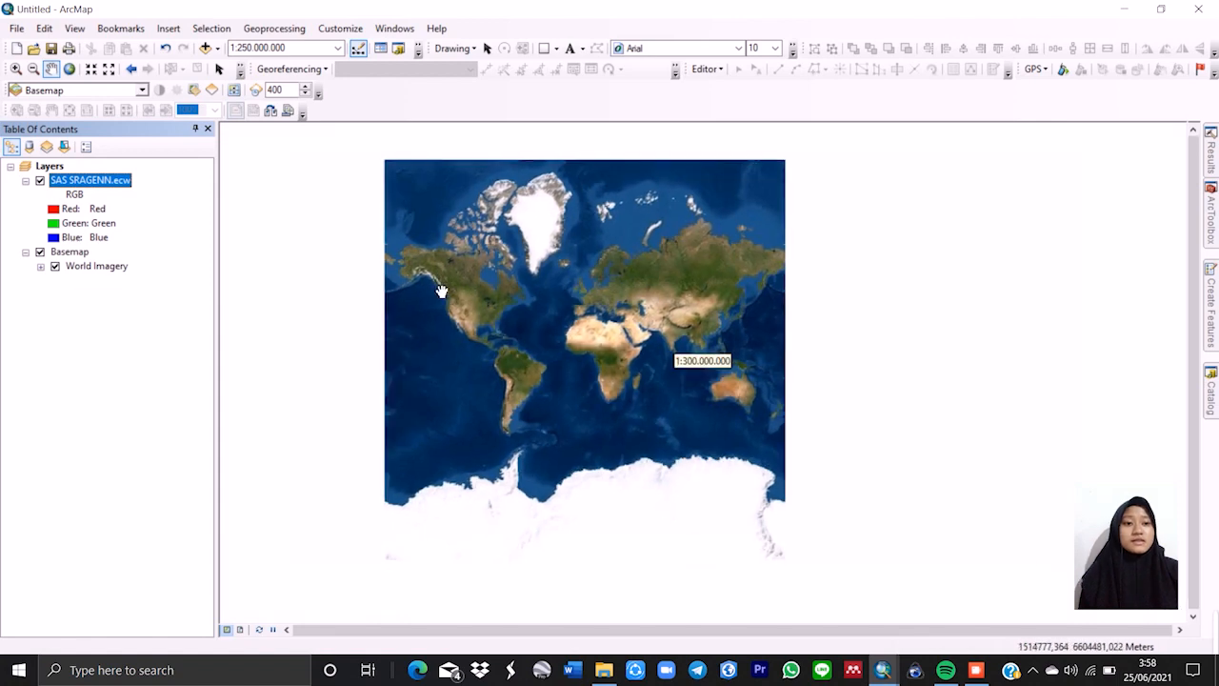
pyautogui.moveTo(460, 309); pyautogui.dragTo(579, 314)
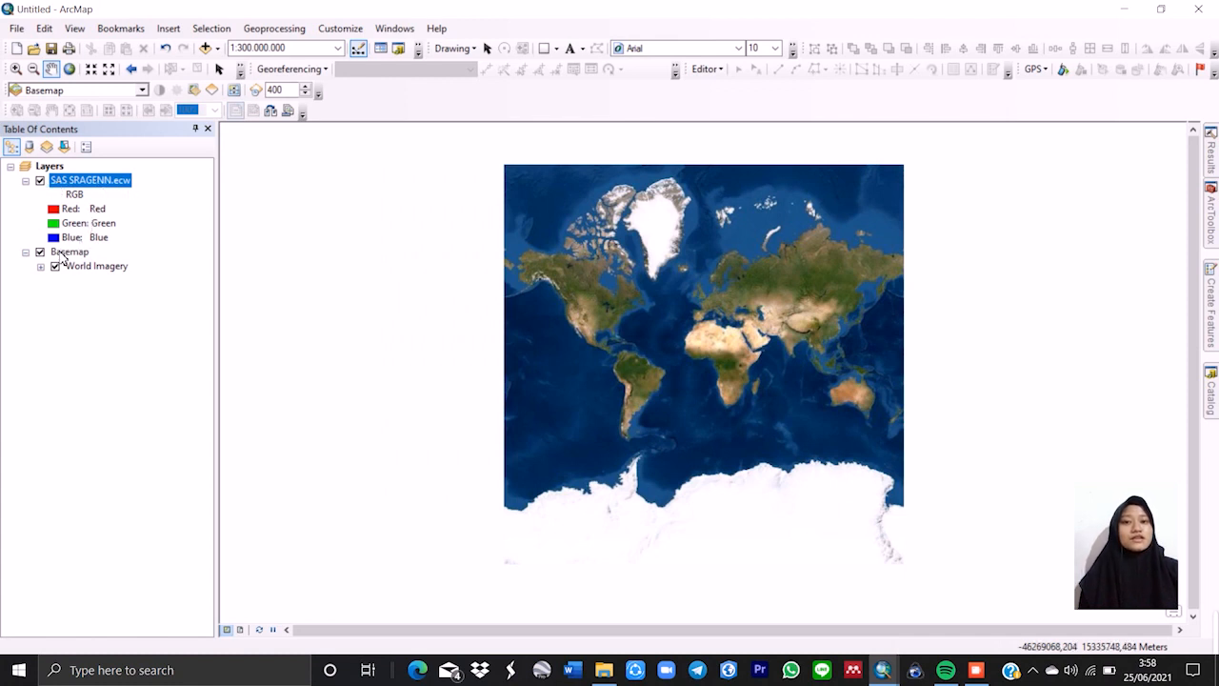
# Remove the Basemap group with World Imagery from the map layers.
pyautogui.click(63, 253)
pyautogui.rightClick(64, 253)
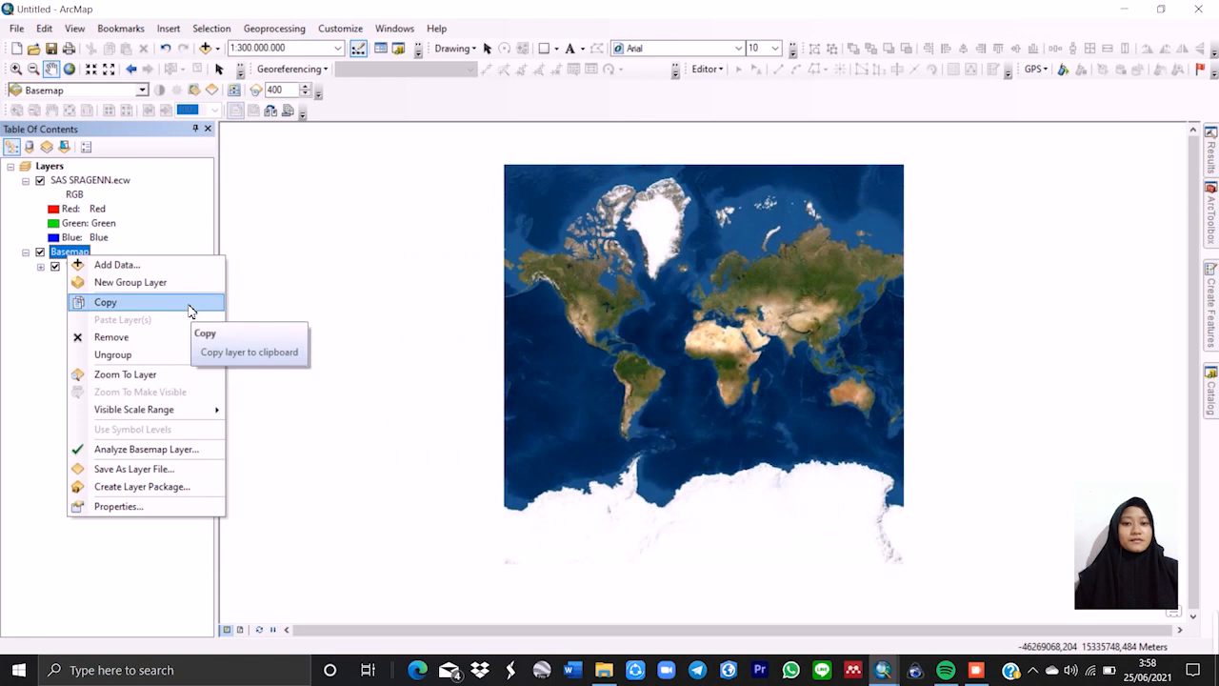
pyautogui.click(208, 352)
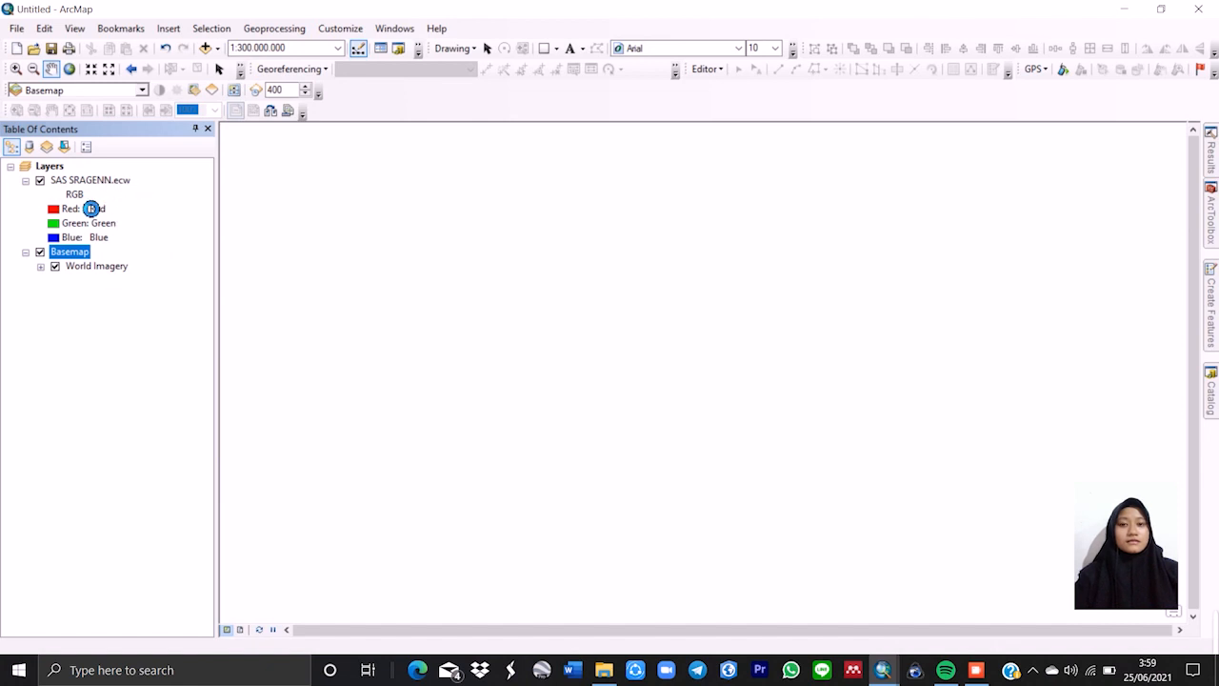
# Zoom the map to the extent of the SAS SRAGENN.ecw layer and inspect the satellite imagery.
pyautogui.rightClick(102, 183)
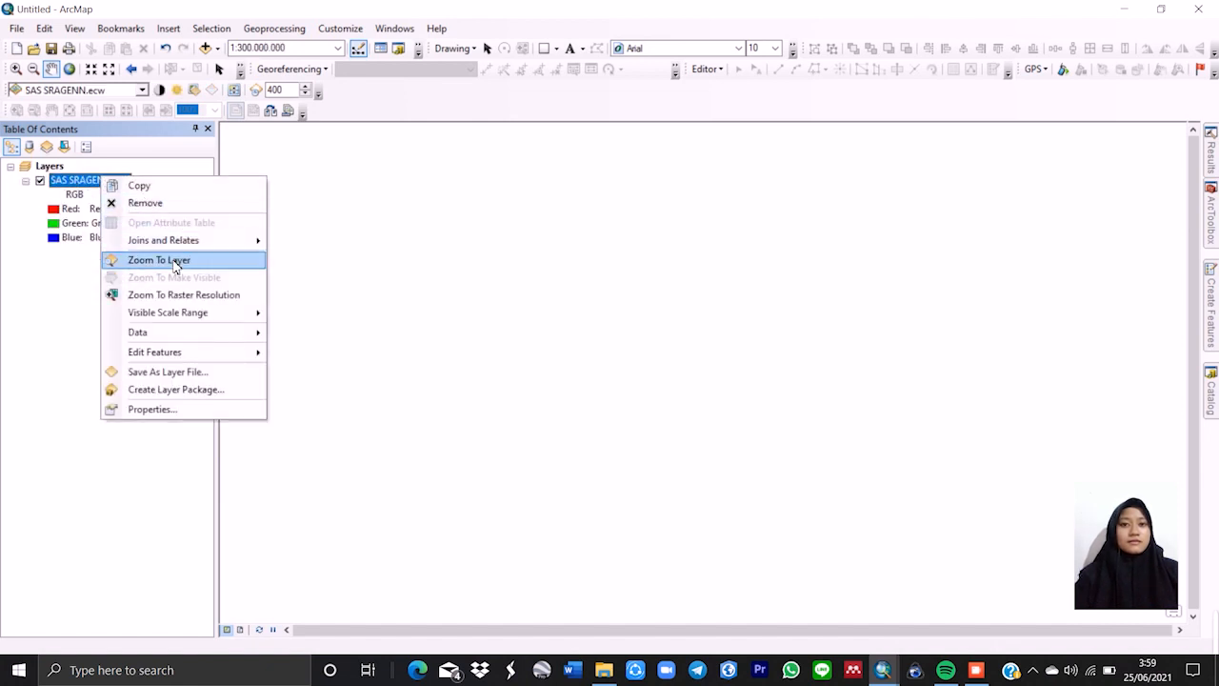
pyautogui.click(174, 263)
pyautogui.scroll(2, 645, 351)
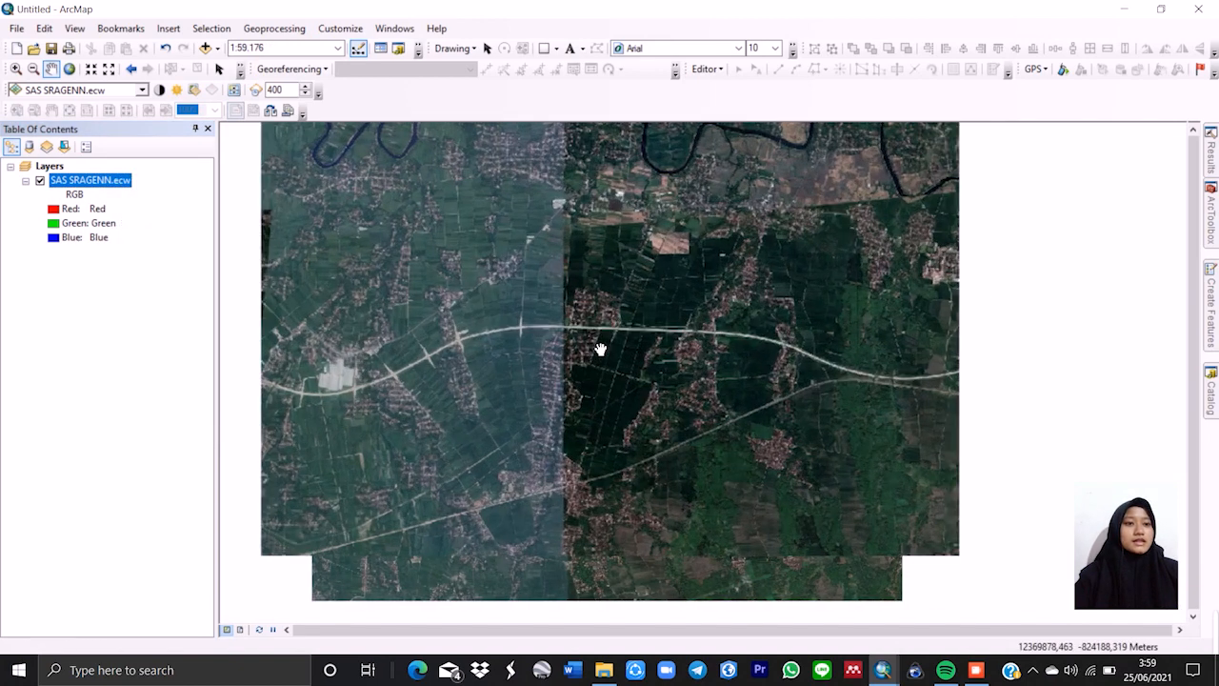
pyautogui.scroll(1, 600, 349)
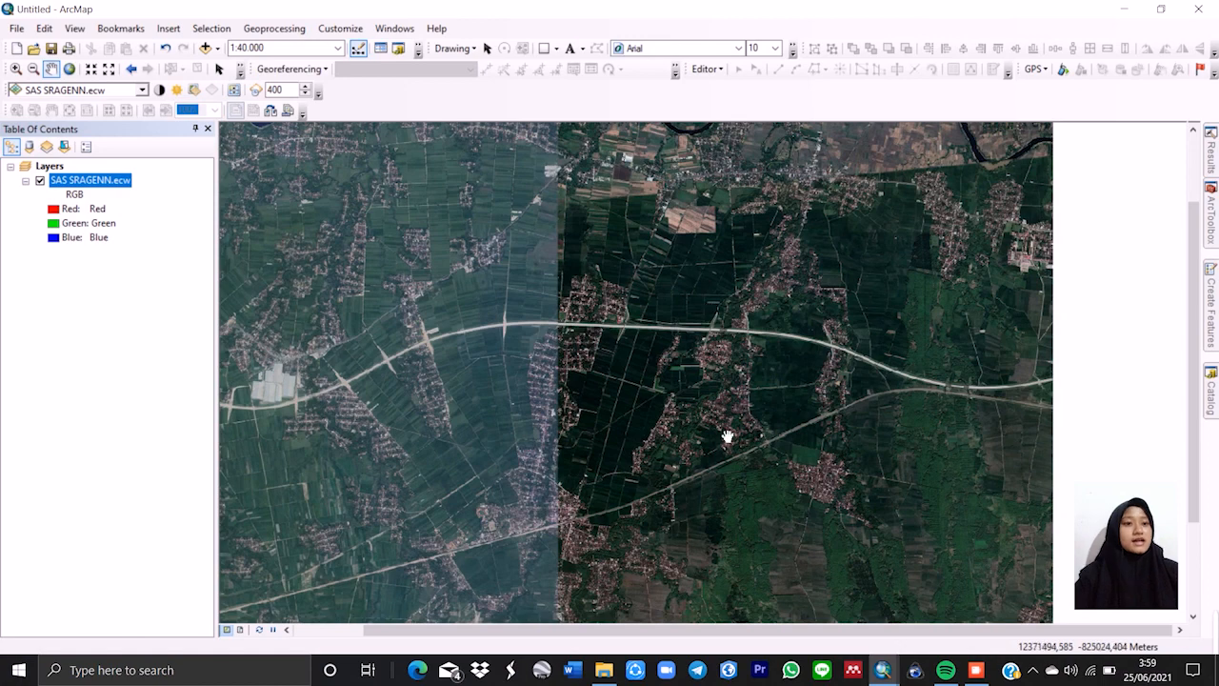
pyautogui.moveTo(644, 351); pyautogui.dragTo(643, 364)
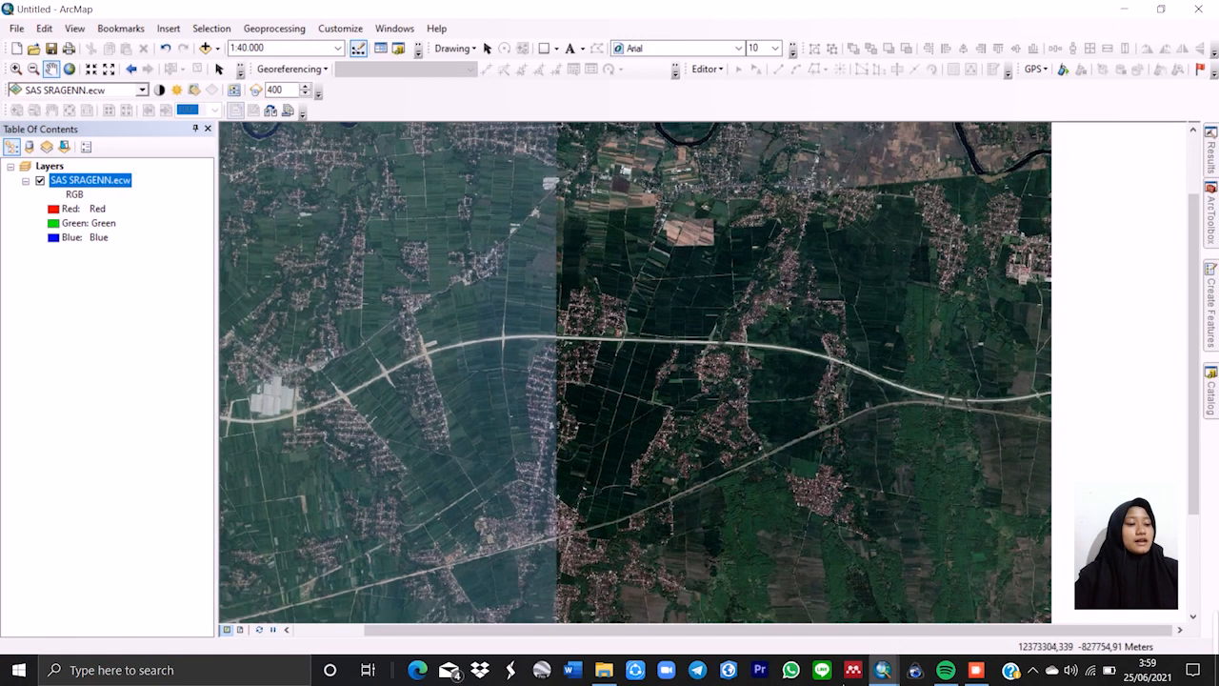
# Add the ADMINISTRASI_GRINGGING shapefile from the SHP SRAGEN folder in File Explorer to the map over the satellite image.
pyautogui.click(609, 671)
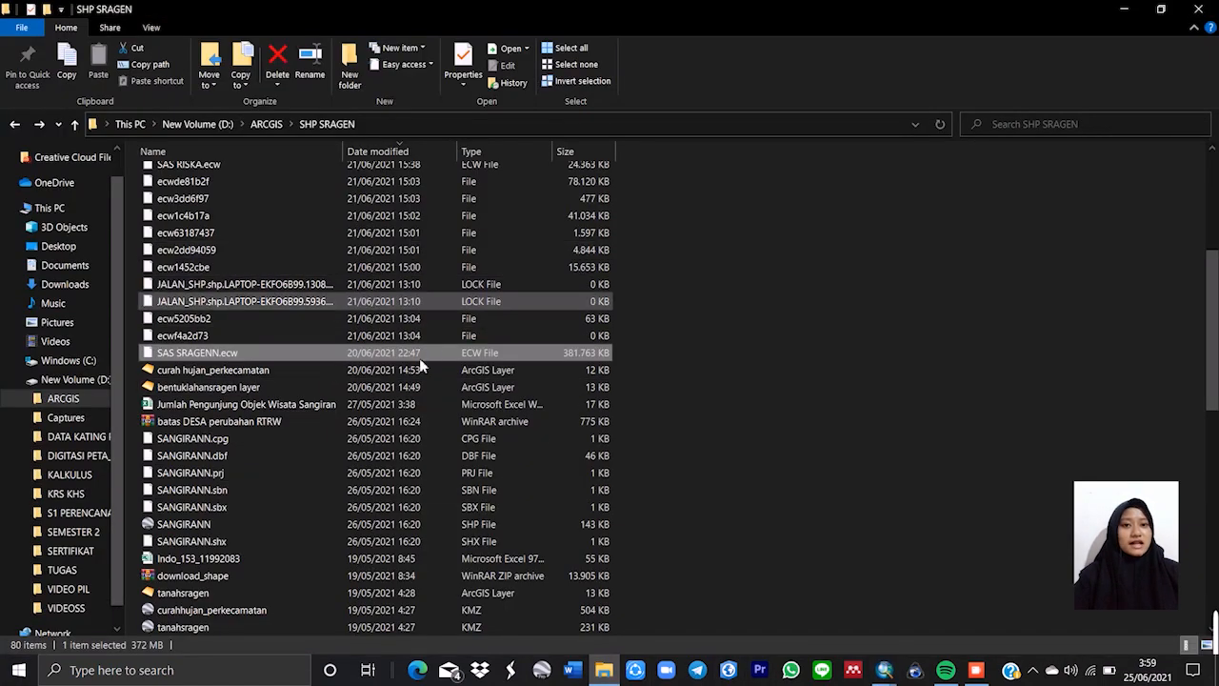
pyautogui.scroll(5, 419, 421)
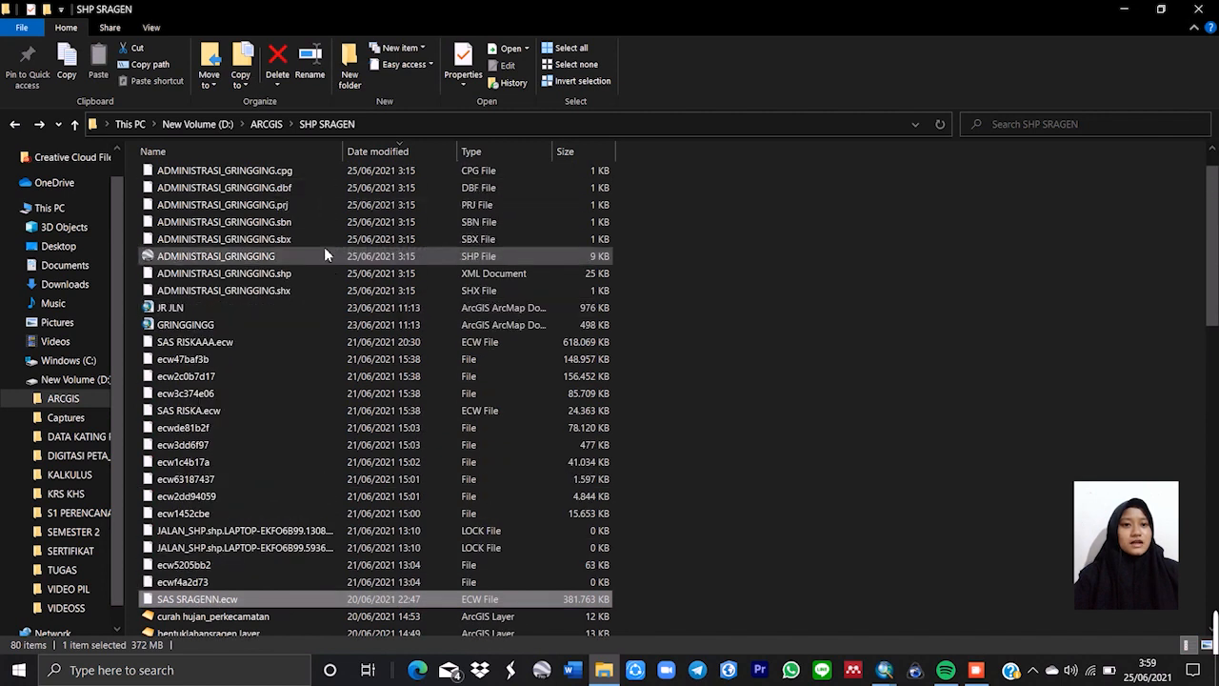
pyautogui.moveTo(320, 257); pyautogui.dragTo(573, 262)
pyautogui.click(643, 275)
pyautogui.moveTo(492, 252); pyautogui.dragTo(546, 411)
pyautogui.scroll(1, 655, 404)
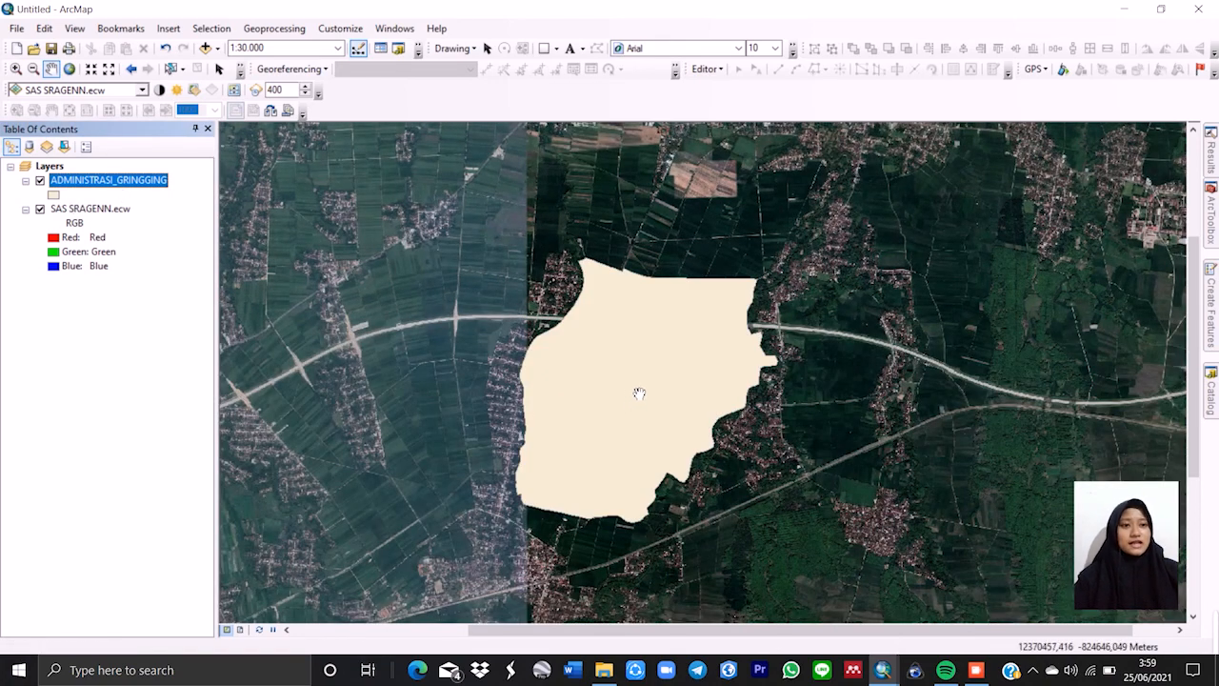
# Give the ADMINISTRASI_GRINGGING layer the Hollow symbol with an outline width of 1.
pyautogui.moveTo(639, 394); pyautogui.dragTo(604, 376)
pyautogui.scroll(1, 578, 357)
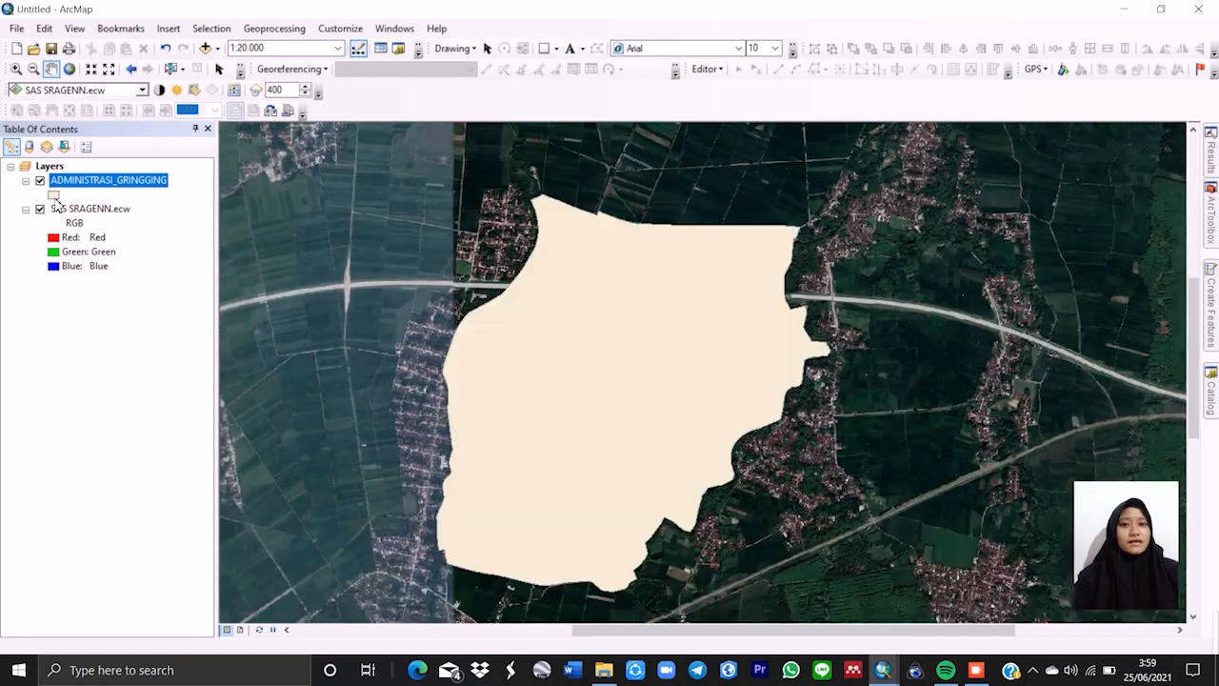
pyautogui.click(54, 195)
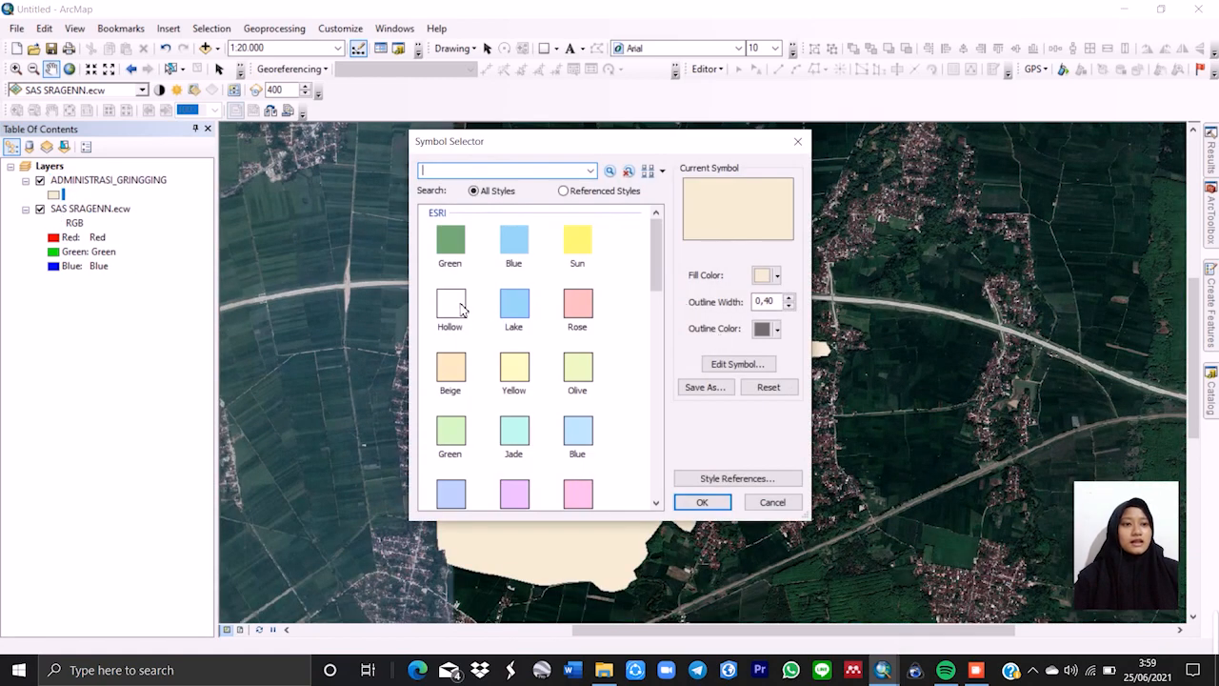
pyautogui.click(461, 307)
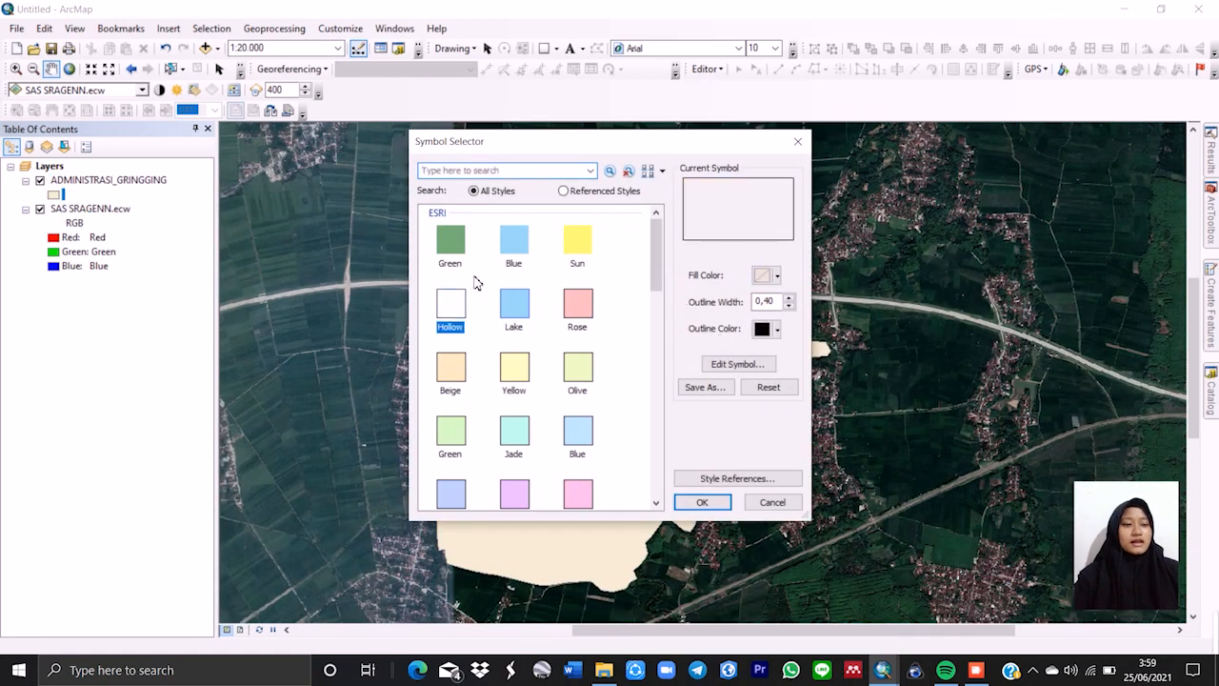
pyautogui.click(789, 299)
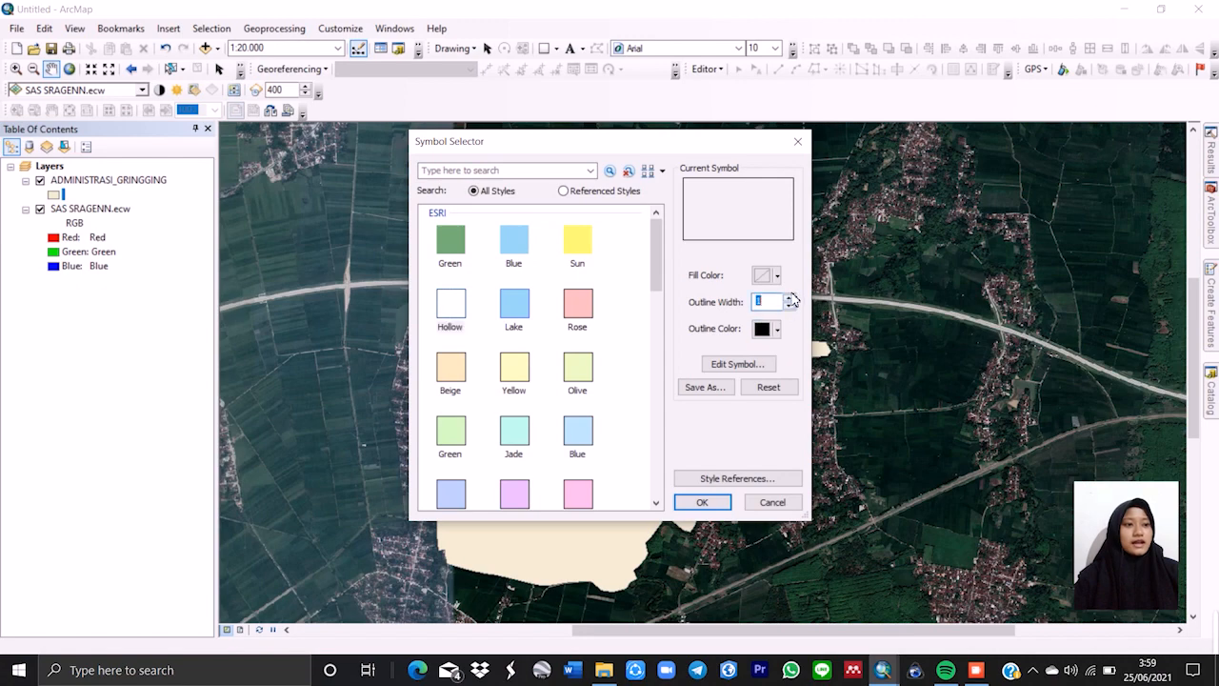
pyautogui.click(702, 501)
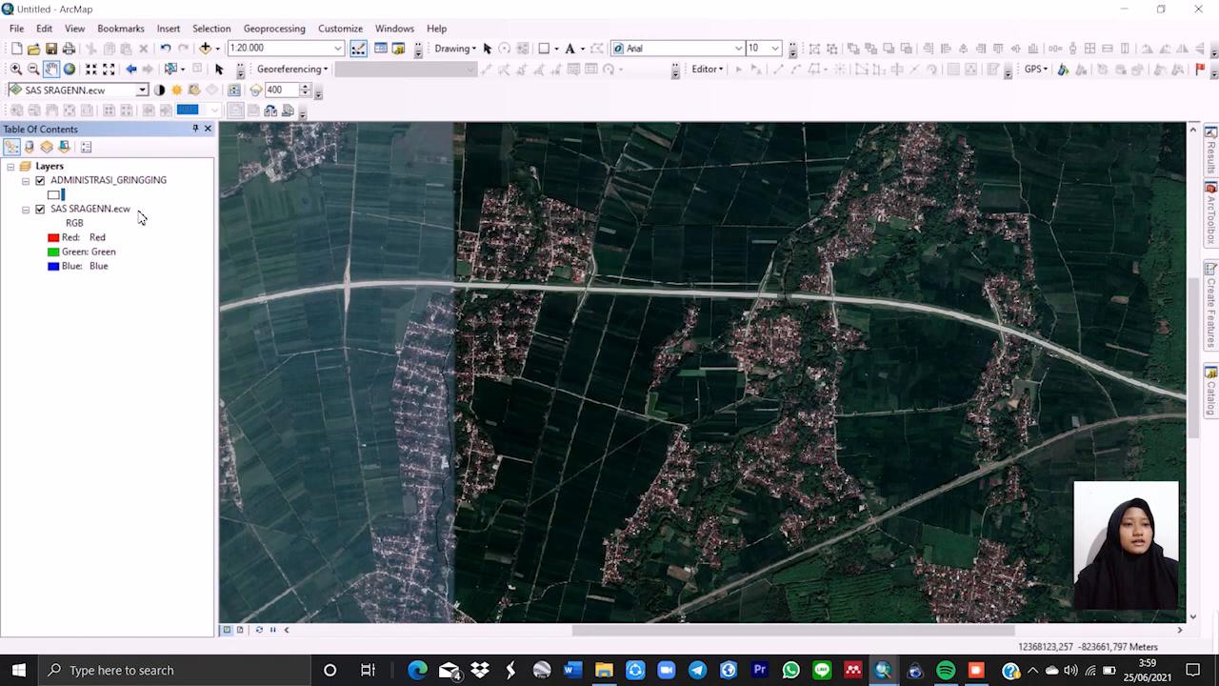
# Change the outline color of the ADMINISTRASI_GRINGGING symbol to red.
pyautogui.click(57, 195)
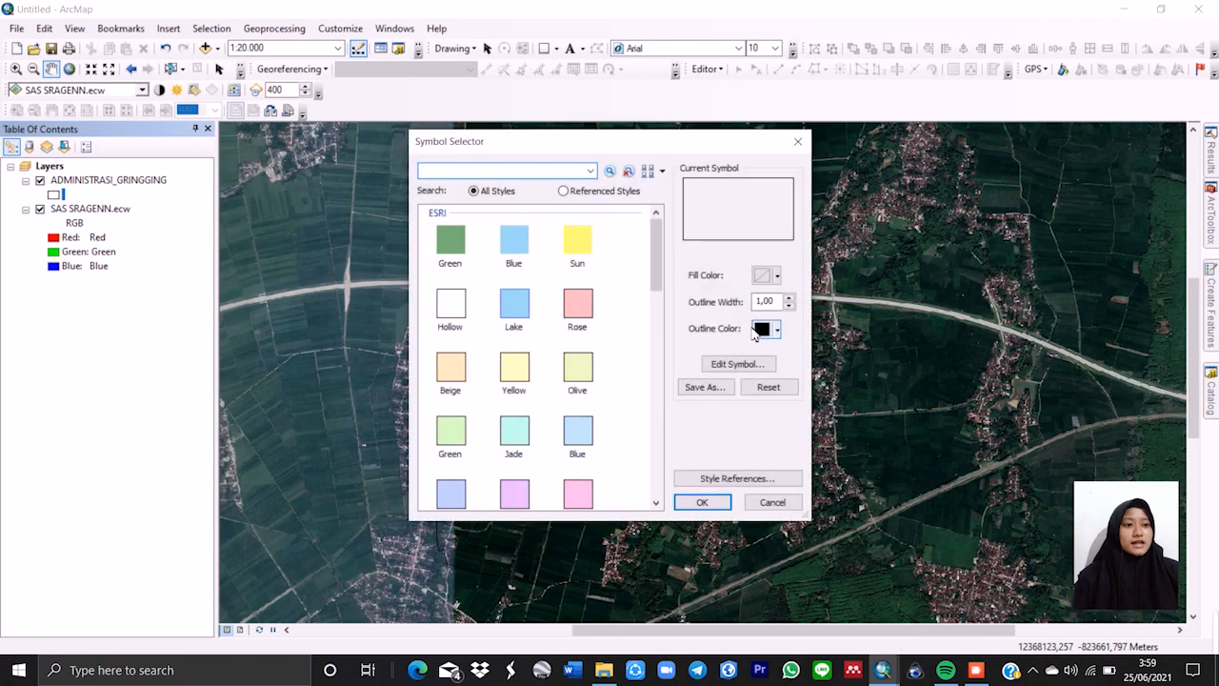
pyautogui.click(762, 331)
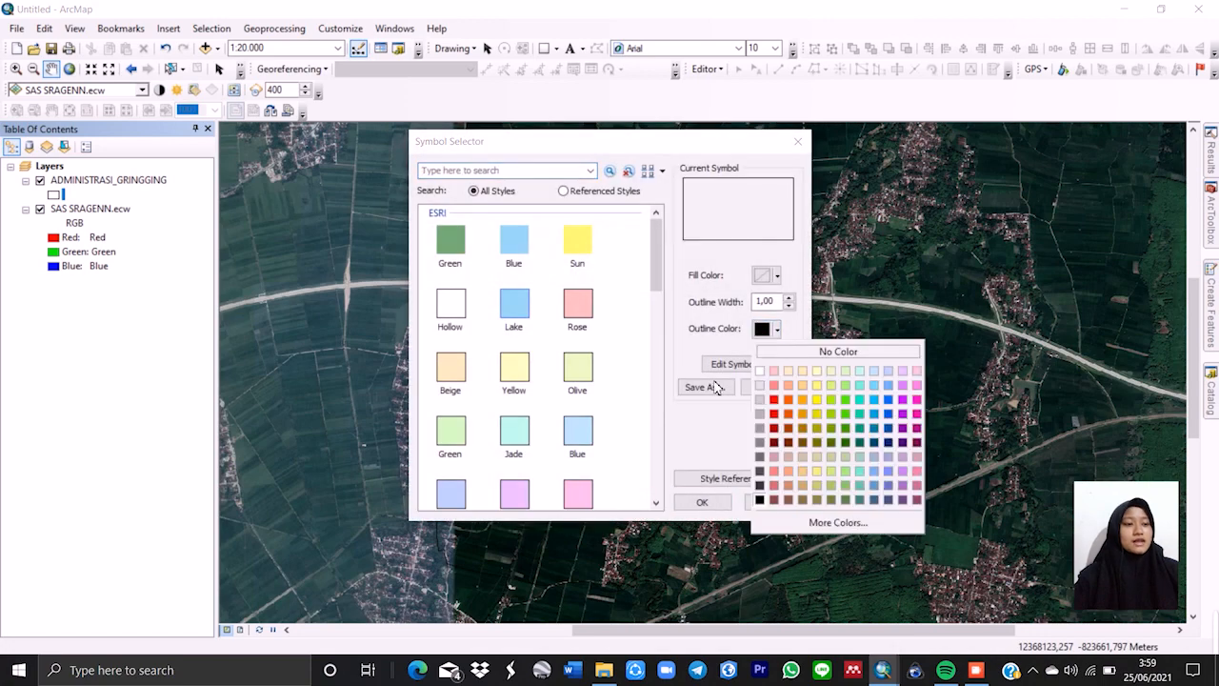
pyautogui.click(775, 416)
pyautogui.click(720, 501)
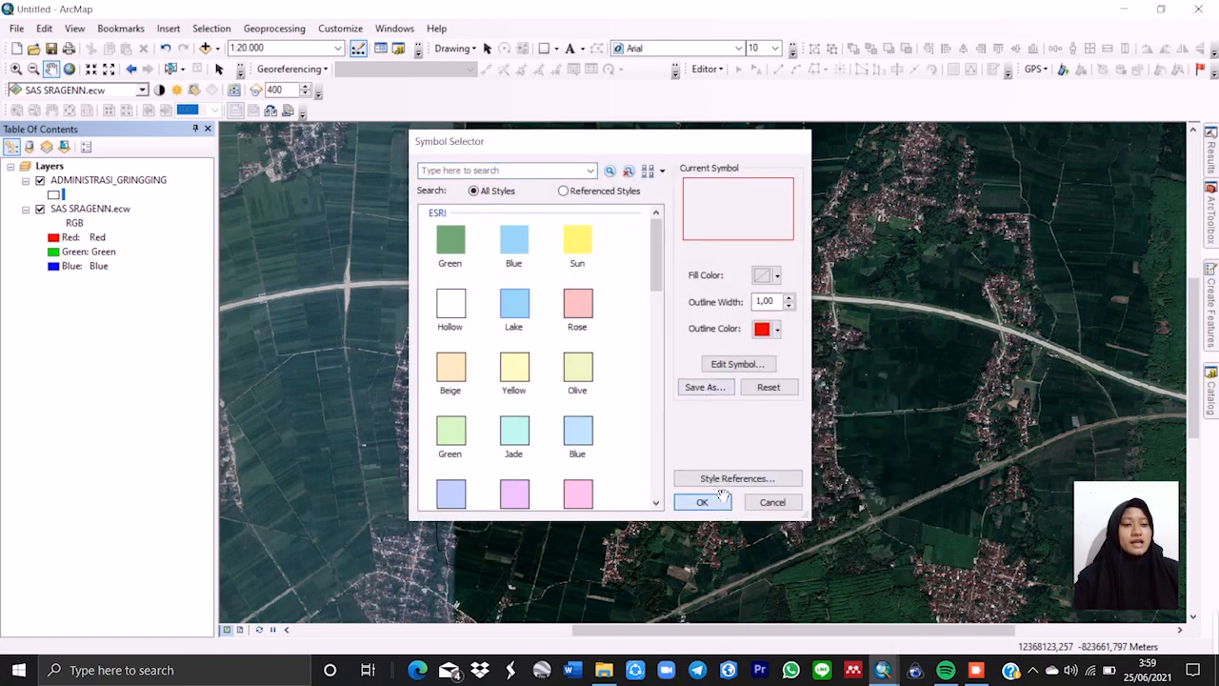
# Examine the satellite imagery along and inside the northern Gringging boundary up close, including settlements, roads and fields.
pyautogui.moveTo(574, 341); pyautogui.dragTo(575, 239)
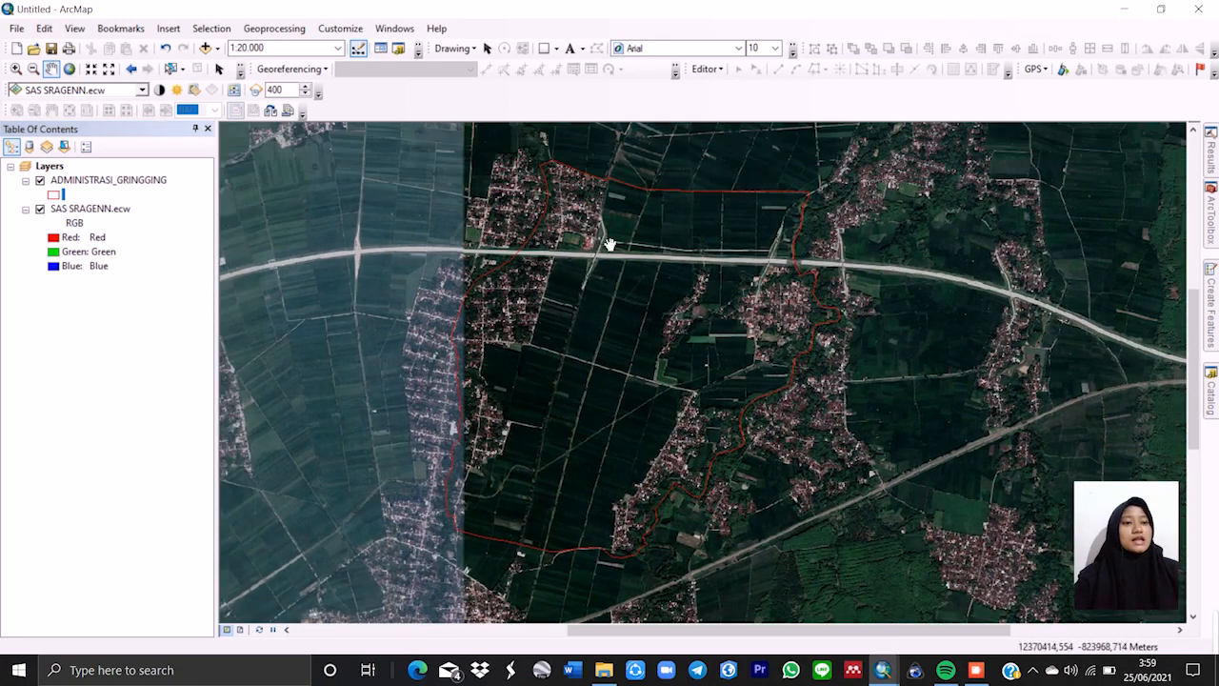
pyautogui.scroll(-4, 592, 351)
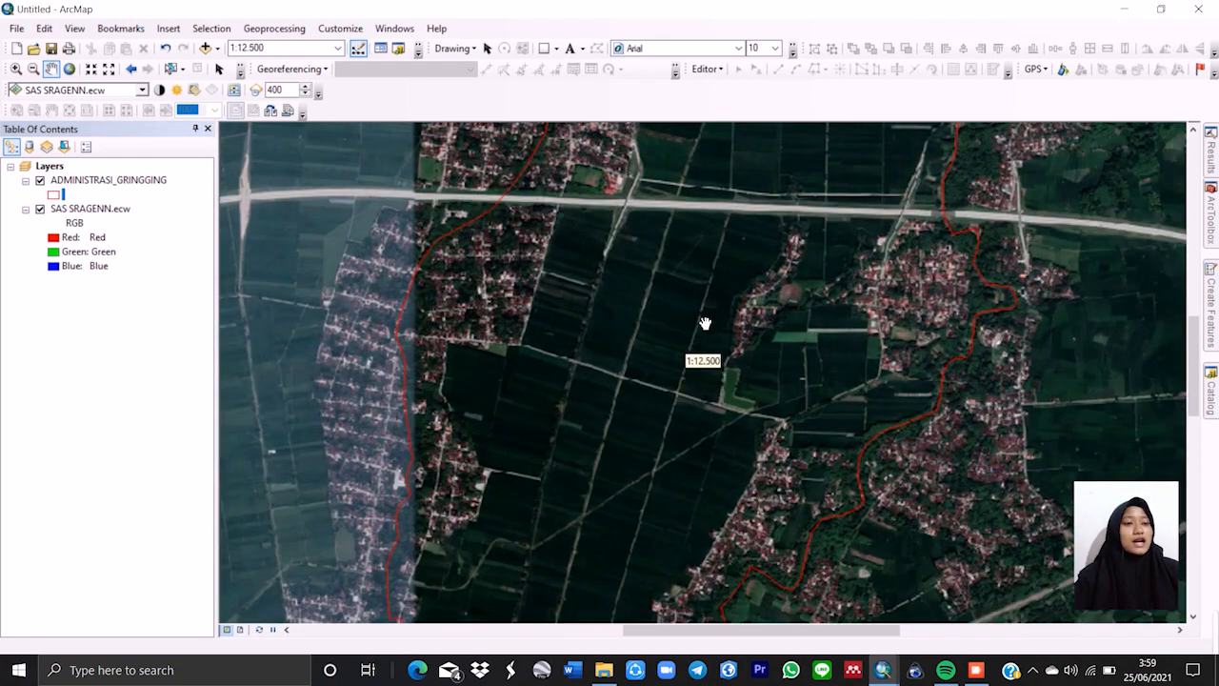
pyautogui.moveTo(626, 155); pyautogui.dragTo(639, 304)
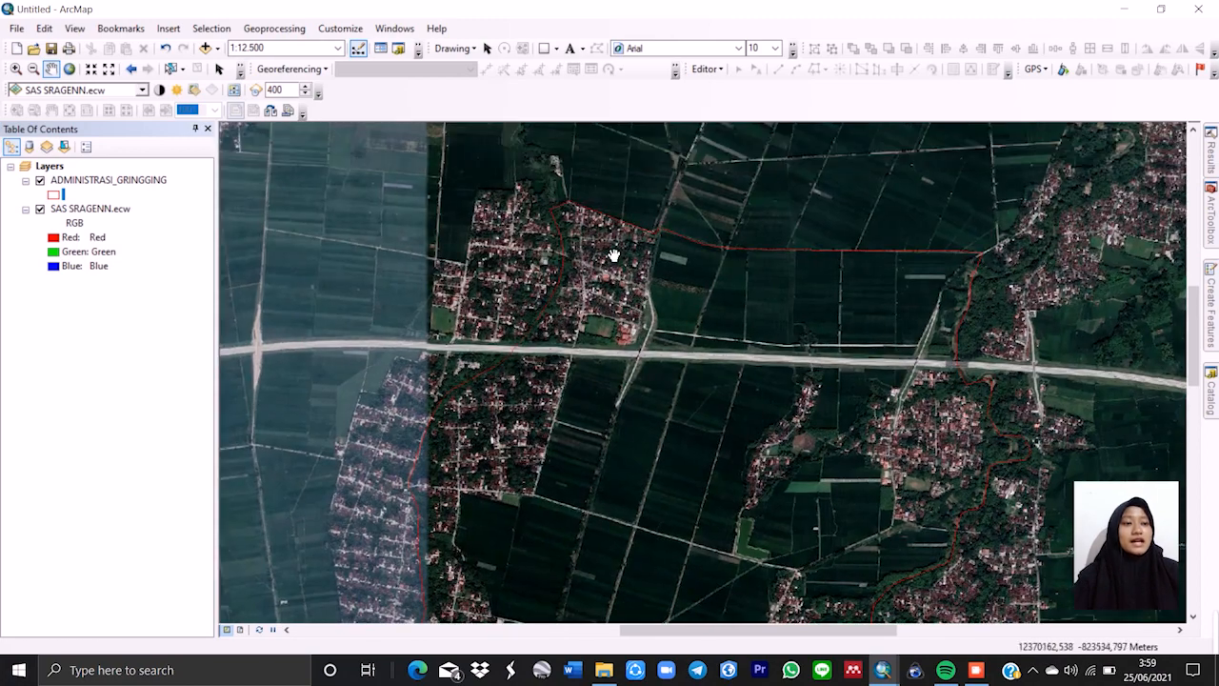
pyautogui.scroll(-3, 615, 256)
pyautogui.moveTo(593, 241); pyautogui.dragTo(596, 280)
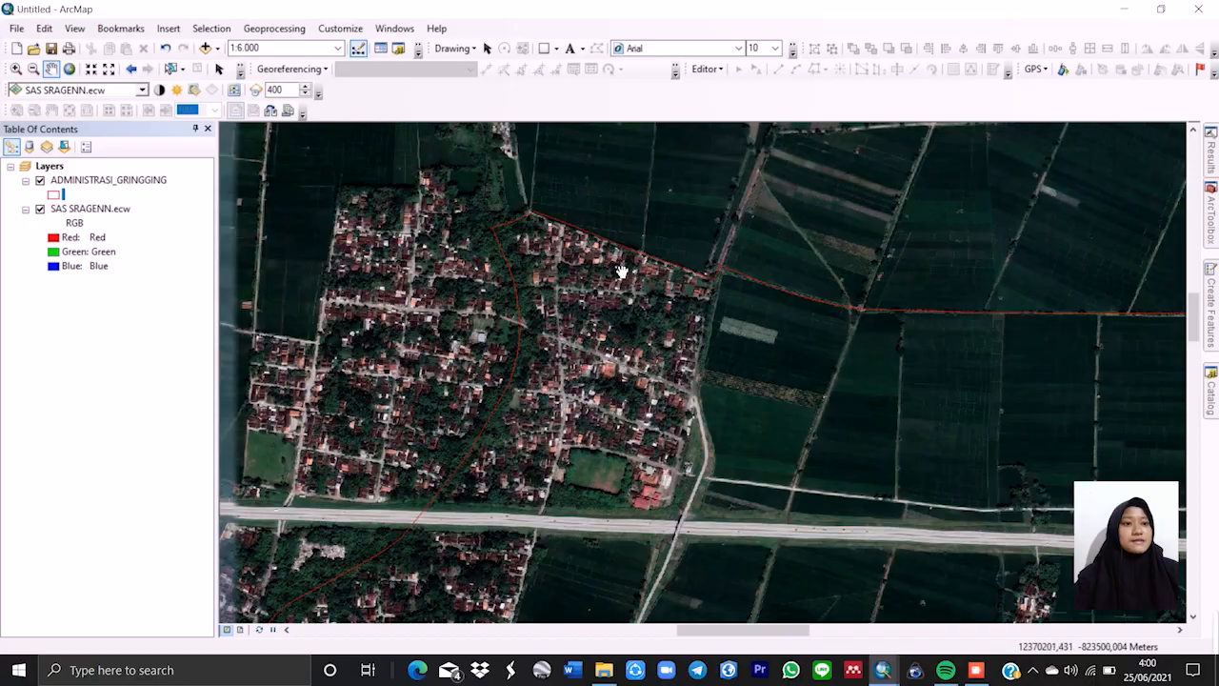
pyautogui.scroll(2, 619, 269)
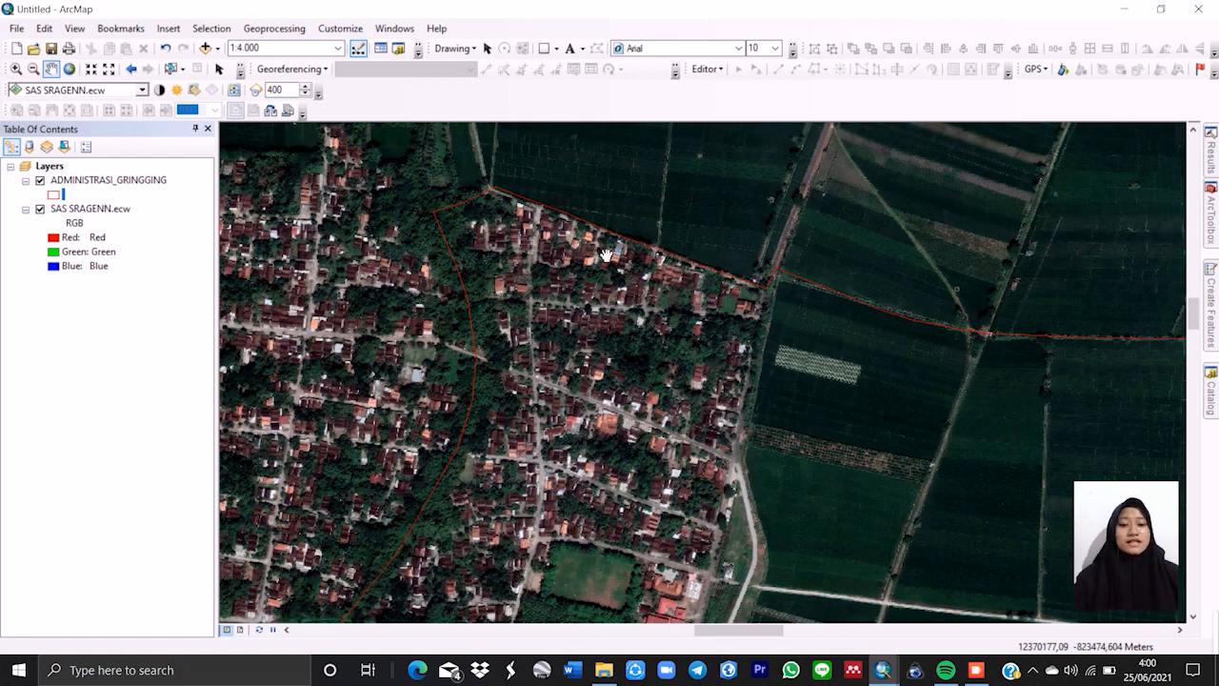
pyautogui.moveTo(527, 383); pyautogui.dragTo(500, 297)
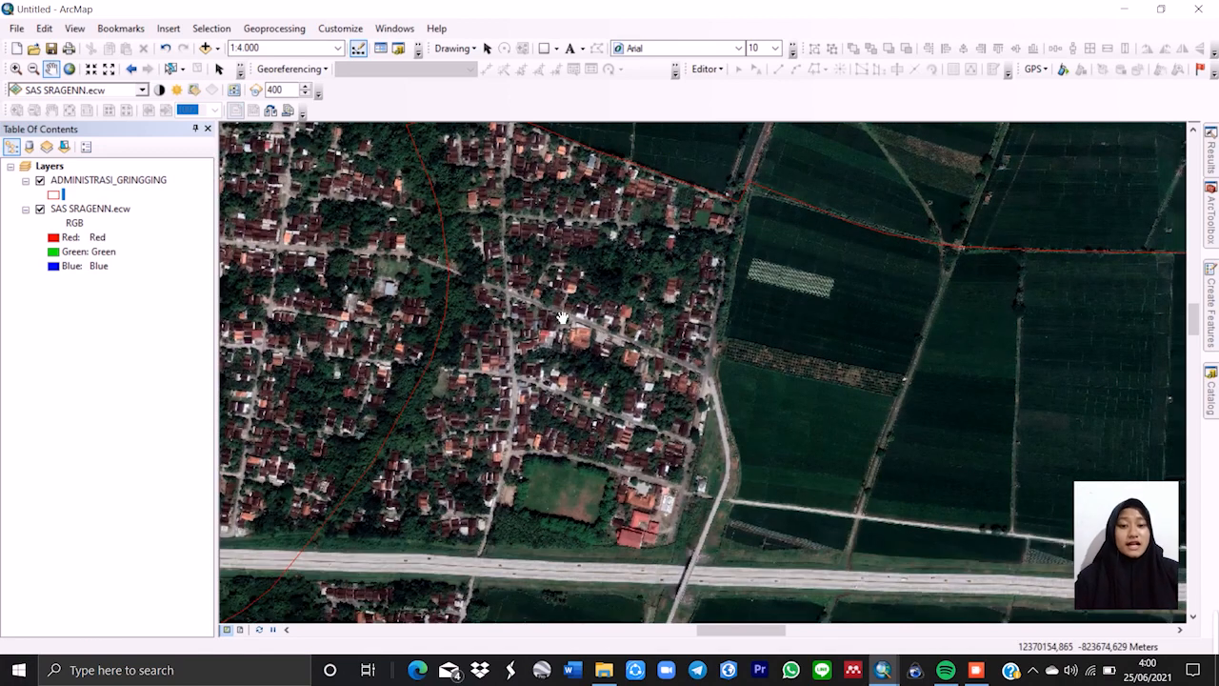
pyautogui.moveTo(819, 344); pyautogui.dragTo(714, 313)
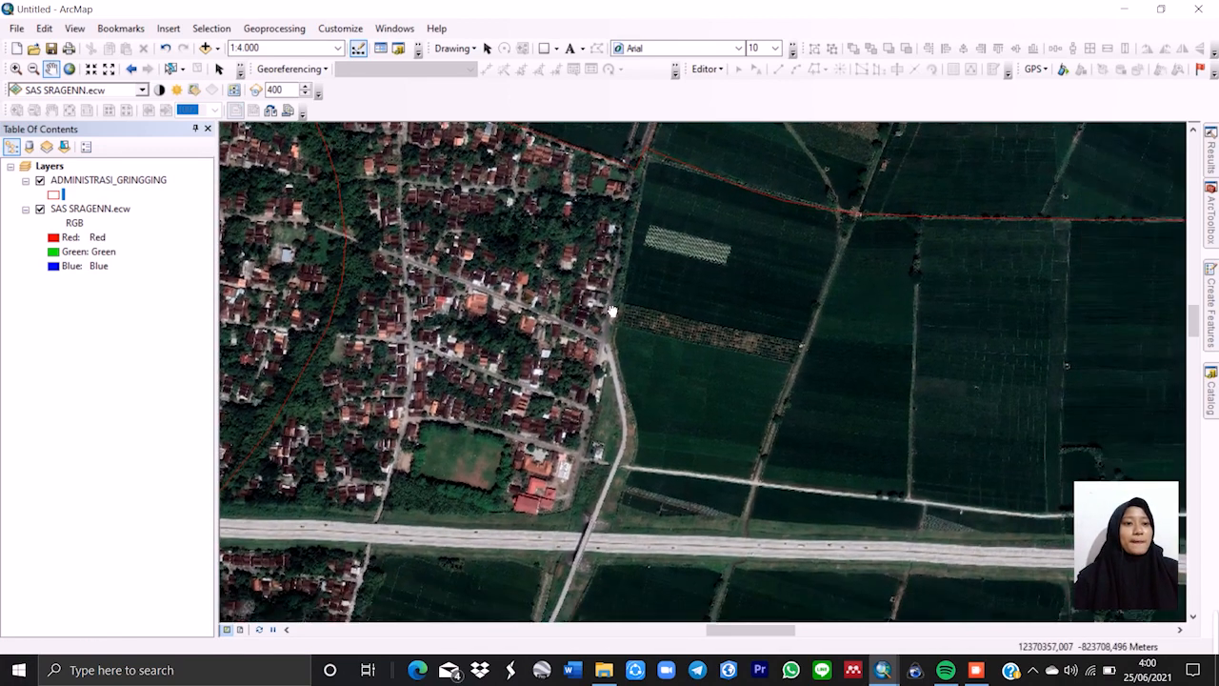
pyautogui.moveTo(630, 304); pyautogui.dragTo(575, 290)
pyautogui.moveTo(863, 286); pyautogui.dragTo(860, 312)
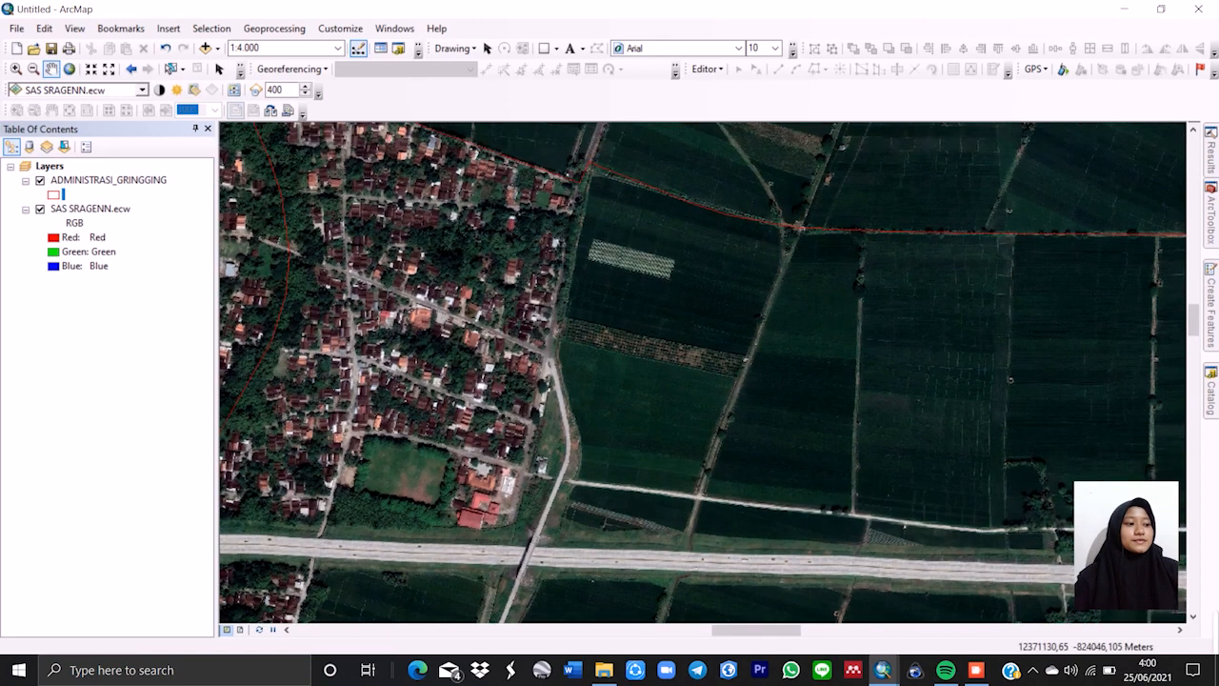
pyautogui.moveTo(811, 397); pyautogui.dragTo(841, 349)
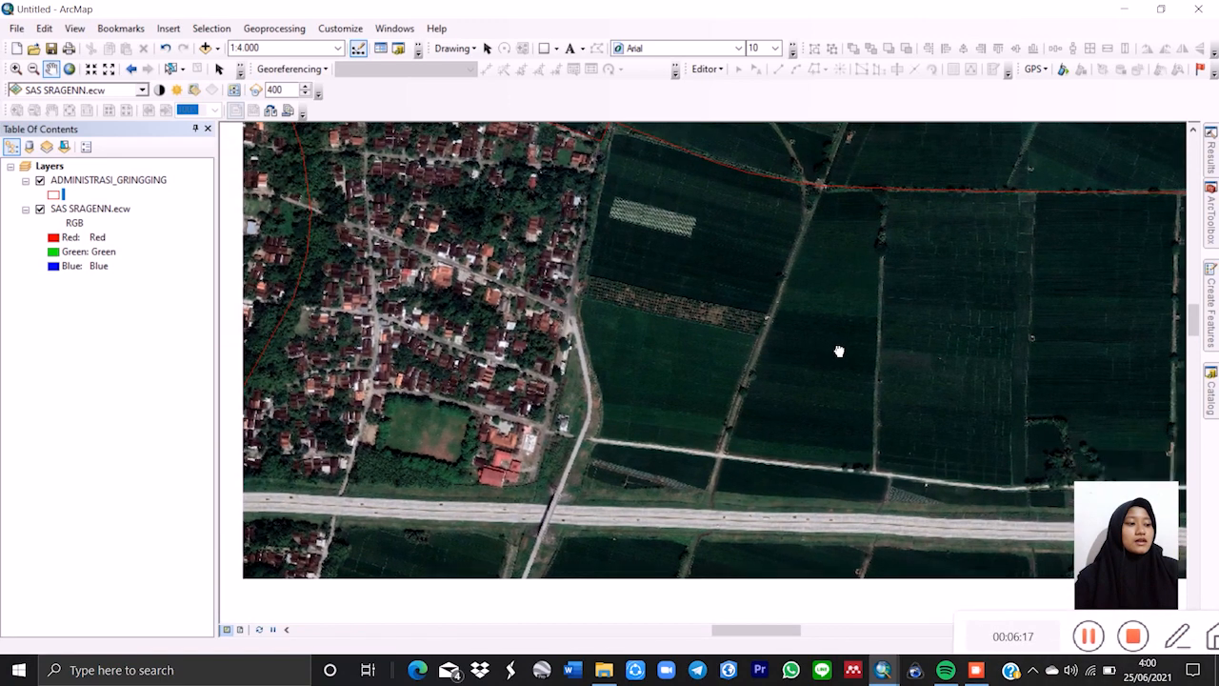
# Examine the settlement at the northern corner of the Gringging boundary up close at a scale of 1:1.250.
pyautogui.moveTo(632, 327); pyautogui.dragTo(658, 386)
pyautogui.moveTo(563, 254); pyautogui.dragTo(566, 286)
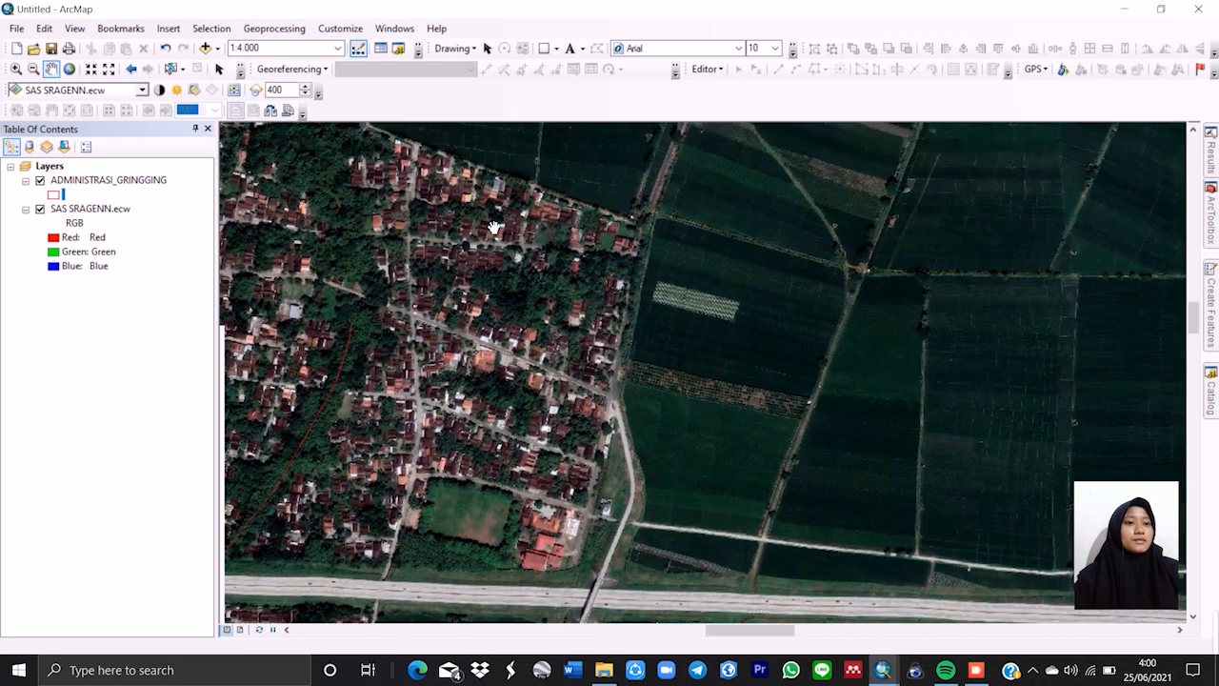
pyautogui.moveTo(495, 228); pyautogui.dragTo(517, 260)
pyautogui.scroll(5, 473, 234)
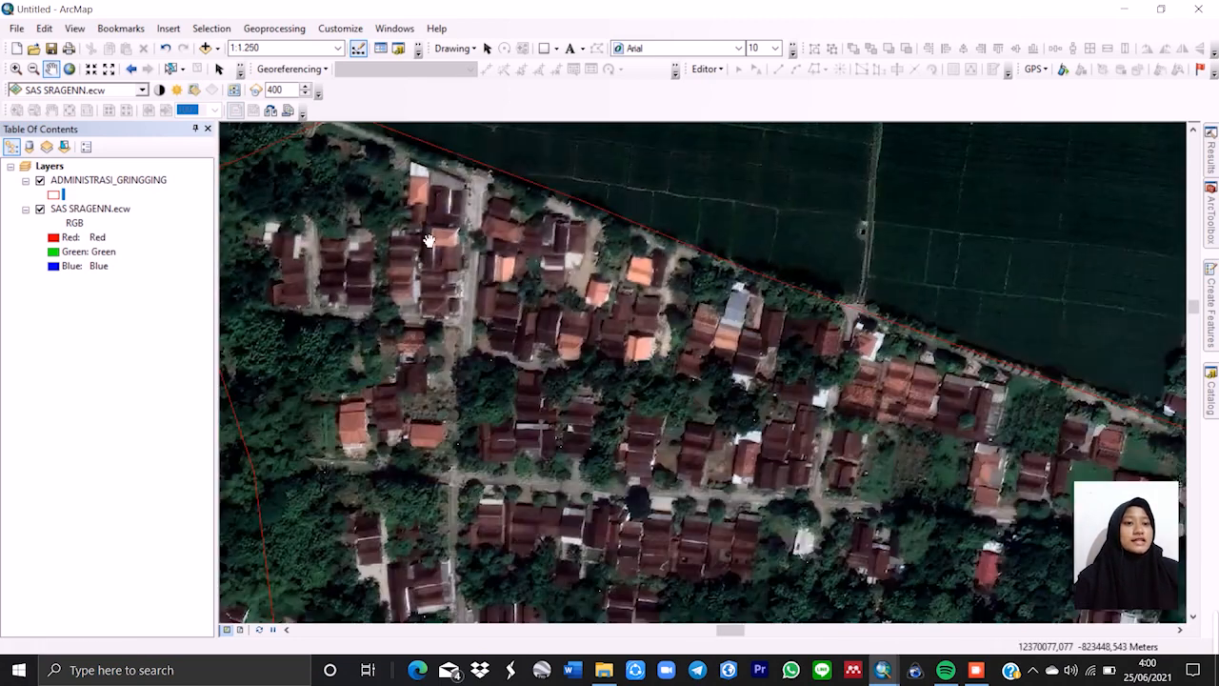
pyautogui.moveTo(535, 314); pyautogui.dragTo(586, 383)
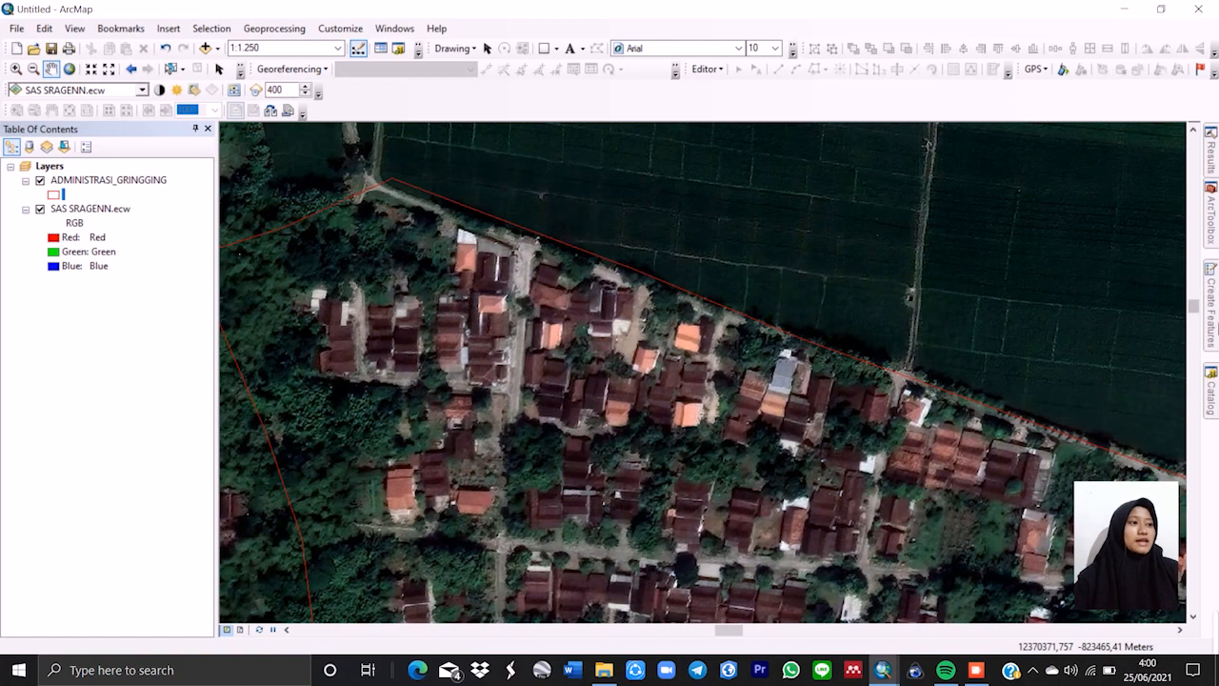
# Browse the Catalog to the SHP folder inside the D:\ARCGIS folder connection.
pyautogui.click(1212, 387)
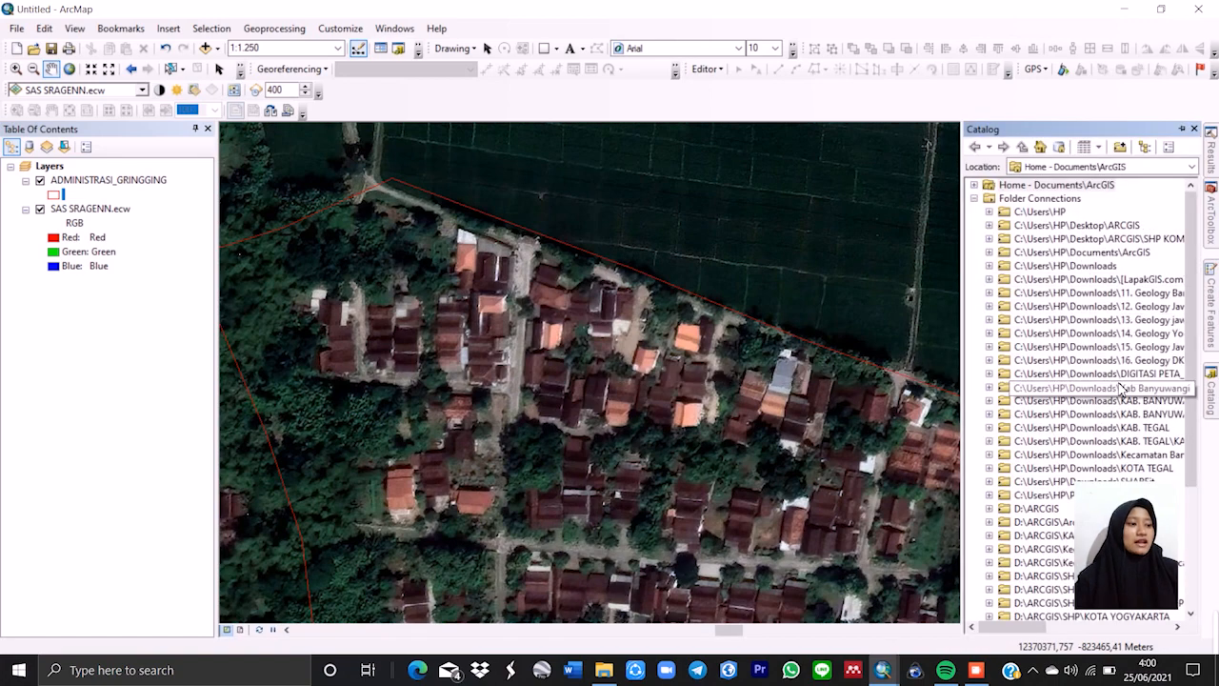
pyautogui.scroll(-3, 1079, 378)
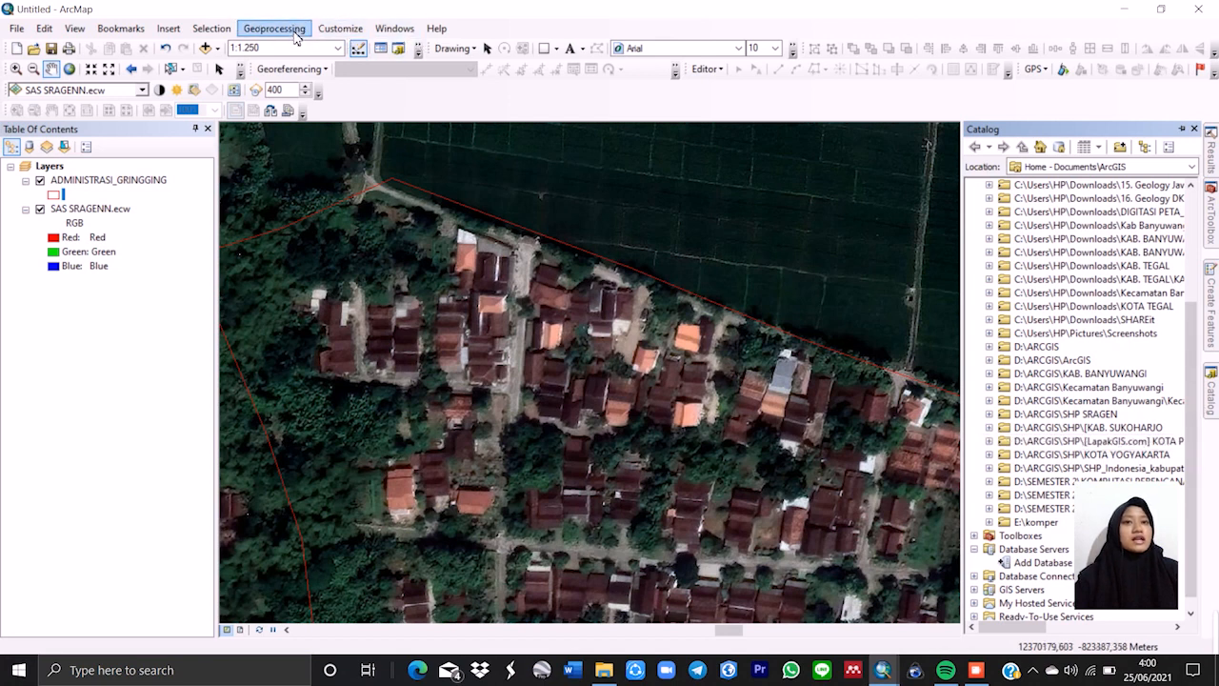
pyautogui.click(394, 28)
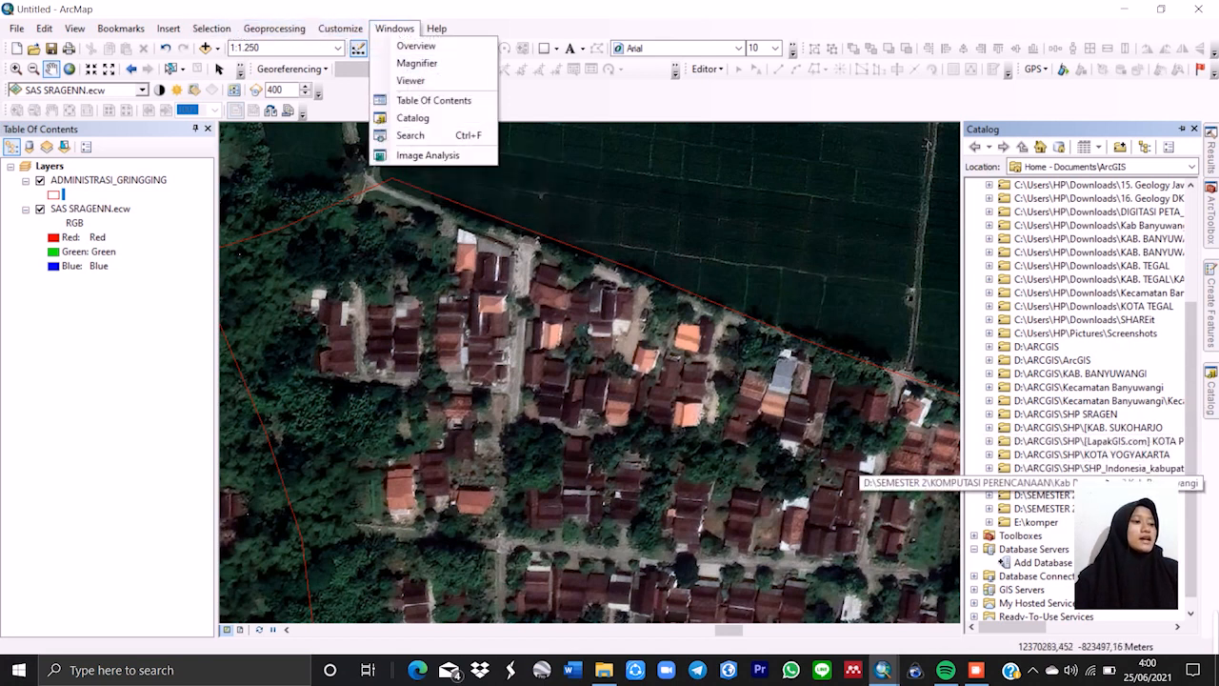
pyautogui.scroll(-1, 1114, 500)
pyautogui.click(1036, 335)
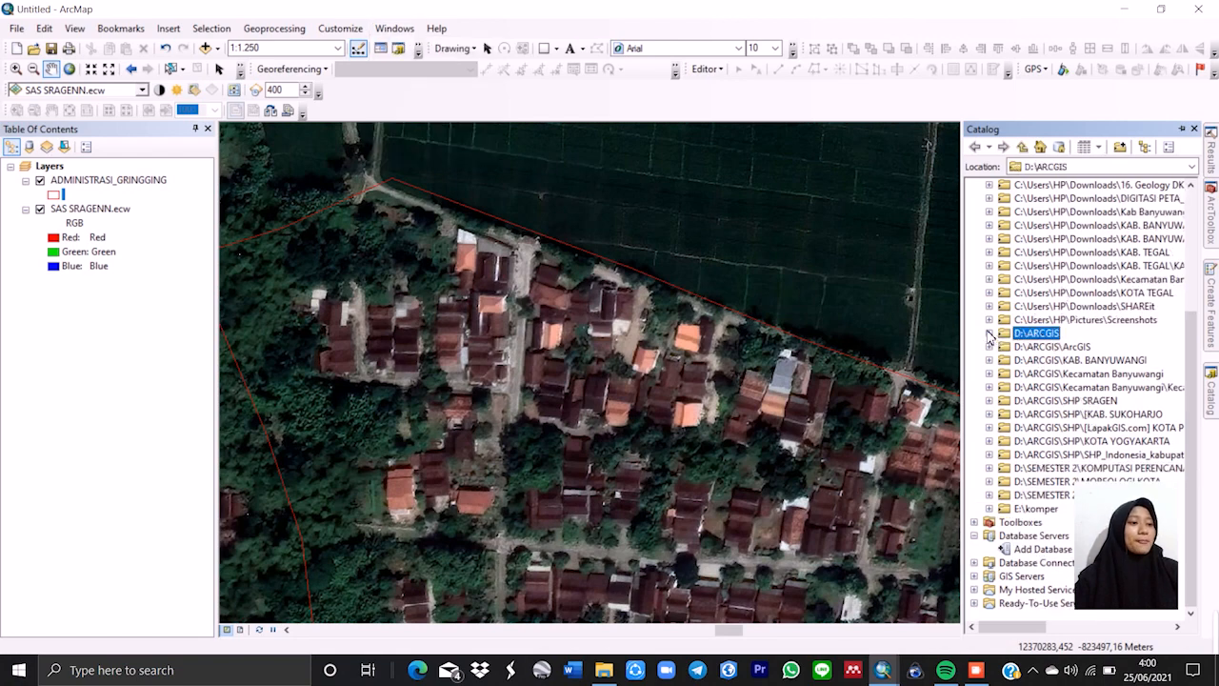
pyautogui.click(989, 334)
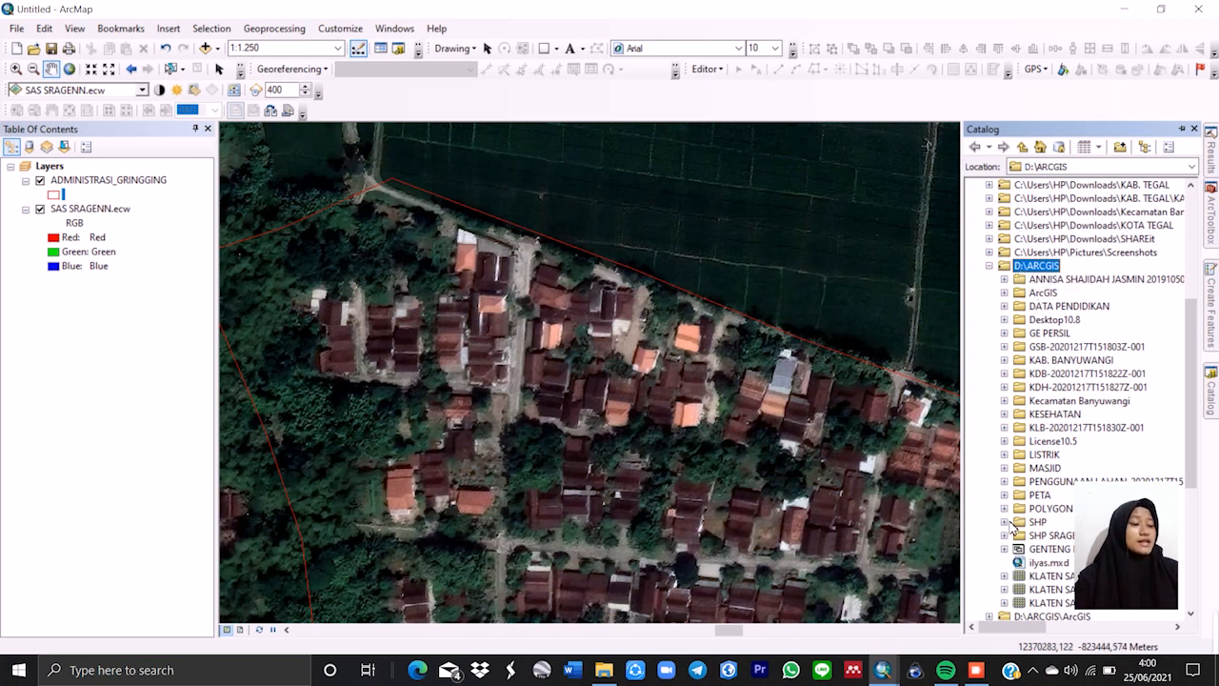
pyautogui.scroll(-2, 1028, 491)
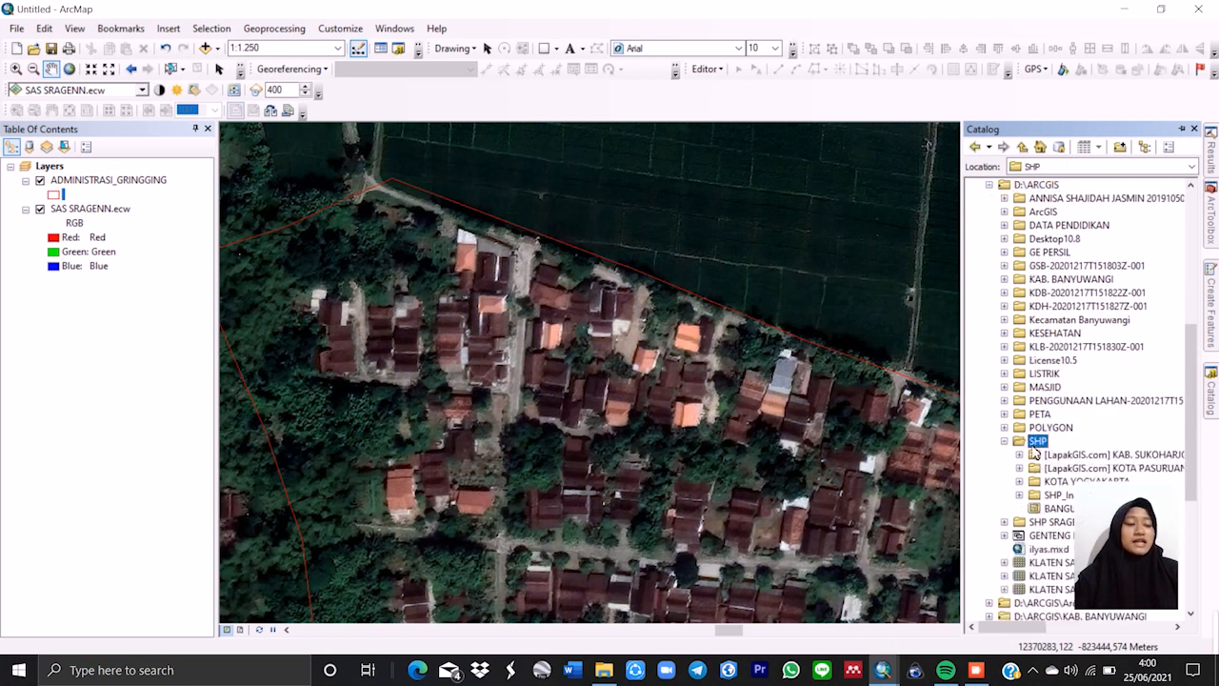
# Begin a new shapefile in the SHP folder with the name BANGUNAN and the Polygon feature type.
pyautogui.rightClick(1034, 453)
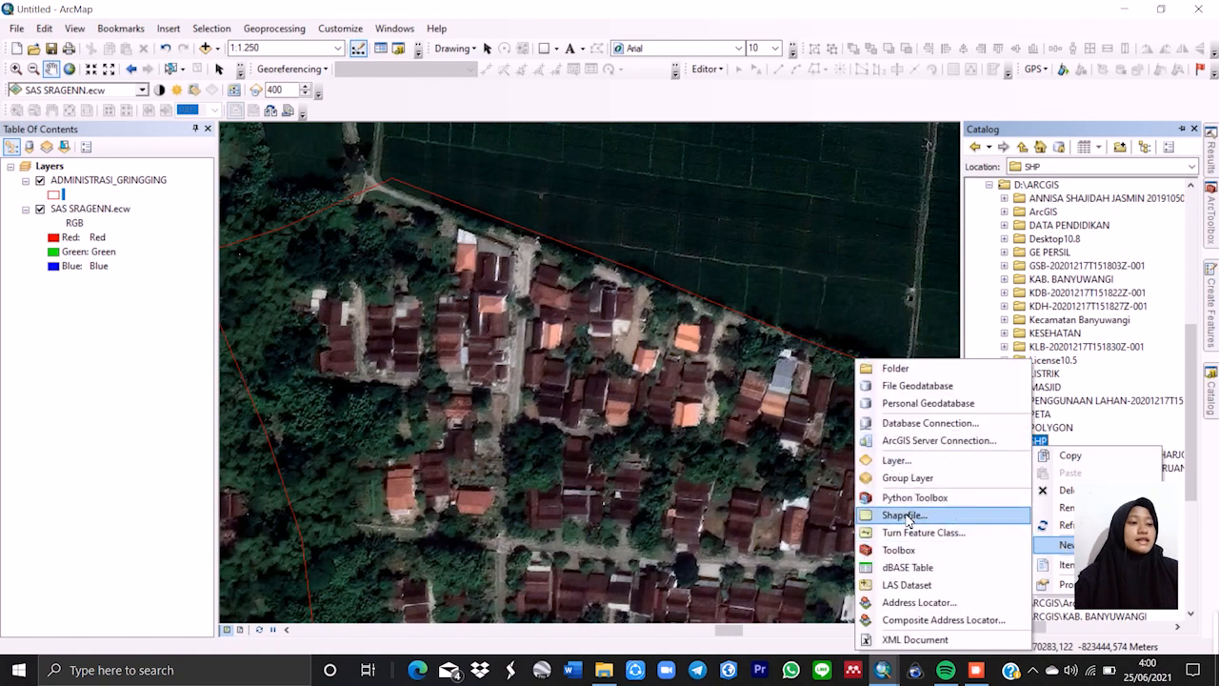
pyautogui.click(898, 509)
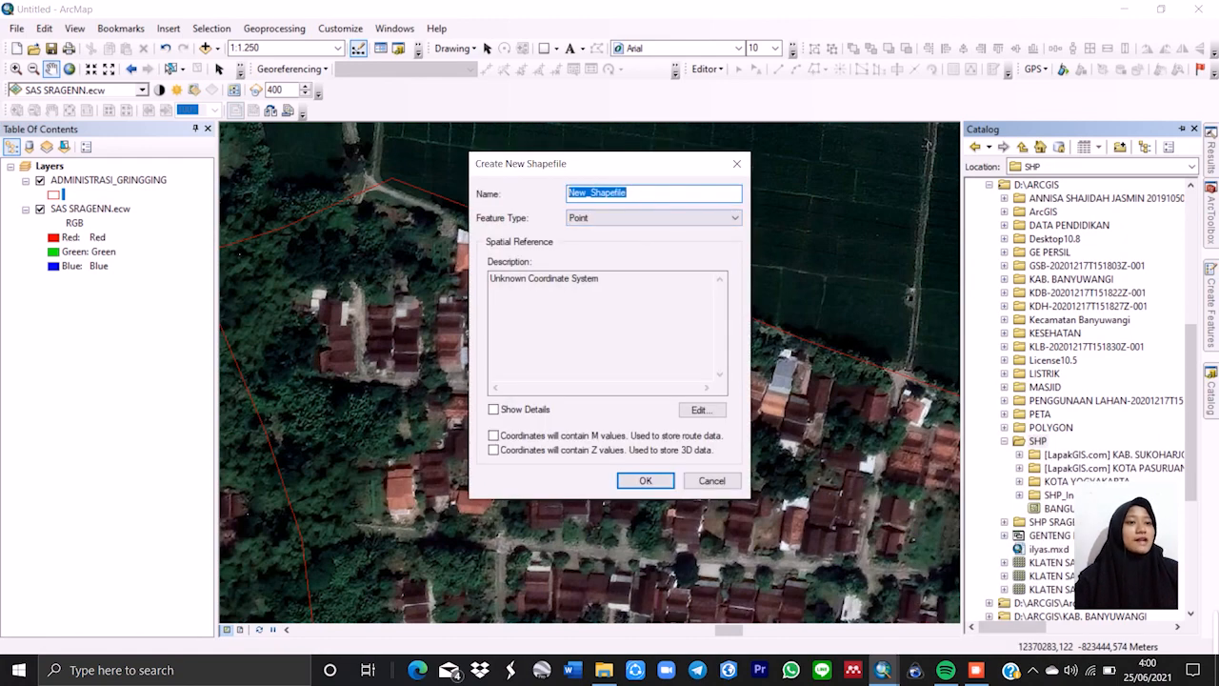
pyautogui.press('BackSpace')
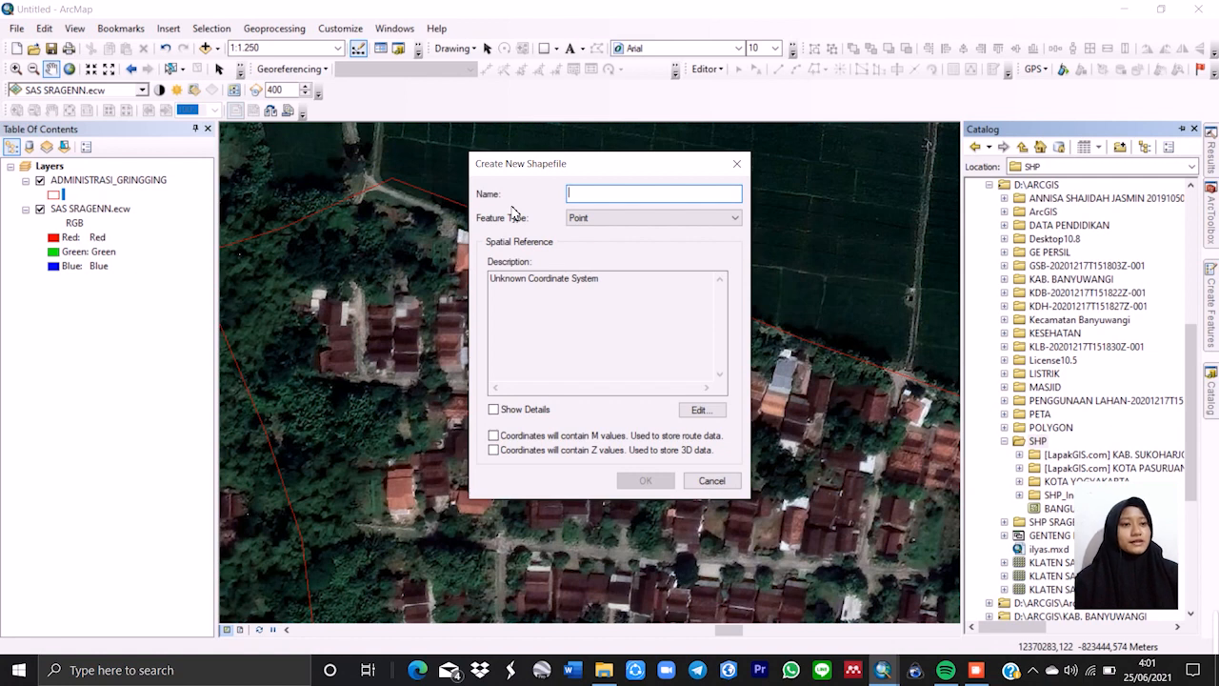
pyautogui.write('BANGUNAN')
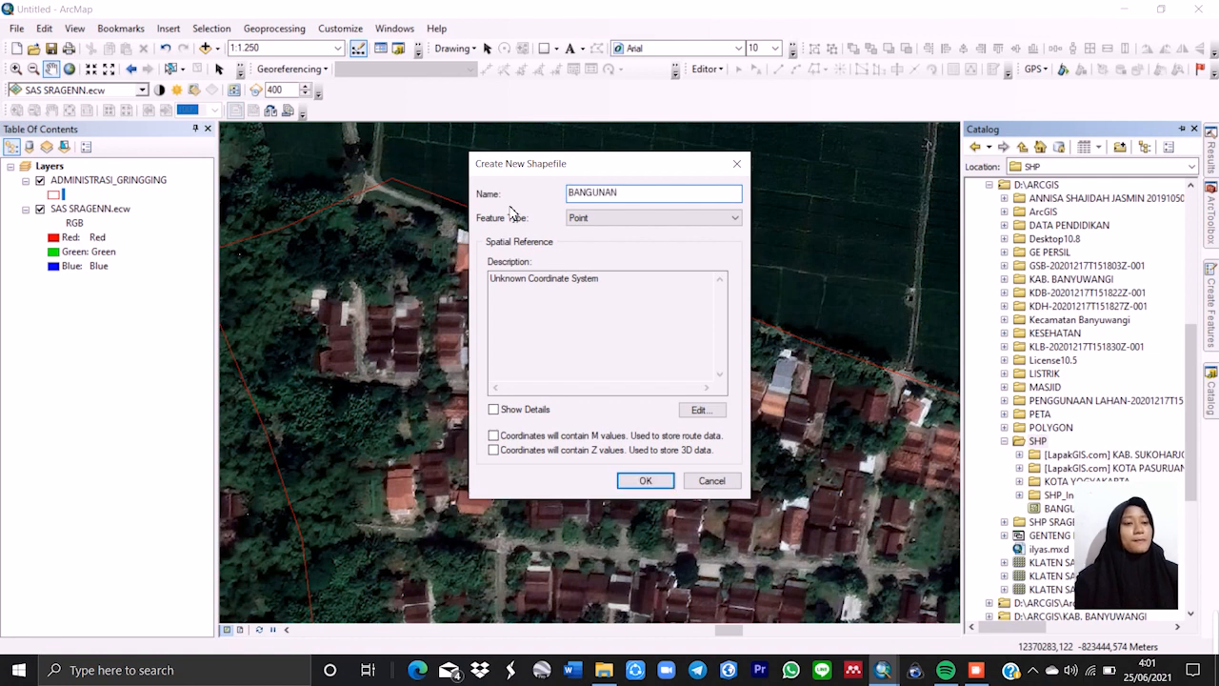
pyautogui.click(592, 221)
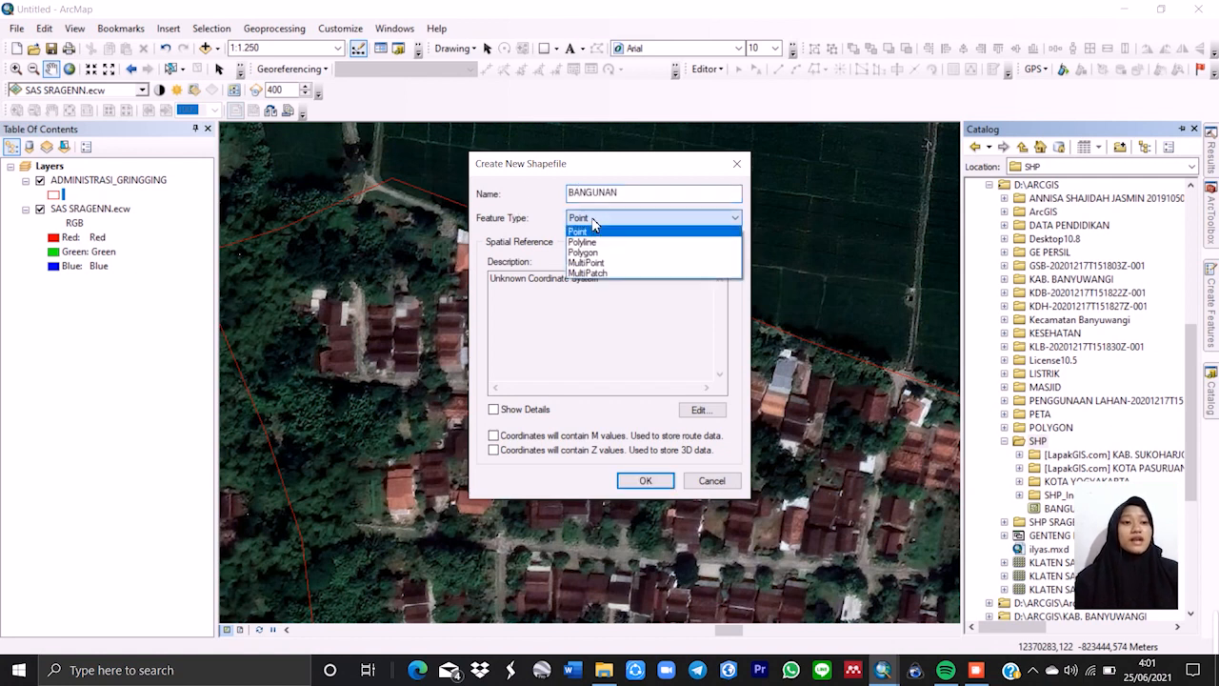
pyautogui.click(628, 252)
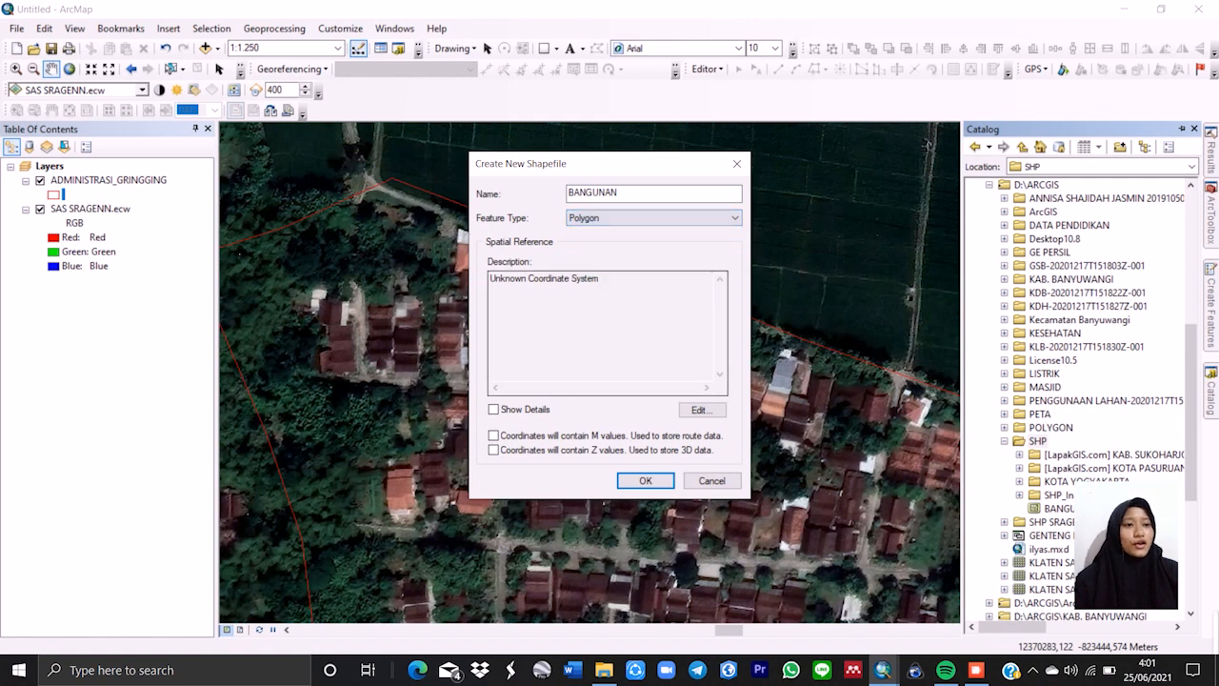
# Assign the WGS 1984 UTM Zone 49S coordinate system to the new shapefile.
pyautogui.click(702, 410)
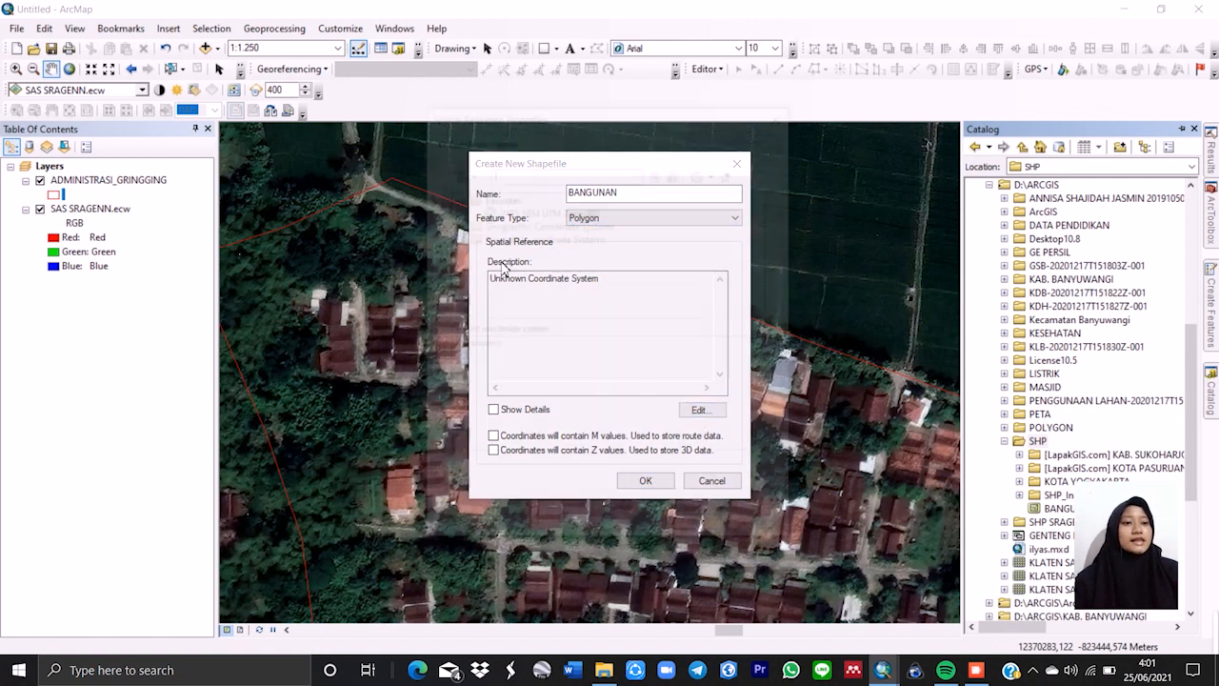
pyautogui.click(576, 213)
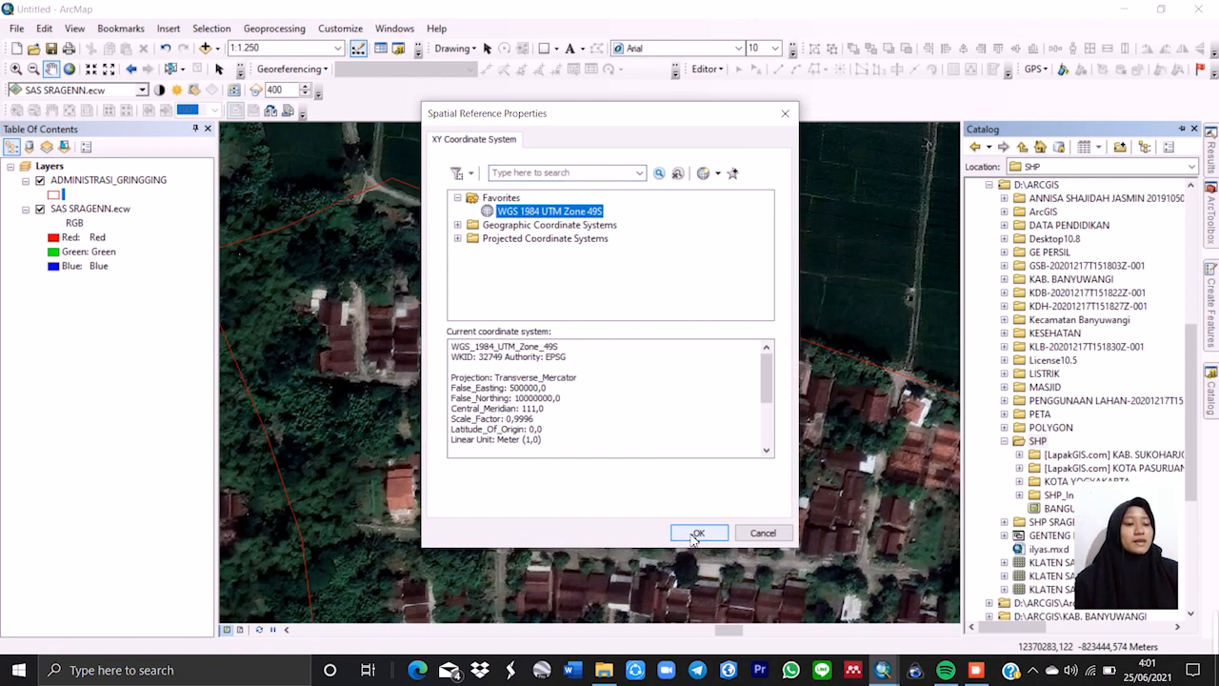
pyautogui.click(696, 535)
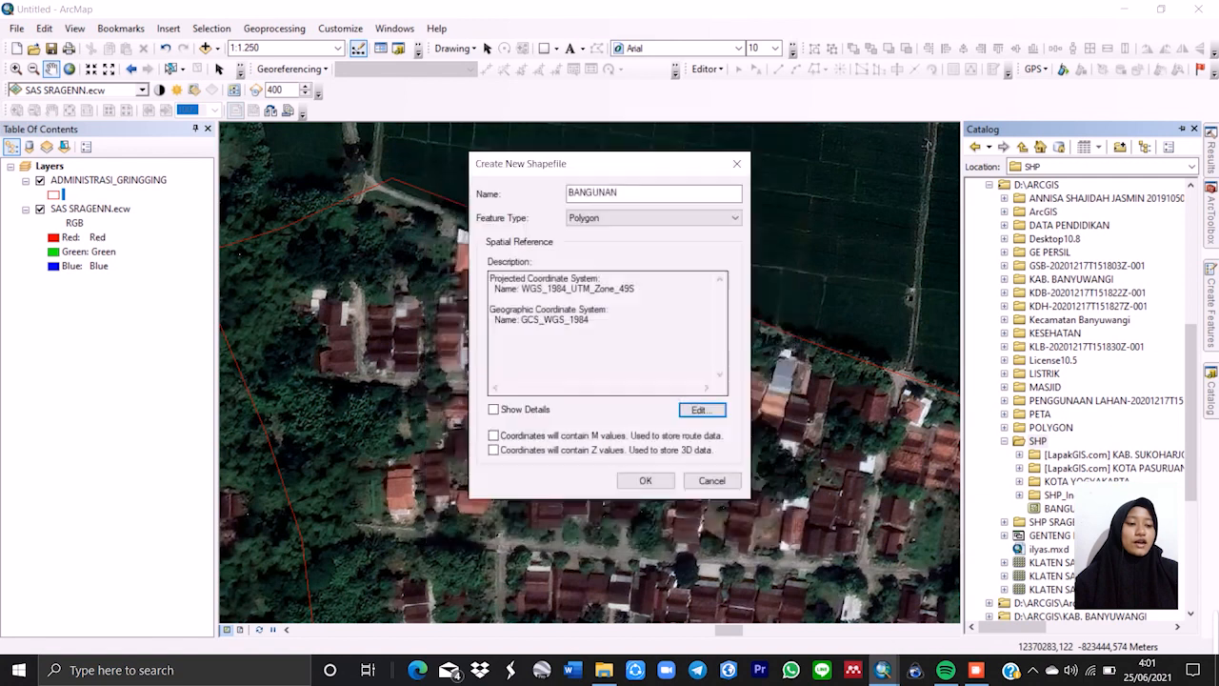
# Change the shapefile's name to BANGUNANN and create it.
pyautogui.click(647, 482)
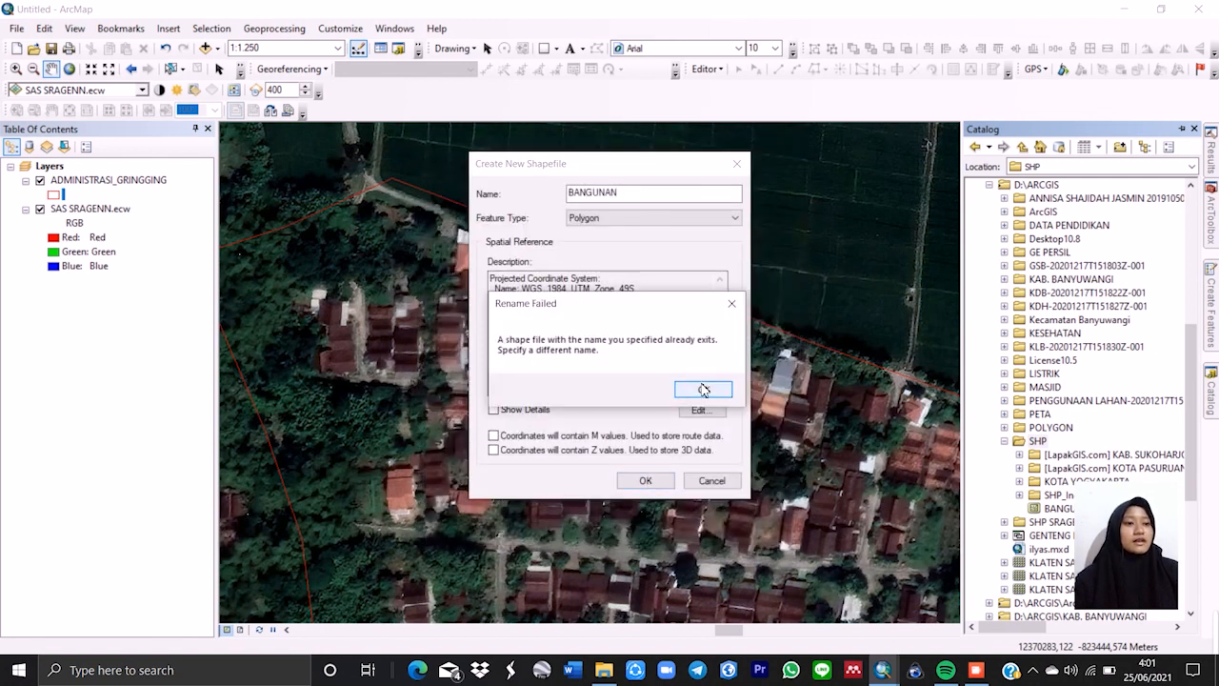
pyautogui.click(703, 389)
pyautogui.click(666, 481)
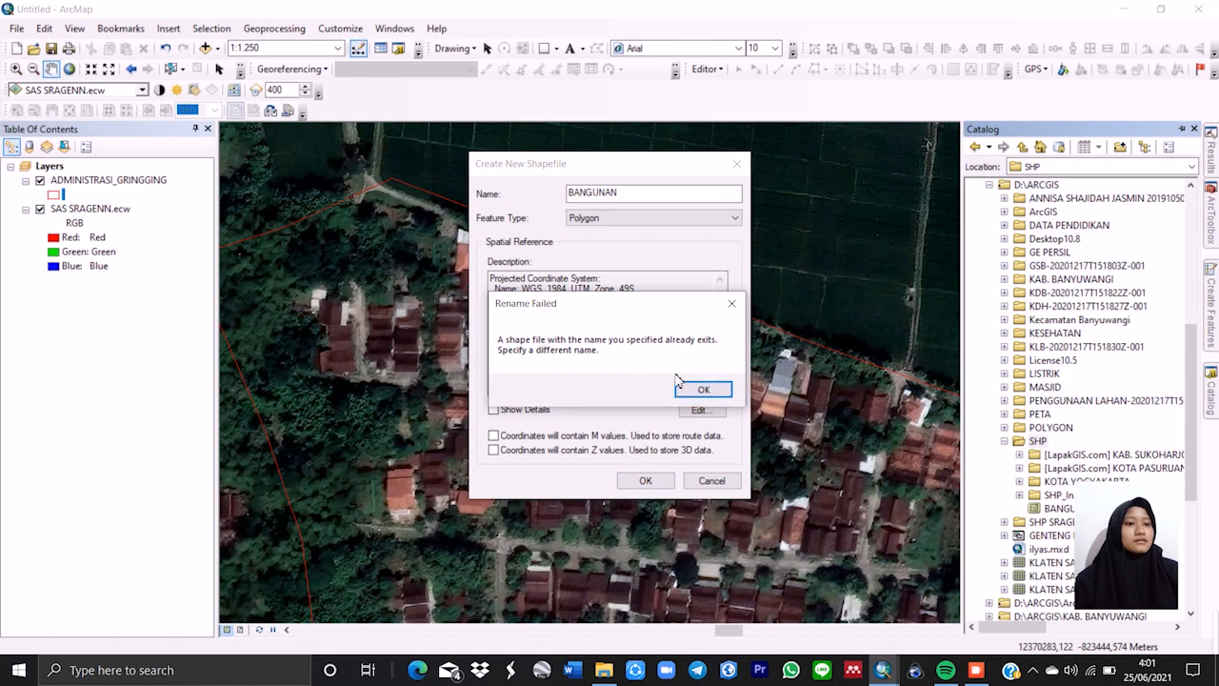
pyautogui.click(690, 389)
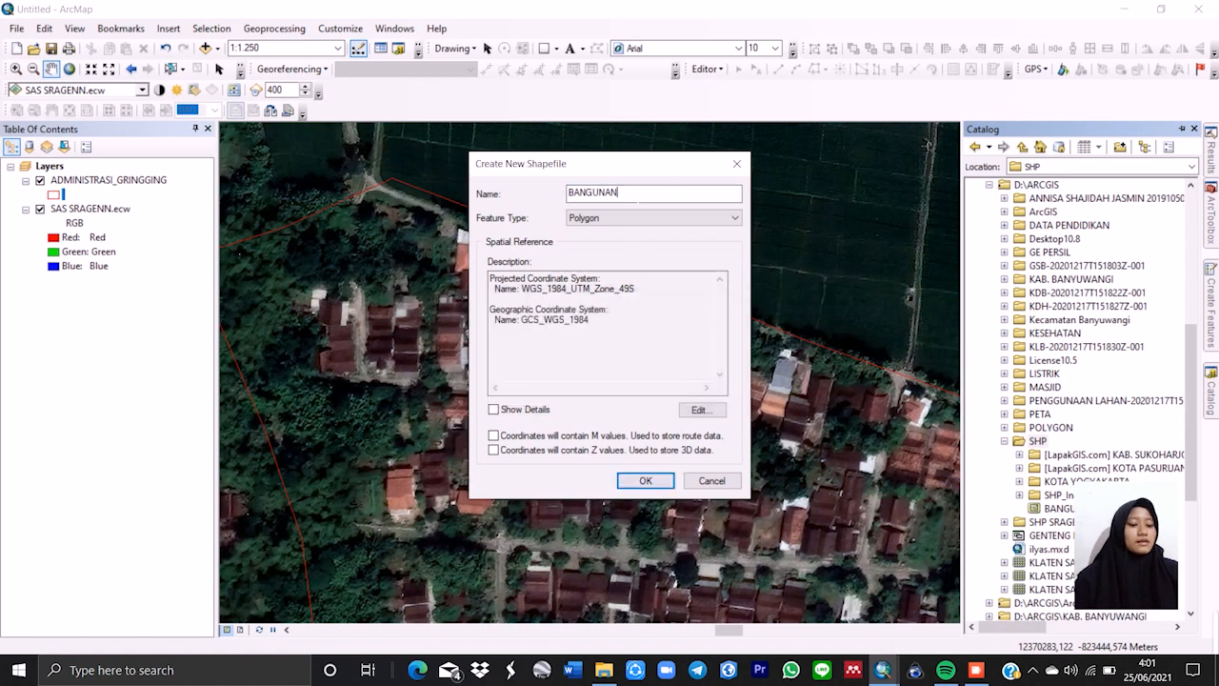
pyautogui.click(646, 480)
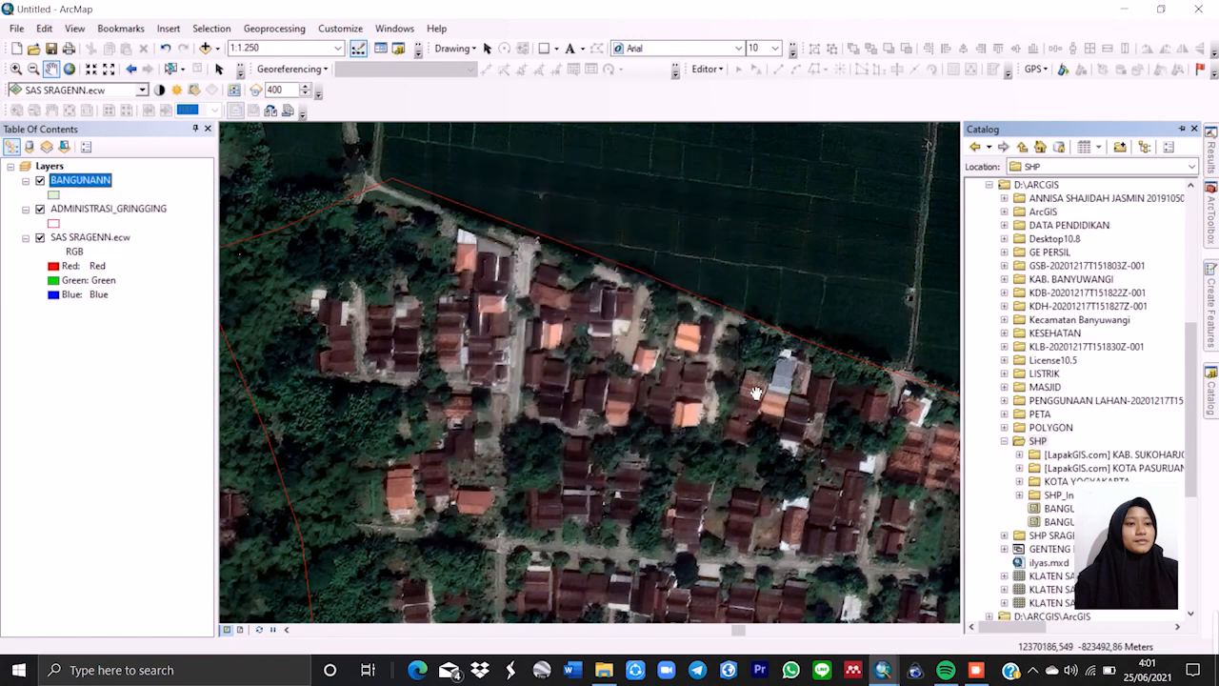
# Start an edit session on the BANGUNANN layer, continuing past the spatial reference warnings.
pyautogui.moveTo(648, 390); pyautogui.dragTo(775, 348)
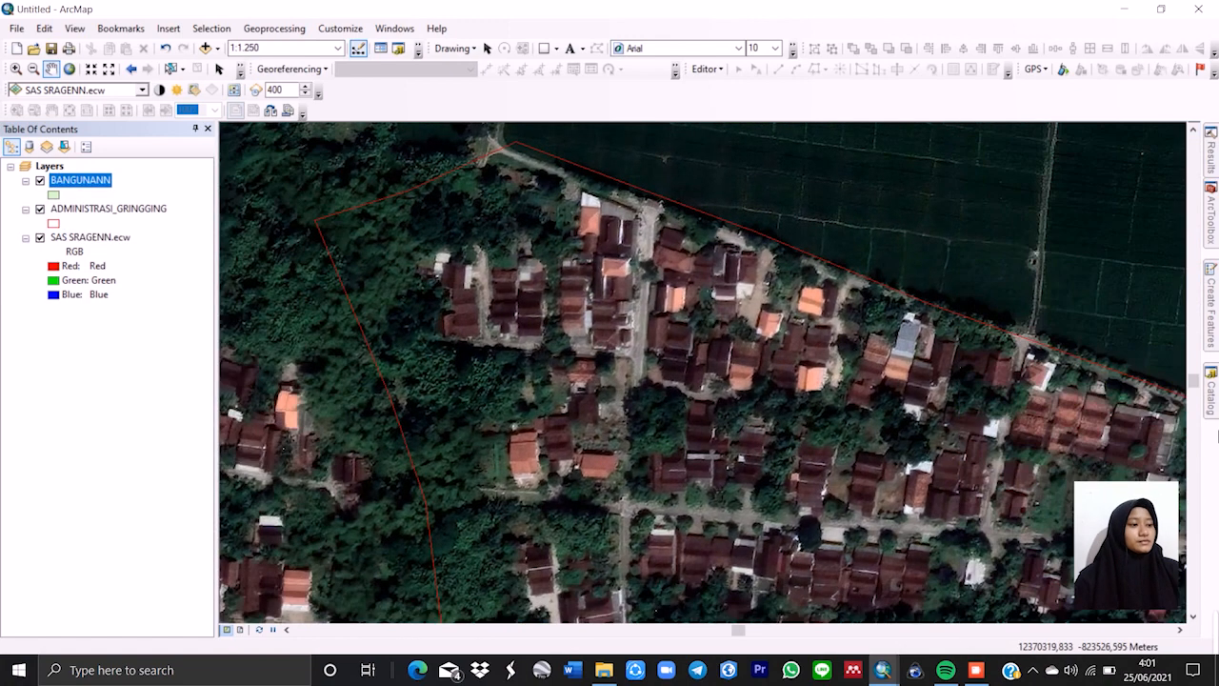
pyautogui.moveTo(1208, 407)
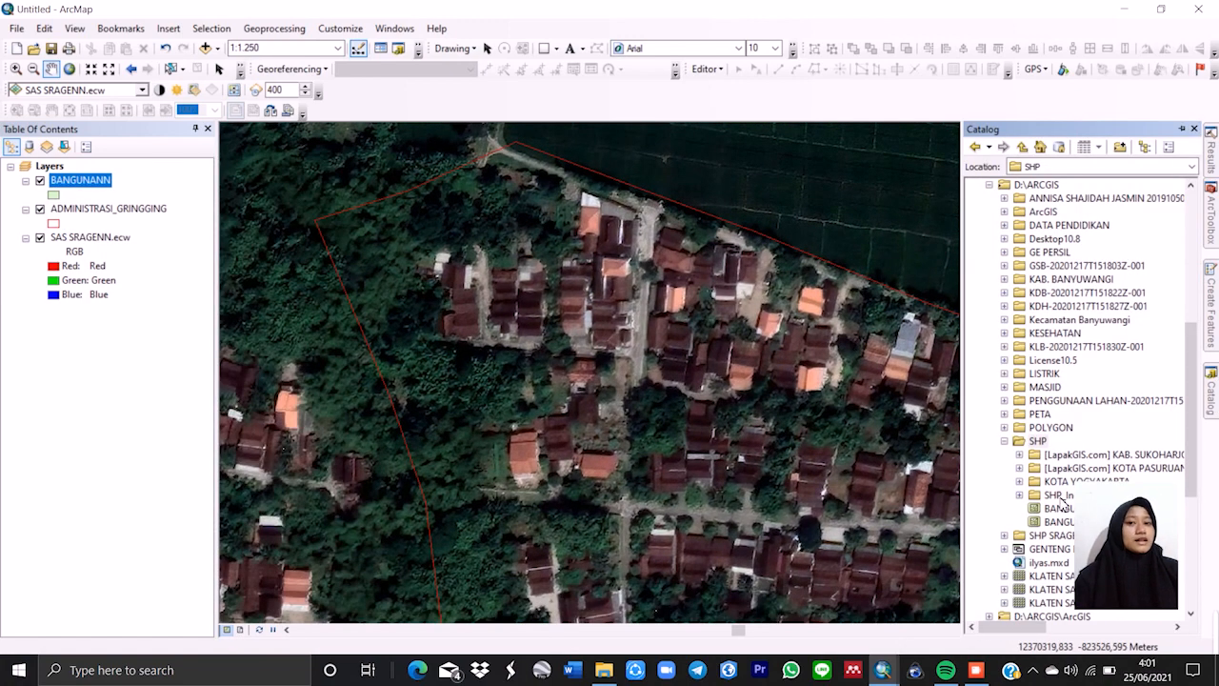
pyautogui.rightClick(88, 183)
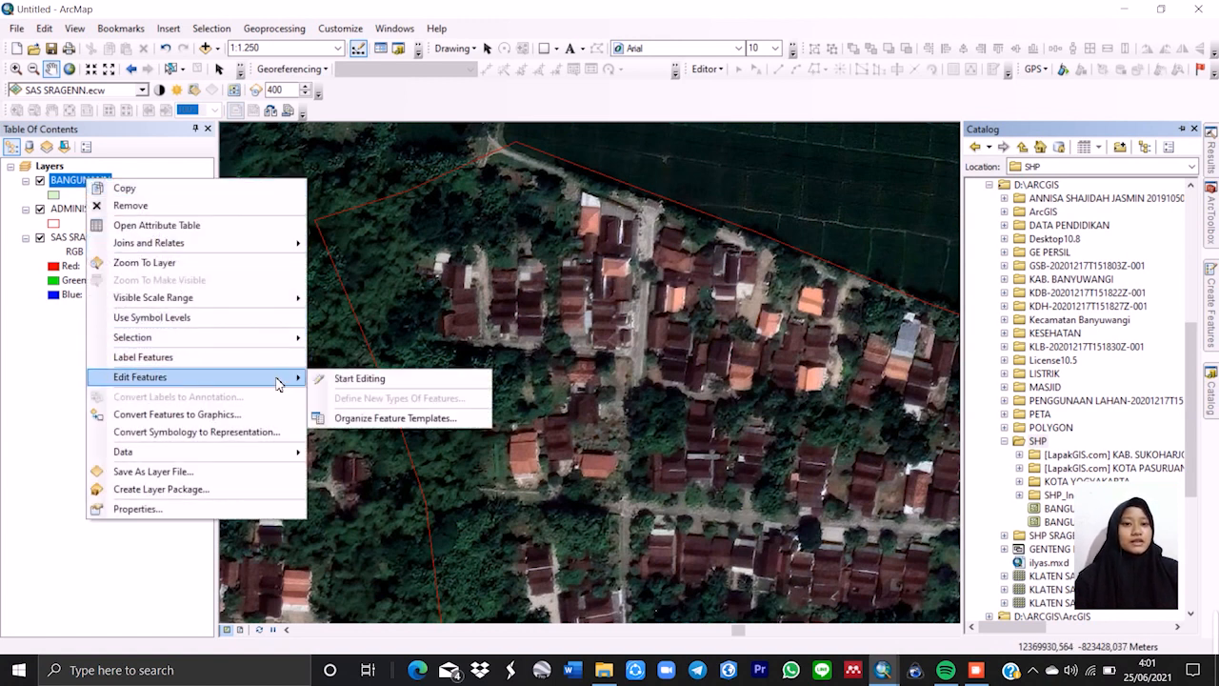
pyautogui.click(353, 381)
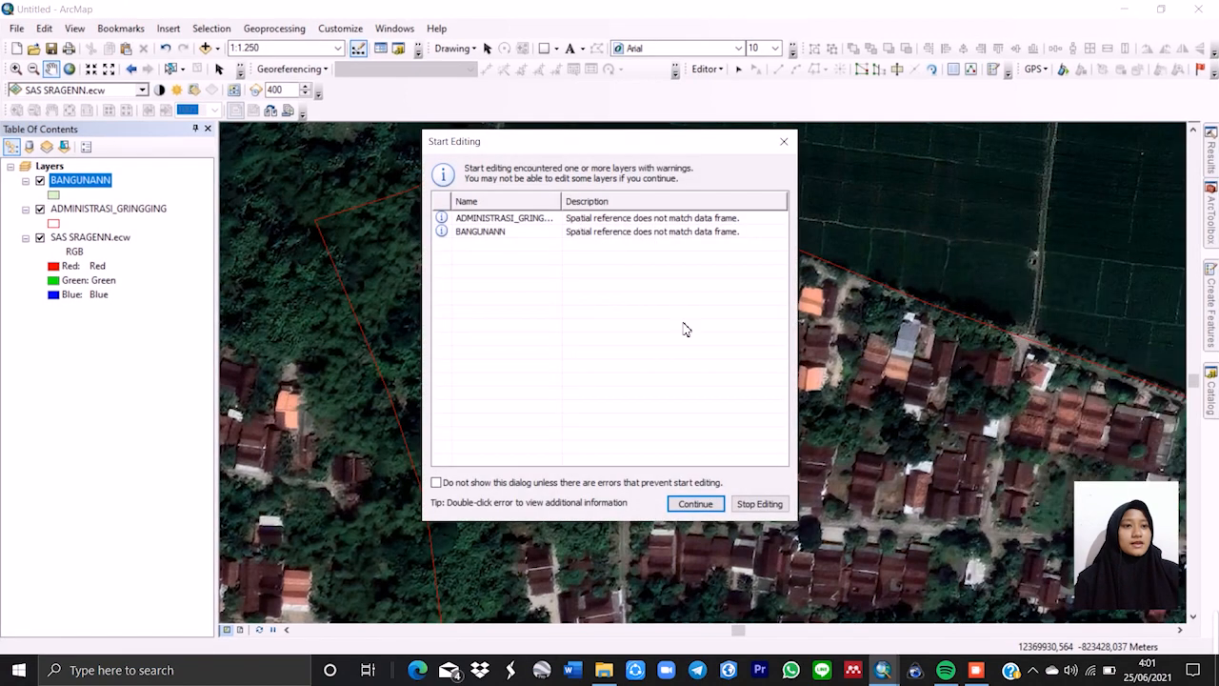
pyautogui.click(705, 506)
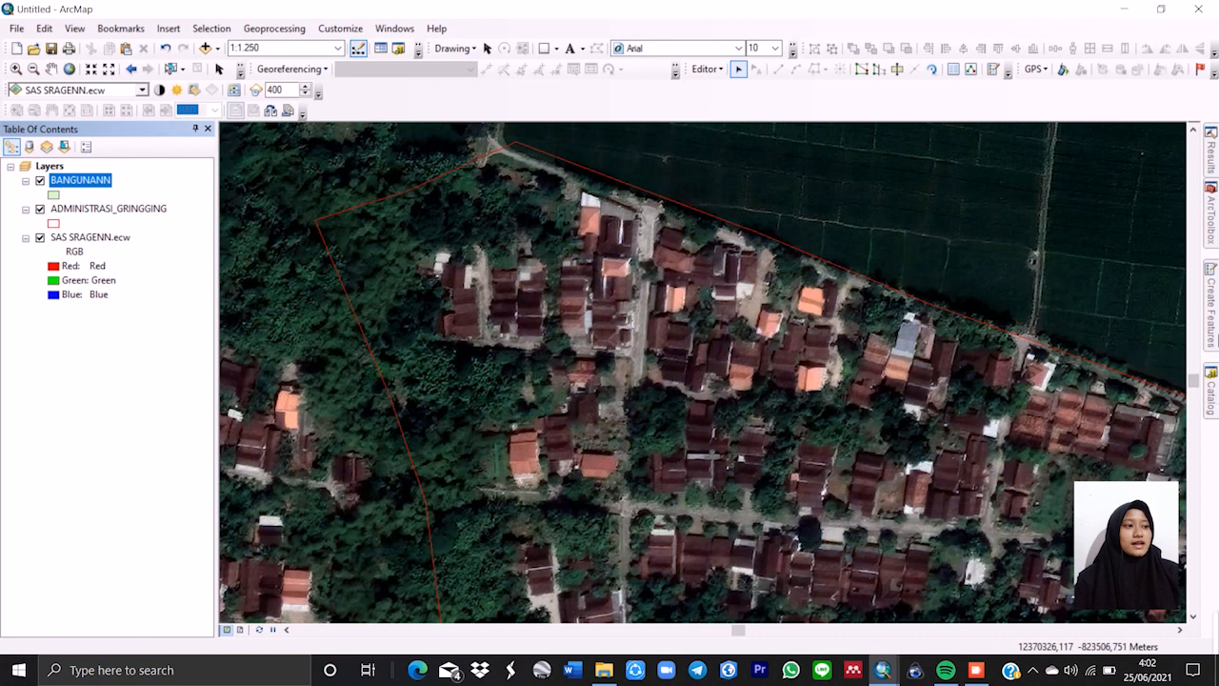
# Digitize the northernmost white-and-orange-roofed building beside the village road as a four-cornered BANGUNANN polygon.
pyautogui.moveTo(1215, 304)
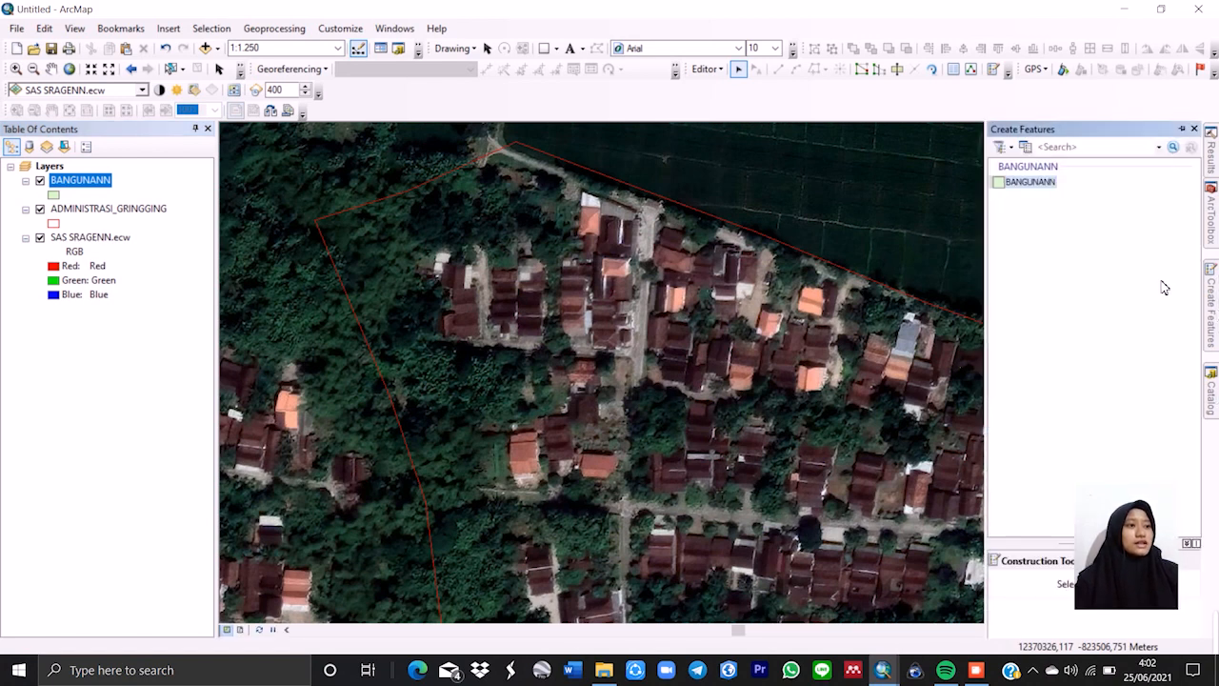
pyautogui.click(1040, 184)
pyautogui.scroll(3, 583, 167)
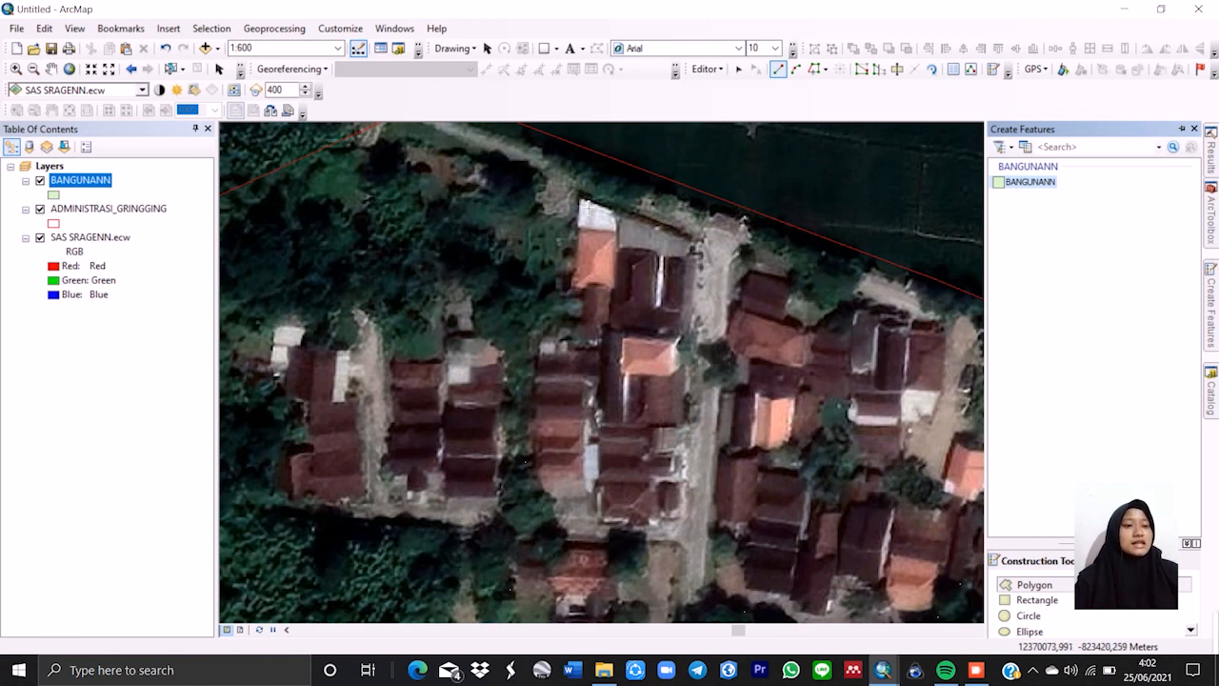
pyautogui.click(579, 199)
pyautogui.click(578, 284)
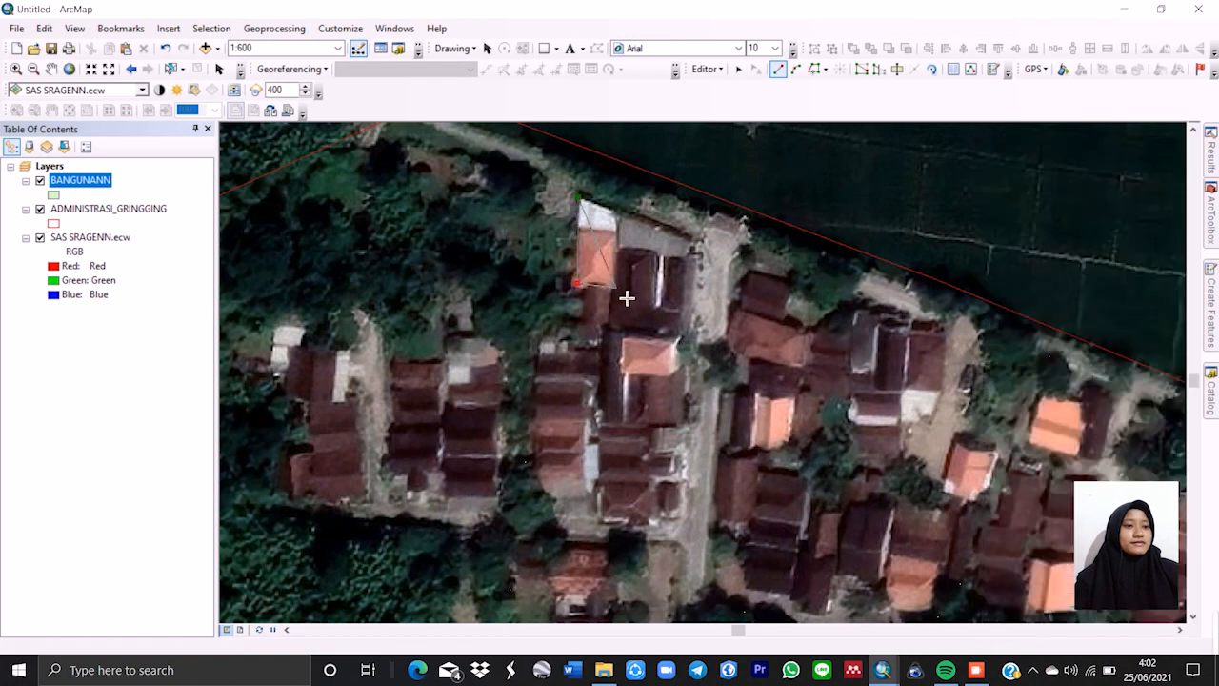
pyautogui.click(616, 287)
pyautogui.click(622, 212)
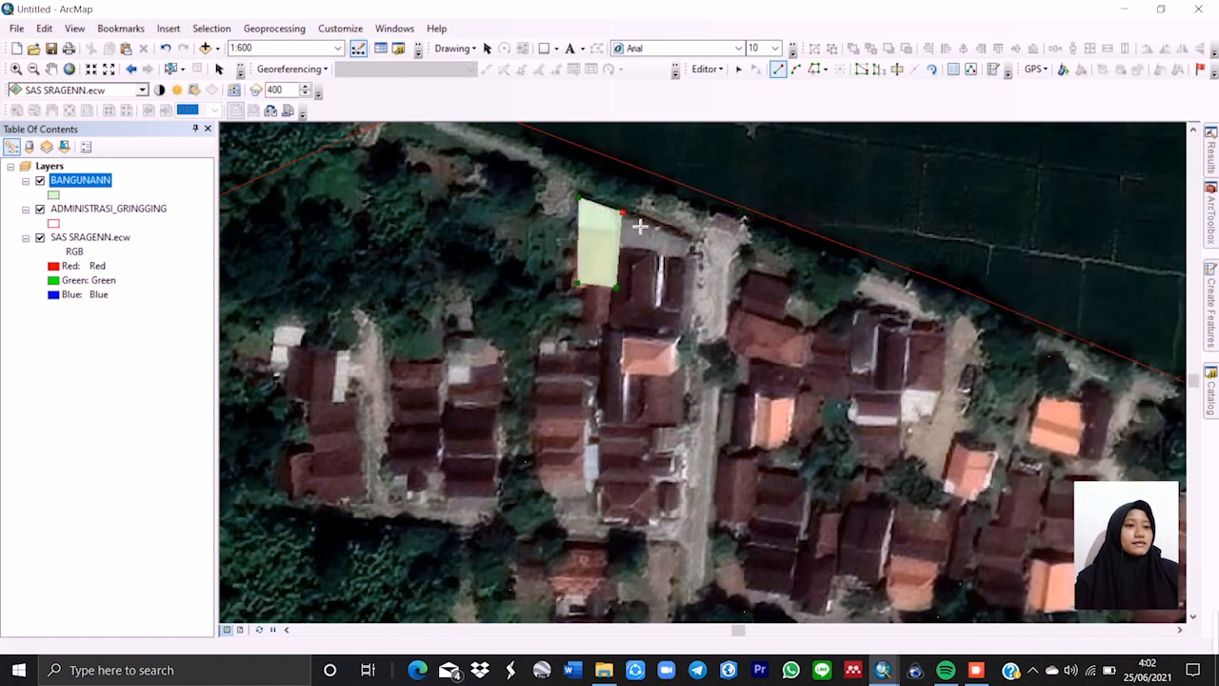
pyautogui.press('F2')
# Digitize the adjoining building to the east, up to the road, as a four-cornered BANGUNANN polygon with a perimeter of about 67 m.
pyautogui.click(630, 221)
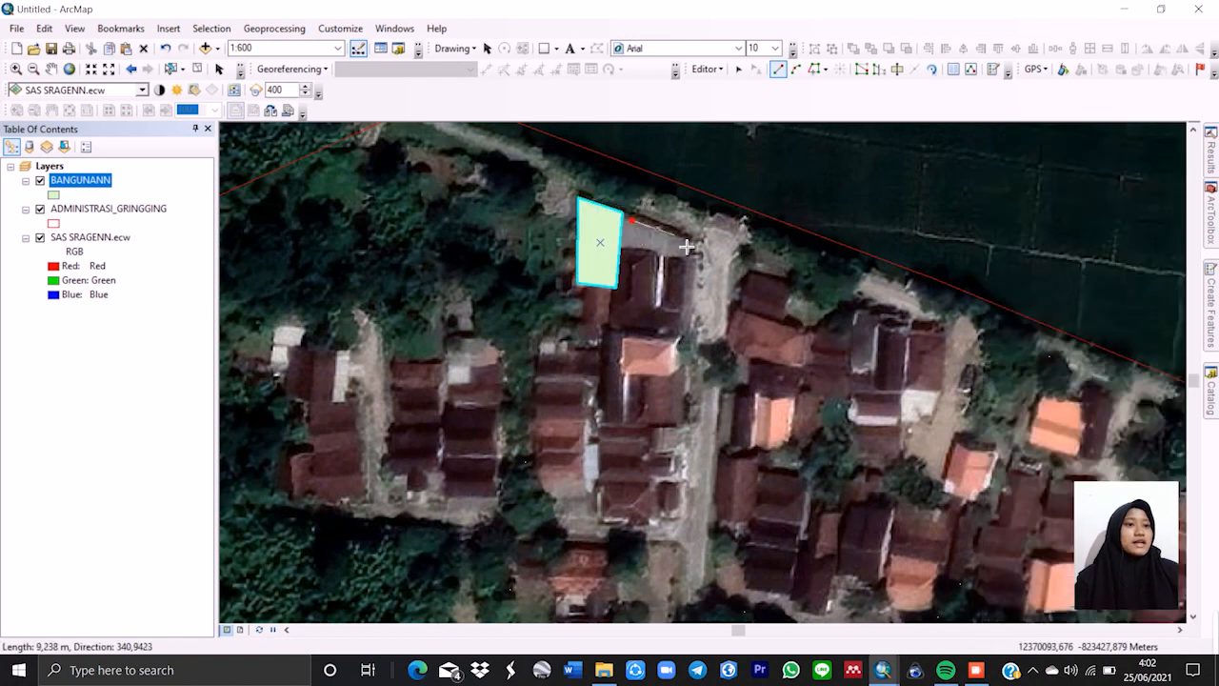
pyautogui.click(694, 241)
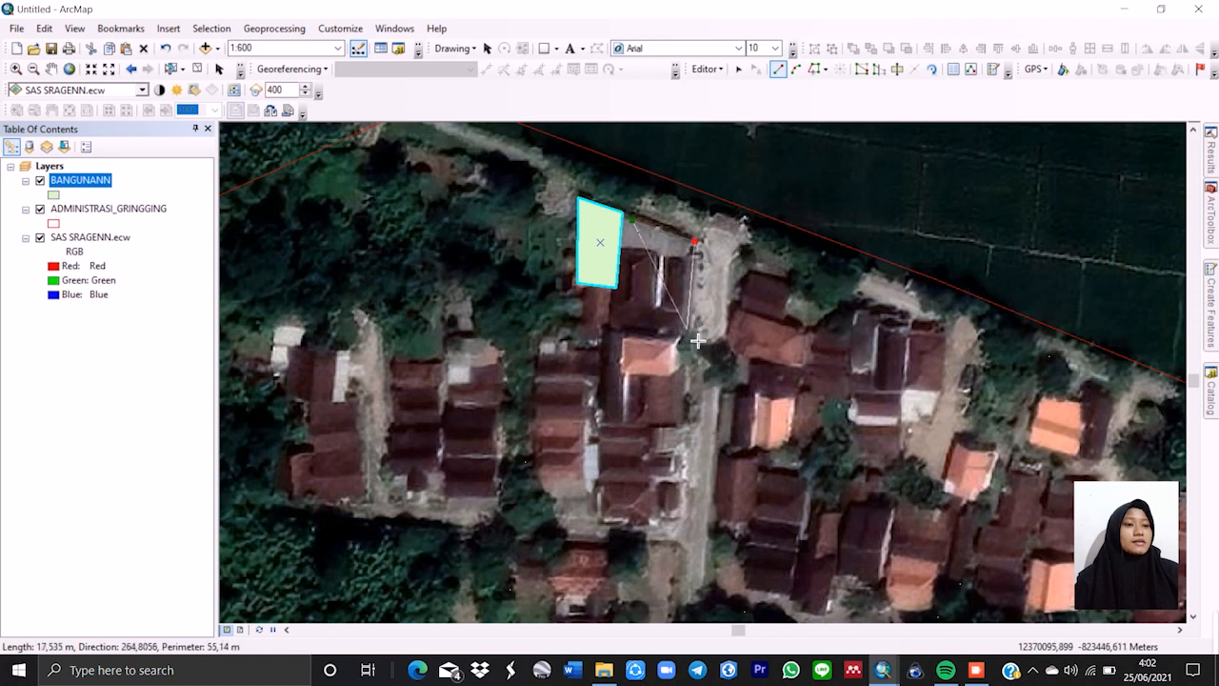
pyautogui.click(686, 329)
pyautogui.click(614, 325)
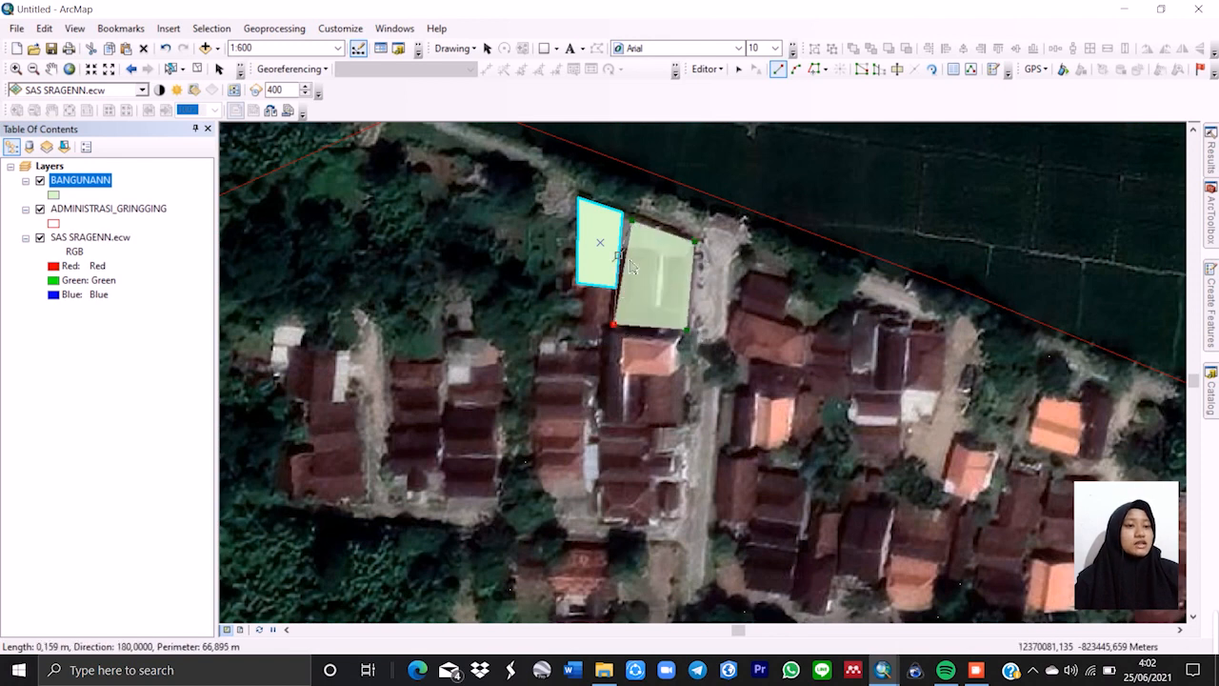
pyautogui.press('F2')
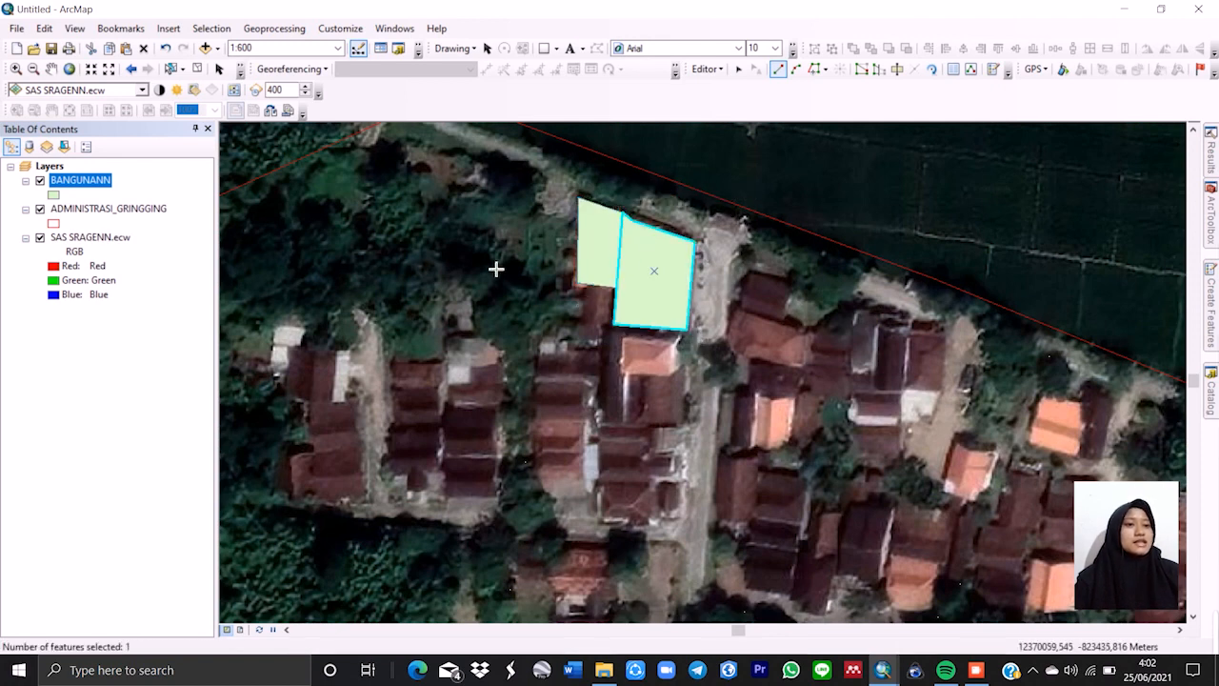
# Digitize the dark-roofed building southwest of the two existing polygons as a four-cornered BANGUNANN polygon, about 11 m by 13 m.
pyautogui.scroll(5, 497, 269)
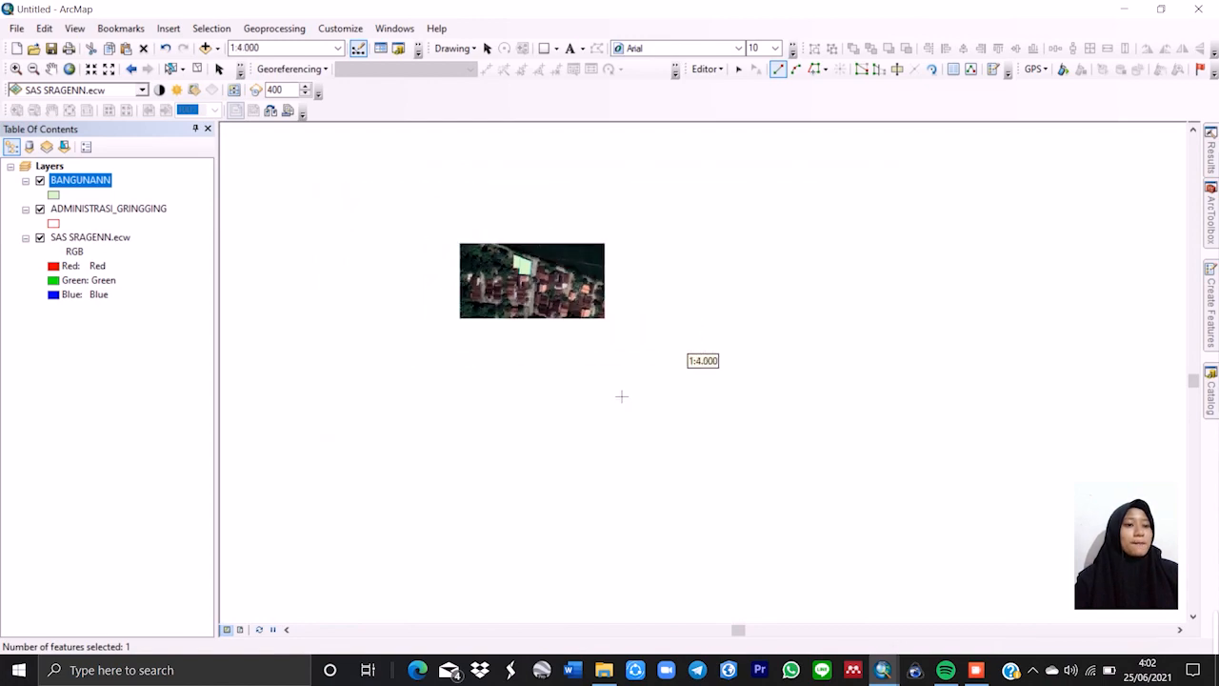
pyautogui.scroll(2, 672, 398)
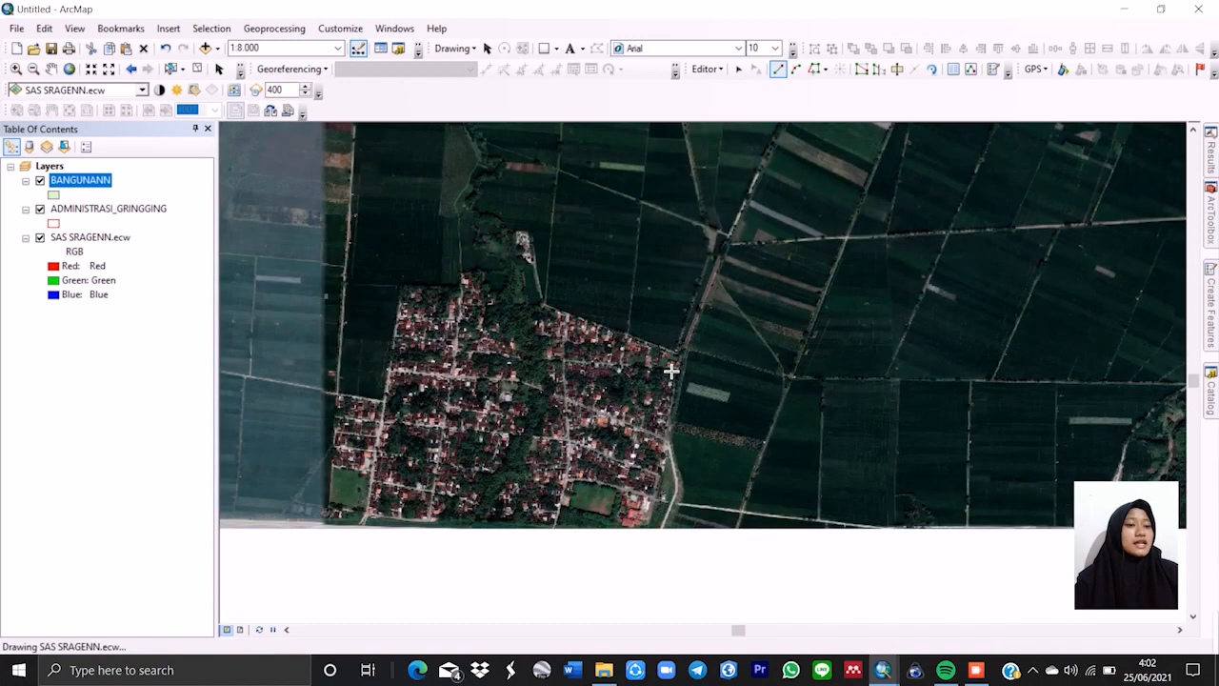
pyautogui.scroll(3, 702, 357)
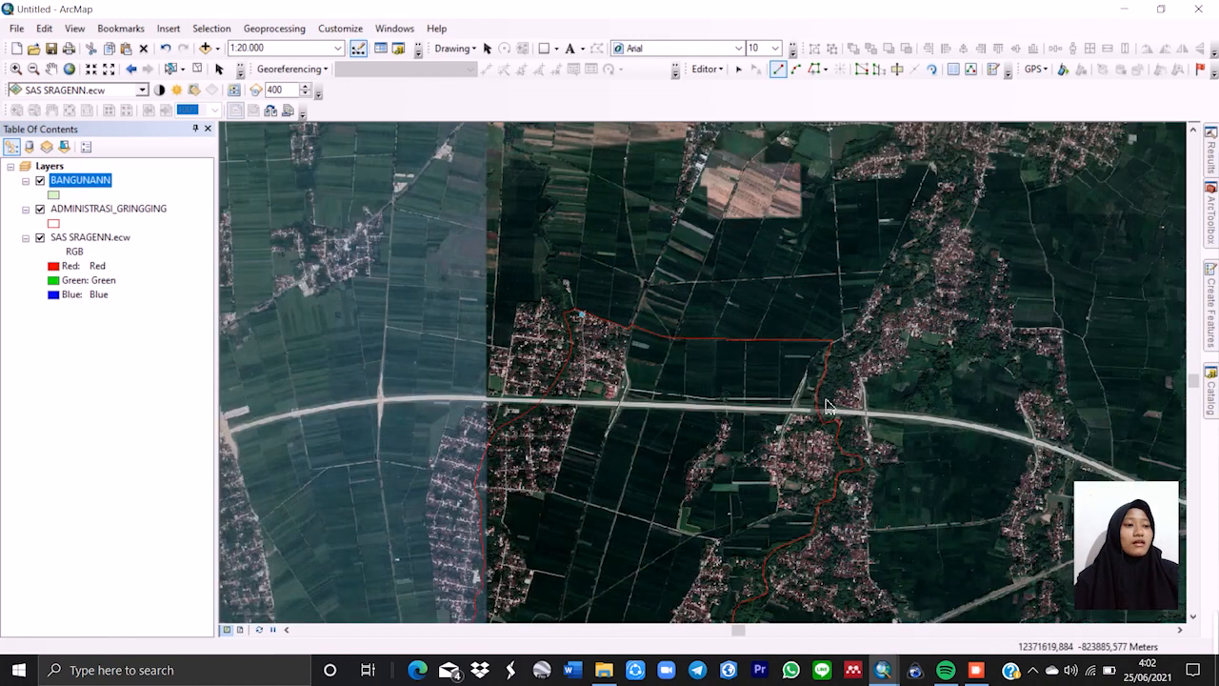
pyautogui.scroll(1, 823, 390)
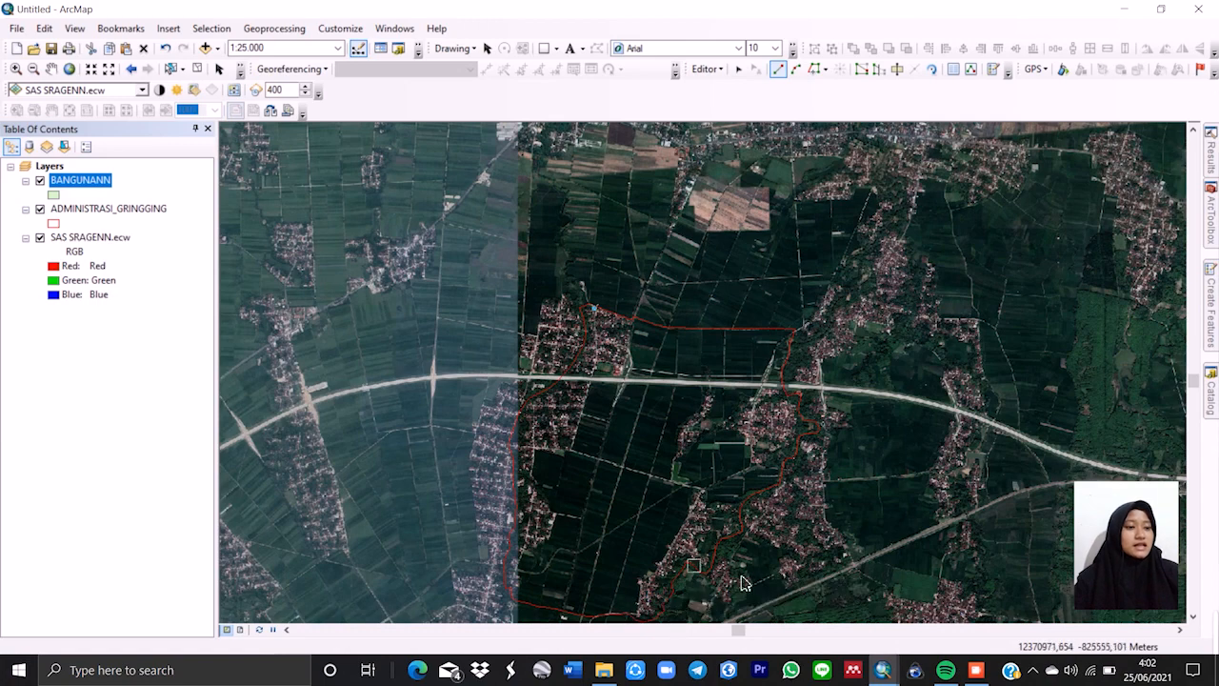
pyautogui.scroll(-5, 620, 321)
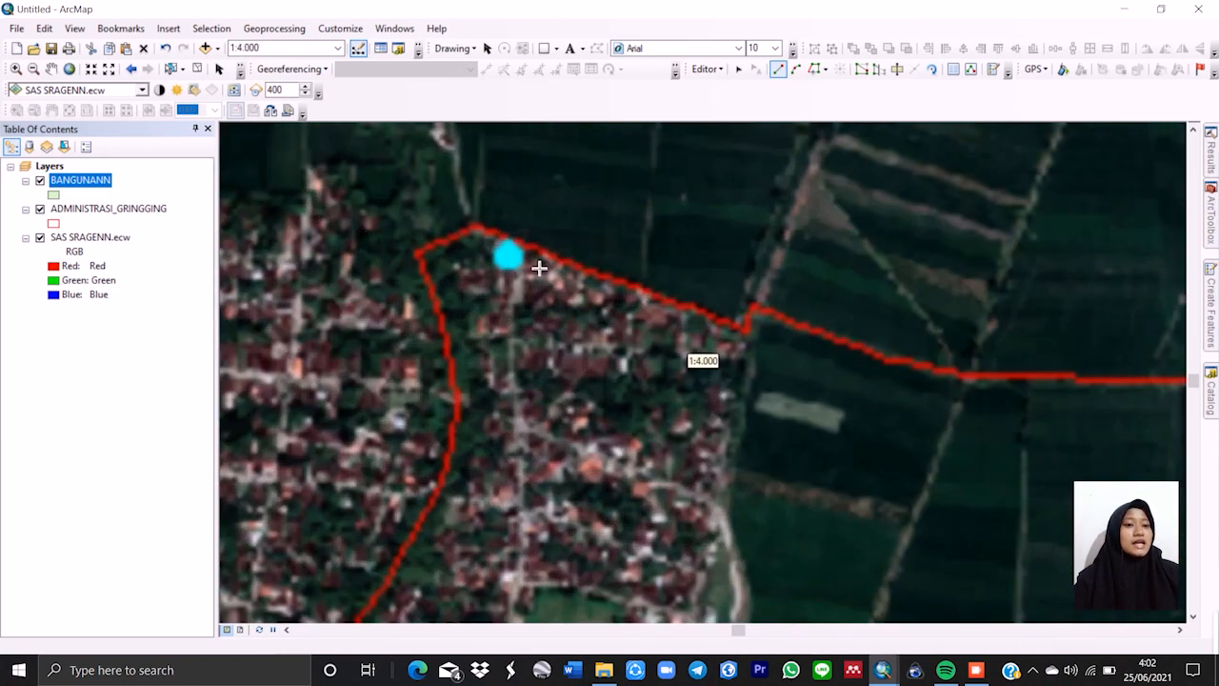
pyautogui.scroll(-4, 533, 262)
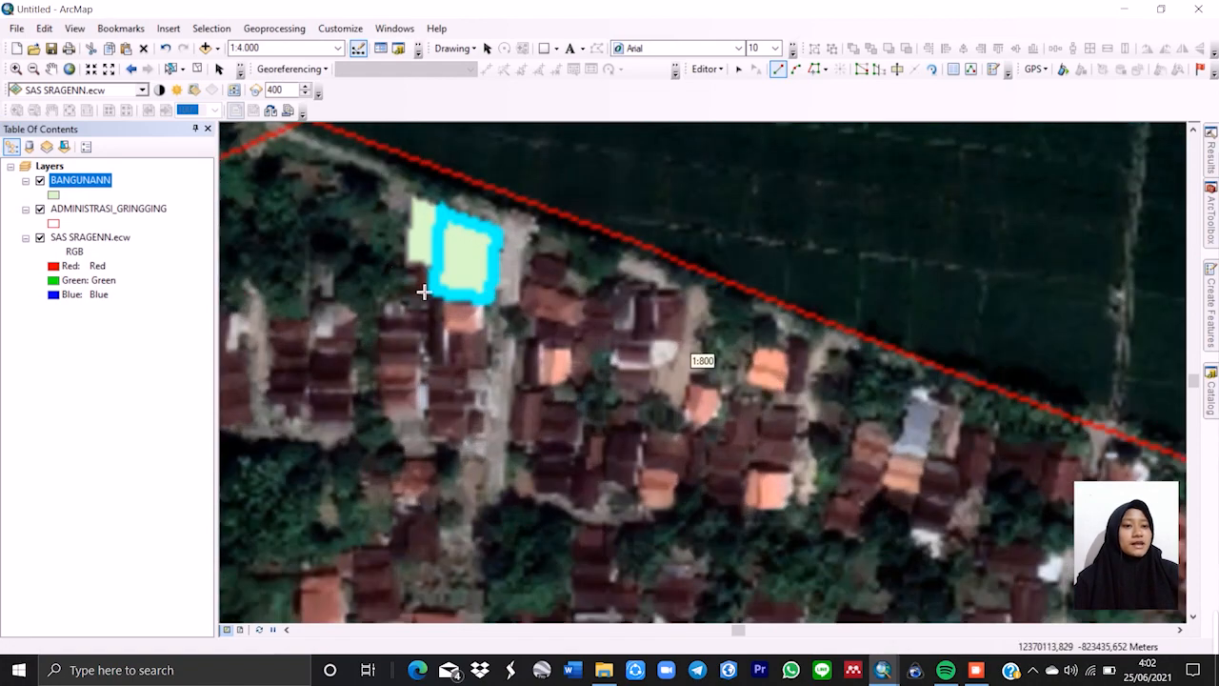
pyautogui.click(382, 320)
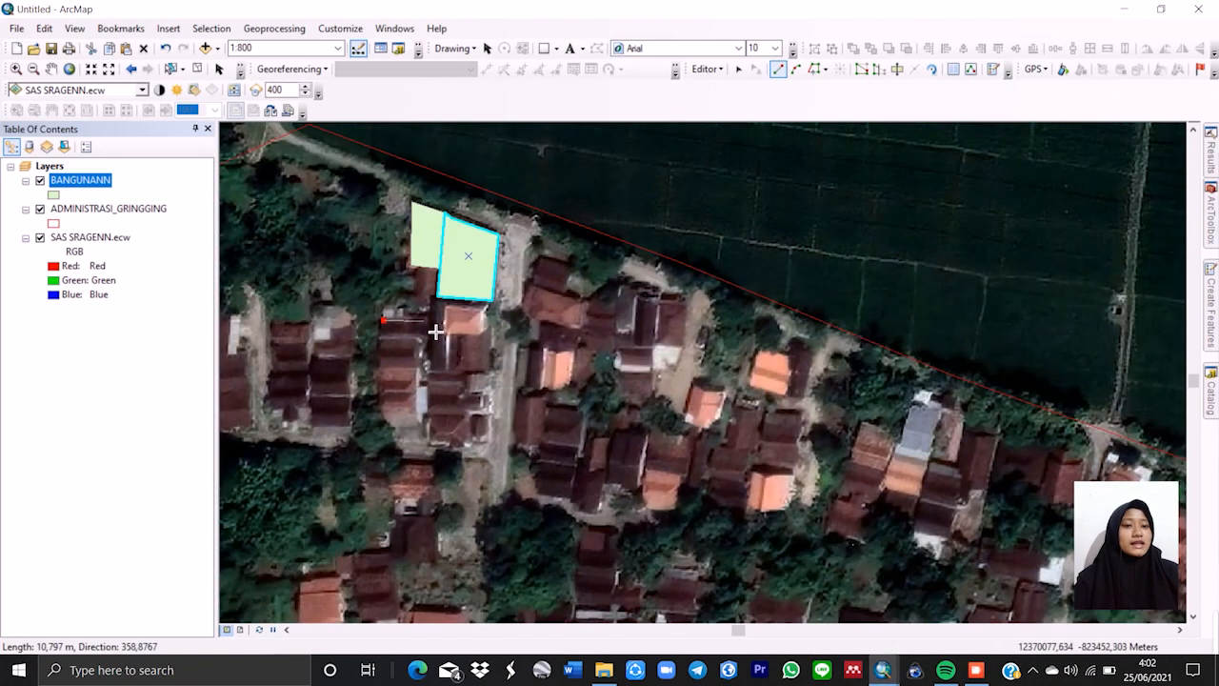
pyautogui.click(425, 321)
pyautogui.click(422, 368)
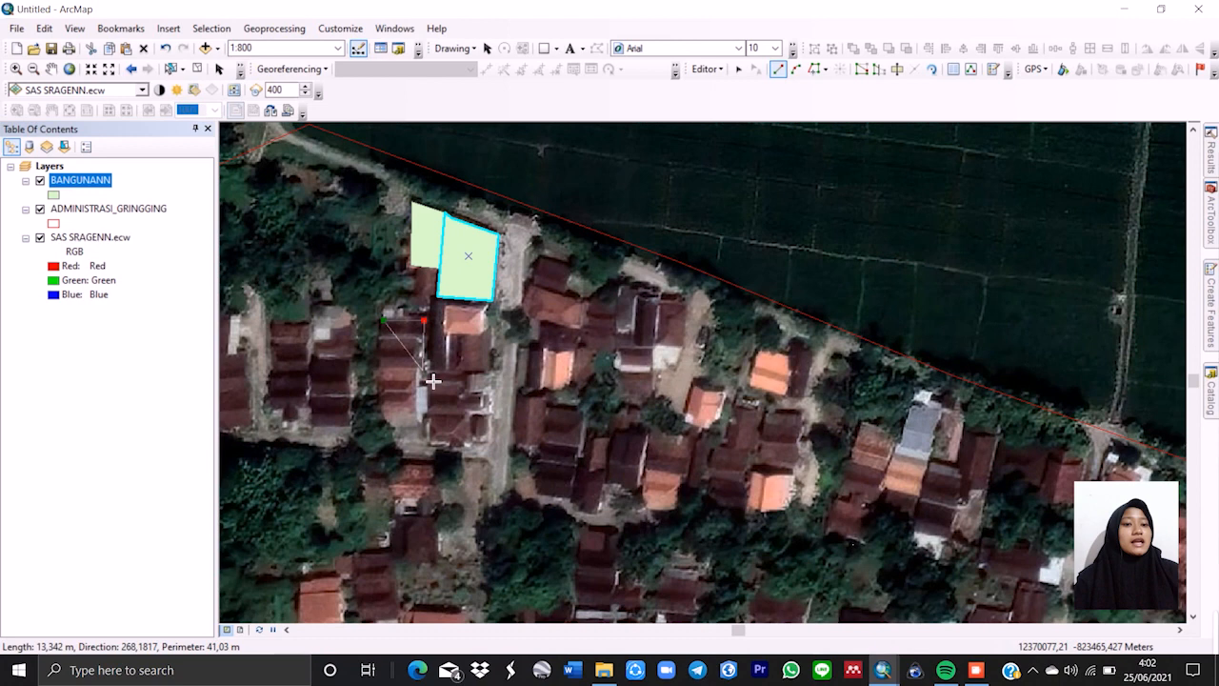
pyautogui.doubleClick(382, 369)
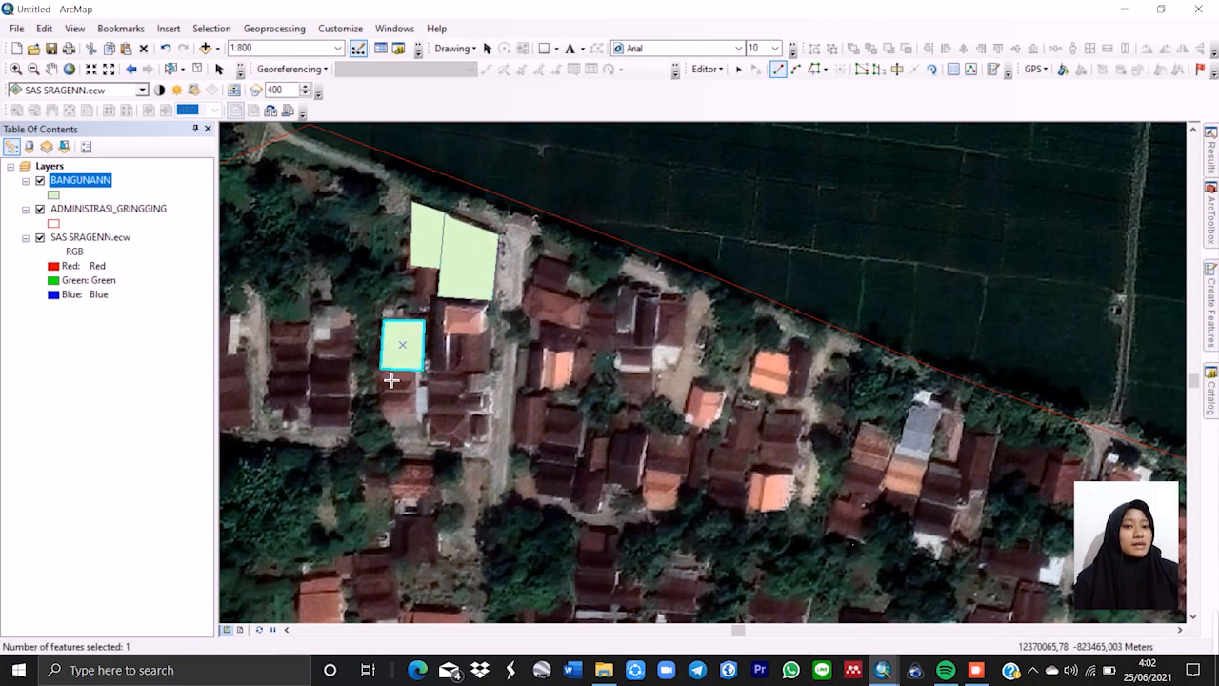
# Digitize the dark-roofed building in the block to the west as a four-cornered BANGUNANN polygon, elongated north to south.
pyautogui.click(315, 354)
pyautogui.click(351, 358)
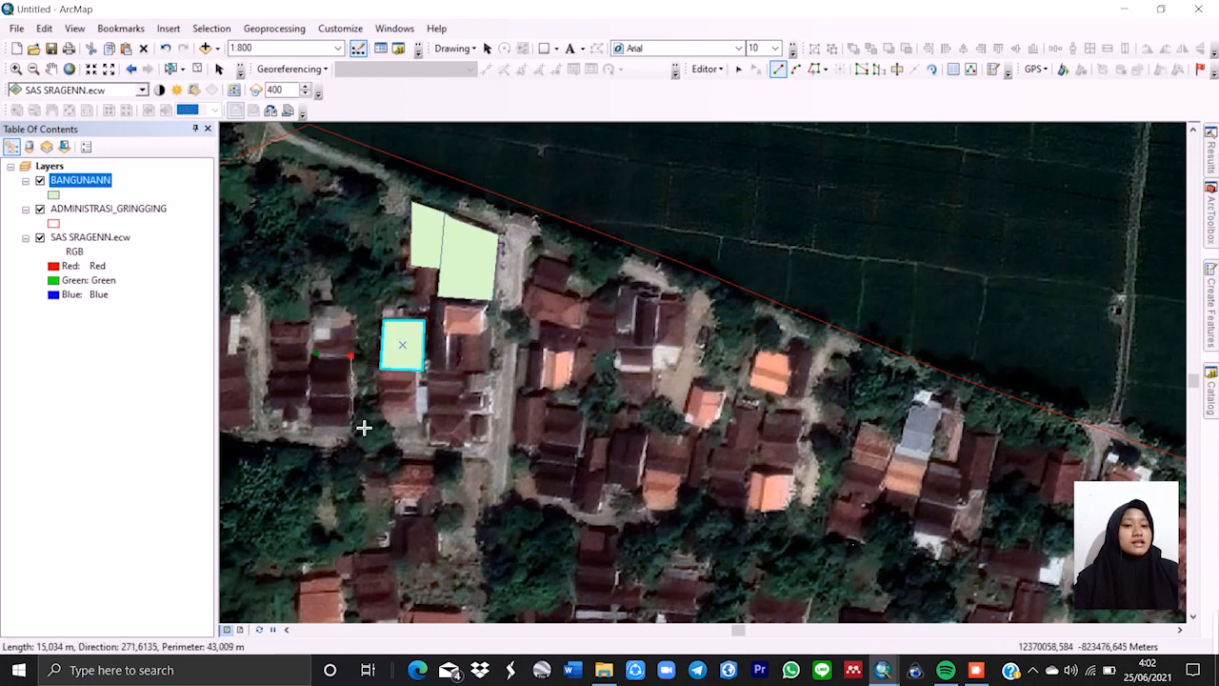
pyautogui.click(352, 419)
pyautogui.doubleClick(316, 421)
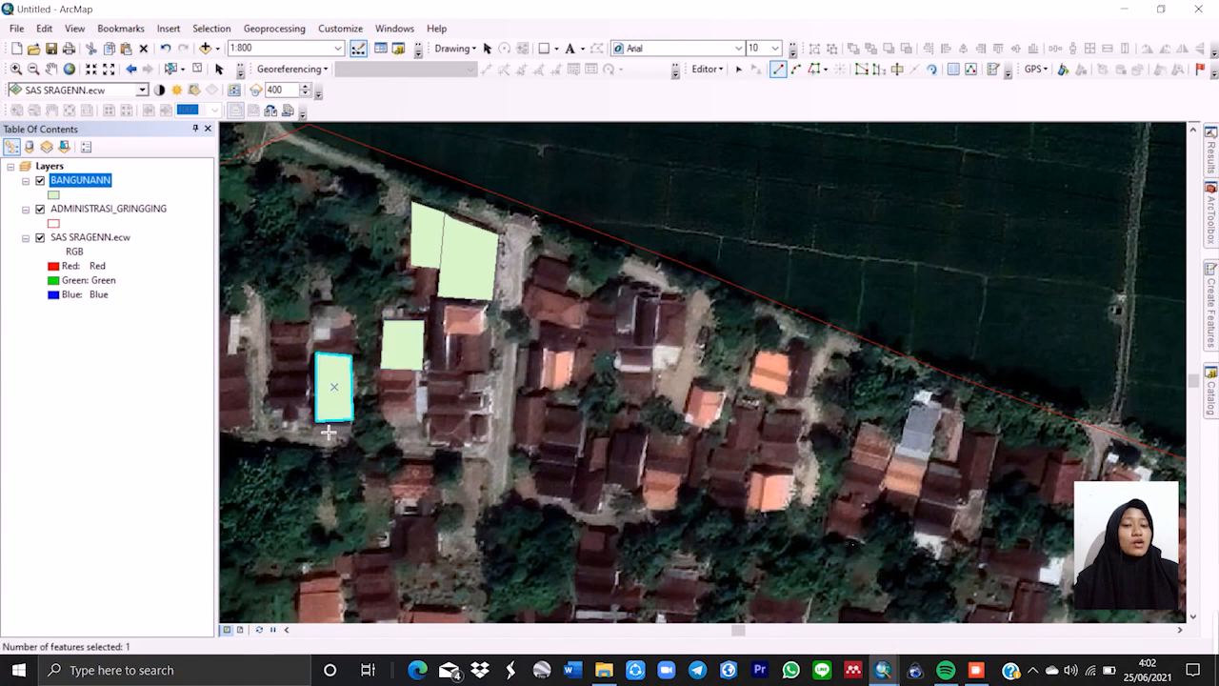
# Digitize the long building just west of the last polygon as a four-cornered BANGUNANN polygon with a perimeter of about 64 m.
pyautogui.click(271, 325)
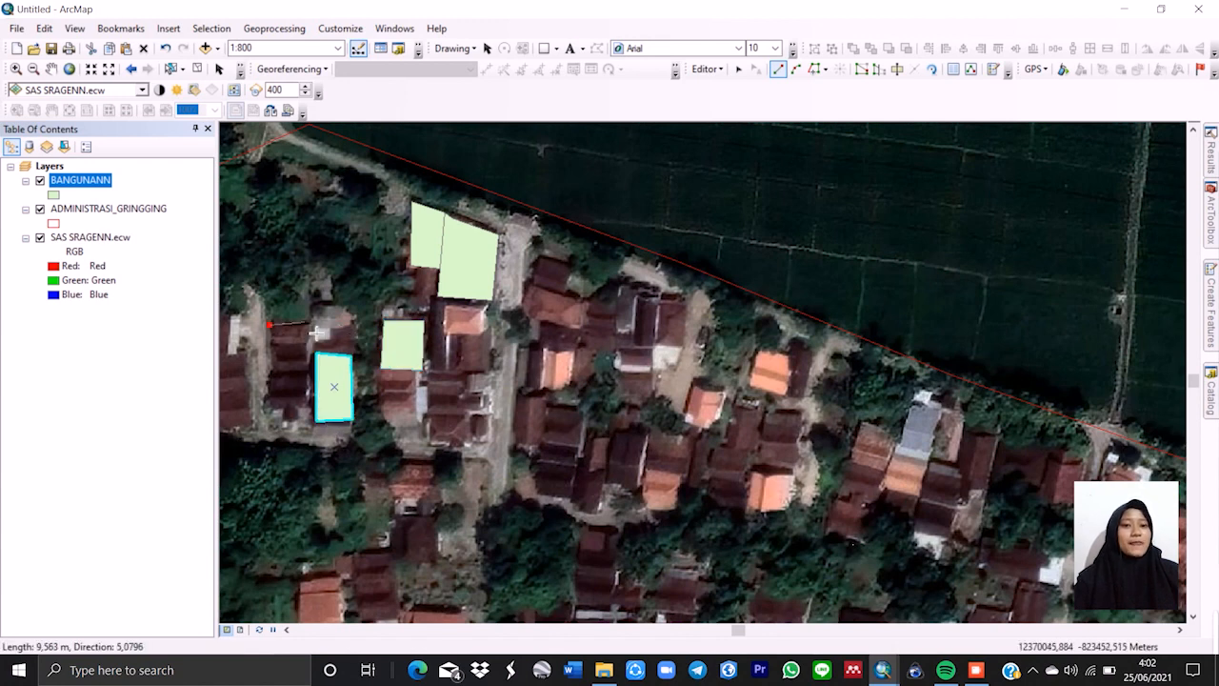
pyautogui.click(305, 324)
pyautogui.click(305, 411)
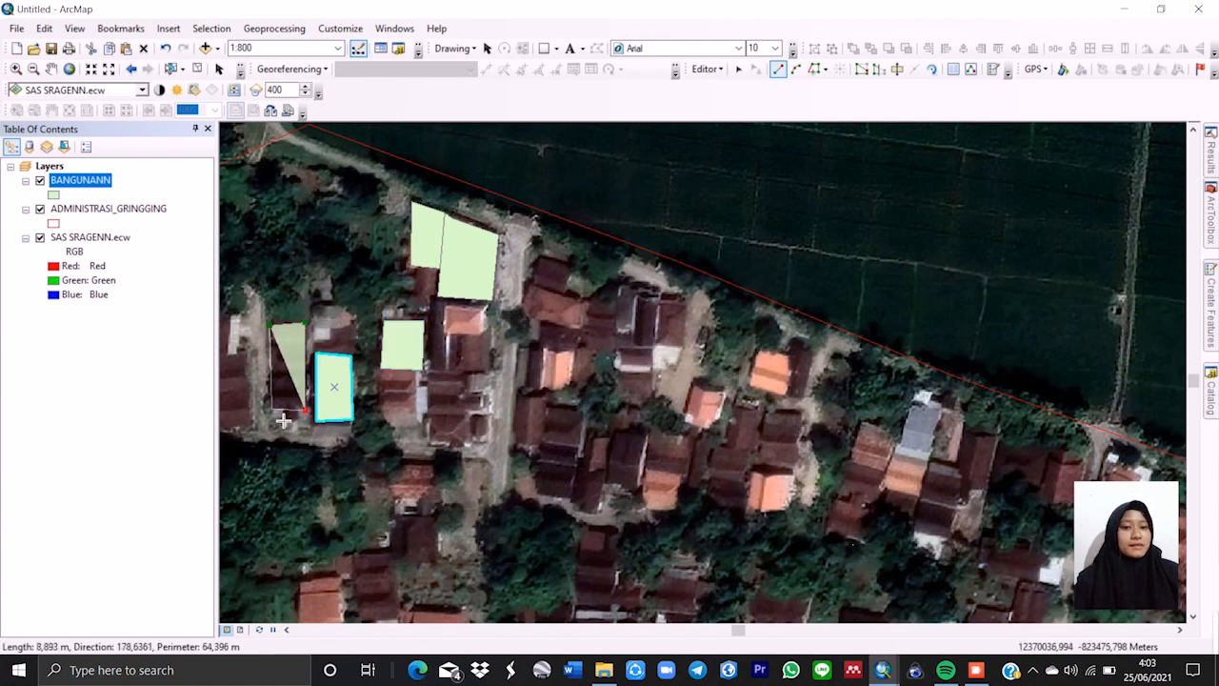
pyautogui.doubleClick(283, 420)
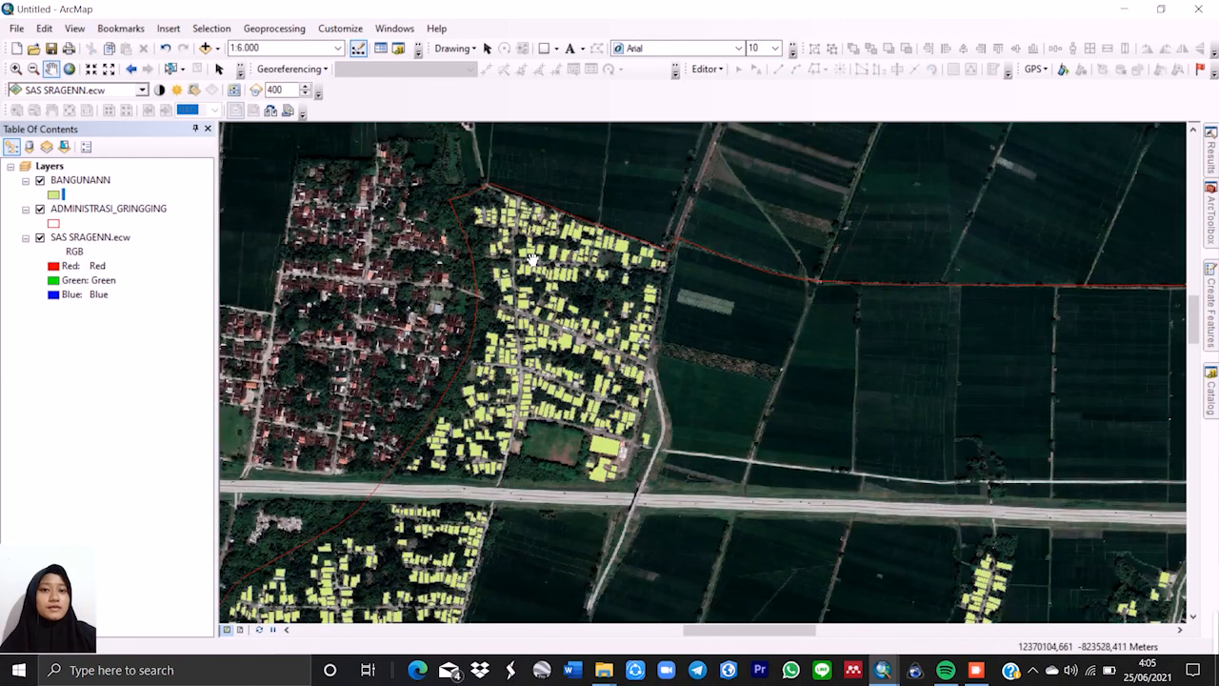
# Examine the digitized BANGUNANN buildings throughout the administrative boundary, then the large buildings beside the sports field north of the highway.
pyautogui.scroll(-2, 533, 257)
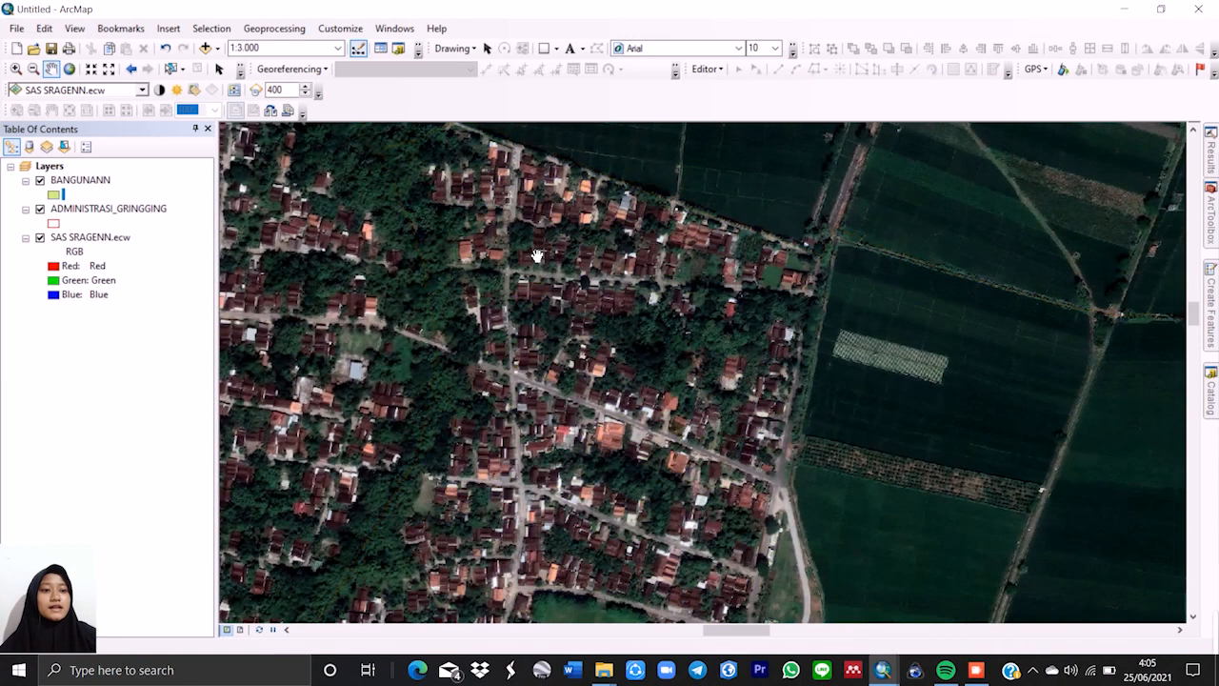
pyautogui.moveTo(534, 235); pyautogui.dragTo(529, 287)
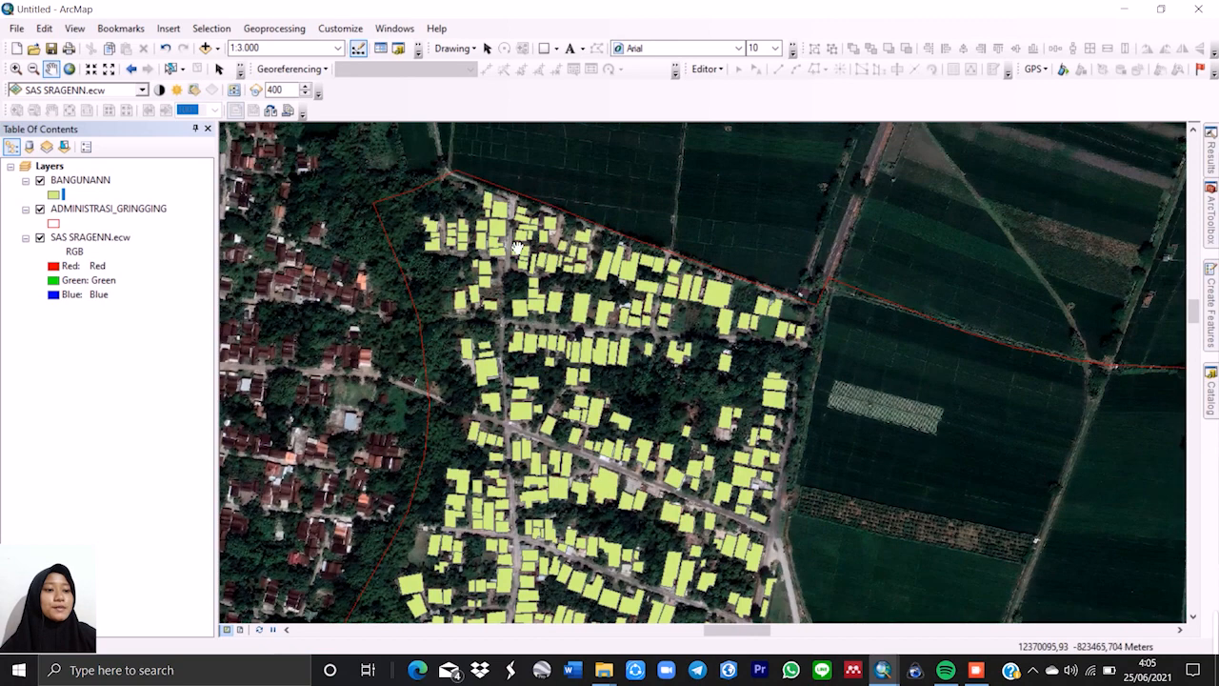
pyautogui.scroll(-1, 511, 256)
pyautogui.scroll(-1, 515, 256)
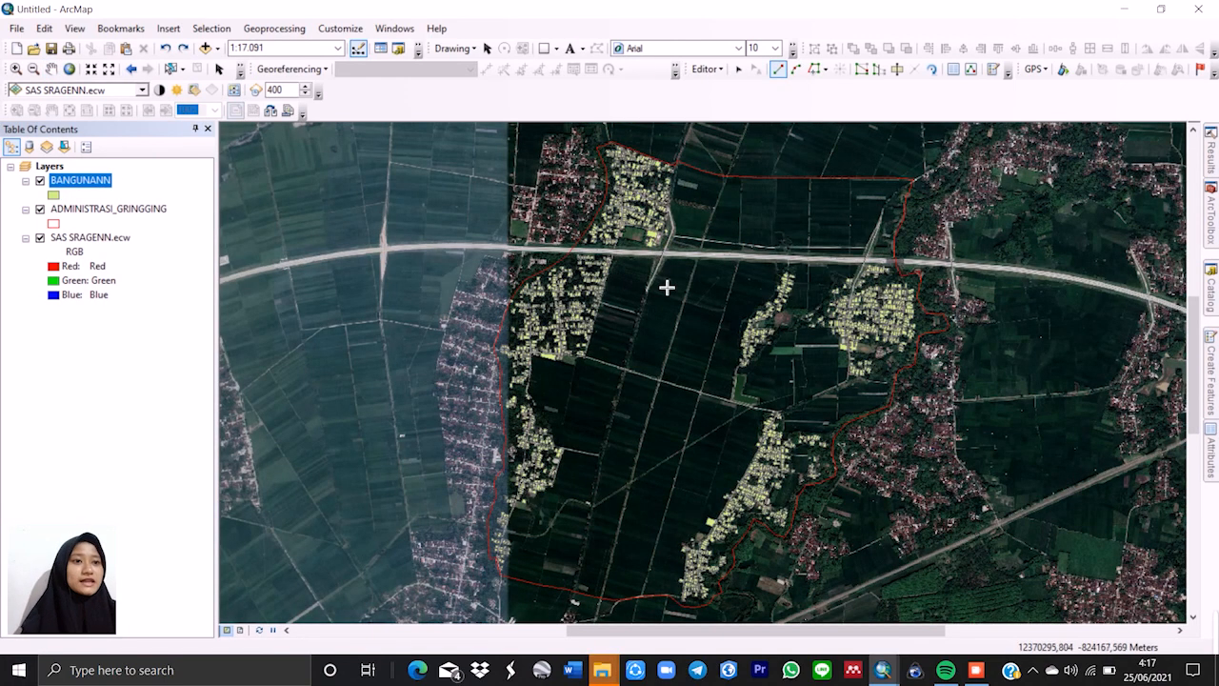
pyautogui.scroll(-1, 664, 283)
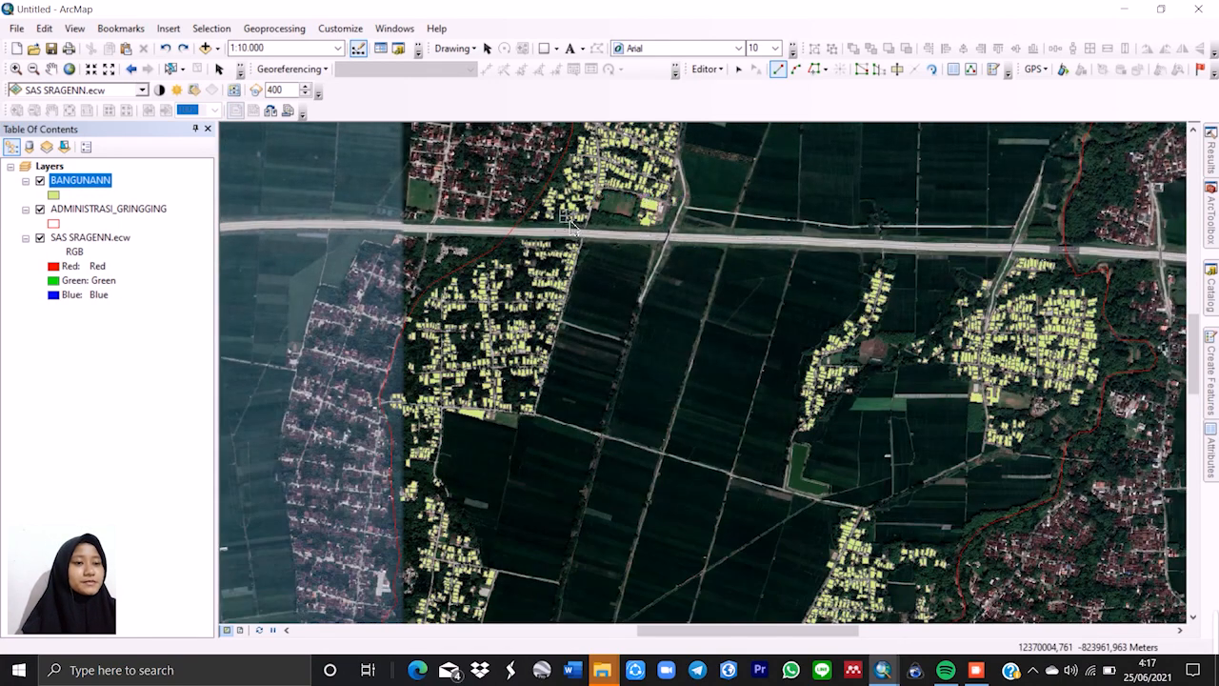
pyautogui.scroll(1, 572, 217)
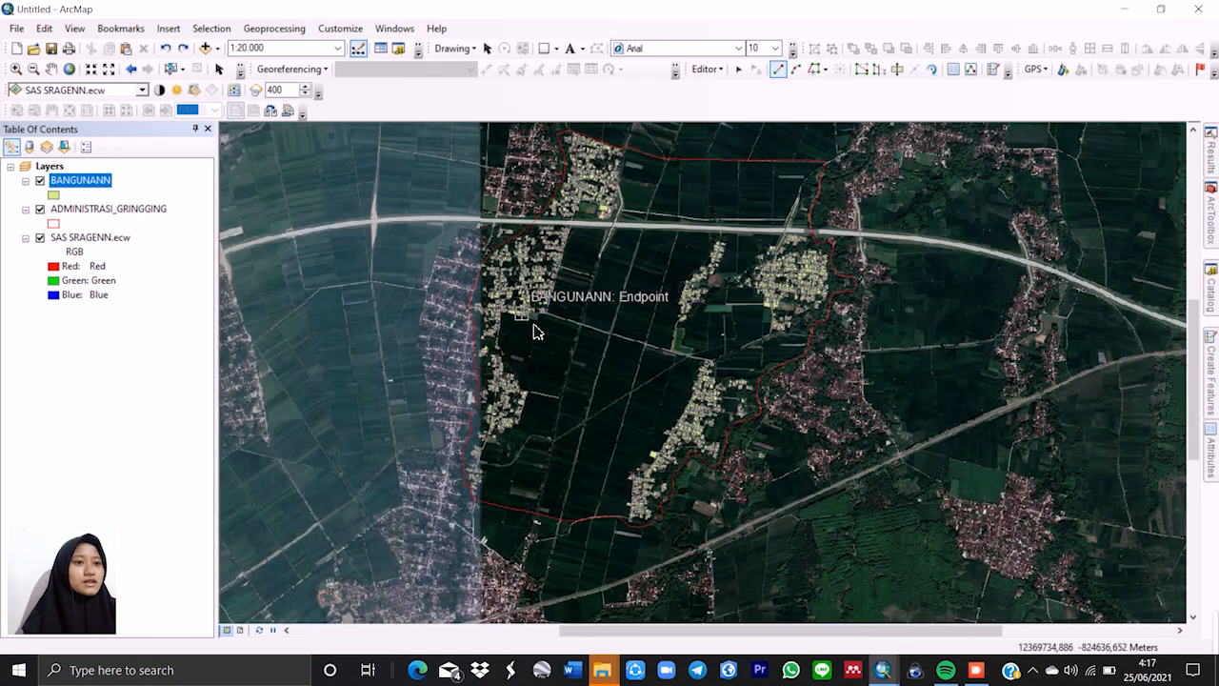
pyautogui.scroll(-2, 587, 298)
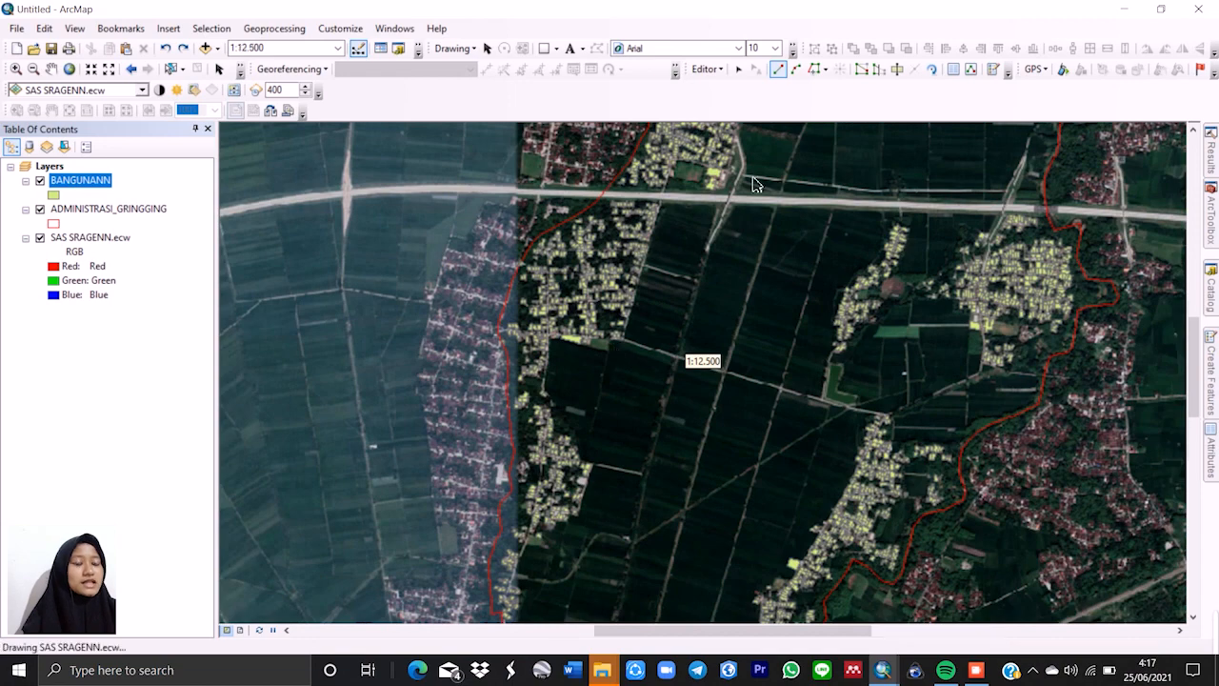
pyautogui.scroll(-2, 729, 172)
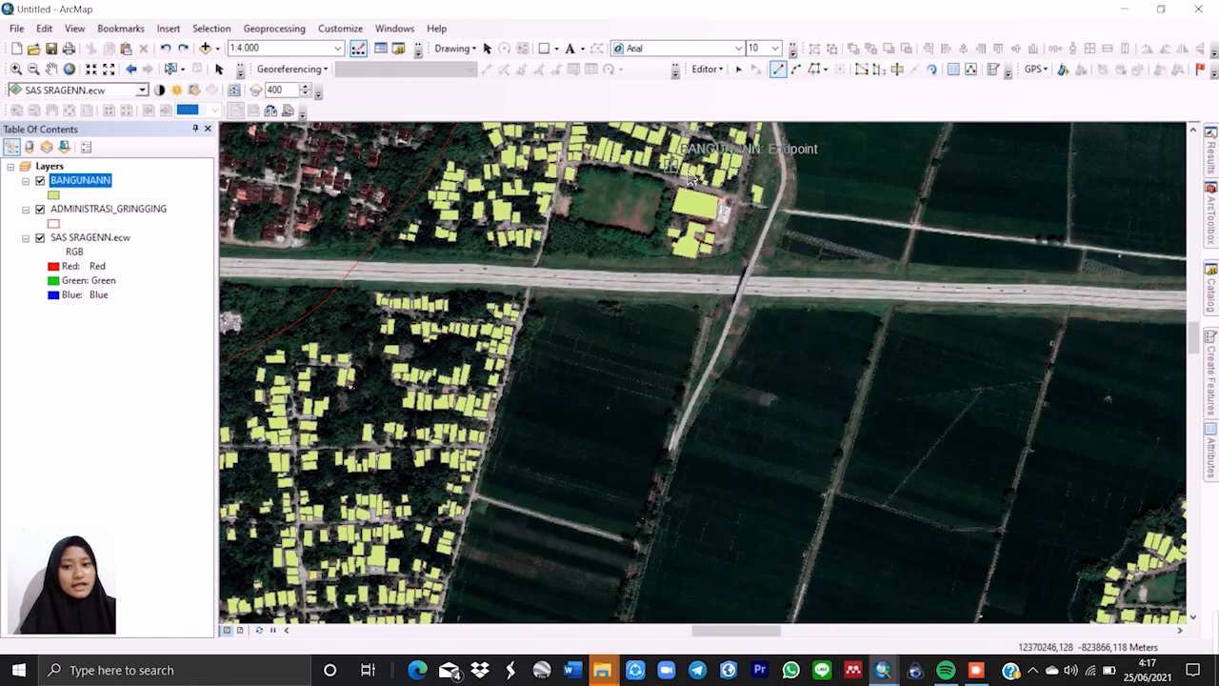
pyautogui.scroll(-1, 692, 187)
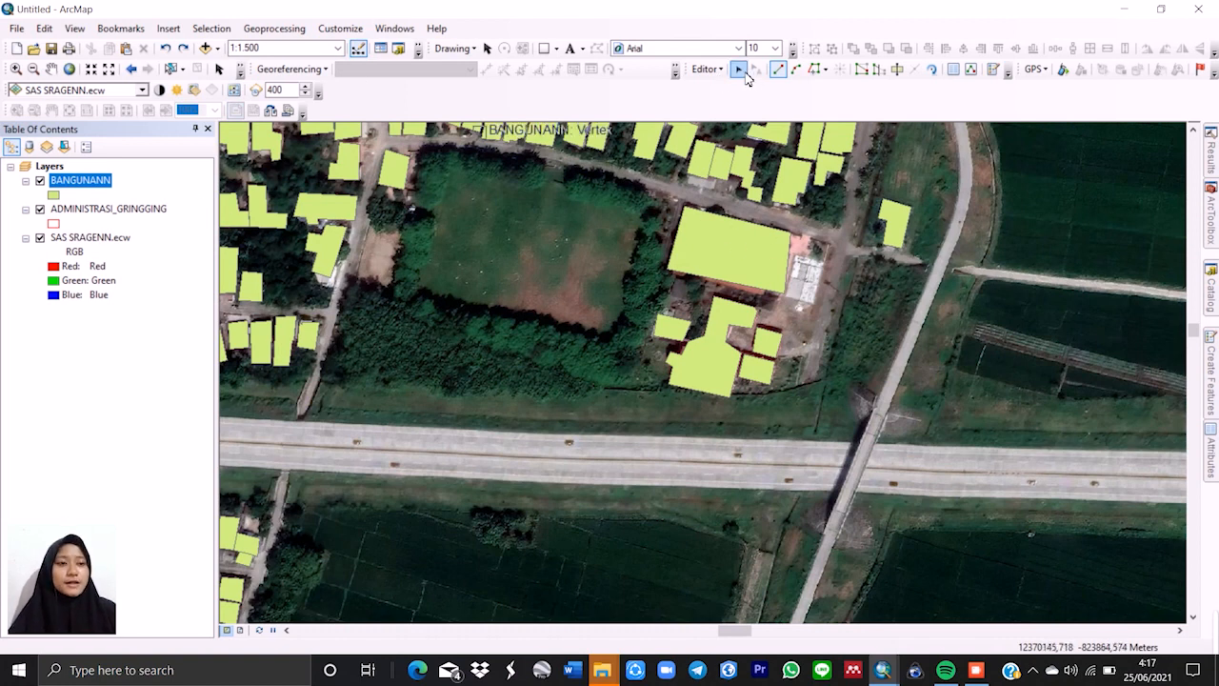
# Stop the edit session and save the edits to the BANGUNANN layer.
pyautogui.click(707, 68)
pyautogui.click(740, 101)
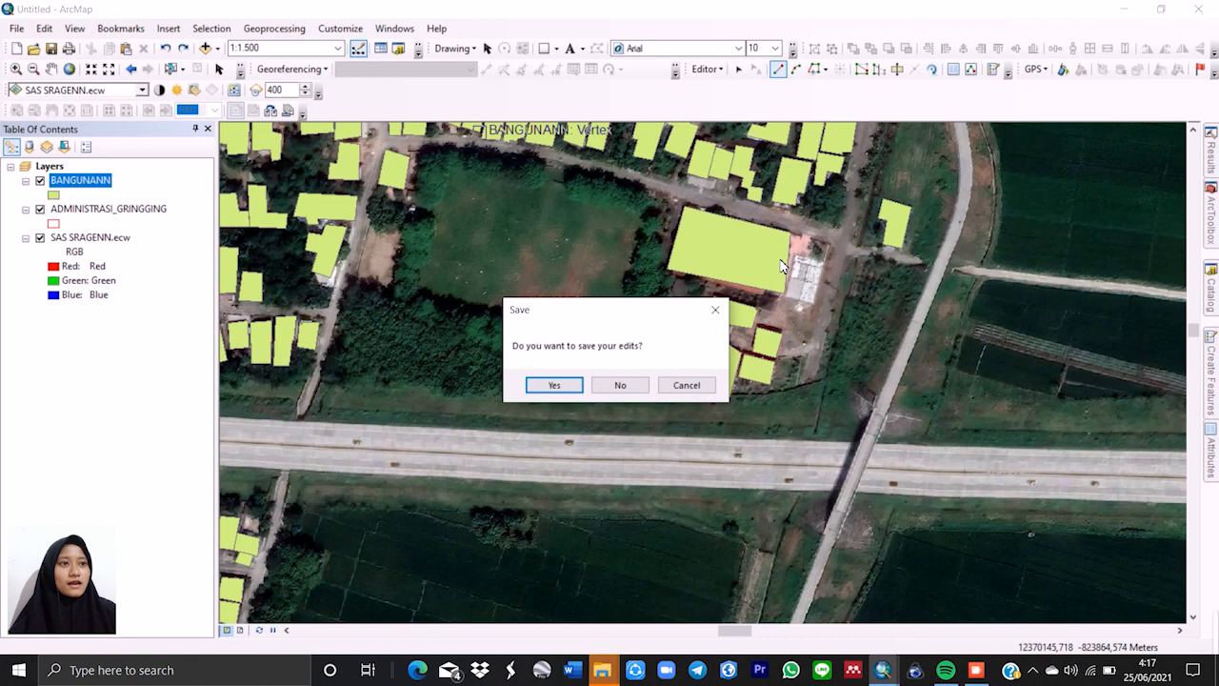
pyautogui.click(576, 385)
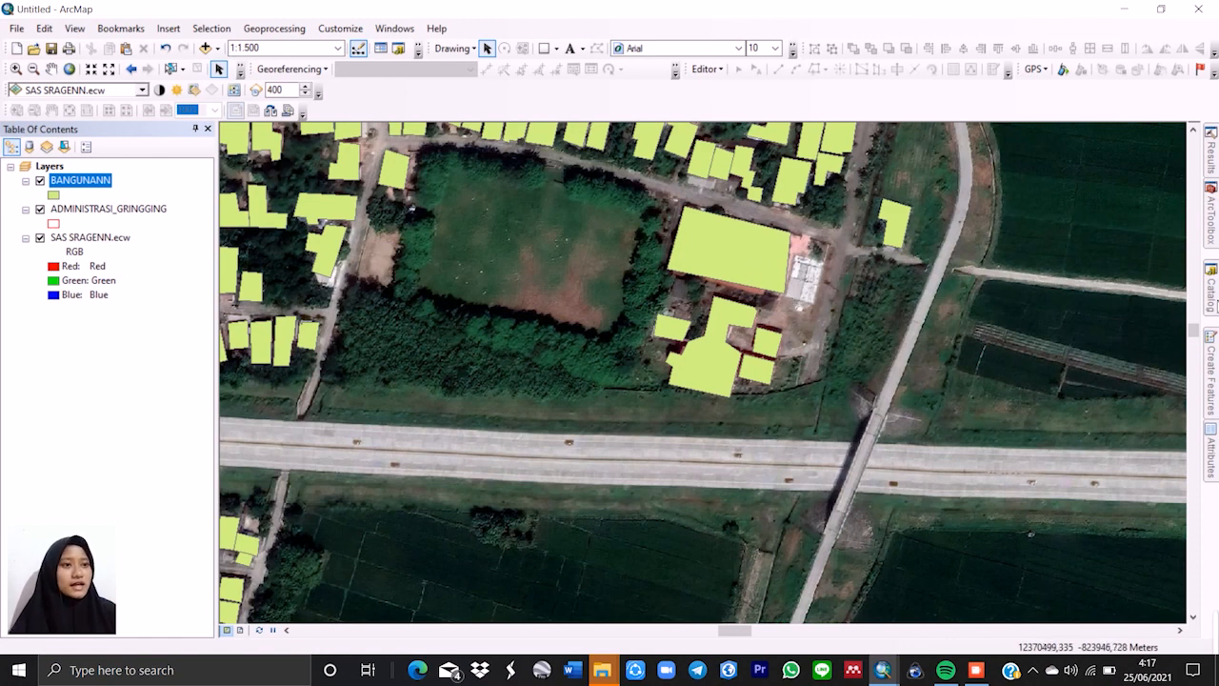
# Start a new shapefile in the SHP folder, naming it PENDIDIKAN and setting its feature type to Polygon.
pyautogui.click(1213, 303)
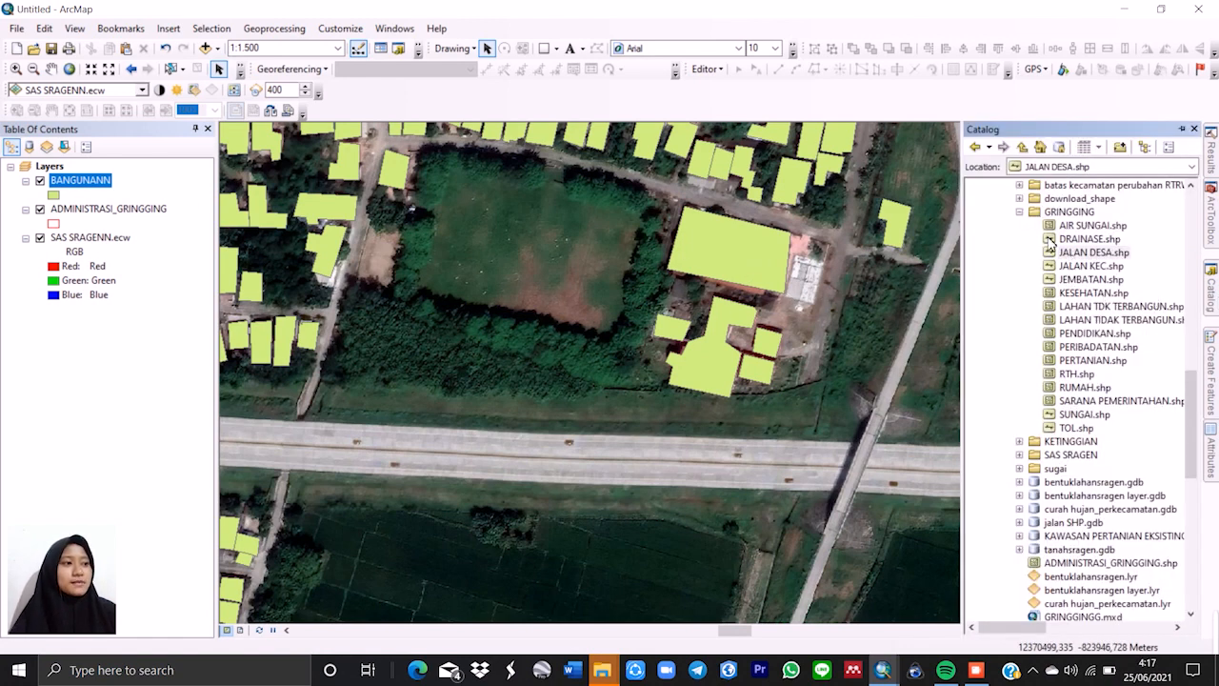
pyautogui.scroll(-6, 1051, 245)
pyautogui.scroll(11, 1056, 325)
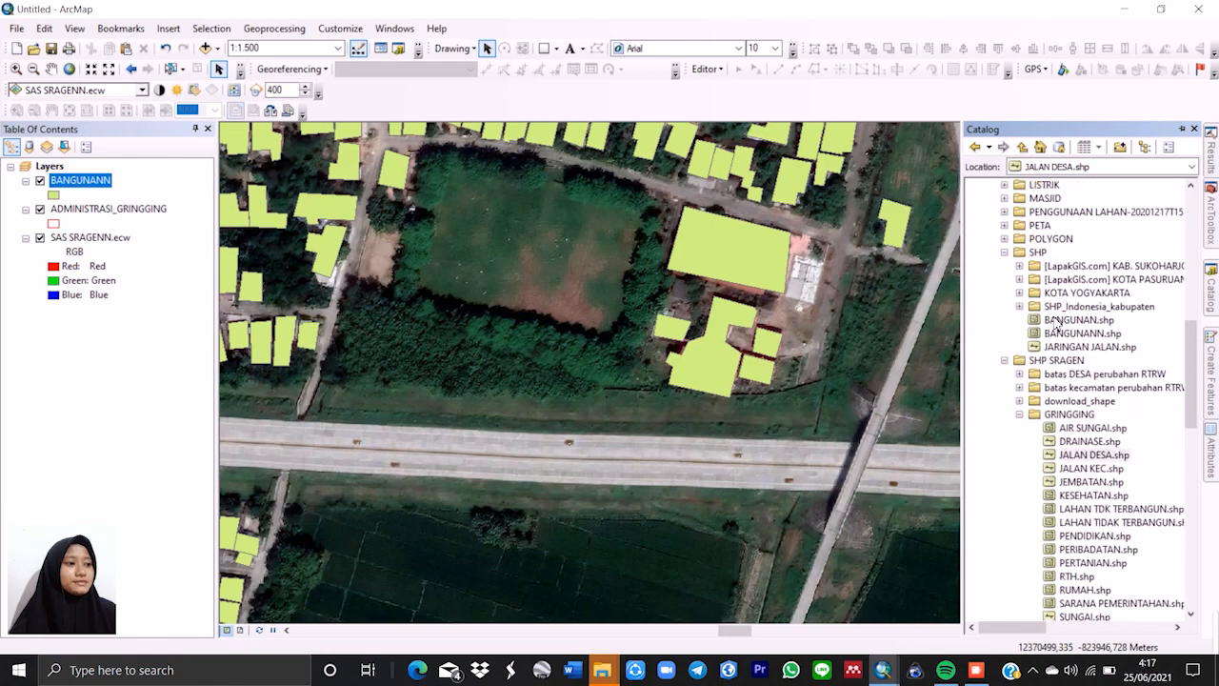
pyautogui.rightClick(1038, 255)
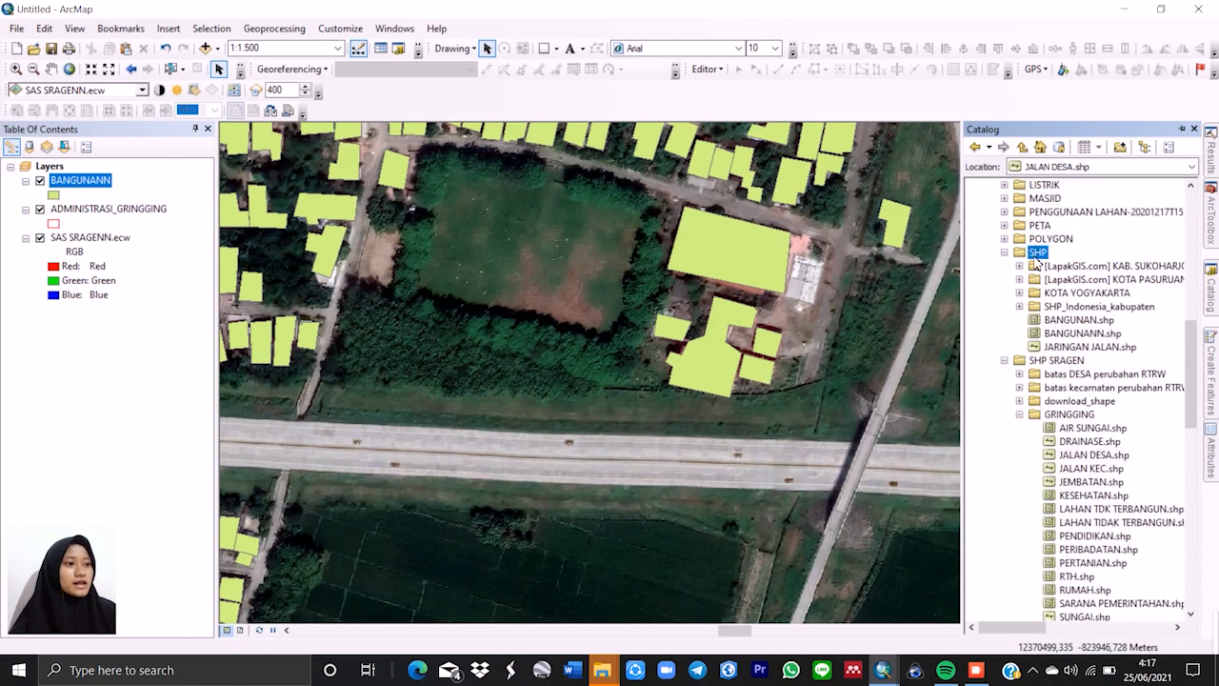
pyautogui.moveTo(1067, 358)
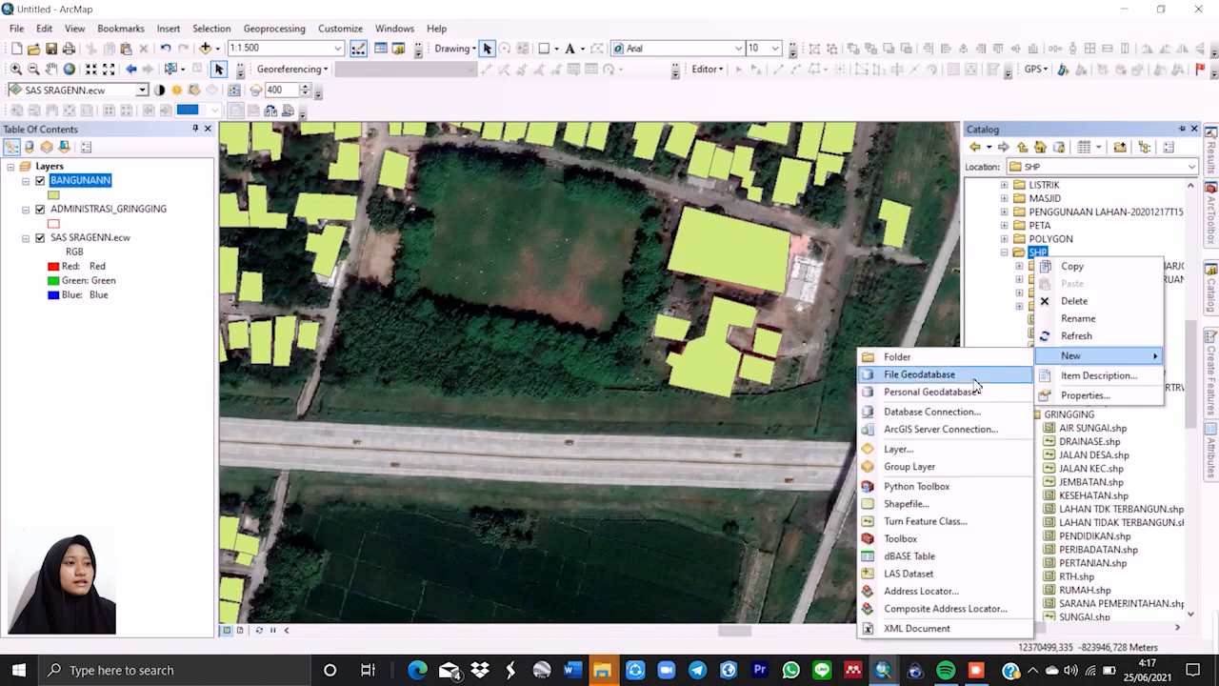
pyautogui.click(890, 505)
pyautogui.click(598, 192)
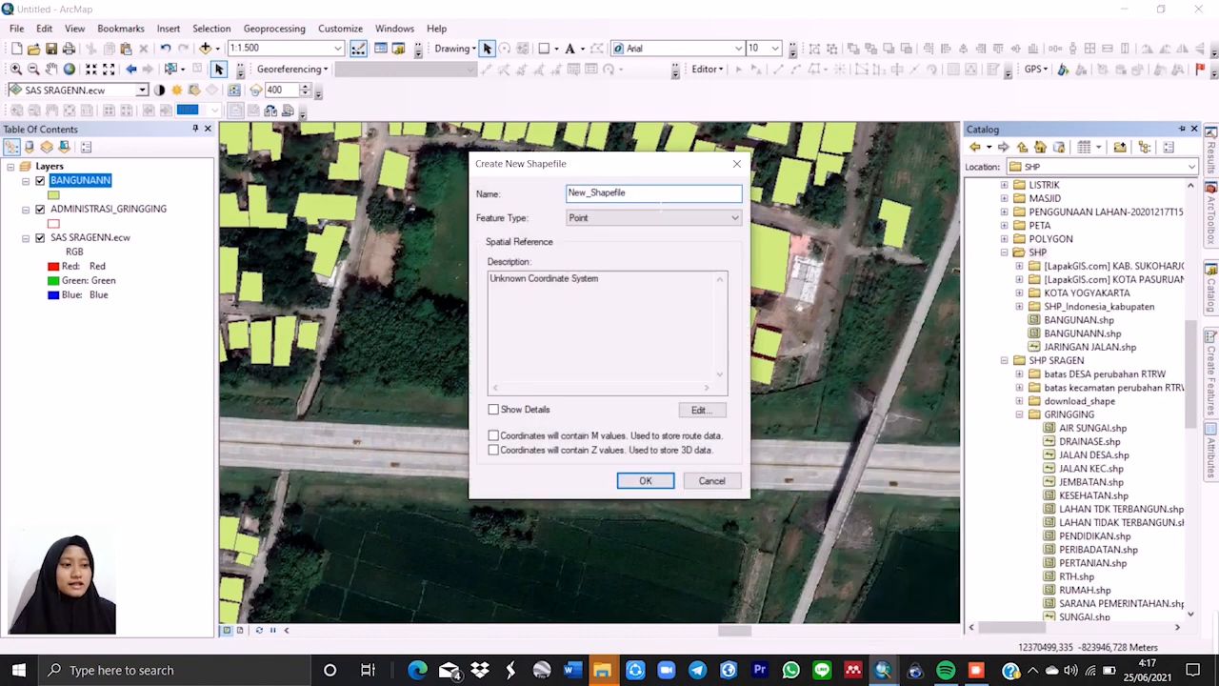
pyautogui.doubleClick(598, 193)
pyautogui.press('BackSpace')
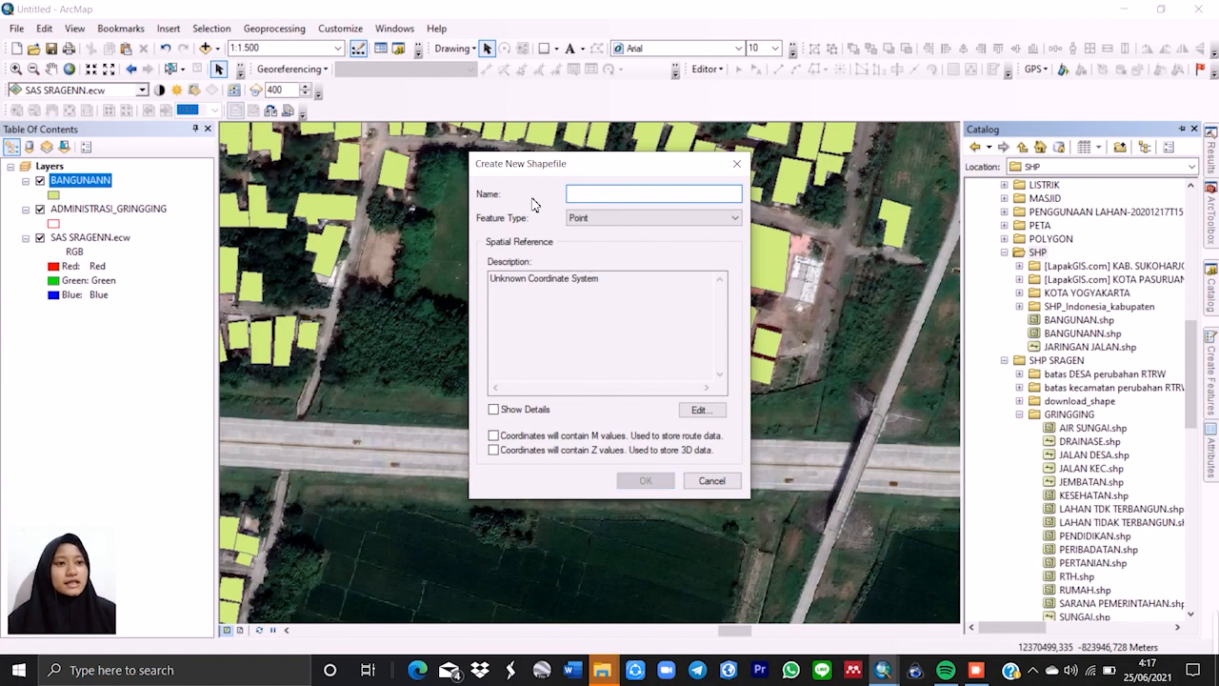
pyautogui.write('PENDIDIKAN')
pyautogui.click(657, 219)
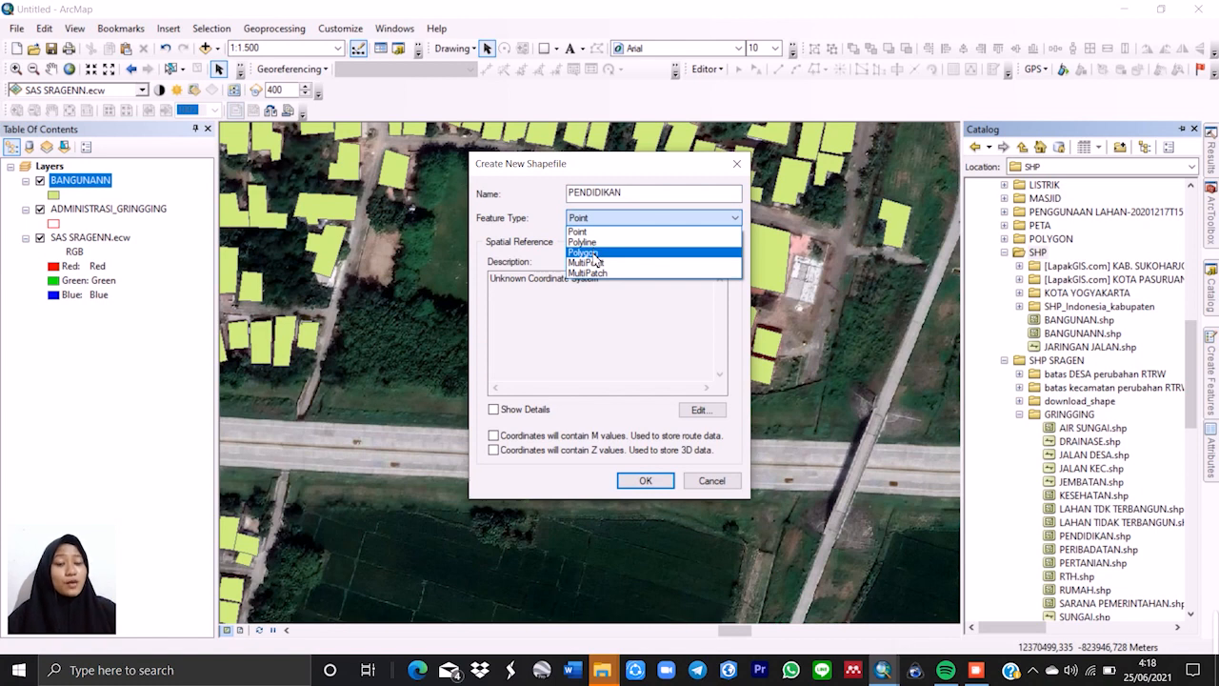
pyautogui.click(594, 253)
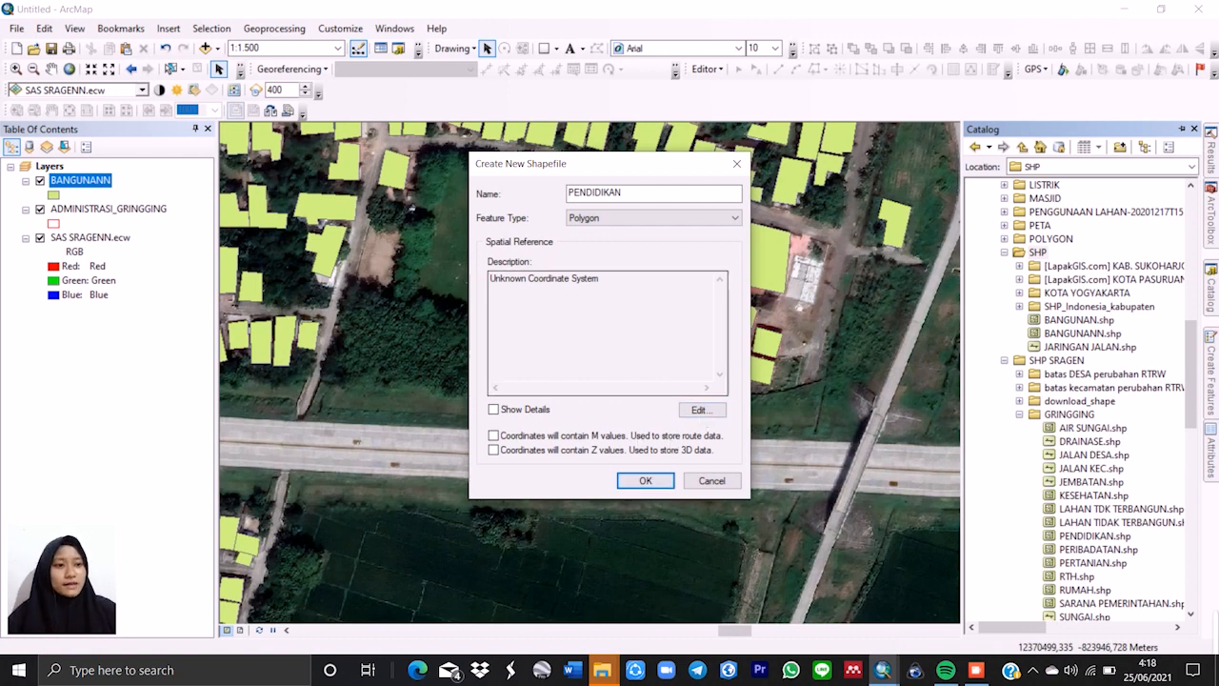
# Assign the WGS 1984 UTM Zone 49S coordinate system to the new shapefile, create it and select its layer.
pyautogui.click(701, 411)
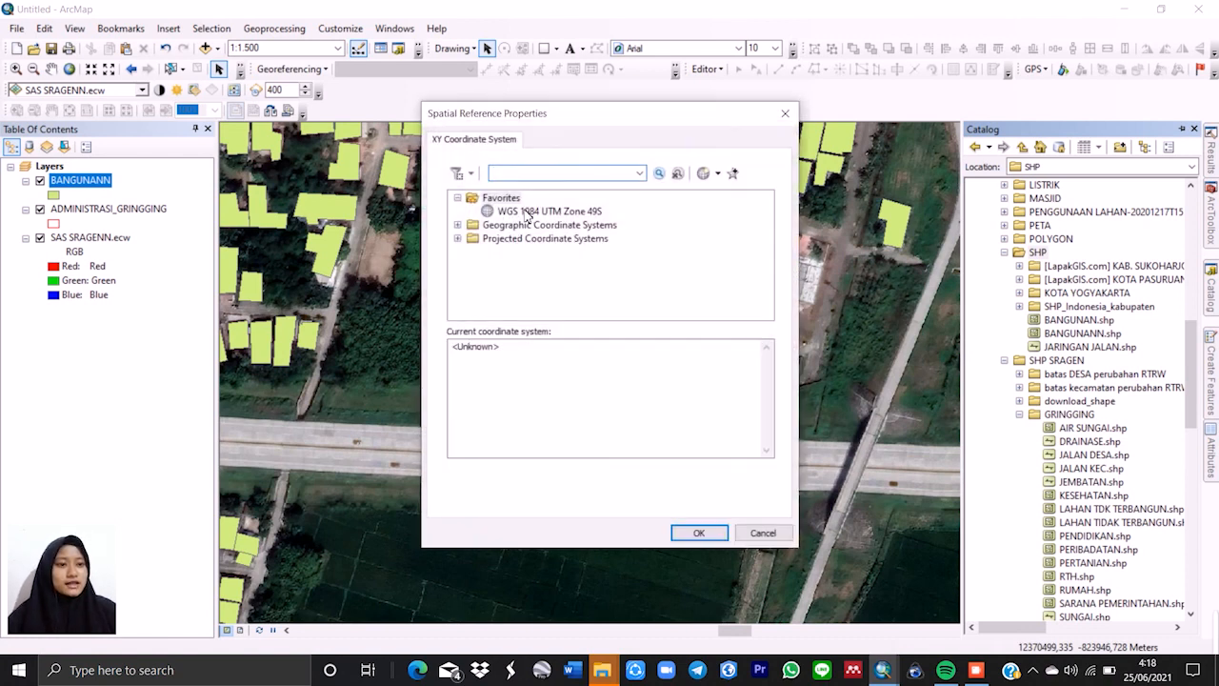
pyautogui.click(530, 212)
pyautogui.click(709, 533)
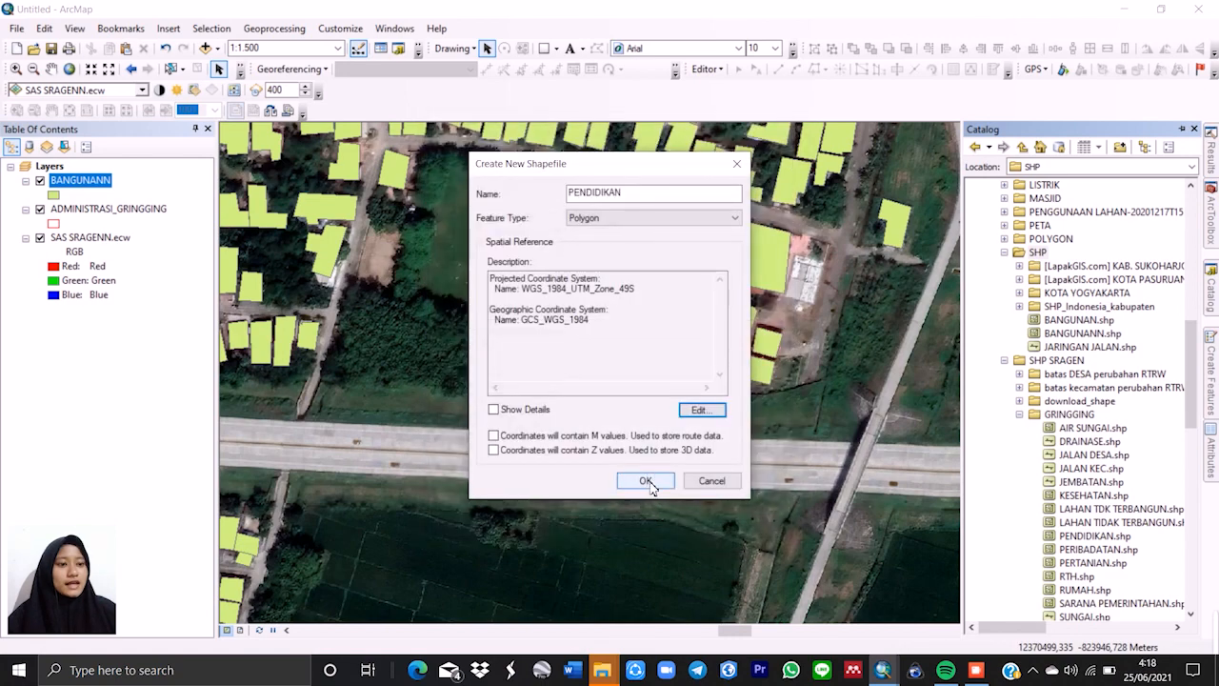
pyautogui.click(646, 481)
pyautogui.click(100, 184)
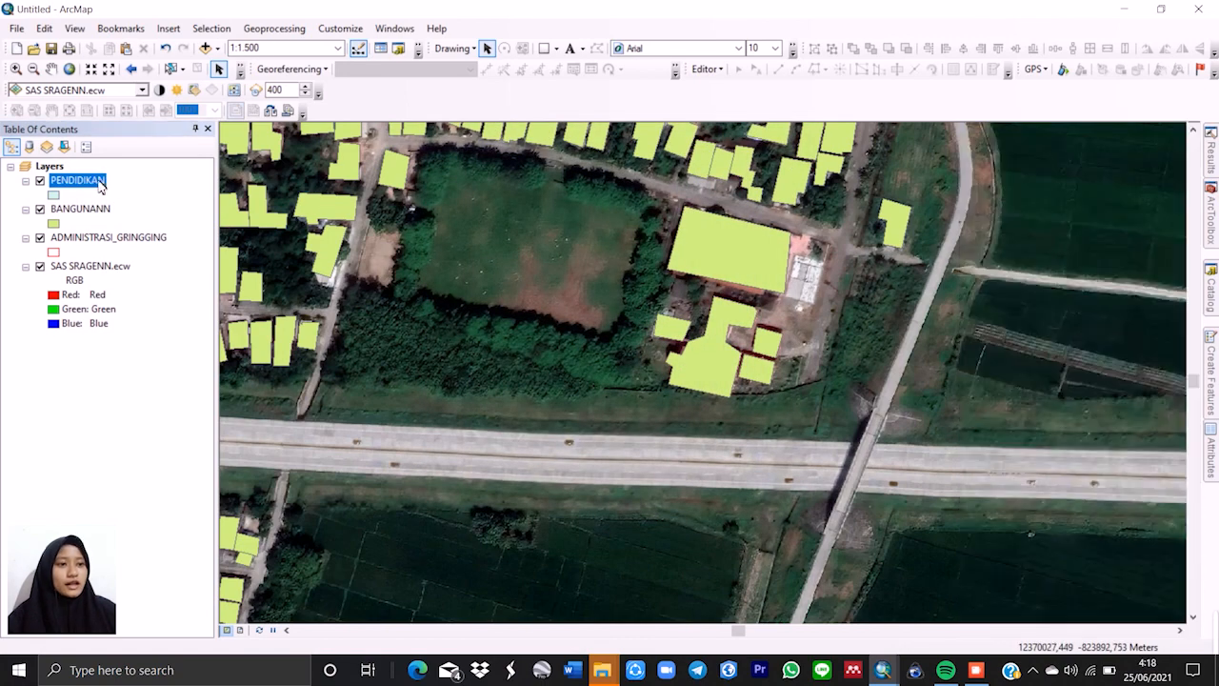
# Start an edit session on the PENDIDIKAN layer despite the spatial reference warnings and activate its polygon template.
pyautogui.rightClick(100, 184)
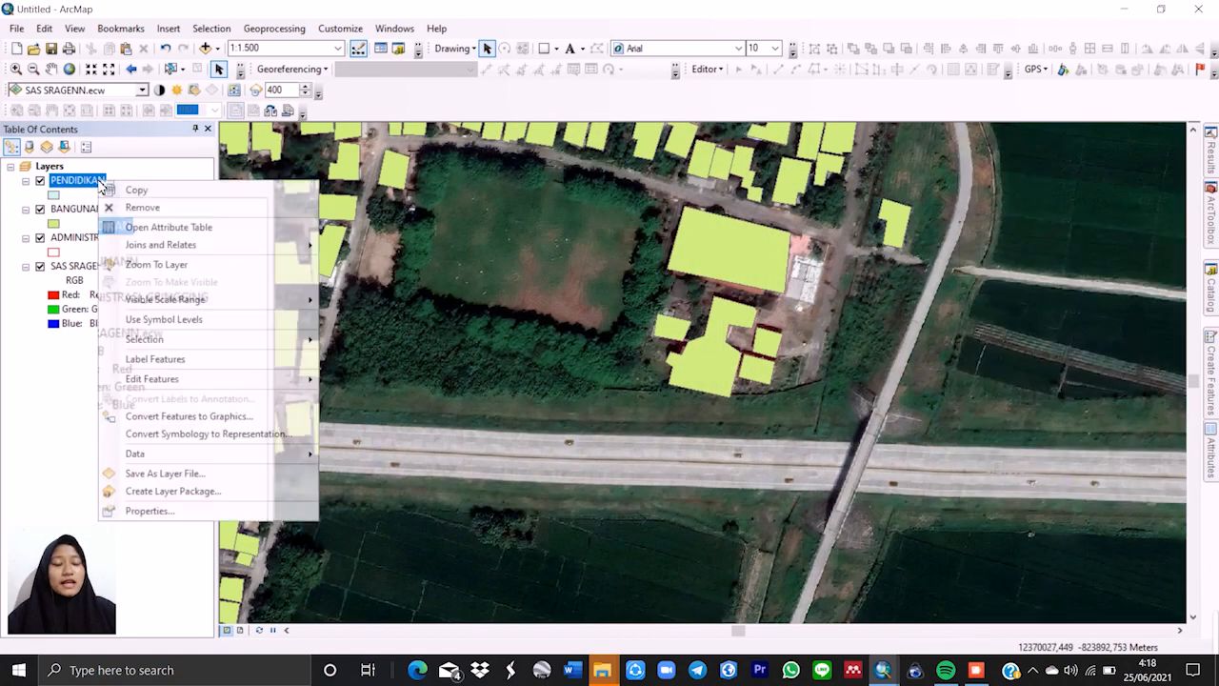
pyautogui.moveTo(265, 379)
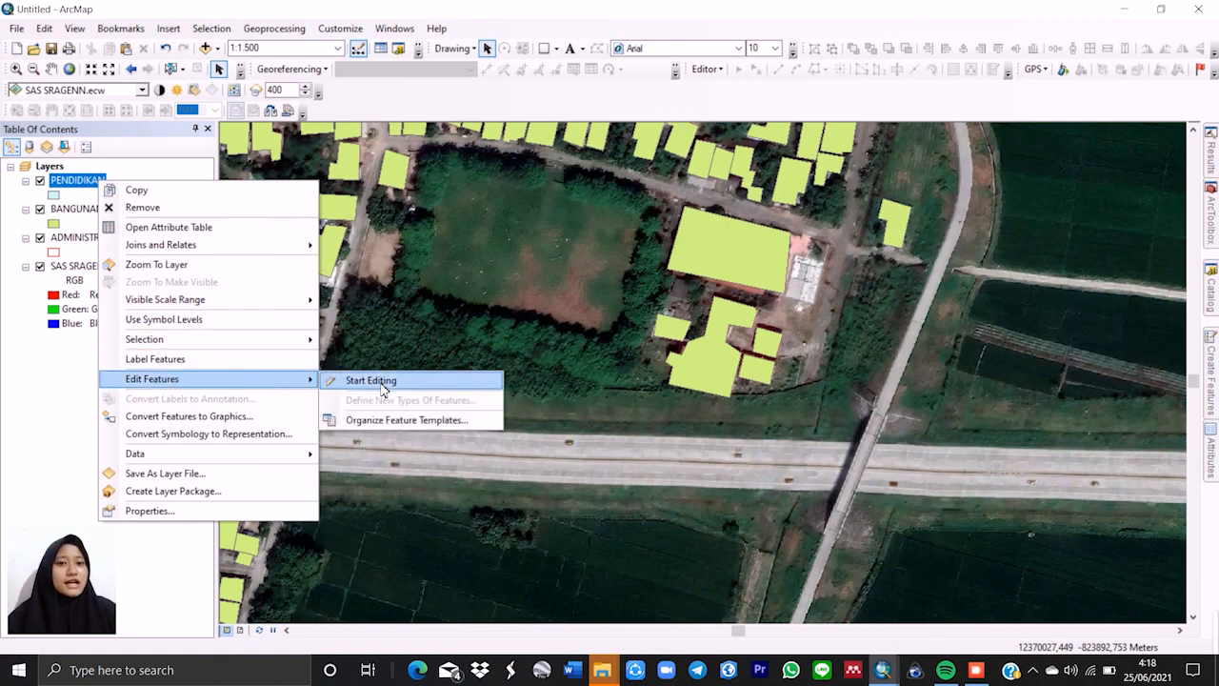
pyautogui.click(383, 382)
pyautogui.click(695, 502)
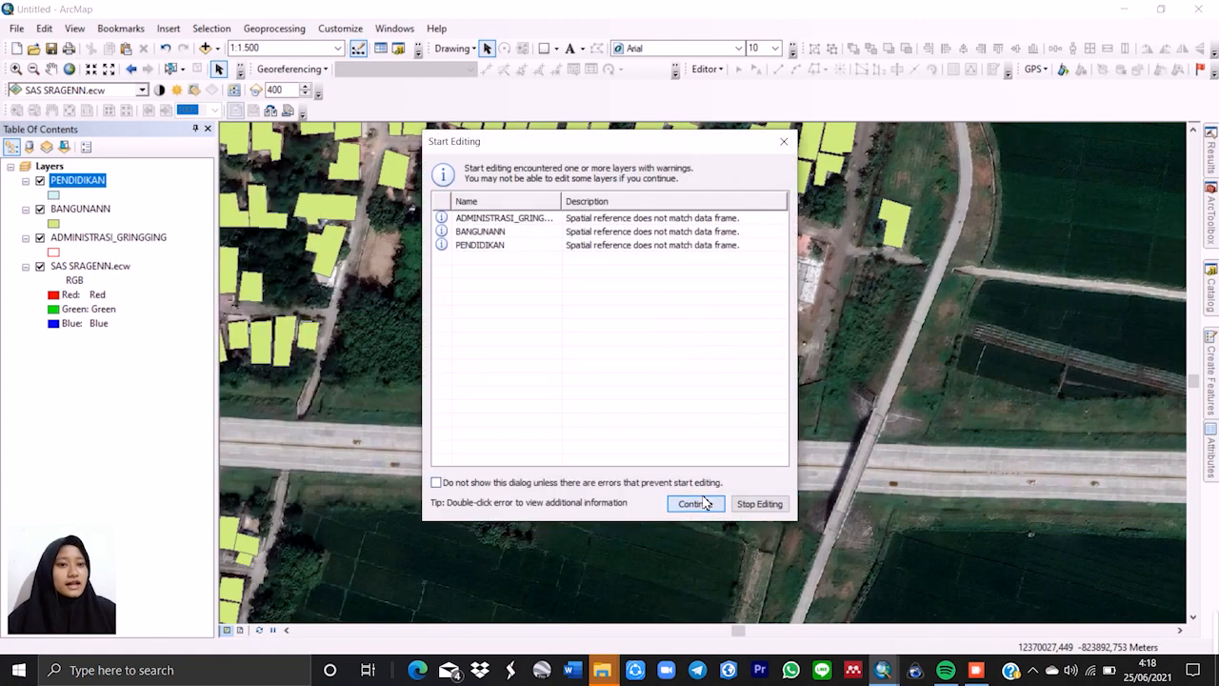
pyautogui.click(1213, 388)
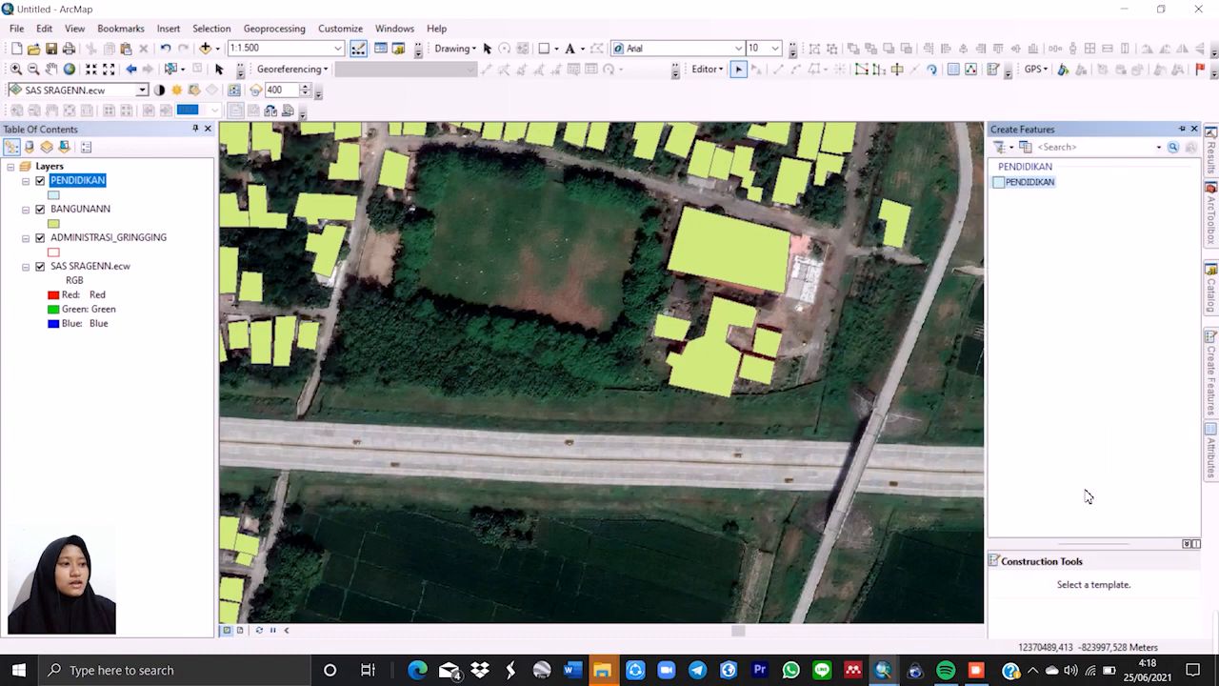
pyautogui.click(1030, 183)
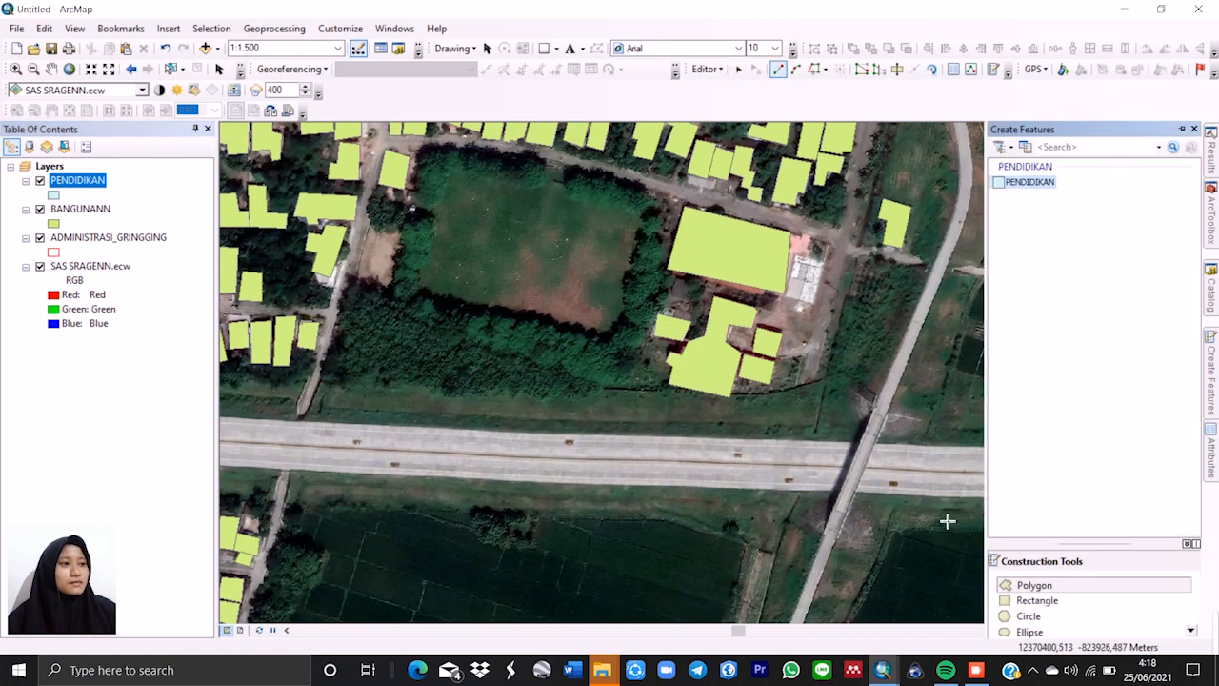
# Trace the large rectangular building east of the sports field as a PENDIDIKAN polygon, following its four corners.
pyautogui.click(684, 207)
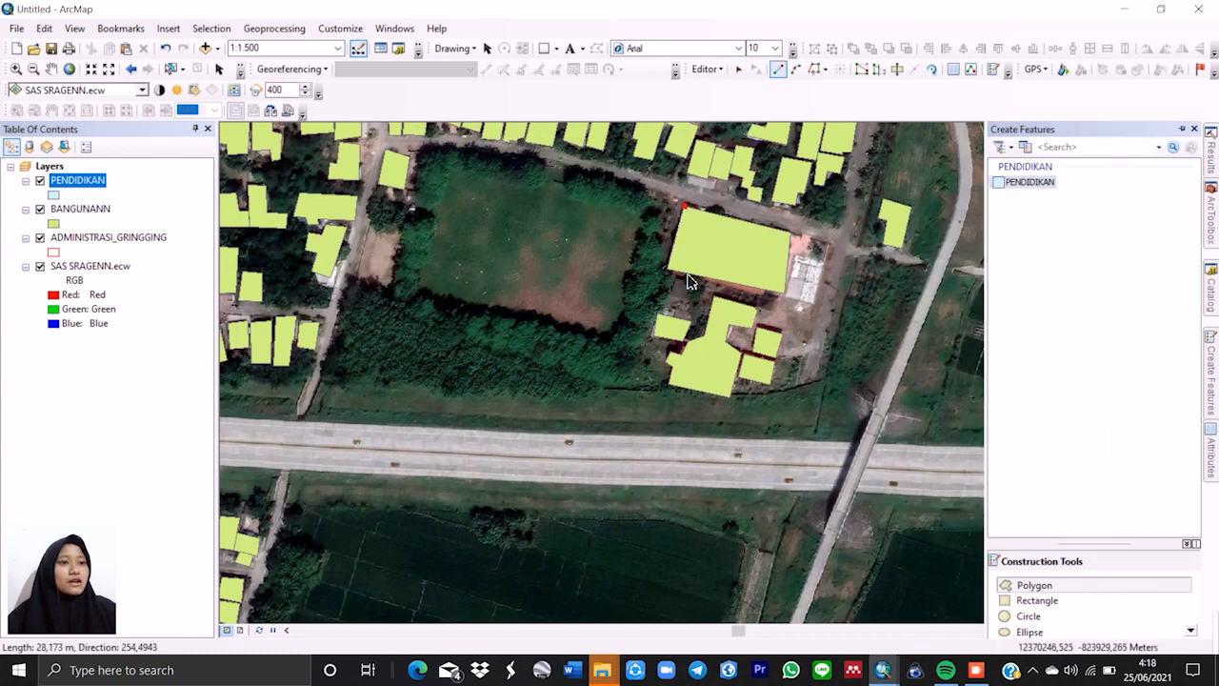
pyautogui.click(667, 271)
pyautogui.click(784, 292)
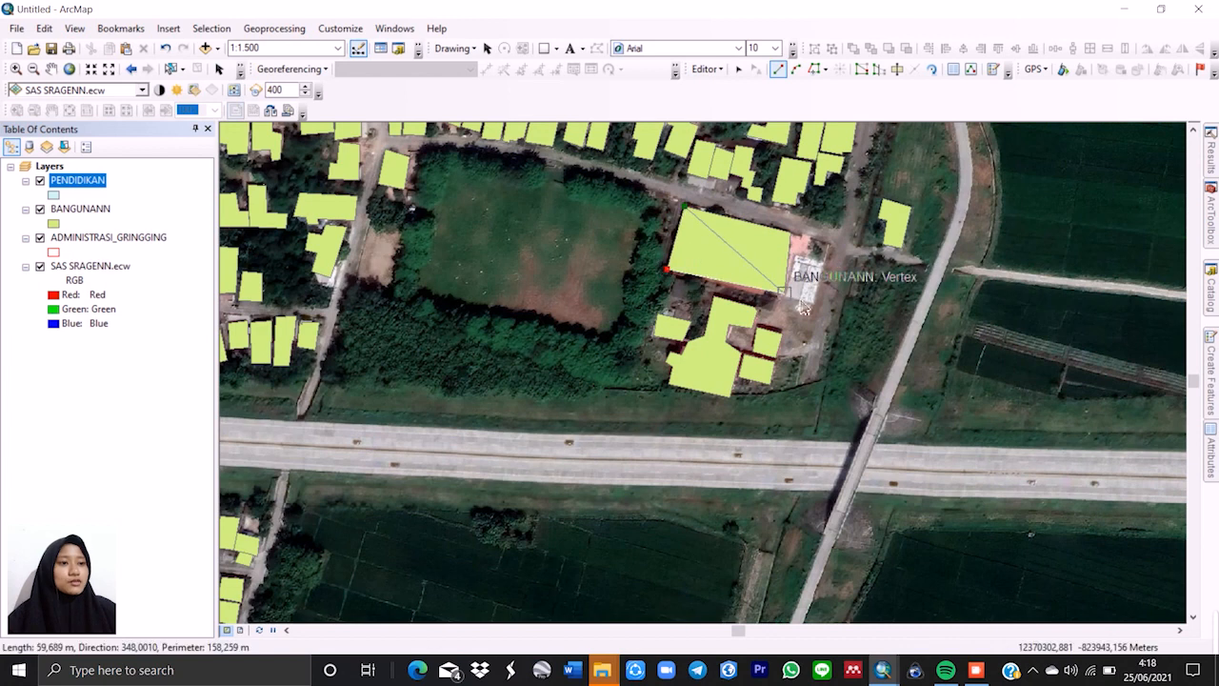
pyautogui.click(790, 231)
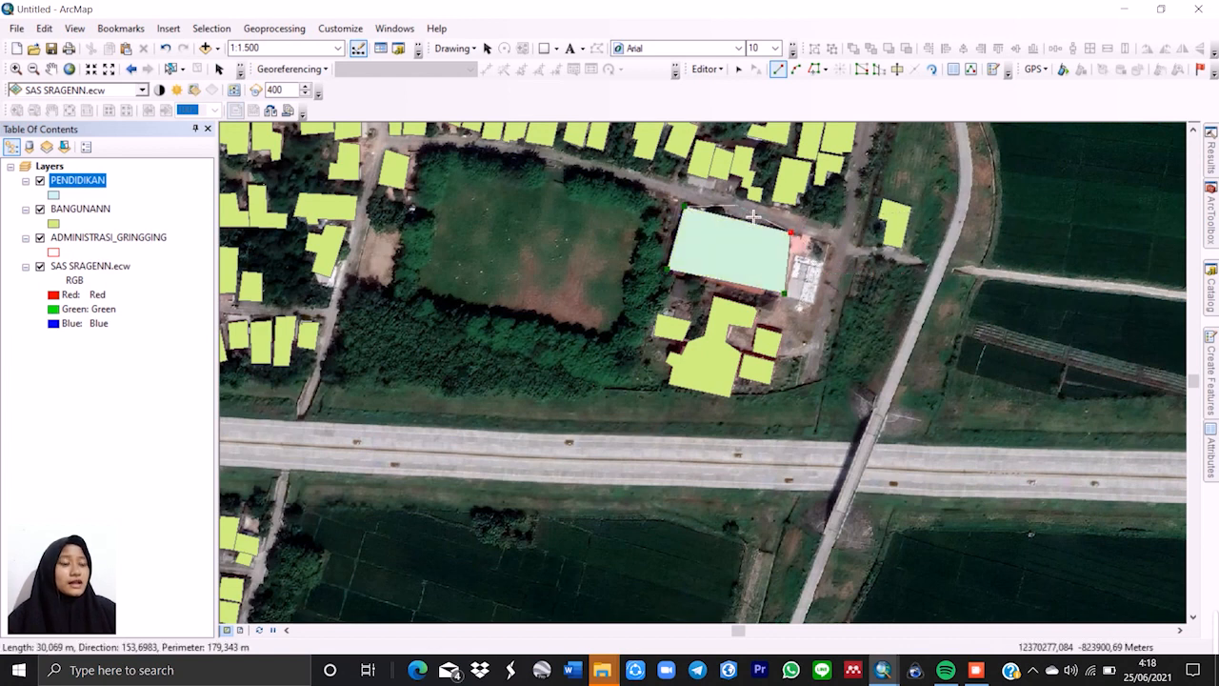
pyautogui.doubleClick(805, 243)
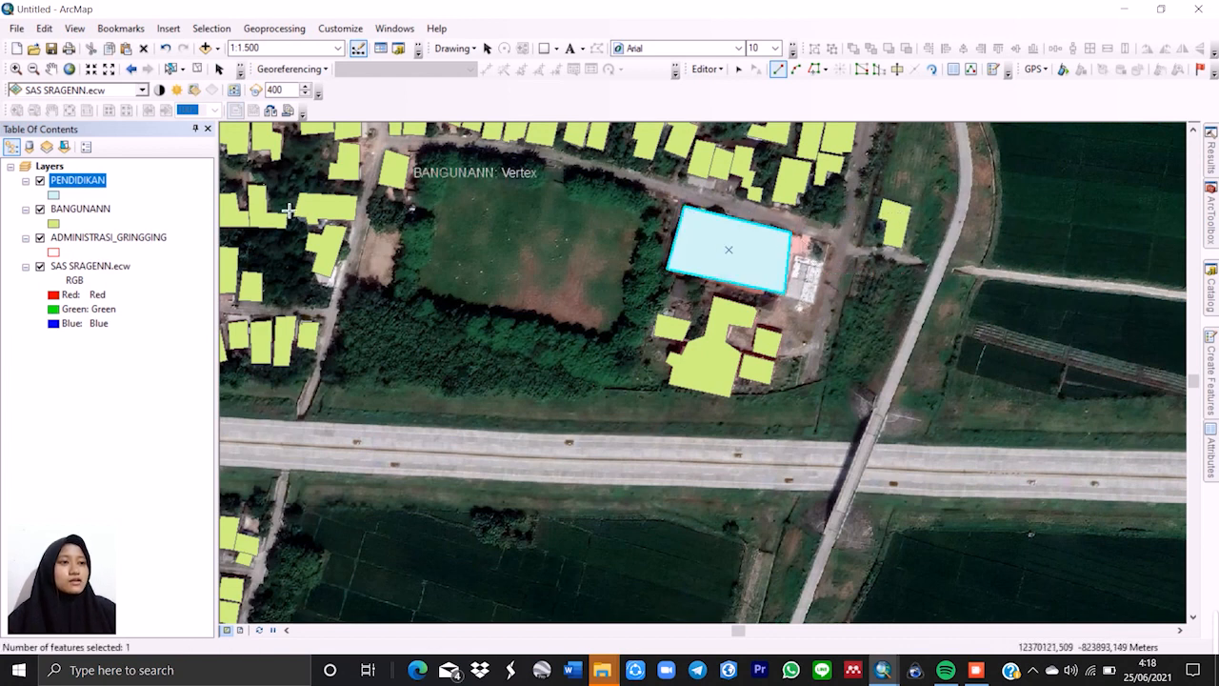
# Change the PENDIDIKAN layer's fill to a yellow overlay symbol with black diagonal hatching.
pyautogui.click(55, 196)
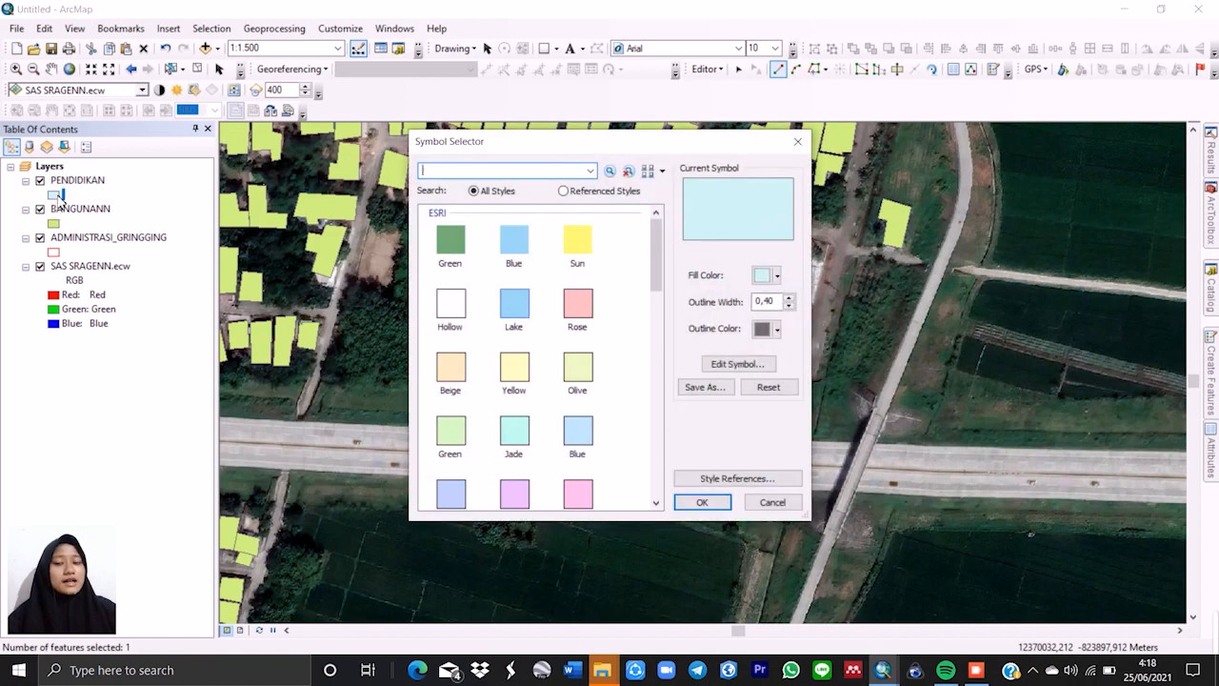
pyautogui.scroll(-10, 598, 324)
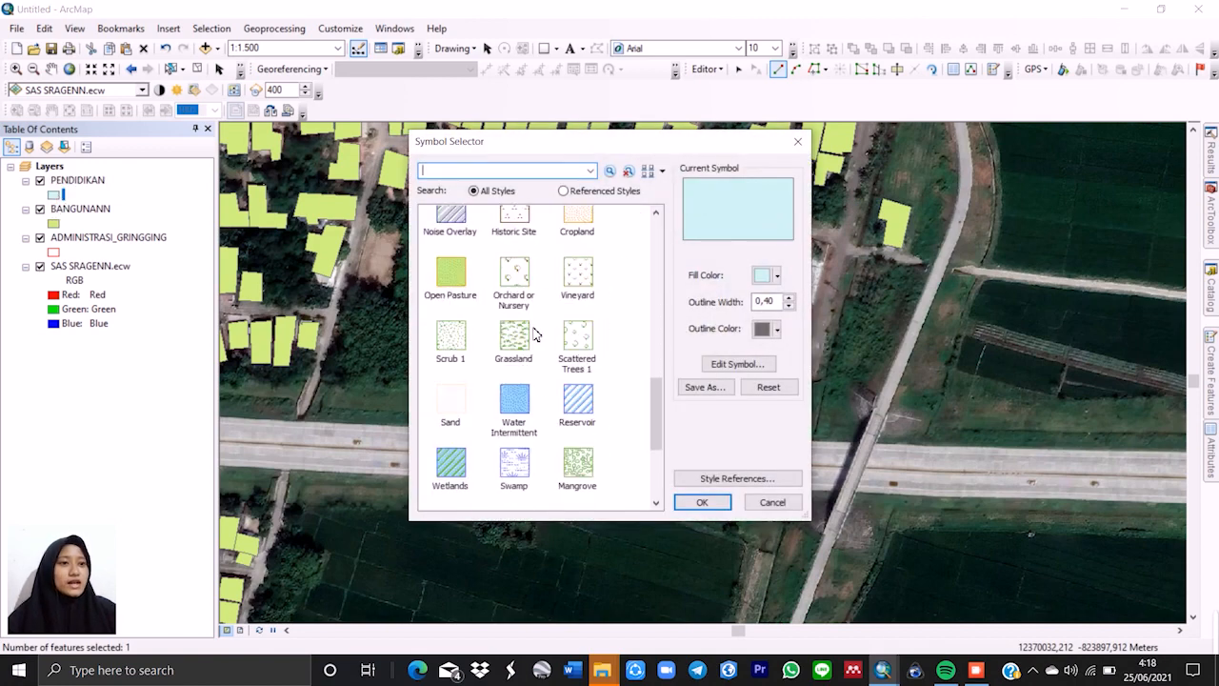
pyautogui.scroll(3, 450, 284)
pyautogui.click(450, 246)
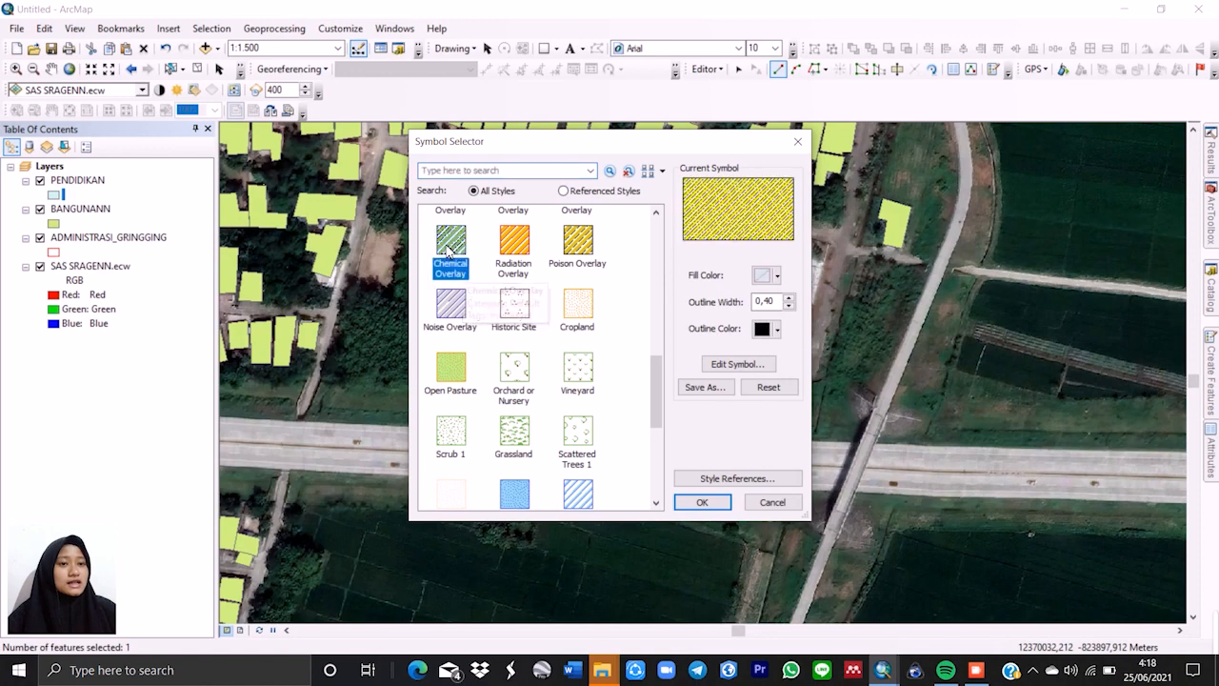
pyautogui.click(701, 502)
# Stop the edit session and save the edits to the PENDIDIKAN layer.
pyautogui.scroll(2, 742, 286)
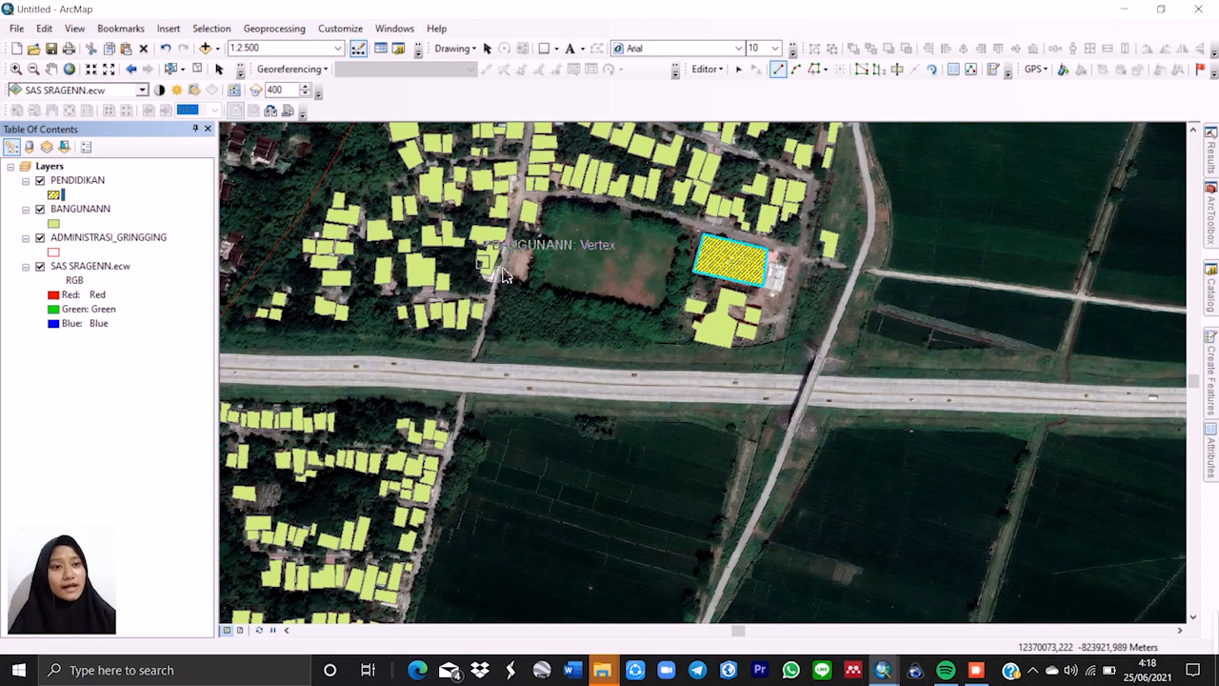
pyautogui.click(706, 68)
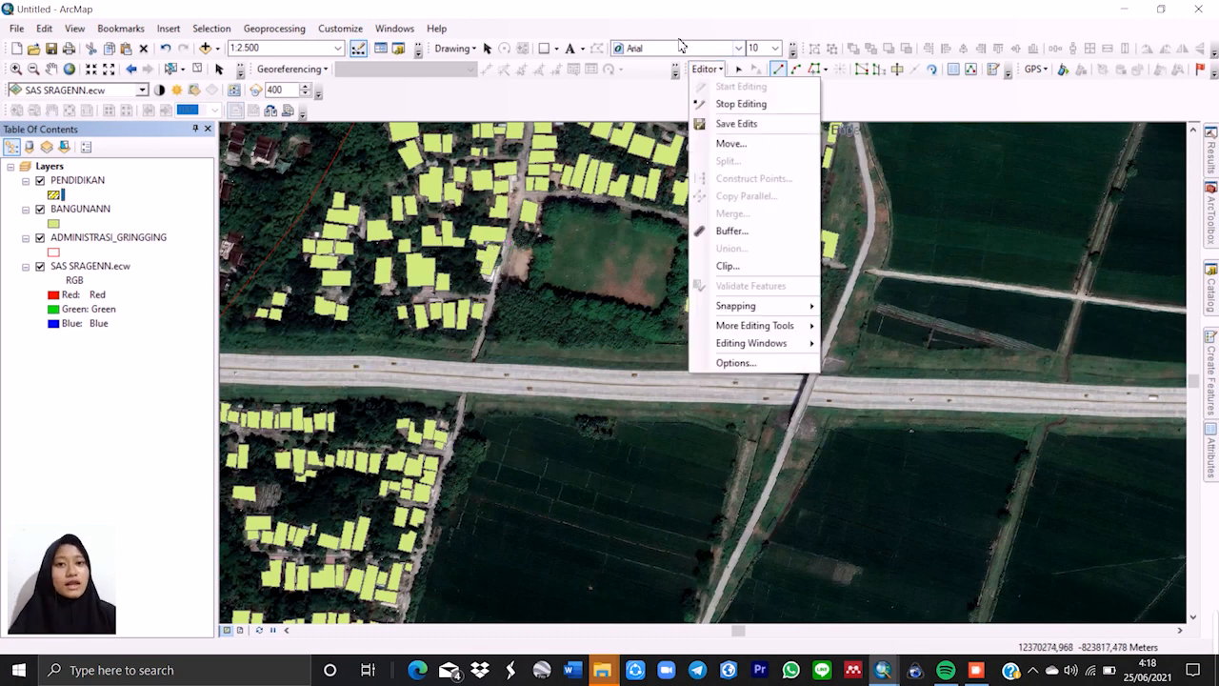
pyautogui.click(710, 104)
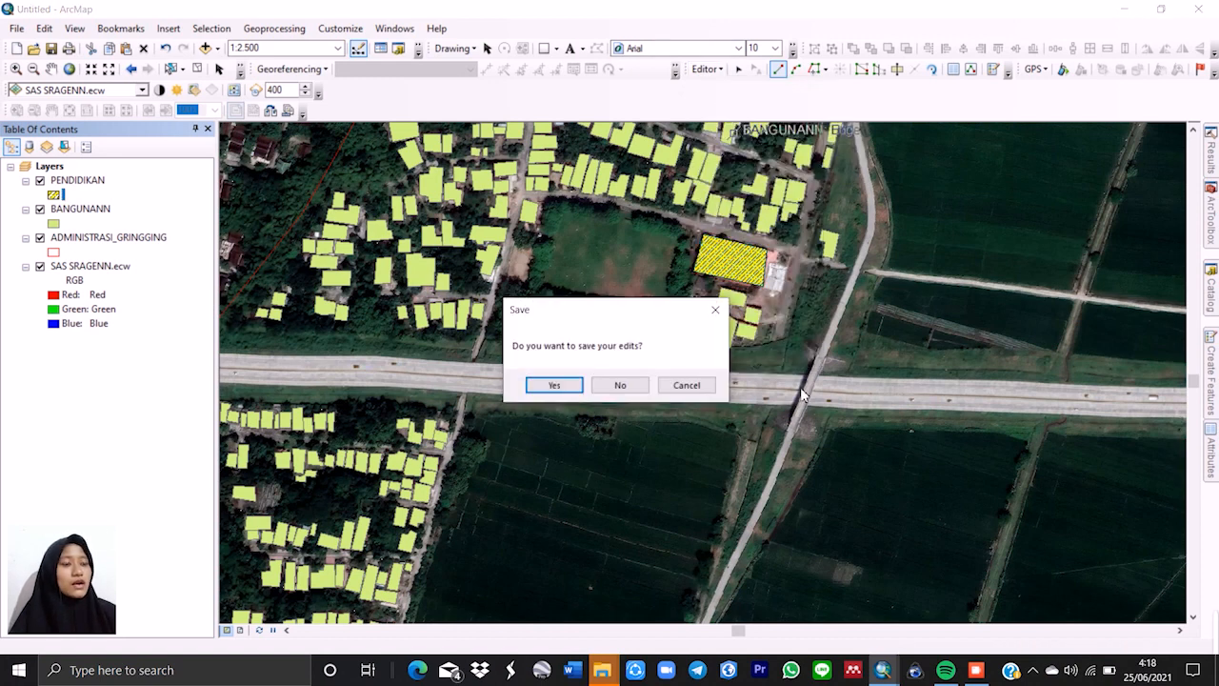
pyautogui.click(555, 388)
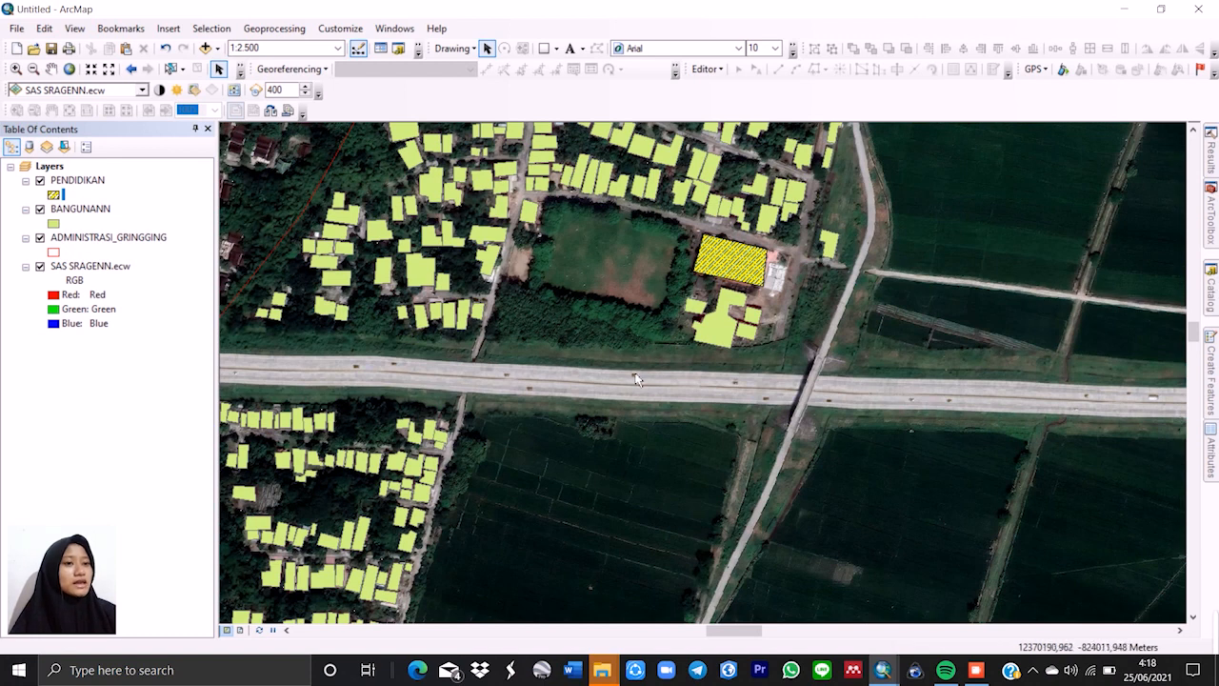
# Start a new shapefile in the SHP folder, naming it PERSAWAHAN and setting its feature type to Polygon.
pyautogui.click(1211, 290)
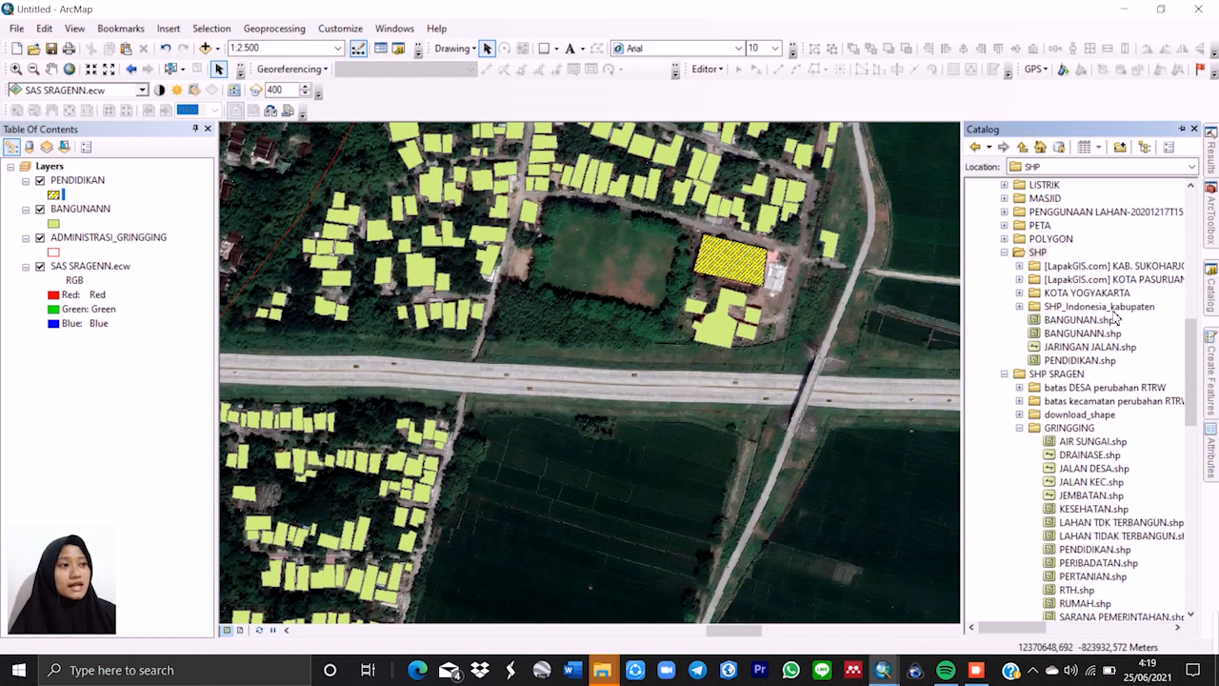
pyautogui.rightClick(1036, 257)
pyautogui.moveTo(1069, 352)
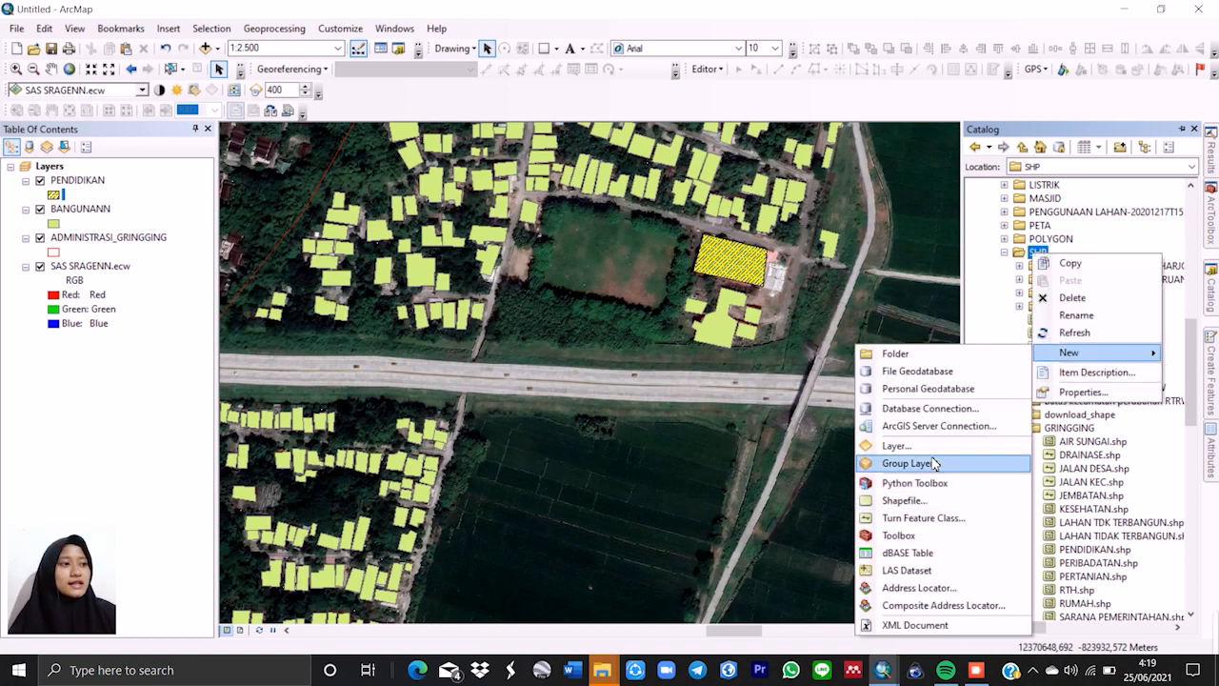
pyautogui.click(903, 500)
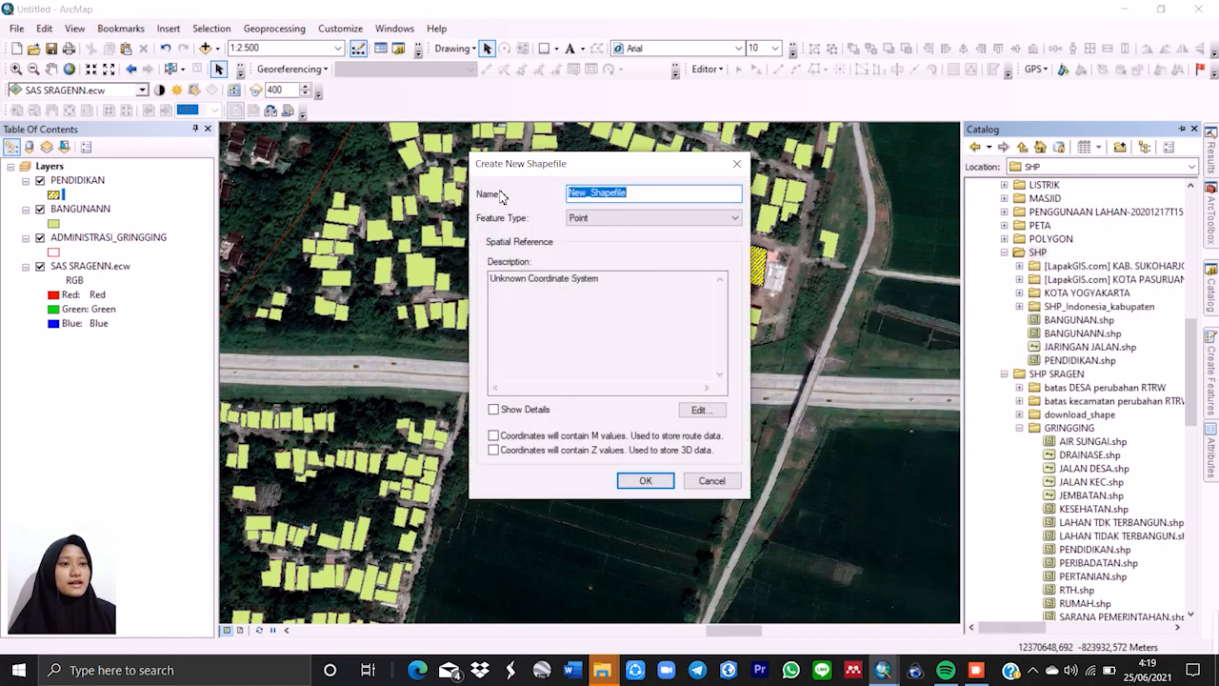
pyautogui.press('BackSpace')
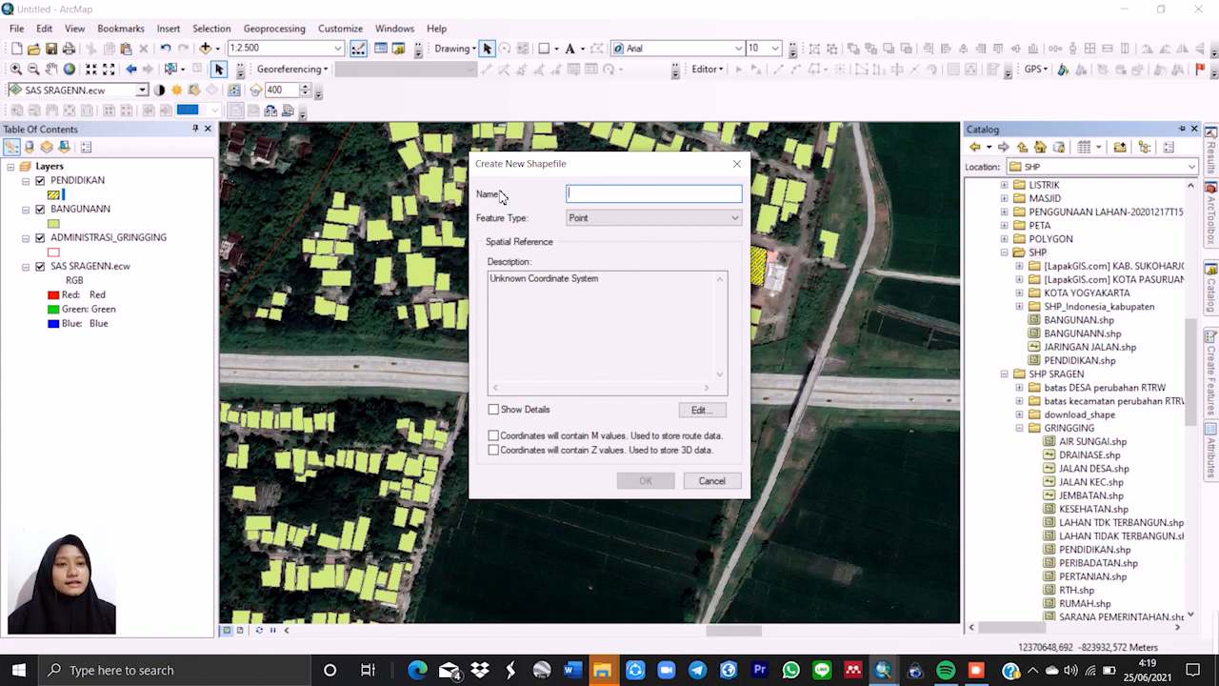
pyautogui.write('PERSAWAHAN')
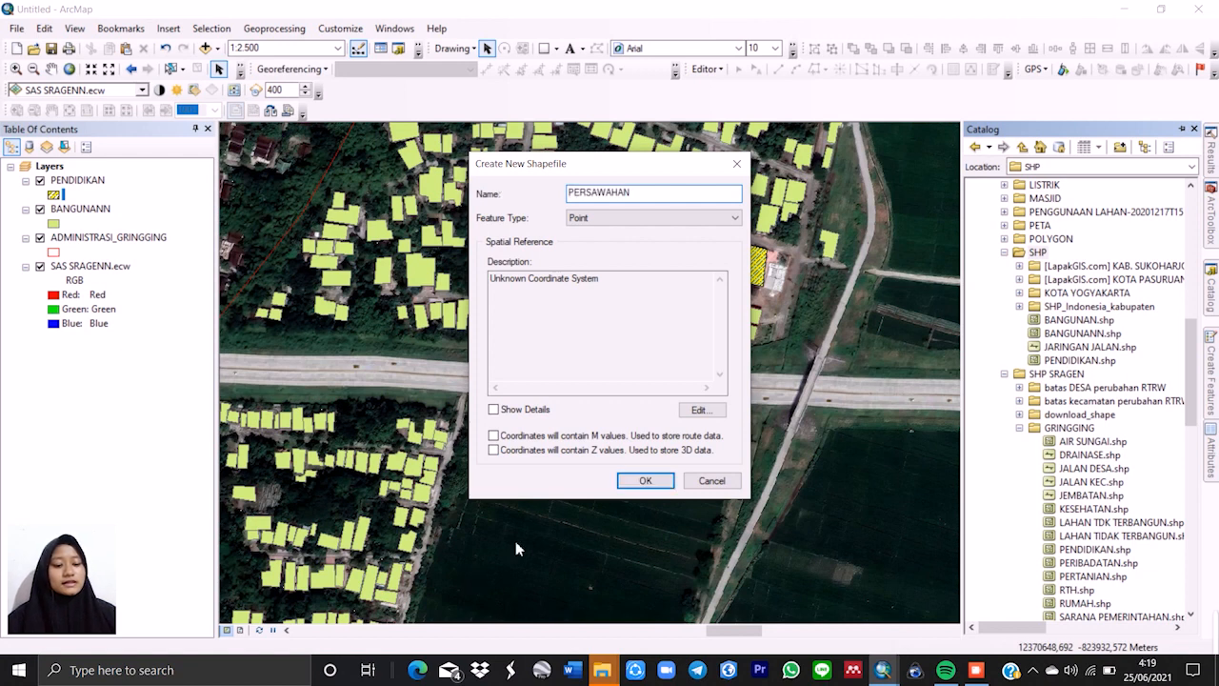
pyautogui.press('Tab')
pyautogui.click(614, 224)
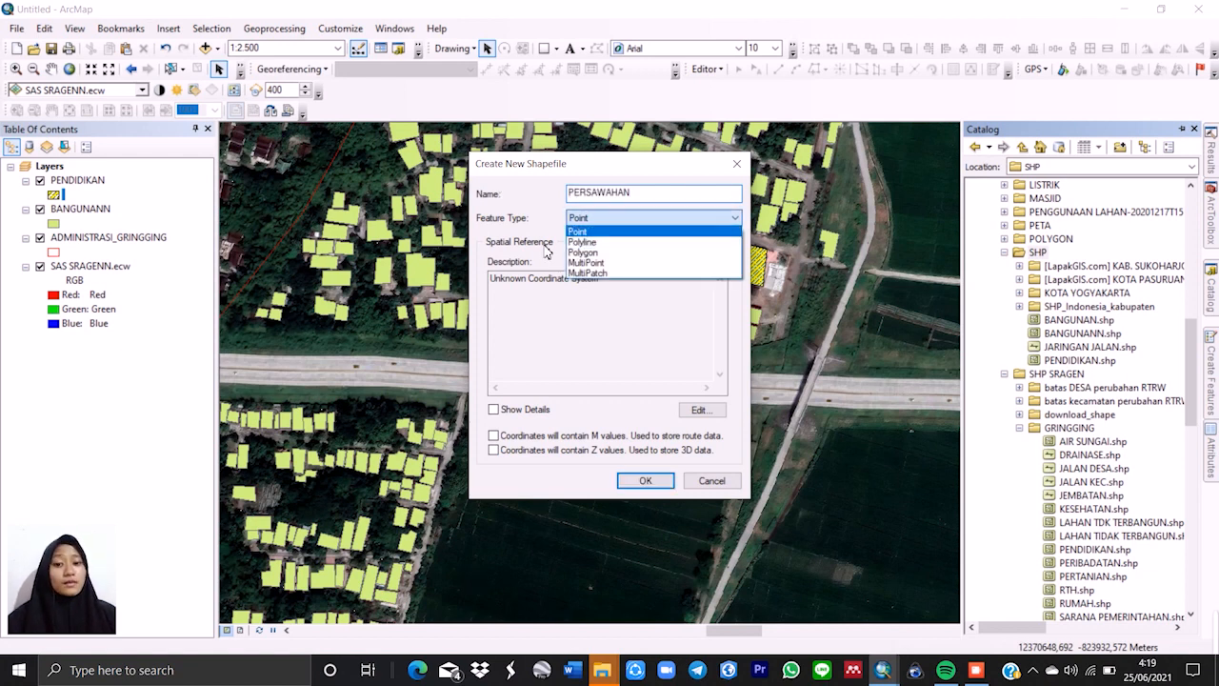
pyautogui.click(618, 256)
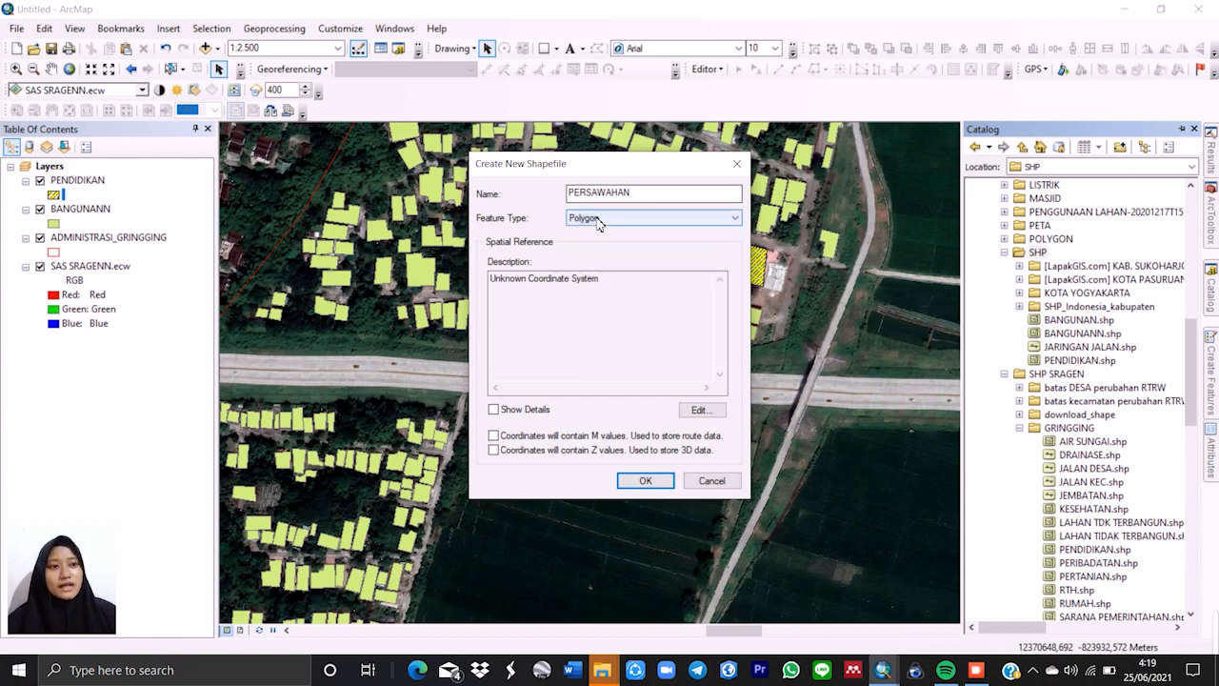
# Assign the WGS 1984 UTM Zone 49S coordinate system to the PERSAWAHAN shapefile and create it.
pyautogui.click(697, 411)
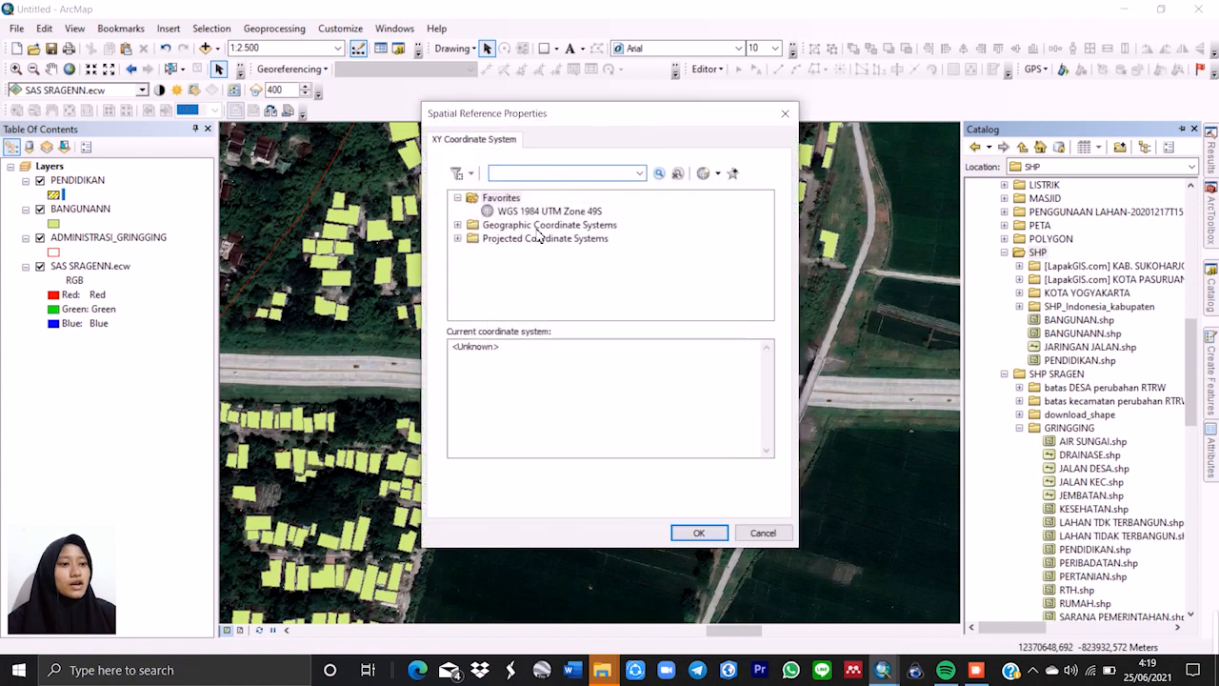
pyautogui.click(534, 214)
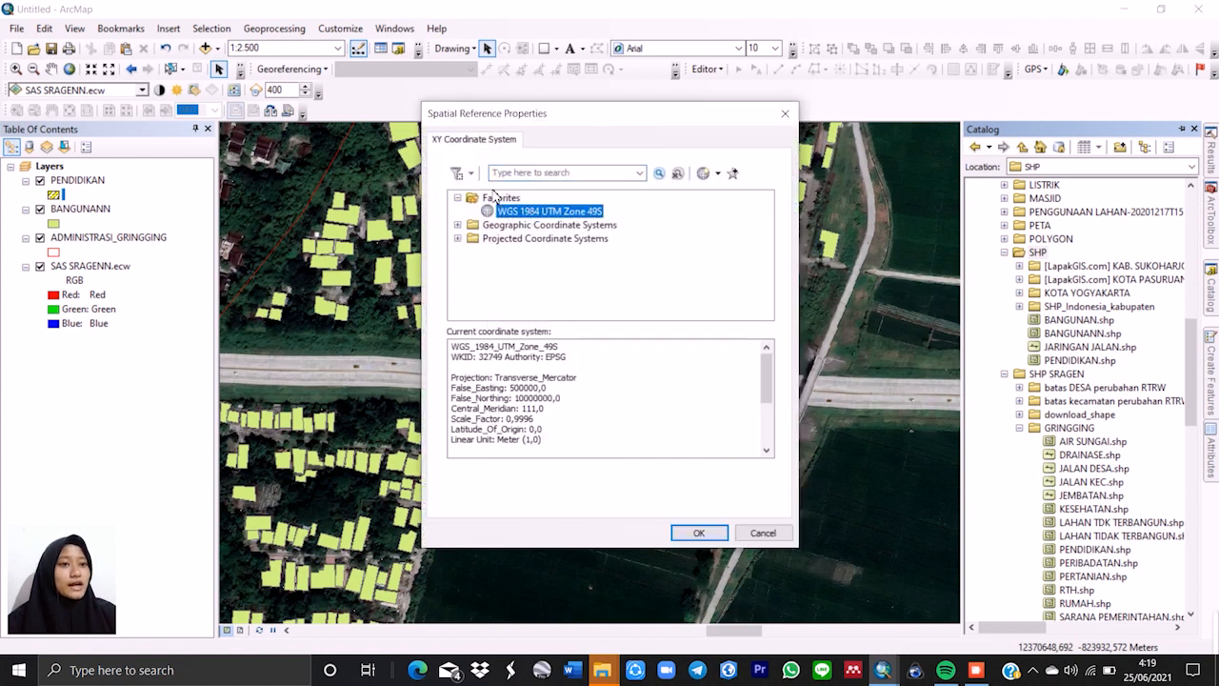
pyautogui.click(698, 534)
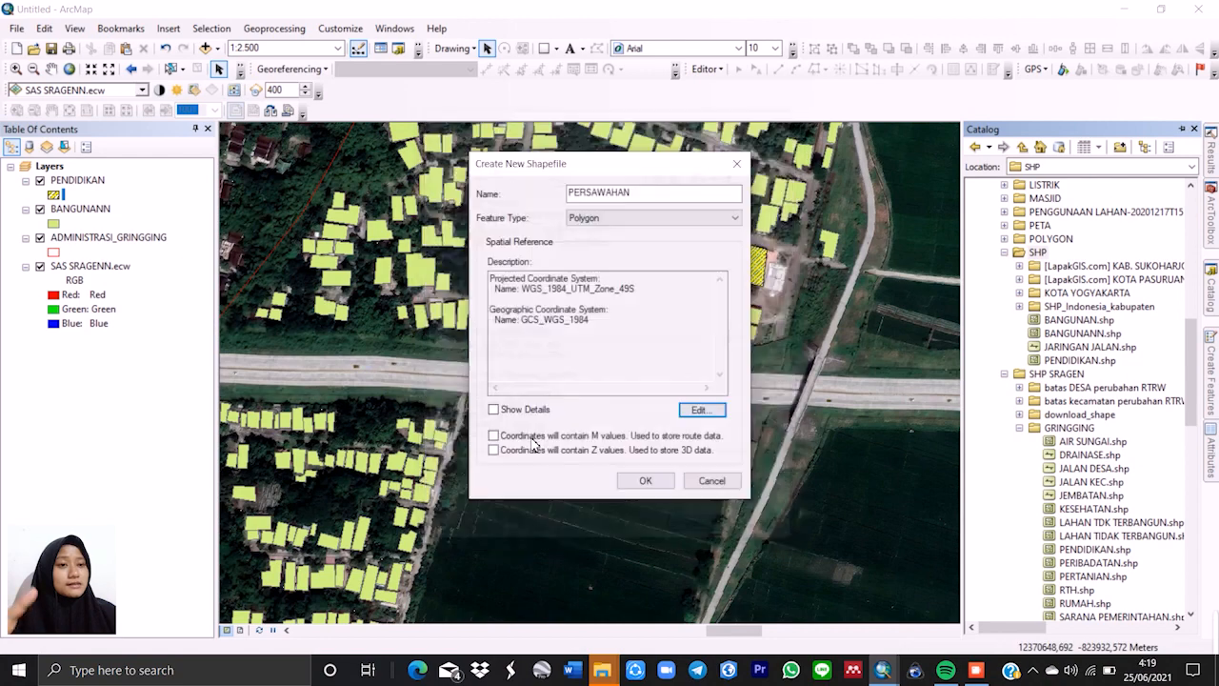
pyautogui.click(644, 482)
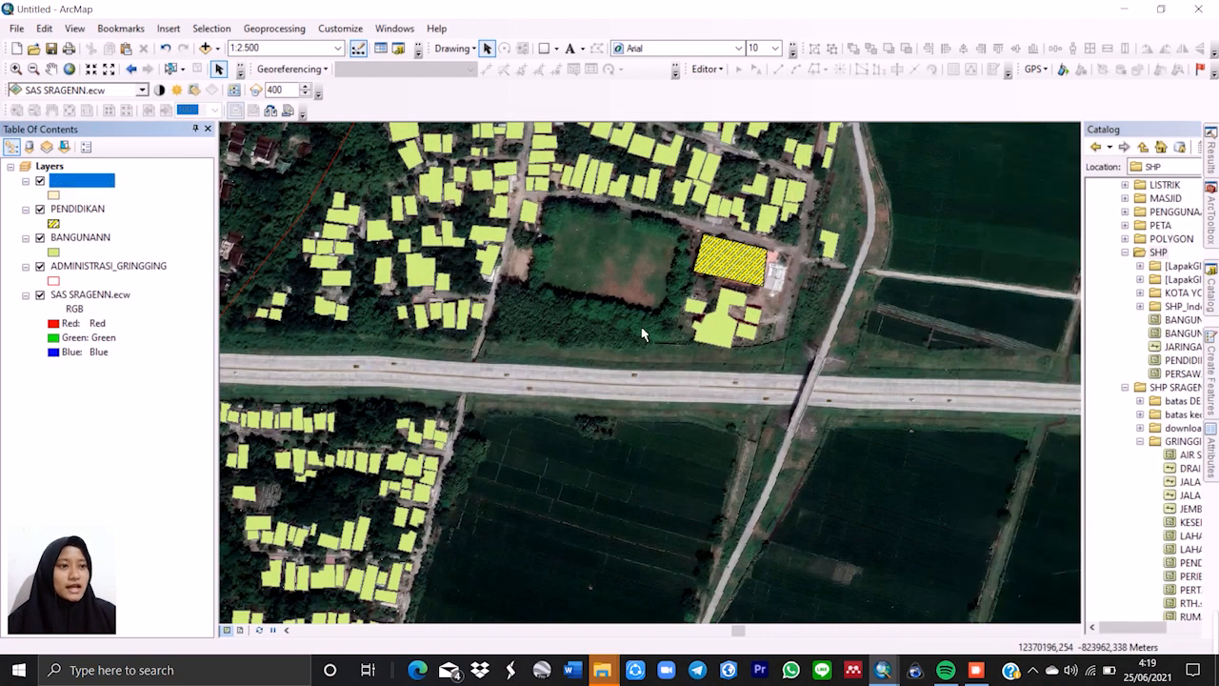
# Start an edit session on the PERSAWAHAN layer and activate its polygon template for digitizing the rice fields.
pyautogui.rightClick(80, 189)
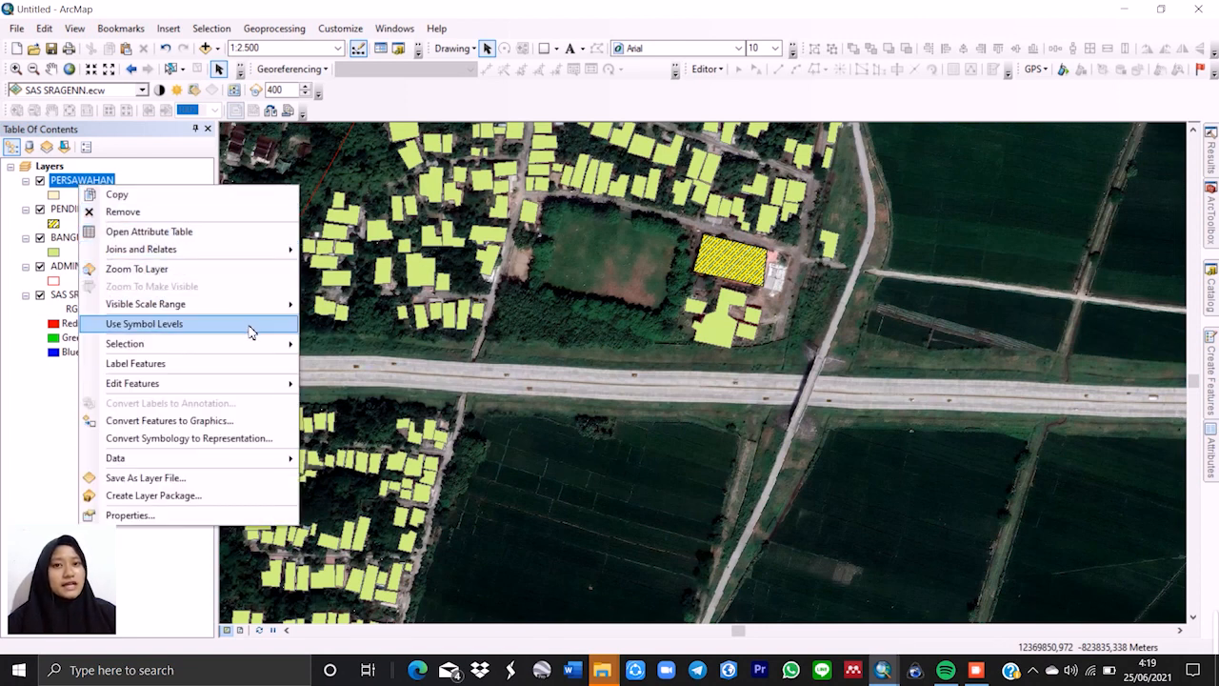
pyautogui.moveTo(278, 344)
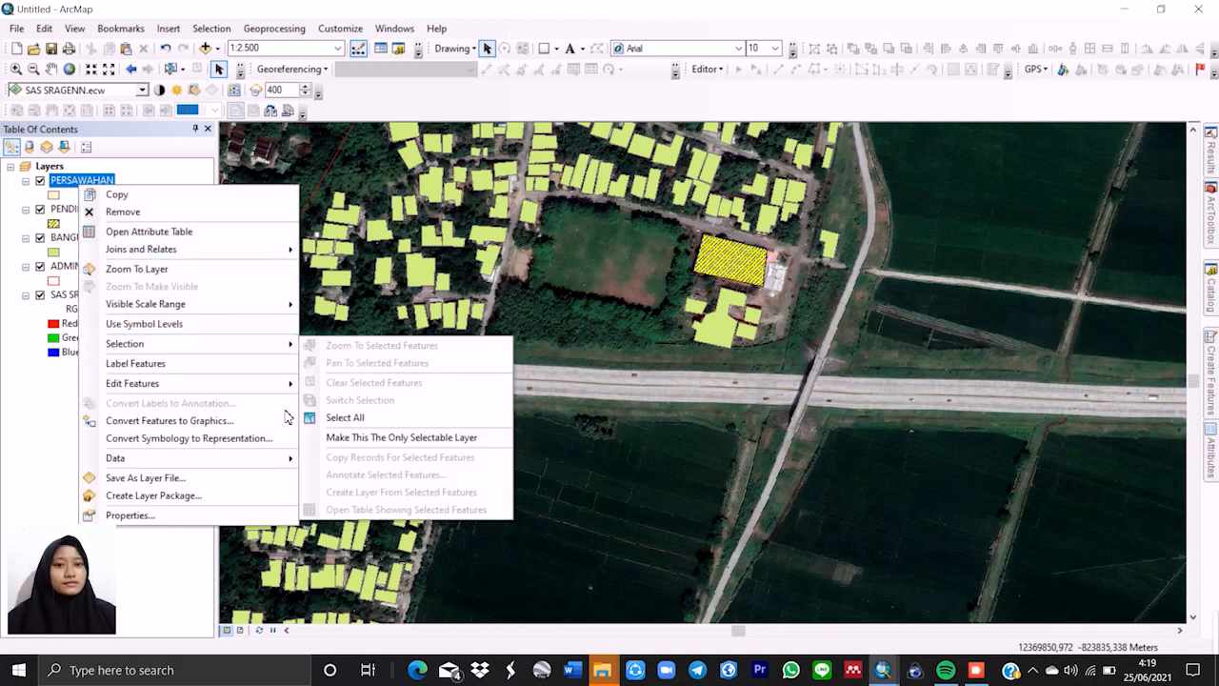
pyautogui.click(324, 386)
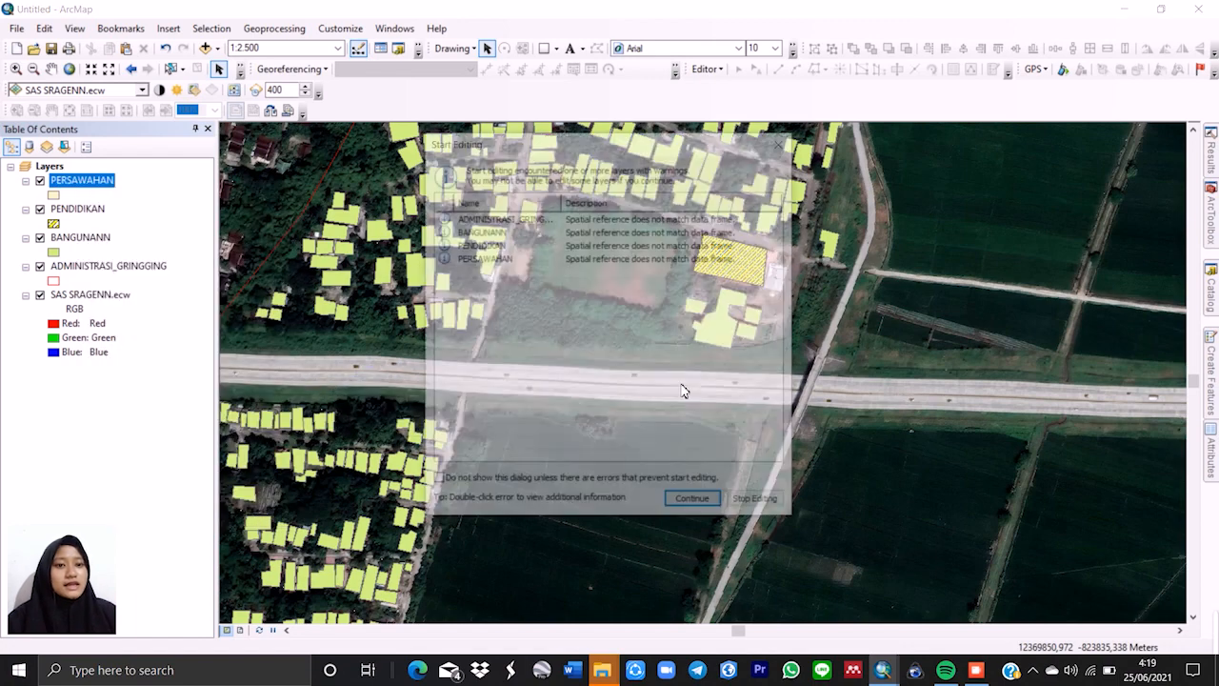
pyautogui.click(693, 505)
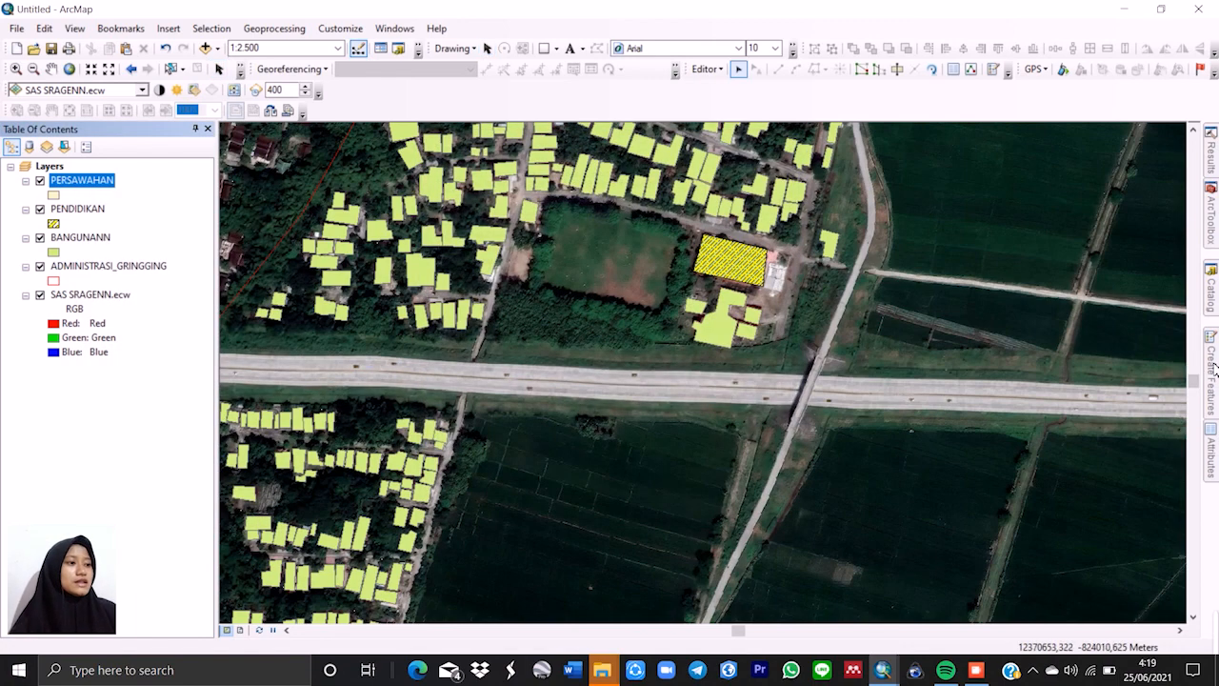
pyautogui.moveTo(1213, 370)
pyautogui.click(1033, 214)
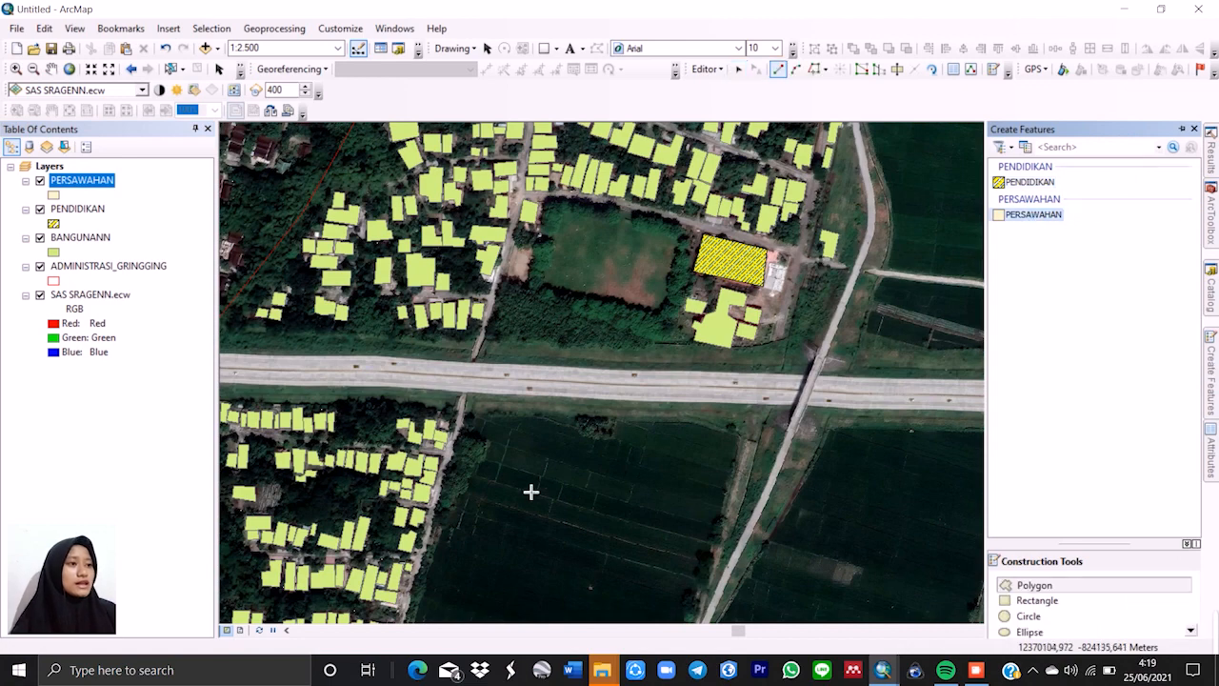
pyautogui.scroll(3, 543, 435)
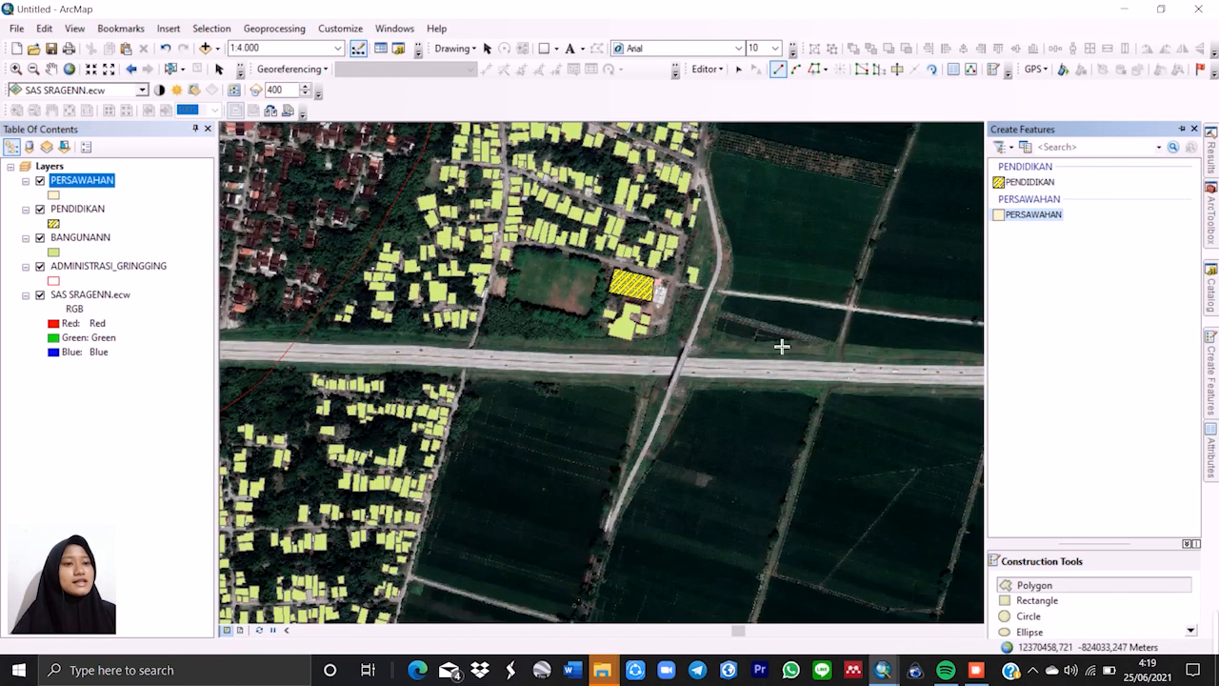
pyautogui.scroll(2, 772, 274)
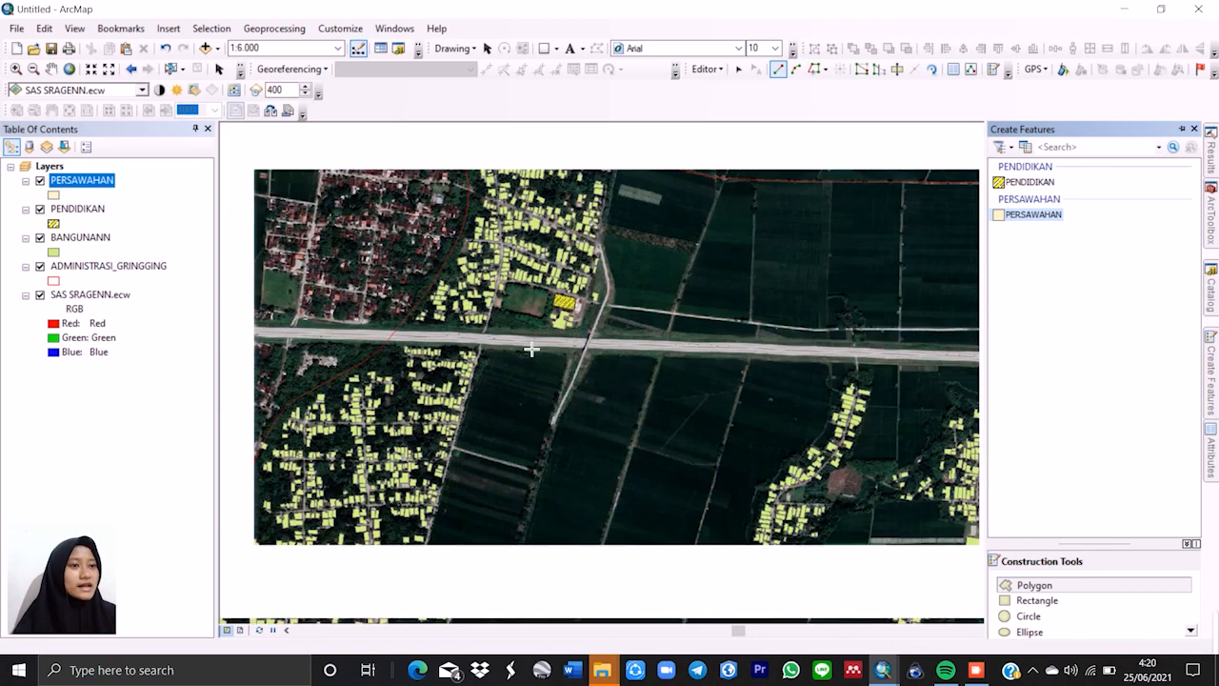
pyautogui.scroll(-1, 705, 354)
pyautogui.scroll(1, 648, 373)
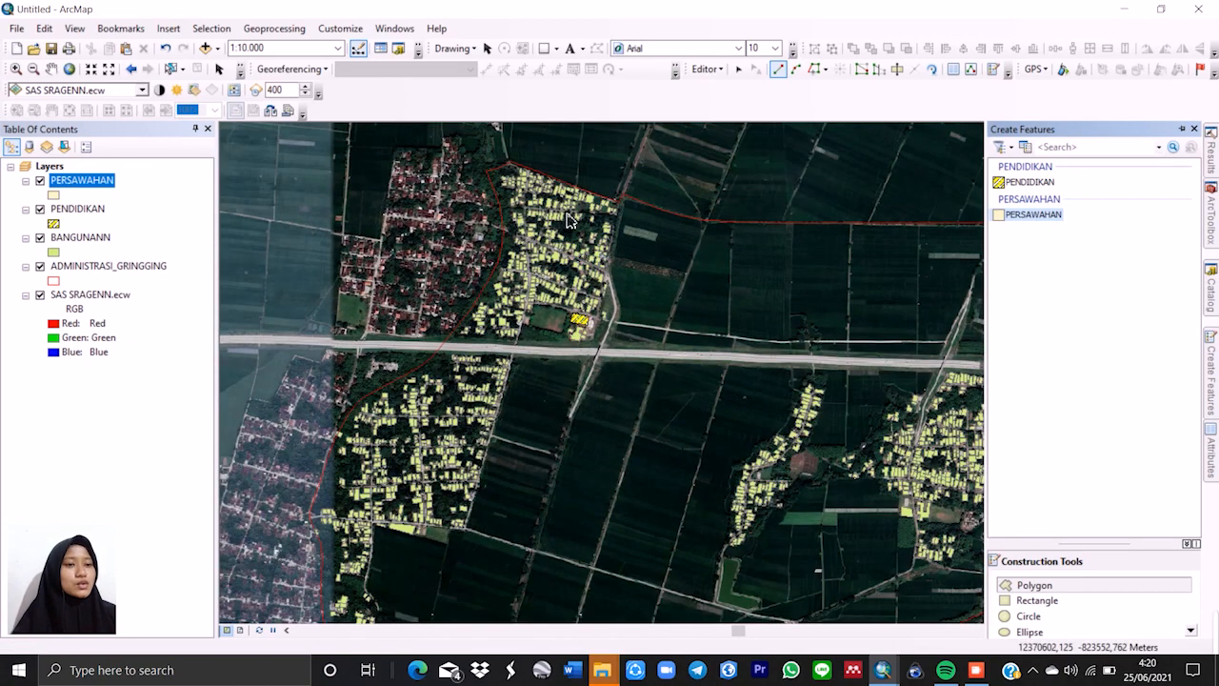
# Digitize the PERSAWAHAN polygon for the rice field block directly east of the northern settlement, between the village boundary and the road above the highway.
pyautogui.scroll(2, 771, 293)
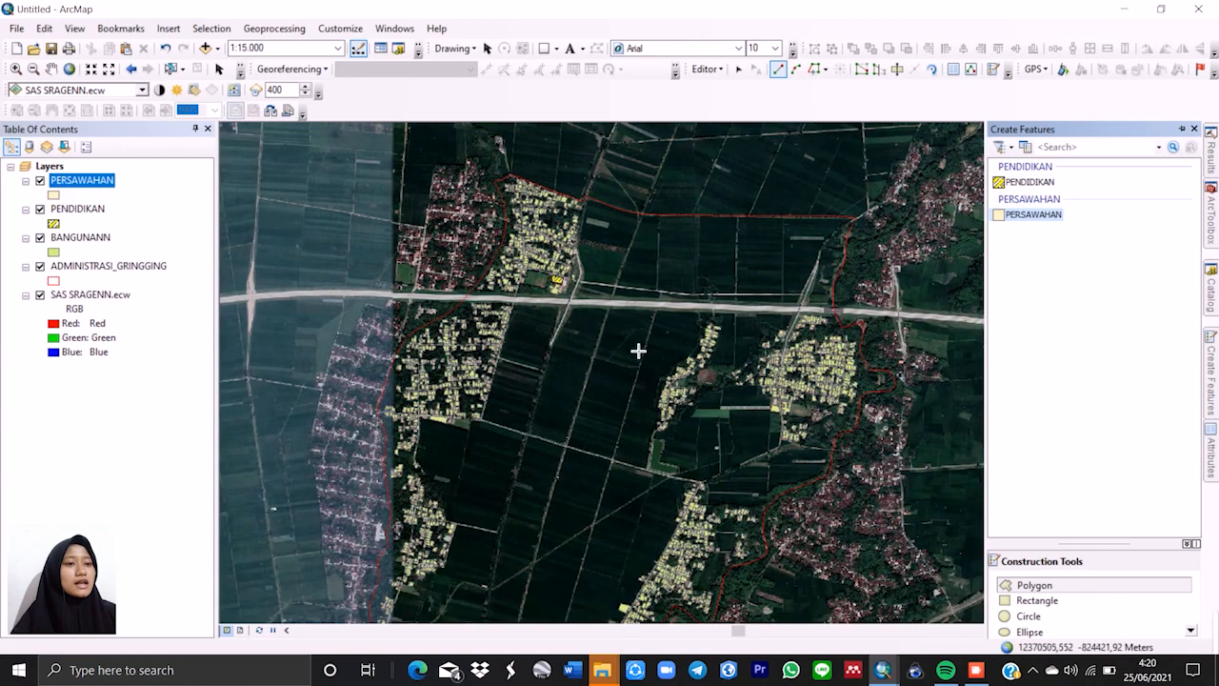
pyautogui.scroll(-5, 585, 190)
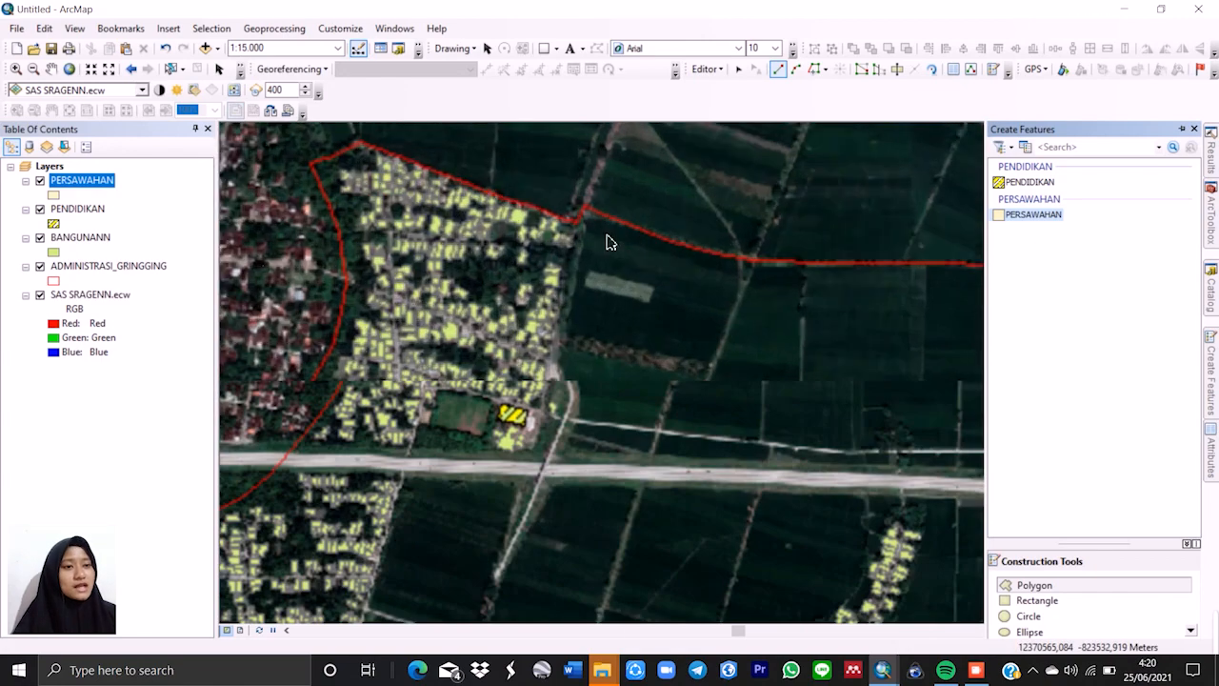
pyautogui.scroll(-2, 584, 181)
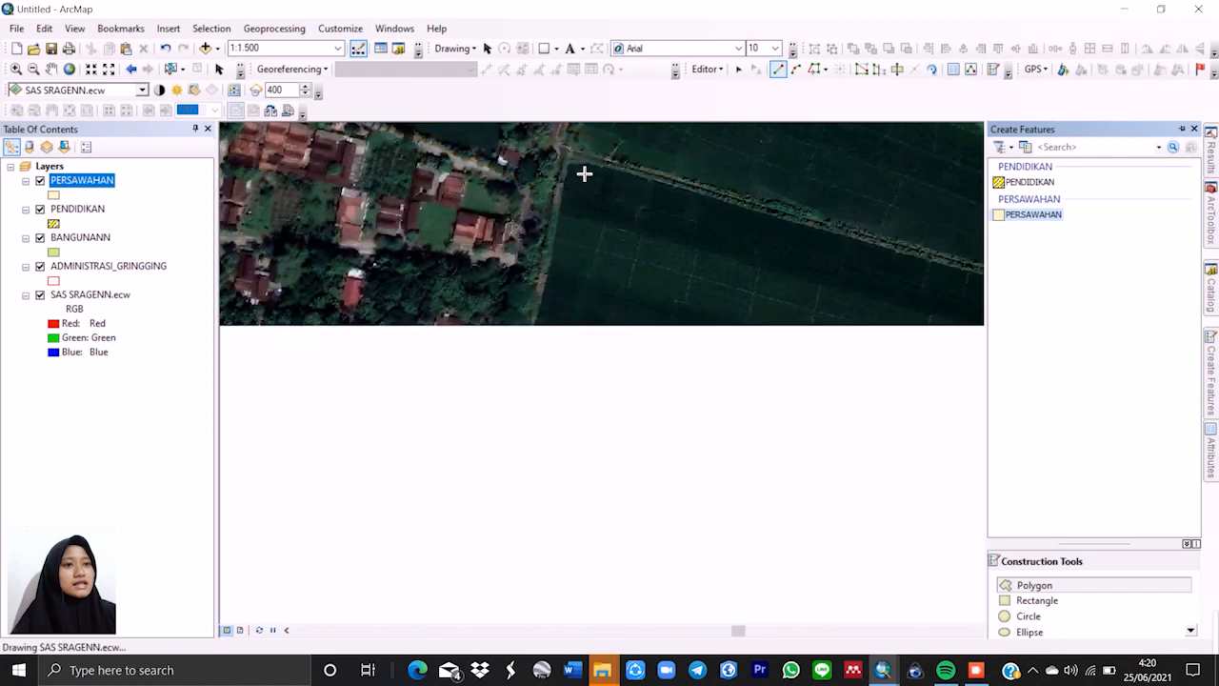
pyautogui.click(585, 173)
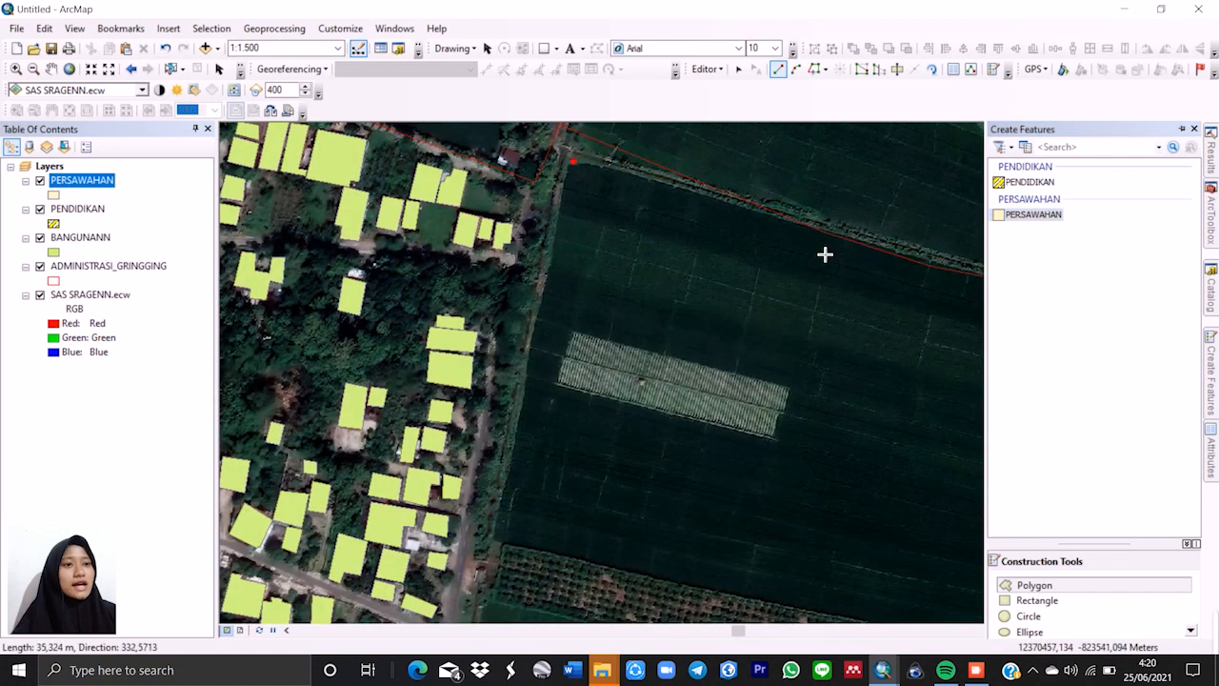
pyautogui.click(843, 255)
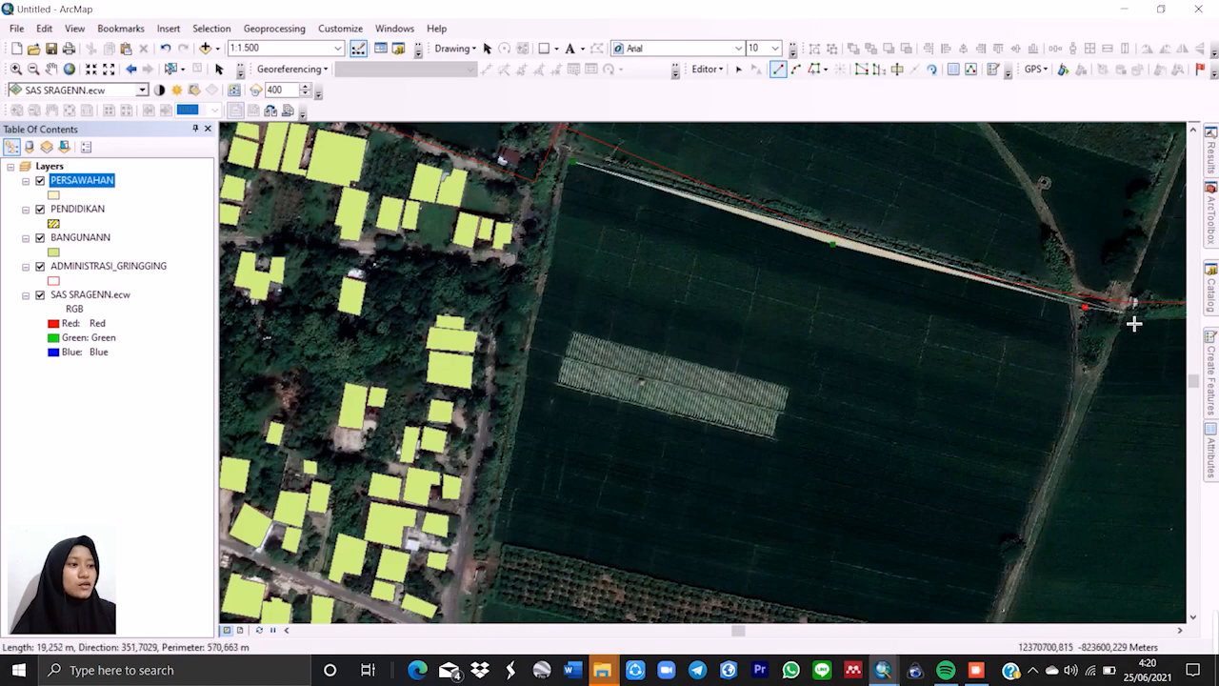
pyautogui.click(1130, 317)
pyautogui.scroll(-4, 648, 343)
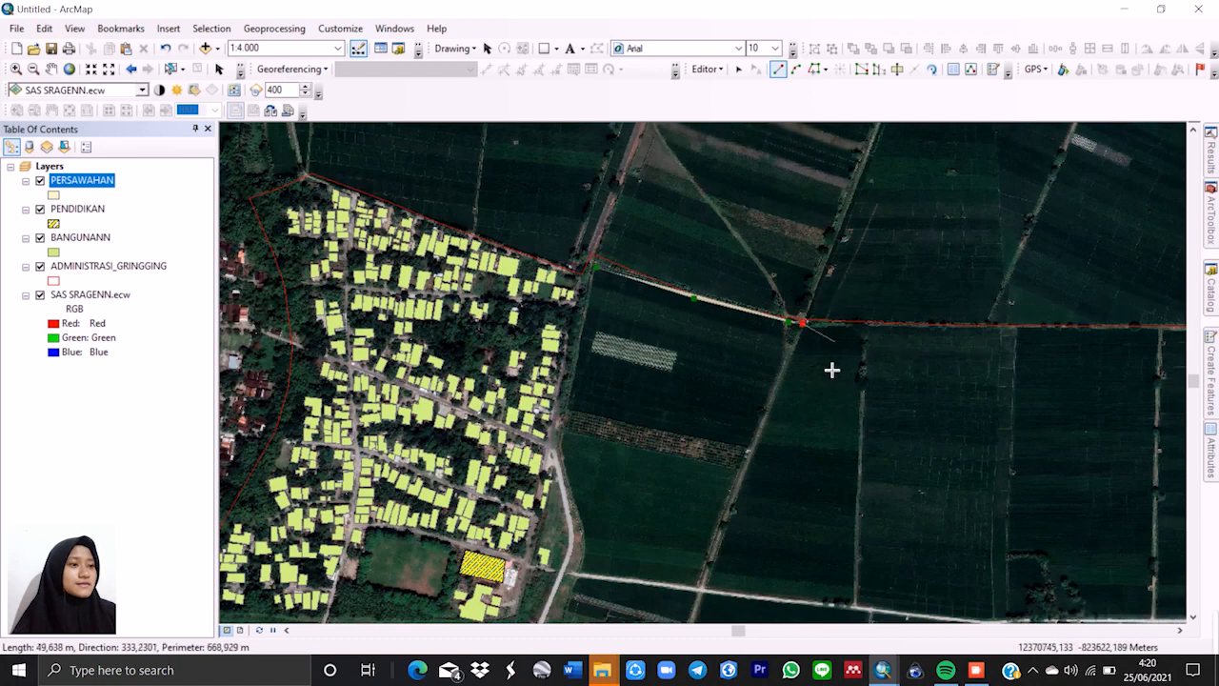
pyautogui.click(705, 589)
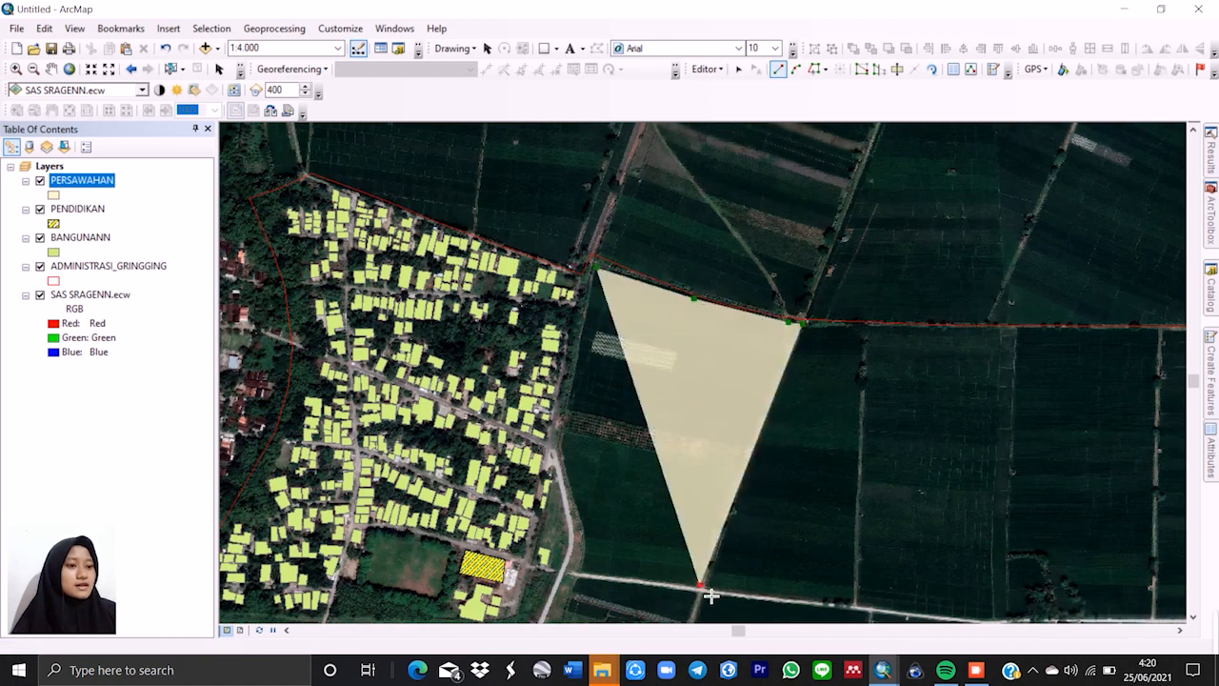
pyautogui.click(580, 573)
pyautogui.click(588, 534)
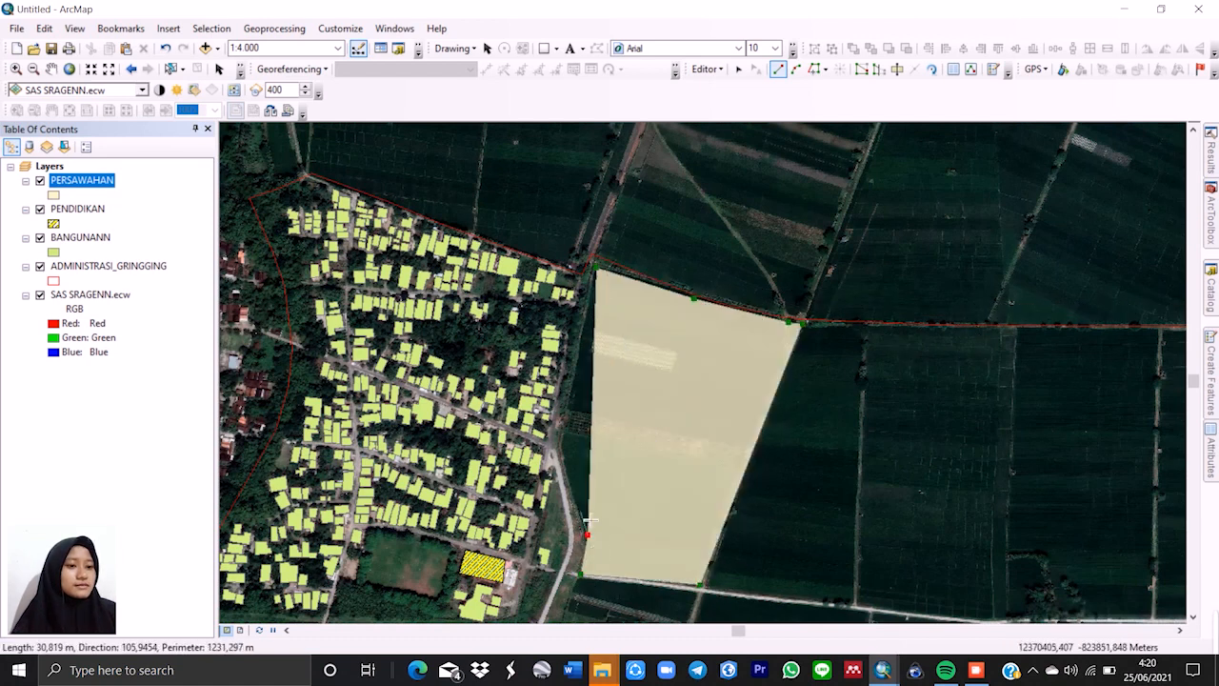
pyautogui.doubleClick(562, 446)
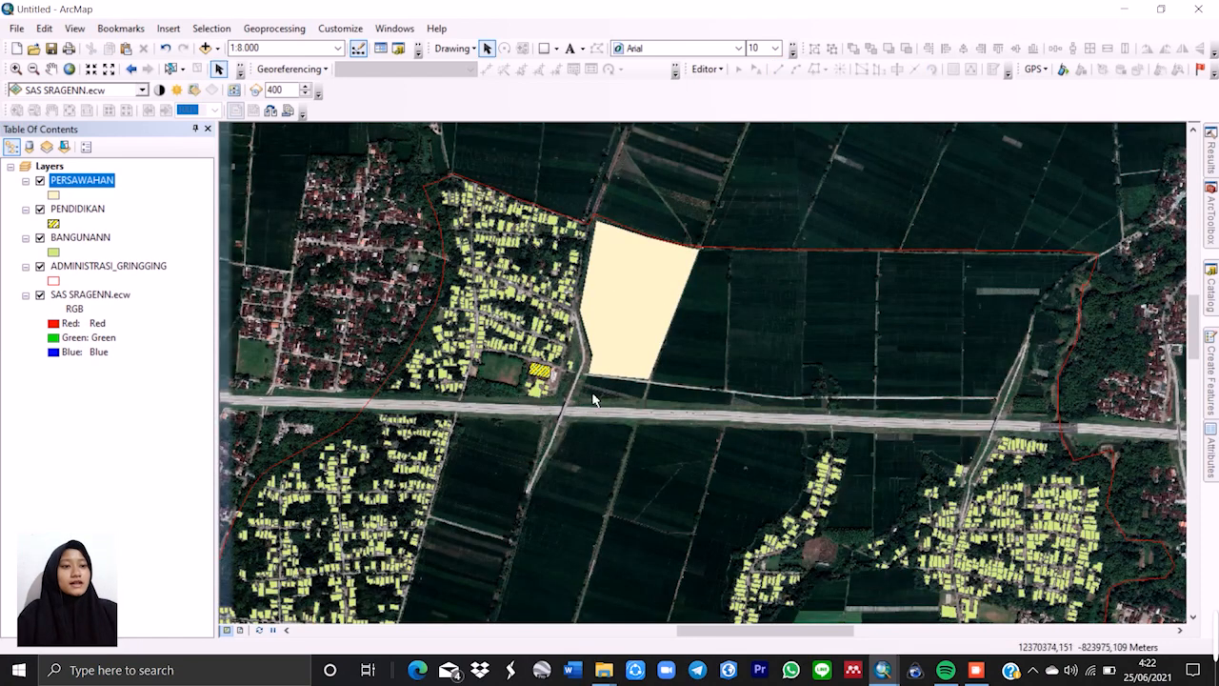
# Examine the building cluster between the PENDIDIKAN polygon and the highway up close on the imagery.
pyautogui.scroll(-2, 592, 400)
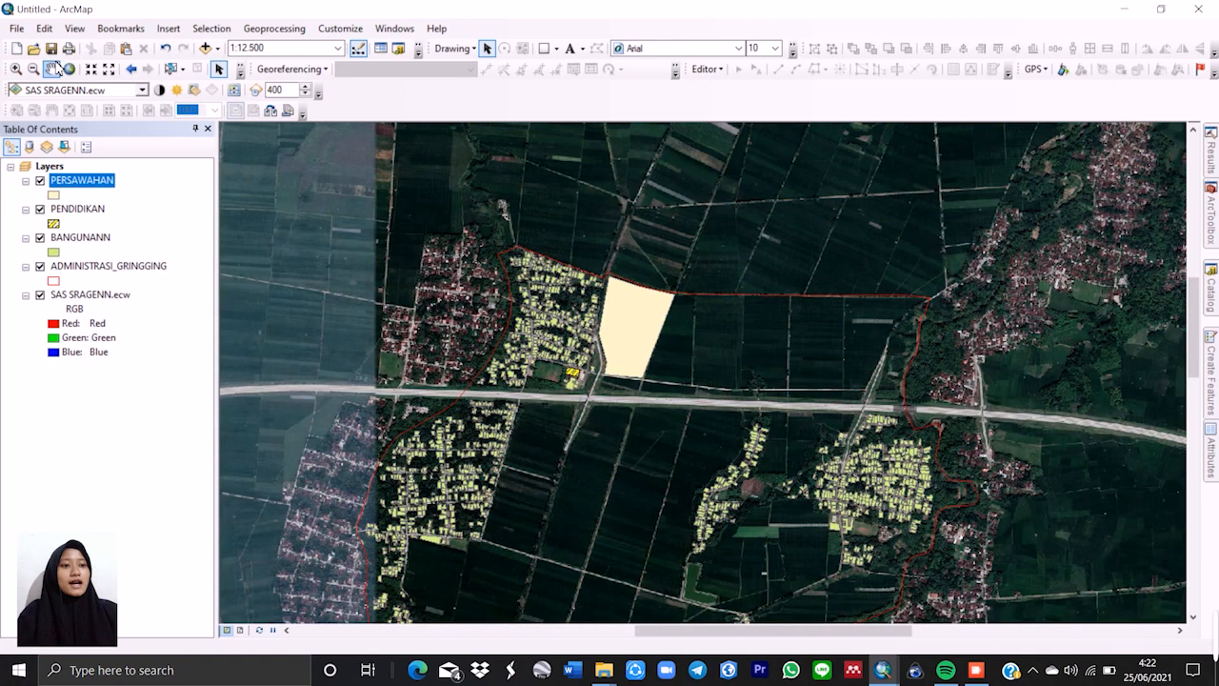
pyautogui.click(53, 68)
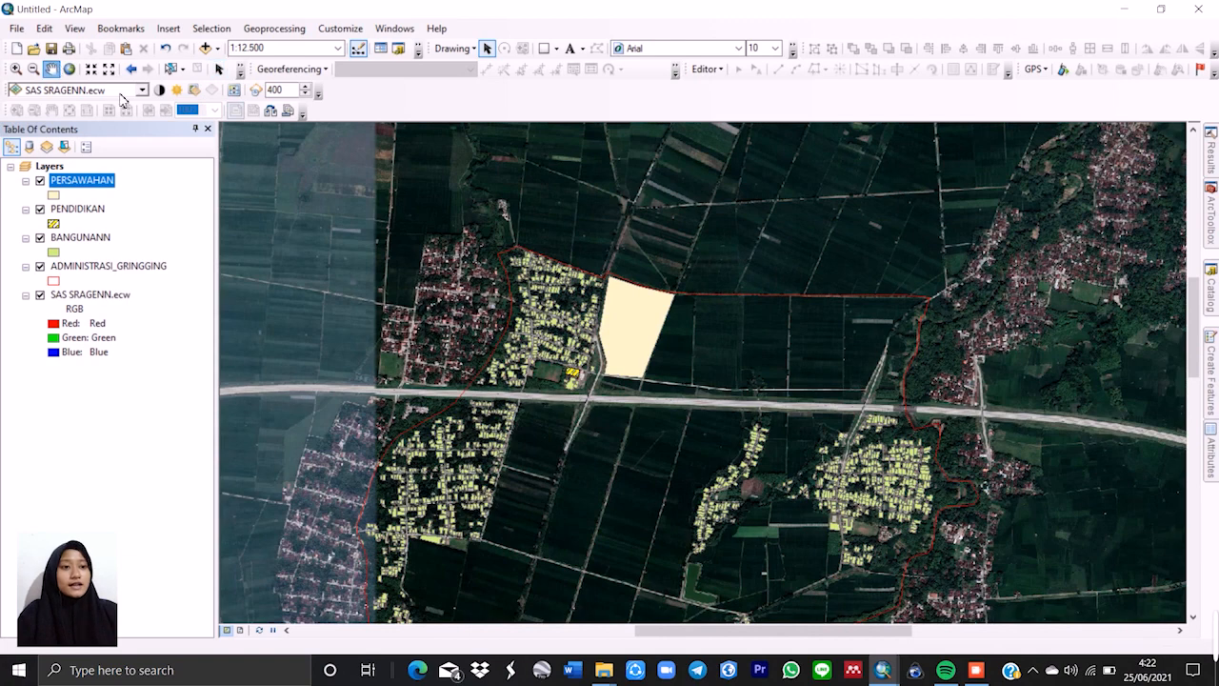
pyautogui.moveTo(562, 412); pyautogui.dragTo(697, 338)
pyautogui.scroll(7, 705, 339)
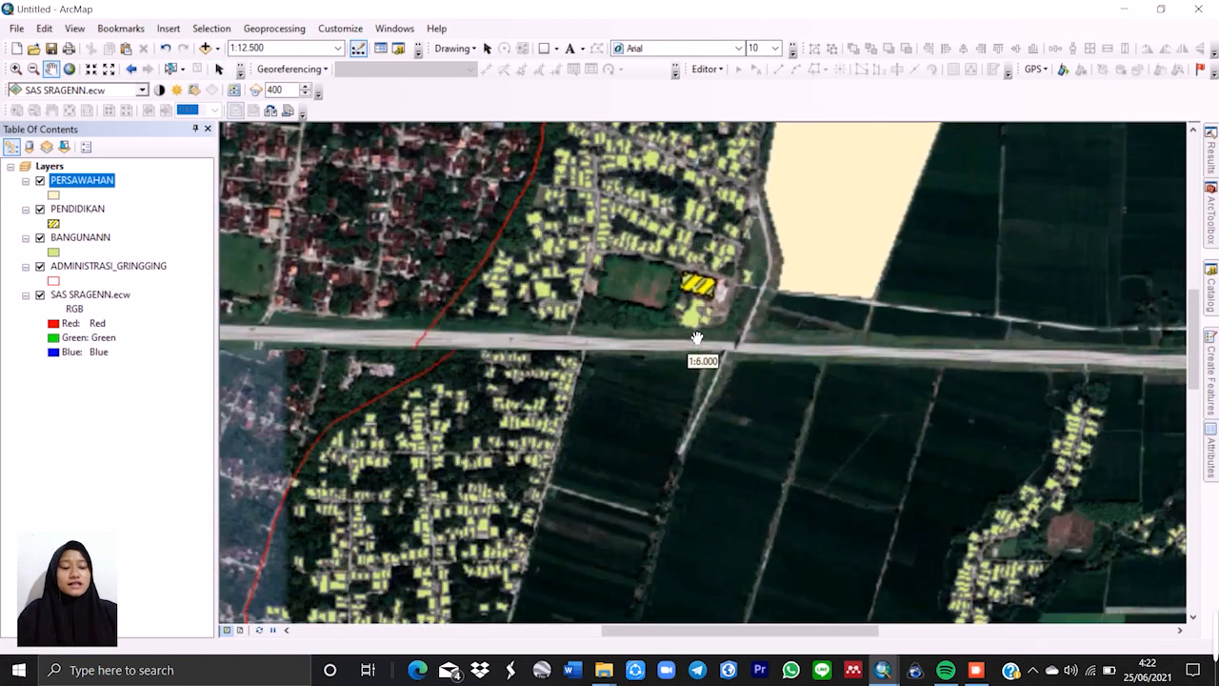
pyautogui.scroll(4, 614, 332)
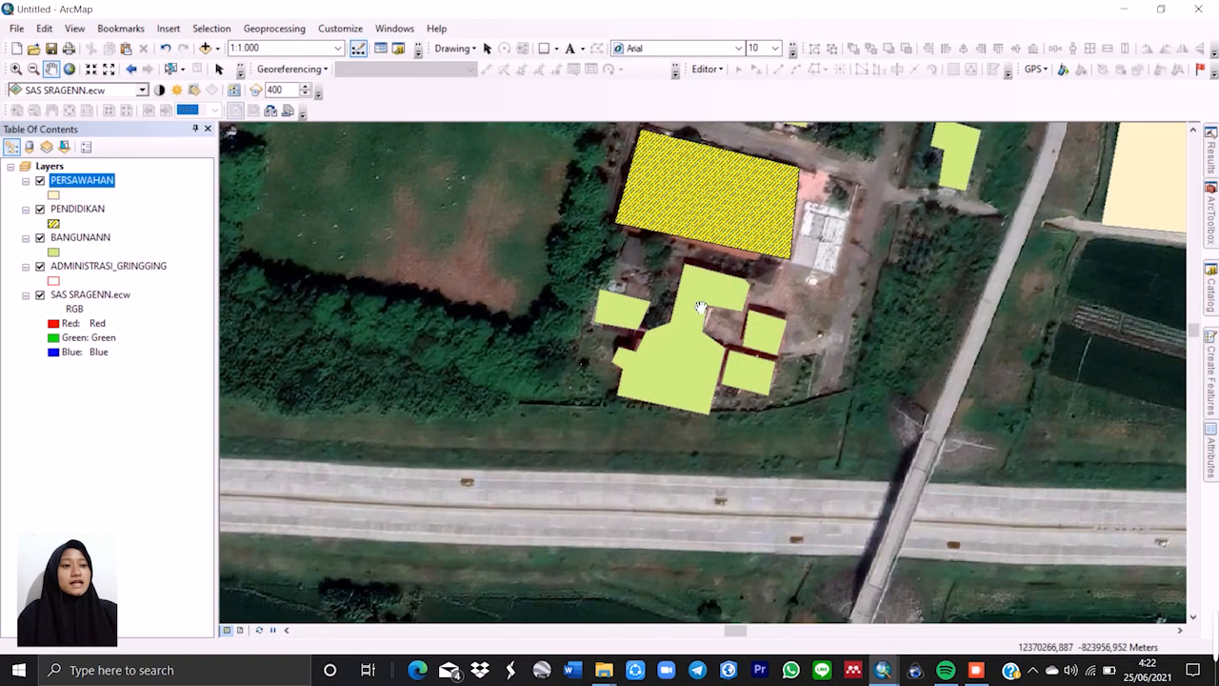
pyautogui.scroll(1, 701, 309)
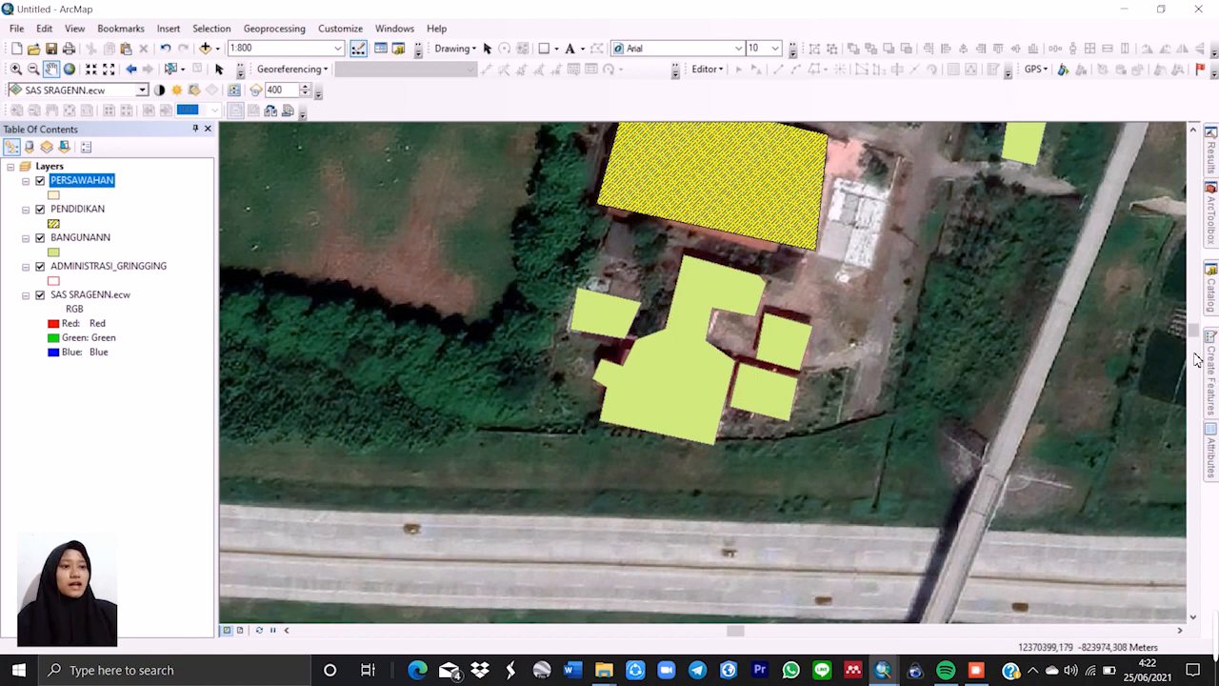
pyautogui.moveTo(678, 348); pyautogui.dragTo(648, 362)
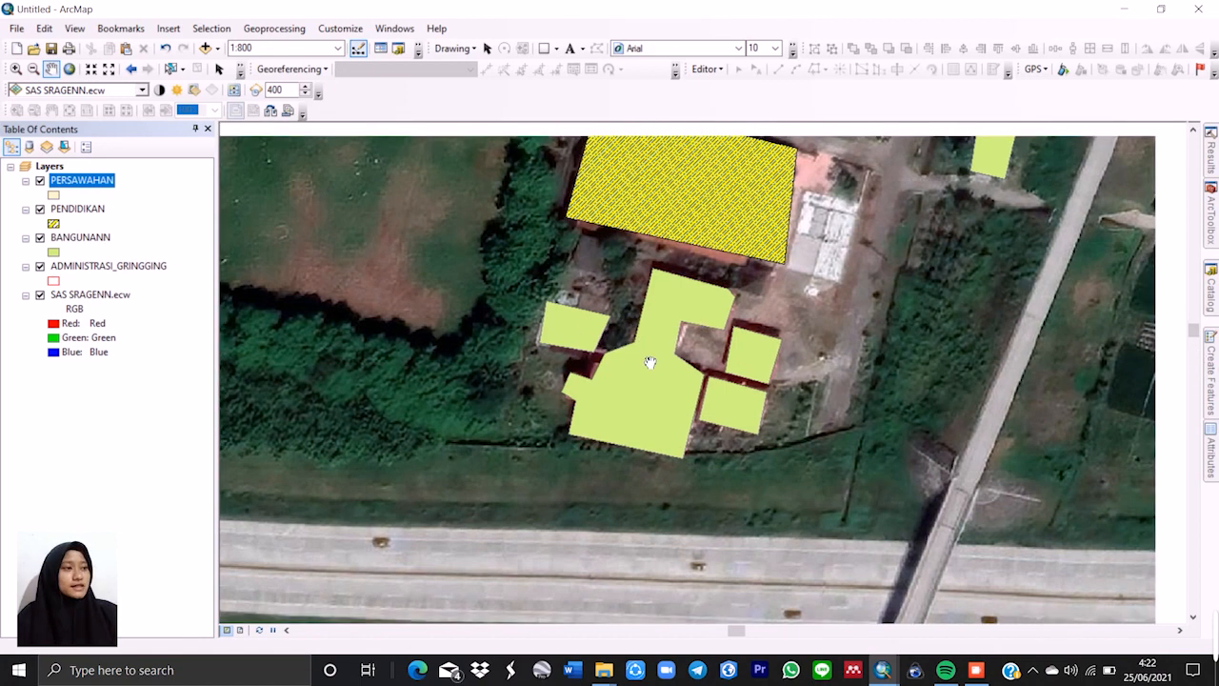
# Start a new shapefile in the SHP folder, naming it LAYANAN PEMERINTAHAN and setting its feature type to Polygon.
pyautogui.click(1210, 305)
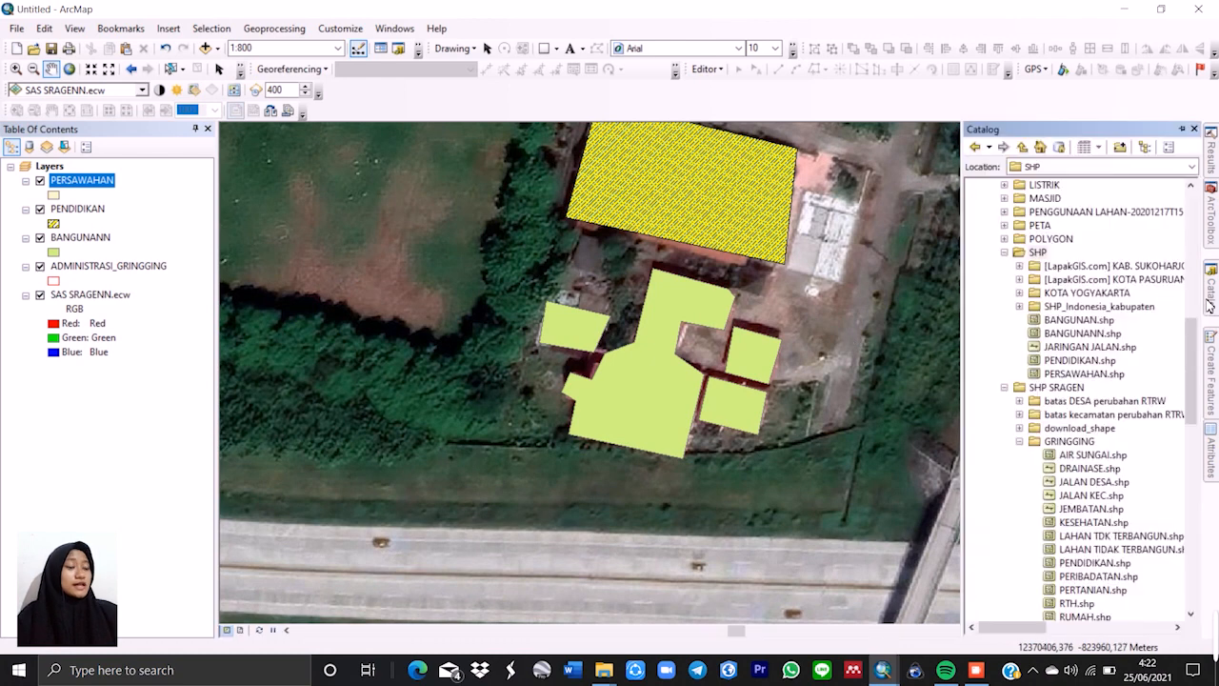
pyautogui.rightClick(1036, 255)
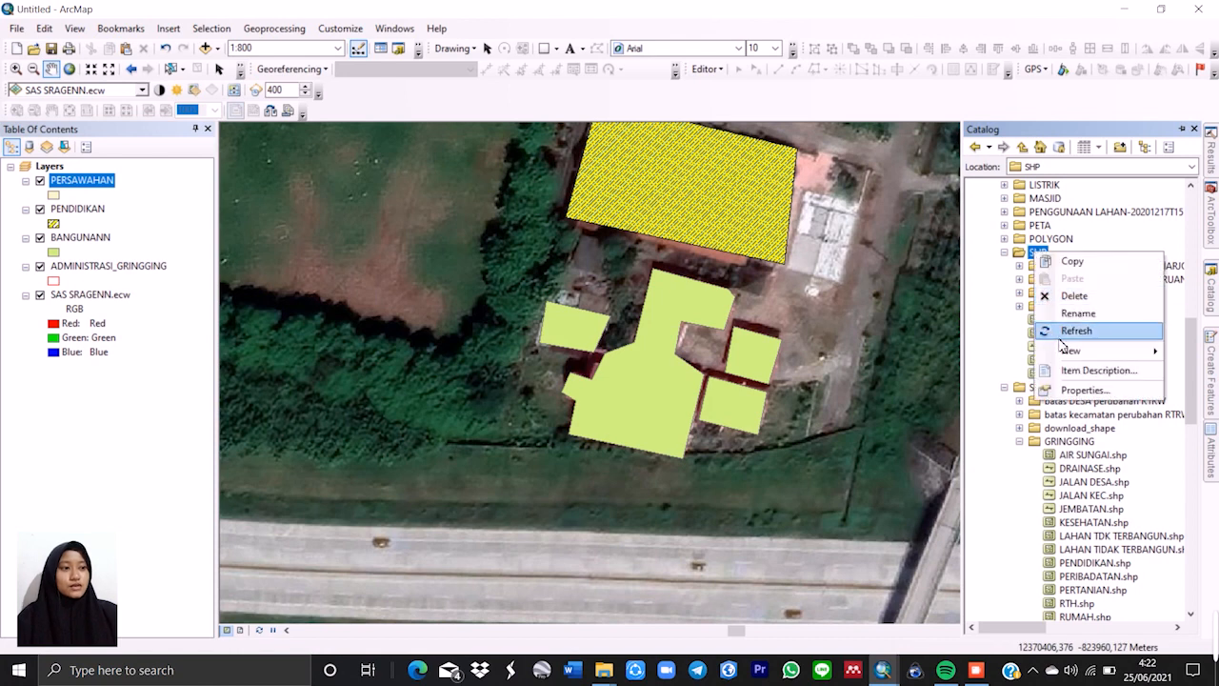
pyautogui.moveTo(1096, 351)
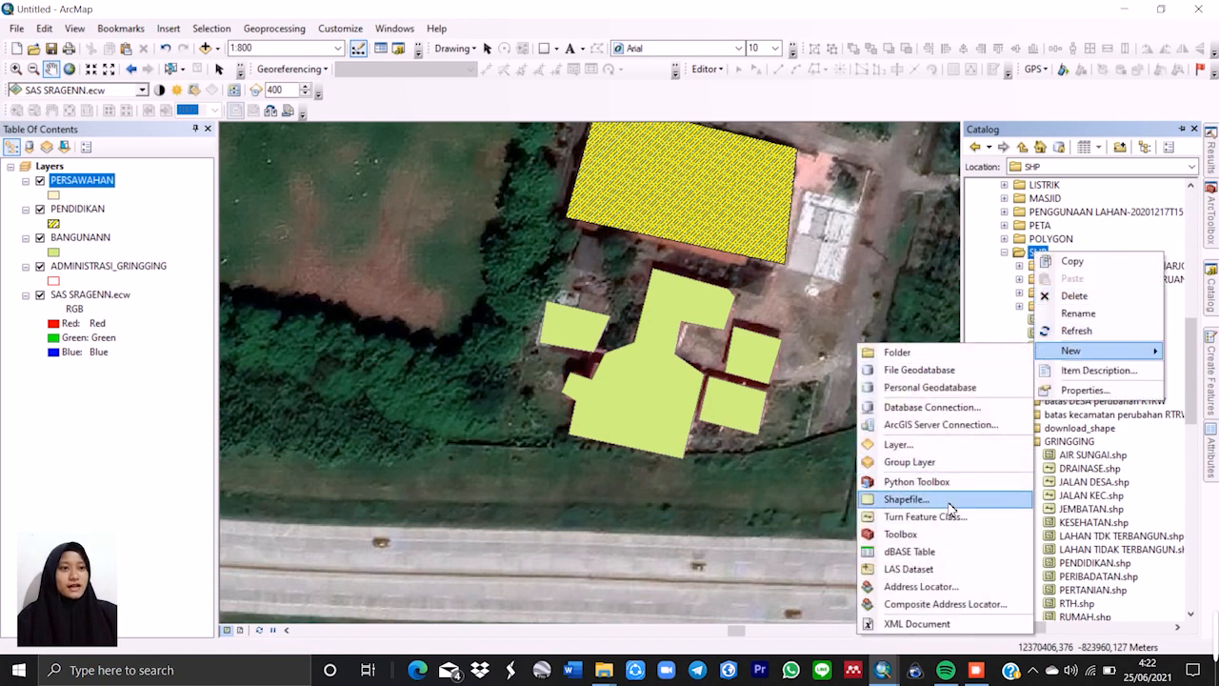
pyautogui.click(905, 499)
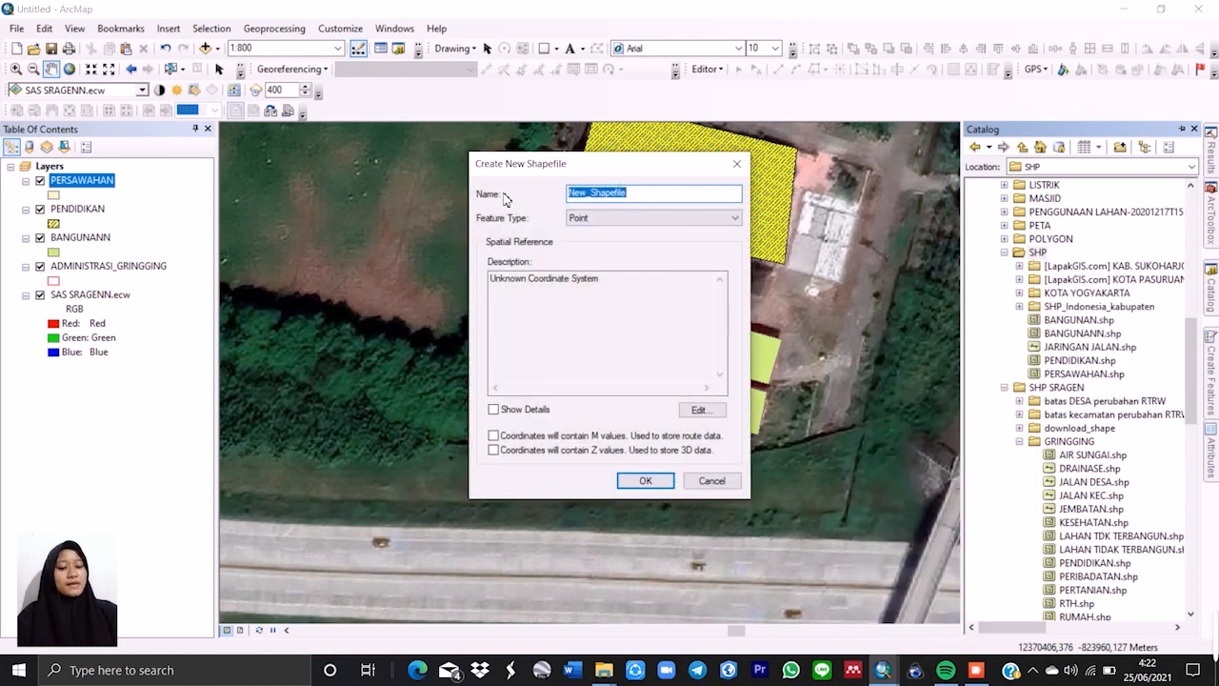
pyautogui.press('BackSpace')
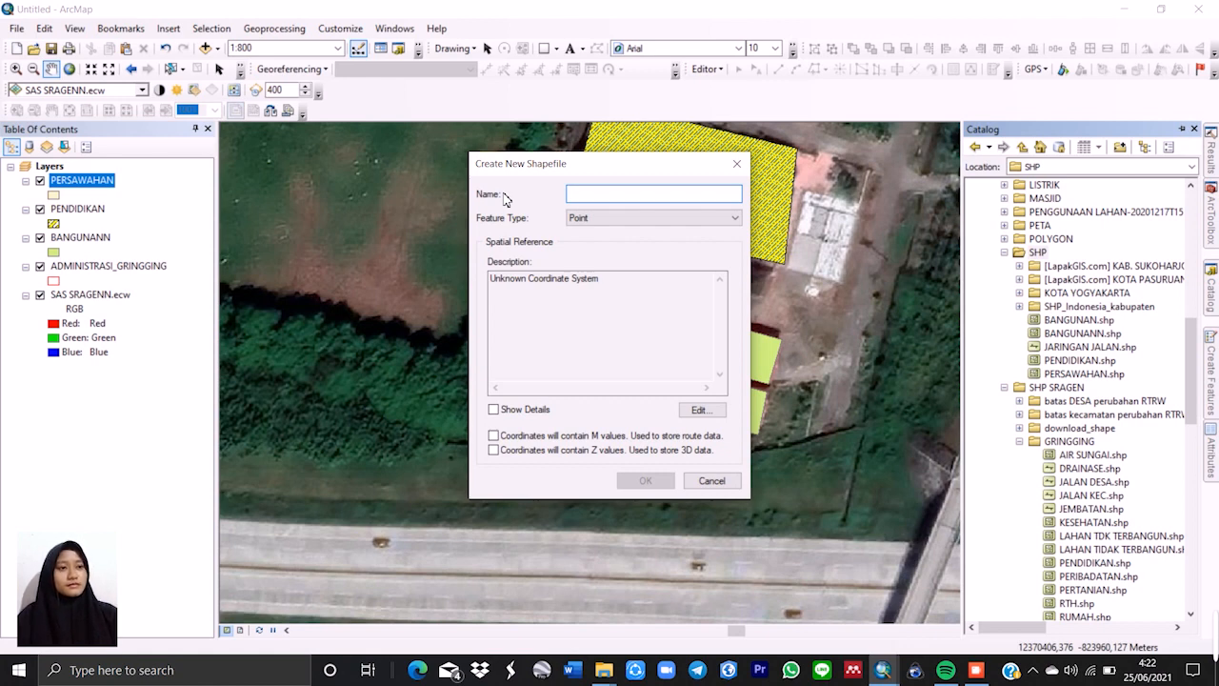
pyautogui.write('LAYANAN PEMERINTAHAN')
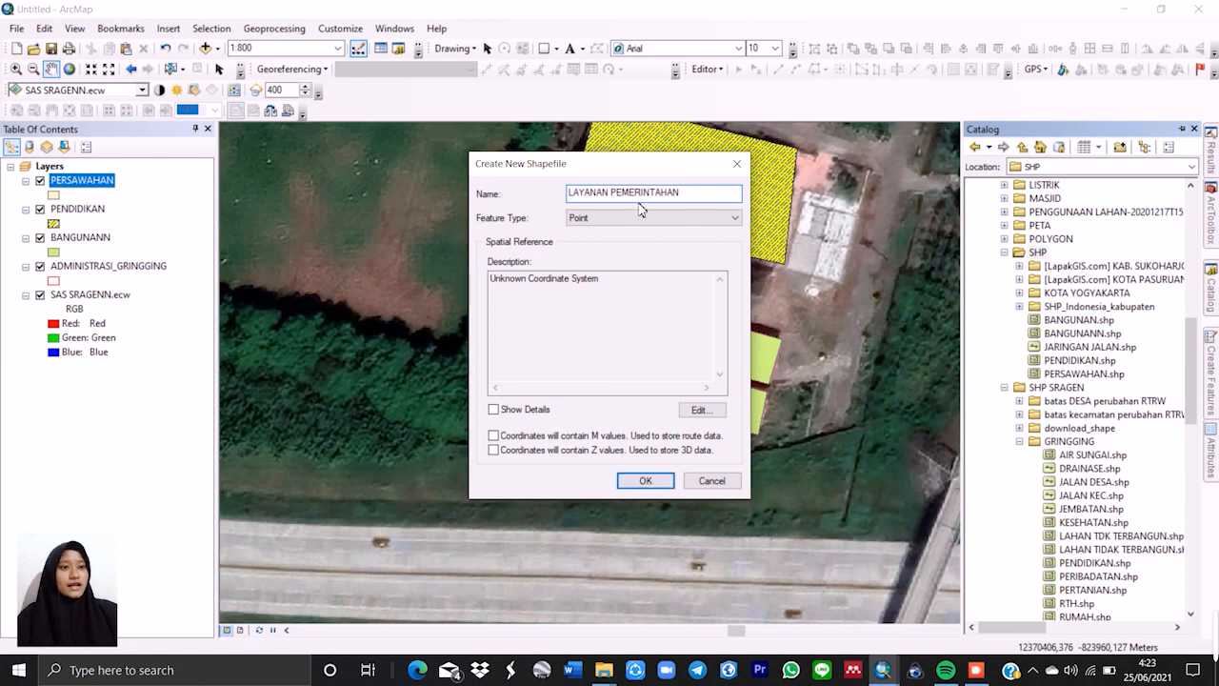
pyautogui.click(643, 218)
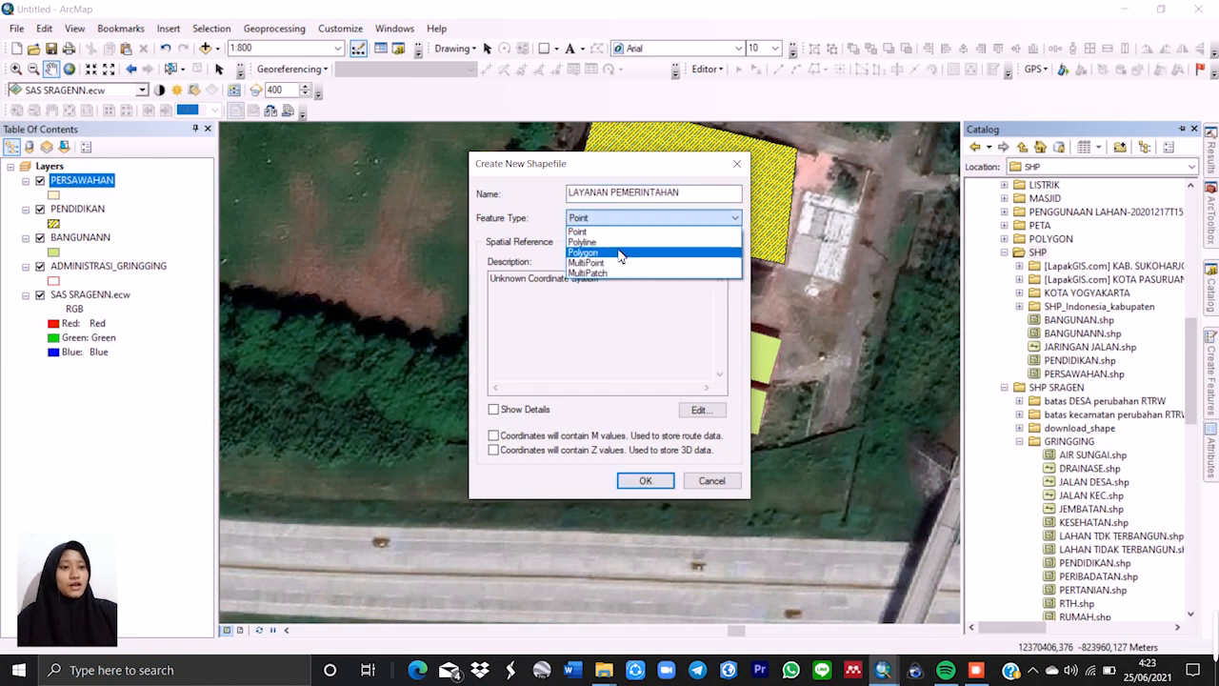
pyautogui.click(620, 252)
# Assign the WGS 1984 UTM Zone 49S coordinate system to the LAYANAN PEMERINTAHAN shapefile and create it.
pyautogui.click(698, 409)
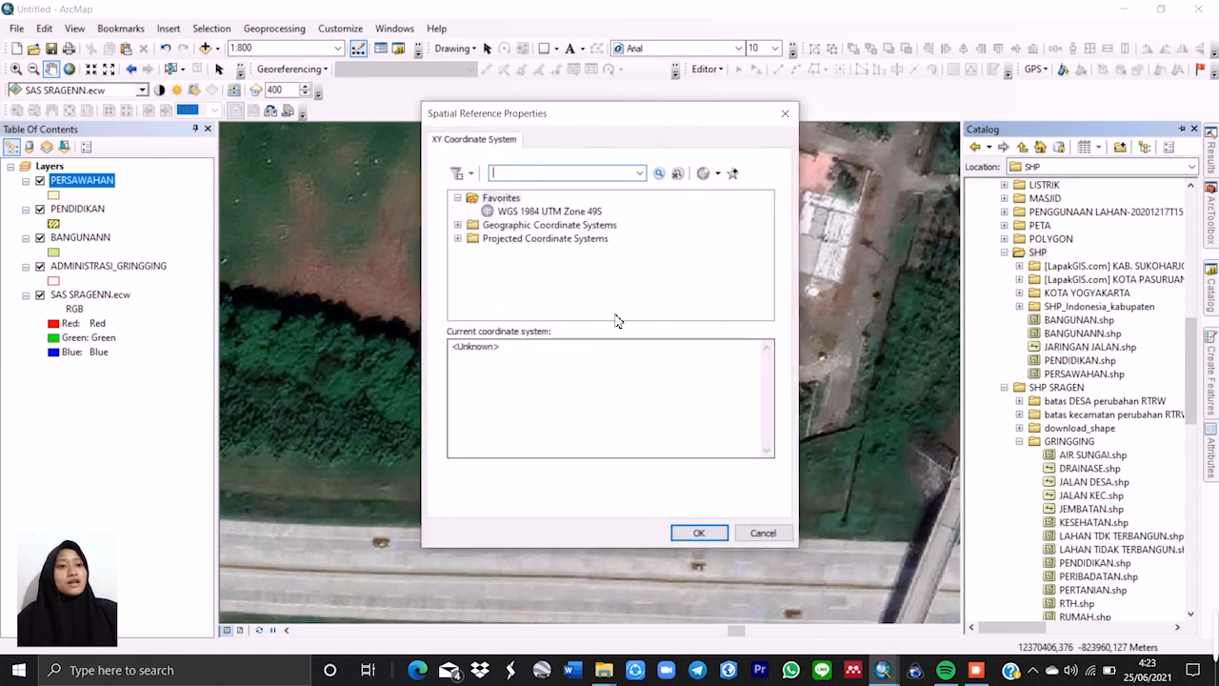
pyautogui.click(551, 212)
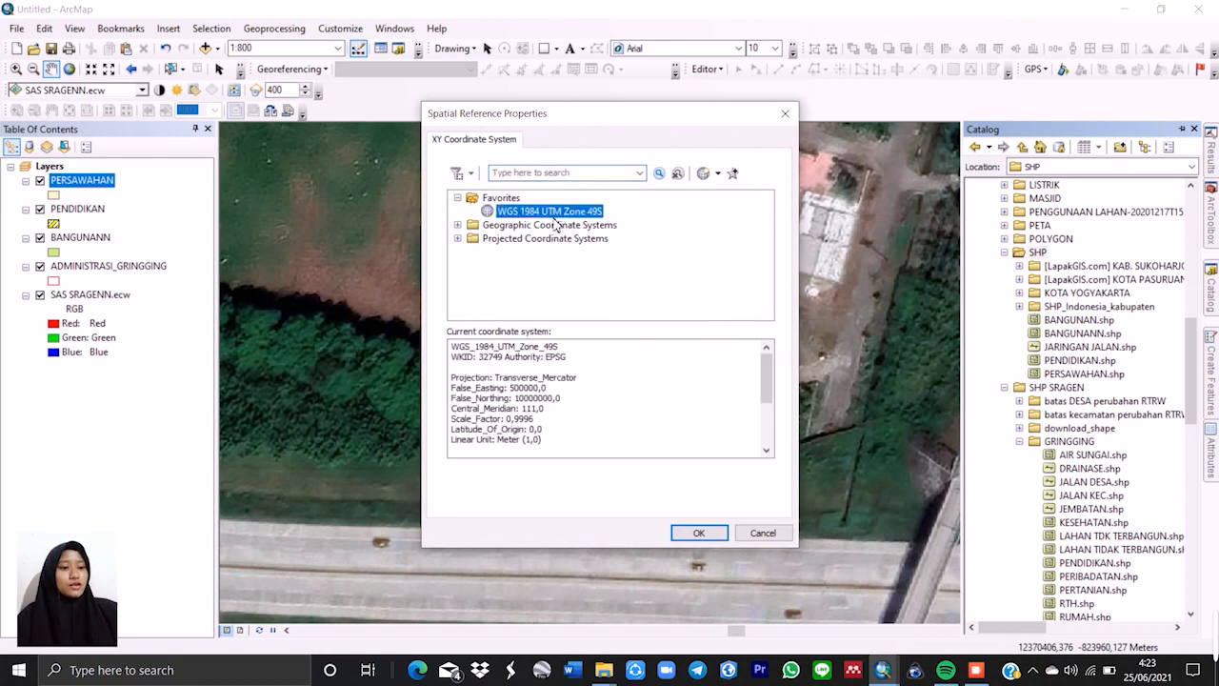
pyautogui.click(713, 532)
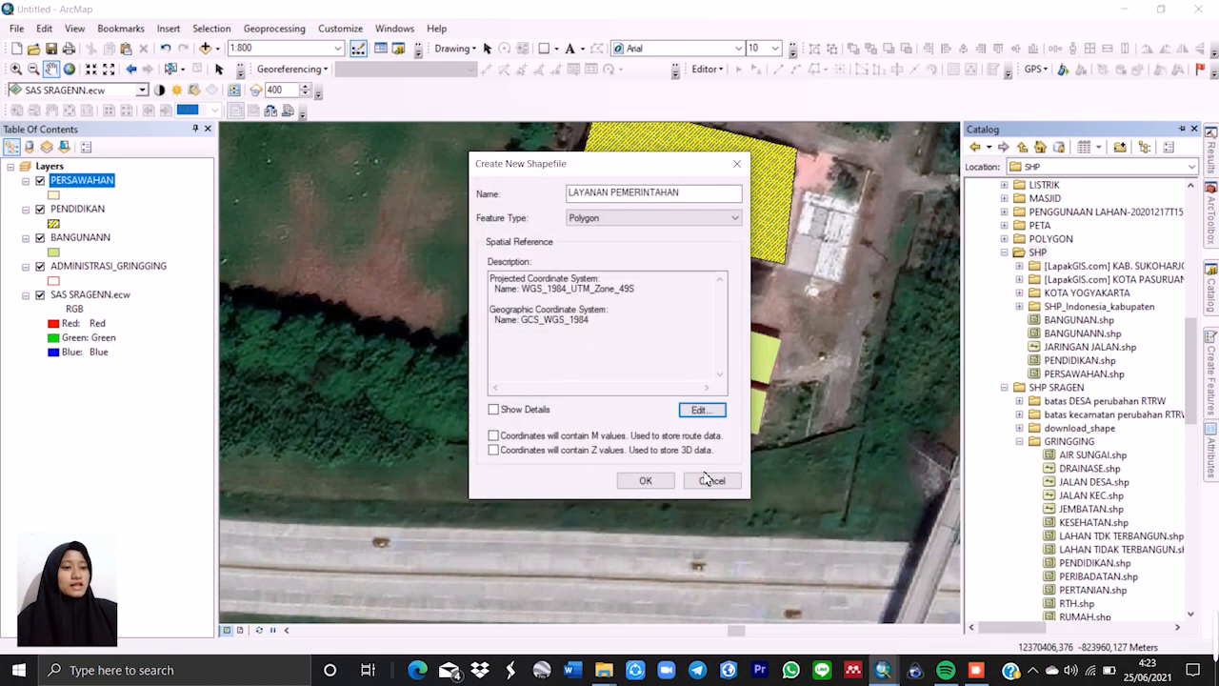
pyautogui.click(644, 482)
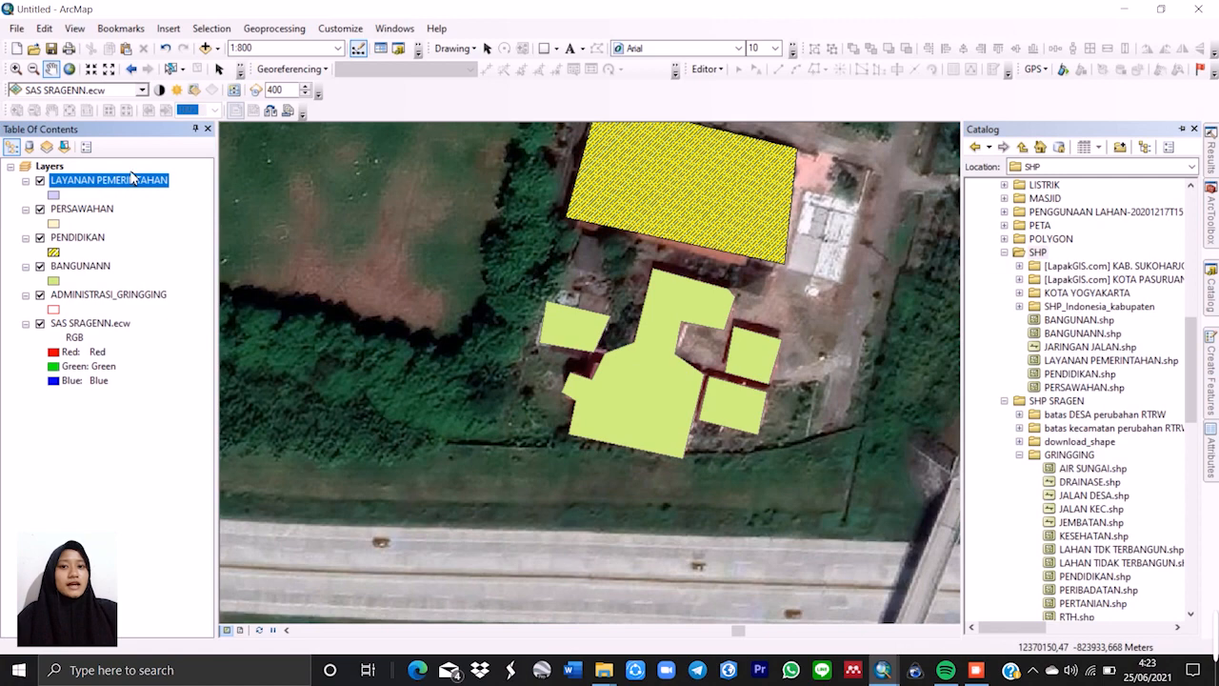
# Start an edit session on the LAYANAN PEMERINTAHAN layer despite the spatial reference warnings and activate its polygon template.
pyautogui.rightClick(139, 181)
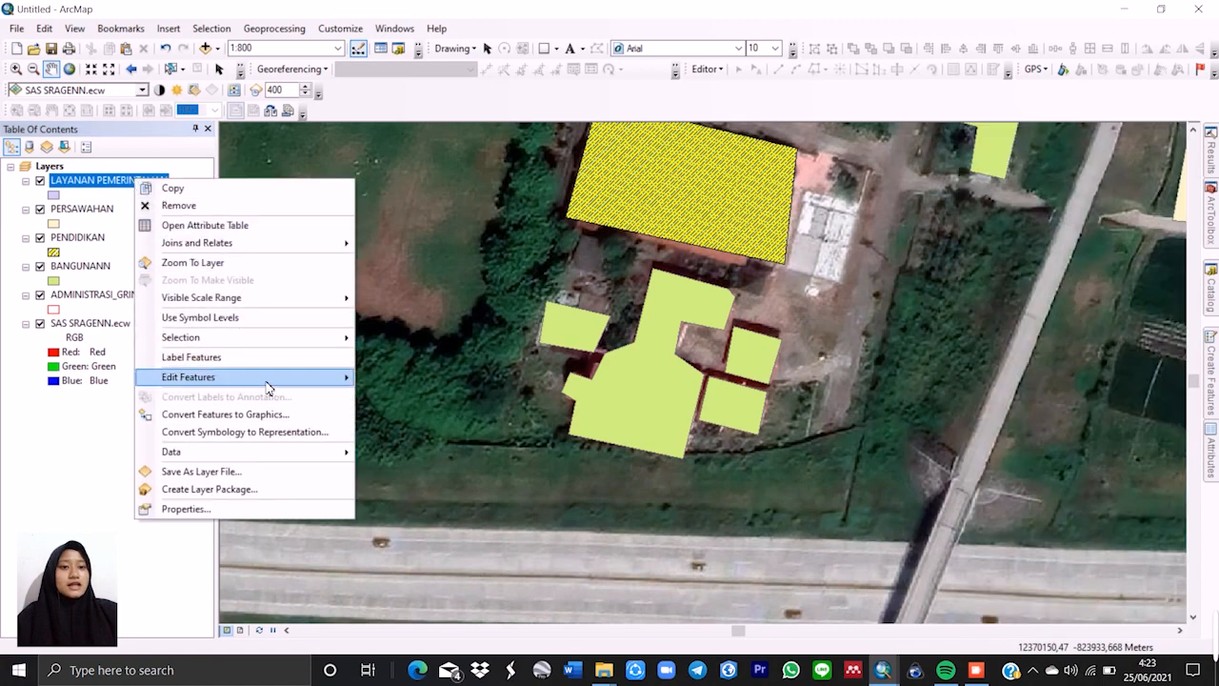
pyautogui.moveTo(297, 383)
pyautogui.click(370, 381)
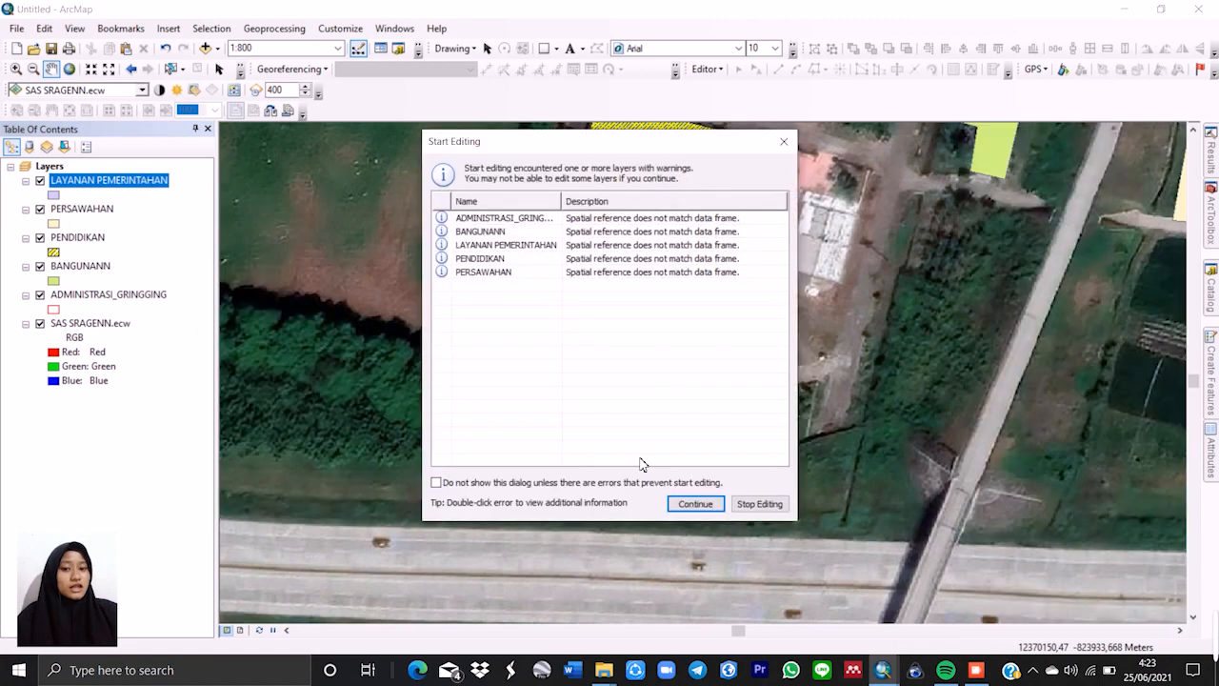
pyautogui.click(695, 504)
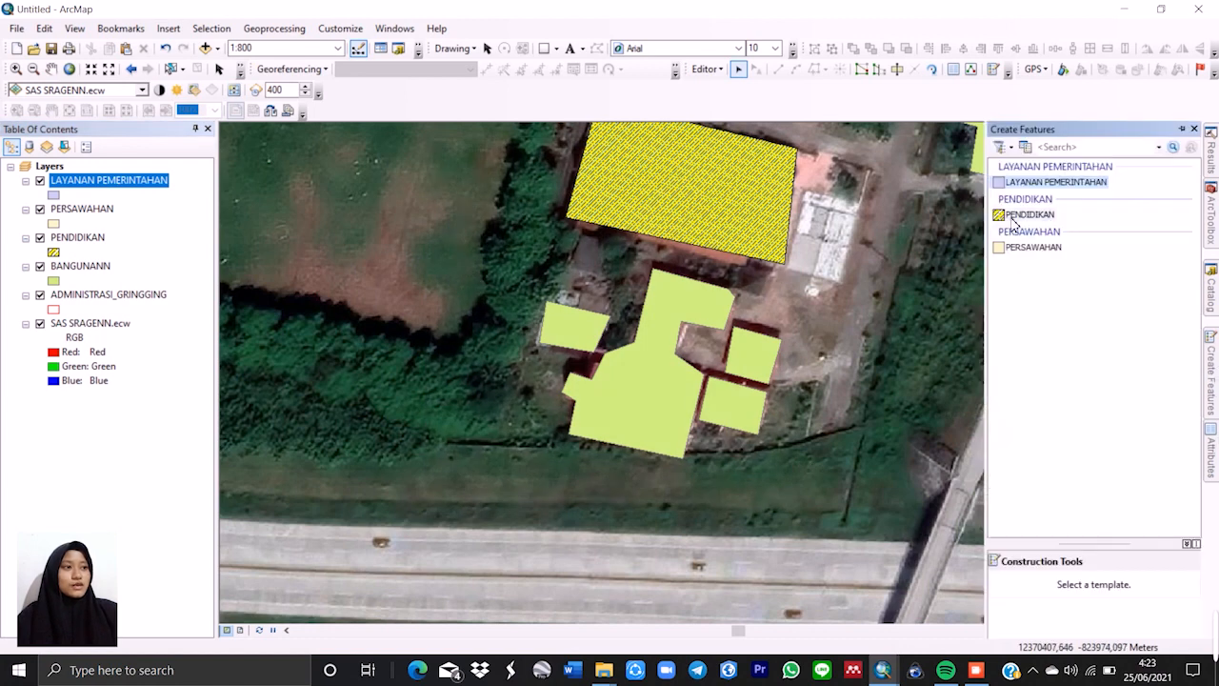
pyautogui.click(1022, 183)
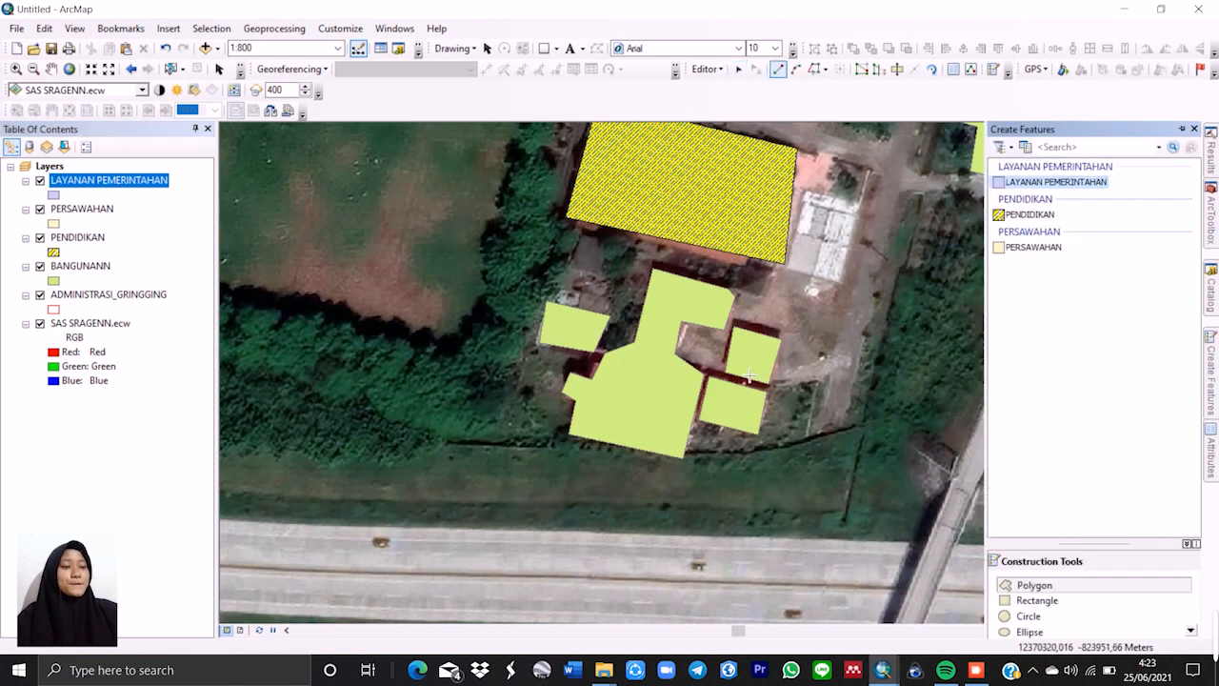
# Digitize the large irregular building south of the PENDIDIKAN polygon as a LAYANAN PEMERINTAHAN polygon, tracing its BANGUNANN outline corner by corner.
pyautogui.scroll(-1, 700, 335)
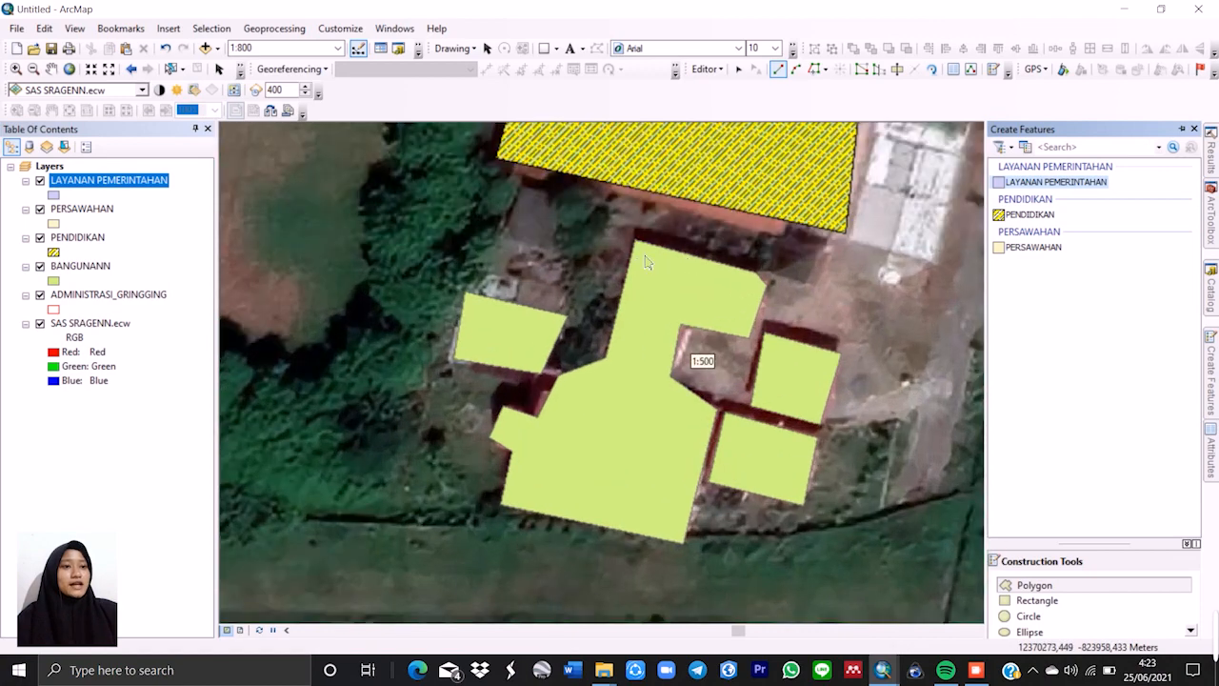
pyautogui.click(634, 240)
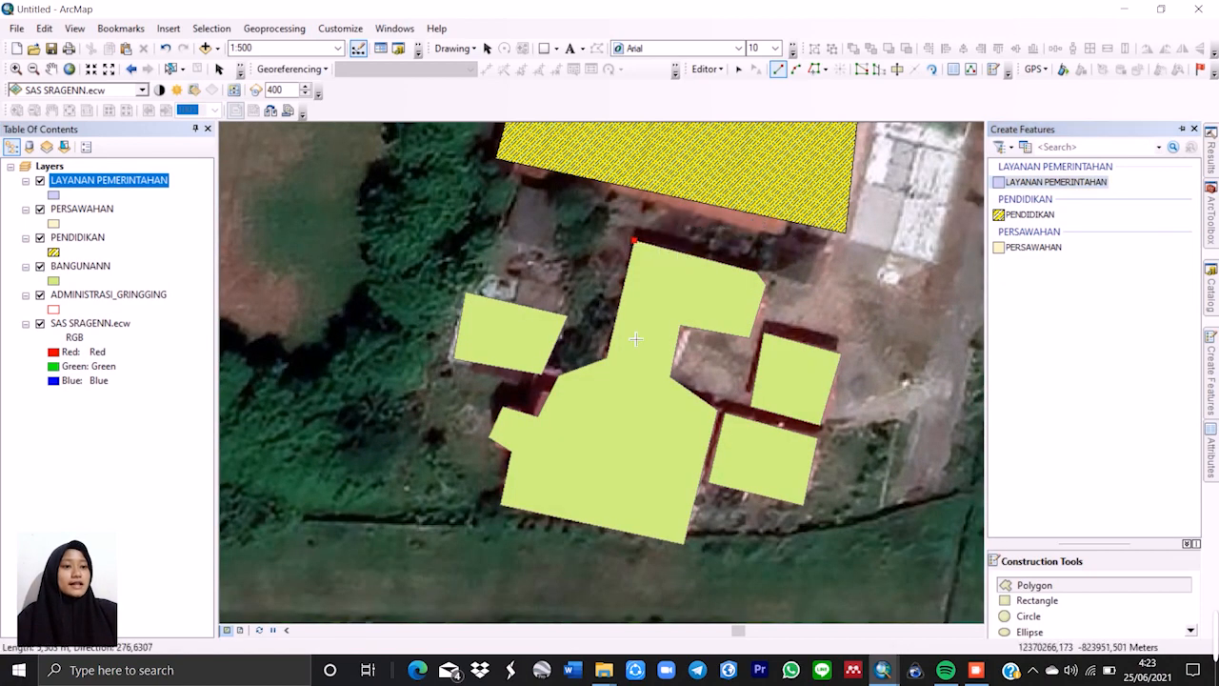
pyautogui.click(606, 358)
pyautogui.click(559, 374)
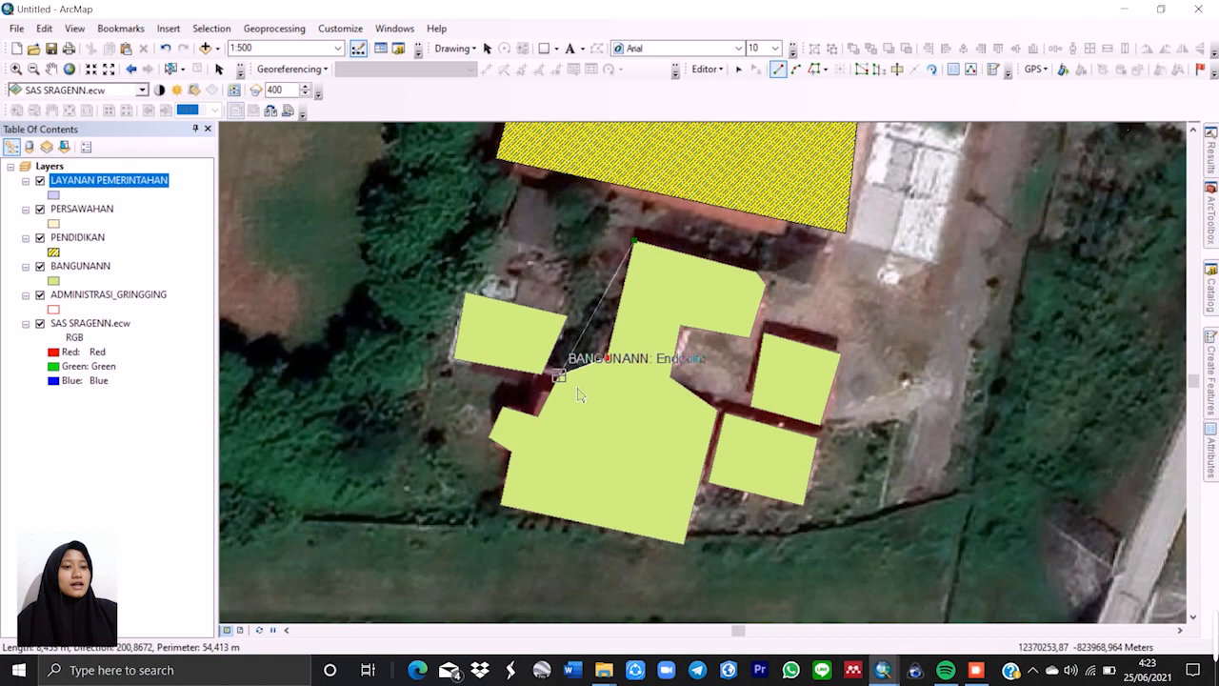
pyautogui.click(537, 416)
pyautogui.click(502, 407)
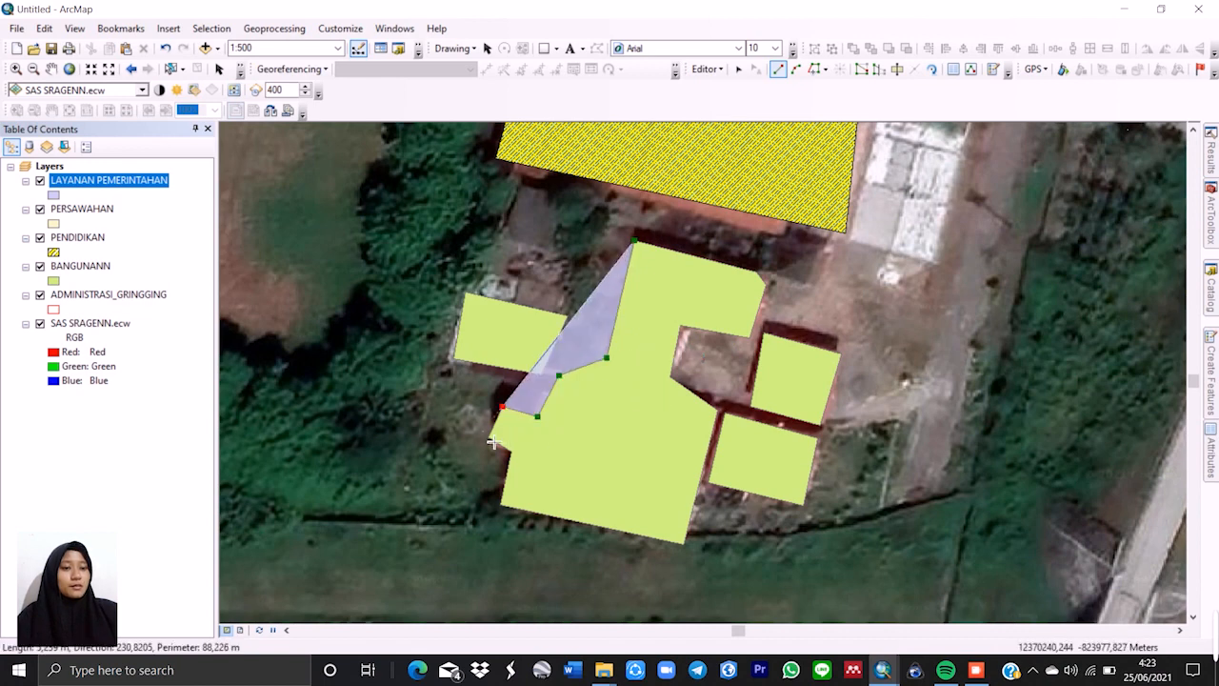
pyautogui.click(489, 437)
pyautogui.click(511, 451)
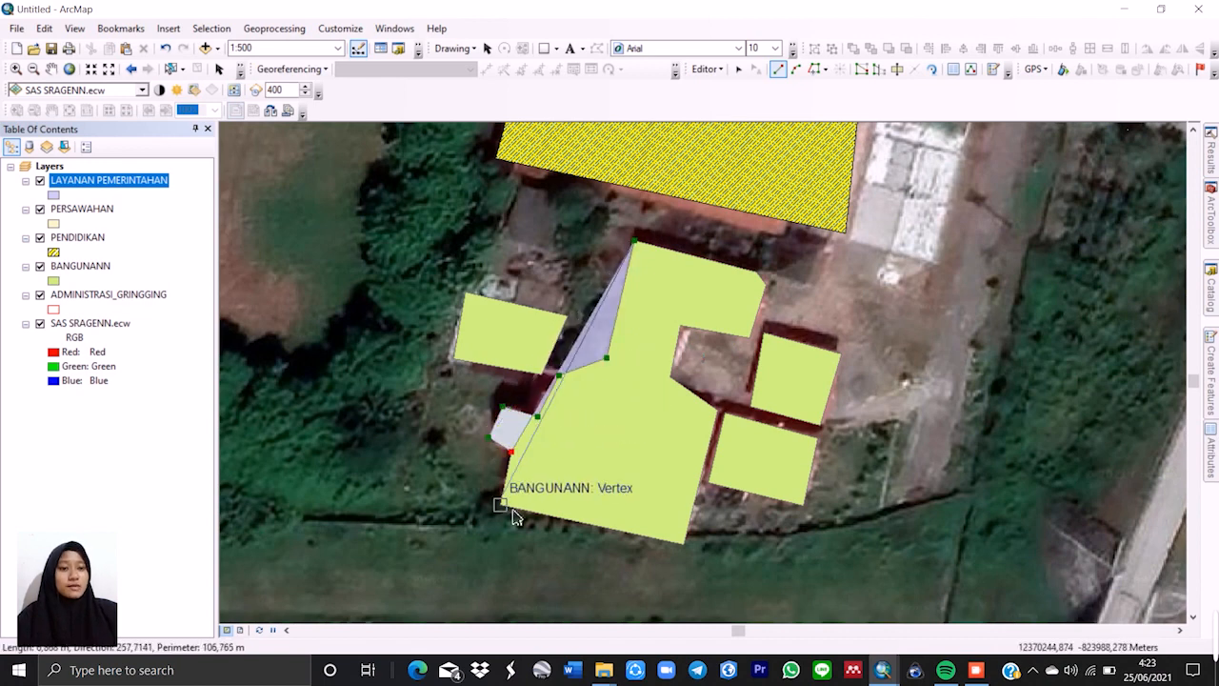
pyautogui.click(500, 505)
pyautogui.click(684, 544)
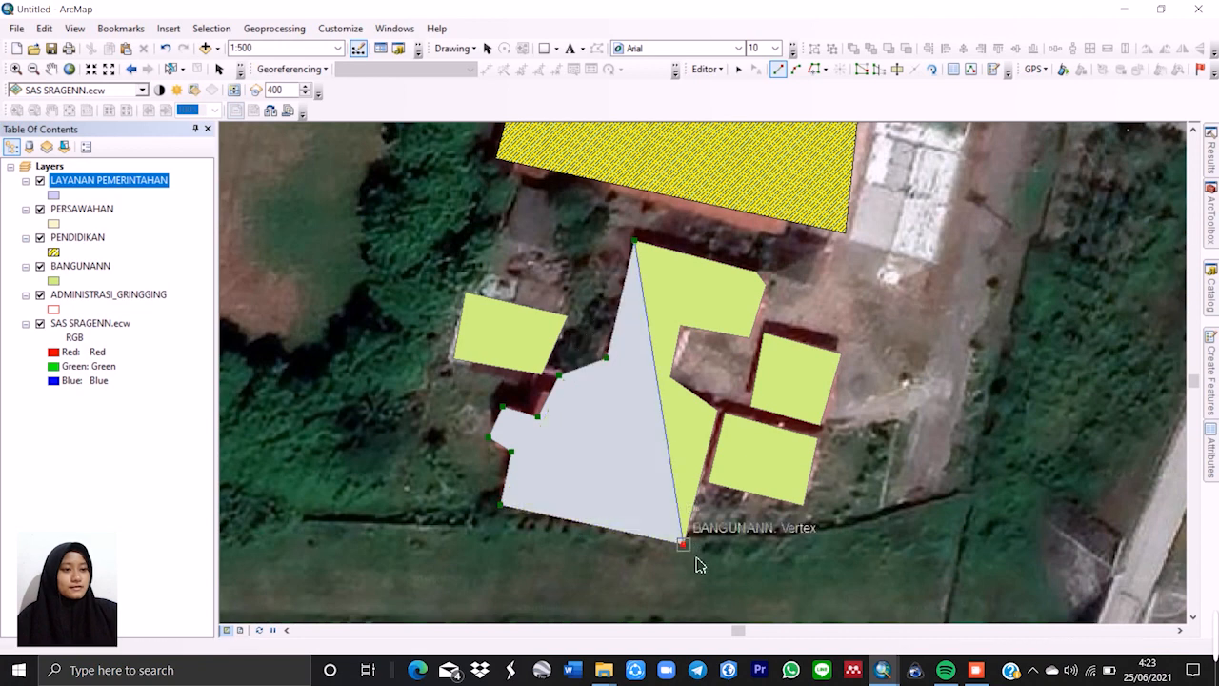
pyautogui.click(729, 427)
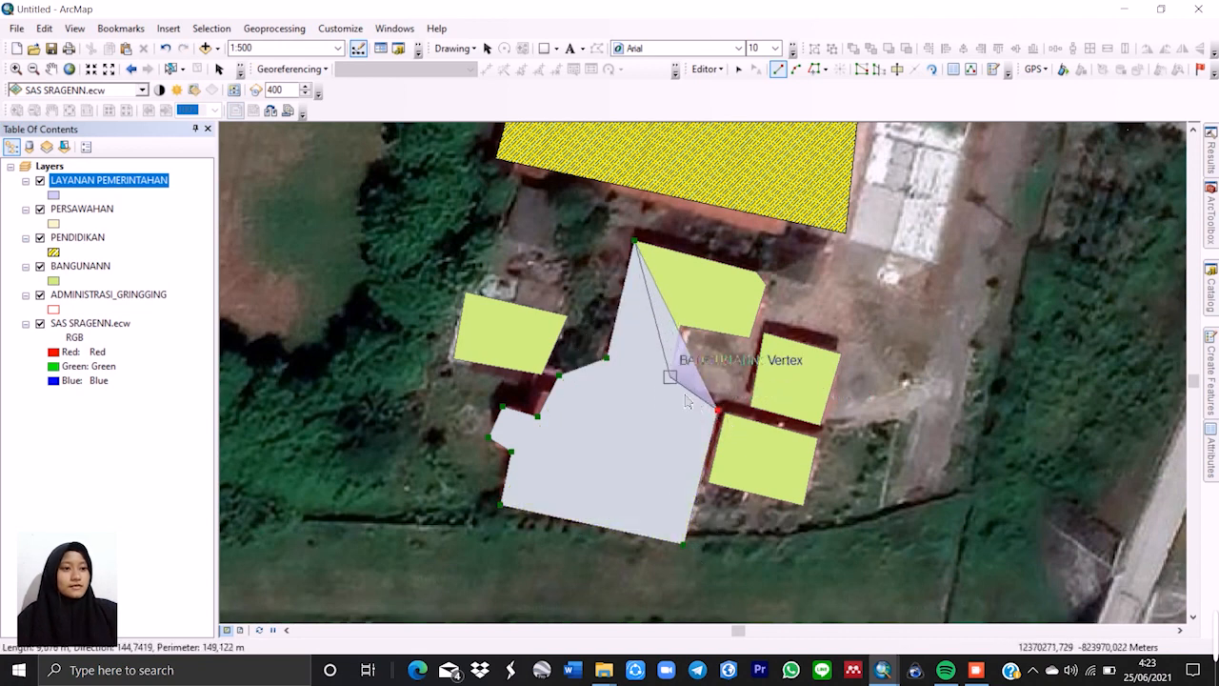
pyautogui.click(670, 376)
pyautogui.click(680, 326)
pyautogui.click(750, 337)
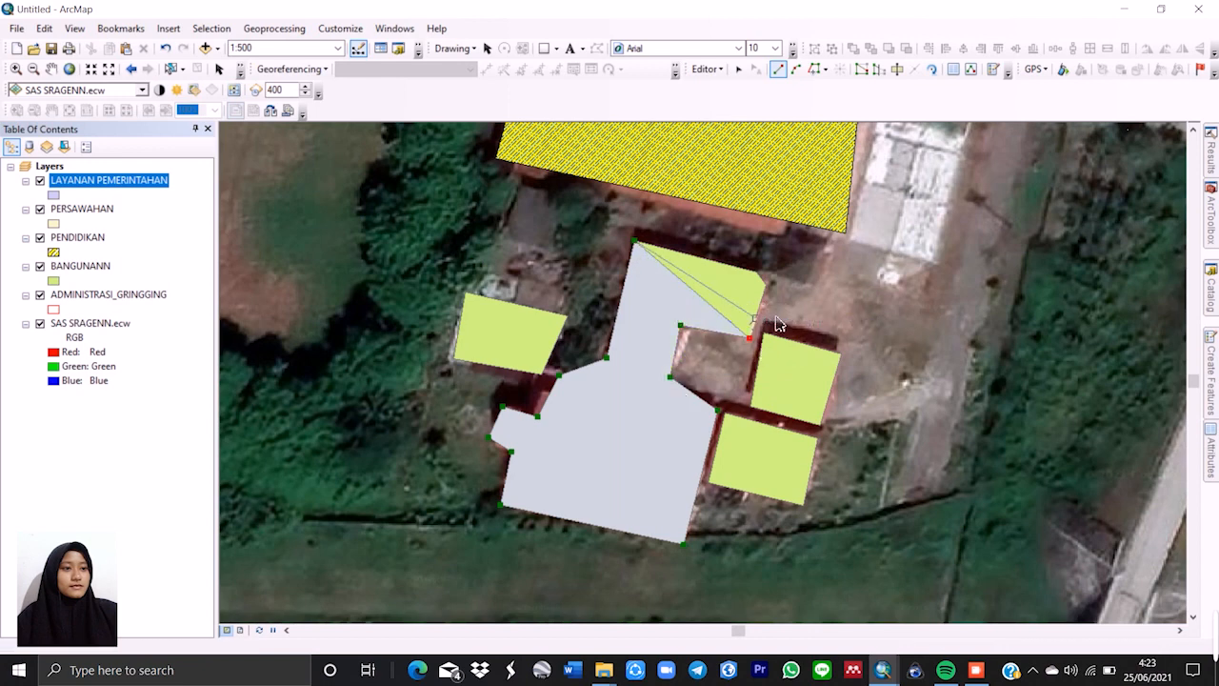
pyautogui.click(766, 283)
pyautogui.click(757, 273)
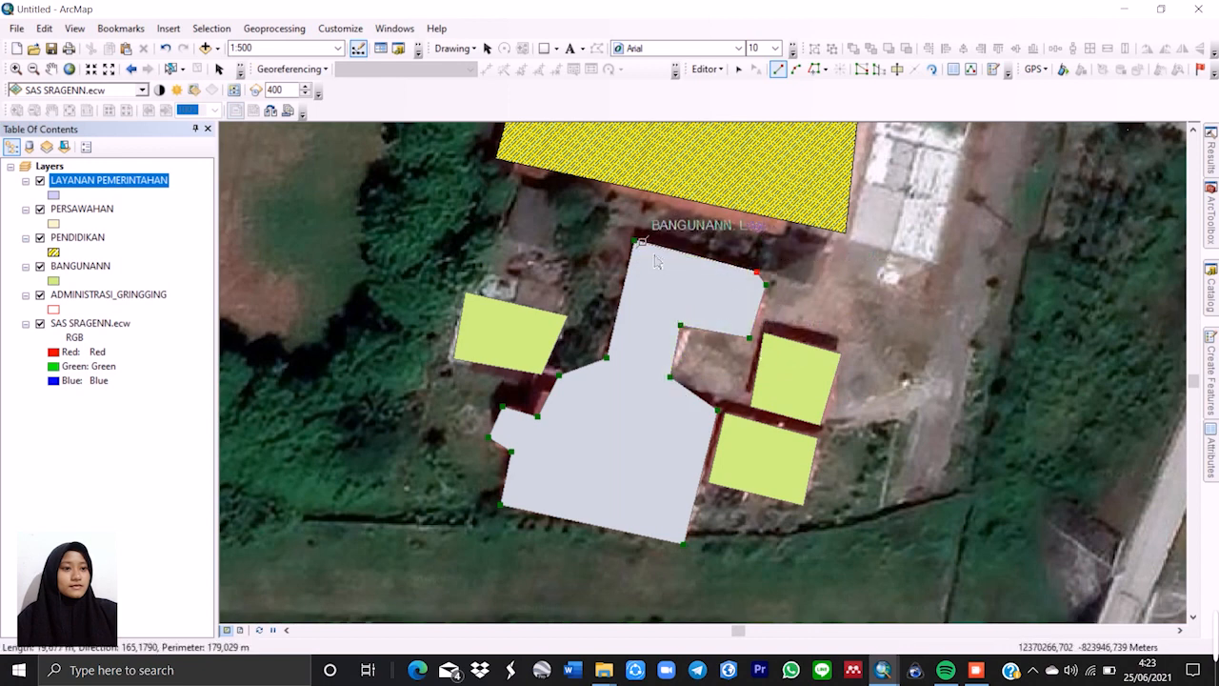
pyautogui.doubleClick(655, 263)
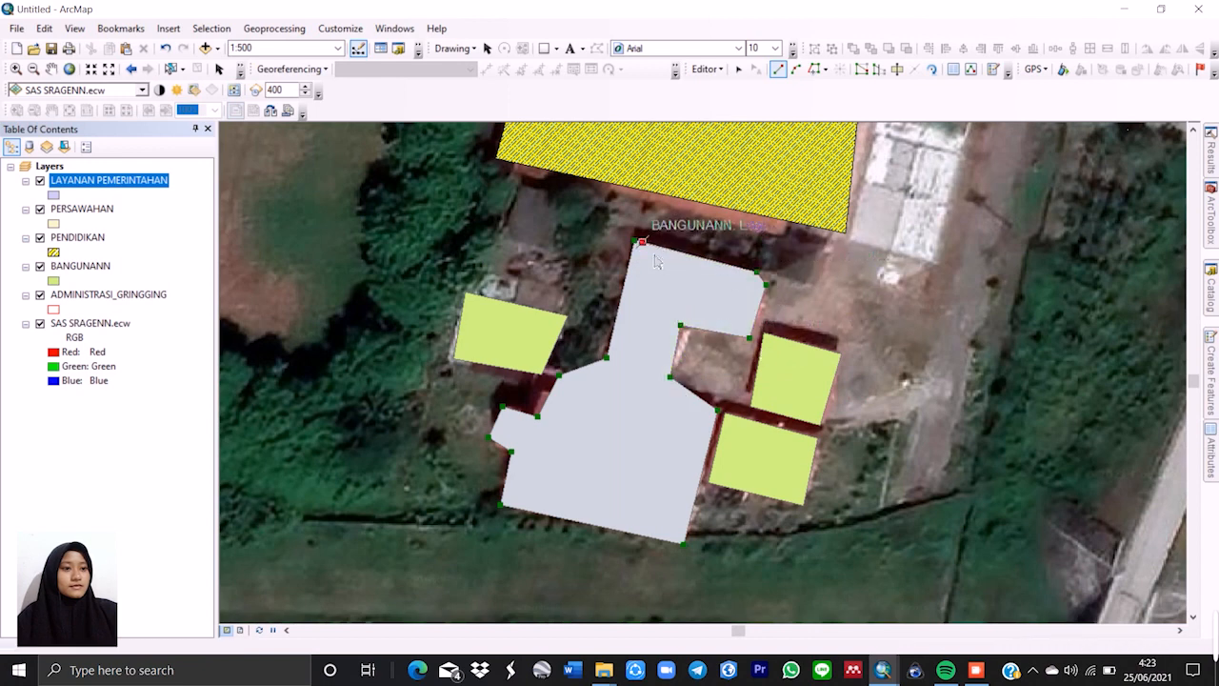
# Digitize the small rectangular building just southeast of the large government building as a LAYANAN PEMERINTAHAN polygon along its BANGUNANN corners.
pyautogui.click(710, 484)
pyautogui.click(803, 505)
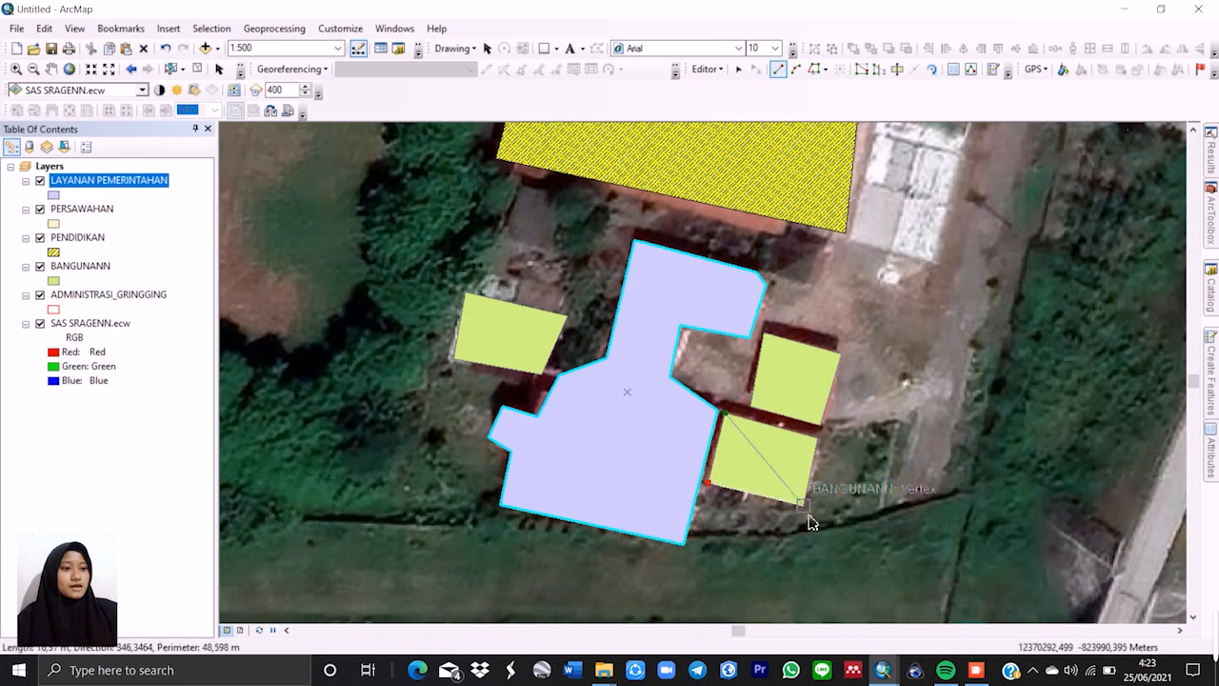
pyautogui.doubleClick(817, 436)
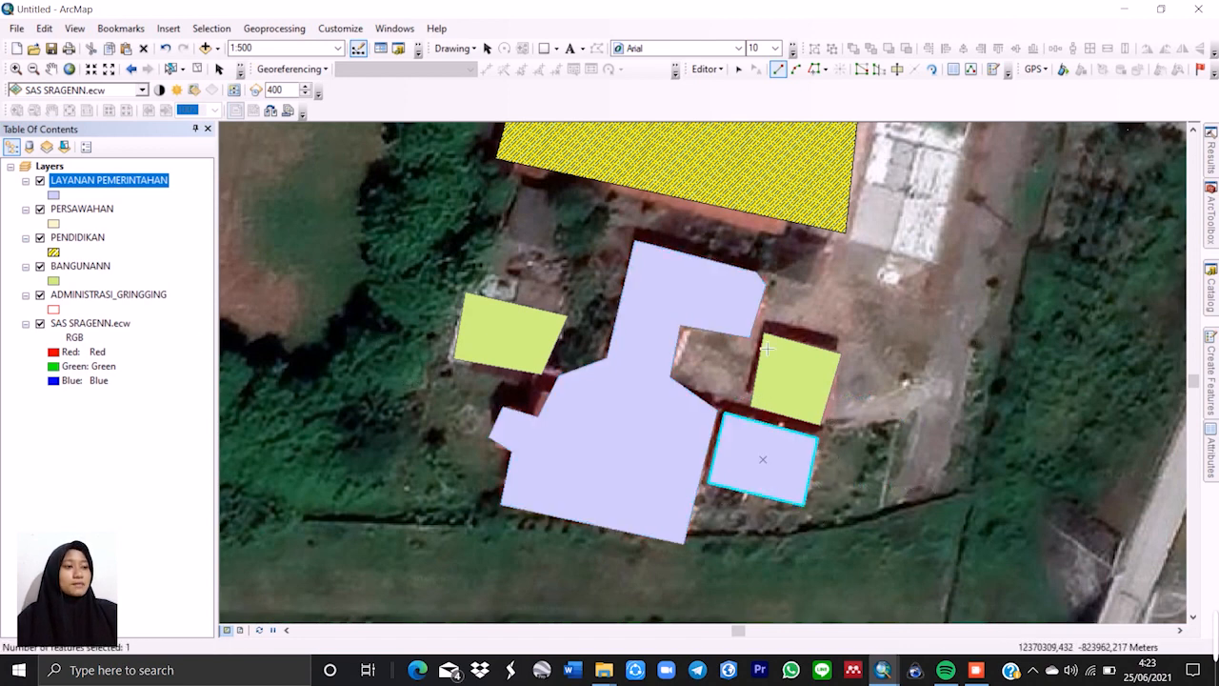
# Digitize the isolated L-shaped building northeast of the PENDIDIKAN polygon, beside the road, as a LAYANAN PEMERINTAHAN polygon snapped to its BANGUNANN vertices.
pyautogui.scroll(-3, 767, 349)
pyautogui.scroll(-4, 903, 305)
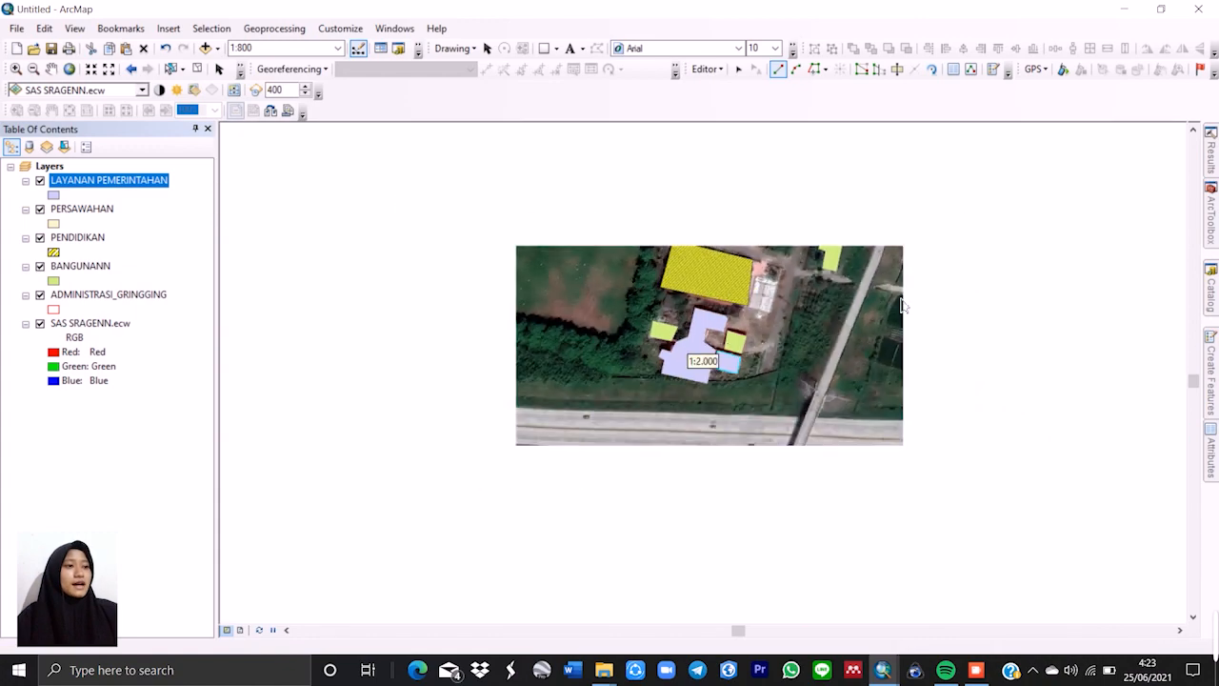
pyautogui.scroll(4, 832, 231)
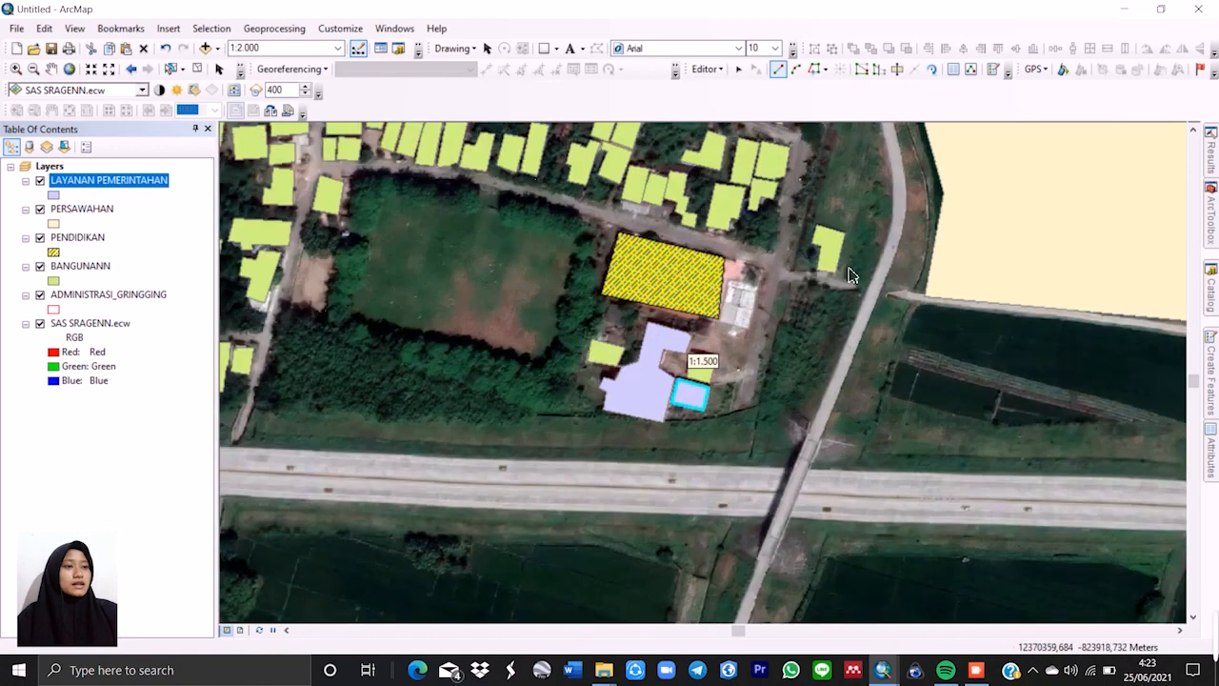
pyautogui.scroll(2, 843, 252)
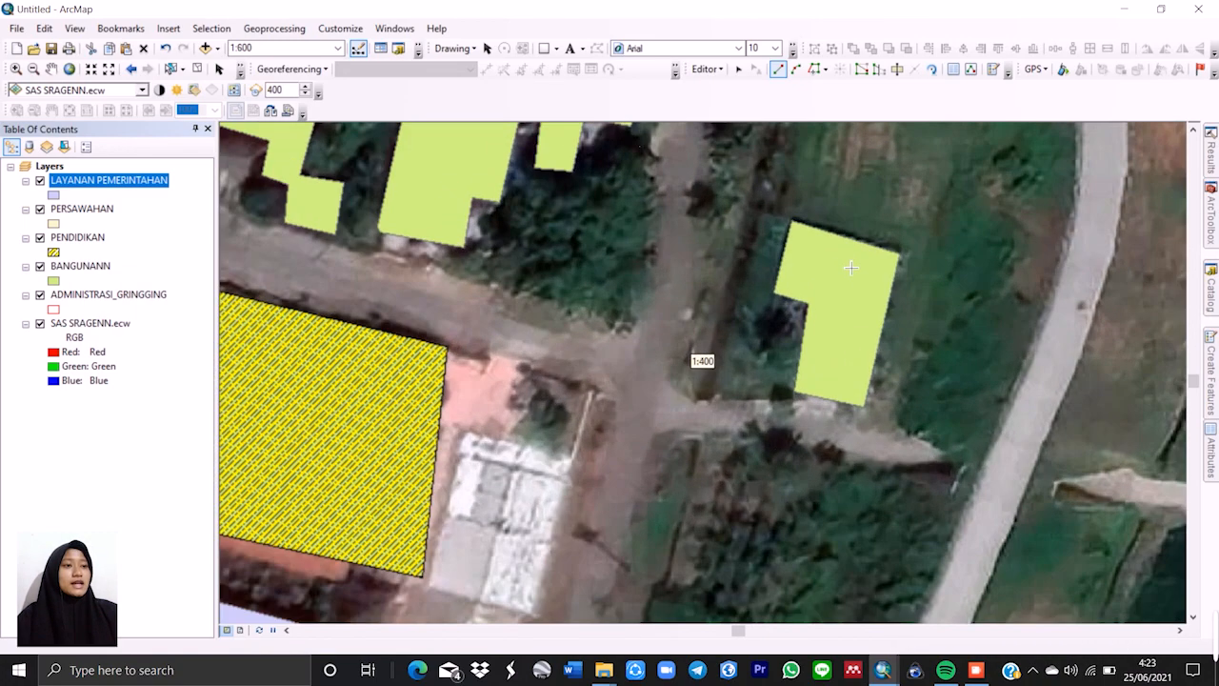
pyautogui.scroll(1, 825, 228)
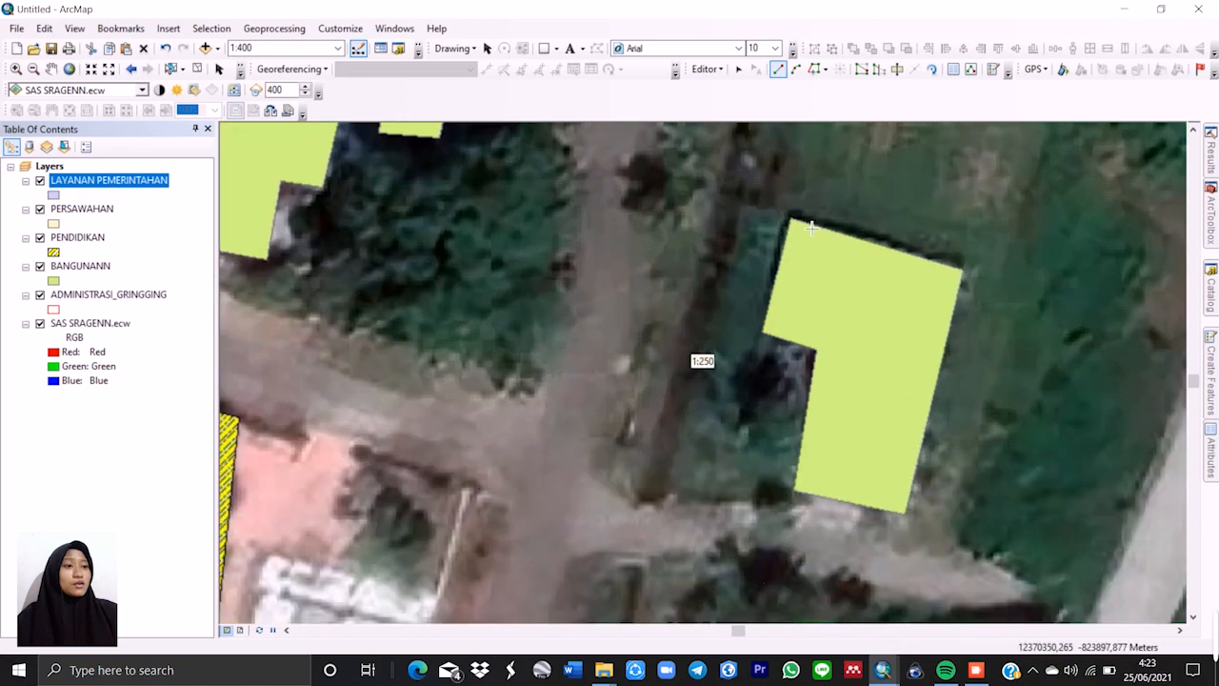
pyautogui.click(803, 231)
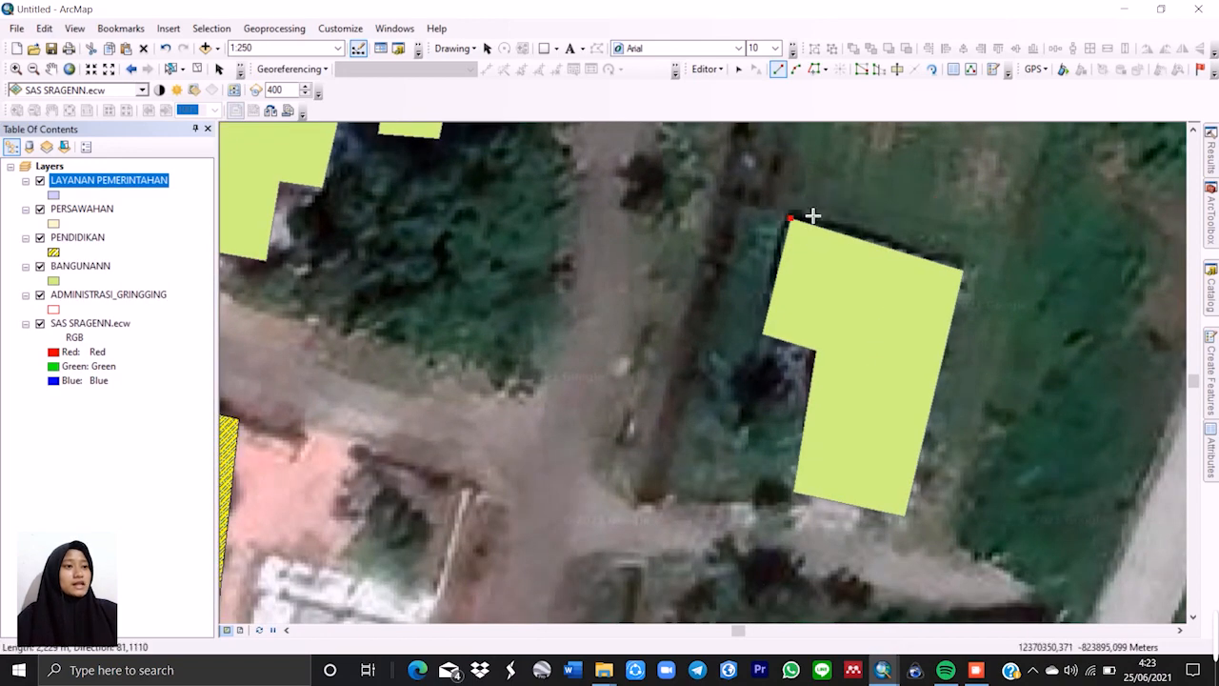
pyautogui.click(972, 276)
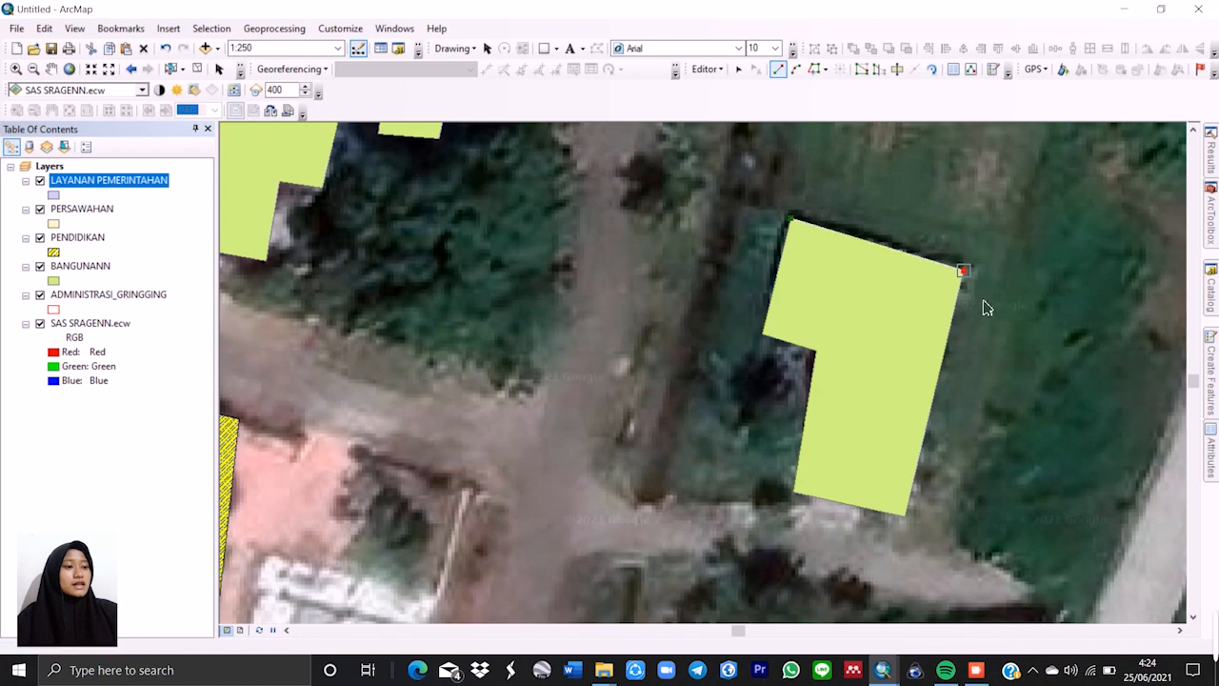
pyautogui.click(906, 514)
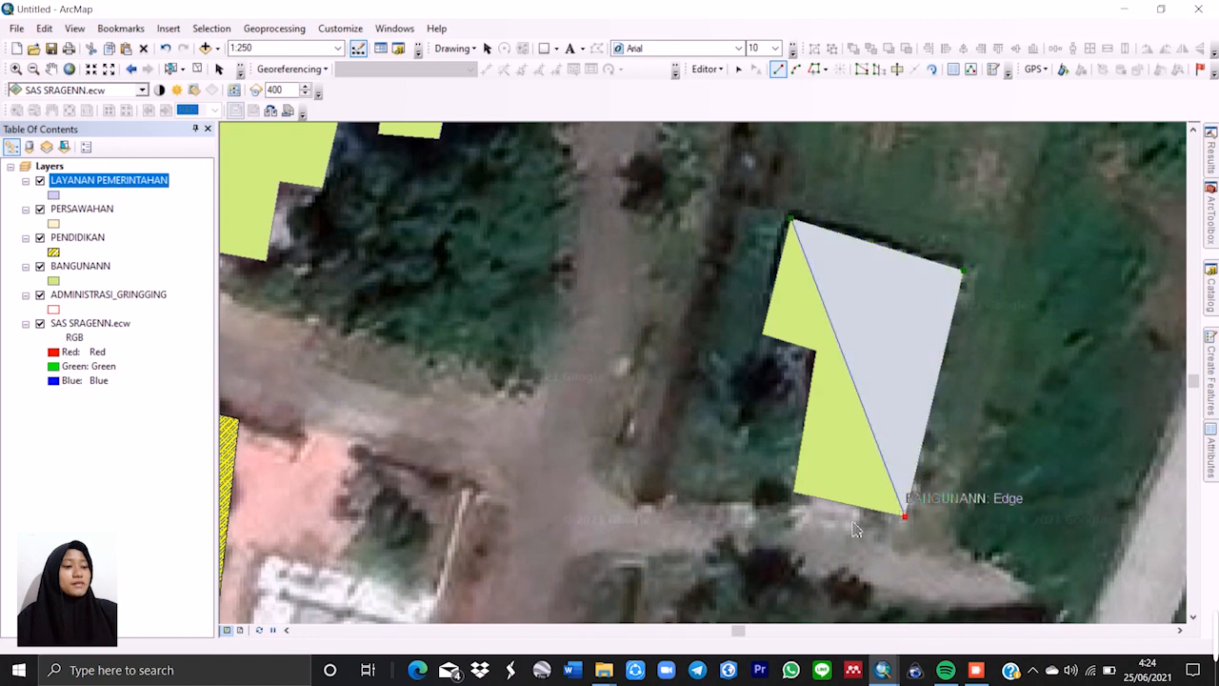
pyautogui.click(803, 511)
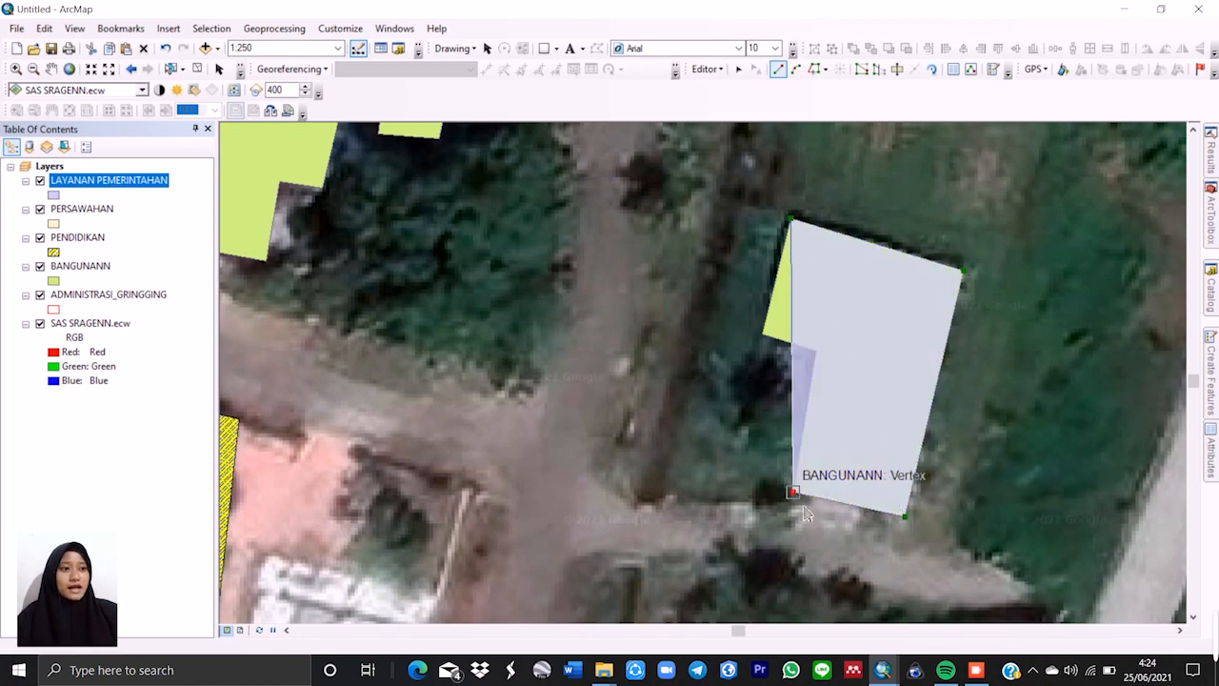
pyautogui.click(829, 360)
pyautogui.doubleClick(775, 349)
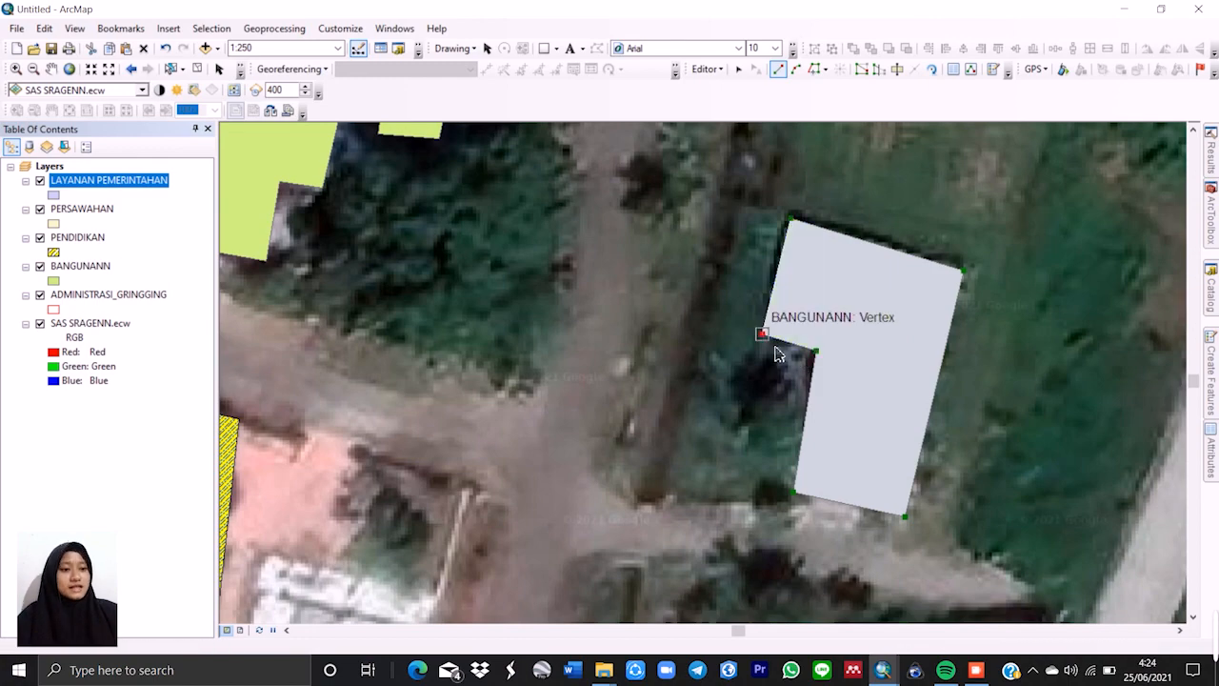
# Digitize the tiny square building at the road junction on the southern settlement's southeast edge as a LAYANAN PEMERINTAHAN polygon.
pyautogui.scroll(-5, 844, 355)
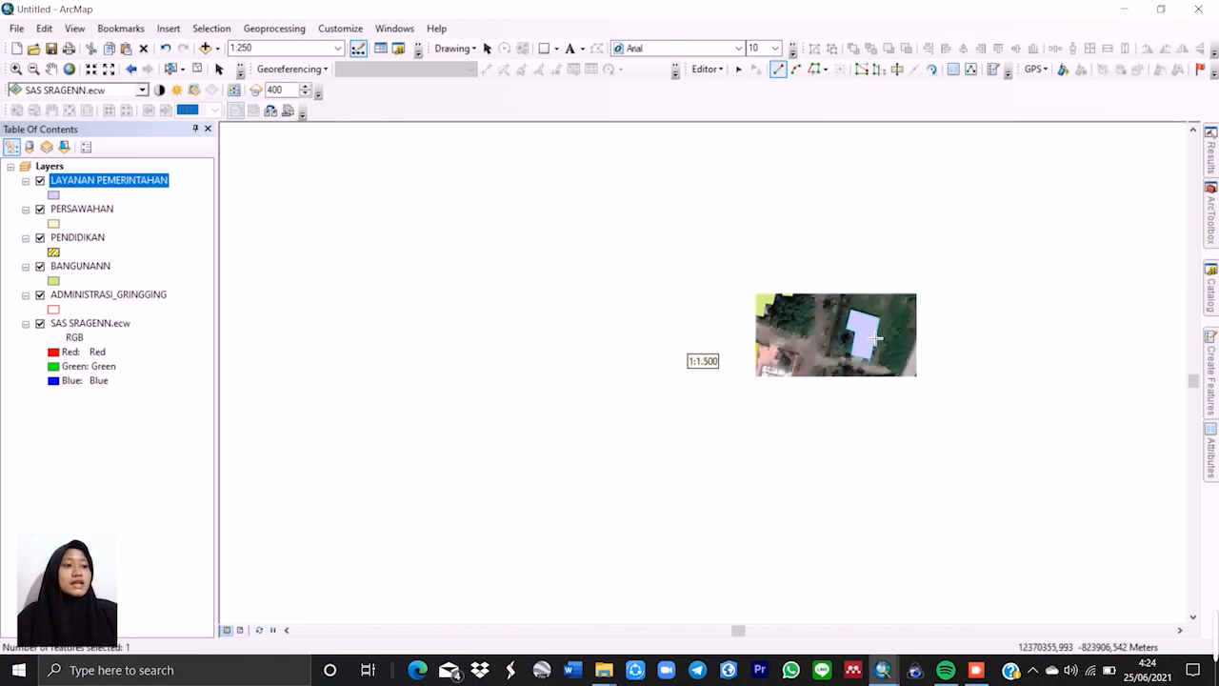
pyautogui.scroll(-1, 762, 363)
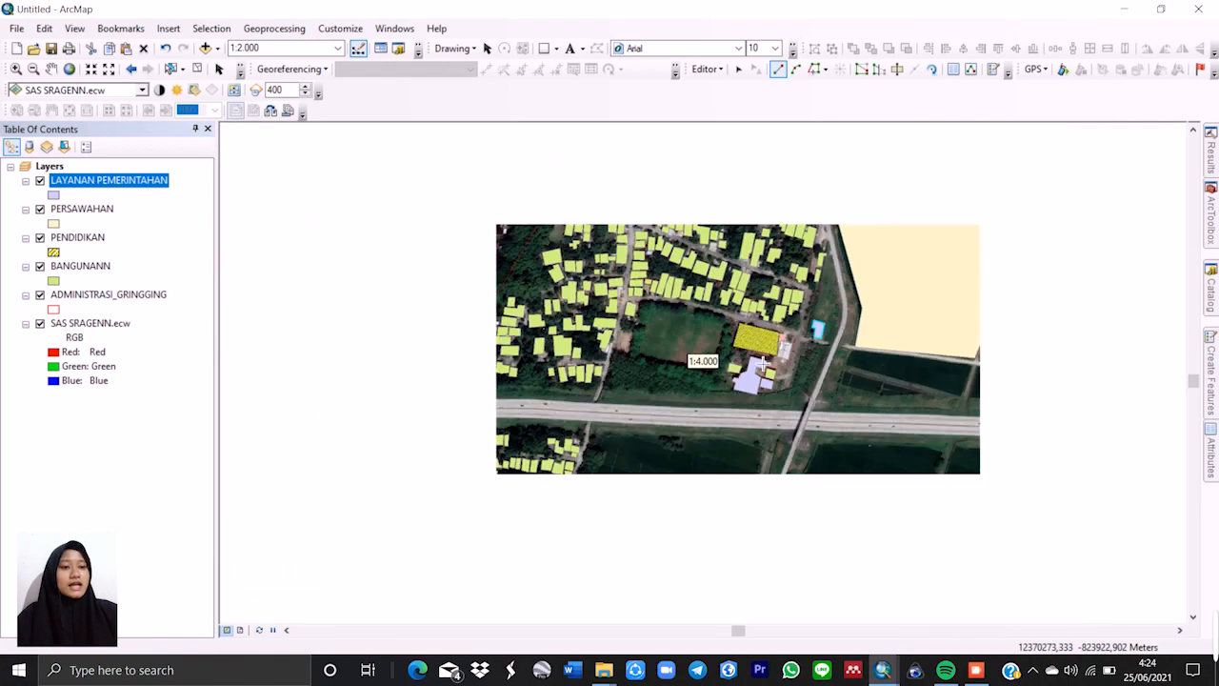
pyautogui.scroll(-2, 773, 356)
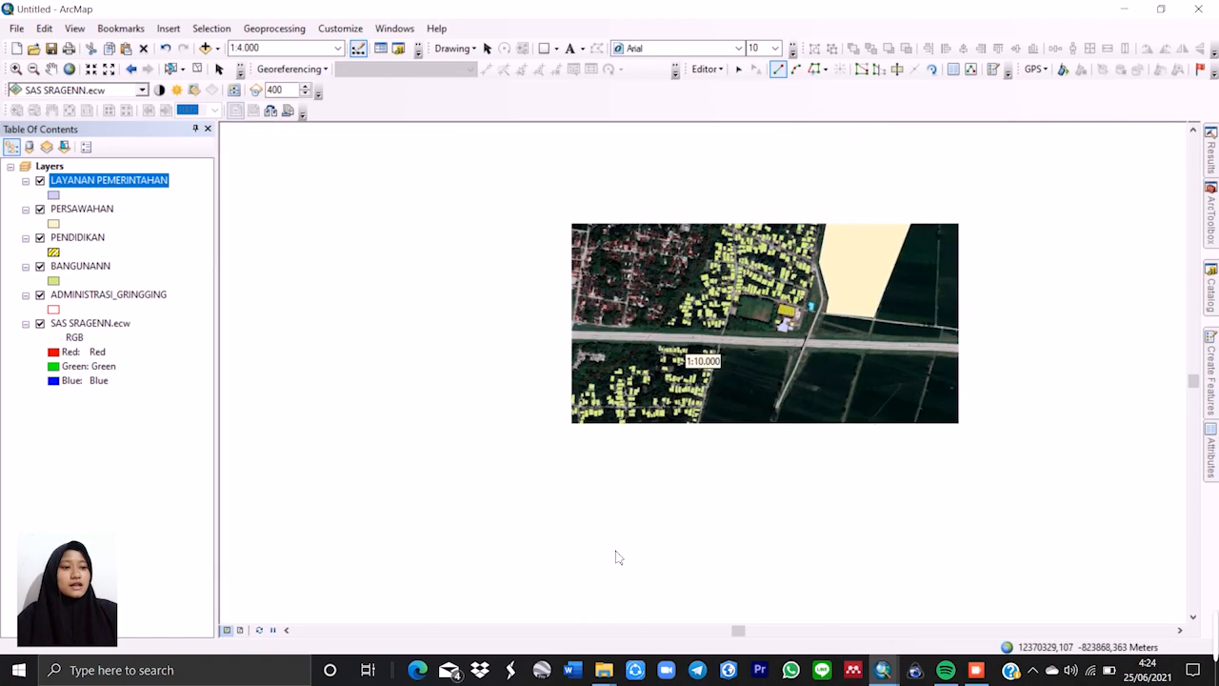
pyautogui.scroll(2, 688, 535)
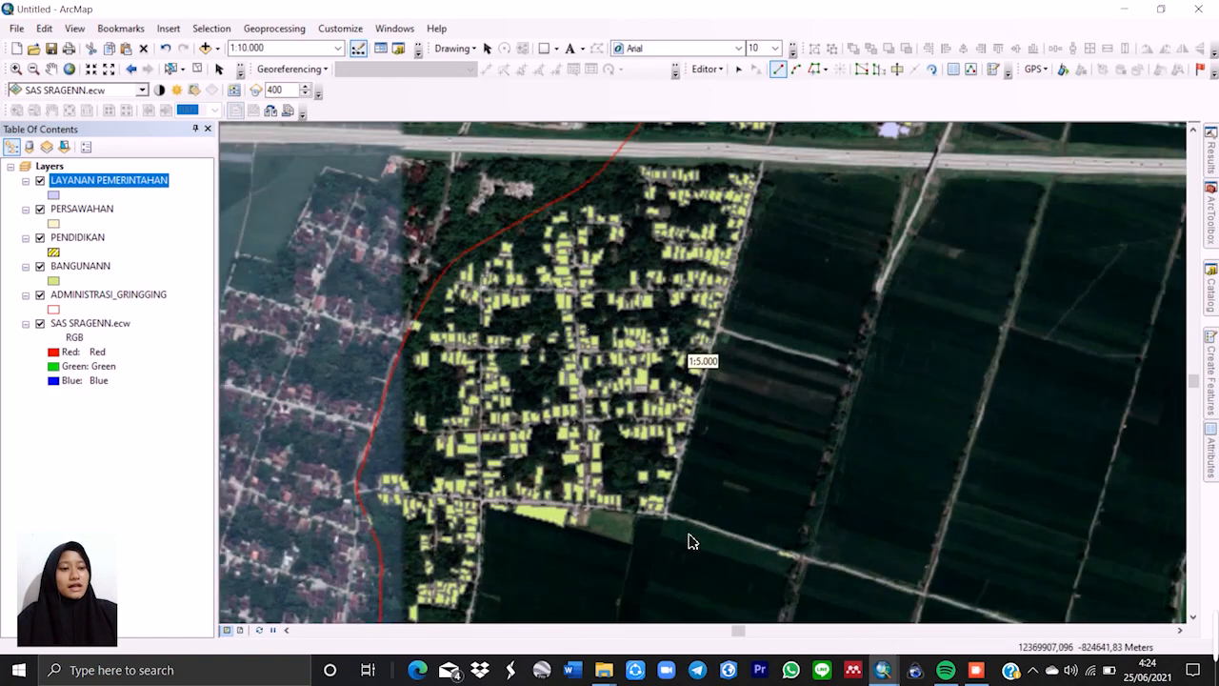
pyautogui.scroll(2, 673, 539)
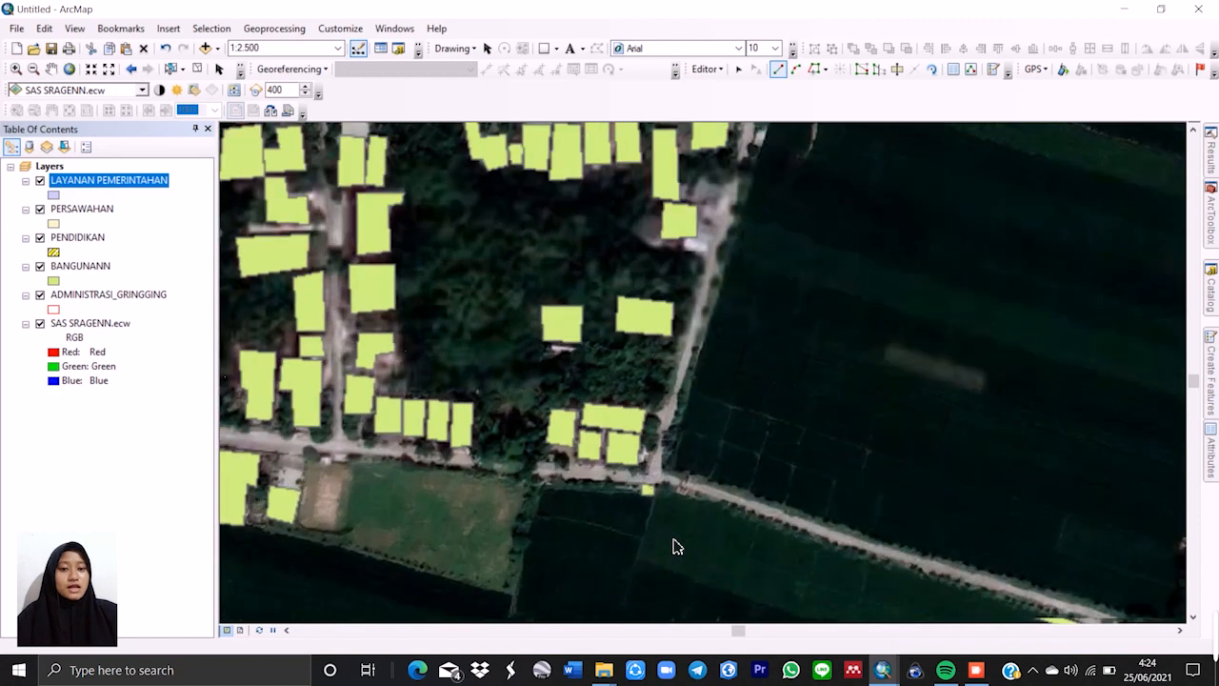
pyautogui.scroll(2, 645, 485)
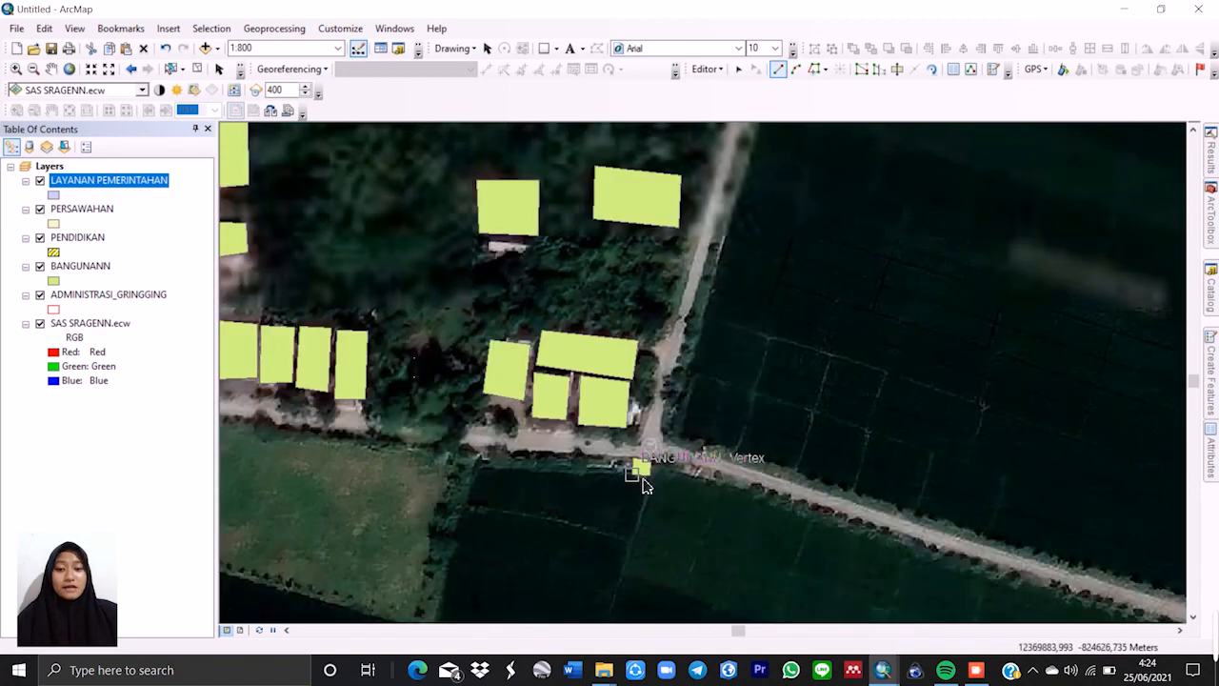
pyautogui.scroll(2, 645, 485)
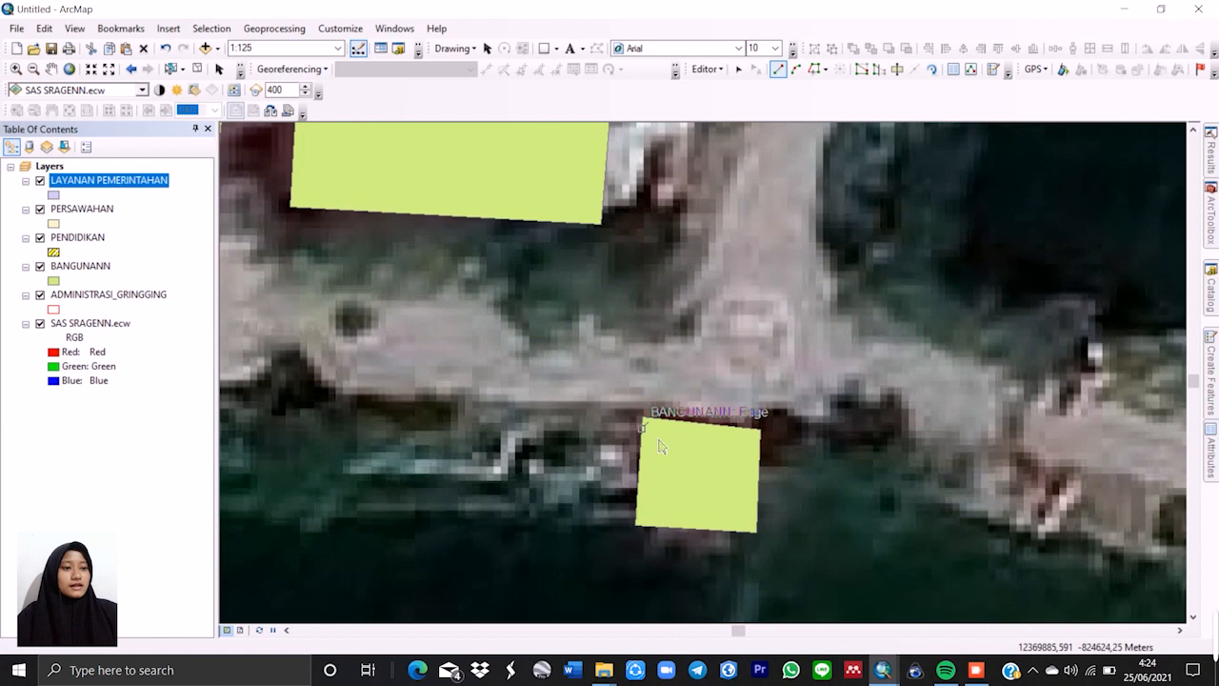
pyautogui.click(643, 419)
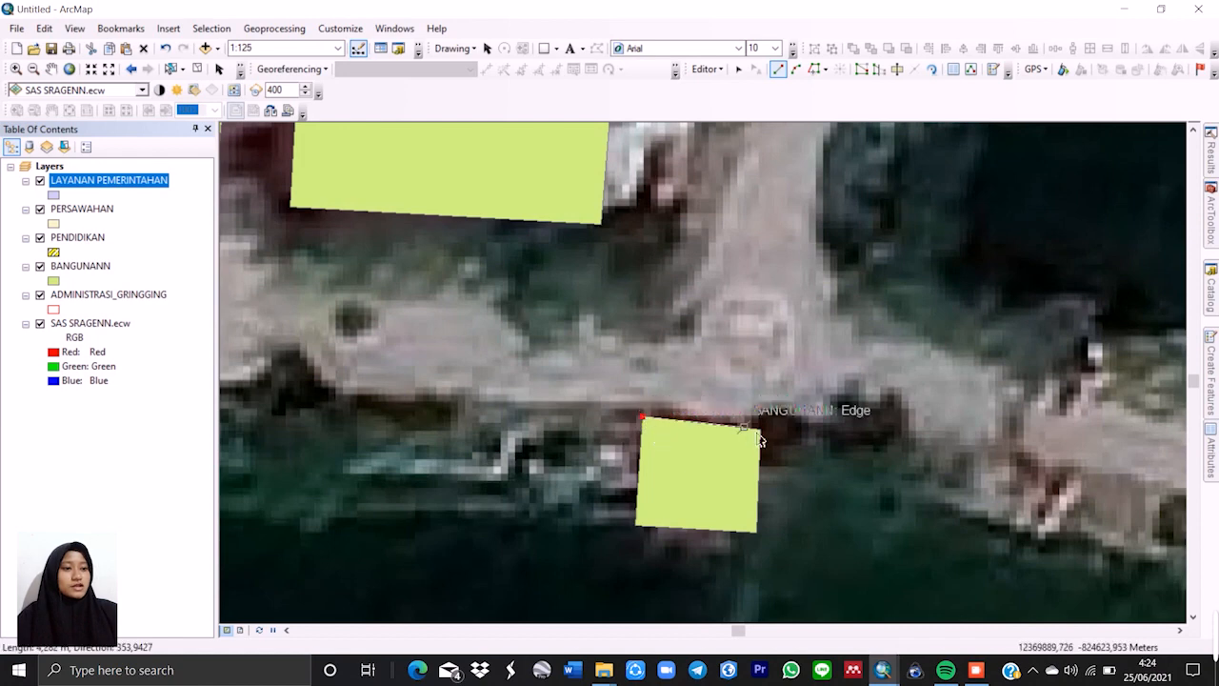
pyautogui.click(759, 430)
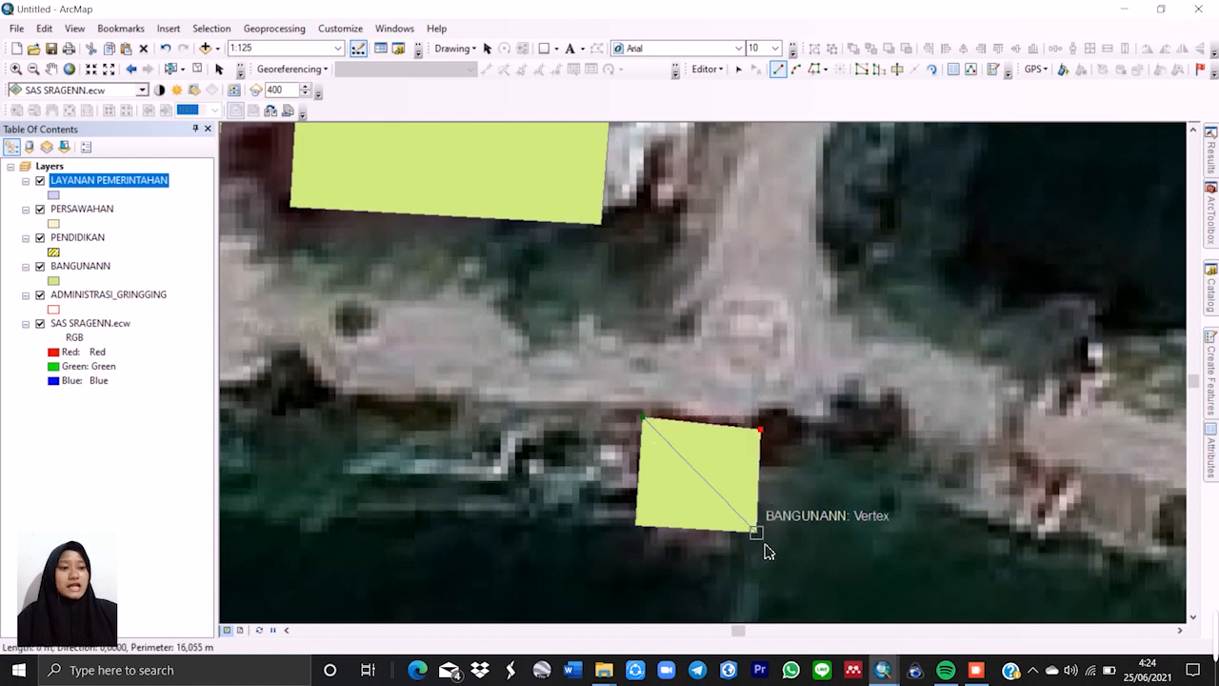
pyautogui.click(762, 544)
pyautogui.click(635, 524)
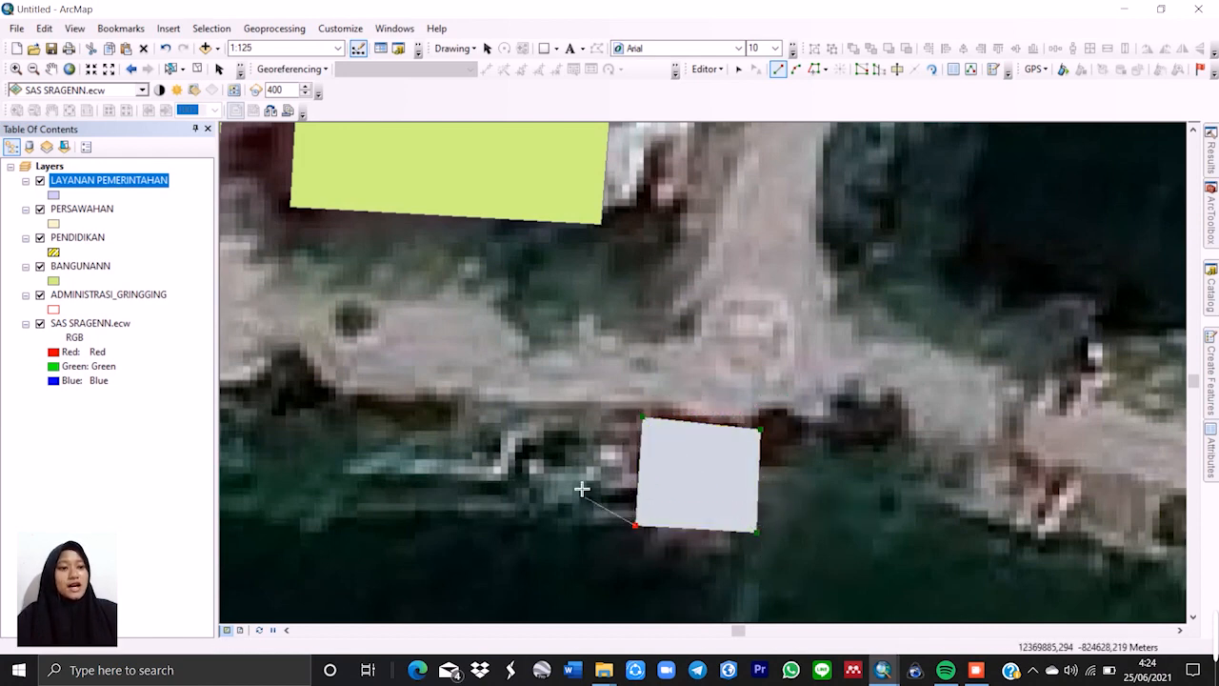
pyautogui.doubleClick(655, 498)
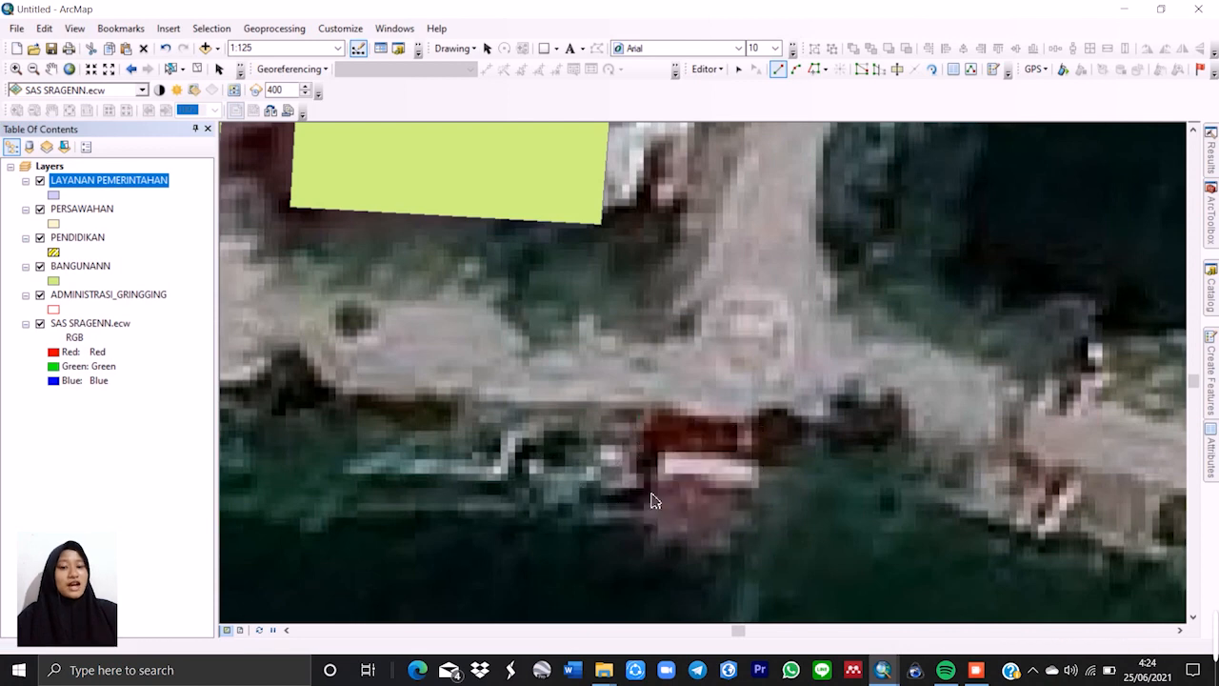
pyautogui.scroll(2, 621, 470)
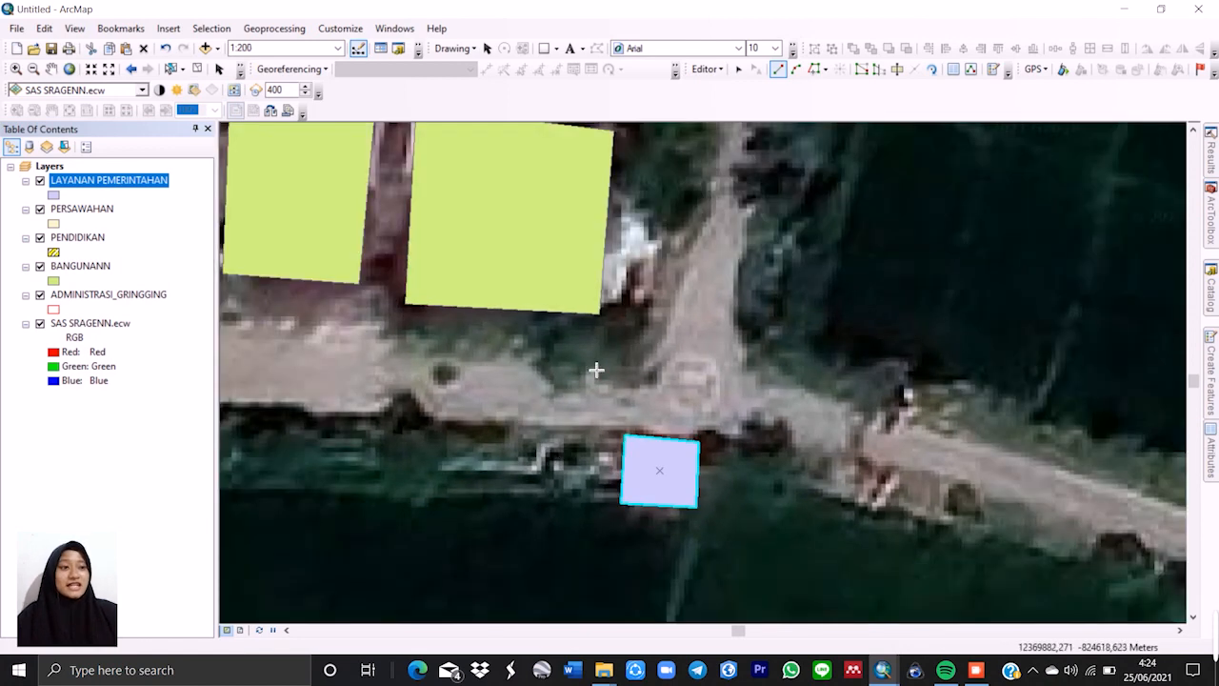
pyautogui.scroll(3, 657, 360)
pyautogui.scroll(2, 756, 390)
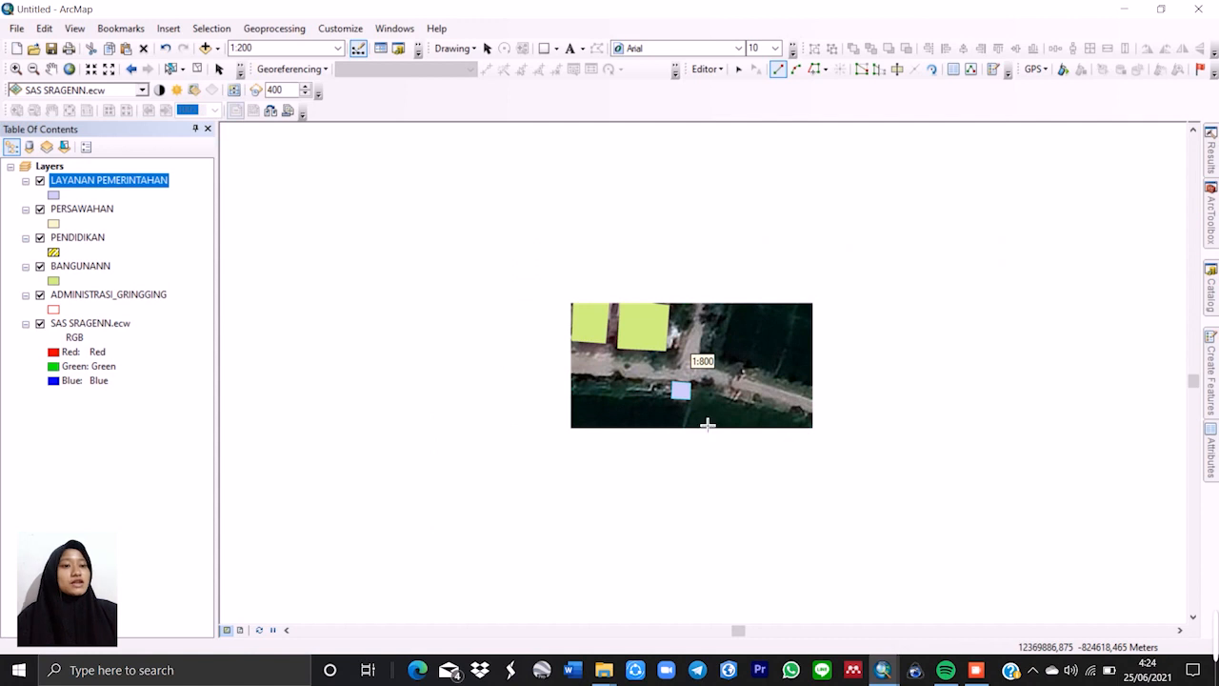
pyautogui.scroll(2, 651, 354)
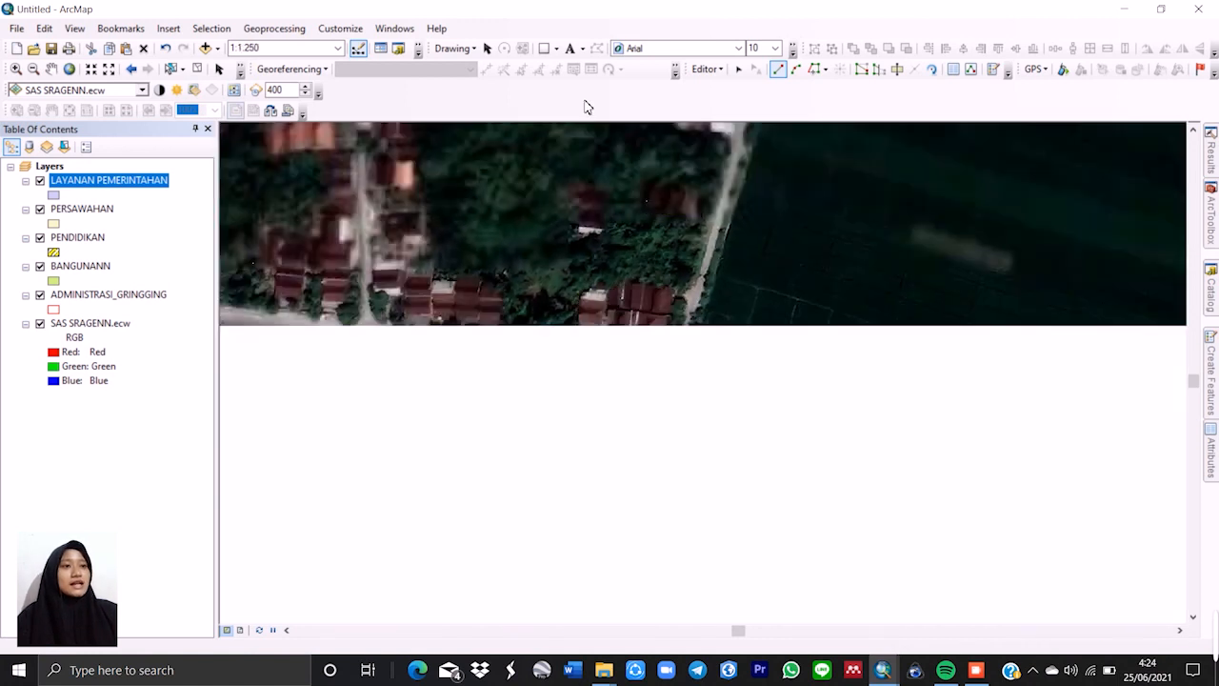
# Stop the edit session and save the LAYANAN PEMERINTAHAN edits.
pyautogui.click(706, 68)
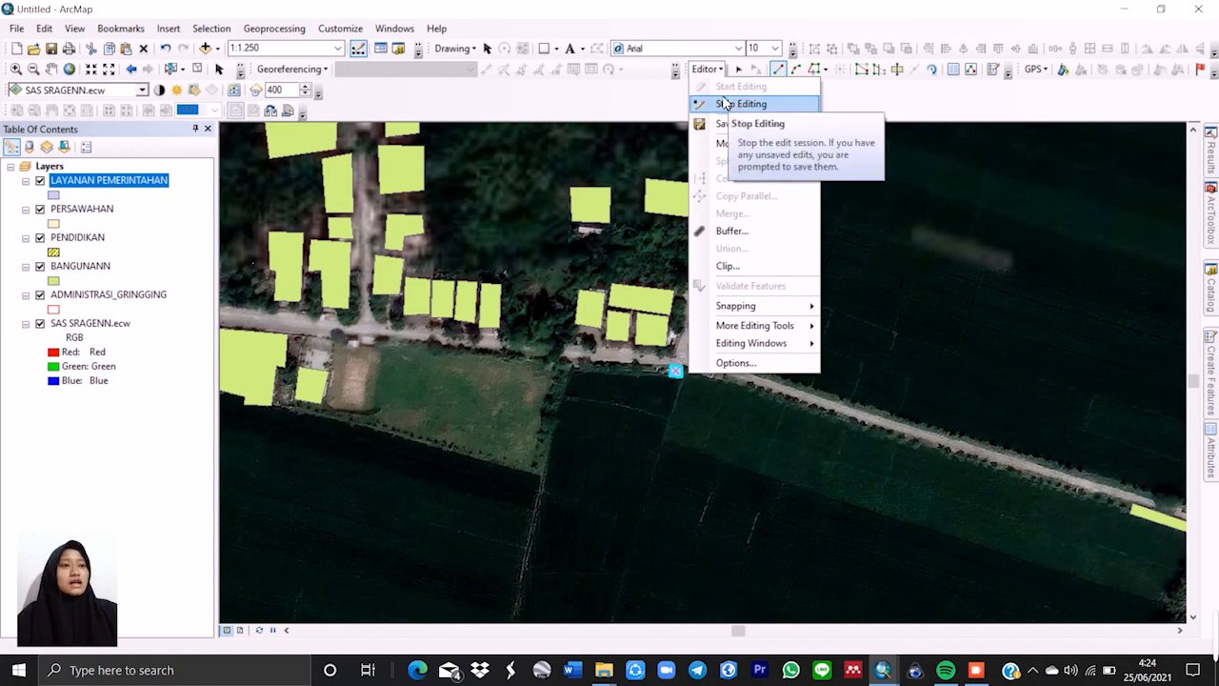
pyautogui.click(729, 104)
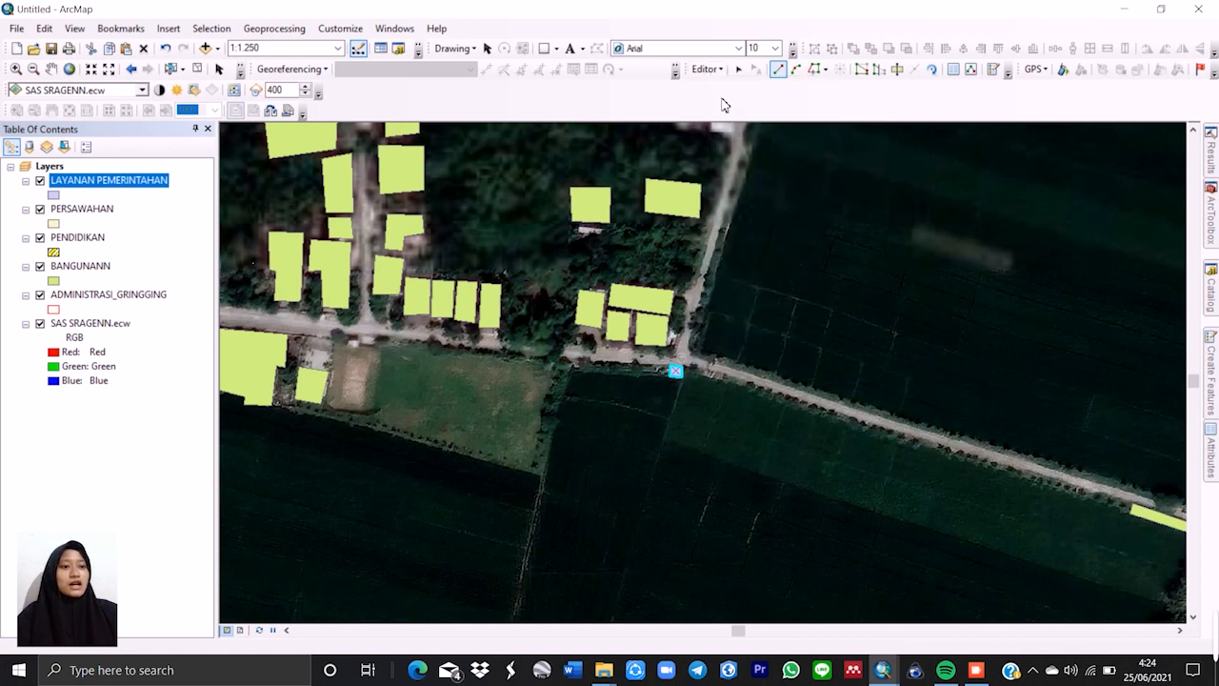
pyautogui.click(554, 385)
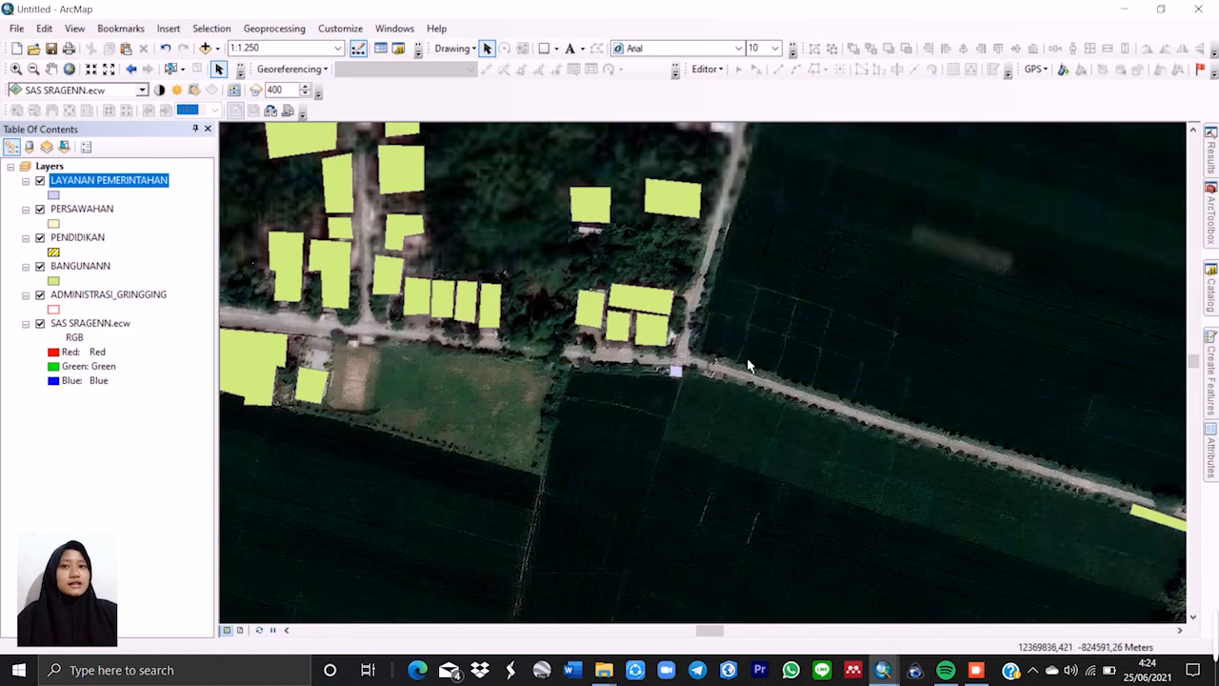
# Start a new shapefile in the SHP folder and name it KESEHATAN.
pyautogui.click(53, 73)
pyautogui.moveTo(459, 339); pyautogui.dragTo(791, 434)
pyautogui.moveTo(452, 397); pyautogui.dragTo(519, 366)
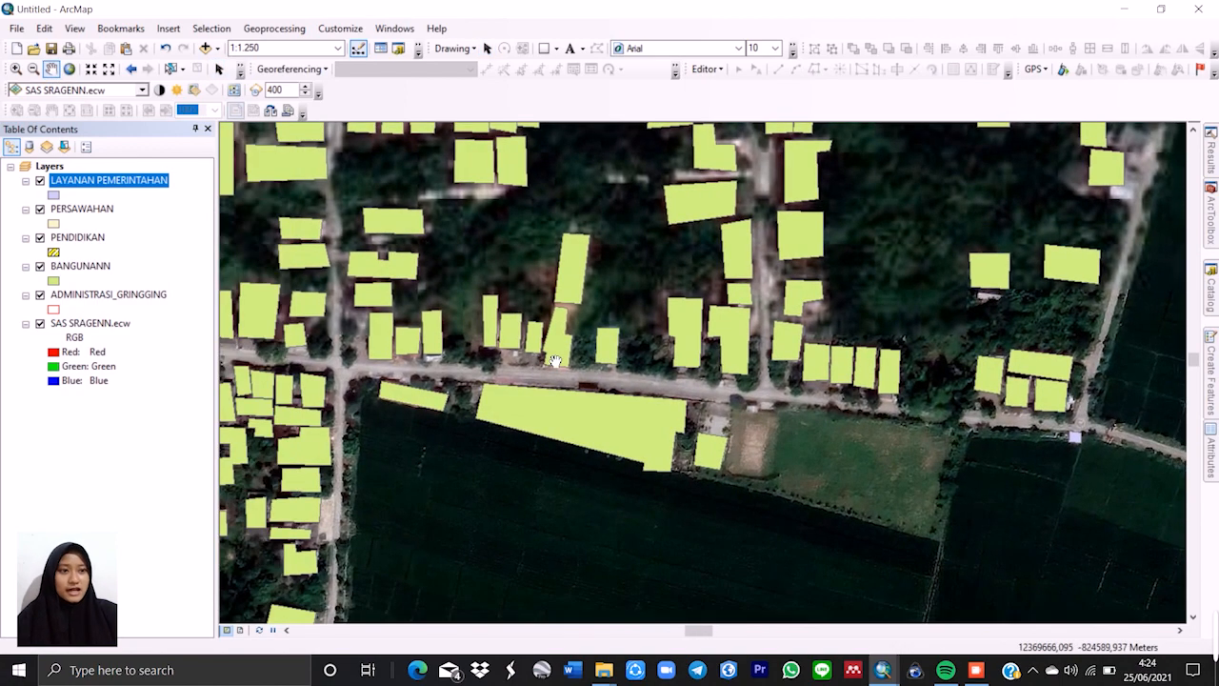
pyautogui.scroll(2, 567, 353)
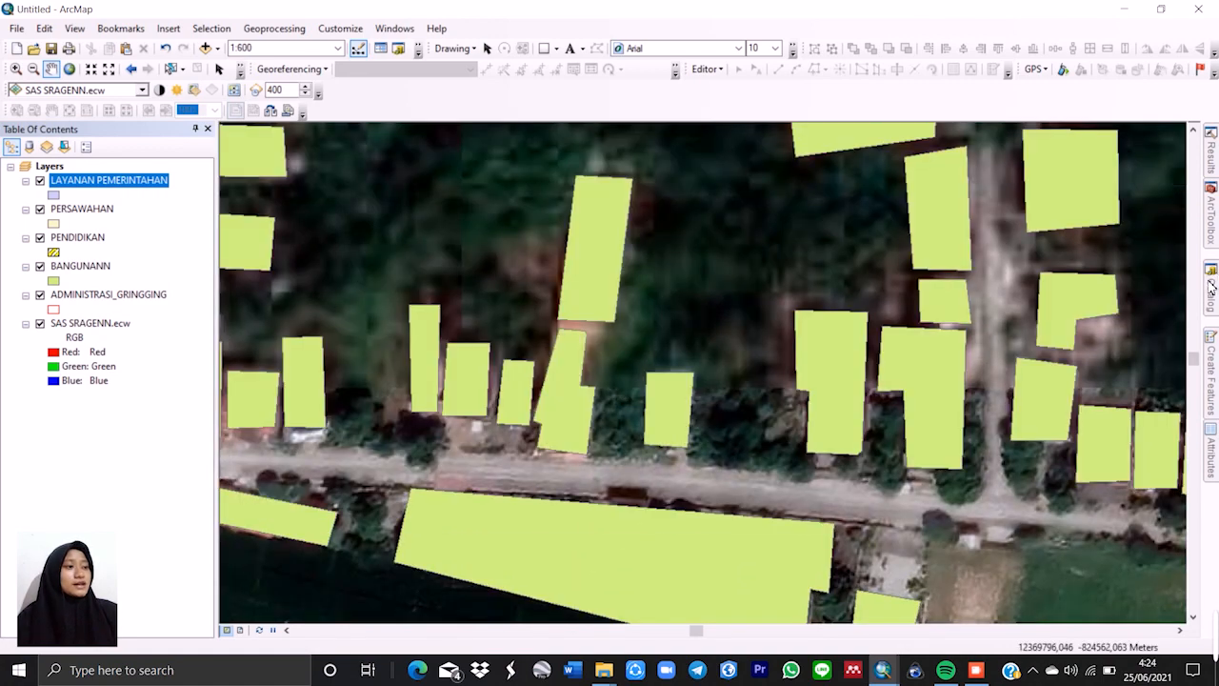
pyautogui.click(1211, 286)
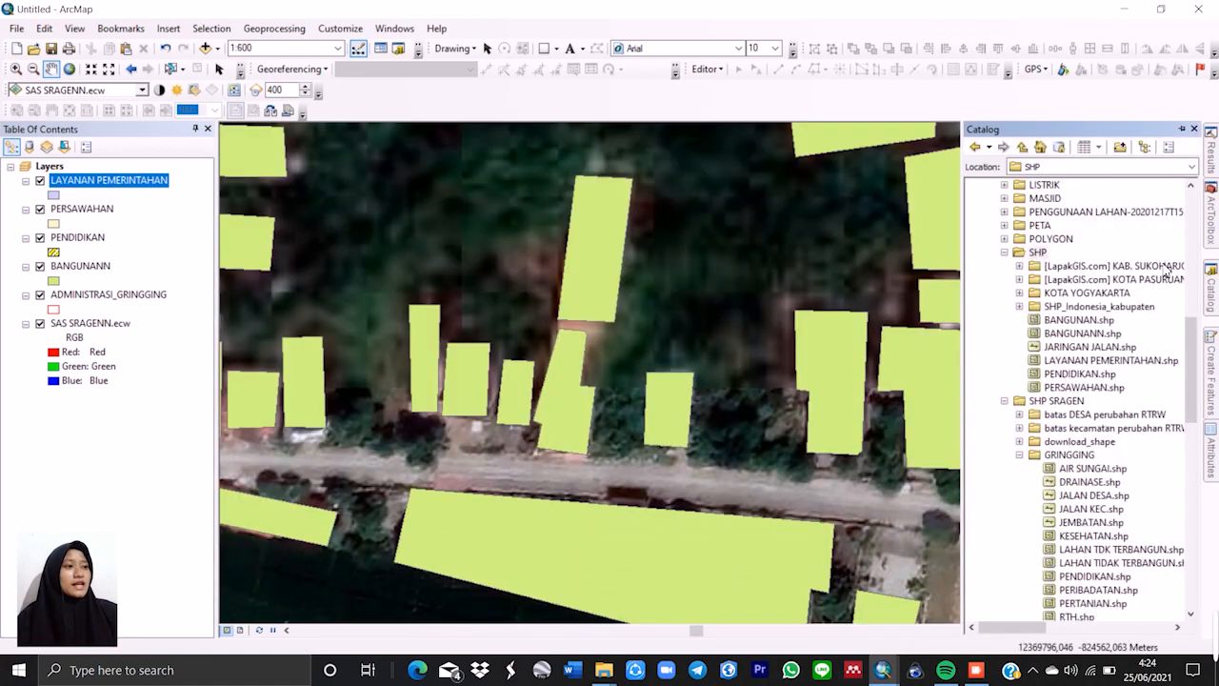
pyautogui.rightClick(1037, 252)
pyautogui.moveTo(1070, 349)
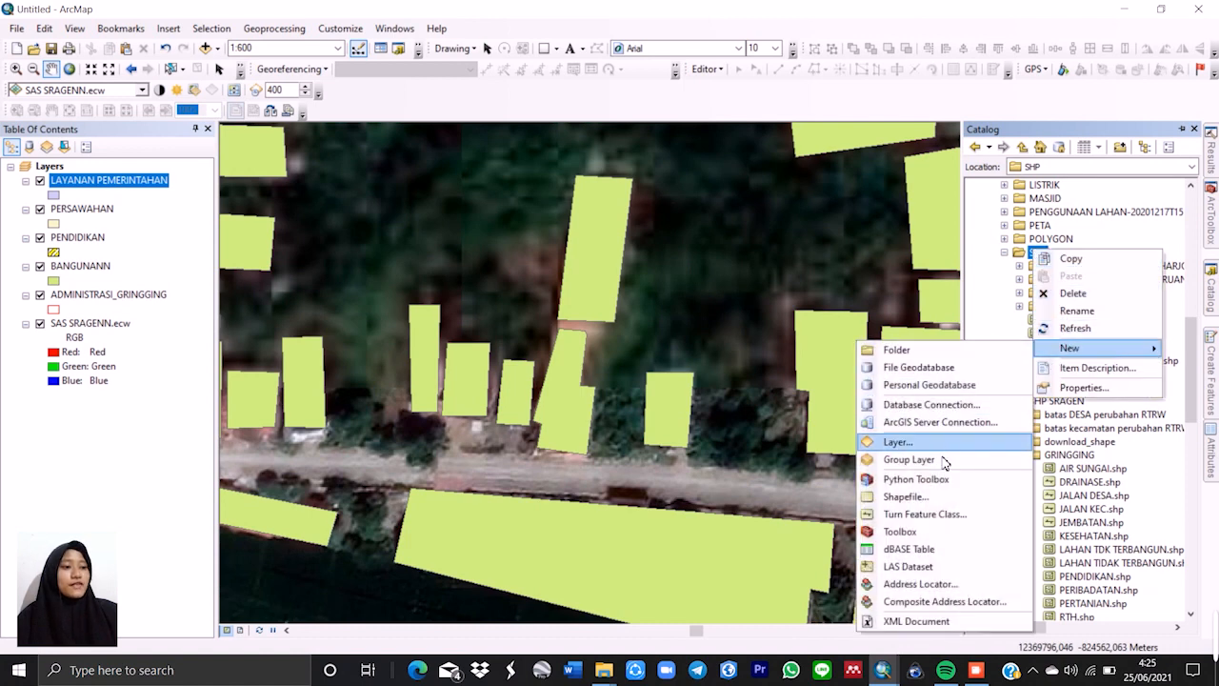
pyautogui.click(939, 497)
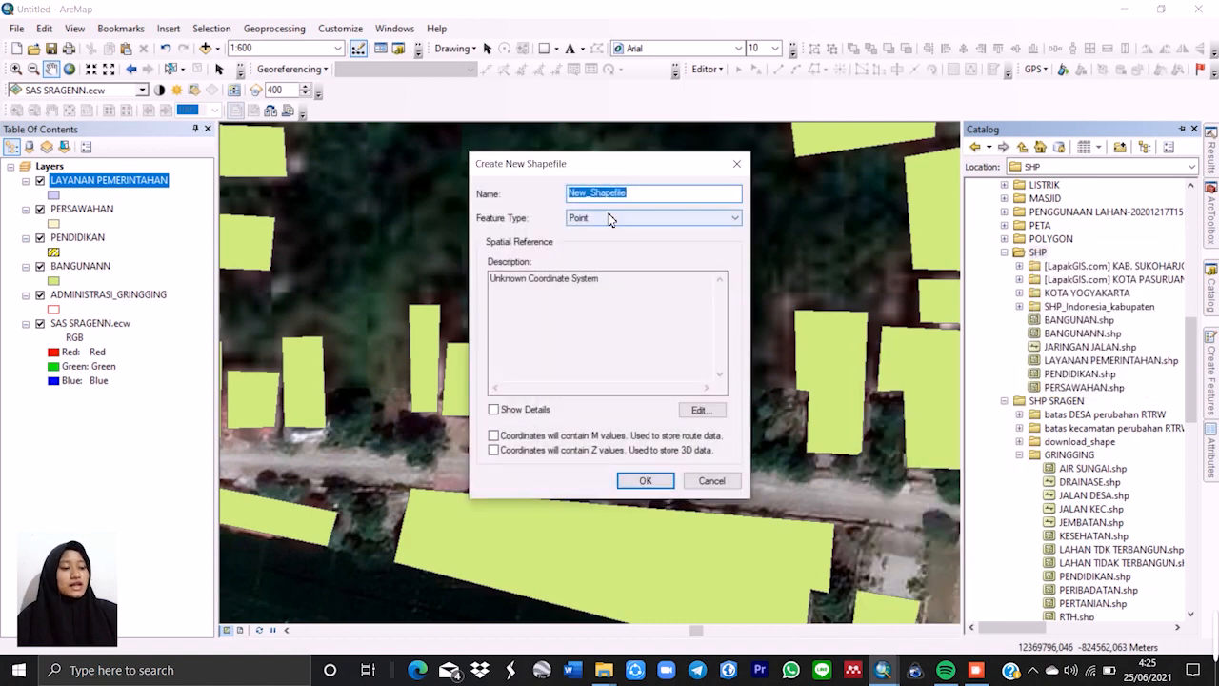
pyautogui.press('BackSpace')
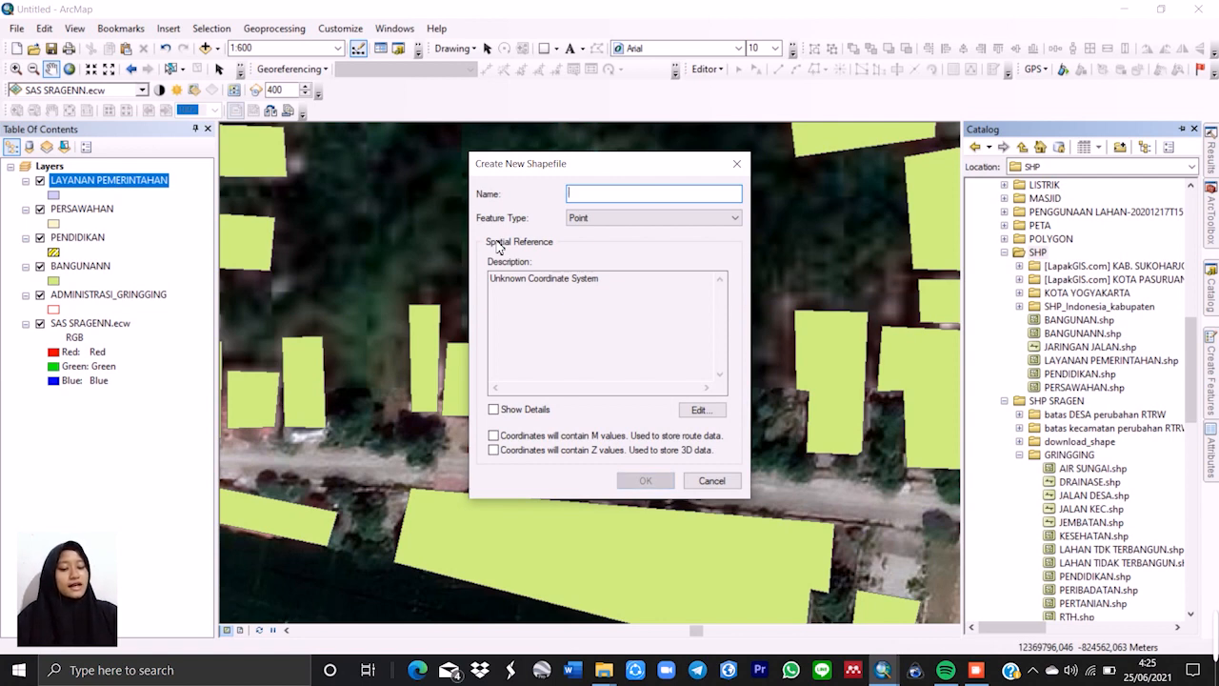
pyautogui.write('KESEHATAN')
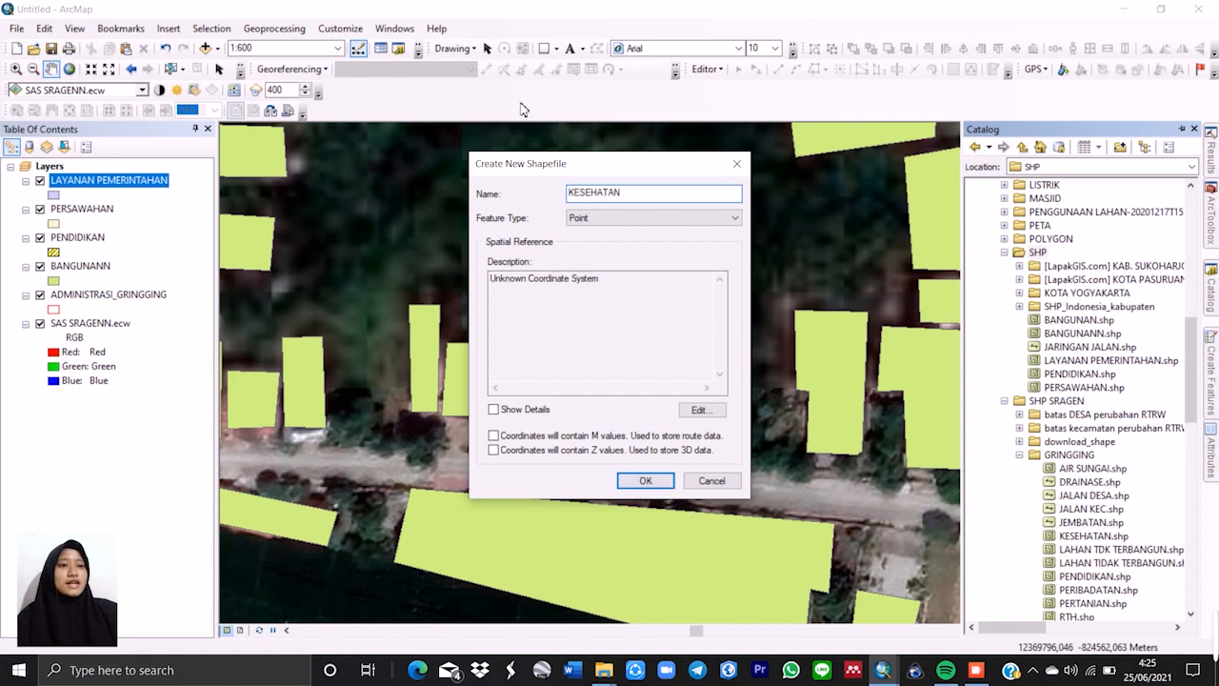
# Set the KESEHATAN shapefile's feature type to Polygon and its coordinate system to WGS 1984 UTM Zone 49S, and create it.
pyautogui.click(629, 216)
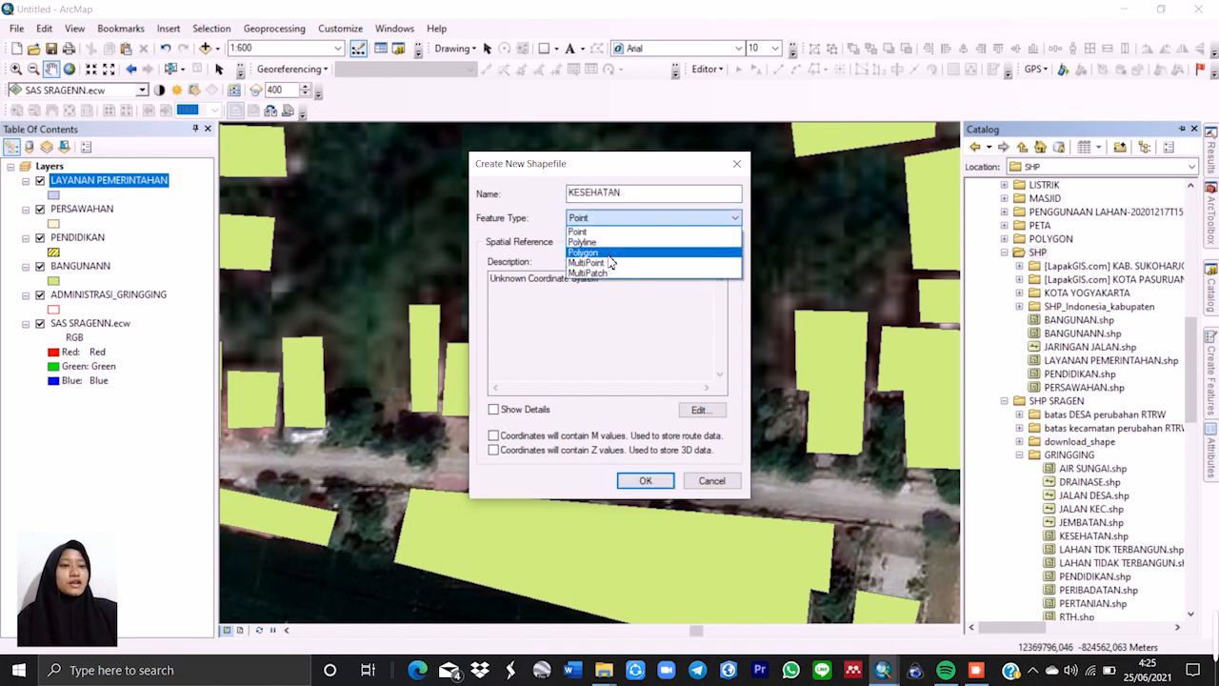
pyautogui.click(609, 254)
pyautogui.click(700, 410)
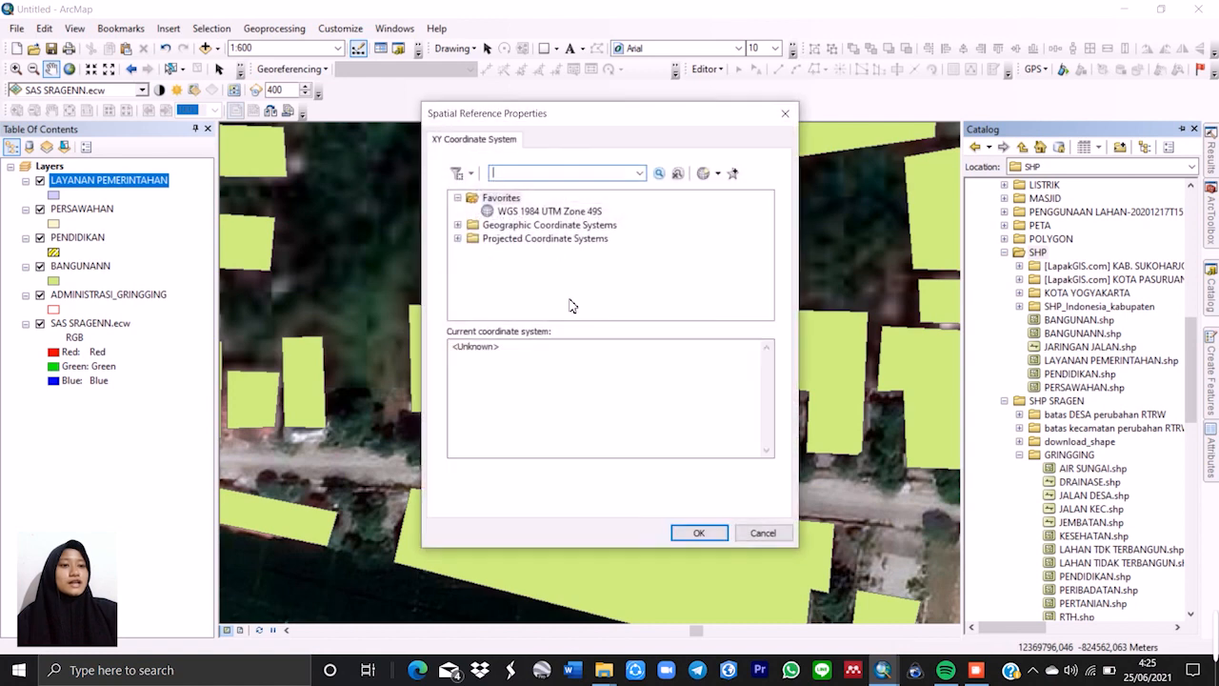
pyautogui.click(543, 210)
pyautogui.click(699, 532)
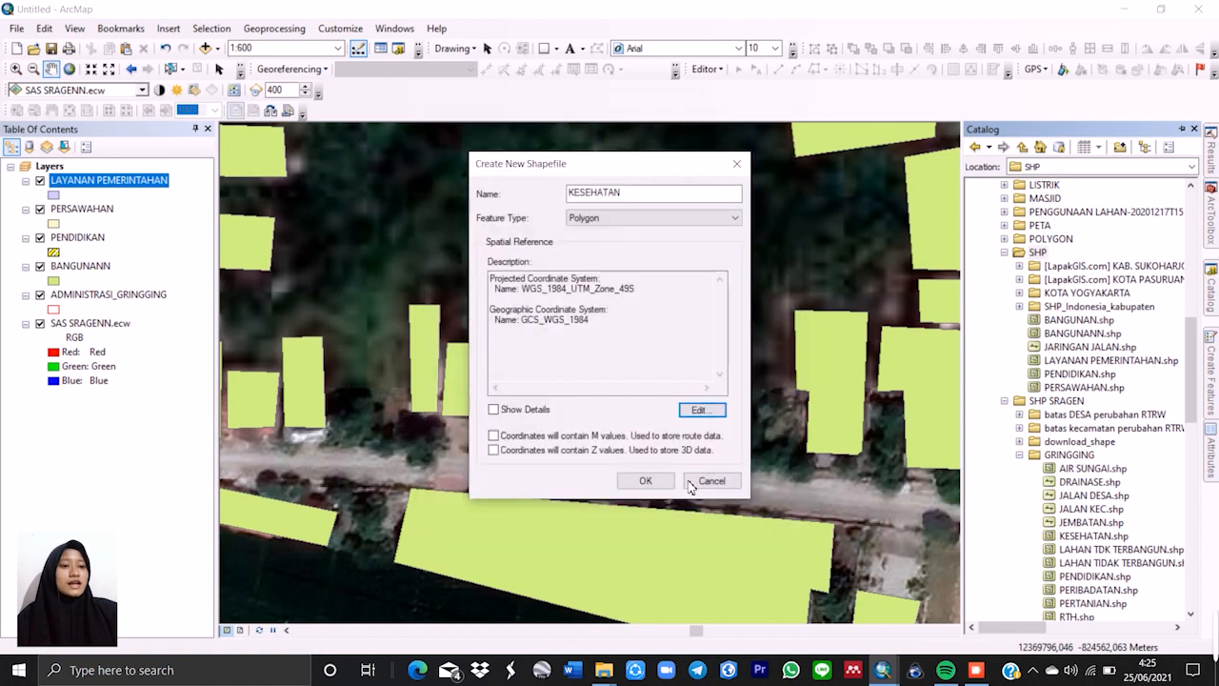
pyautogui.click(644, 481)
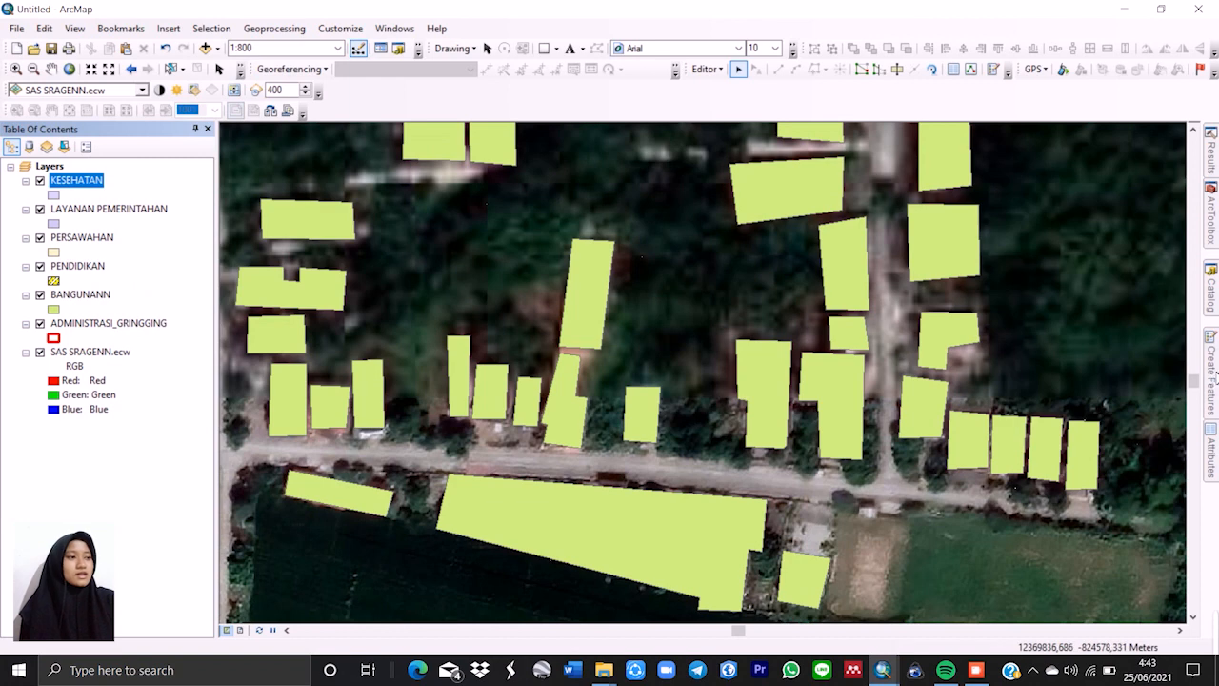
# Digitize the notched building just north of the road, opposite the large elongated building, as a KESEHATAN polygon along its BANGUNANN corners.
pyautogui.click(1212, 376)
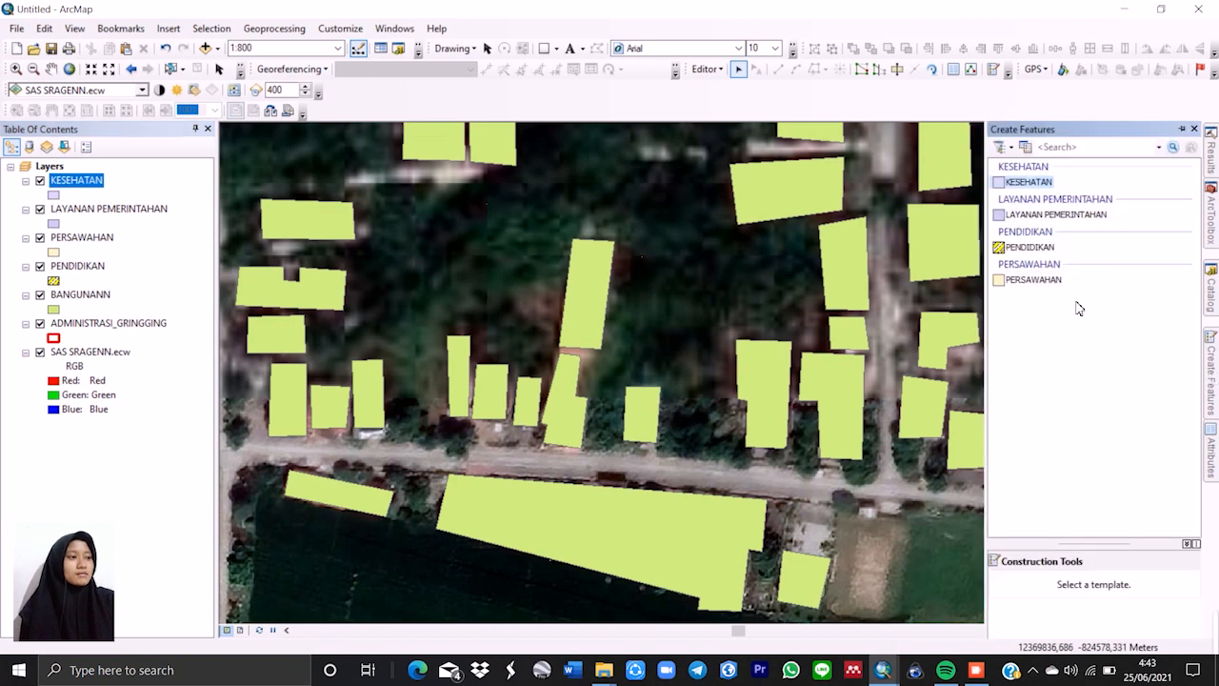
pyautogui.click(1015, 183)
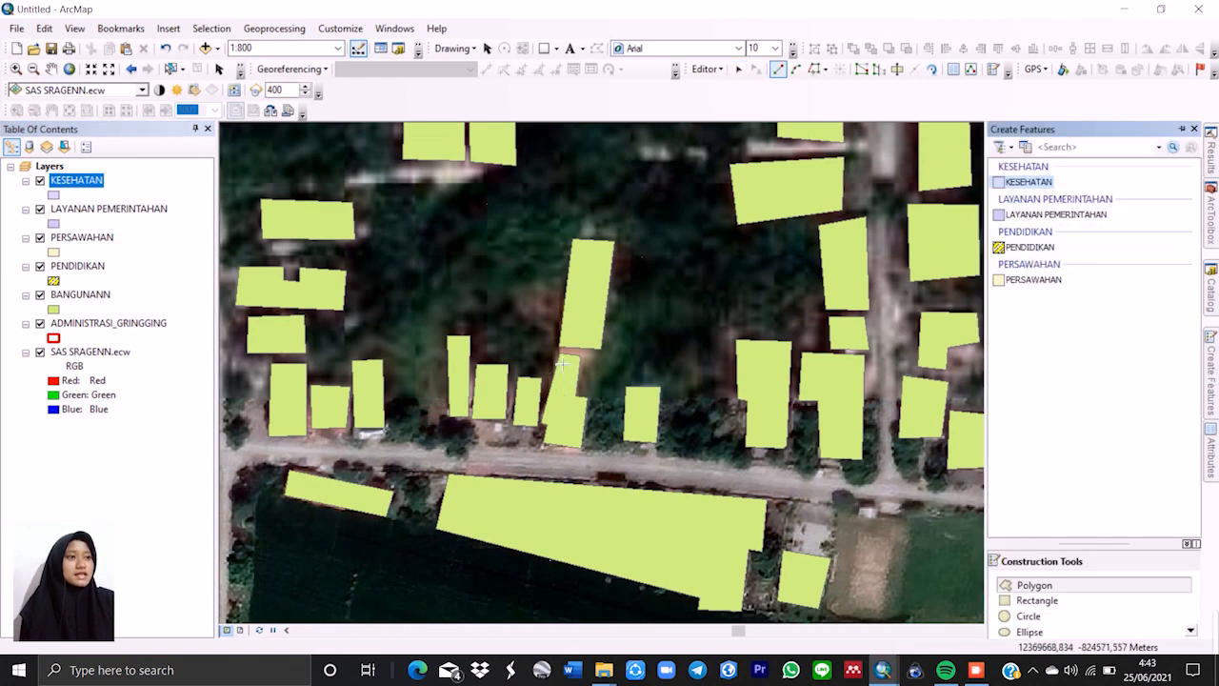
pyautogui.scroll(2, 563, 363)
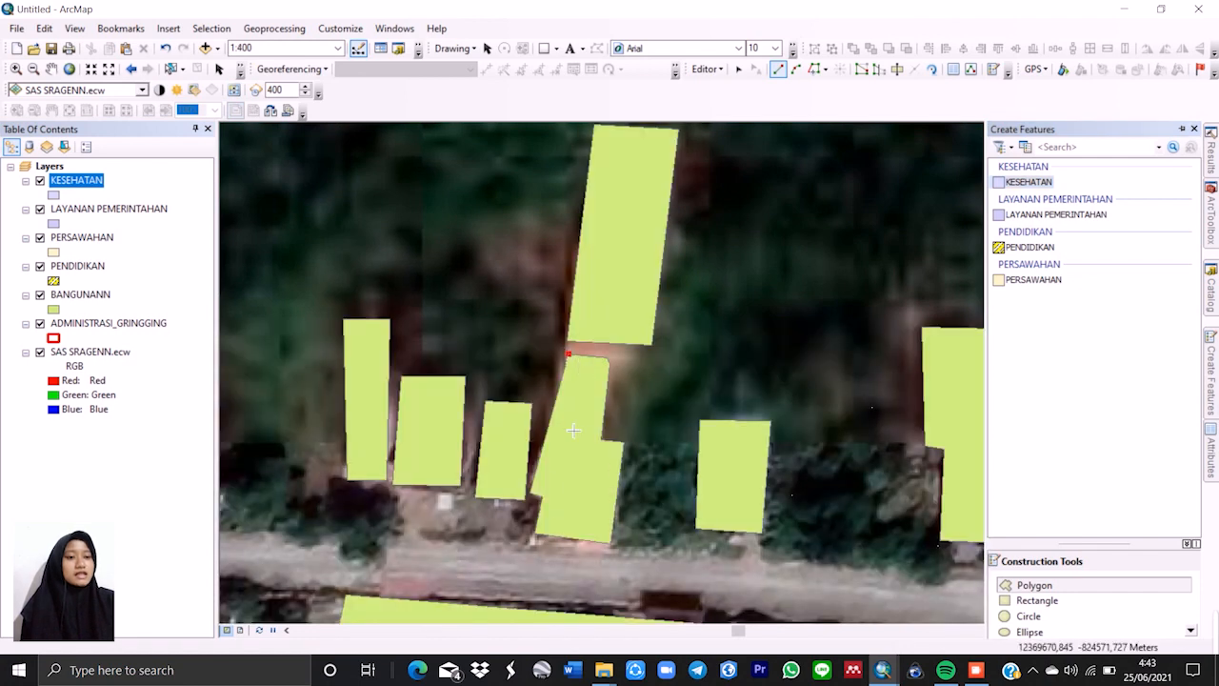
pyautogui.click(568, 354)
pyautogui.click(532, 496)
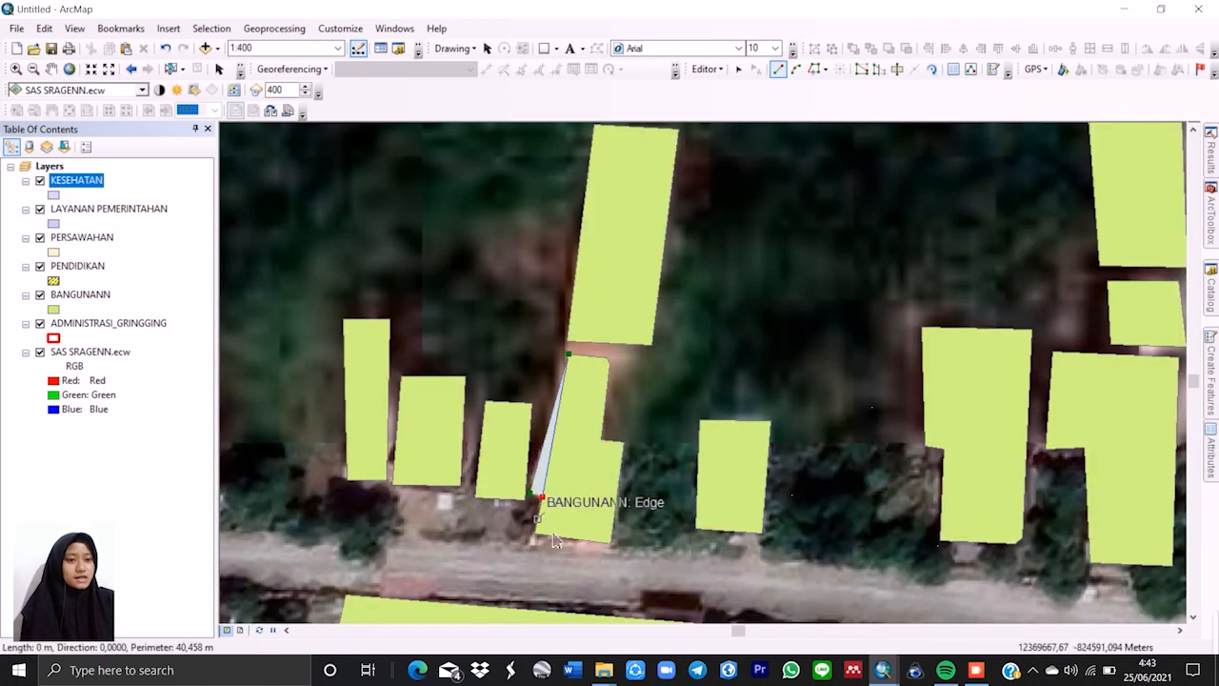
pyautogui.click(533, 538)
pyautogui.click(611, 543)
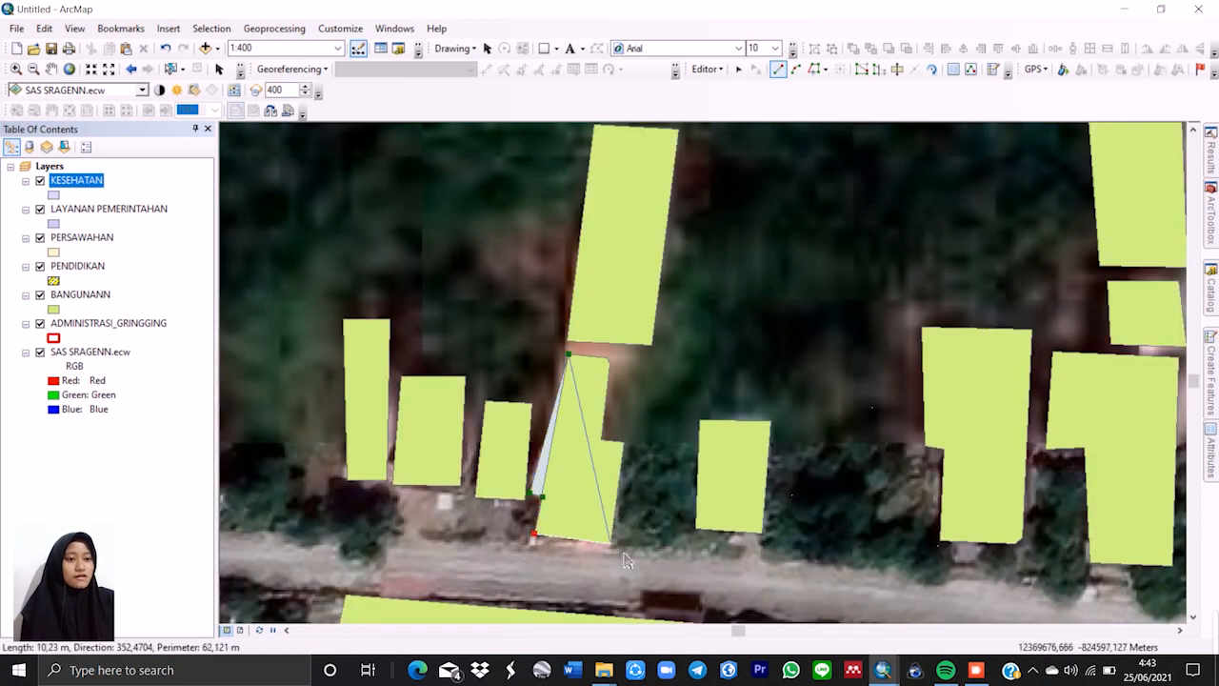
pyautogui.click(622, 444)
pyautogui.click(612, 458)
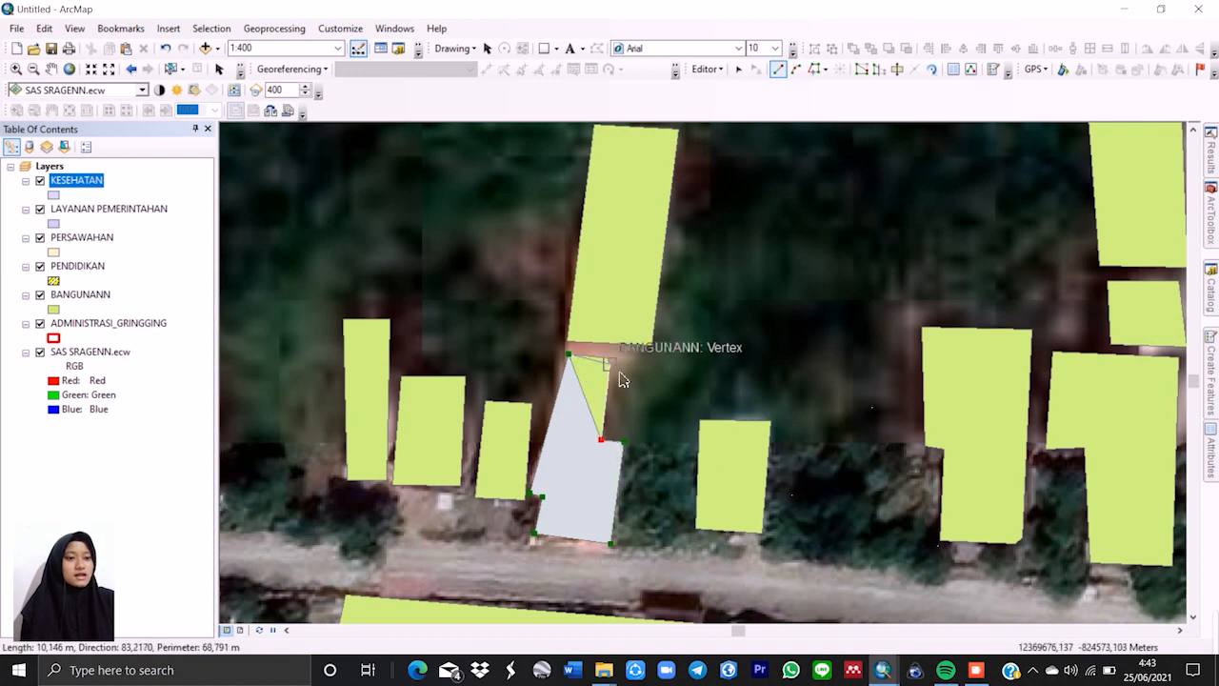
pyautogui.doubleClick(617, 376)
# End the edit session and save the new KESEHATAN polygon.
pyautogui.scroll(2, 552, 474)
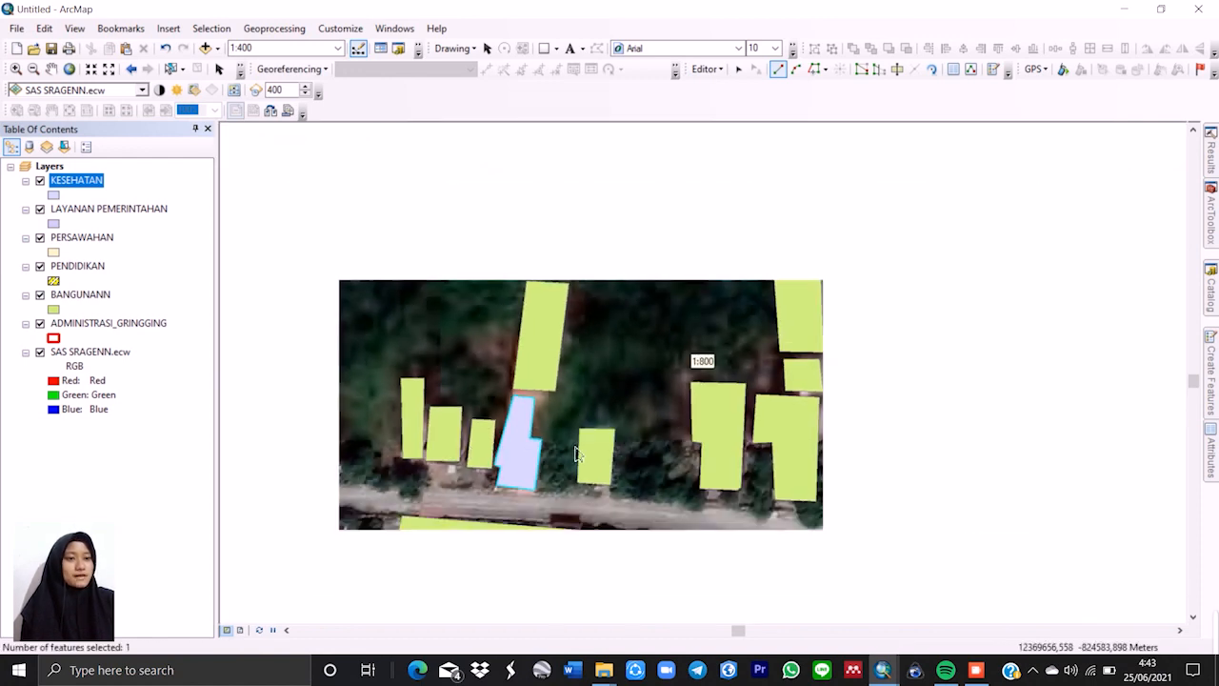
pyautogui.scroll(2, 398, 449)
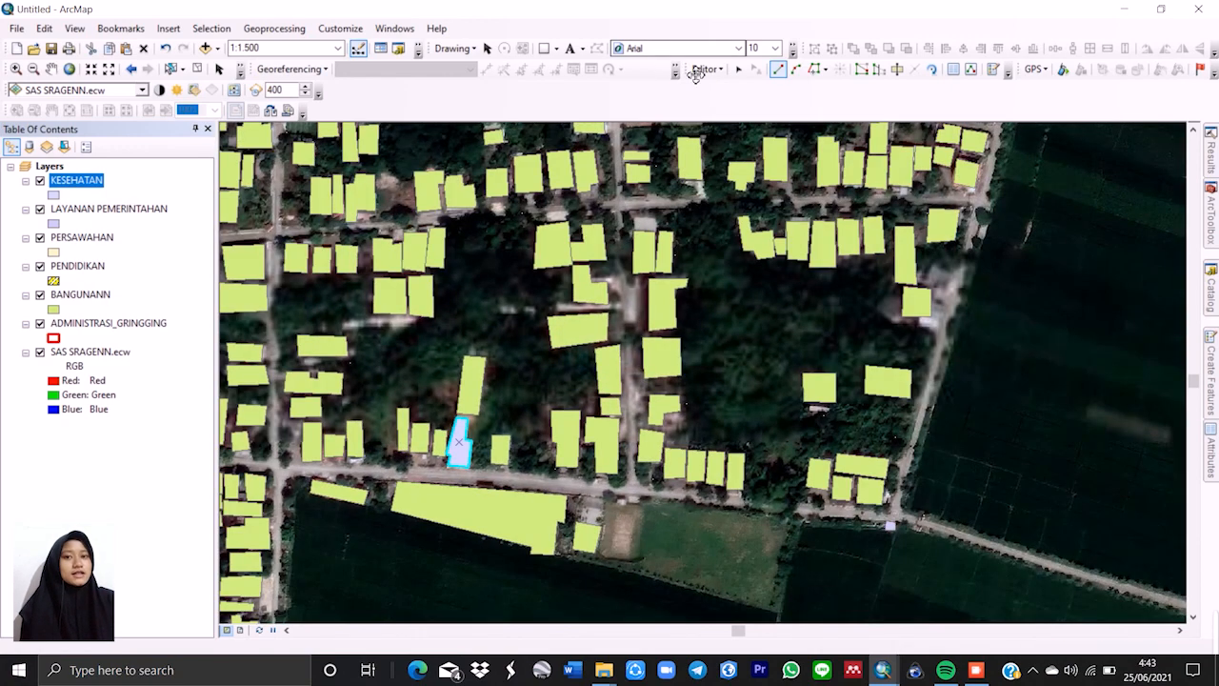
pyautogui.click(705, 70)
pyautogui.click(747, 102)
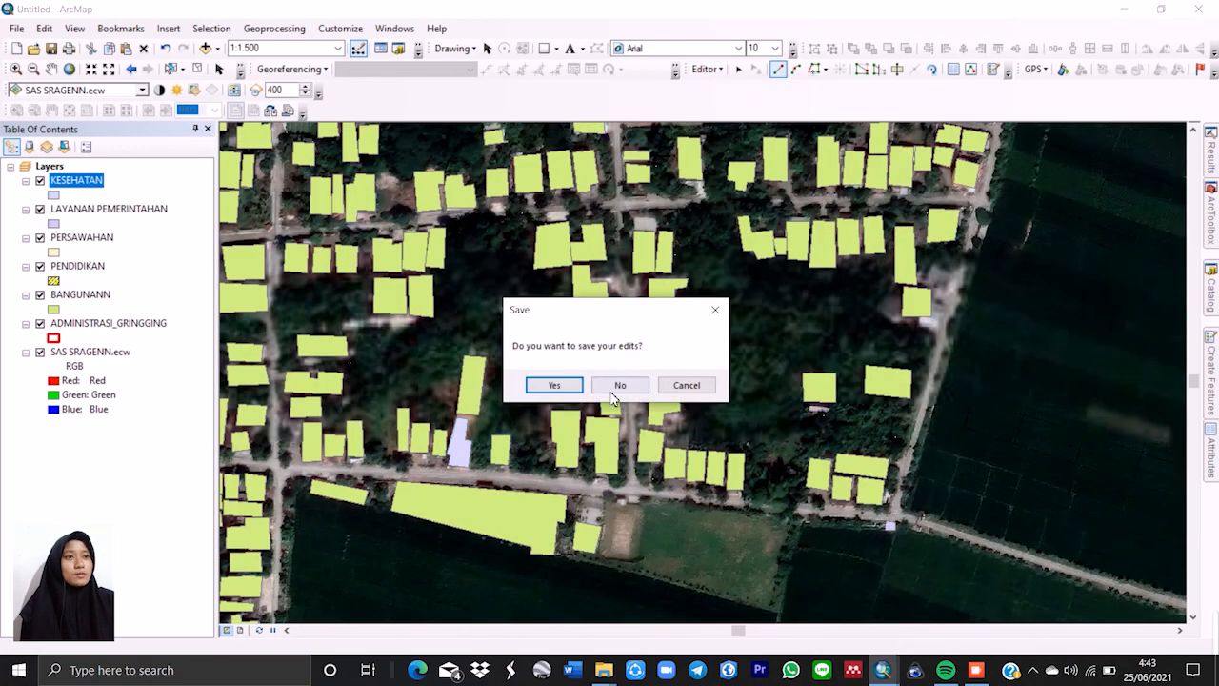
pyautogui.click(554, 386)
# Examine the settlements, fields and digitized polygons inside the village boundary, especially around the main road crossing the north.
pyautogui.scroll(2, 266, 390)
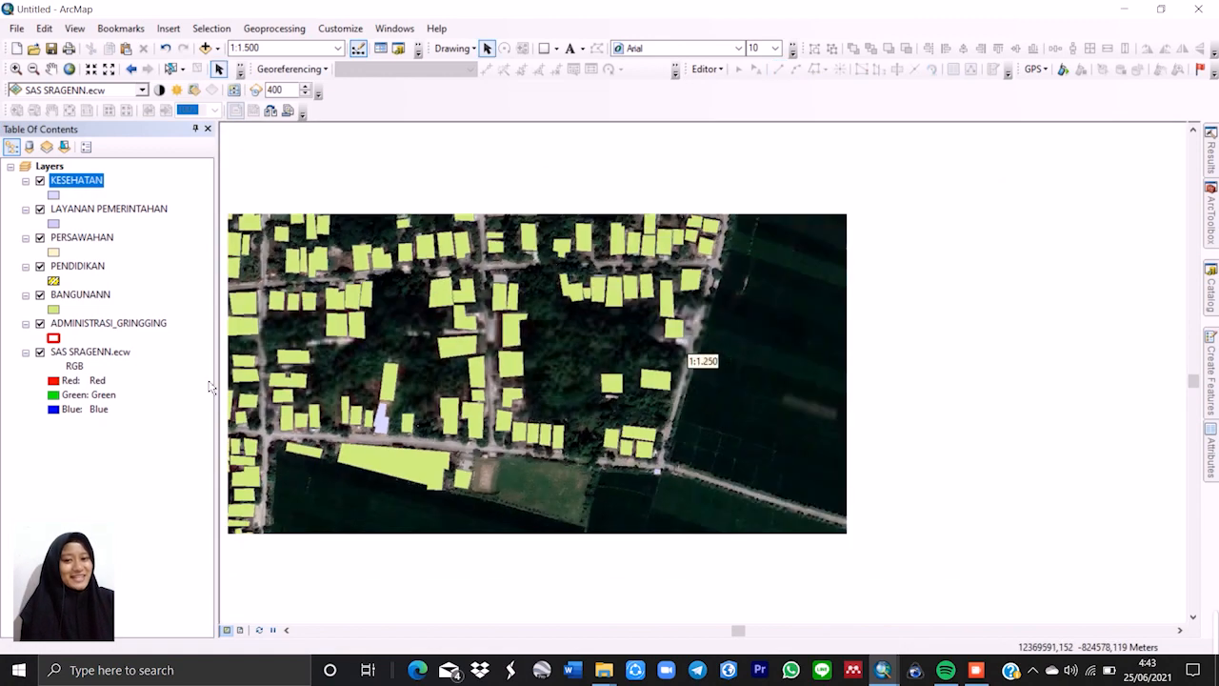
pyautogui.scroll(2, 372, 393)
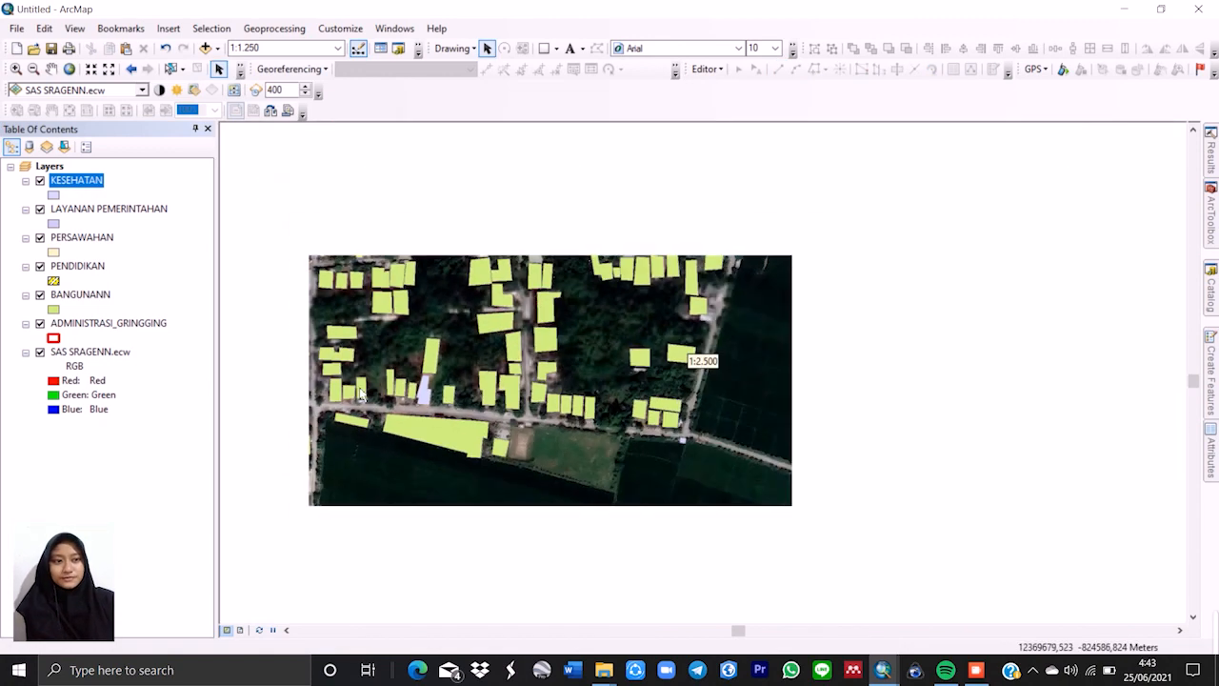
pyautogui.scroll(2, 449, 428)
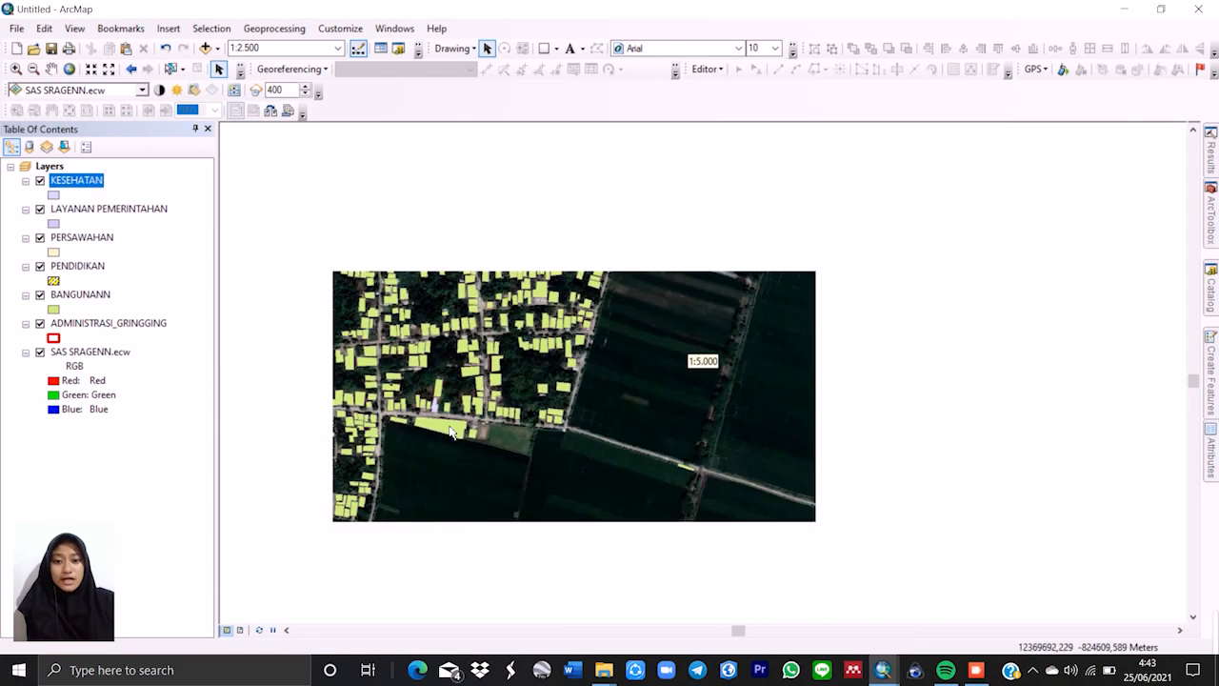
pyautogui.scroll(2, 710, 352)
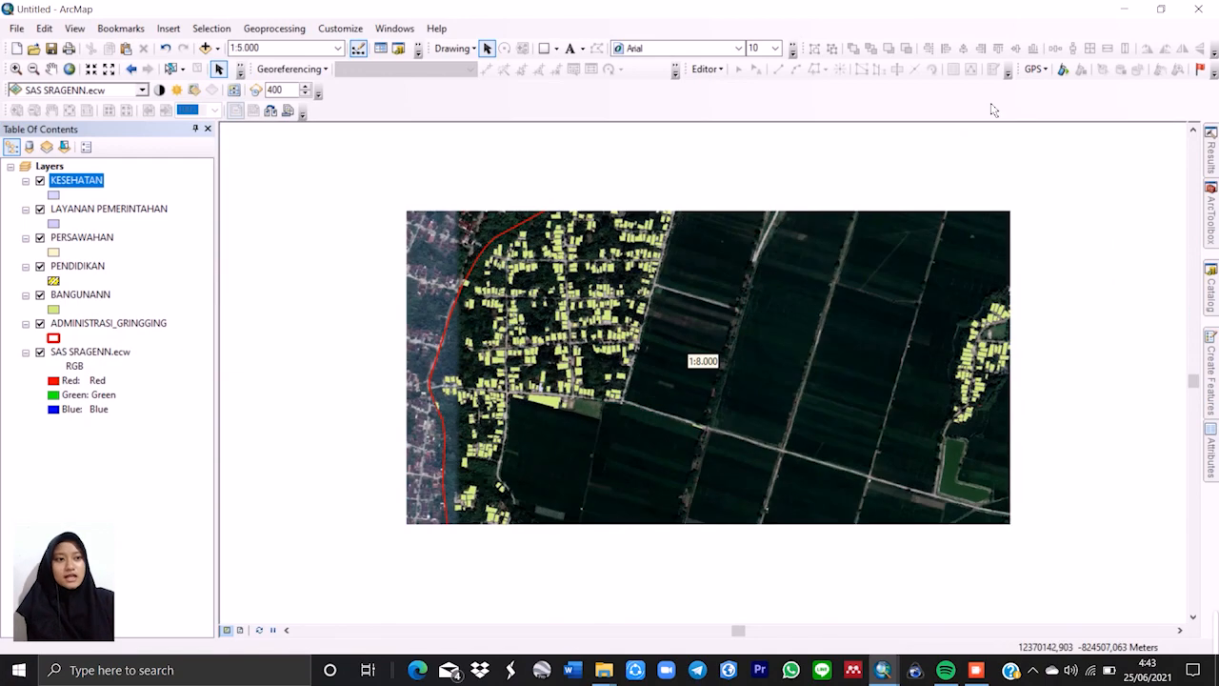
pyautogui.scroll(1, 702, 348)
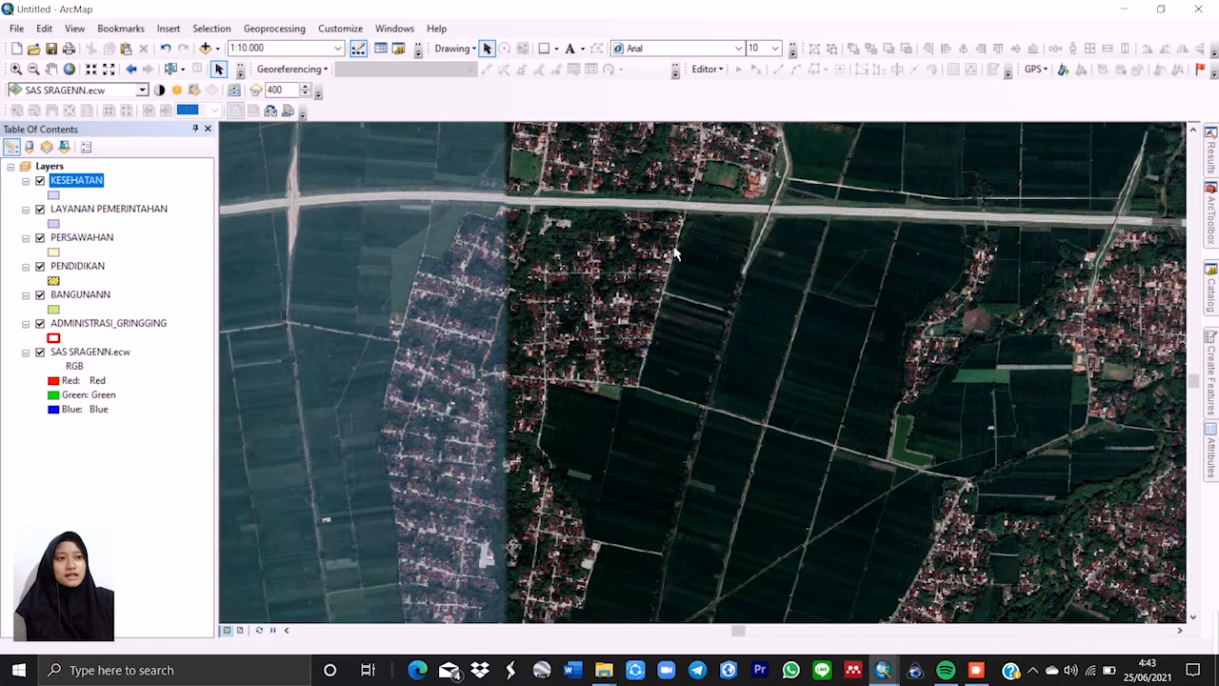
pyautogui.scroll(1, 467, 324)
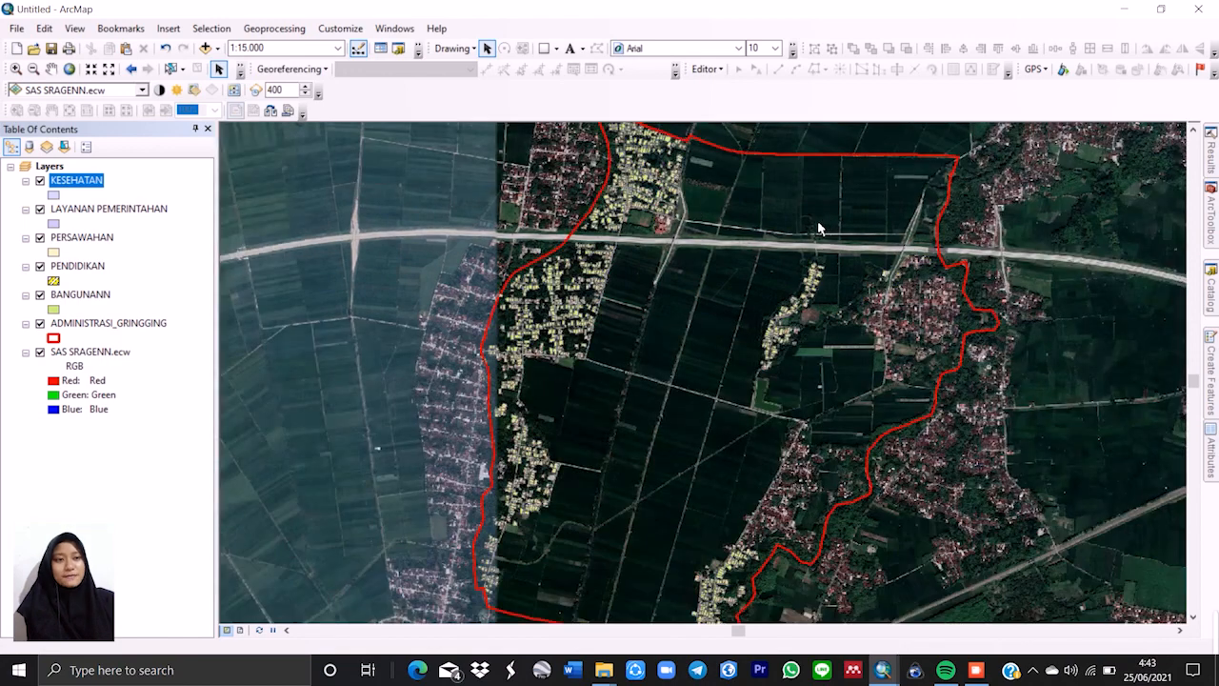
pyautogui.scroll(-1, 801, 235)
pyautogui.scroll(-1, 801, 235)
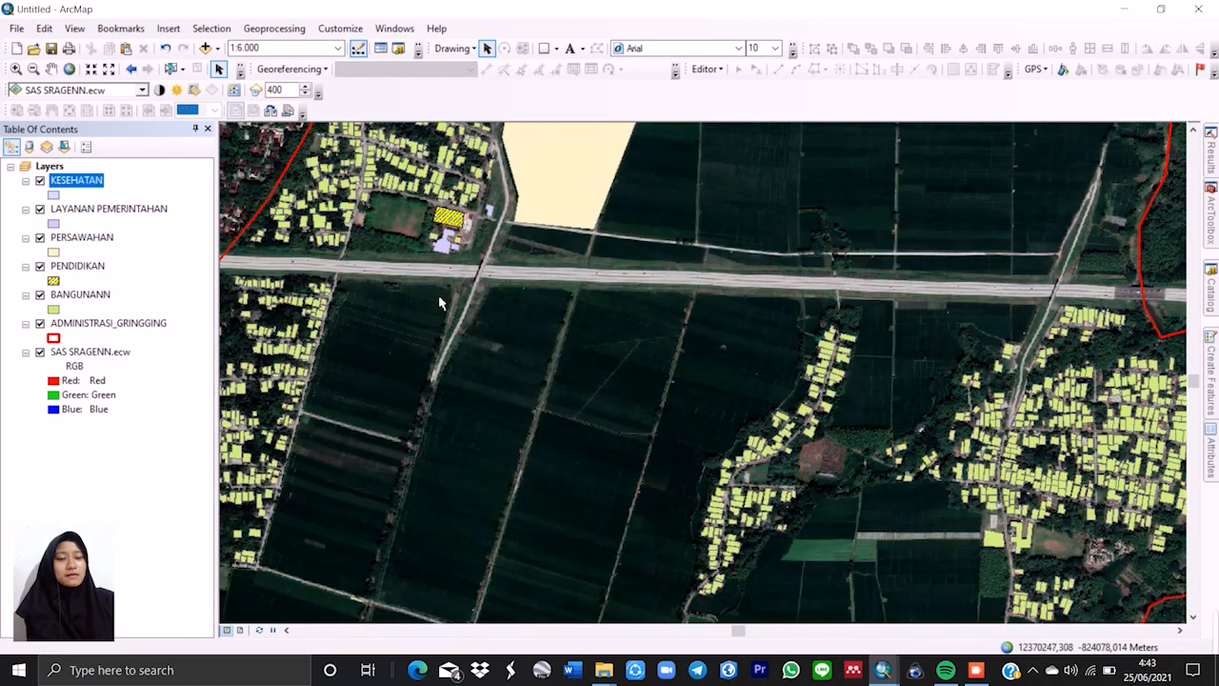
pyautogui.click(52, 70)
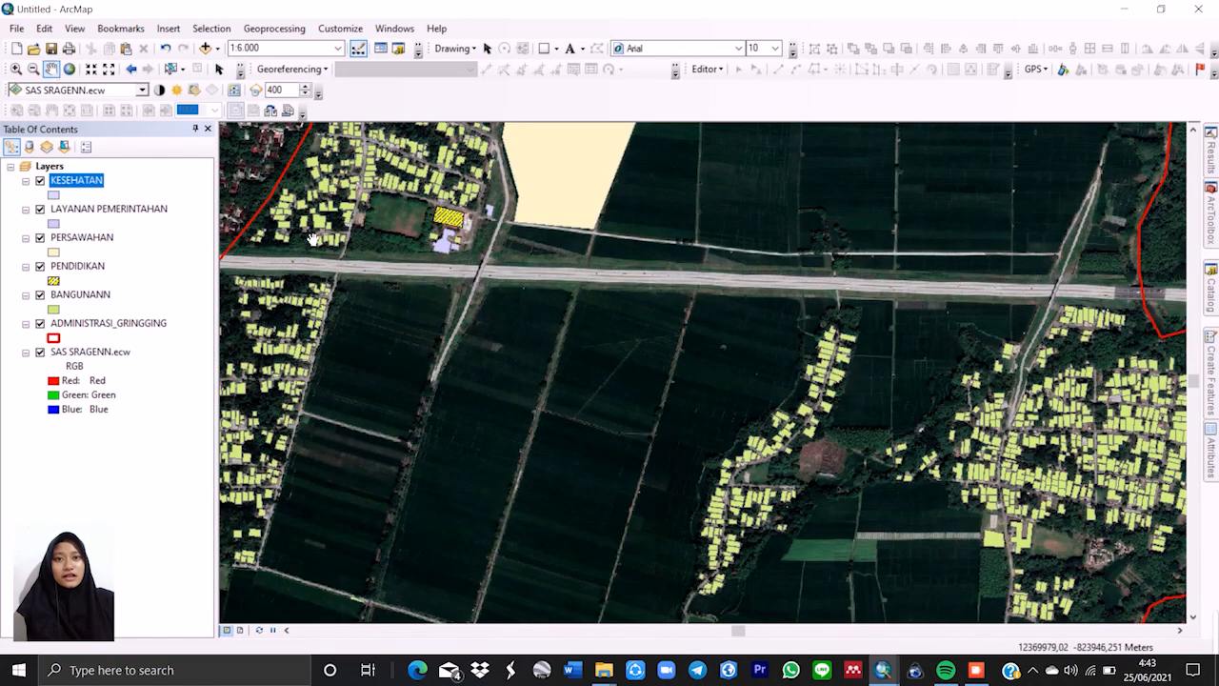
pyautogui.moveTo(251, 279); pyautogui.dragTo(352, 276)
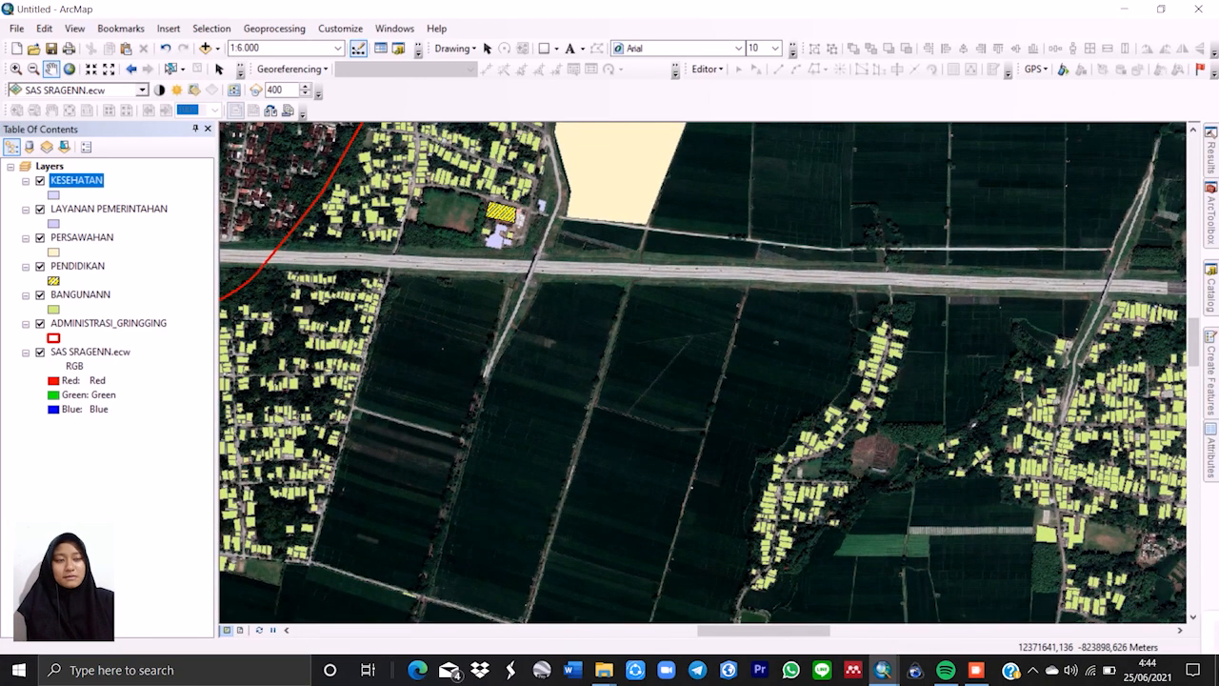
# Begin a new shapefile in the SHP folder and name it JALAN TOL.
pyautogui.click(1211, 276)
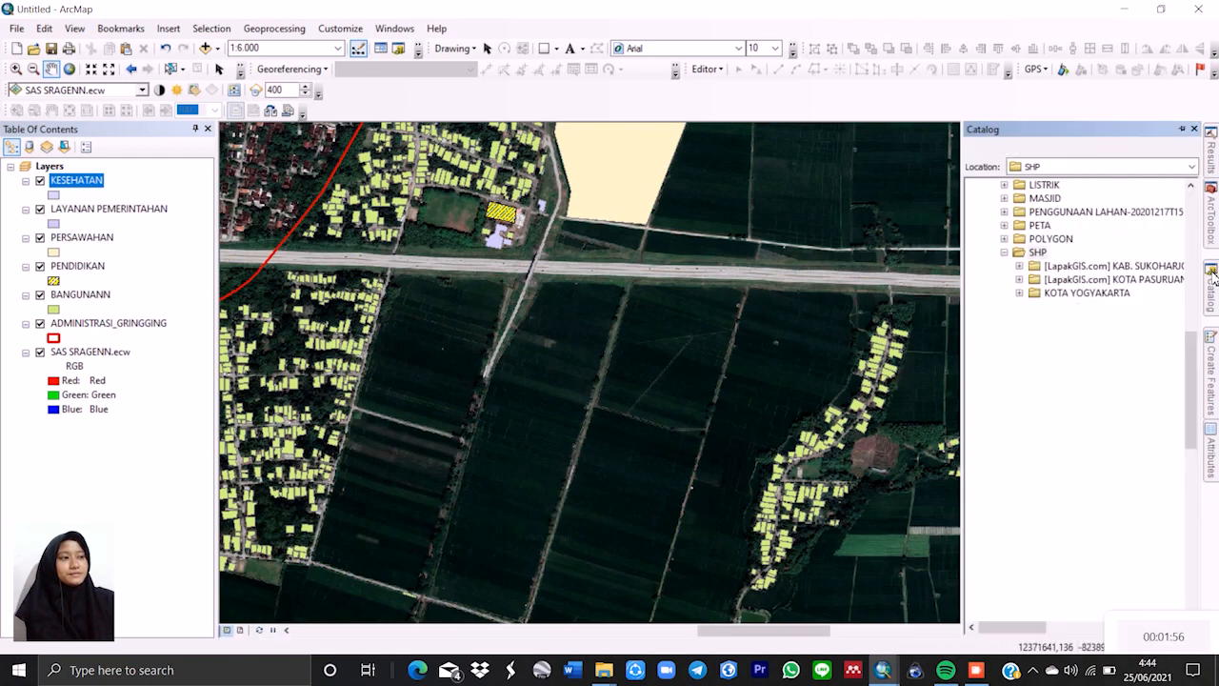
pyautogui.rightClick(1052, 262)
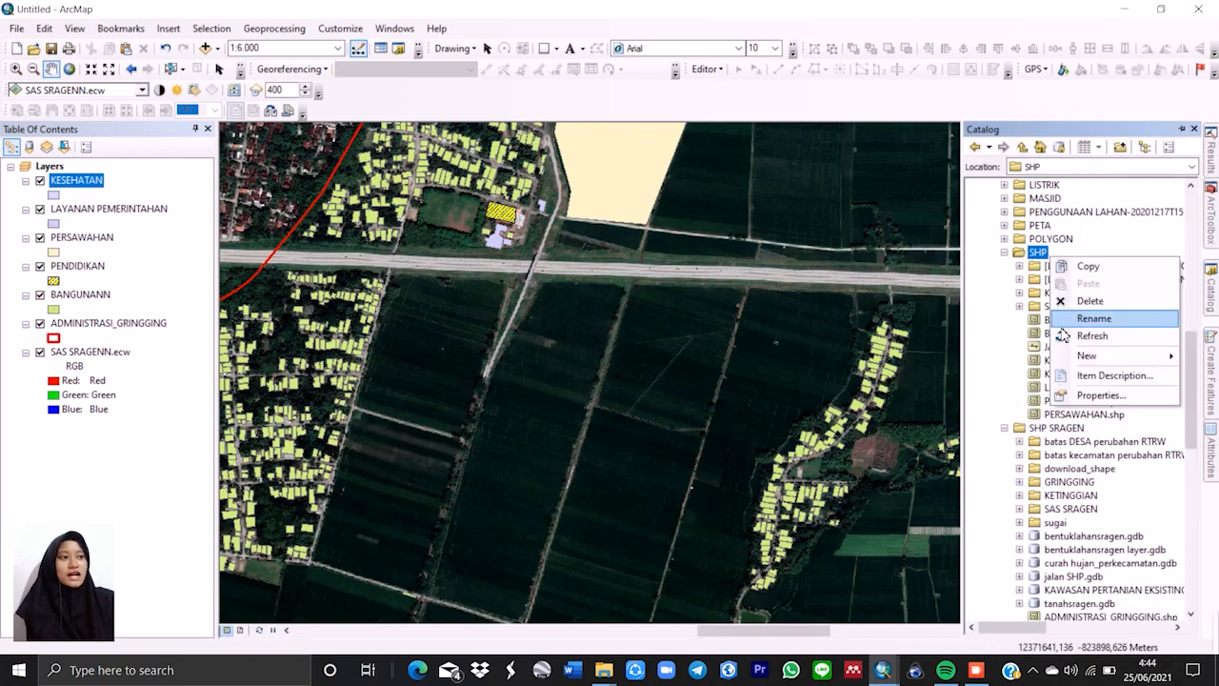
pyautogui.moveTo(1087, 355)
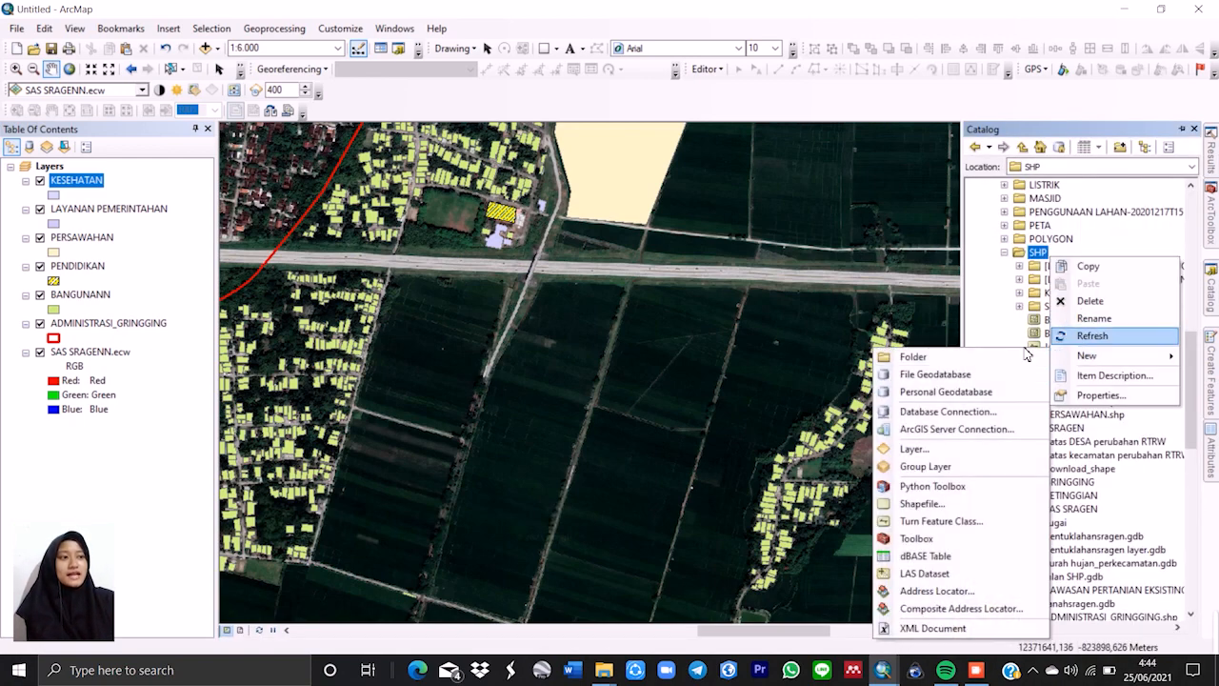
pyautogui.click(956, 508)
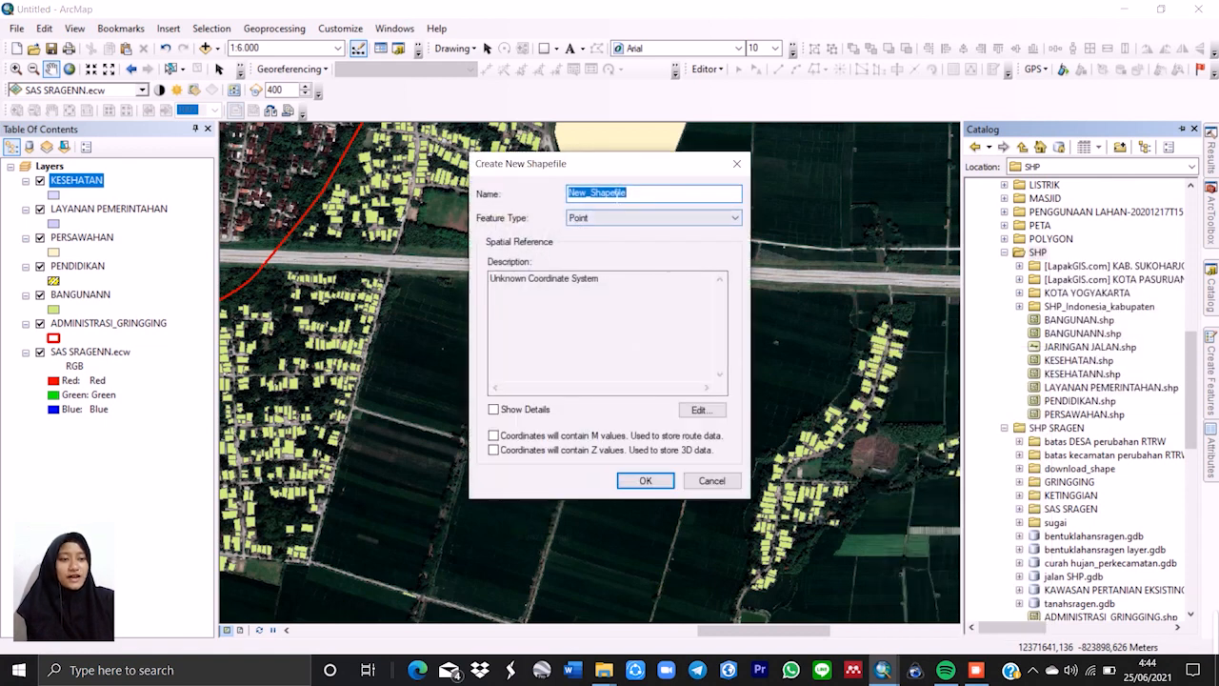
pyautogui.press('BackSpace')
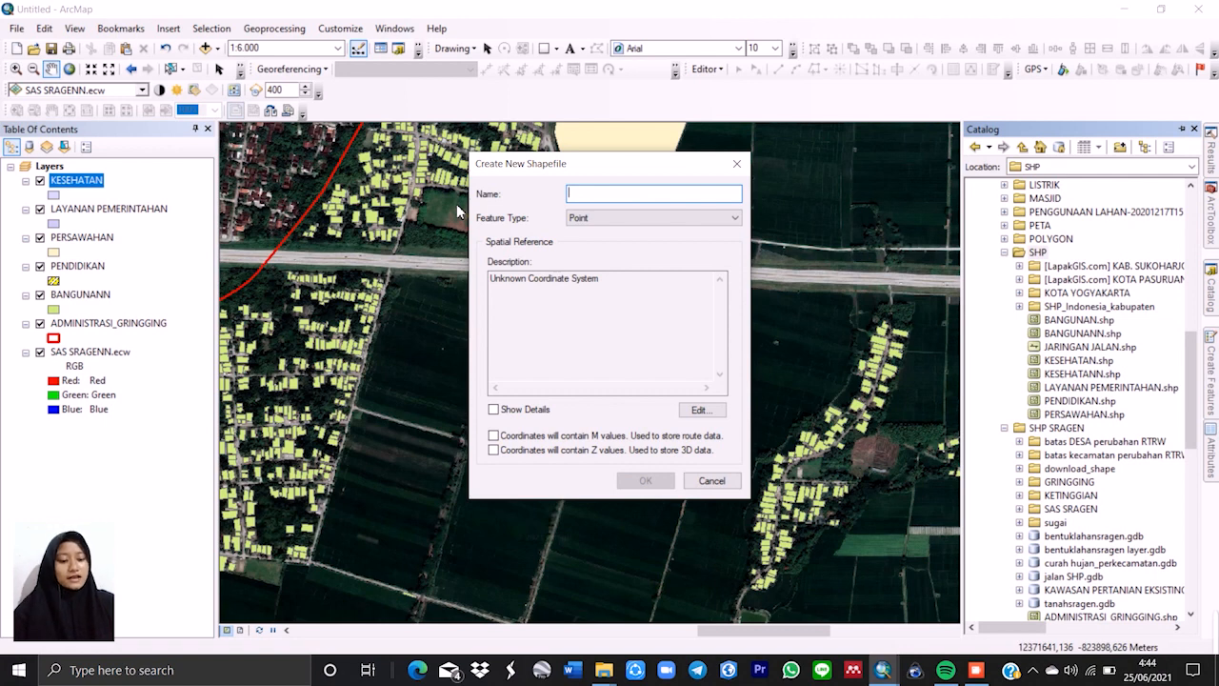
pyautogui.write('JALAN TOL')
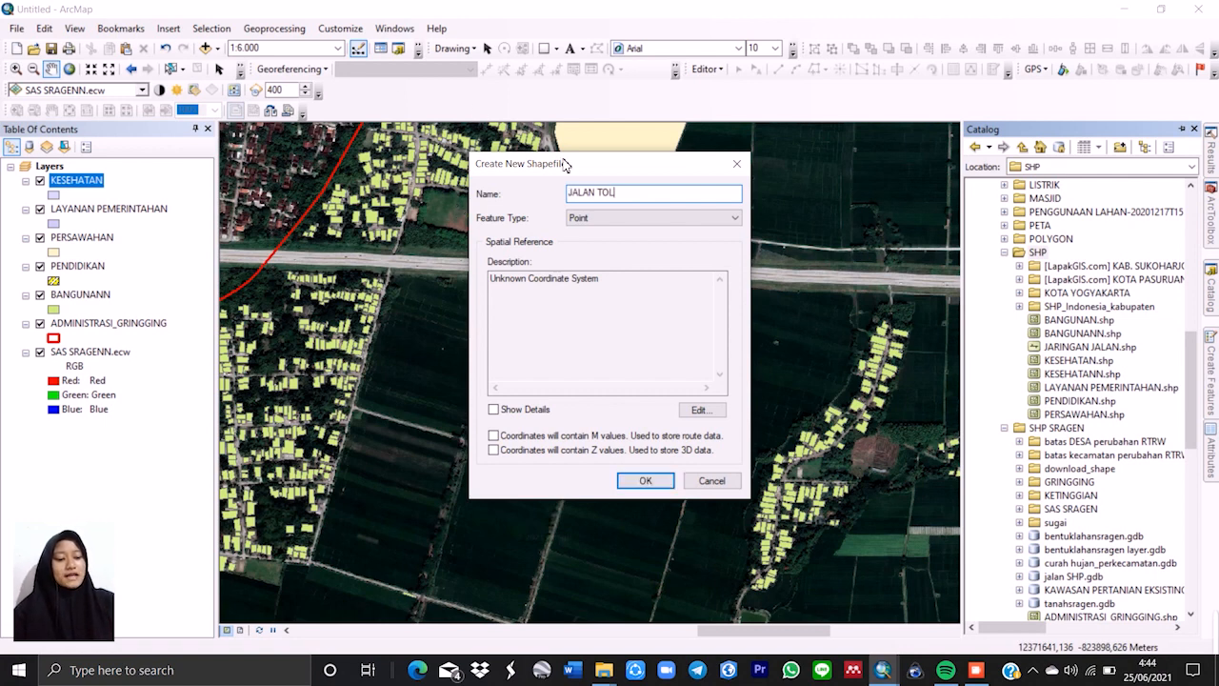
# Set the JALAN TOL shapefile's feature type to Polyline and its coordinate system to WGS 1984 UTM Zone 49S, and create it.
pyautogui.click(594, 221)
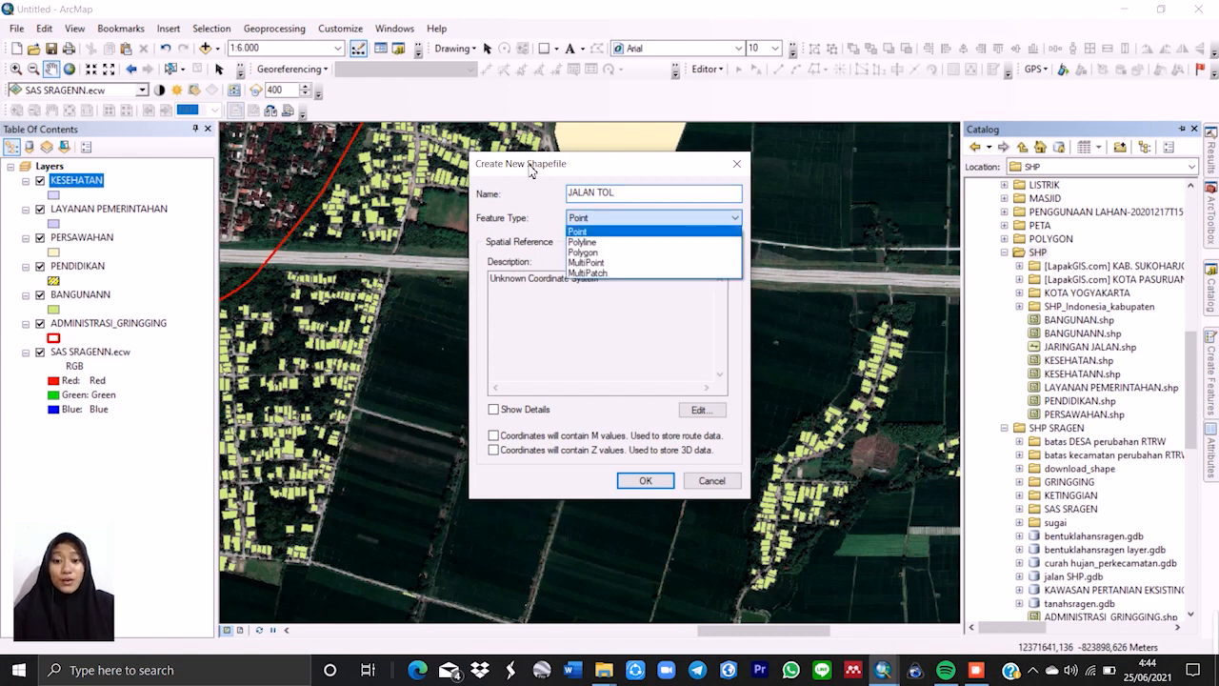
pyautogui.click(615, 241)
pyautogui.click(697, 410)
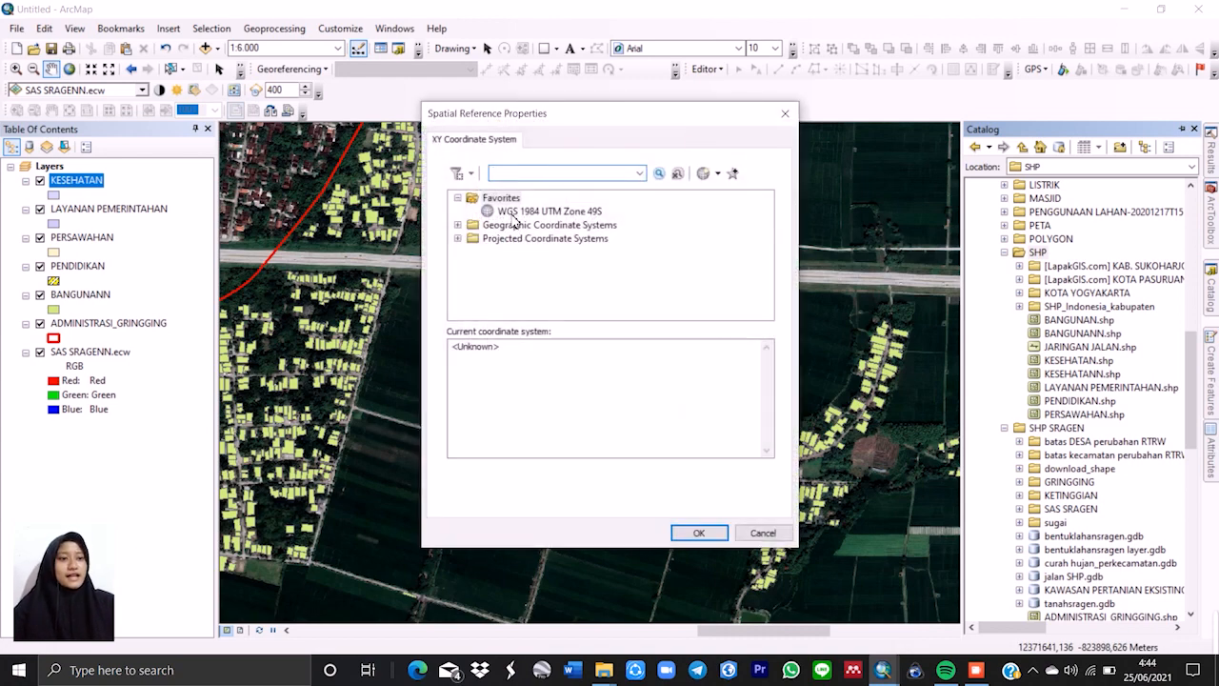
pyautogui.click(514, 213)
pyautogui.click(698, 533)
pyautogui.click(645, 480)
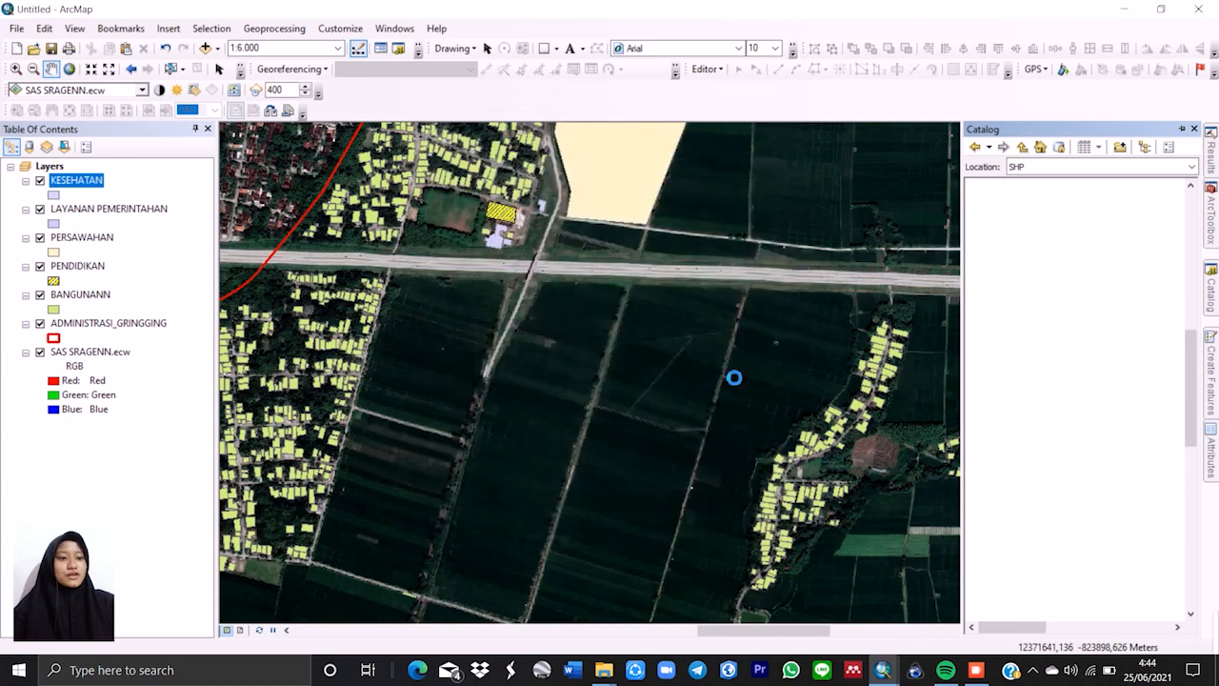
# Start an edit session on the JALAN TOL layer and choose its feature template for drawing lines.
pyautogui.rightClick(82, 190)
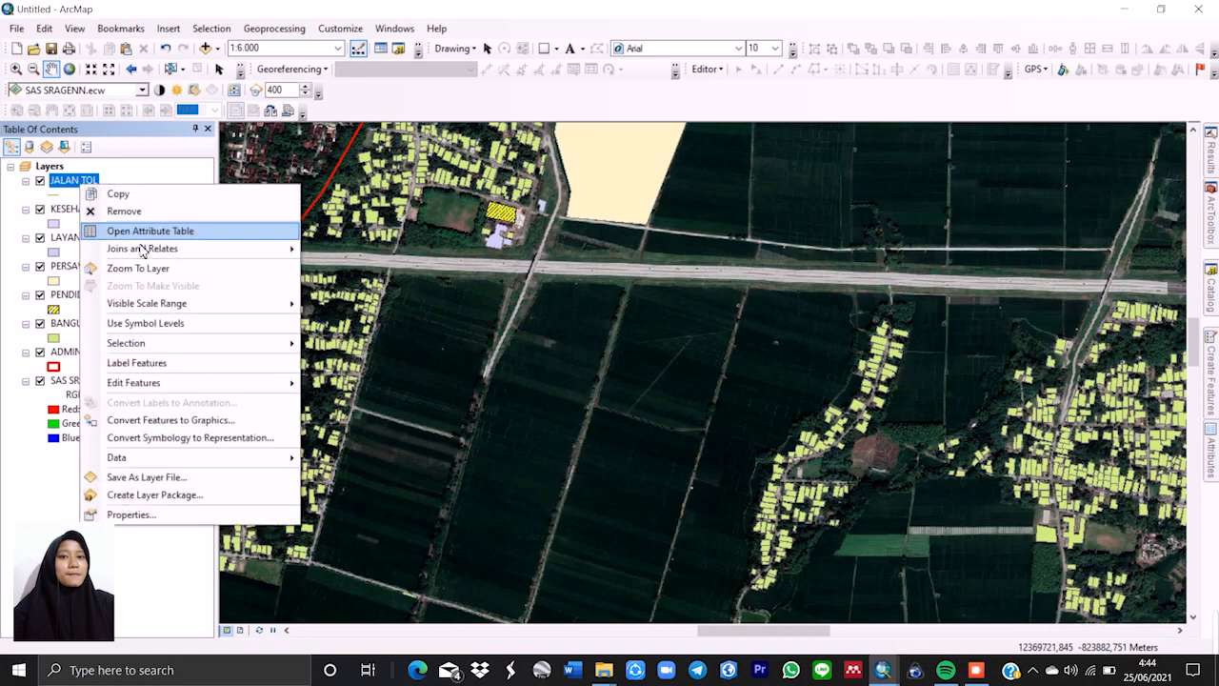
pyautogui.moveTo(296, 382)
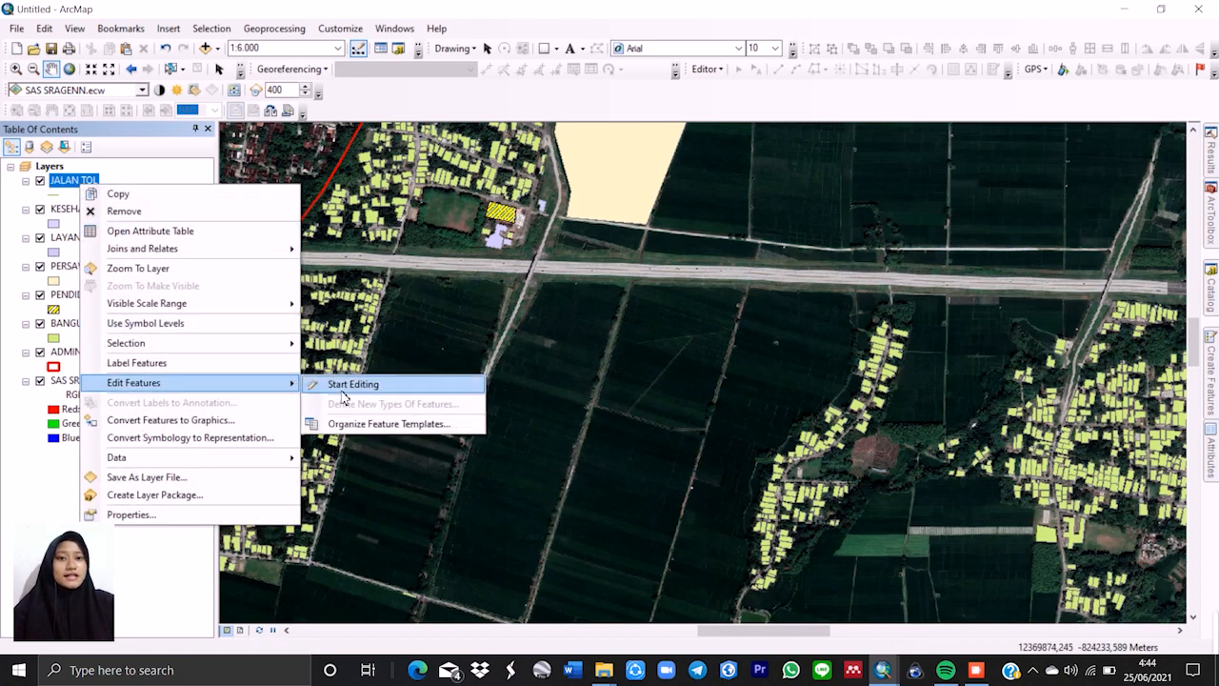
pyautogui.click(345, 394)
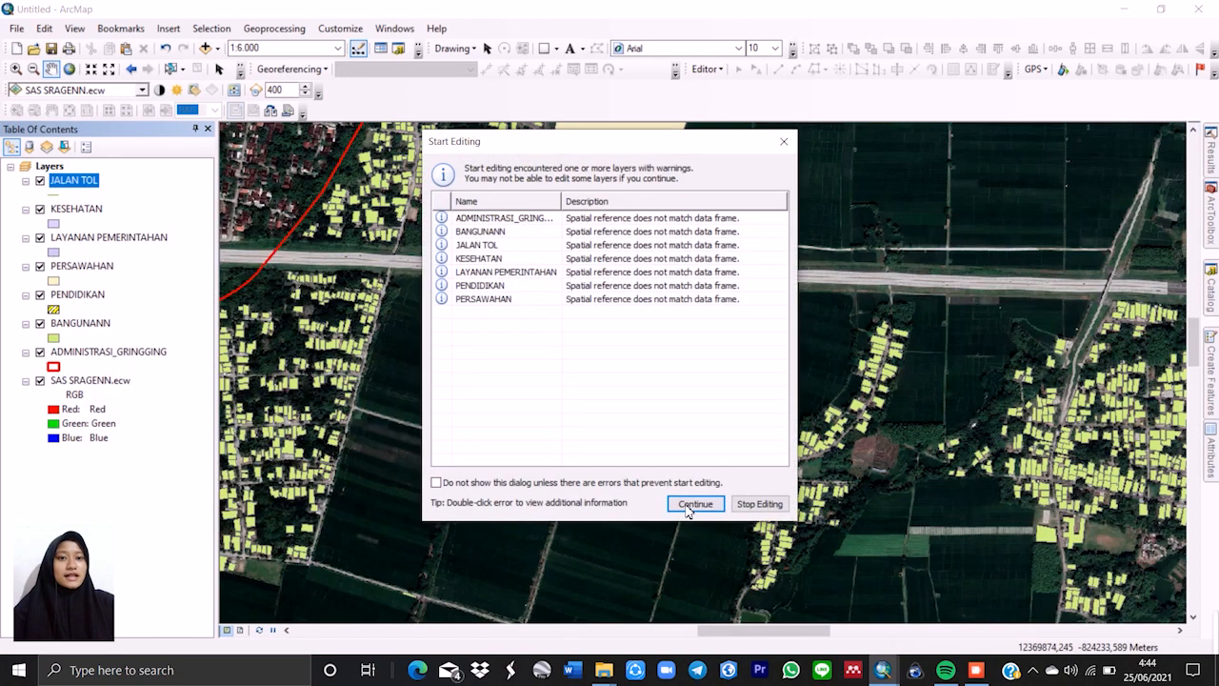
pyautogui.click(695, 504)
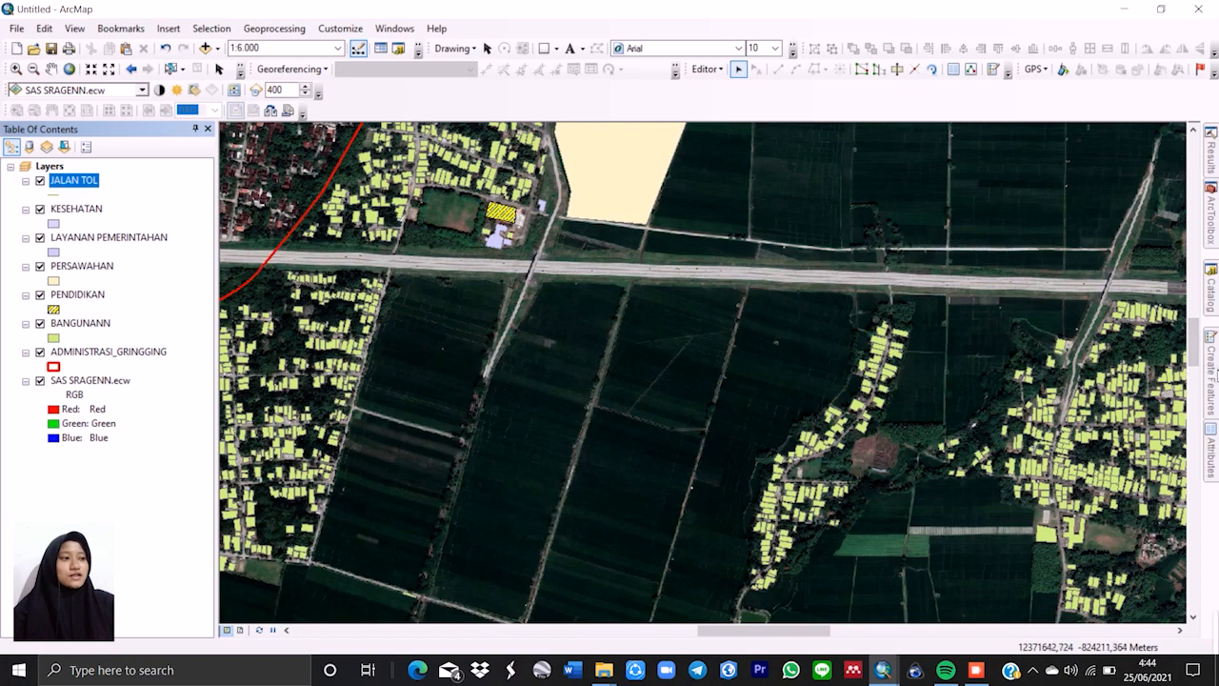
pyautogui.click(1211, 373)
pyautogui.click(1009, 183)
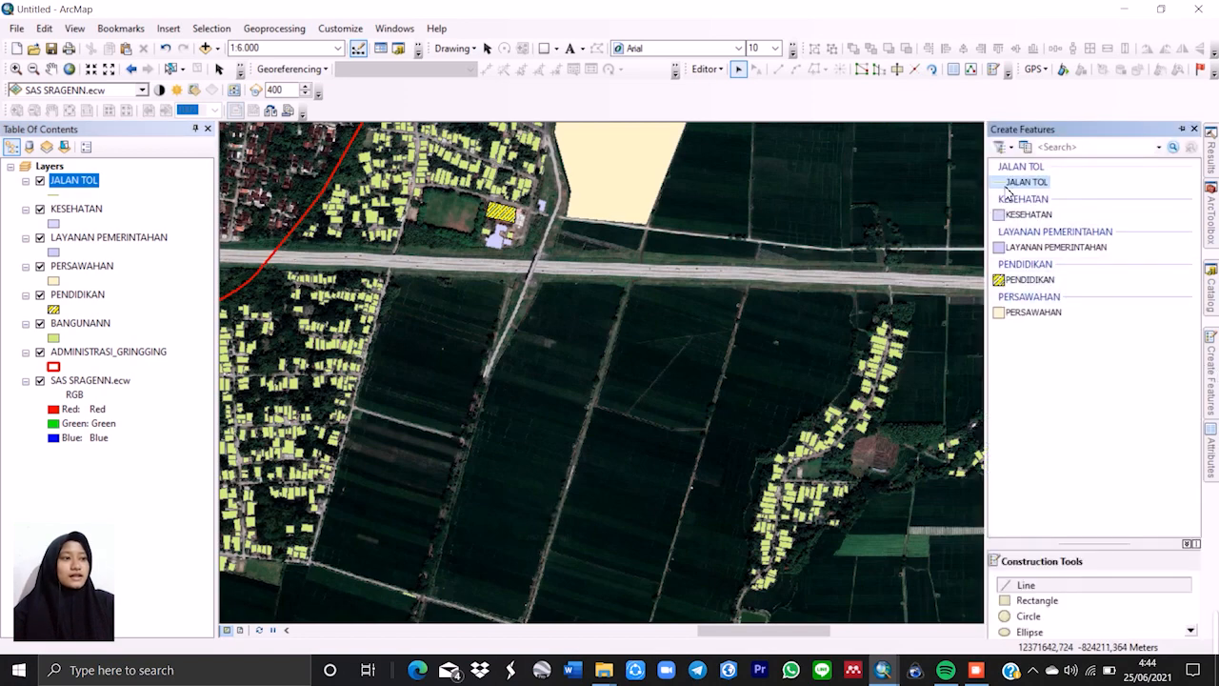
# Digitize the toll road as a JALAN TOL line from the western to the eastern ADMINISTRASI_GRINGGING boundary, following the middle of the road.
pyautogui.scroll(-2, 360, 288)
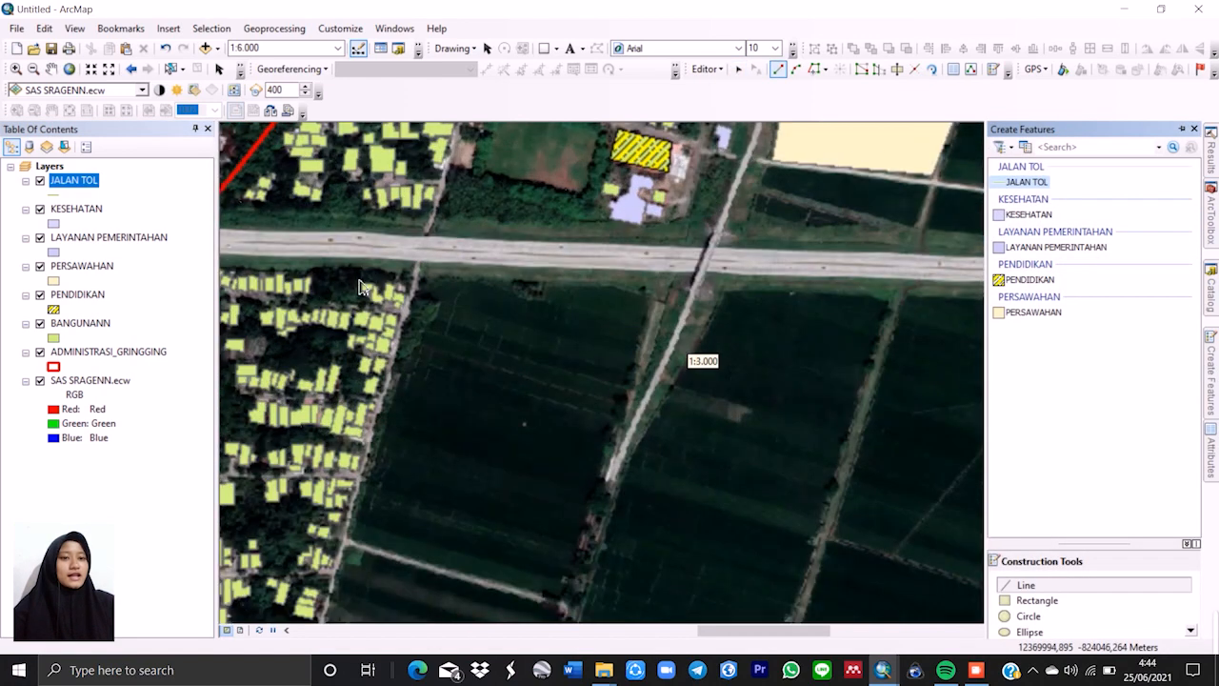
pyautogui.scroll(1, 589, 319)
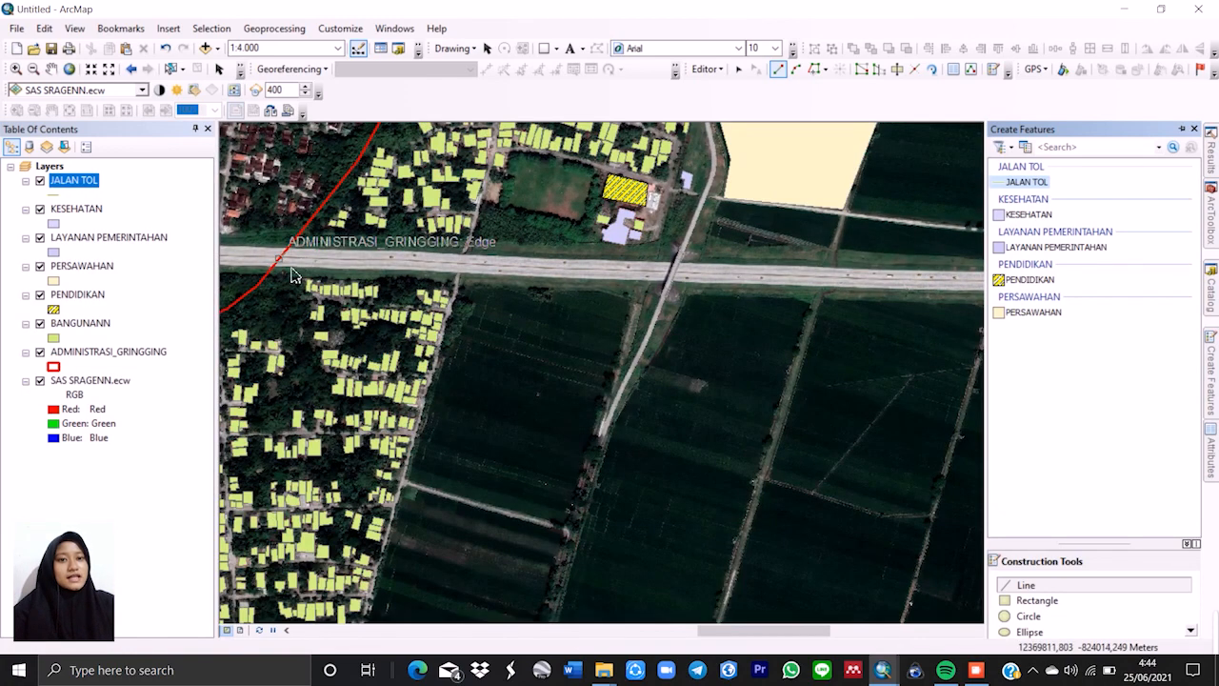
pyautogui.click(282, 258)
pyautogui.click(530, 266)
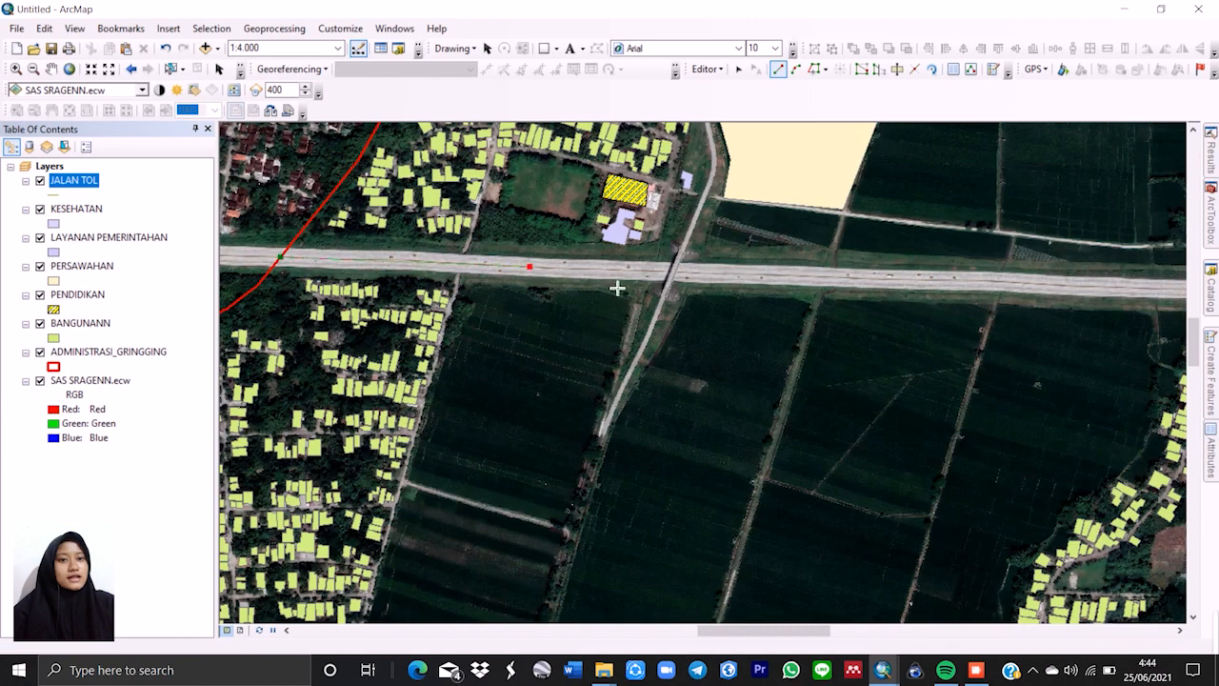
pyautogui.click(743, 275)
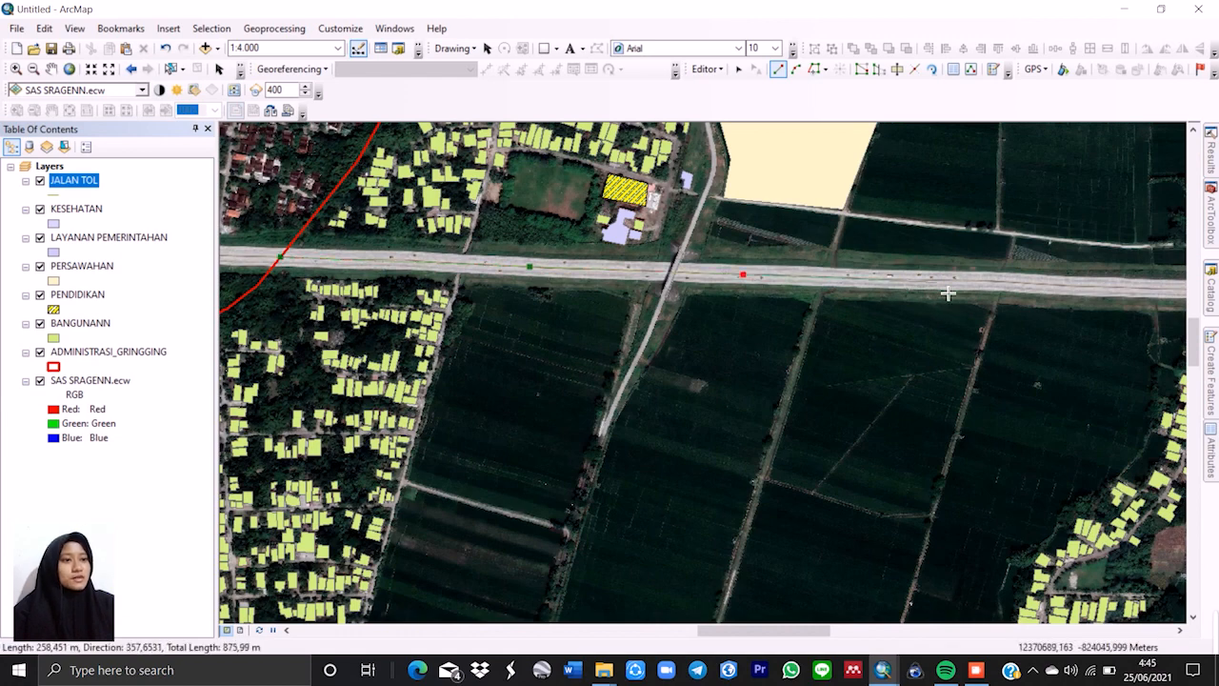
pyautogui.scroll(2, 468, 330)
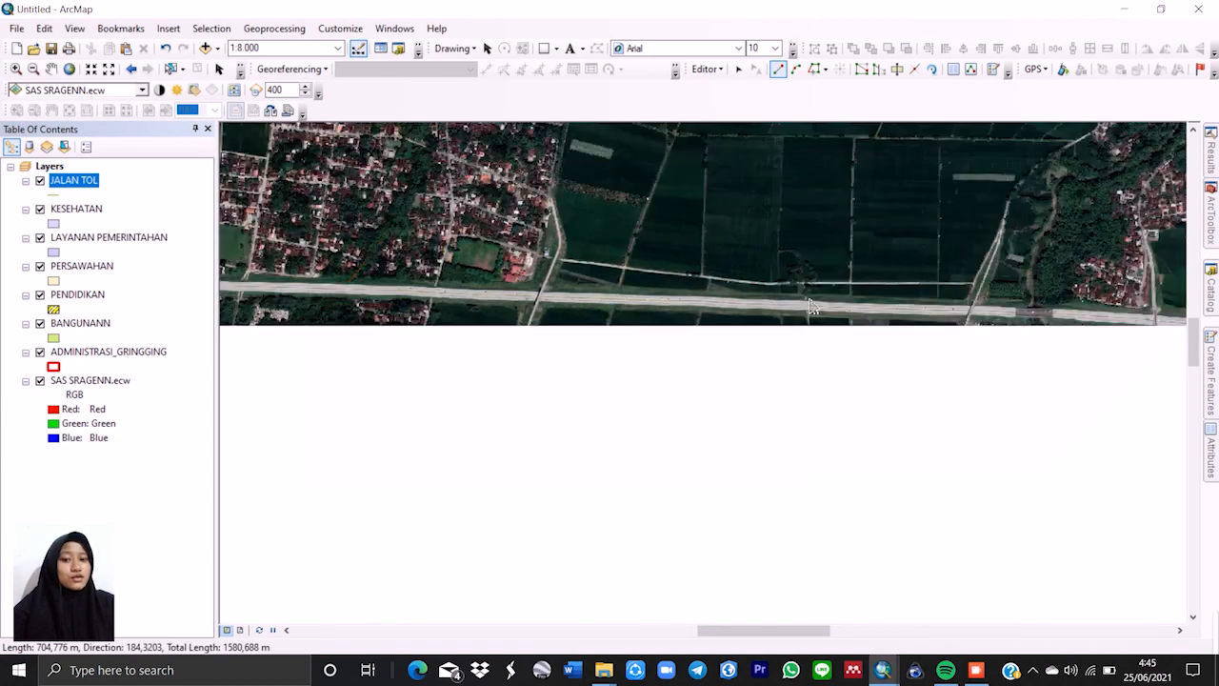
pyautogui.click(854, 308)
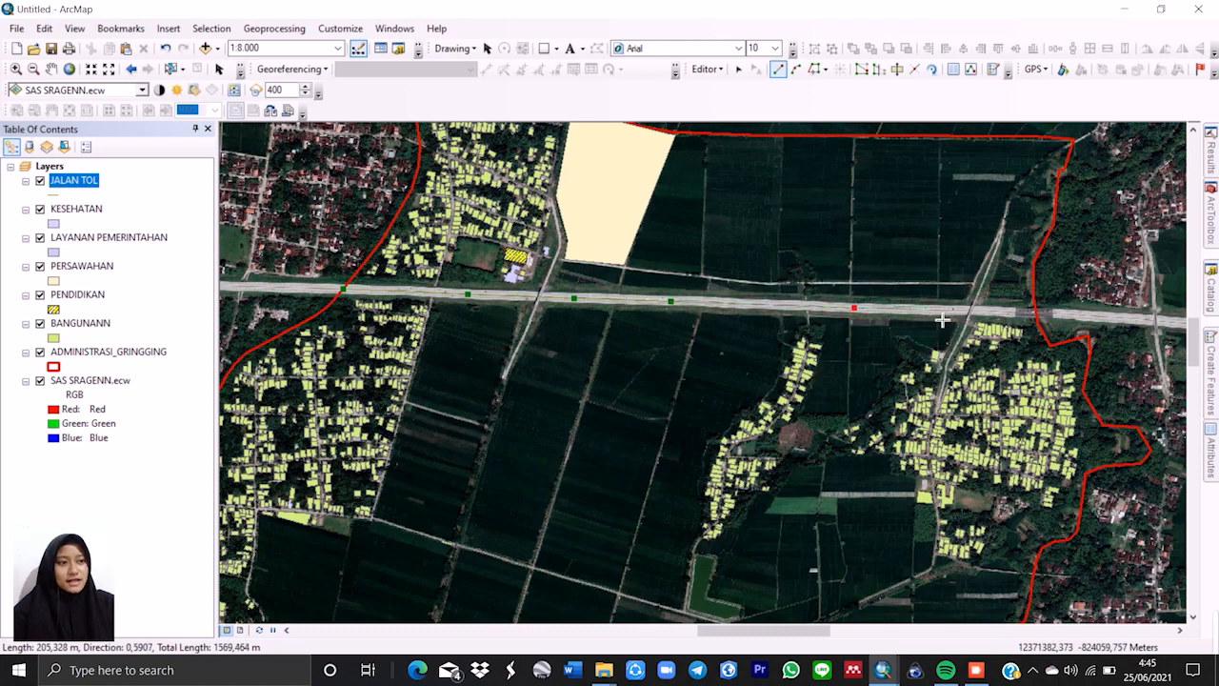
pyautogui.click(959, 310)
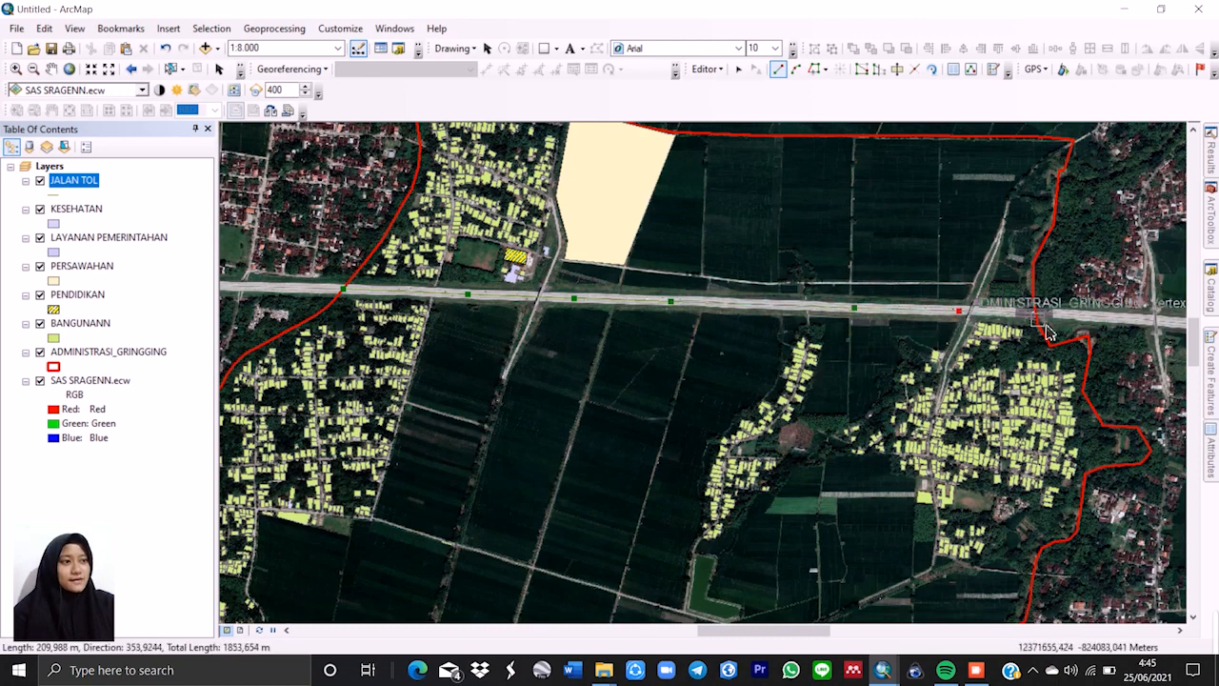
pyautogui.scroll(4, 1050, 325)
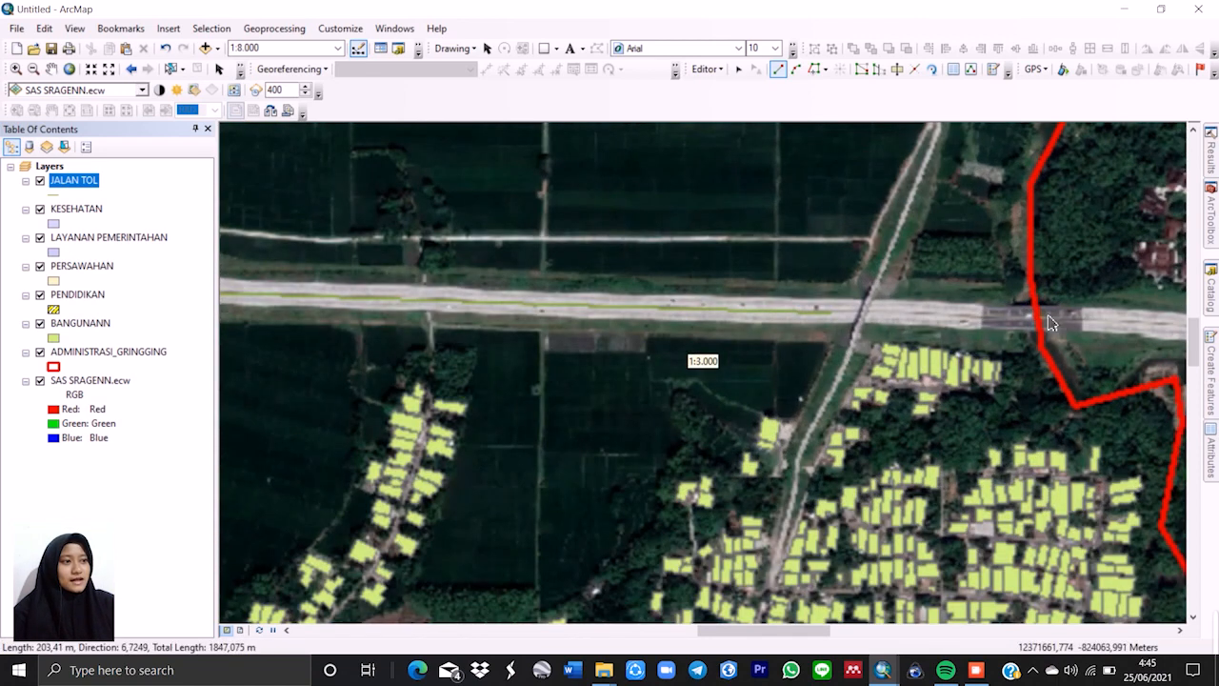
pyautogui.doubleClick(1035, 324)
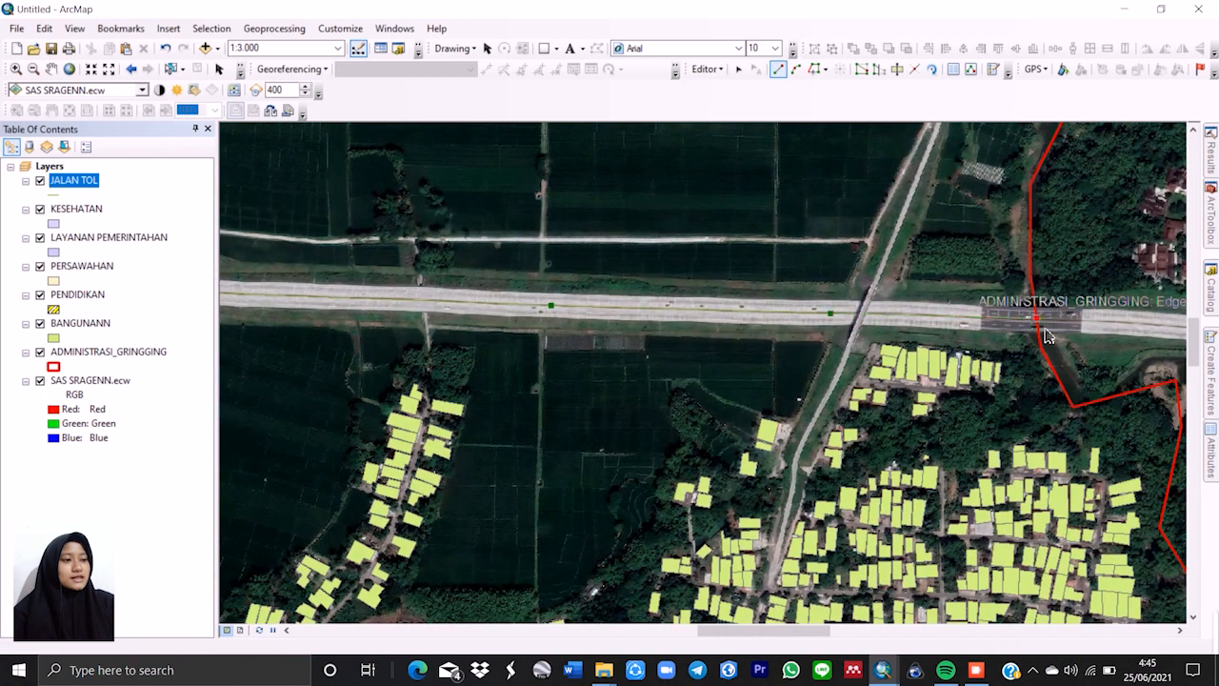
# Try the Boundary, National line symbol on the JALAN TOL layer.
pyautogui.click(58, 195)
pyautogui.click(450, 246)
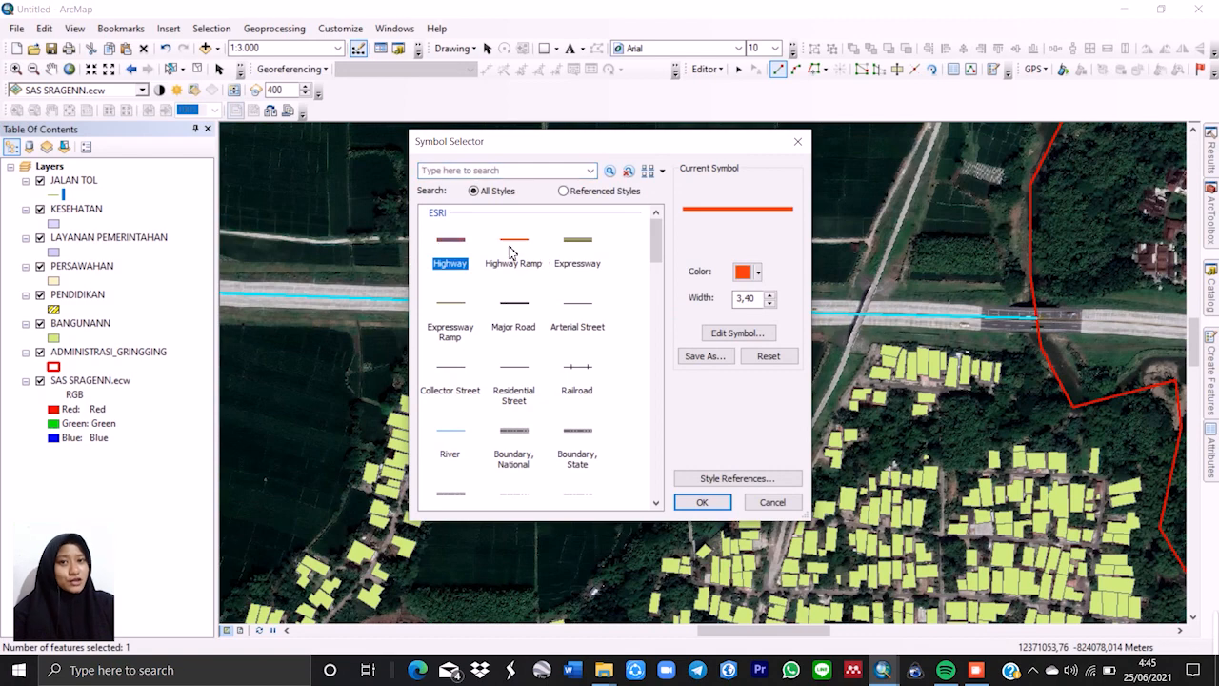
pyautogui.click(578, 245)
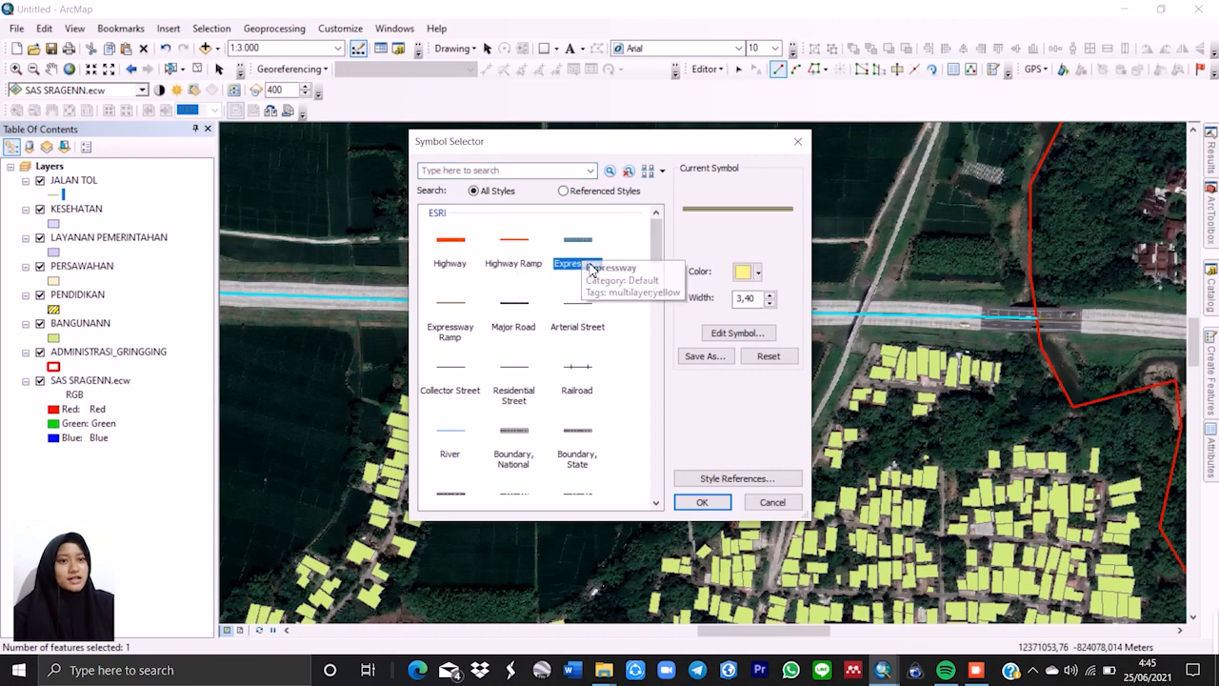
pyautogui.click(514, 433)
pyautogui.click(702, 502)
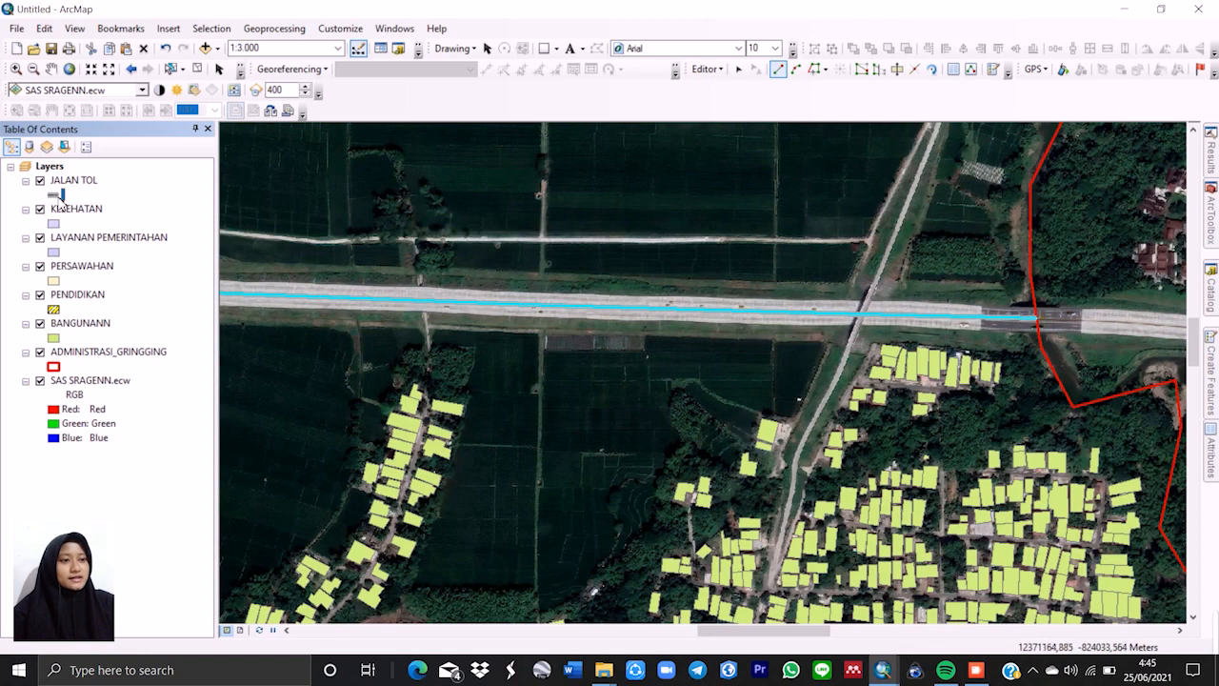
# Symbolize the JALAN TOL layer with the orange Highway line style.
pyautogui.click(452, 244)
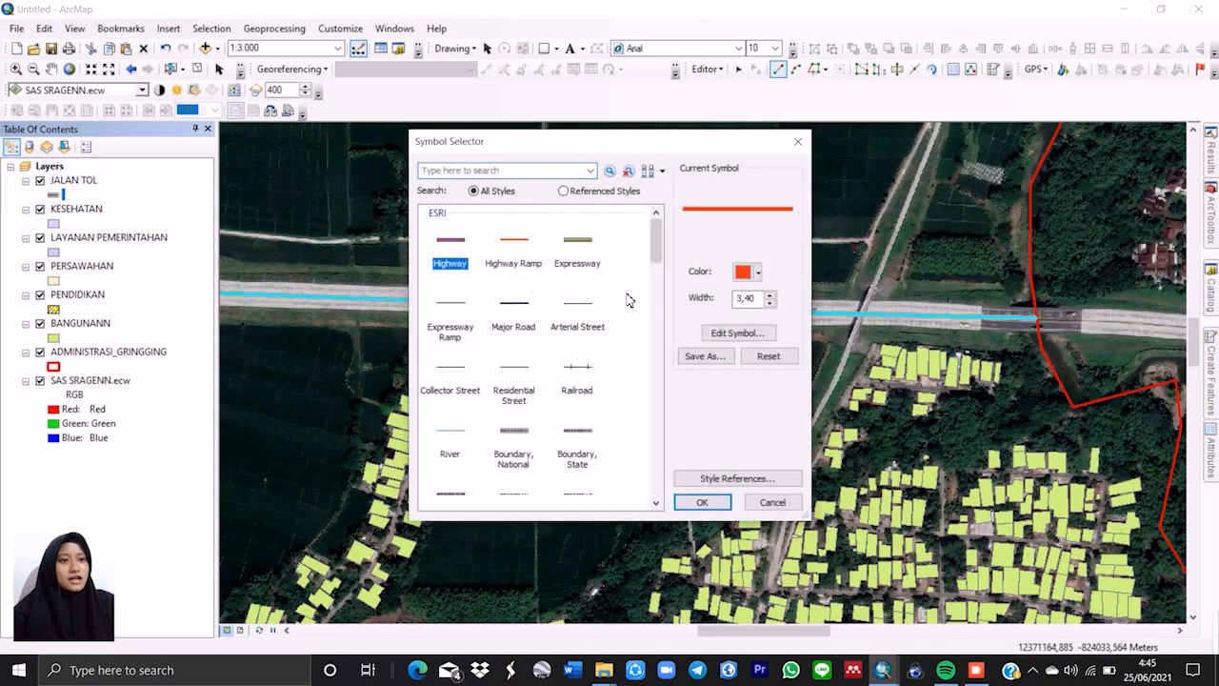
pyautogui.click(702, 502)
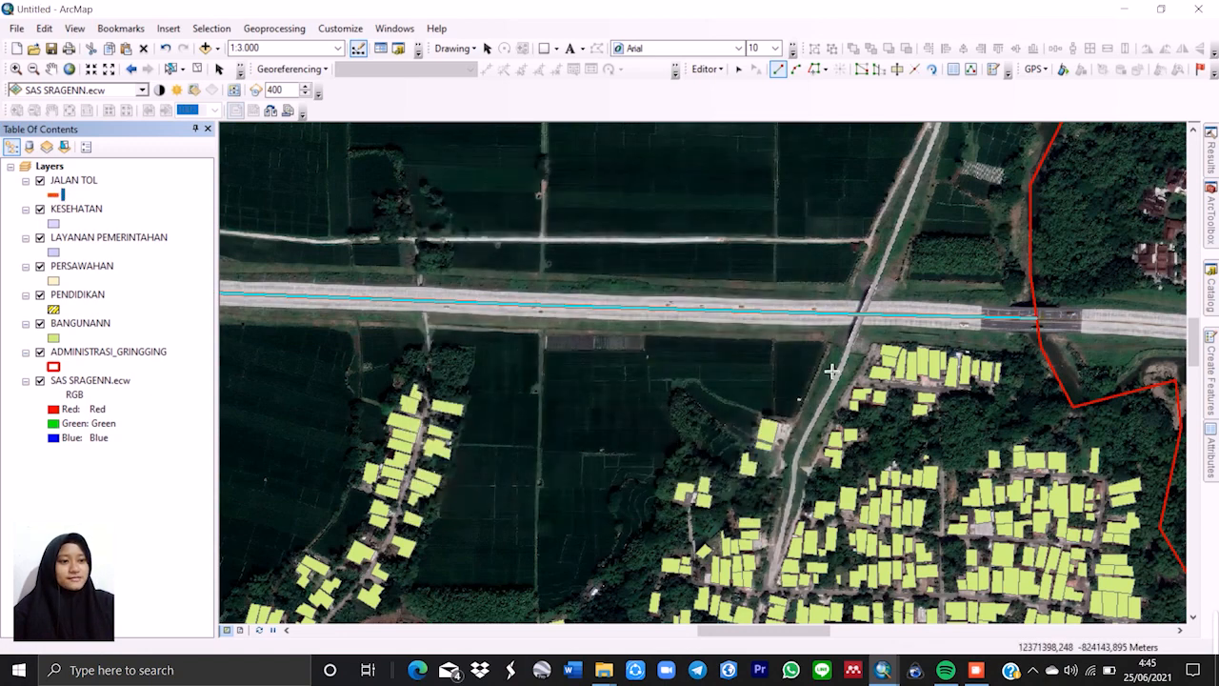
# End the edit session and save the new JALAN TOL line.
pyautogui.scroll(3, 710, 367)
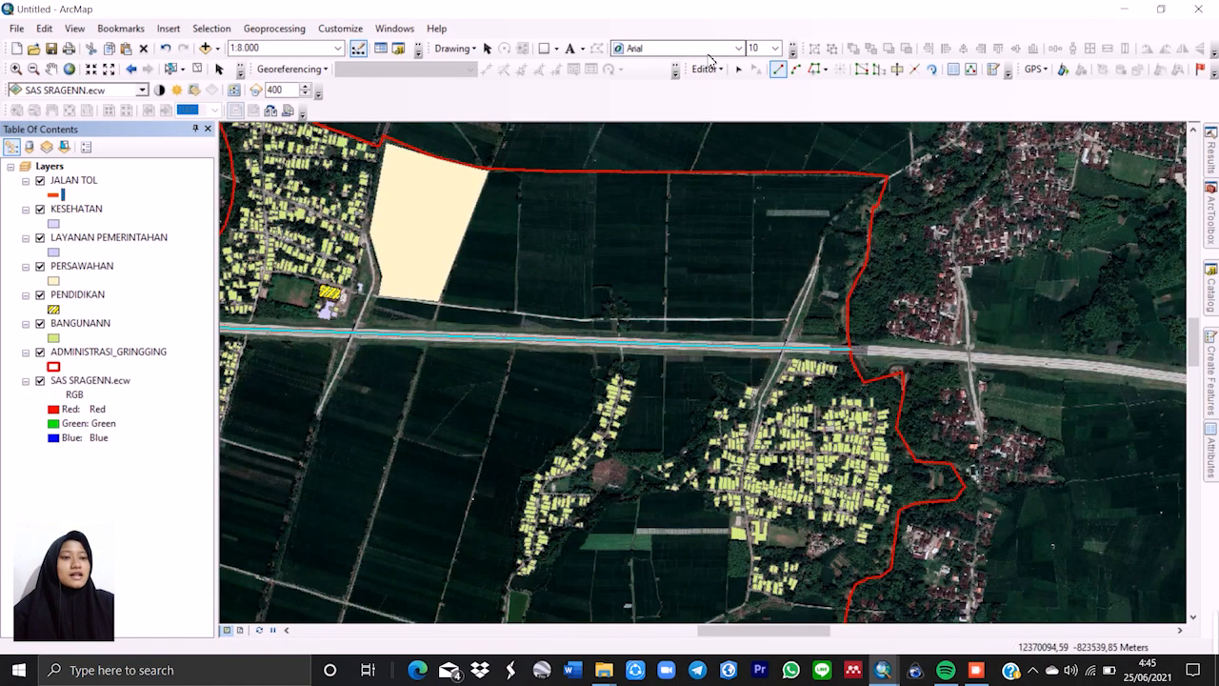
pyautogui.click(708, 69)
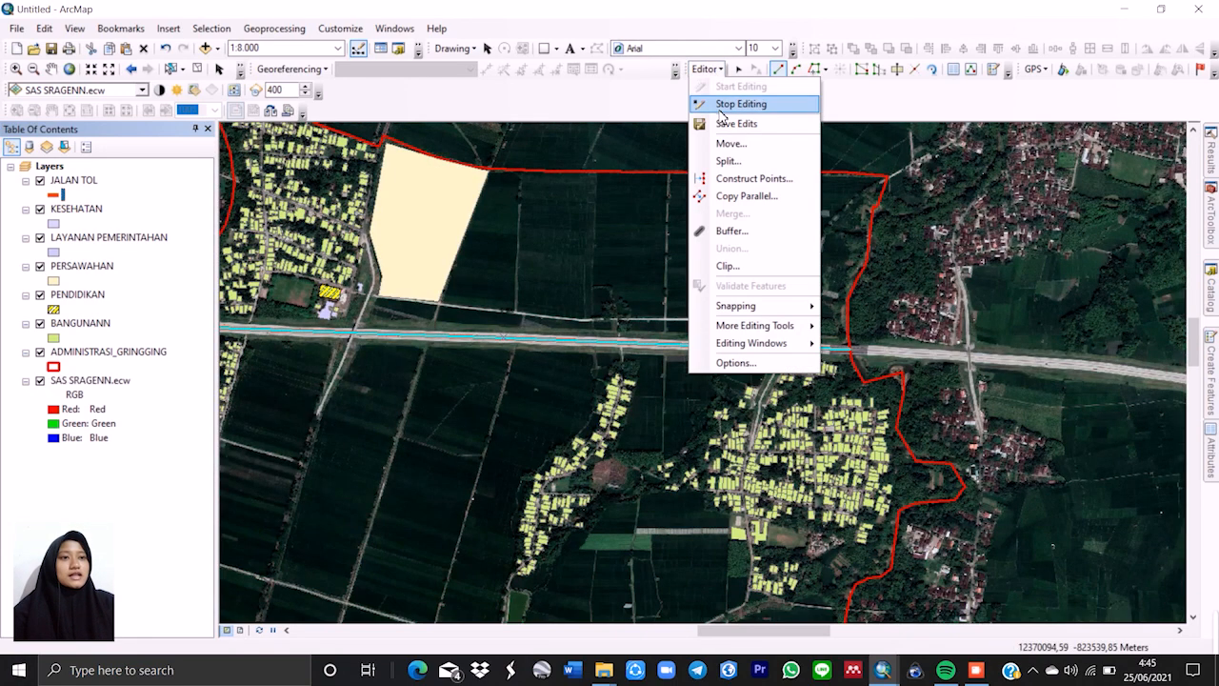
pyautogui.click(726, 103)
pyautogui.click(554, 385)
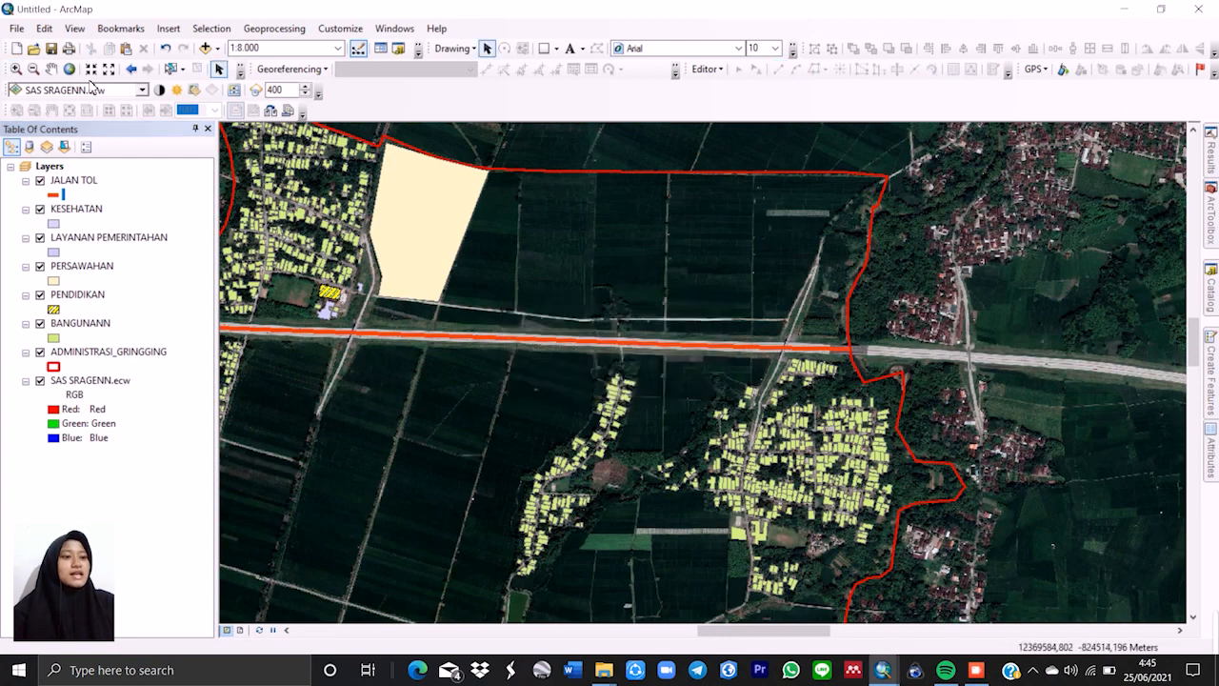
# Examine the imagery along the eastern ADMINISTRASI_GRINGGING boundary, from the southern settlements up to the toll road.
pyautogui.click(52, 69)
pyautogui.scroll(5, 762, 457)
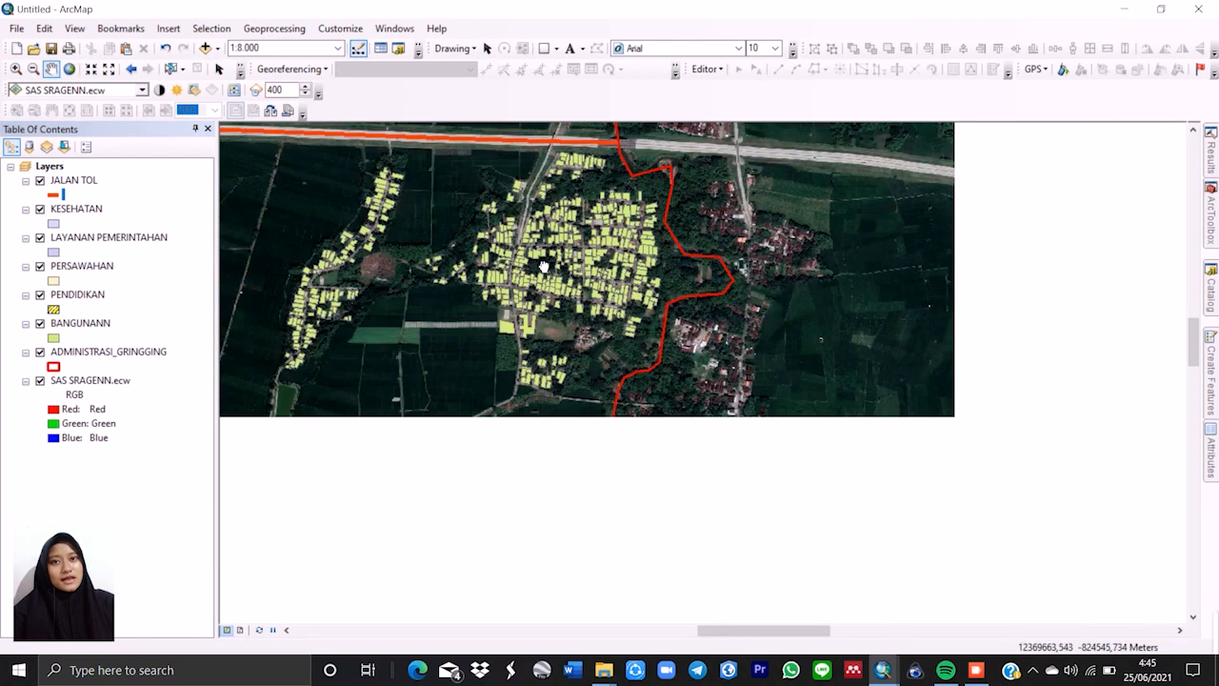
pyautogui.scroll(-3, 801, 371)
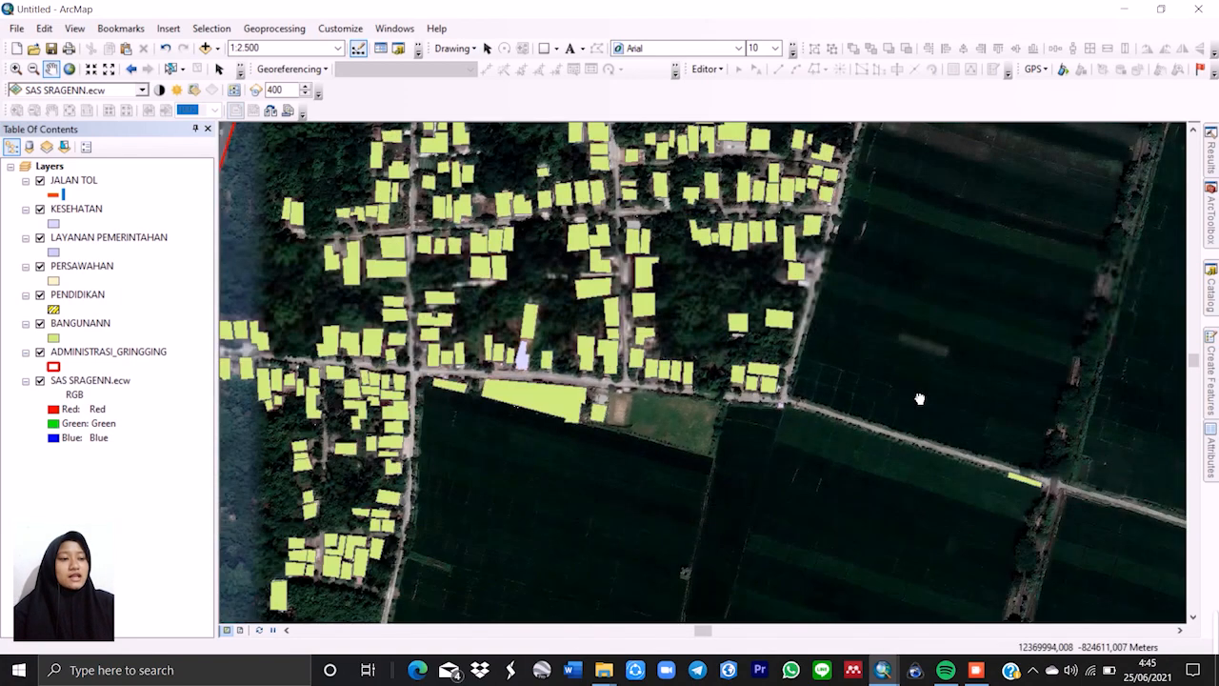
pyautogui.moveTo(920, 401); pyautogui.dragTo(409, 407)
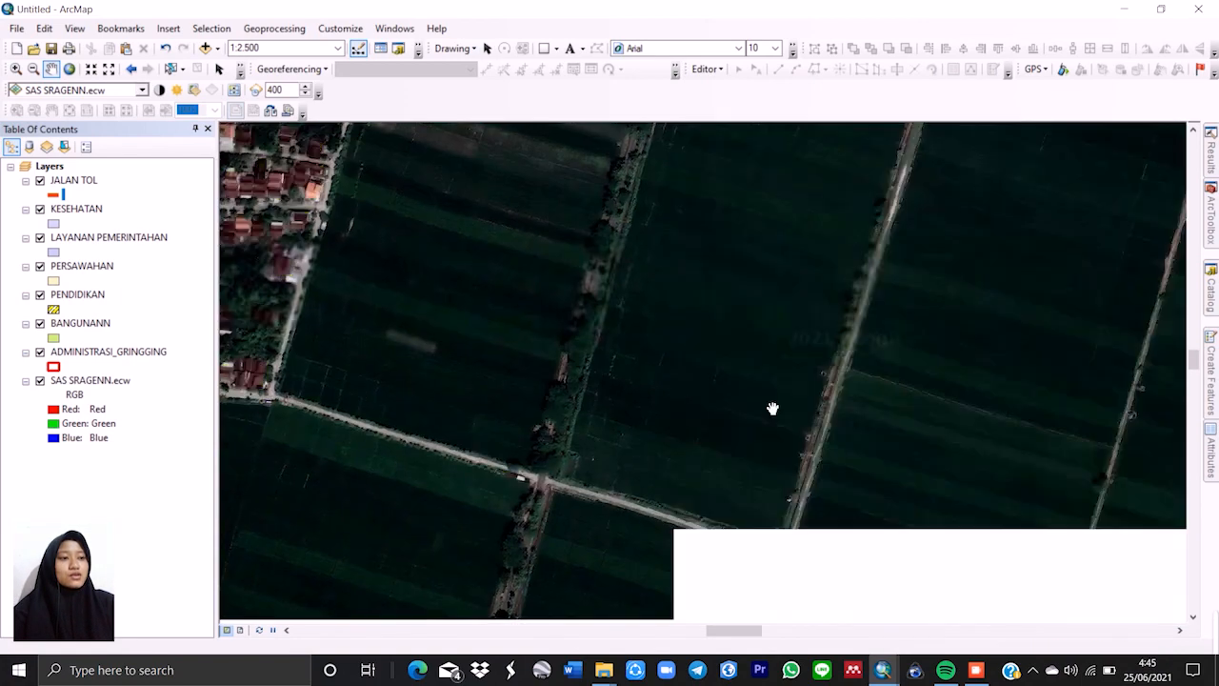
pyautogui.moveTo(846, 408); pyautogui.dragTo(385, 407)
pyautogui.scroll(-2, 825, 392)
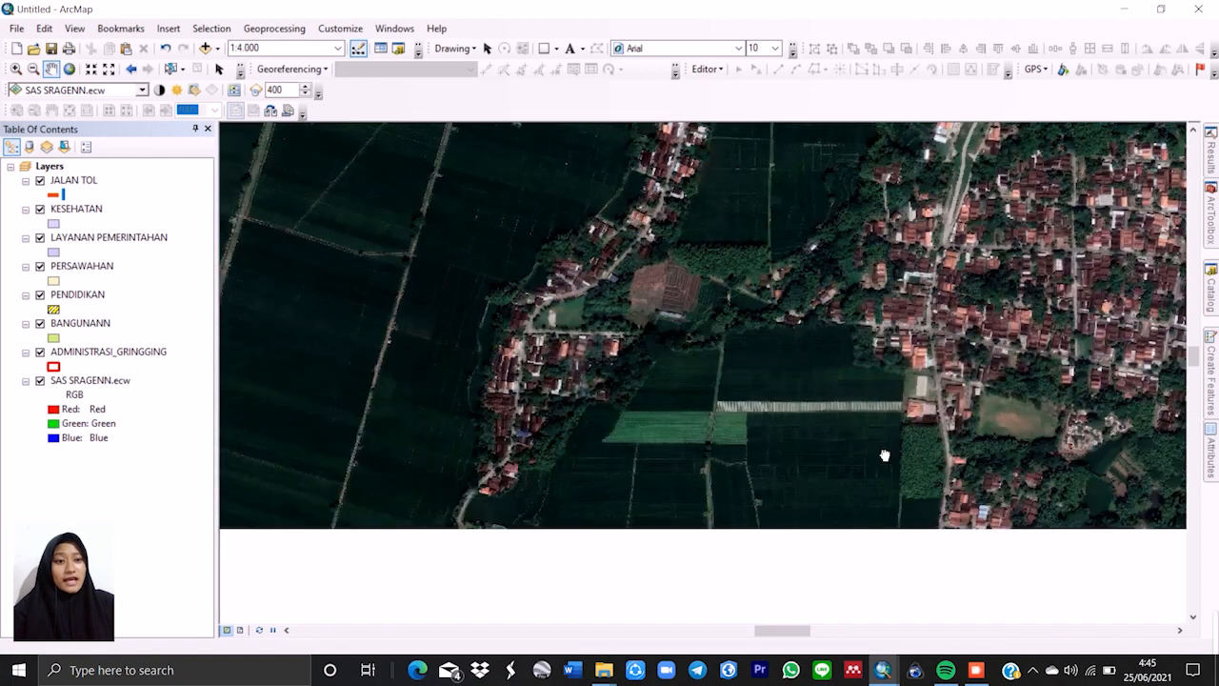
pyautogui.moveTo(885, 454); pyautogui.dragTo(470, 465)
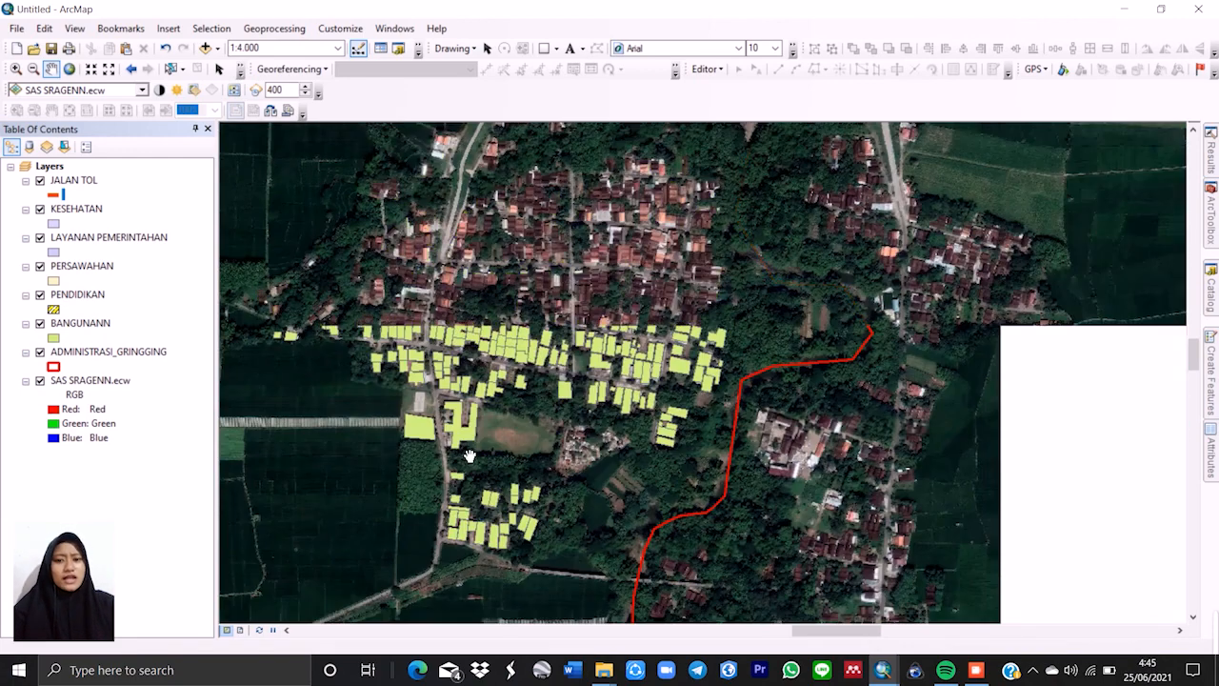
pyautogui.moveTo(682, 410); pyautogui.dragTo(640, 315)
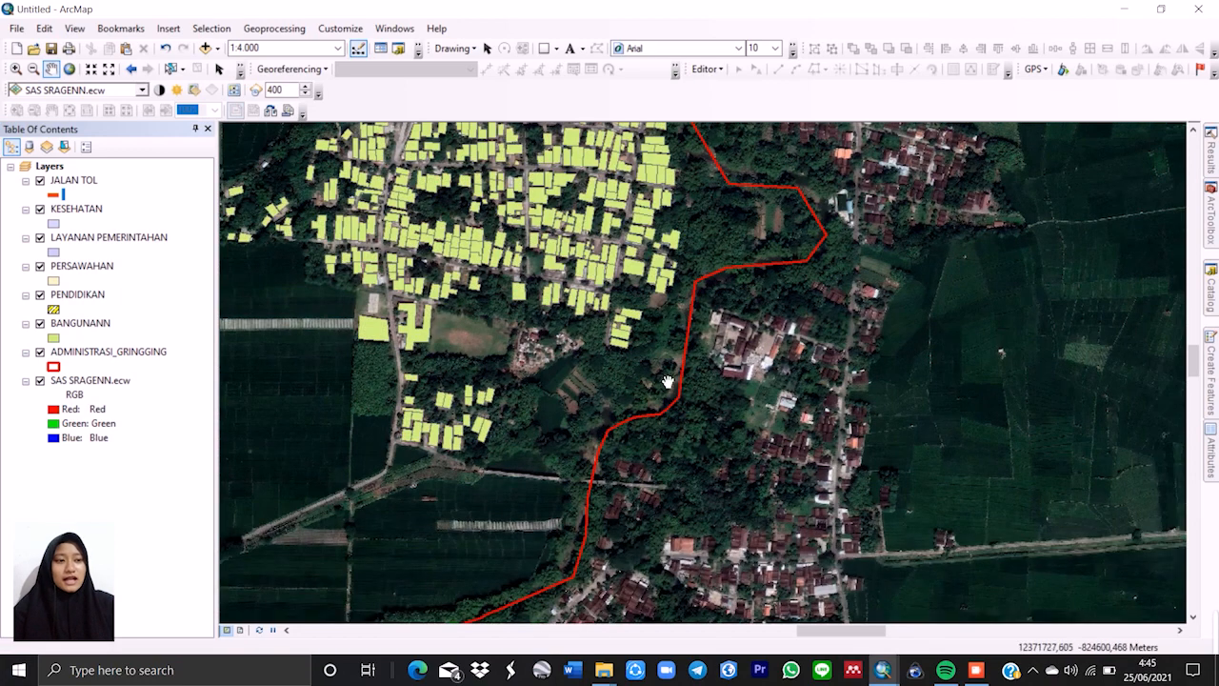
pyautogui.moveTo(697, 408)
pyautogui.mouseDown()
pyautogui.moveTo(742, 411)
pyautogui.moveTo(677, 411)
pyautogui.mouseUp()
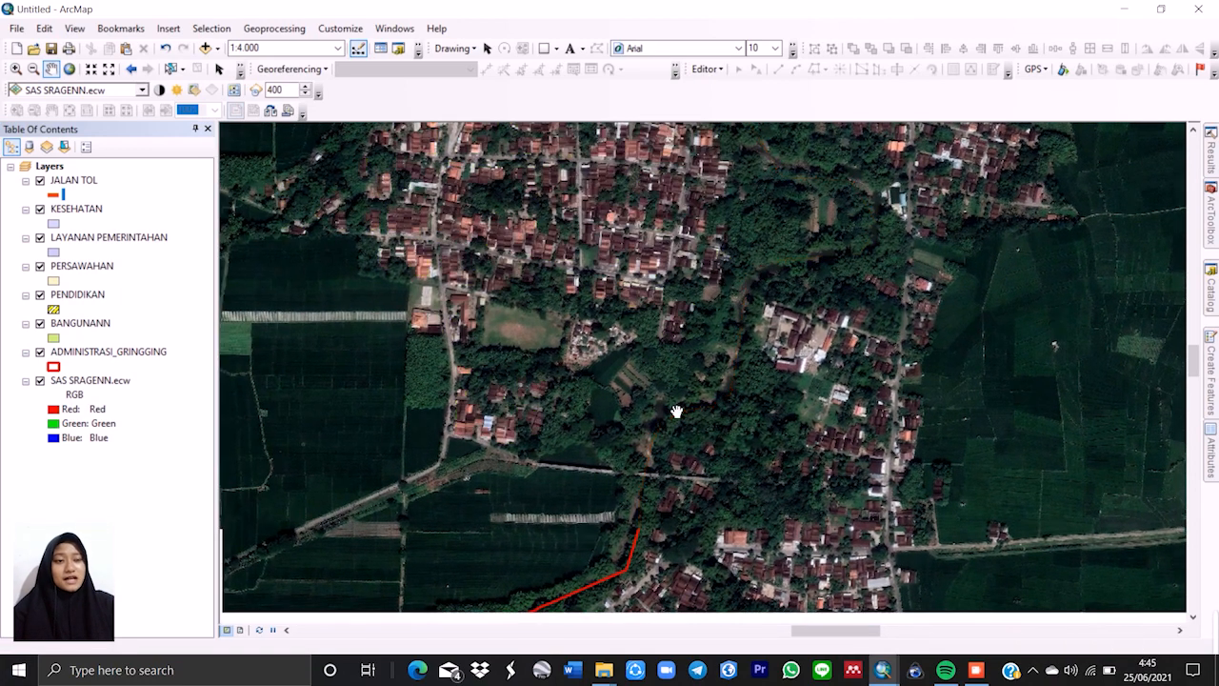
pyautogui.scroll(-1, 607, 440)
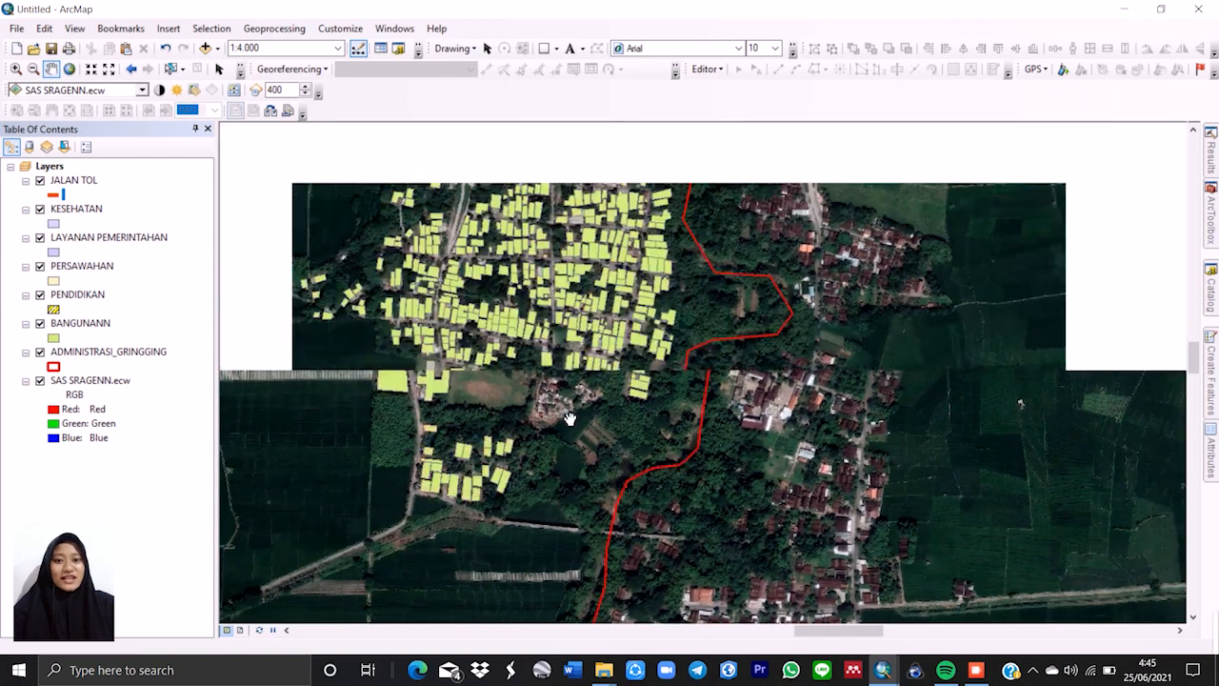
pyautogui.scroll(-1, 868, 355)
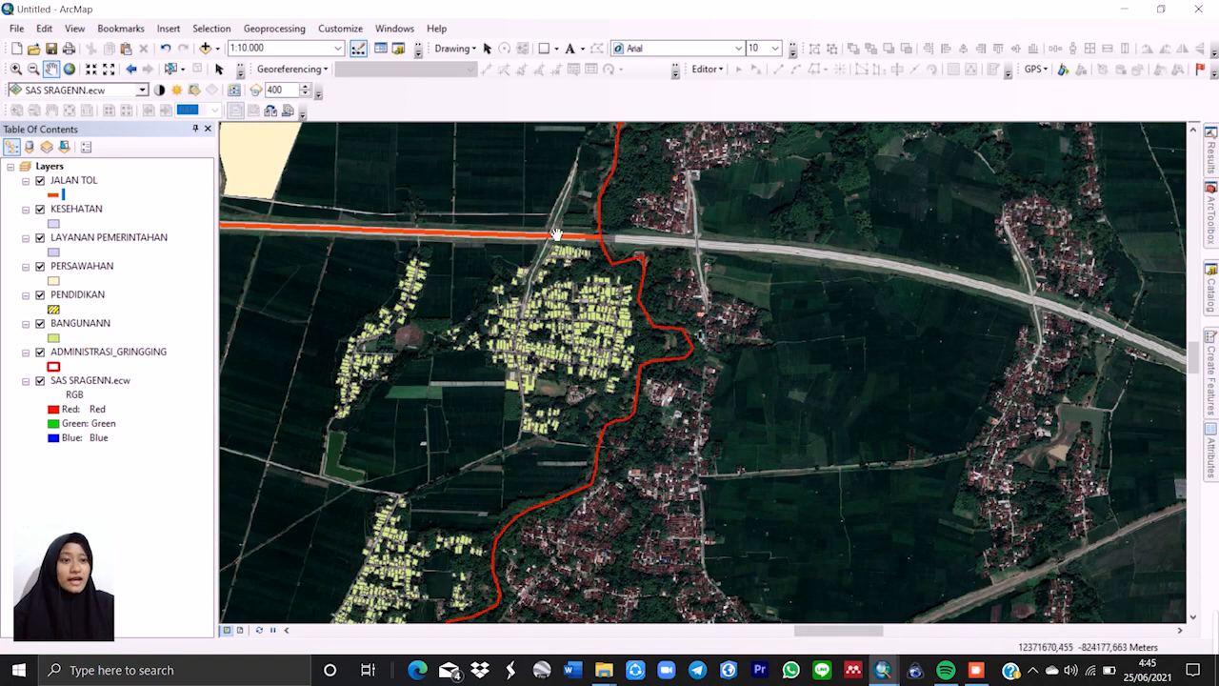
pyautogui.scroll(-1, 657, 335)
pyautogui.scroll(3, 660, 352)
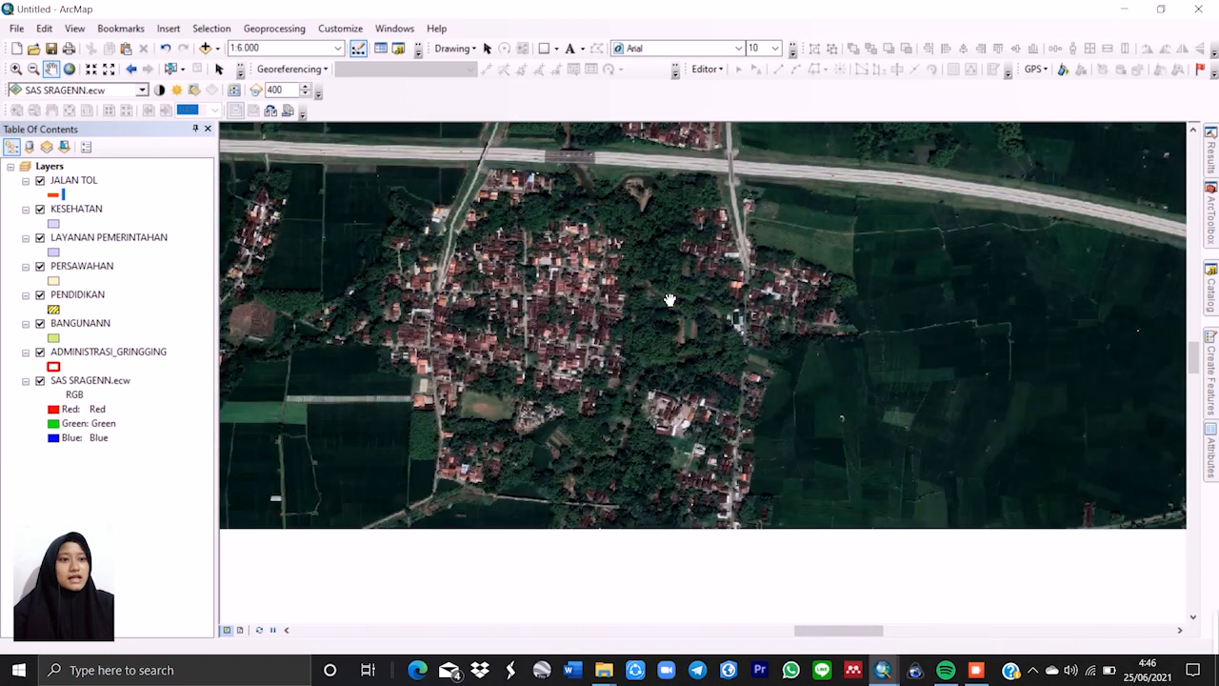
# Follow the village boundary south of the toll road and inspect the river course beside the southernmost settlement.
pyautogui.moveTo(588, 399); pyautogui.dragTo(651, 169)
pyautogui.moveTo(470, 549); pyautogui.dragTo(536, 423)
pyautogui.moveTo(486, 485); pyautogui.dragTo(619, 396)
pyautogui.moveTo(494, 525); pyautogui.dragTo(570, 412)
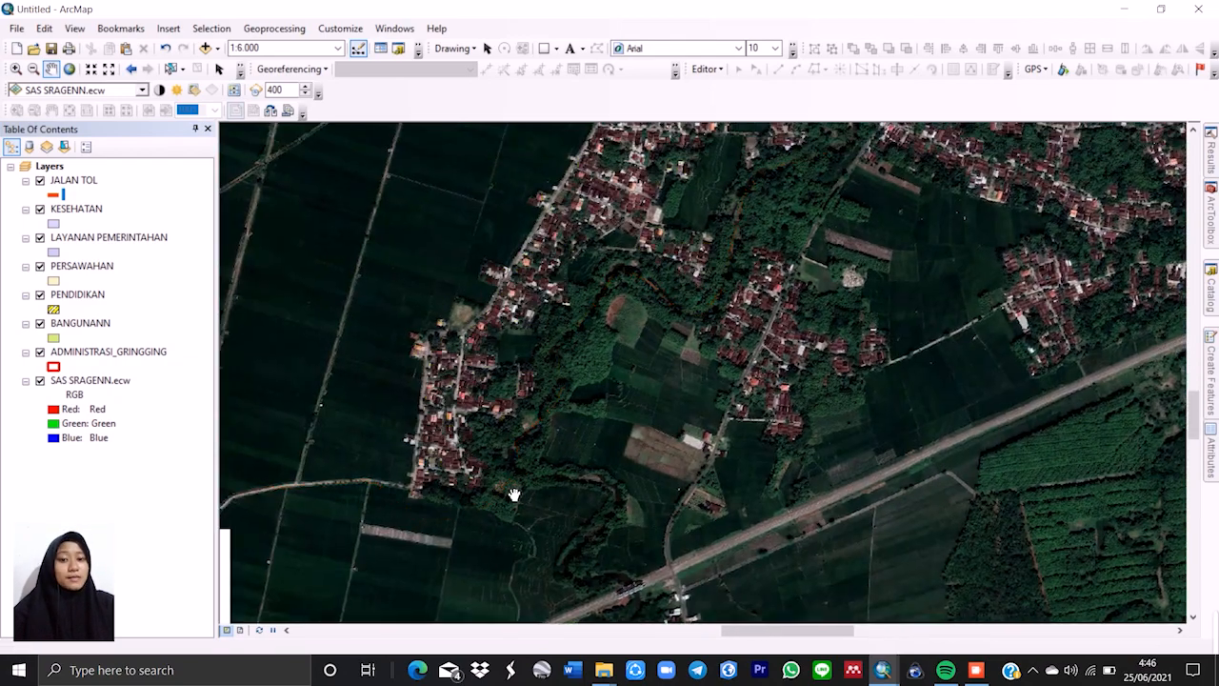
pyautogui.scroll(3, 508, 496)
pyautogui.moveTo(508, 495); pyautogui.dragTo(575, 482)
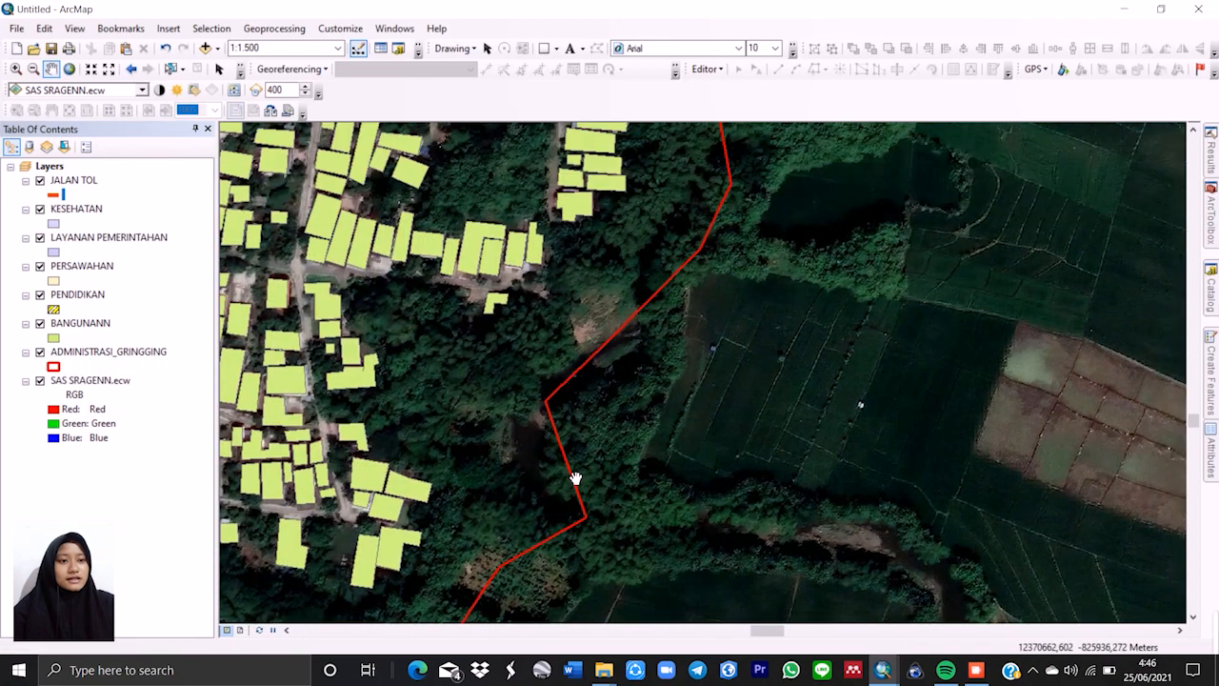
pyautogui.scroll(-1, 678, 399)
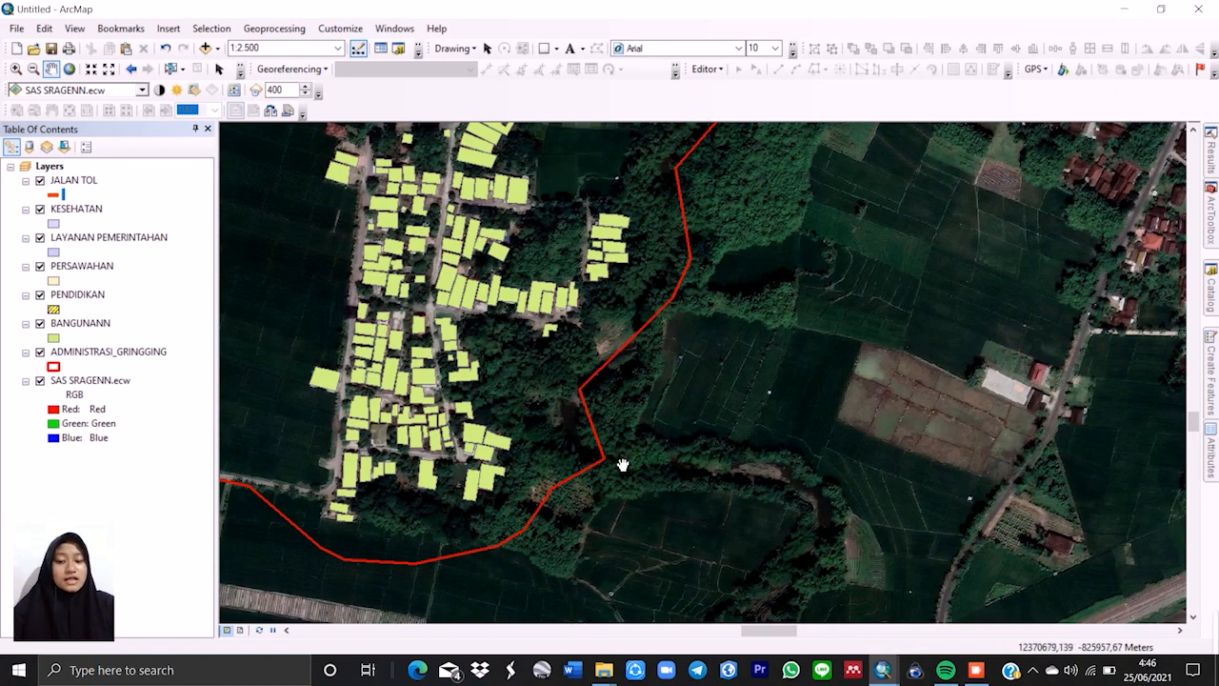
pyautogui.moveTo(521, 510); pyautogui.dragTo(521, 518)
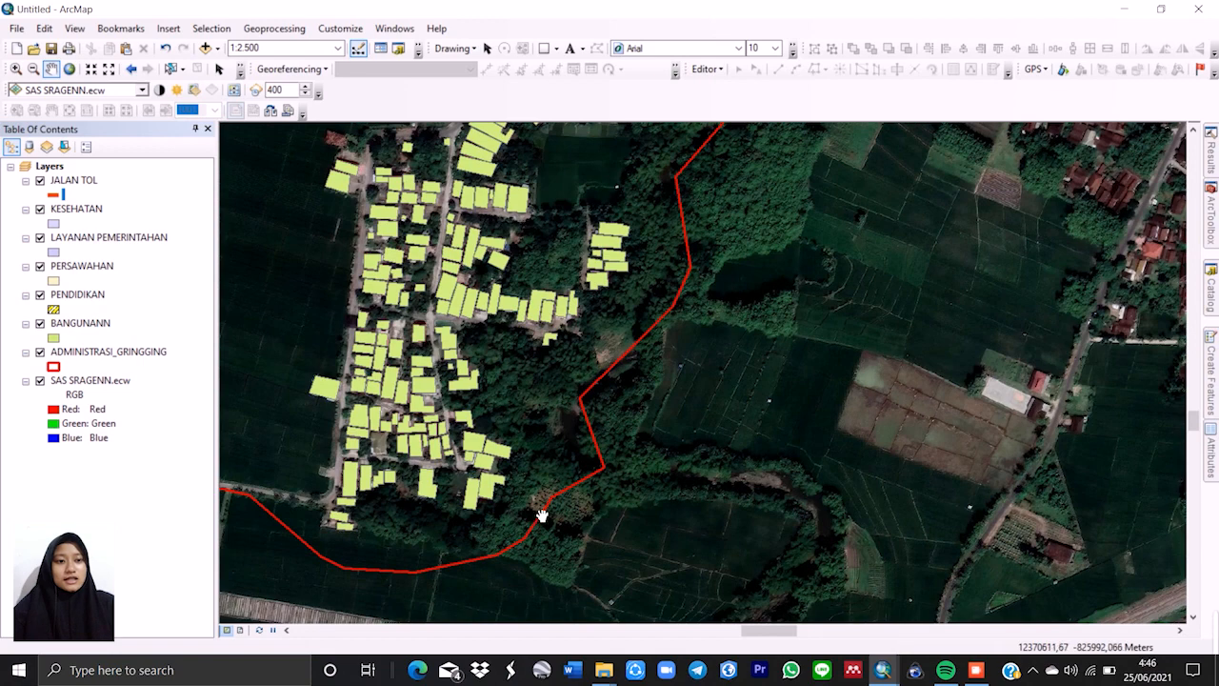
pyautogui.moveTo(587, 525); pyautogui.dragTo(574, 547)
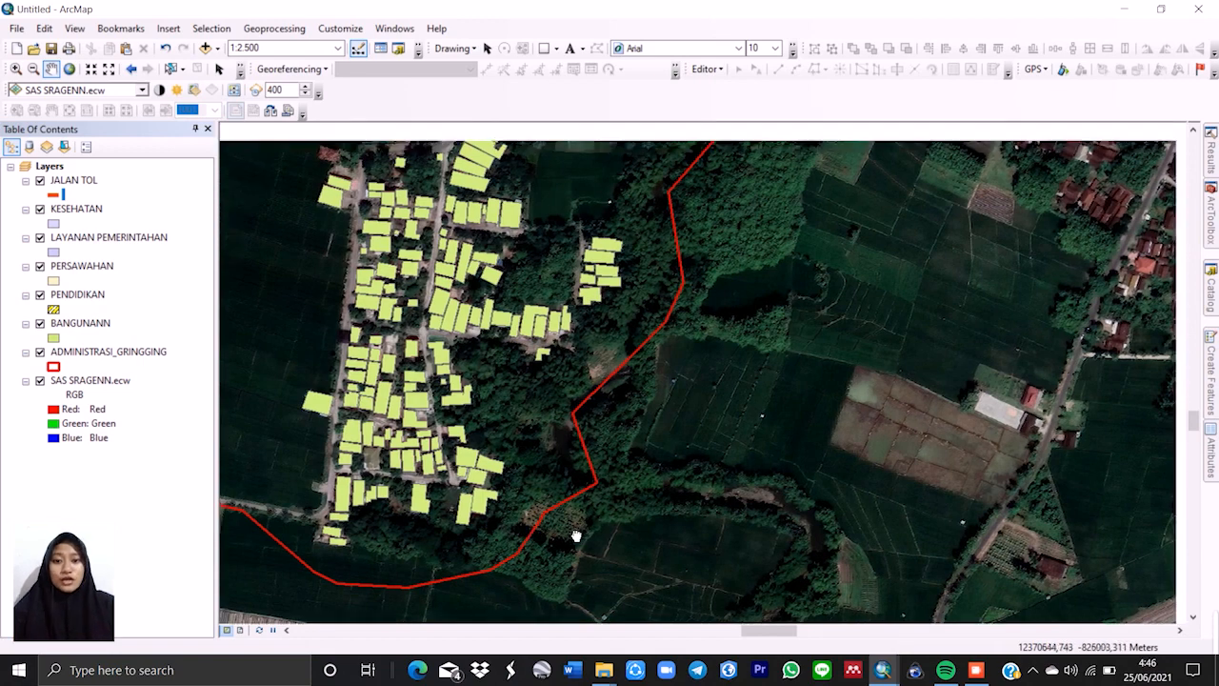
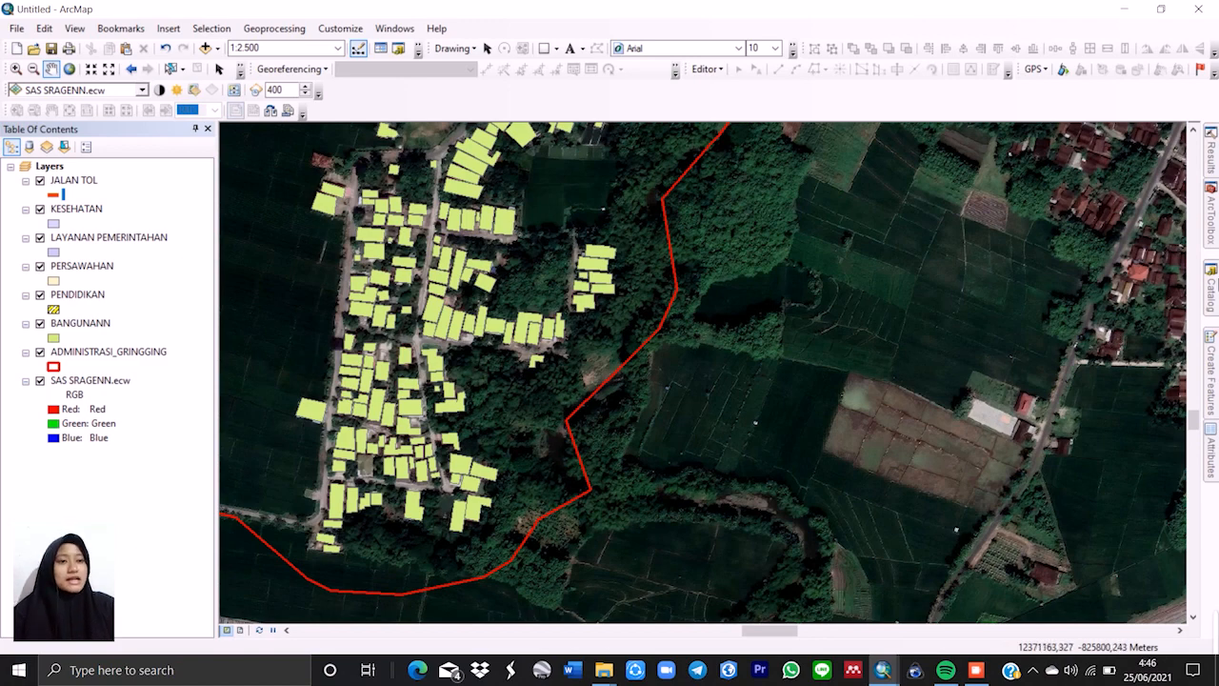
# Start a new shapefile in the SHP folder, named SUNGAI, with the Polygon feature type.
pyautogui.click(1209, 294)
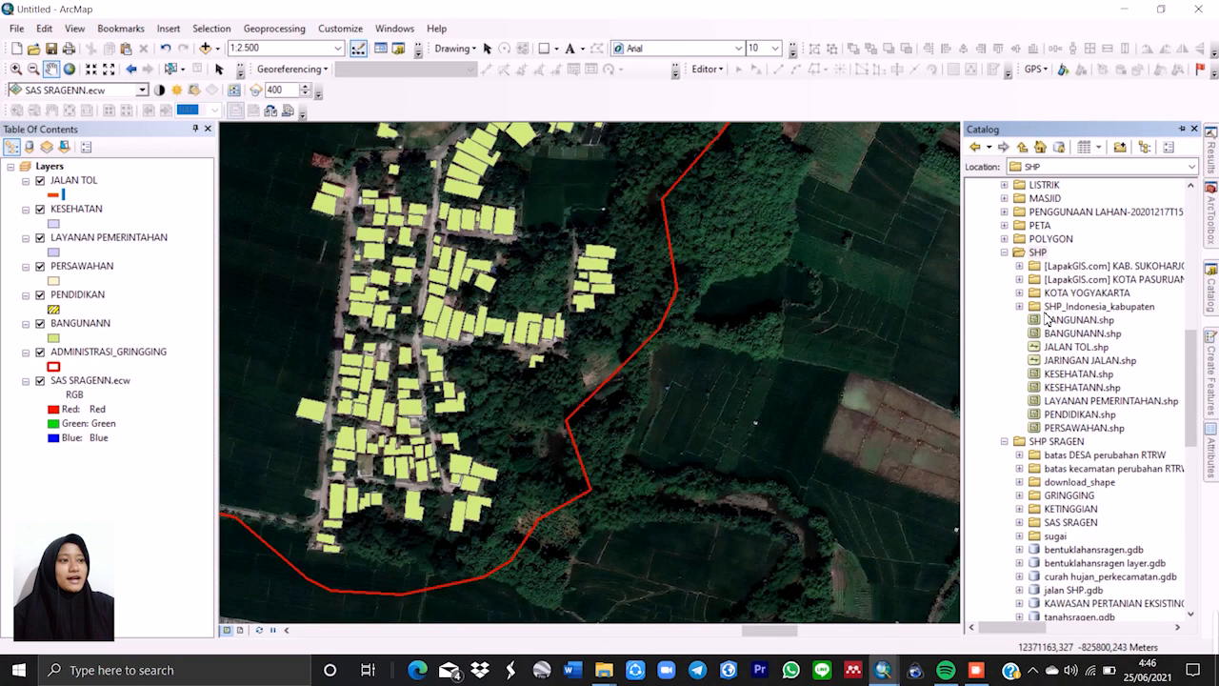
pyautogui.rightClick(1035, 252)
pyautogui.moveTo(1051, 356)
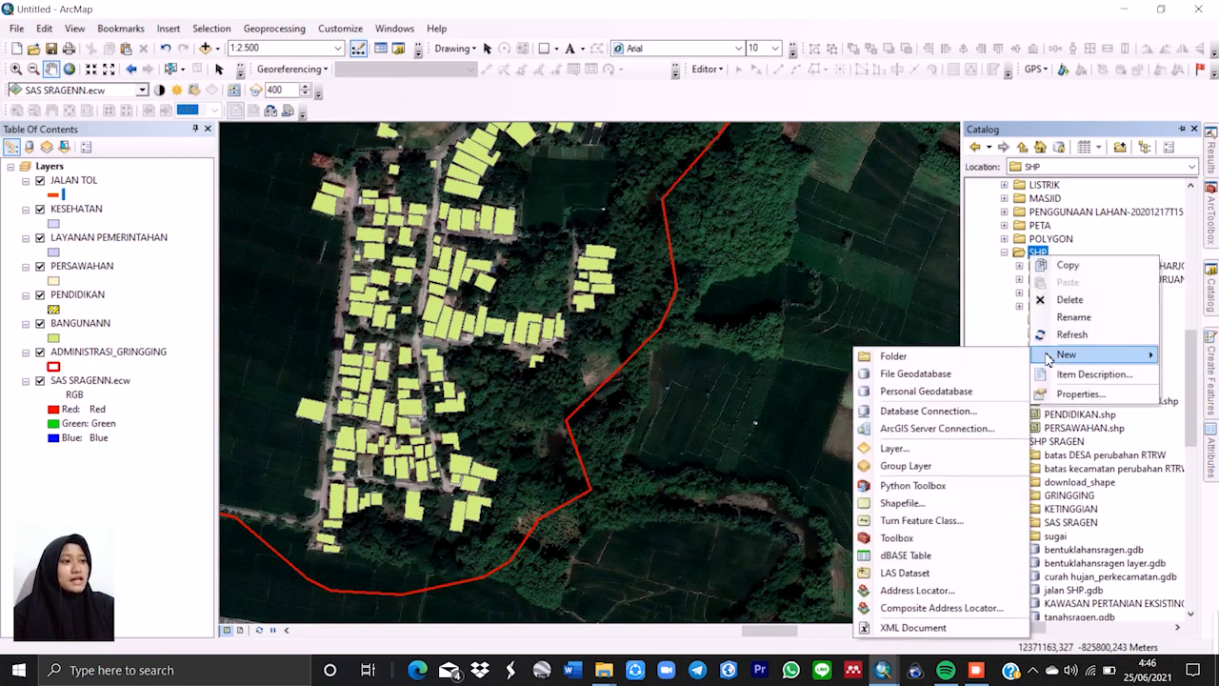
pyautogui.click(958, 505)
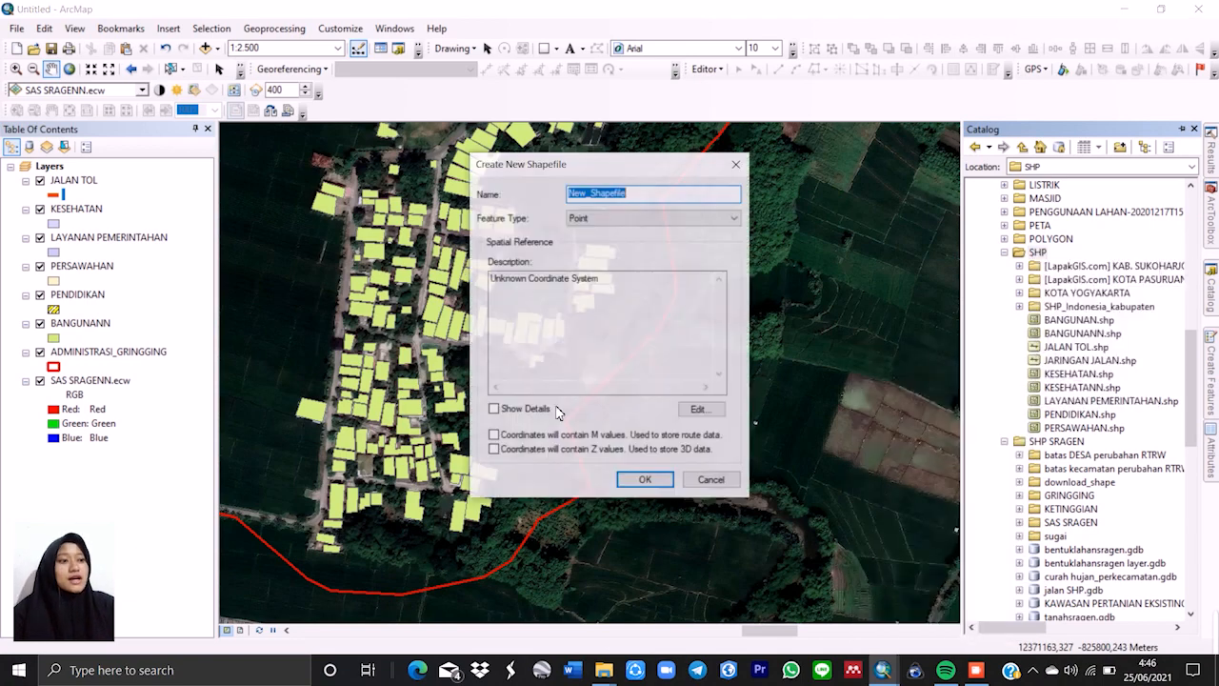
pyautogui.click(617, 218)
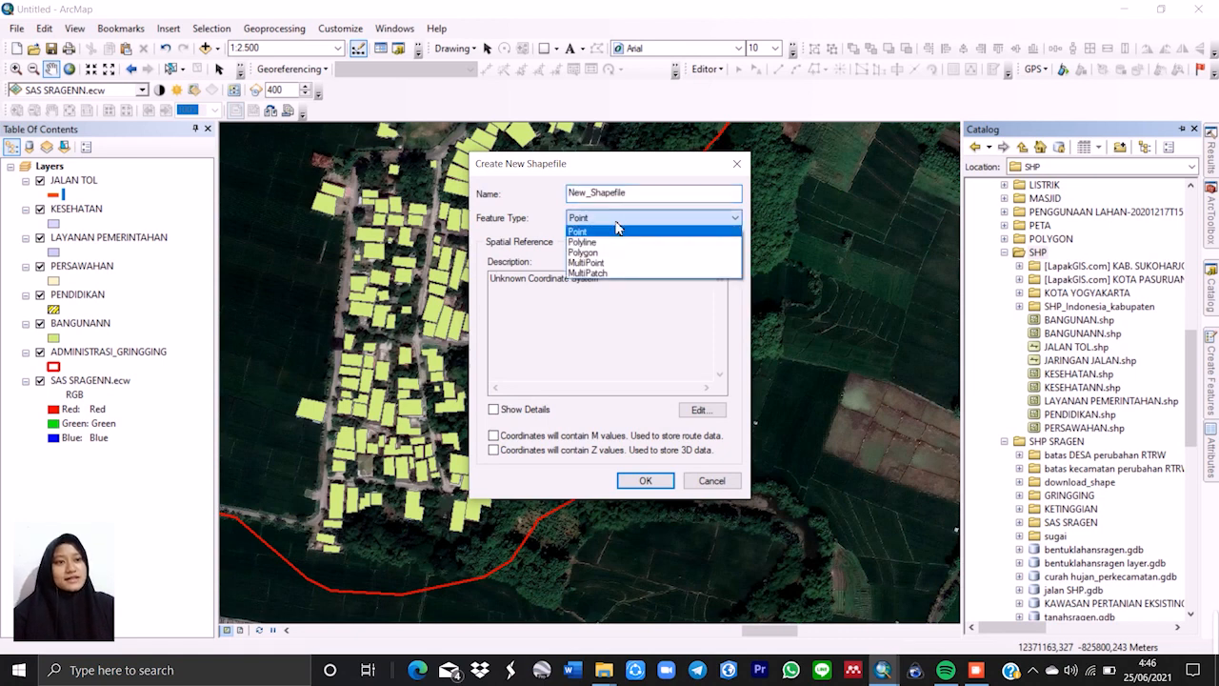
pyautogui.moveTo(650, 195); pyautogui.dragTo(526, 197)
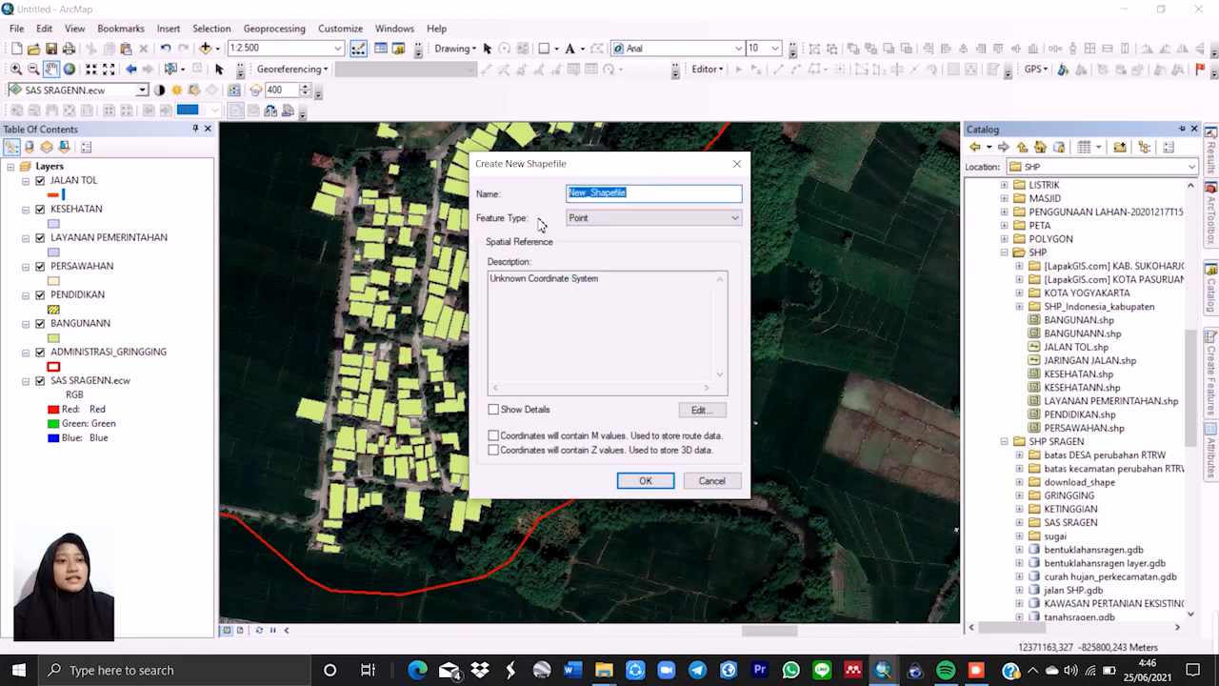
pyautogui.press('BackSpace')
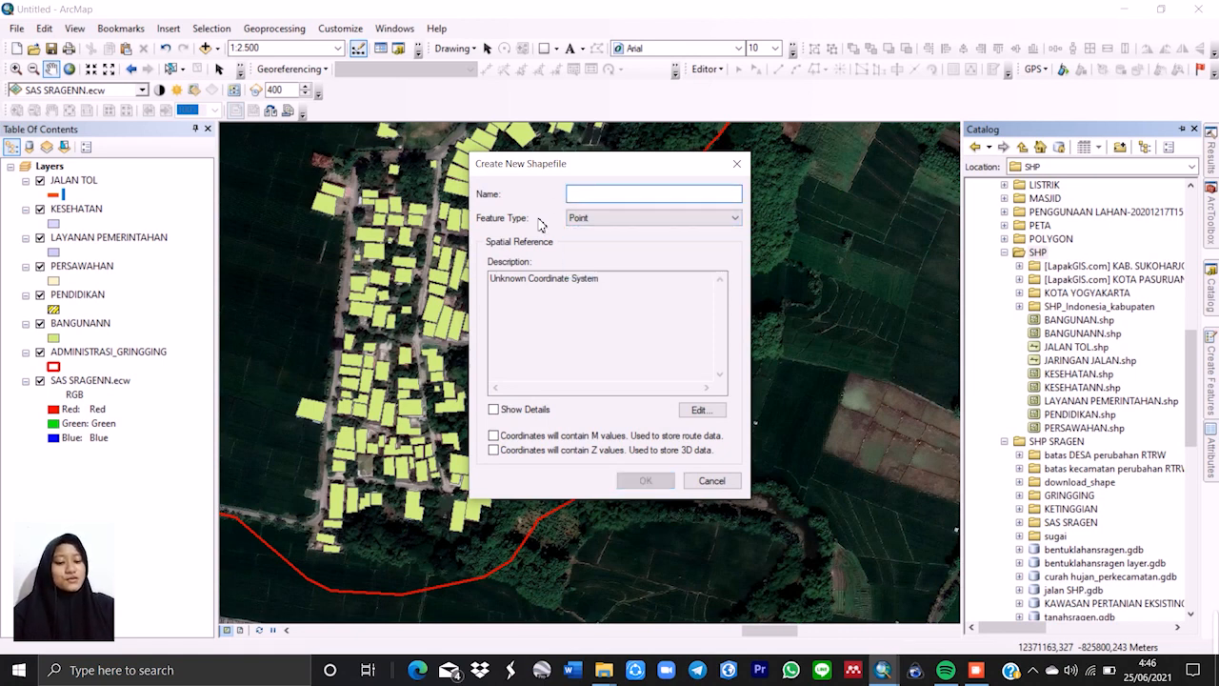
pyautogui.write('SUNGAI')
pyautogui.click(612, 219)
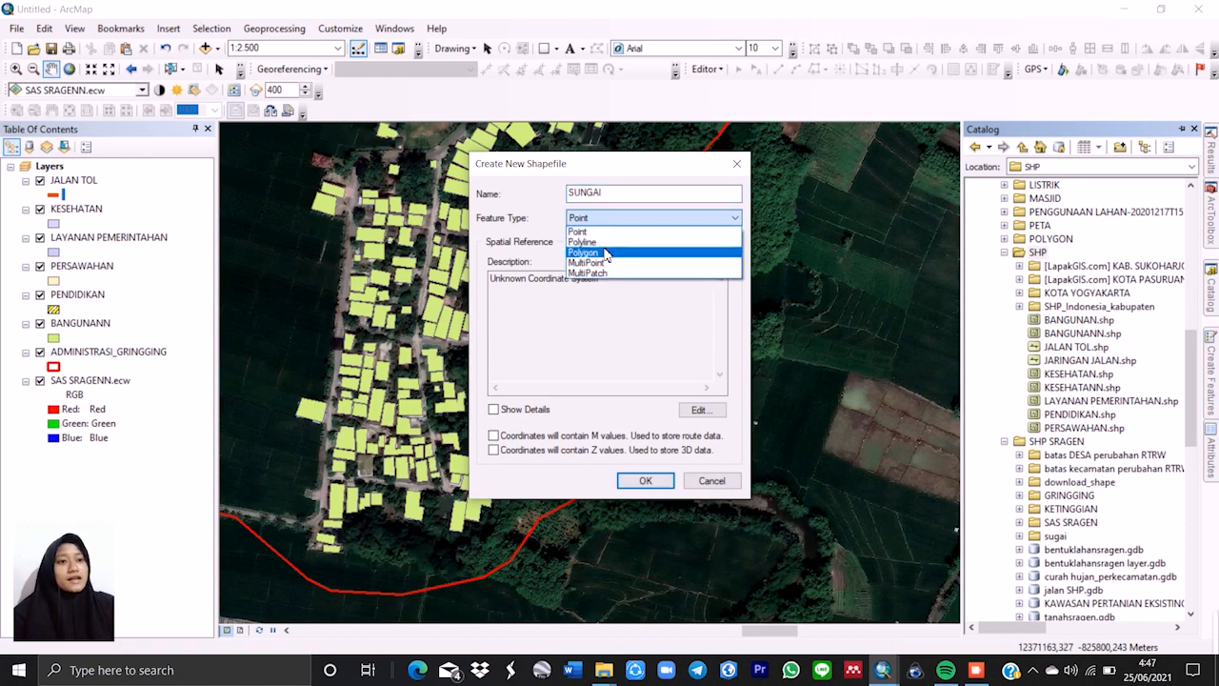
pyautogui.click(606, 255)
# Assign the WGS 1984 UTM Zone 49S coordinate system to the SUNGAI shapefile and create it.
pyautogui.click(699, 409)
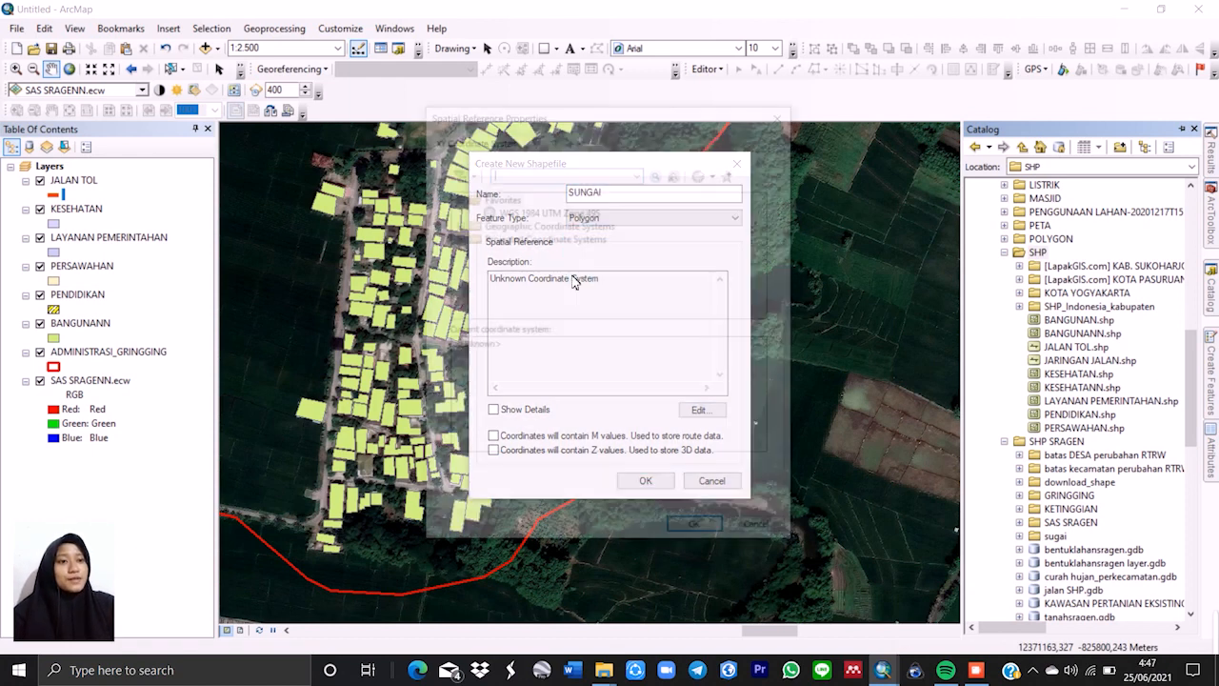
pyautogui.click(514, 211)
pyautogui.click(699, 532)
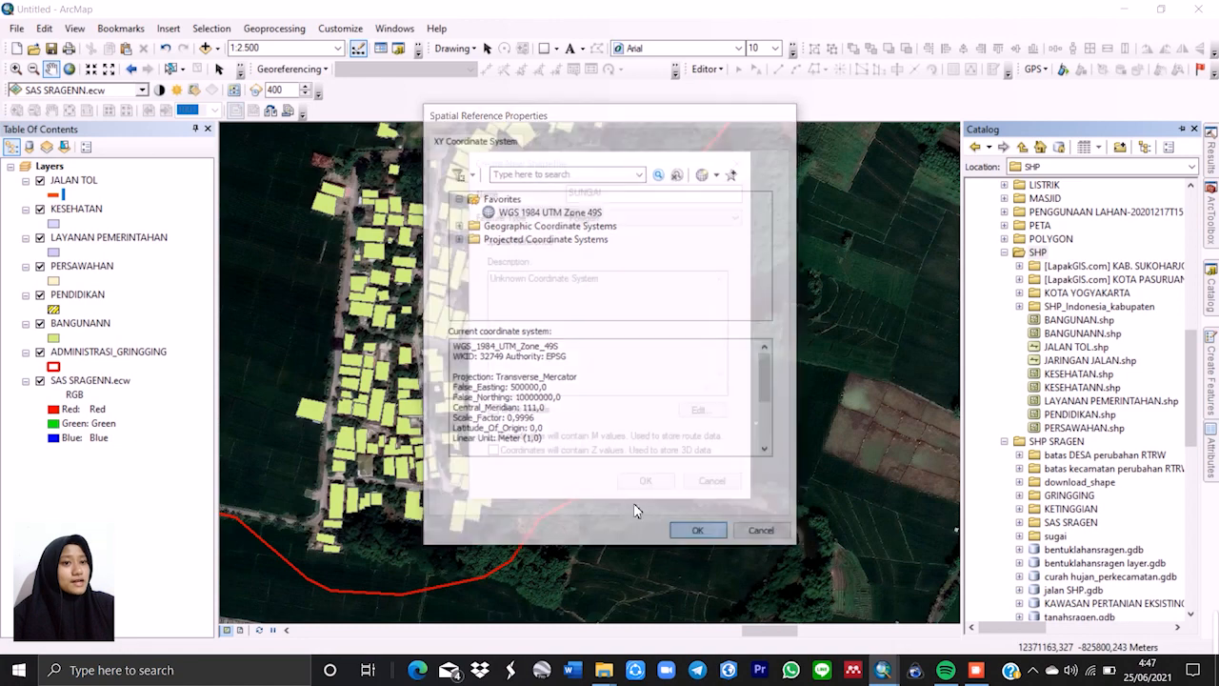
pyautogui.click(640, 486)
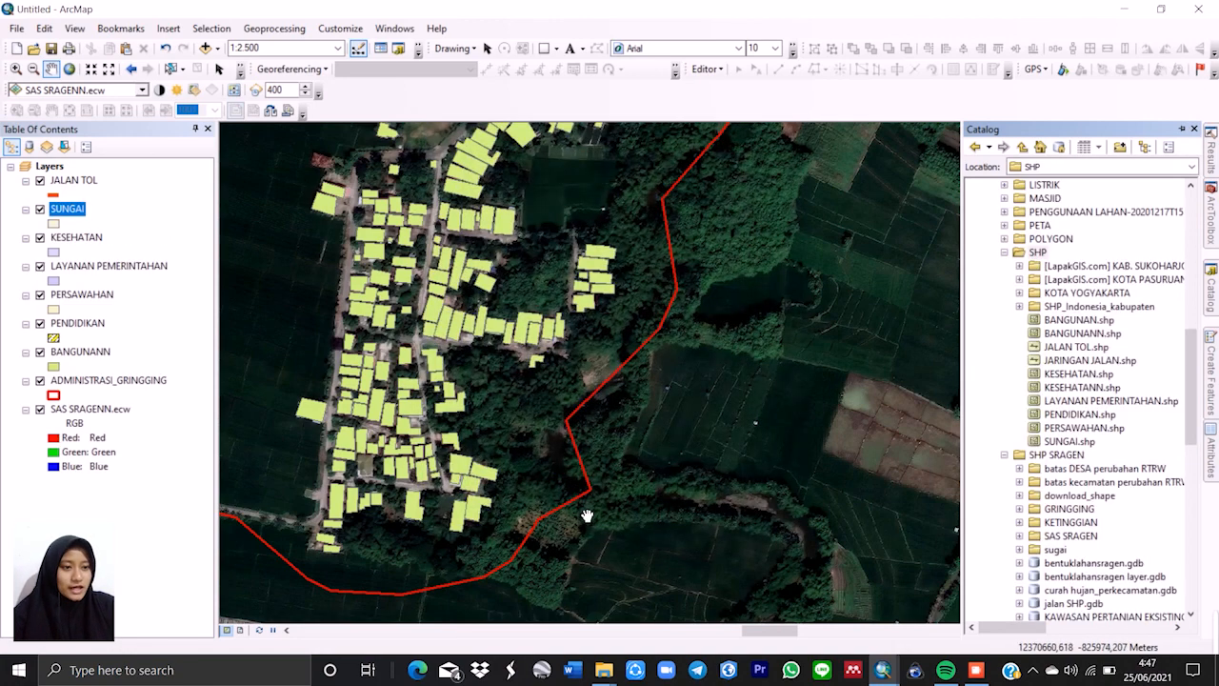
# Start an edit session on the SUNGAI layer despite the spatial reference warnings and choose the SUNGAI polygon template.
pyautogui.rightClick(79, 208)
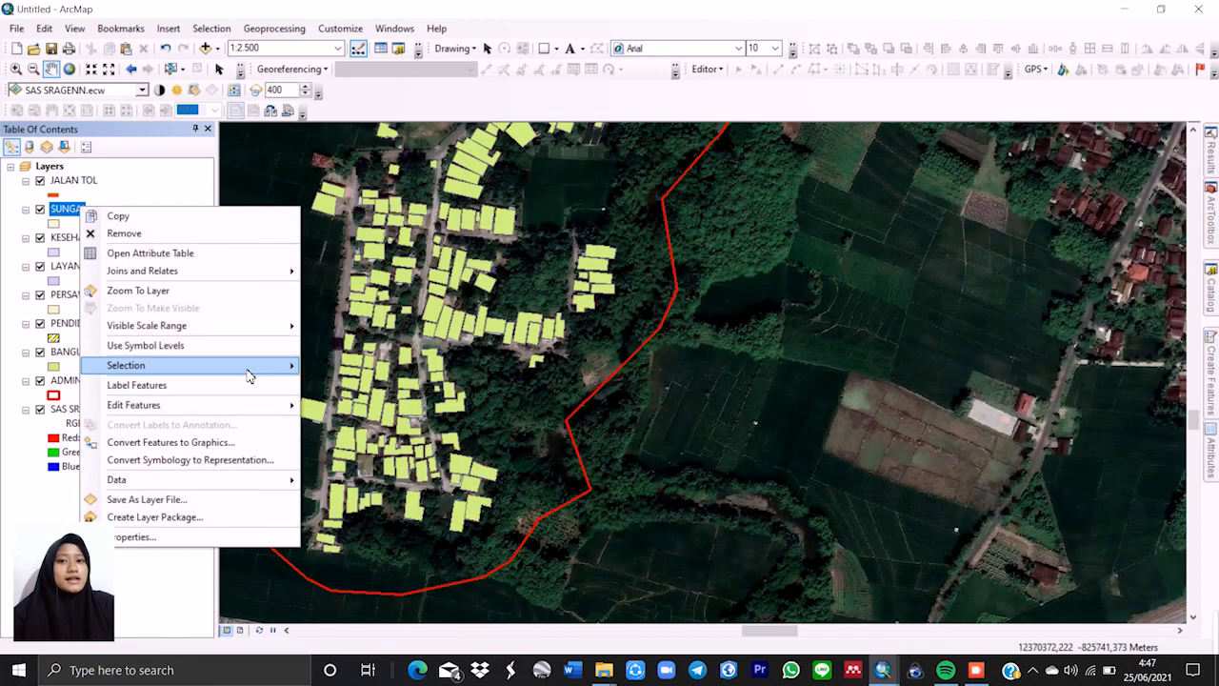
pyautogui.moveTo(258, 406)
pyautogui.click(417, 409)
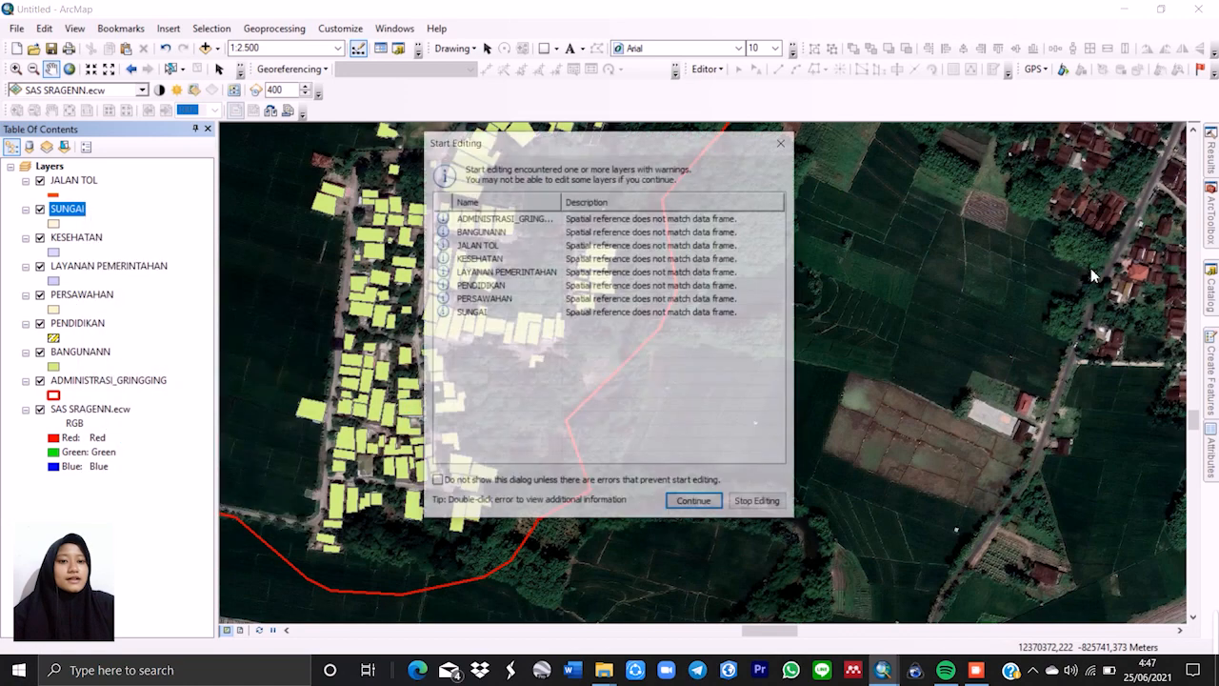
pyautogui.click(695, 504)
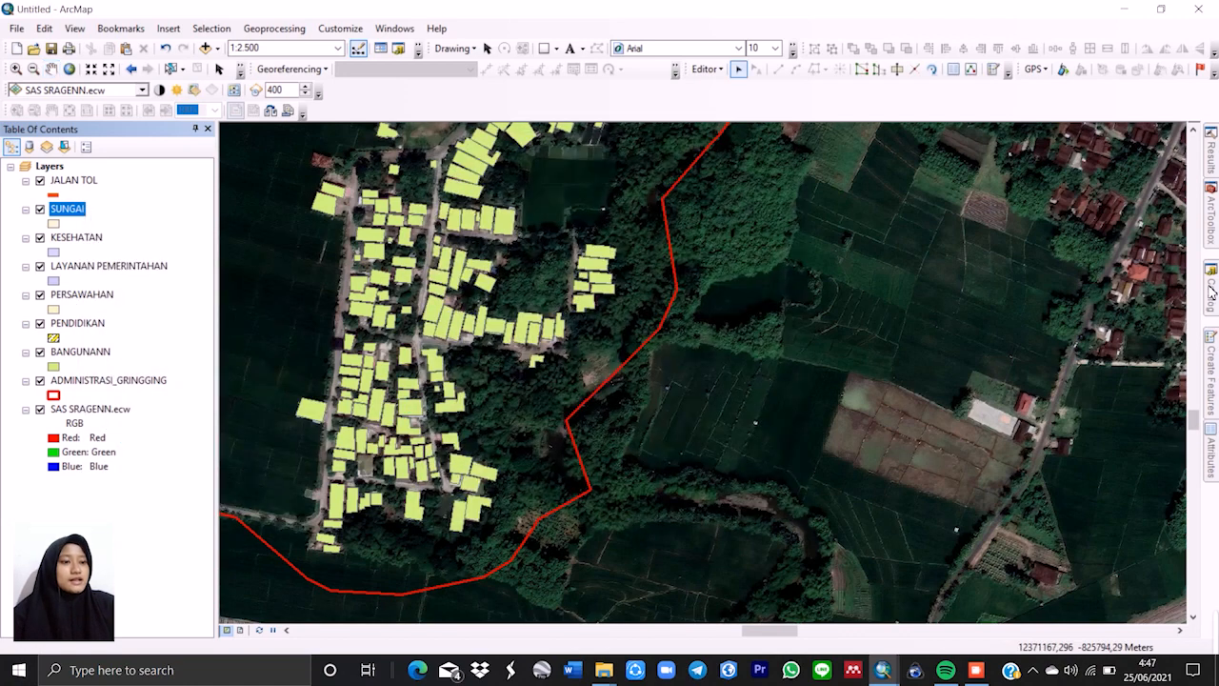
pyautogui.click(1212, 370)
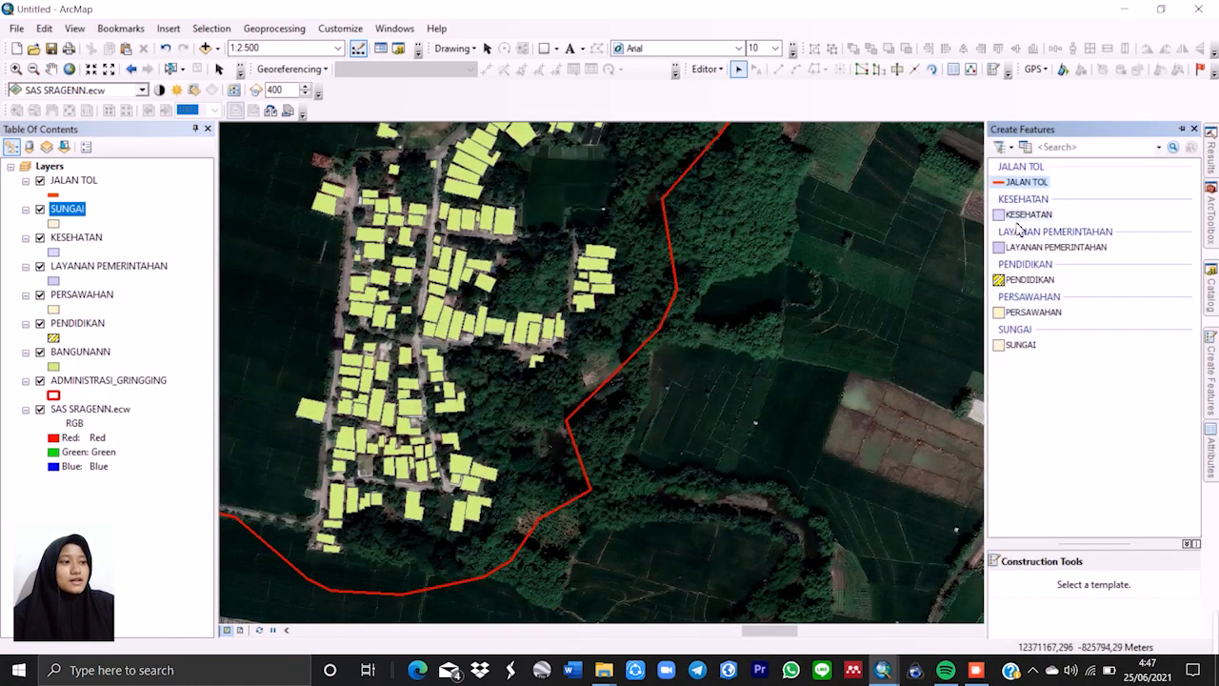
pyautogui.click(1020, 344)
# Digitize the river's western bank as a SUNGAI polygon, going north from near the boundary corner east of the southernmost settlement.
pyautogui.scroll(-1, 546, 546)
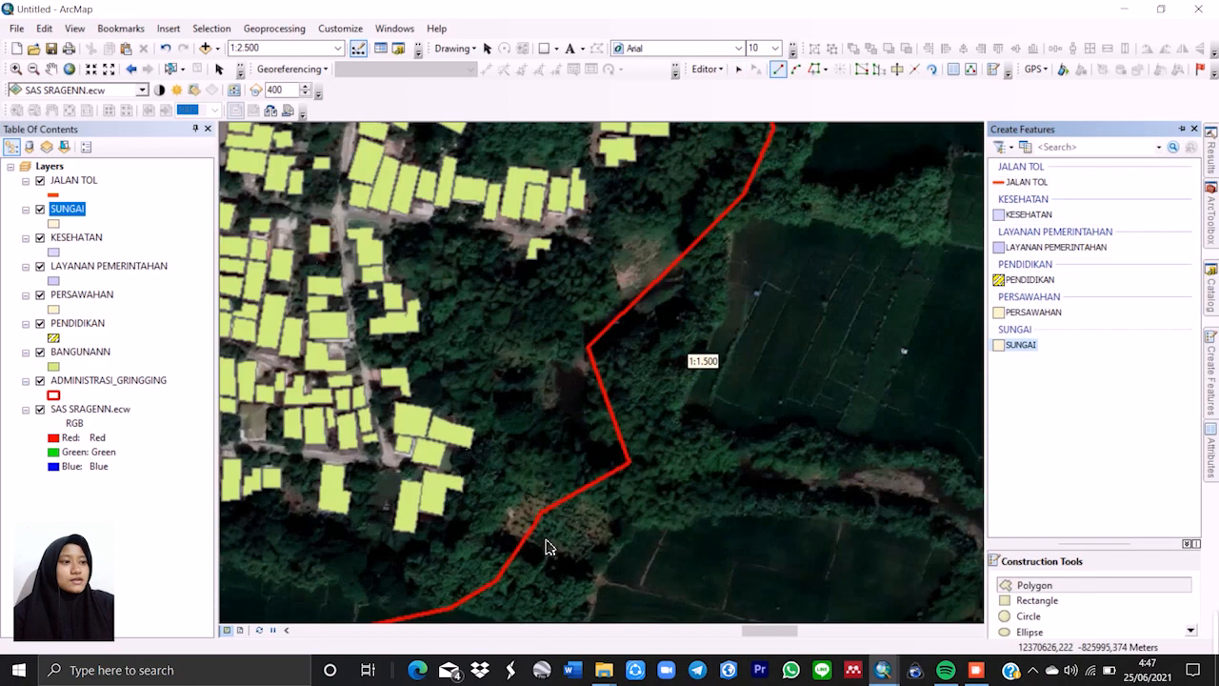
pyautogui.scroll(-1, 546, 543)
pyautogui.scroll(2, 662, 435)
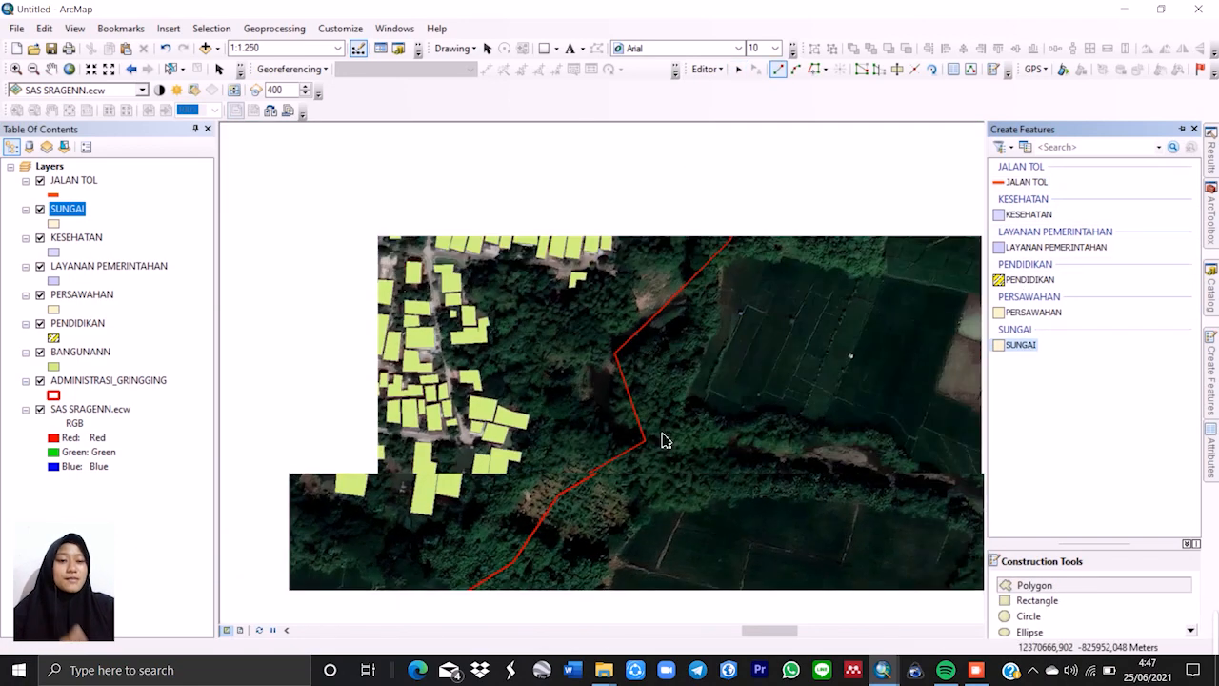
pyautogui.scroll(2, 752, 430)
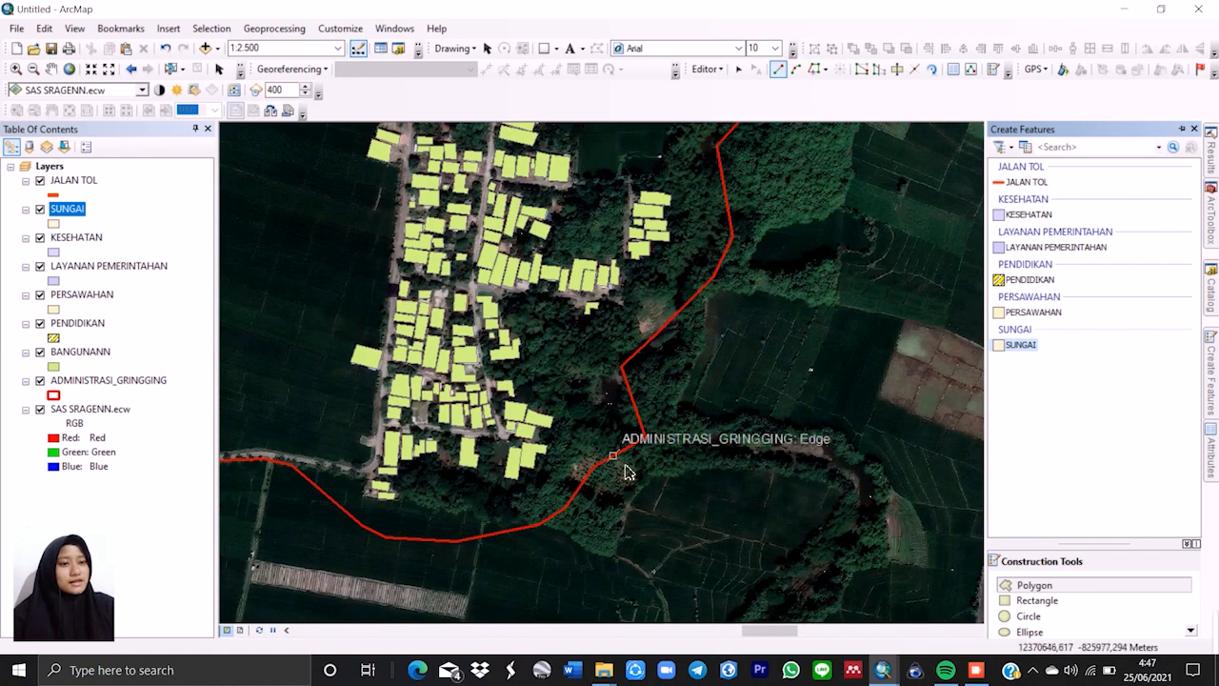
pyautogui.scroll(-1, 621, 441)
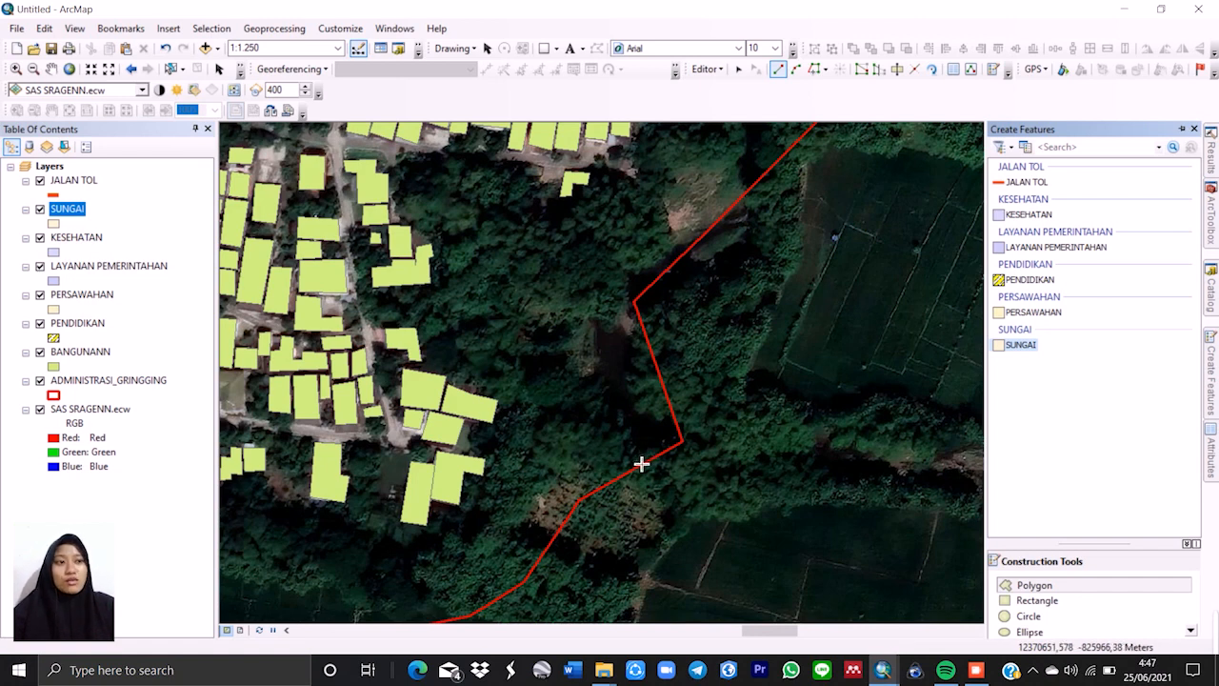
pyautogui.click(631, 453)
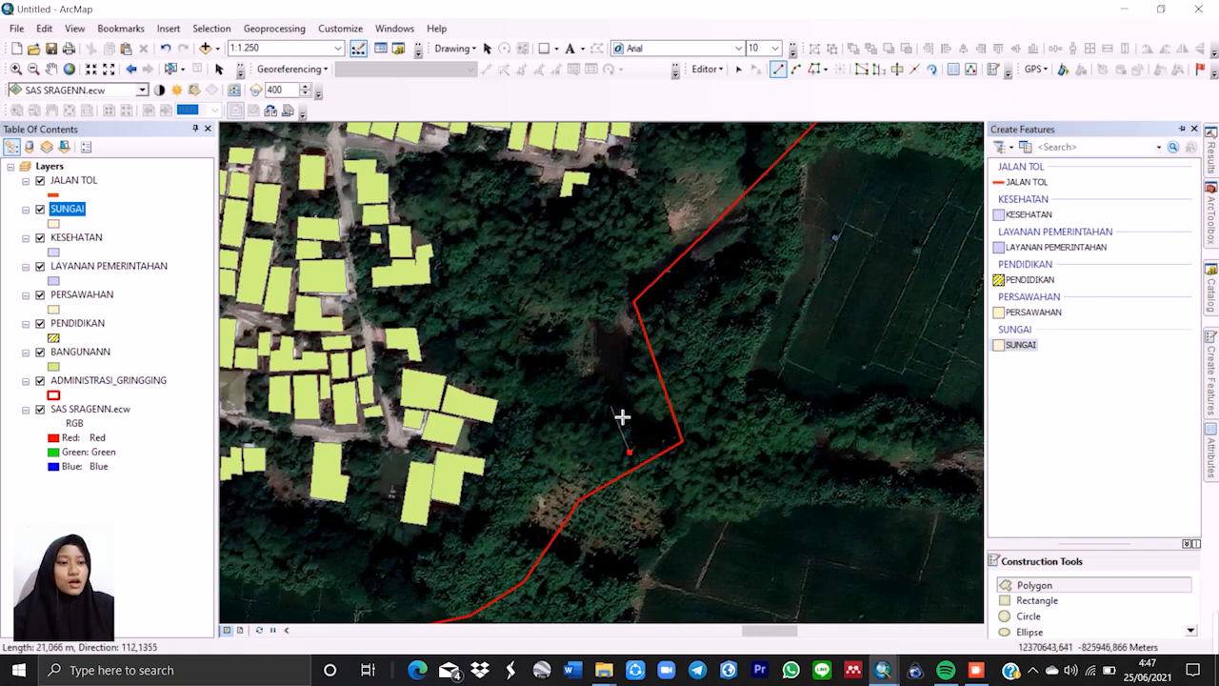
pyautogui.click(612, 407)
pyautogui.click(586, 343)
pyautogui.click(600, 283)
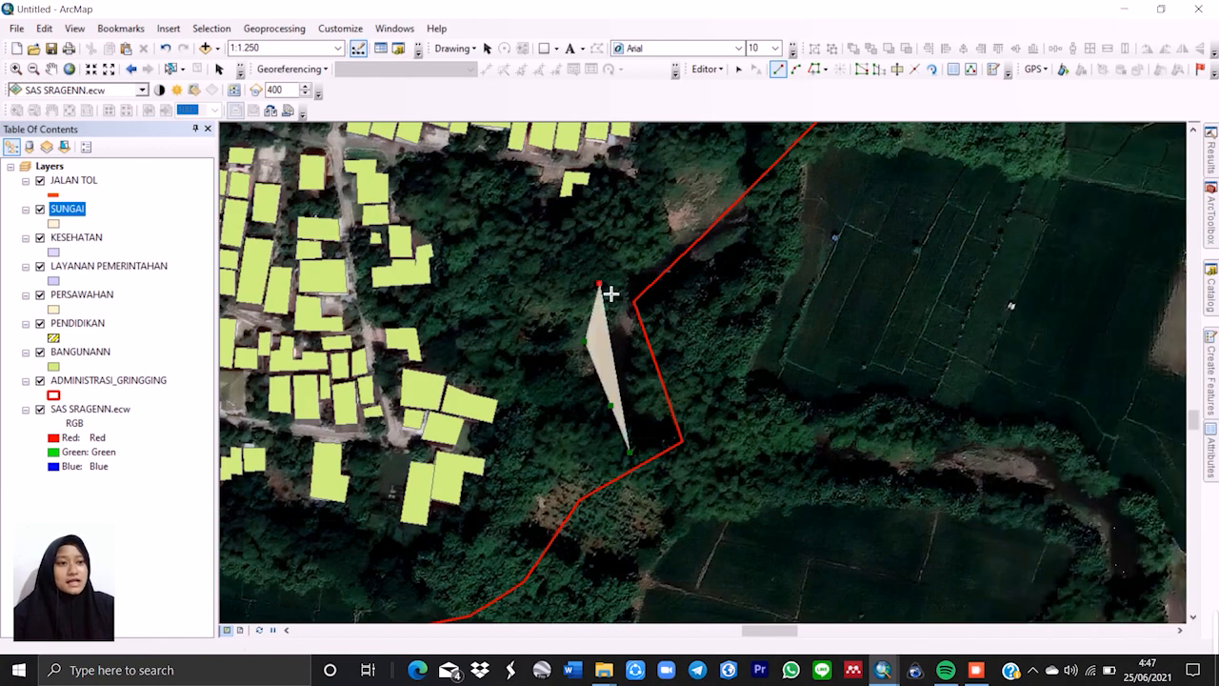
pyautogui.click(639, 239)
pyautogui.click(678, 209)
pyautogui.scroll(-3, 681, 396)
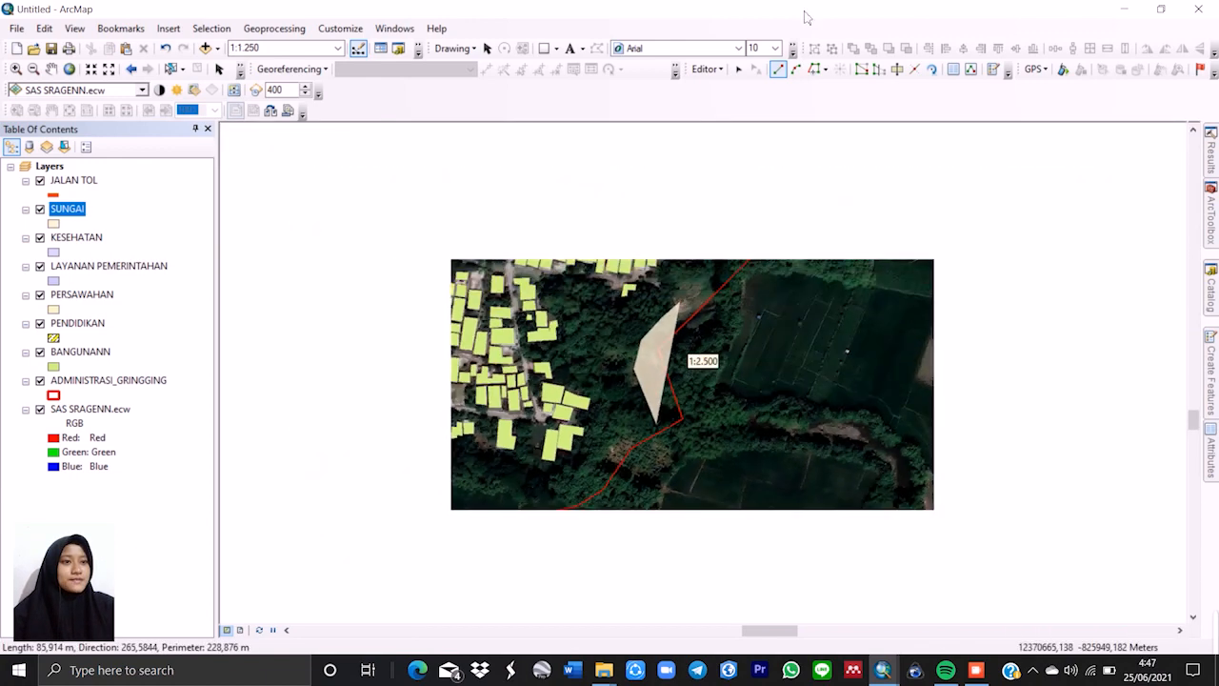
pyautogui.scroll(-2, 749, 265)
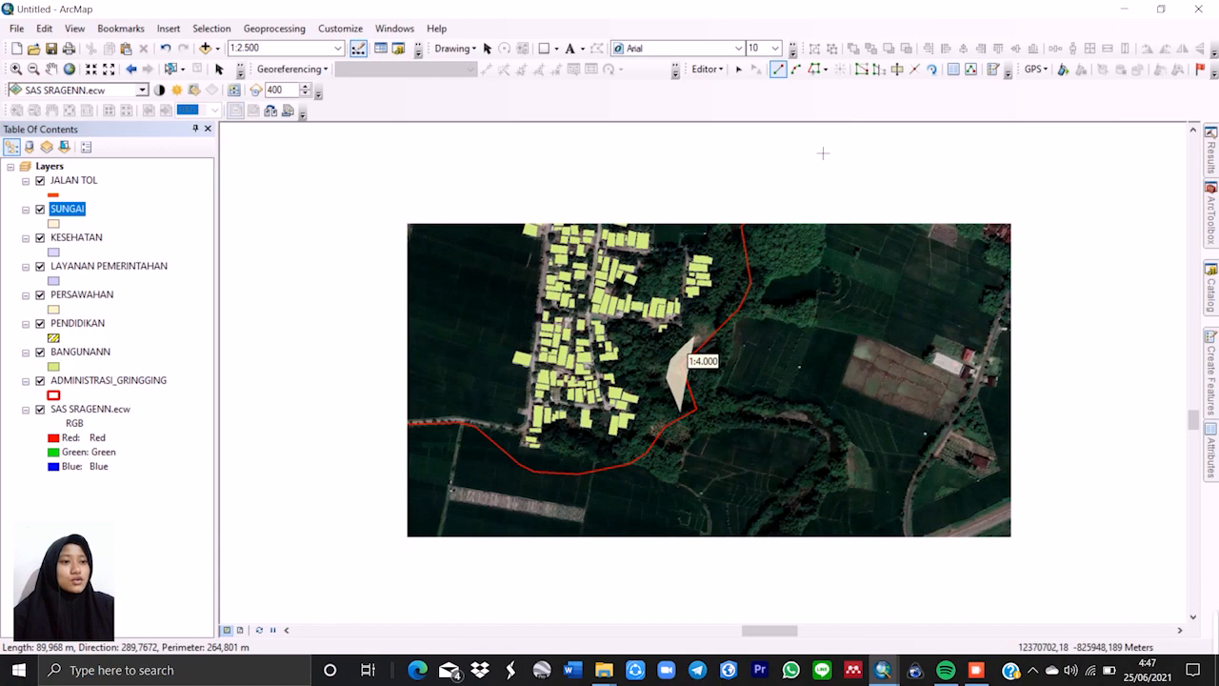
pyautogui.scroll(-2, 823, 152)
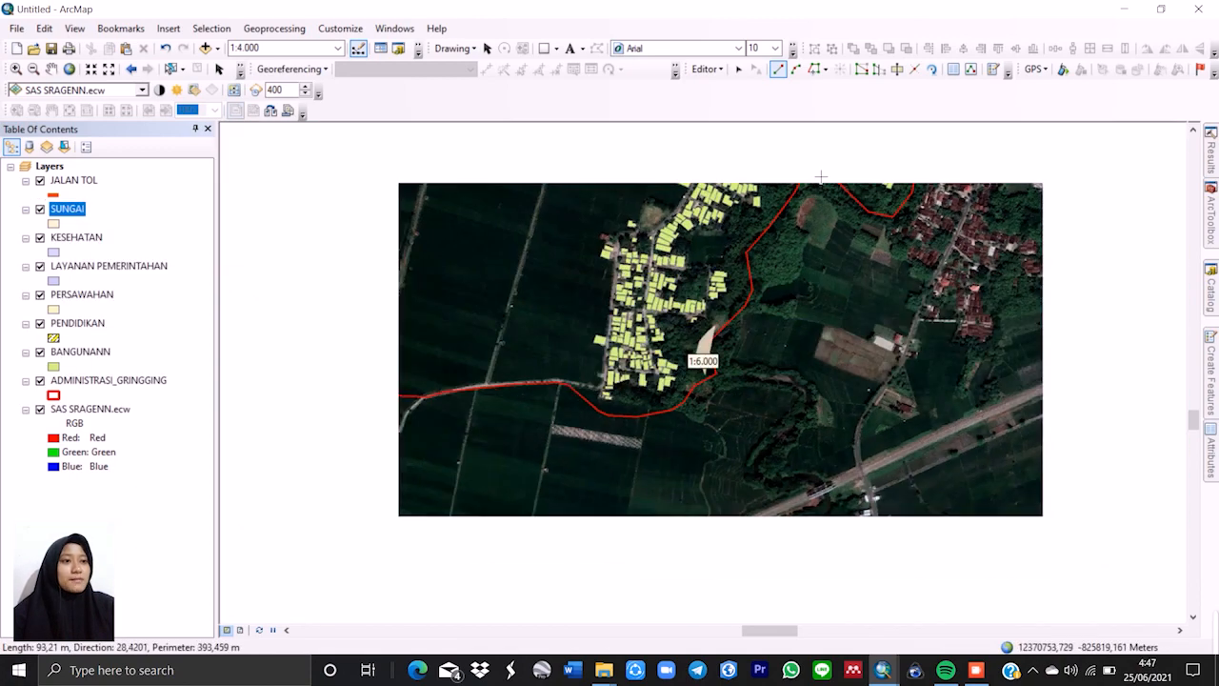
pyautogui.scroll(6, 819, 183)
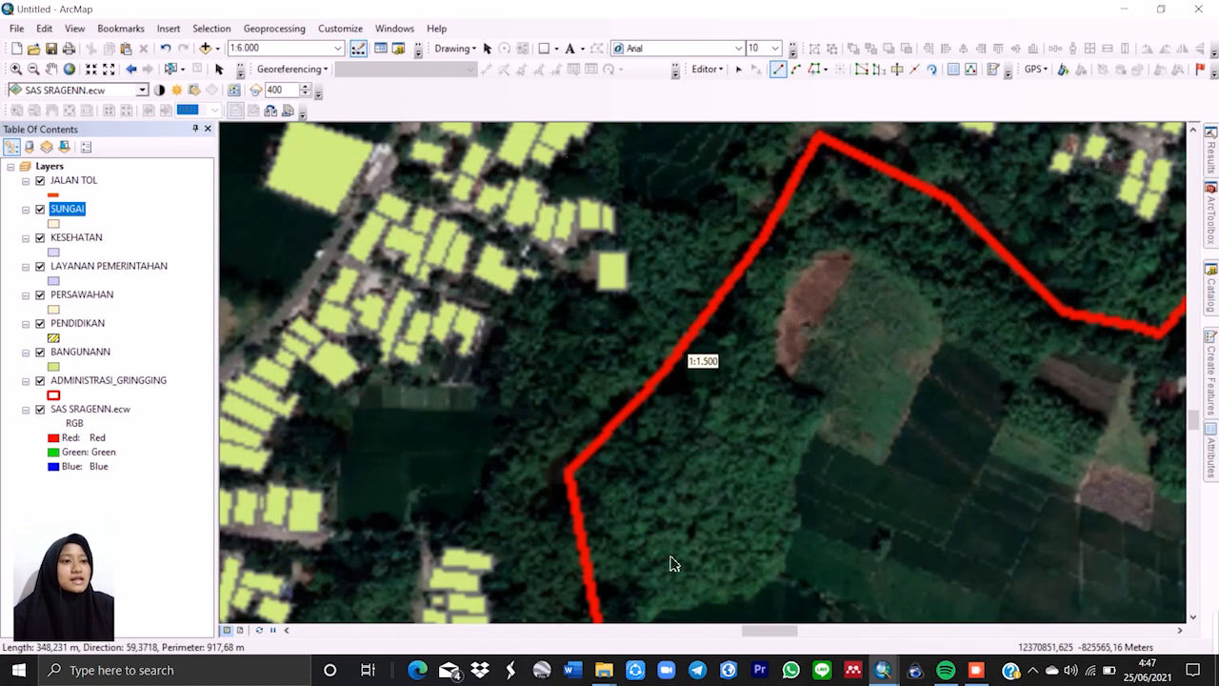
# Trace the SUNGAI polygon's western bank northward beside the red administrative boundary, up to the boundary's sharp northern corner.
pyautogui.scroll(-2, 739, 355)
pyautogui.scroll(-2, 779, 391)
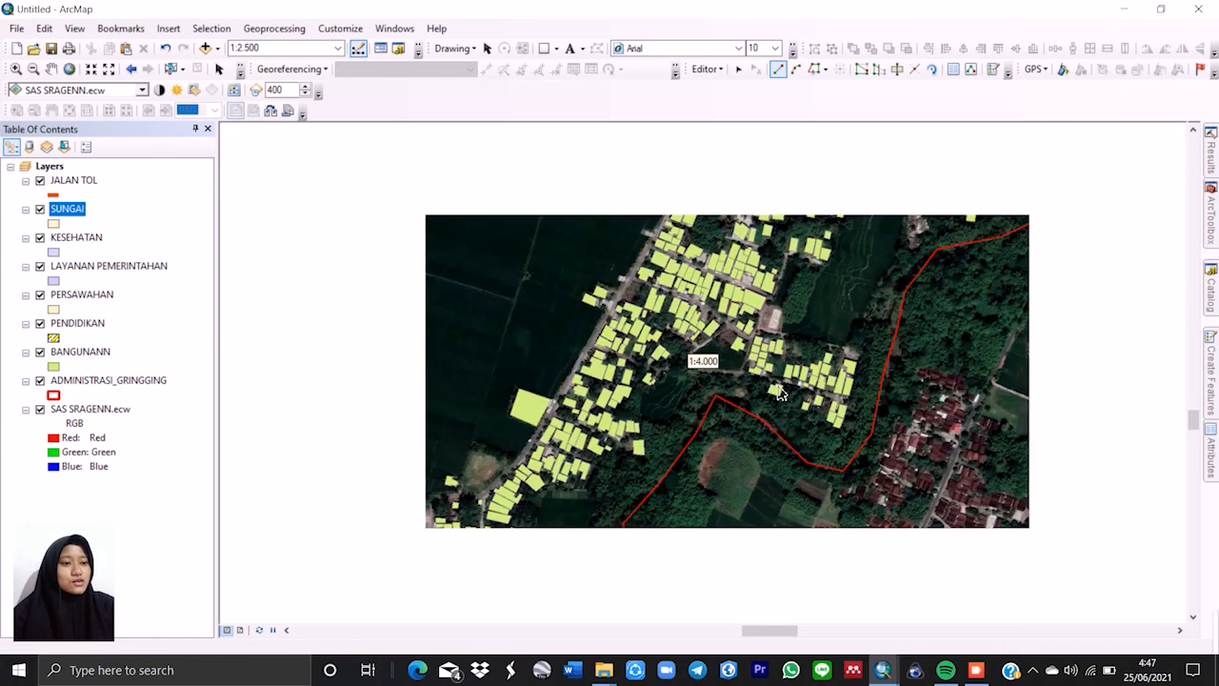
pyautogui.scroll(-2, 682, 550)
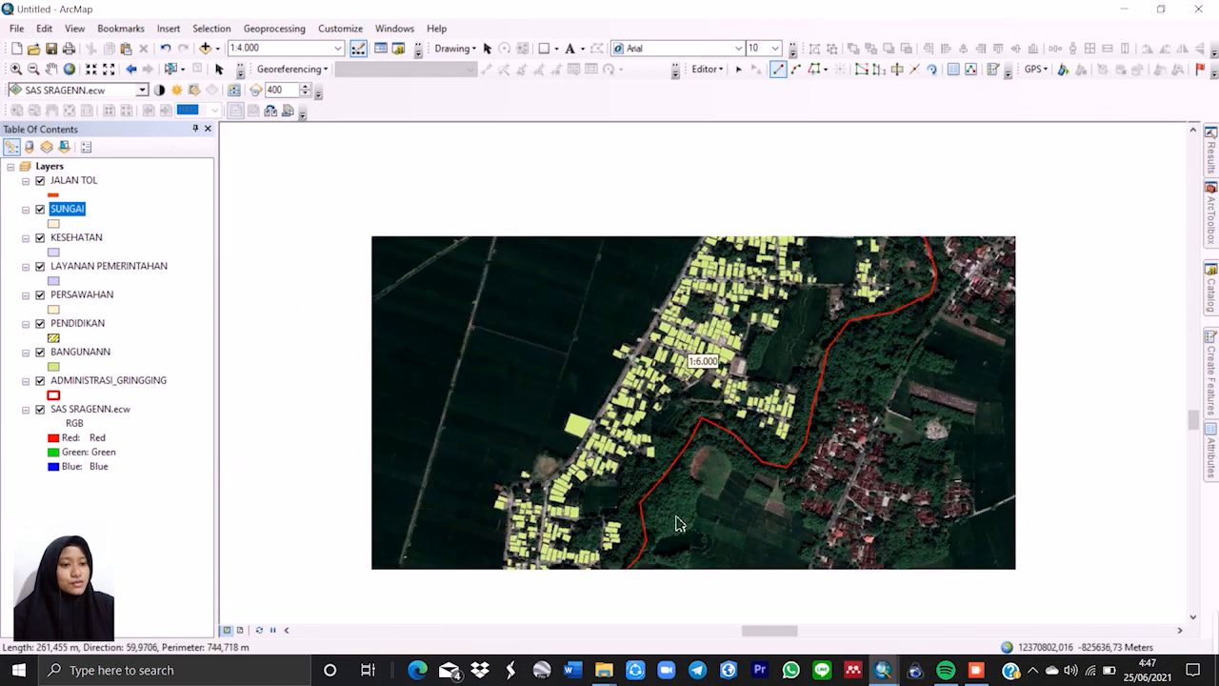
pyautogui.scroll(4, 629, 605)
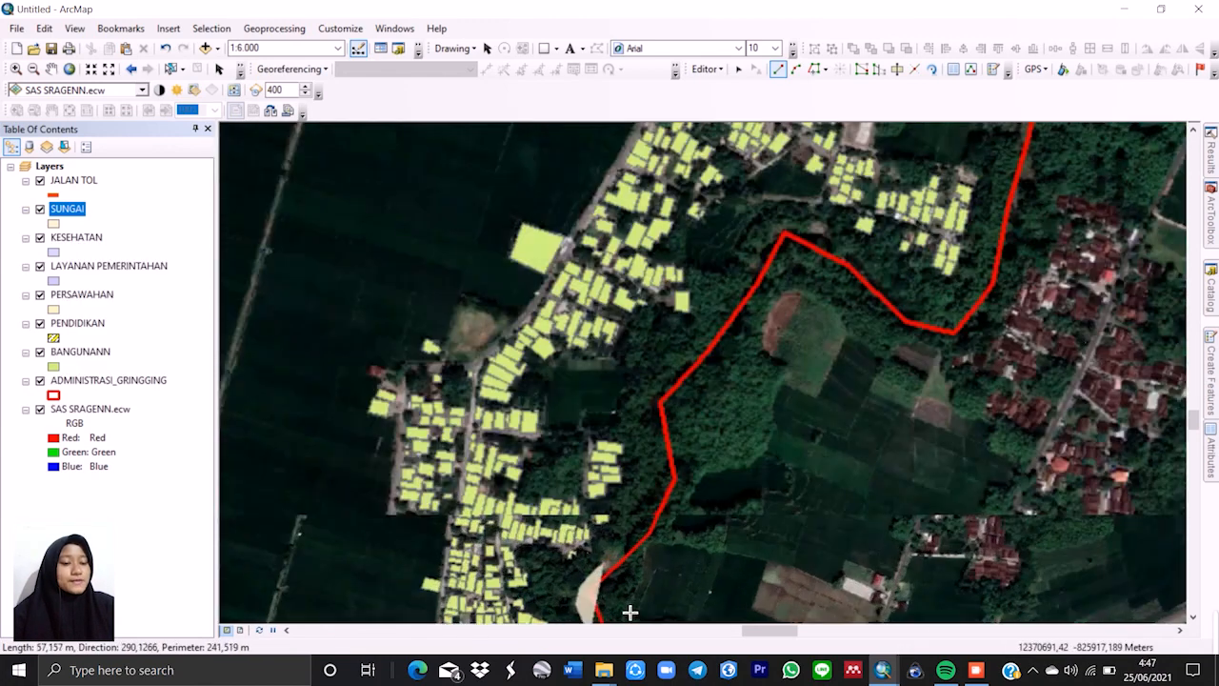
pyautogui.click(622, 523)
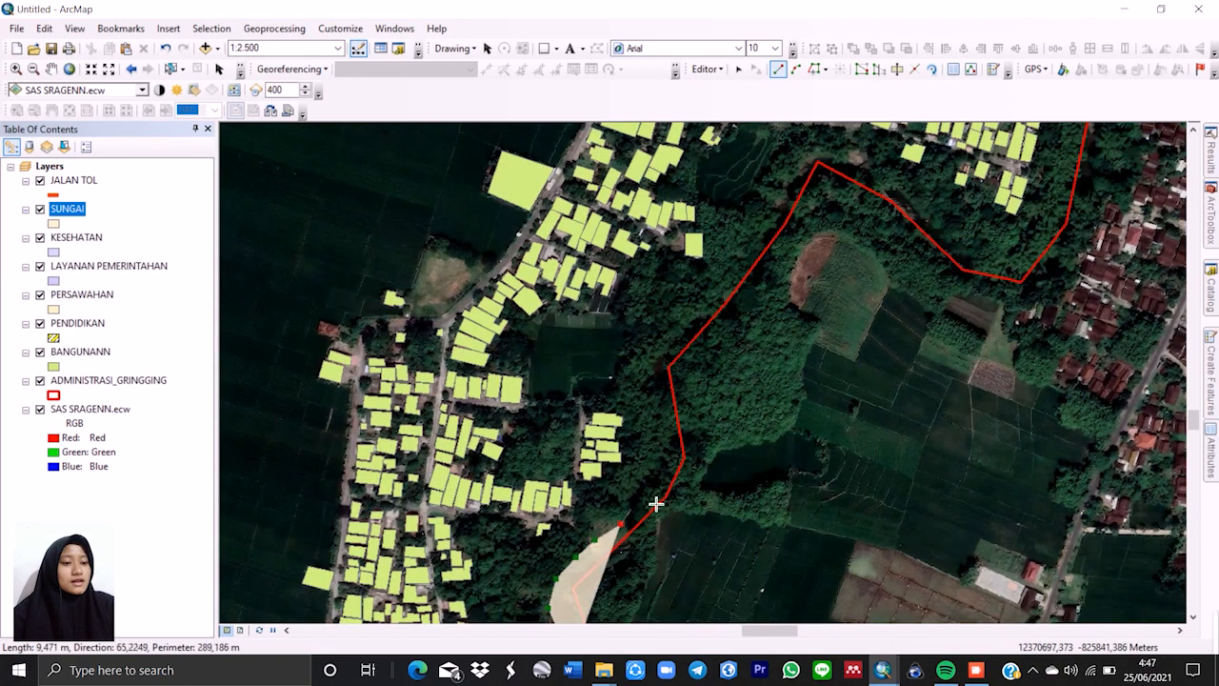
pyautogui.click(661, 466)
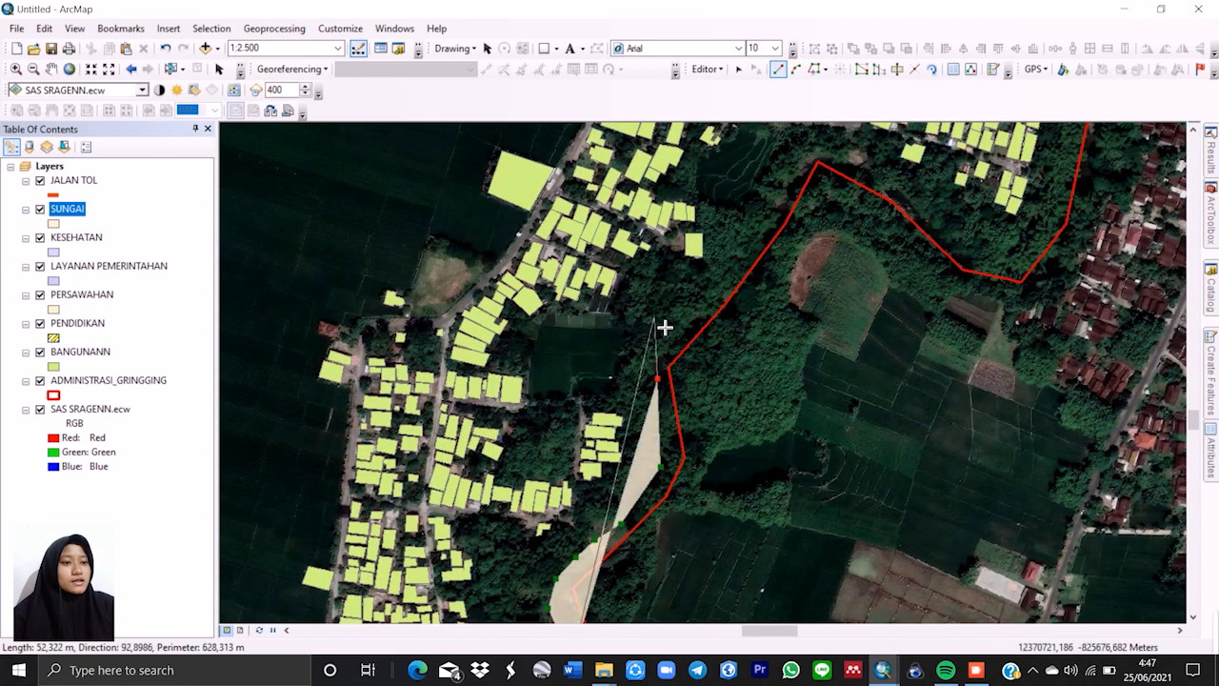
pyautogui.click(660, 371)
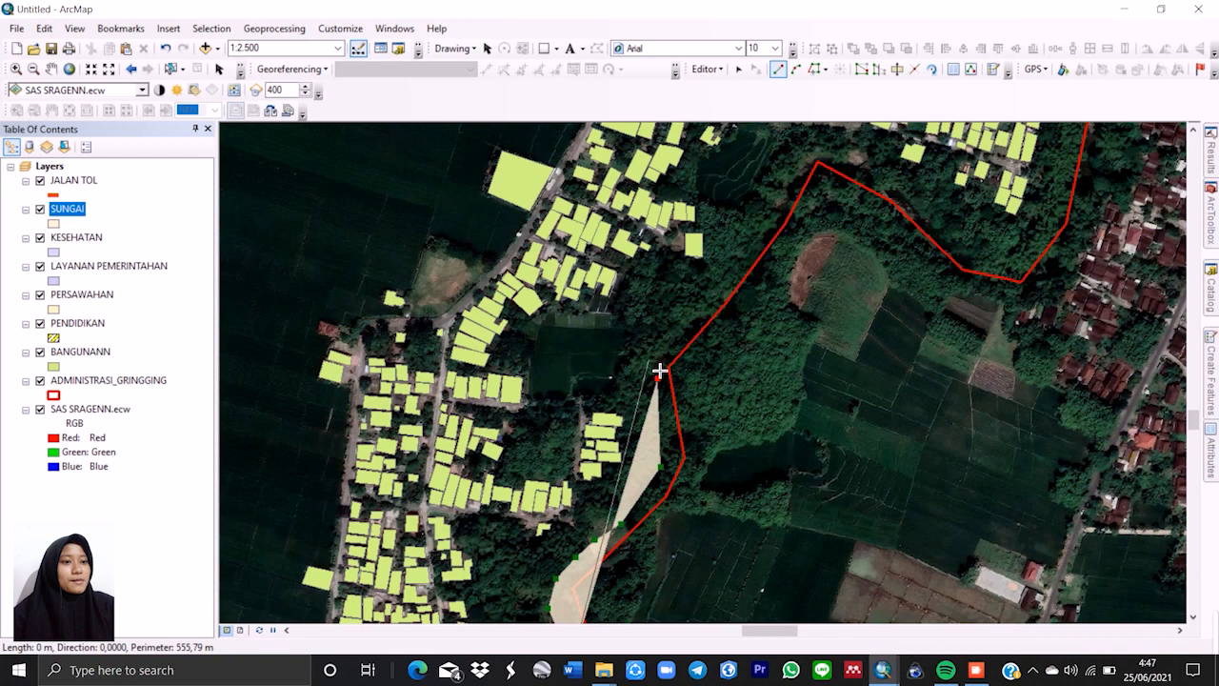
pyautogui.click(707, 296)
pyautogui.click(783, 179)
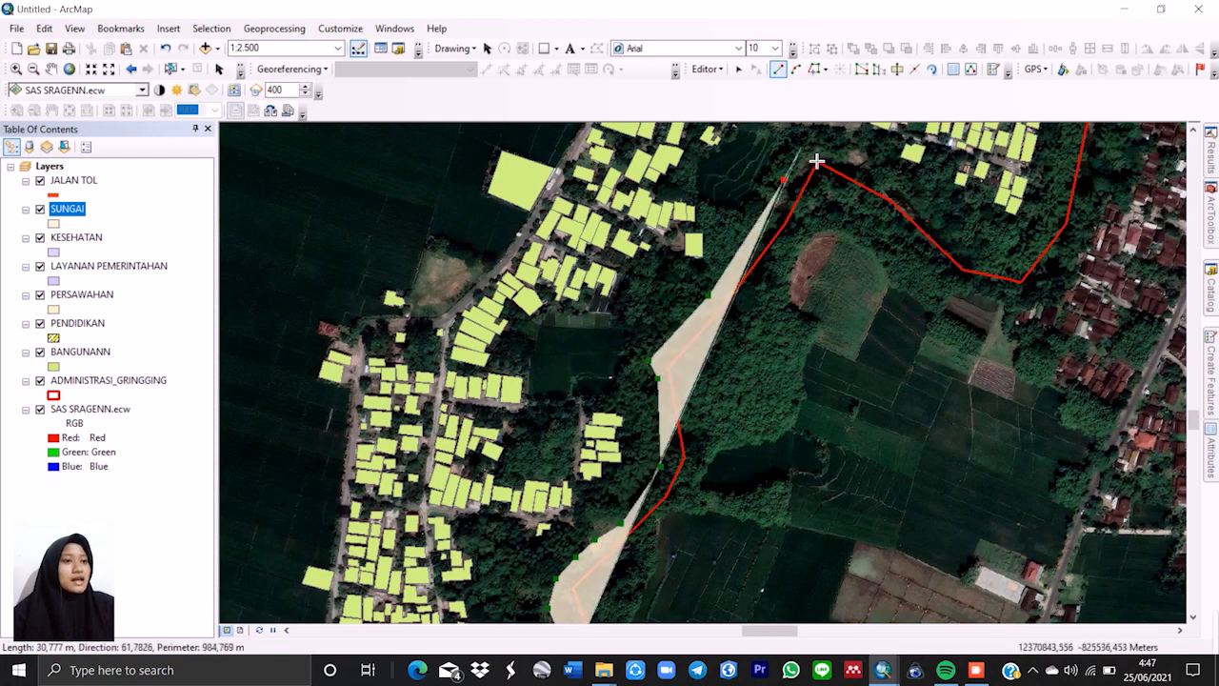
pyautogui.click(811, 158)
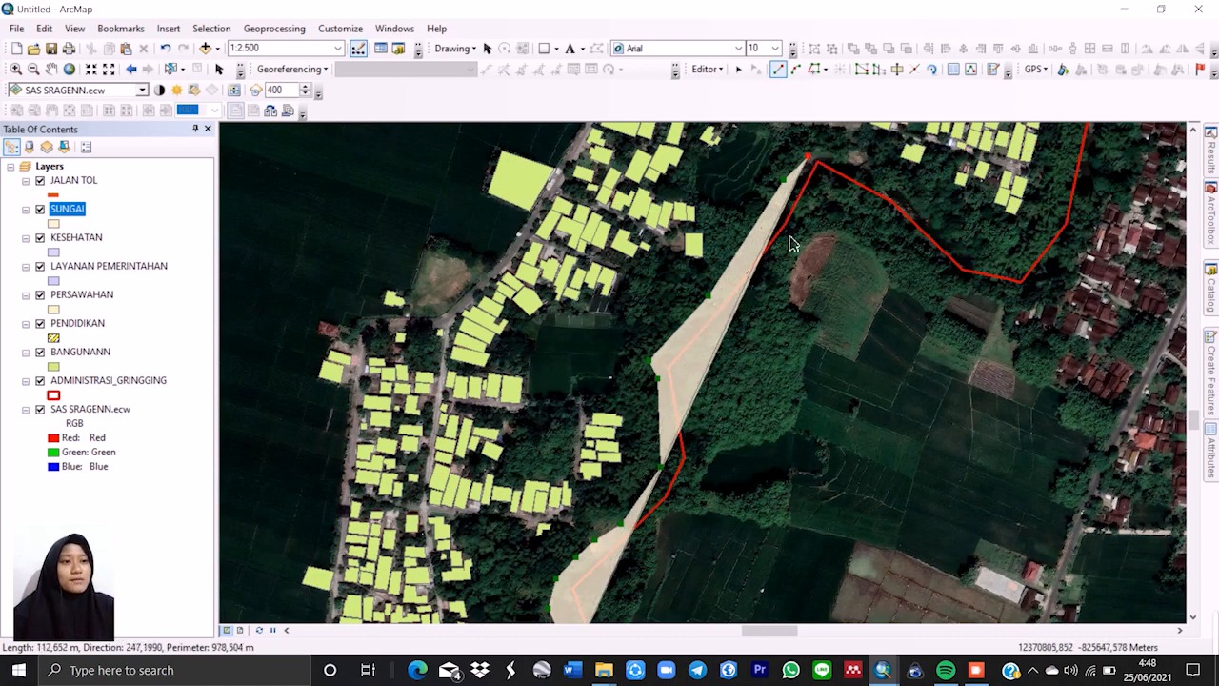
# Turn the SUNGAI sketch at its northern tip and trace the eastern bank back southwest past the first river bend.
pyautogui.scroll(2, 791, 205)
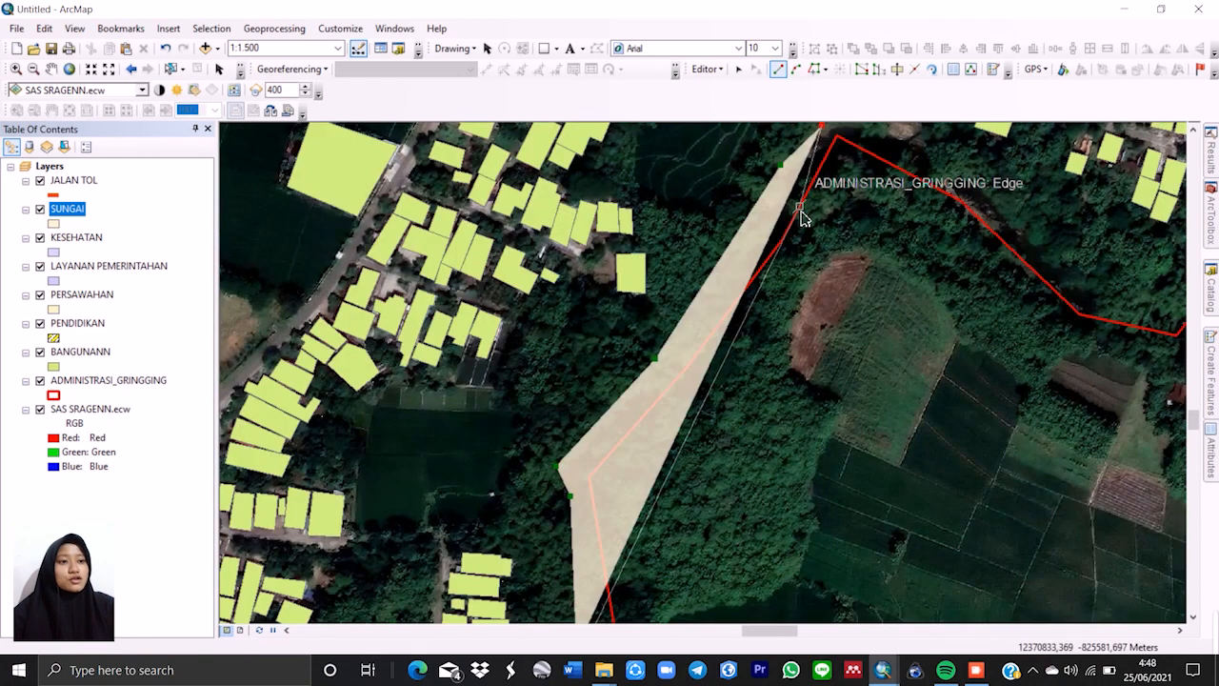
pyautogui.doubleClick(831, 155)
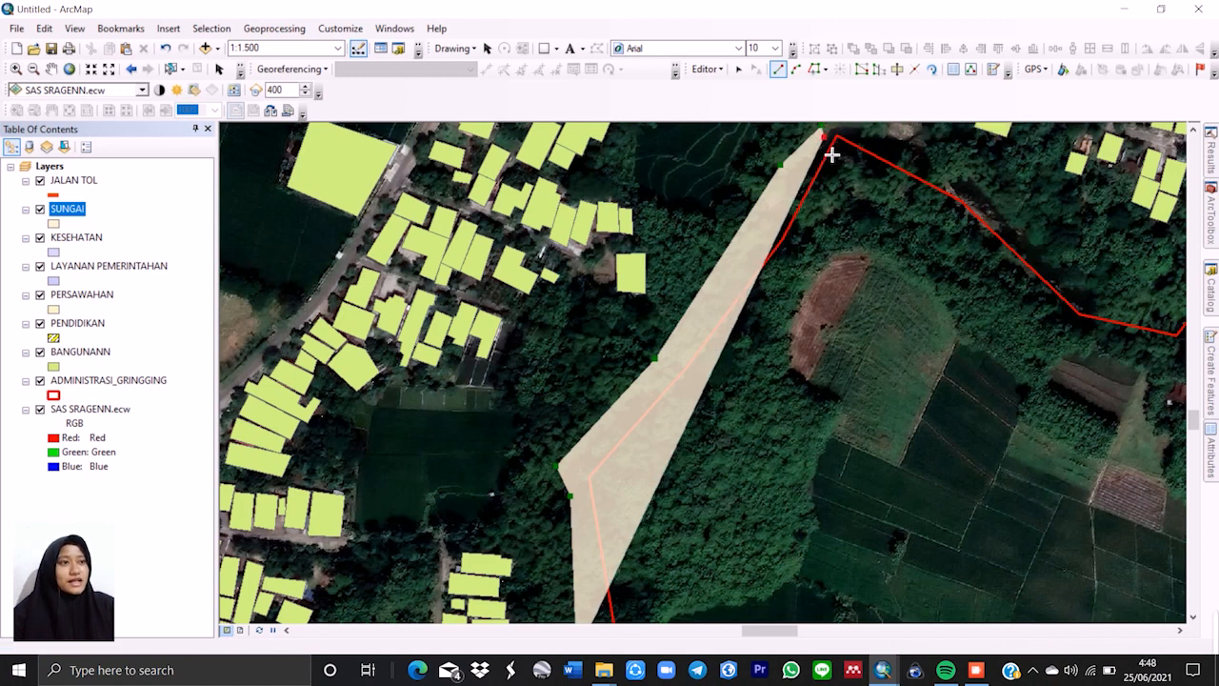
pyautogui.click(802, 167)
pyautogui.click(779, 201)
pyautogui.click(756, 228)
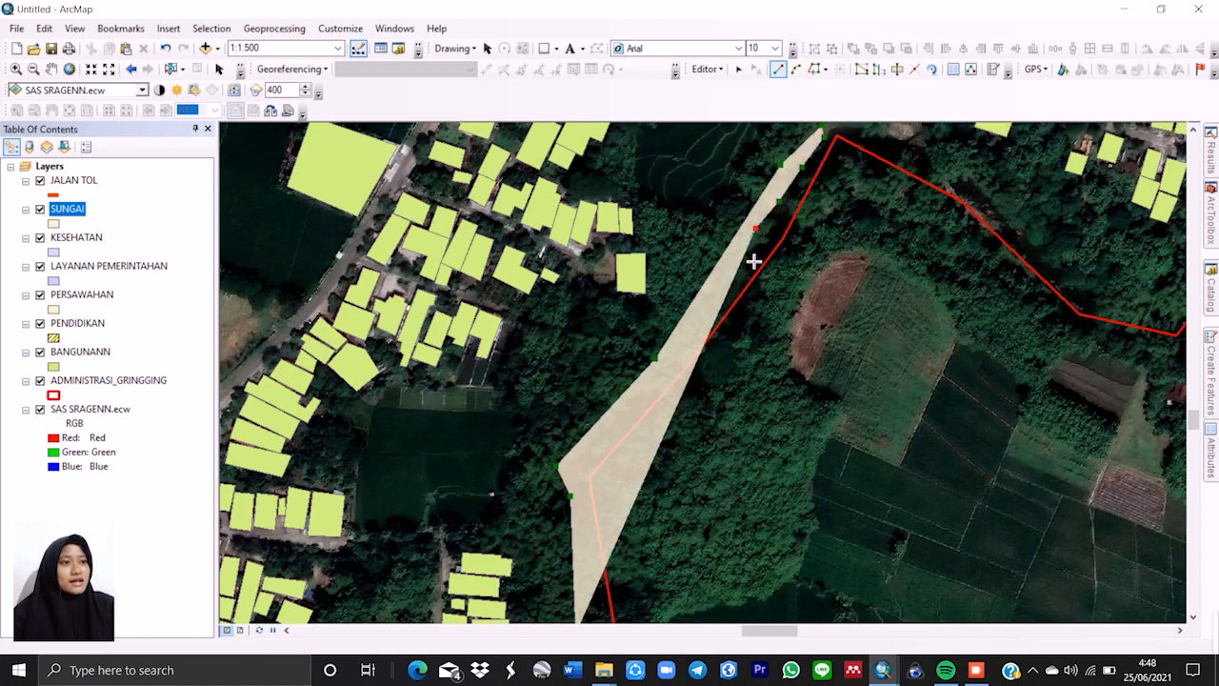
pyautogui.click(727, 277)
pyautogui.click(691, 329)
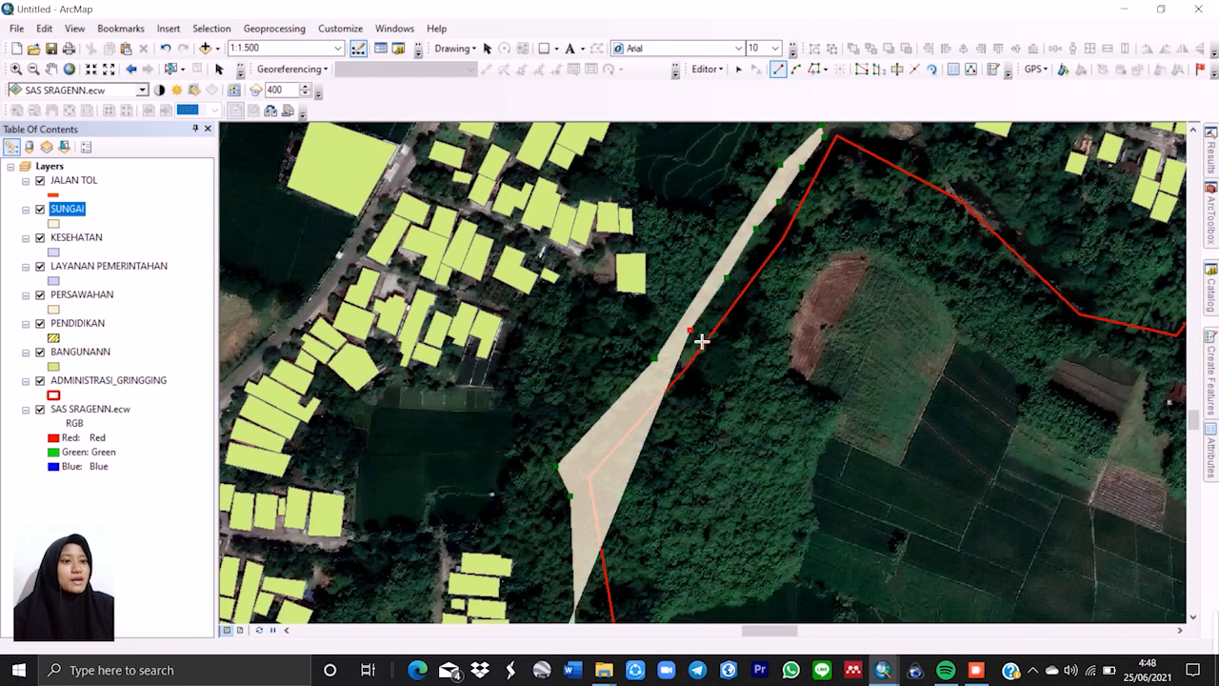
pyautogui.click(654, 384)
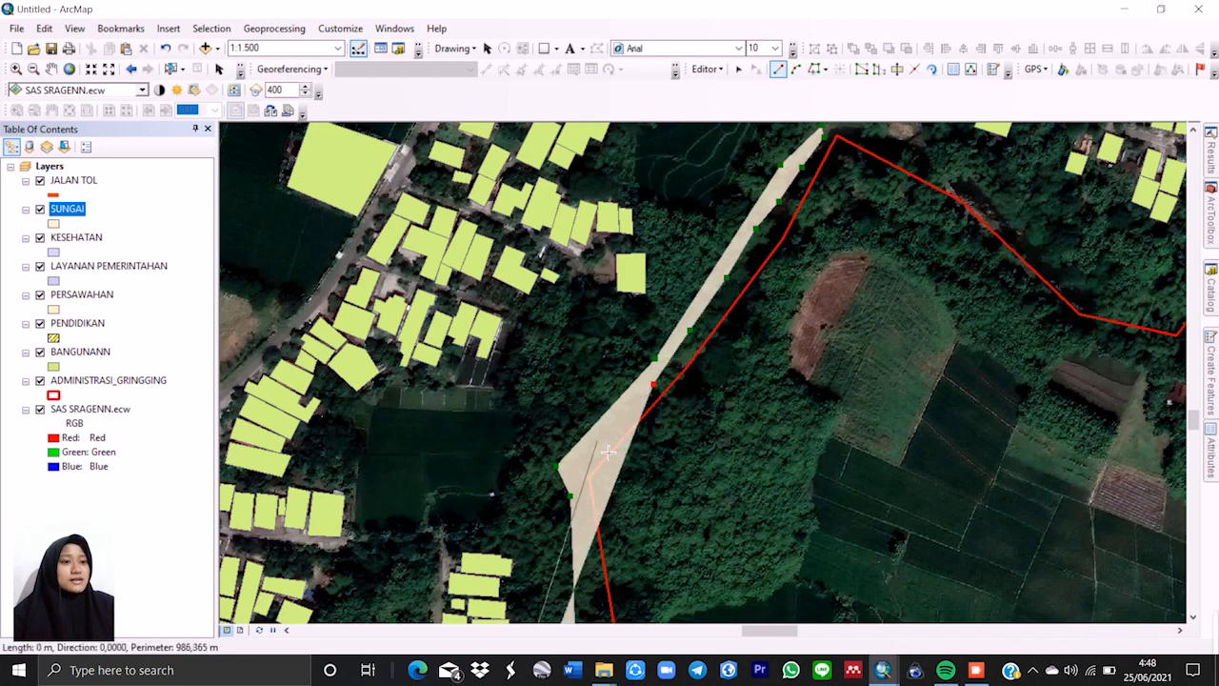
pyautogui.click(598, 441)
pyautogui.click(577, 464)
pyautogui.click(584, 518)
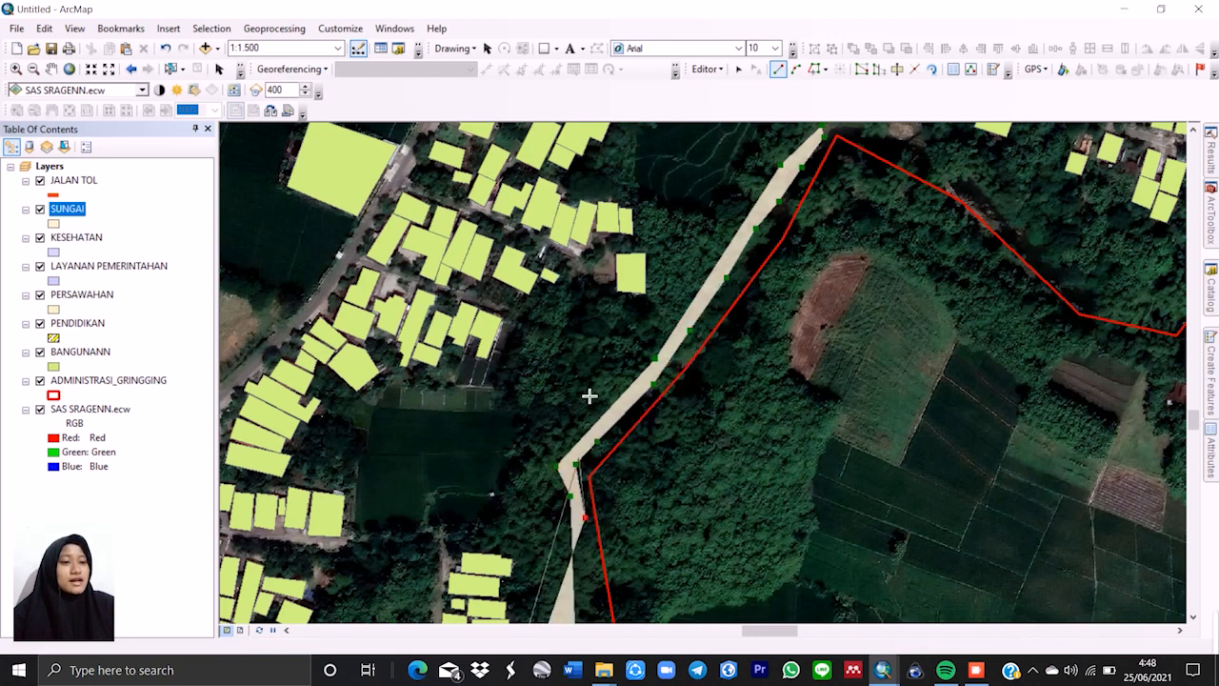
# Continue the eastern bank down to the river's southern end and finish the SUNGAI polygon.
pyautogui.scroll(2, 585, 486)
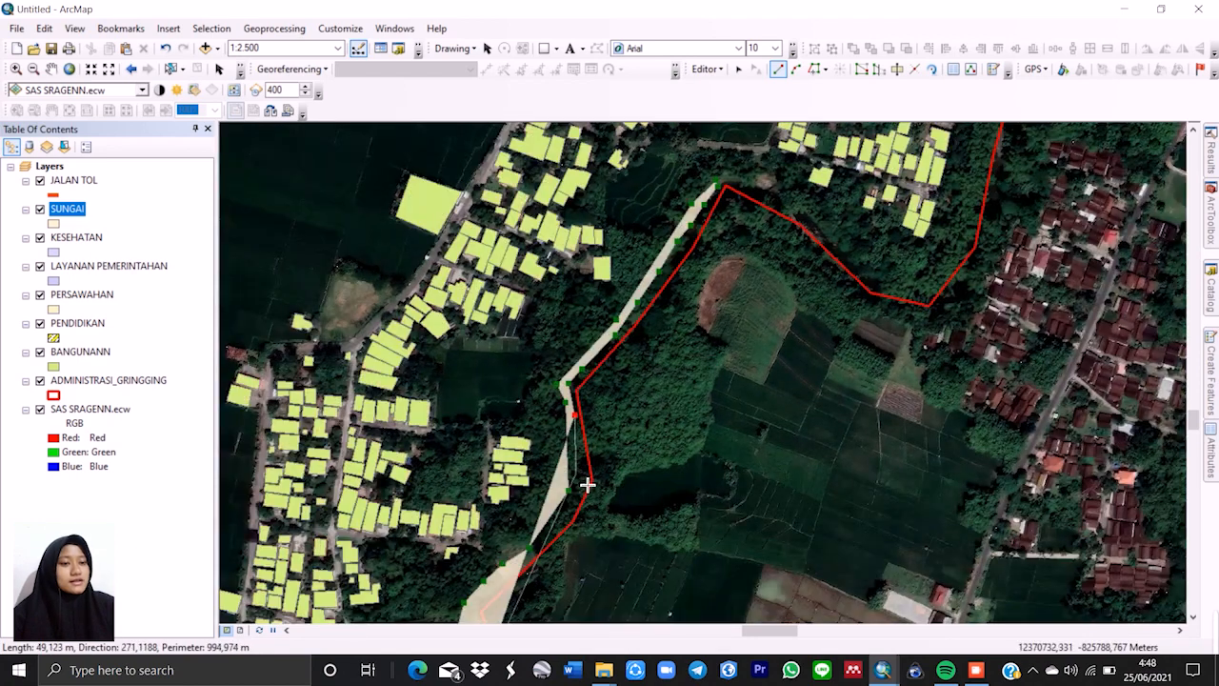
pyautogui.scroll(-2, 571, 419)
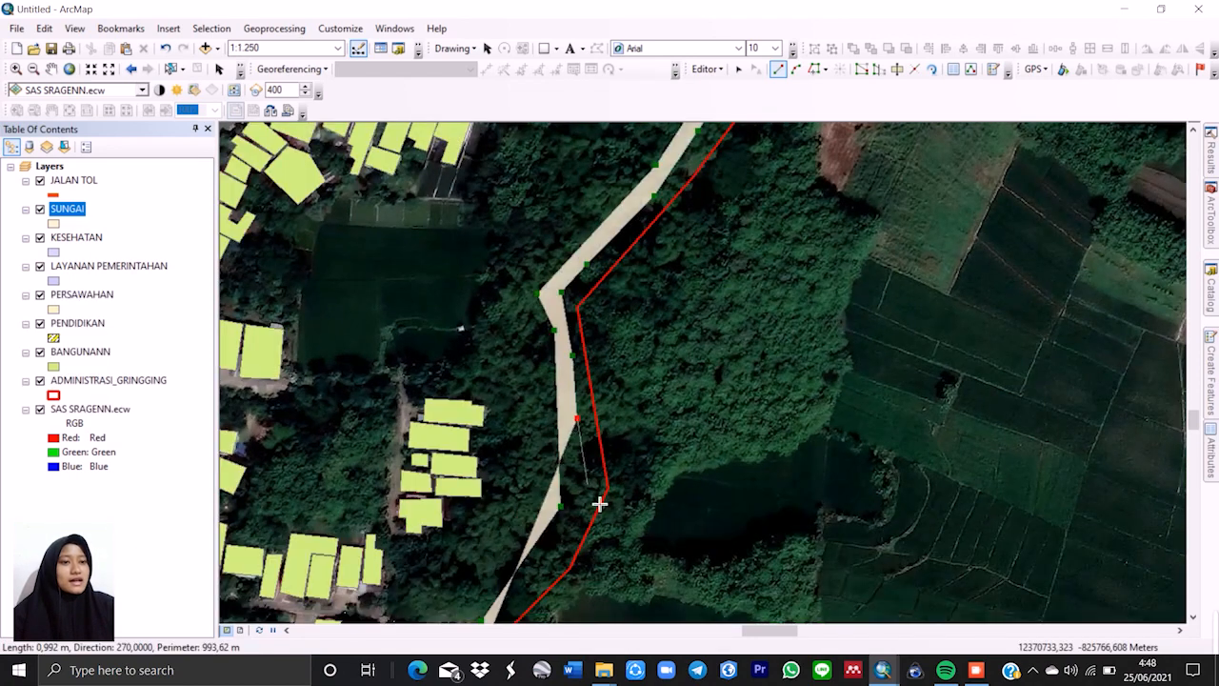
pyautogui.scroll(2, 641, 494)
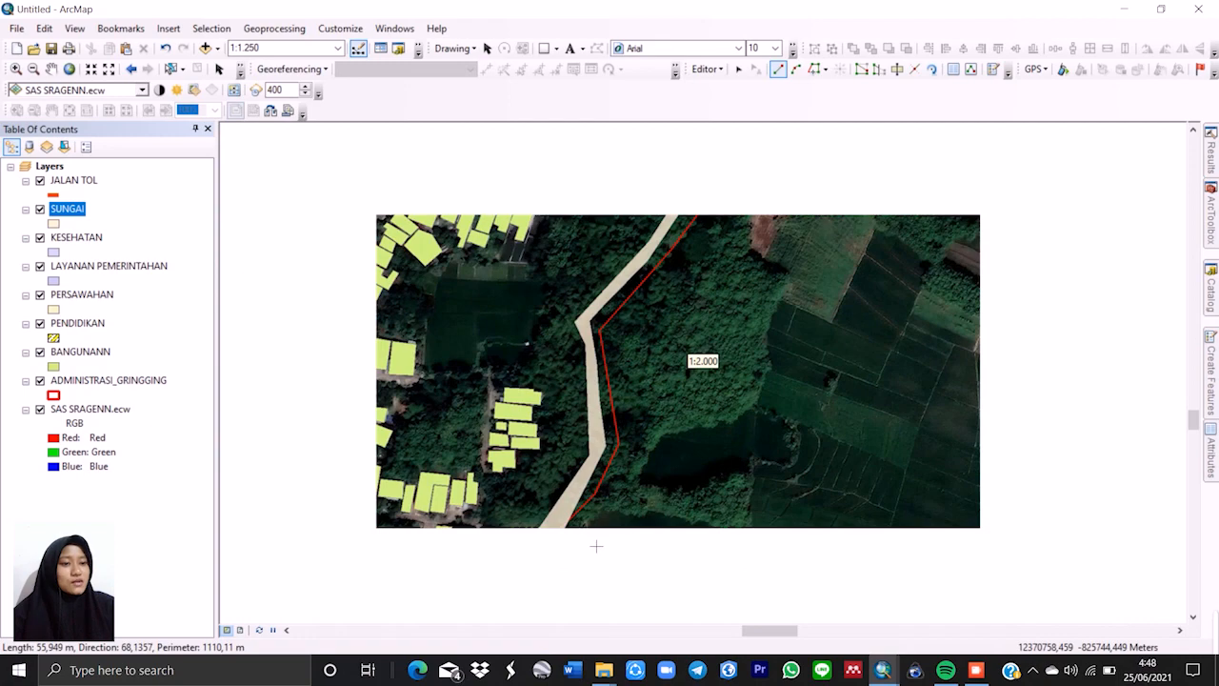
pyautogui.scroll(2, 573, 568)
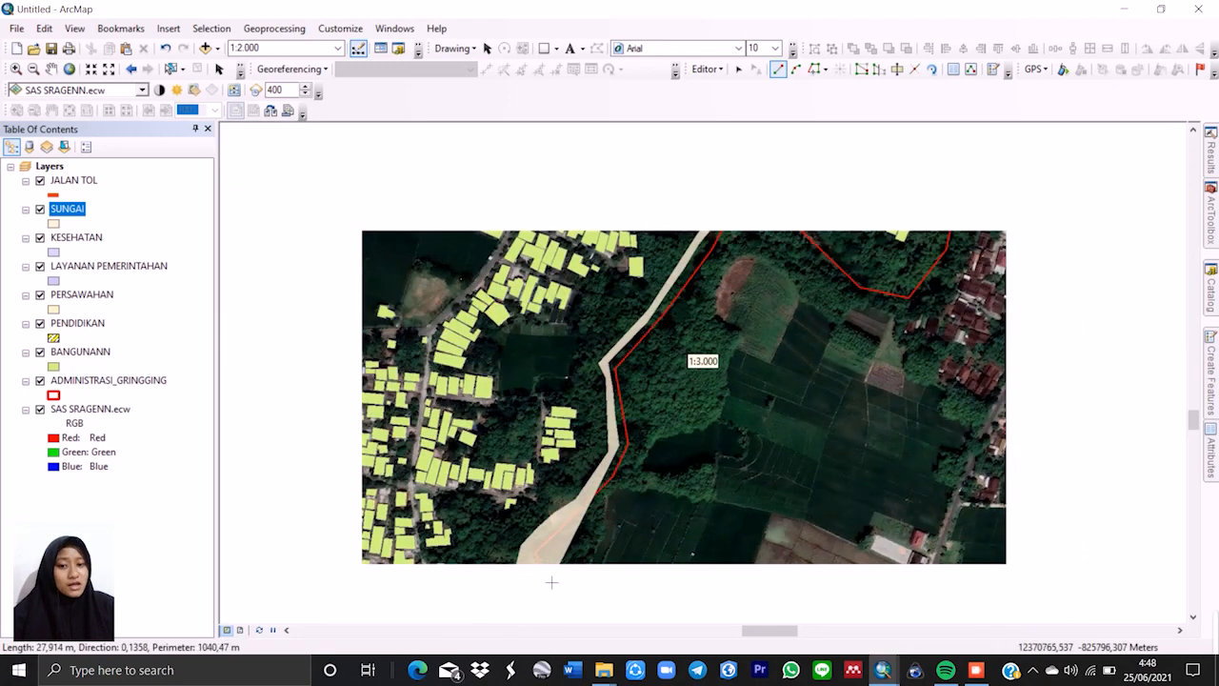
pyautogui.scroll(-1, 523, 613)
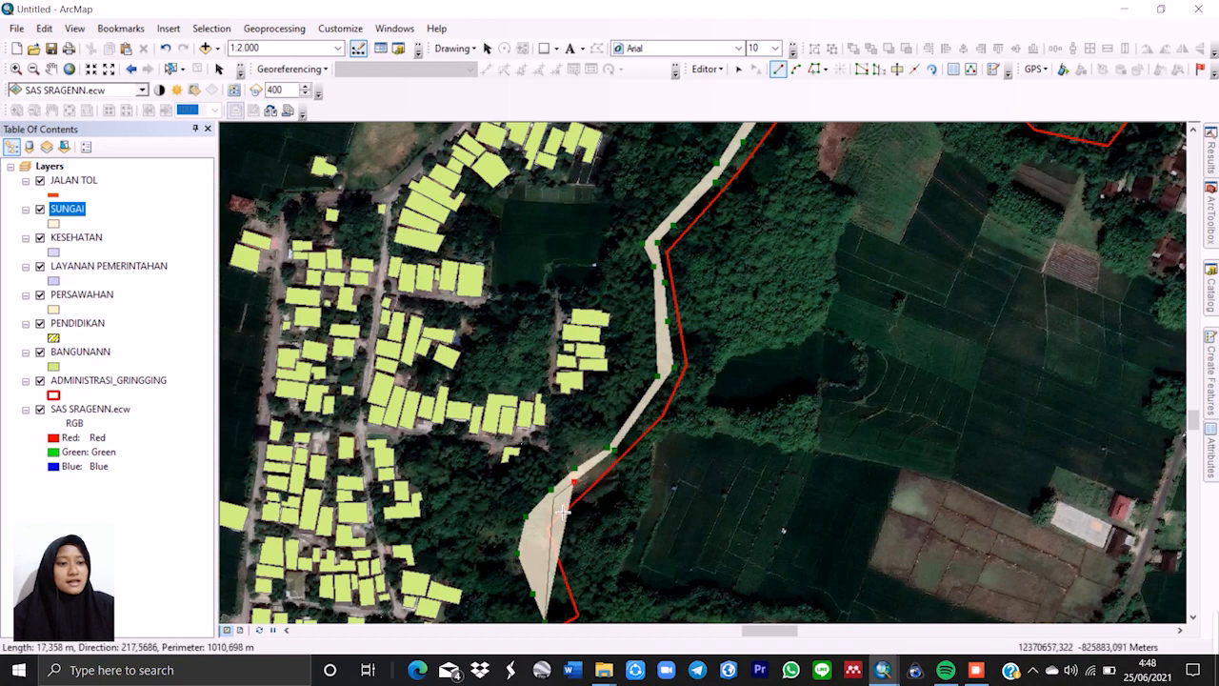
pyautogui.click(545, 517)
pyautogui.click(535, 551)
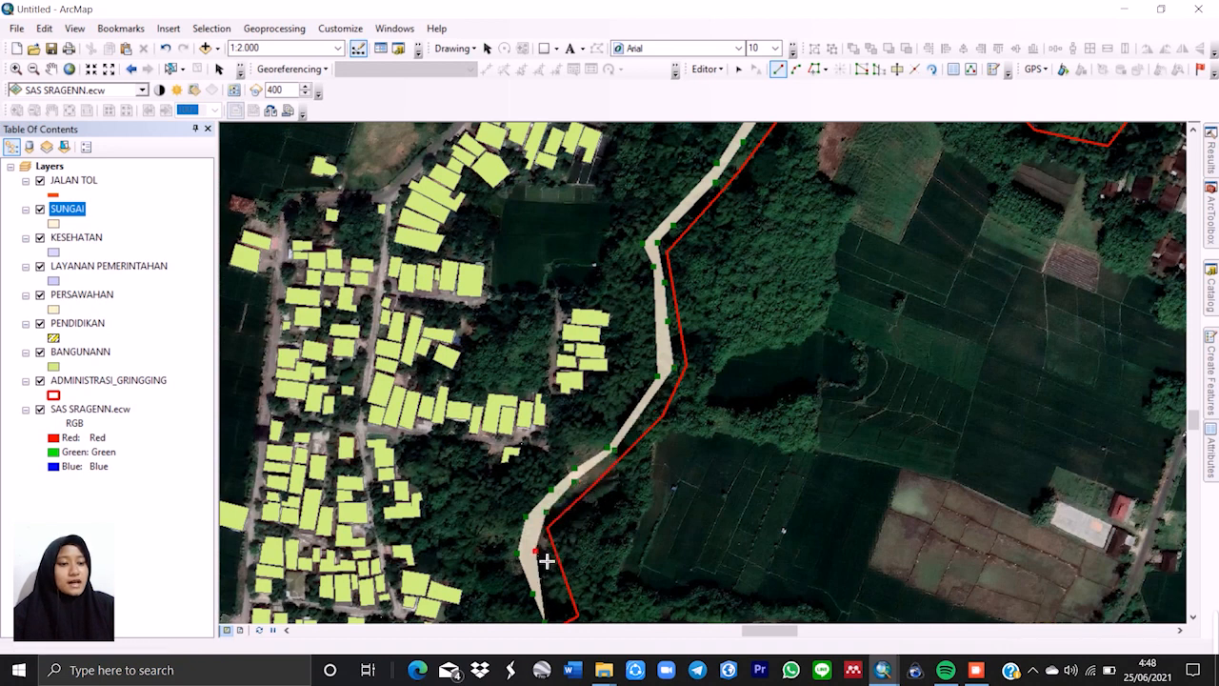
pyautogui.doubleClick(572, 615)
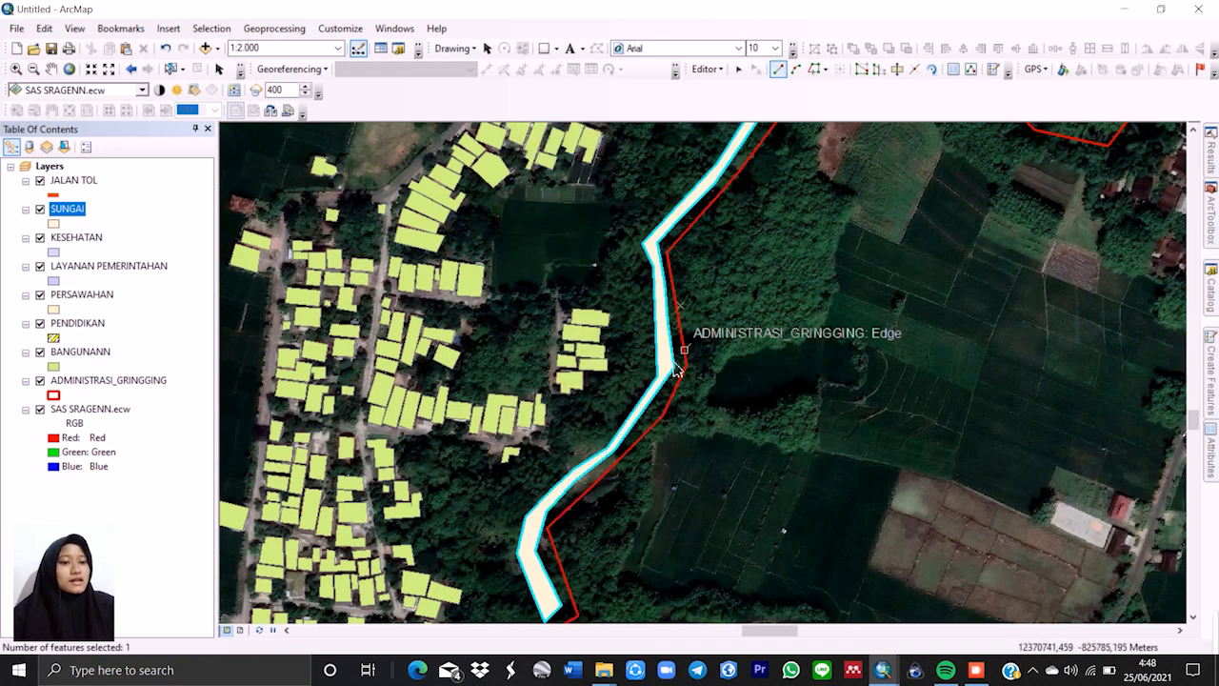
# Change the SUNGAI layer's symbol to the ESRI Blue fill.
pyautogui.click(55, 224)
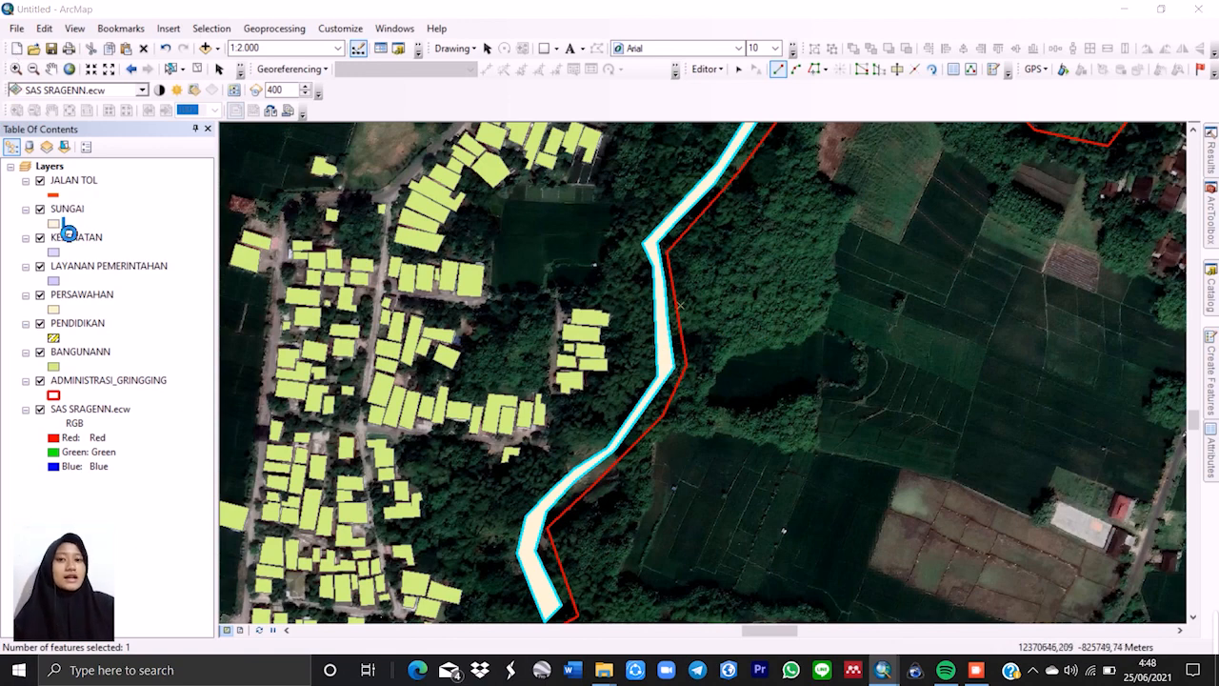
pyautogui.click(514, 240)
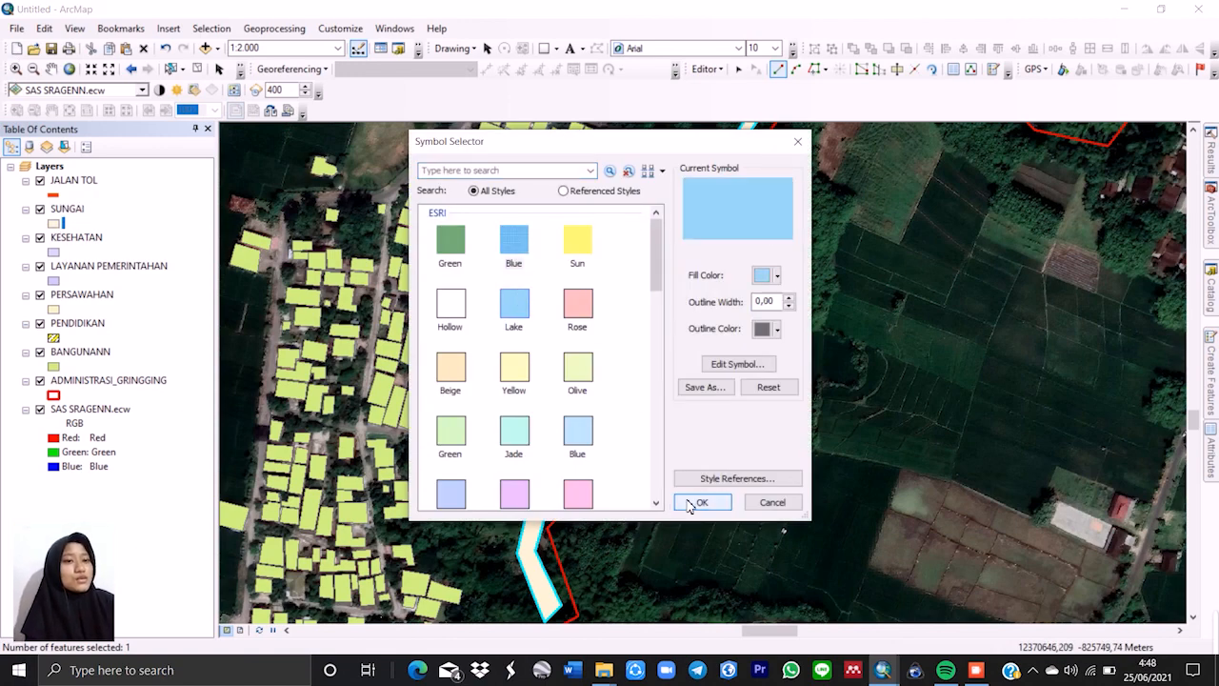
pyautogui.click(698, 502)
# Stop the editing session and save the edits.
pyautogui.scroll(2, 431, 289)
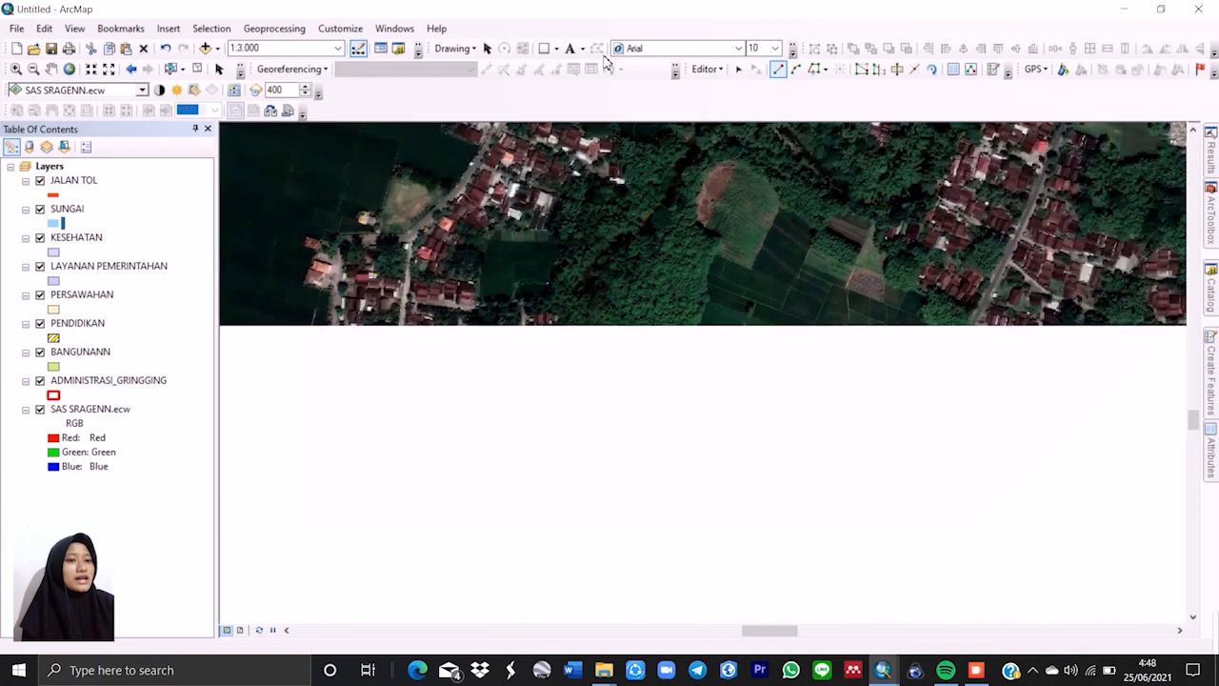
pyautogui.click(706, 69)
pyautogui.click(729, 110)
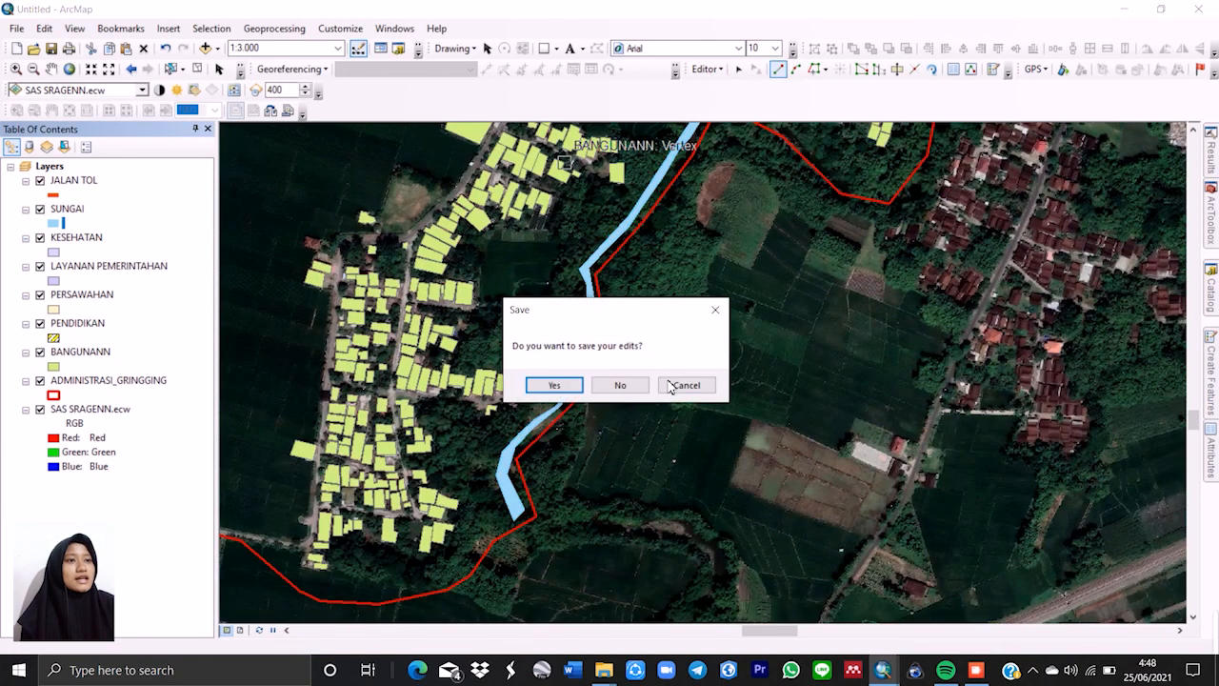
pyautogui.click(552, 384)
# Examine the digitized buildings, the river polygon and the administrative boundary across the village.
pyautogui.scroll(2, 631, 290)
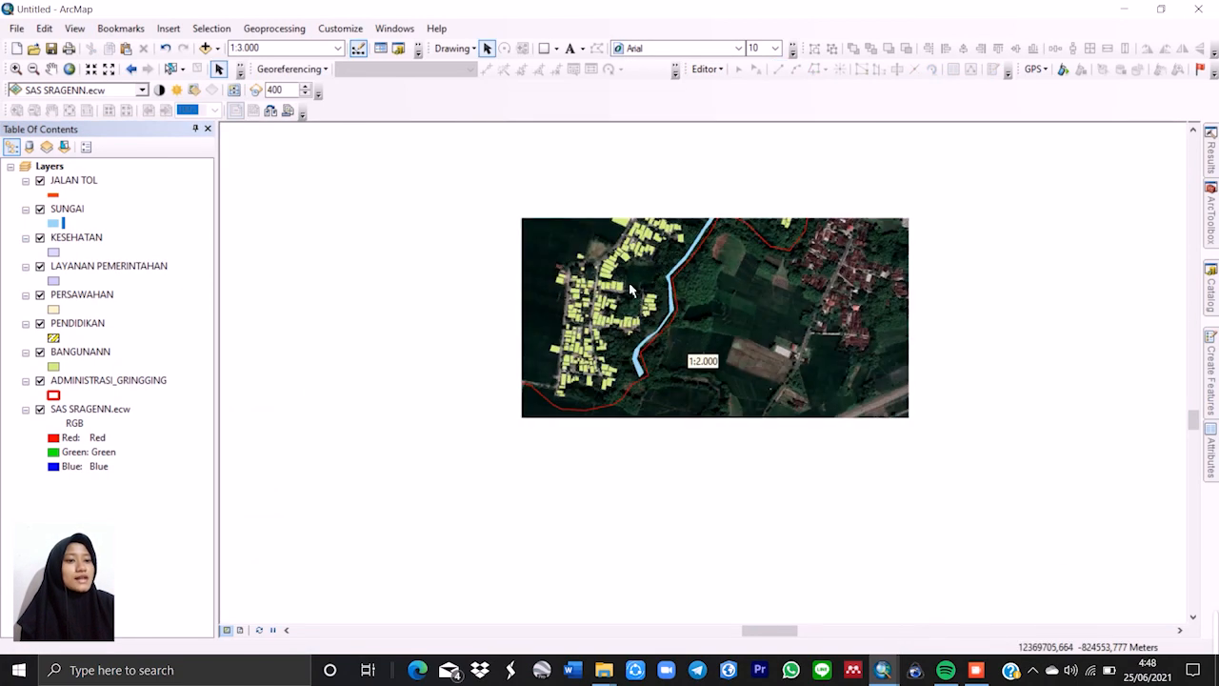
pyautogui.scroll(1, 462, 282)
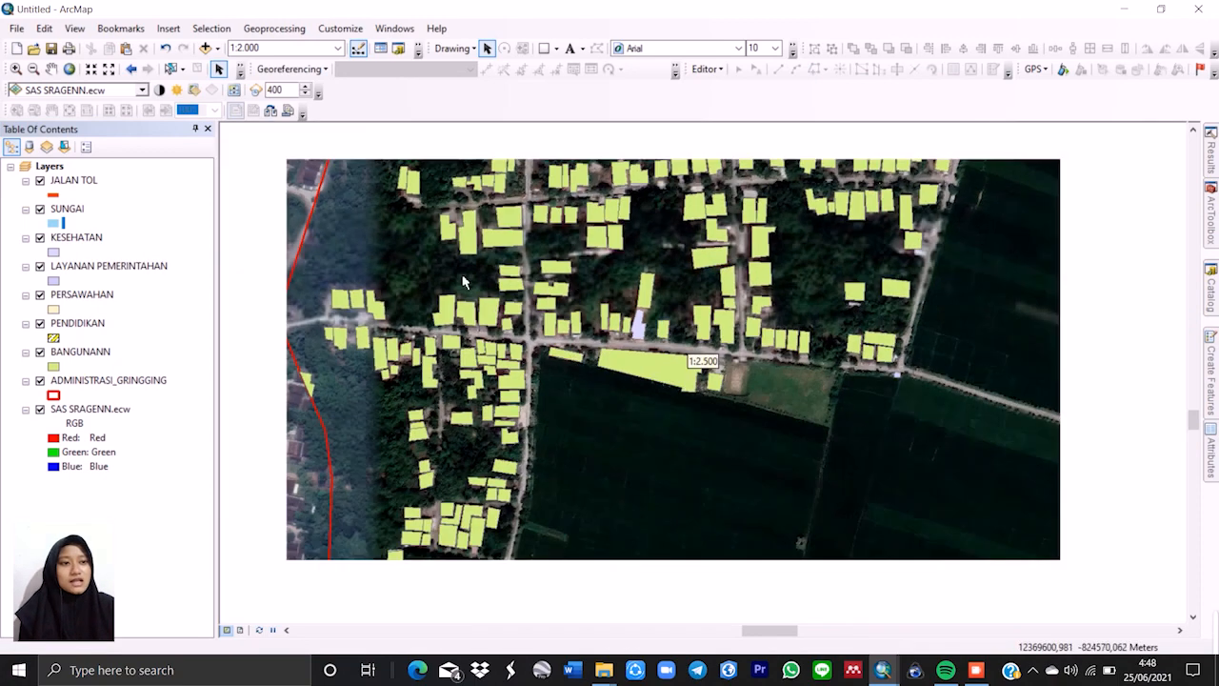
pyautogui.scroll(2, 463, 282)
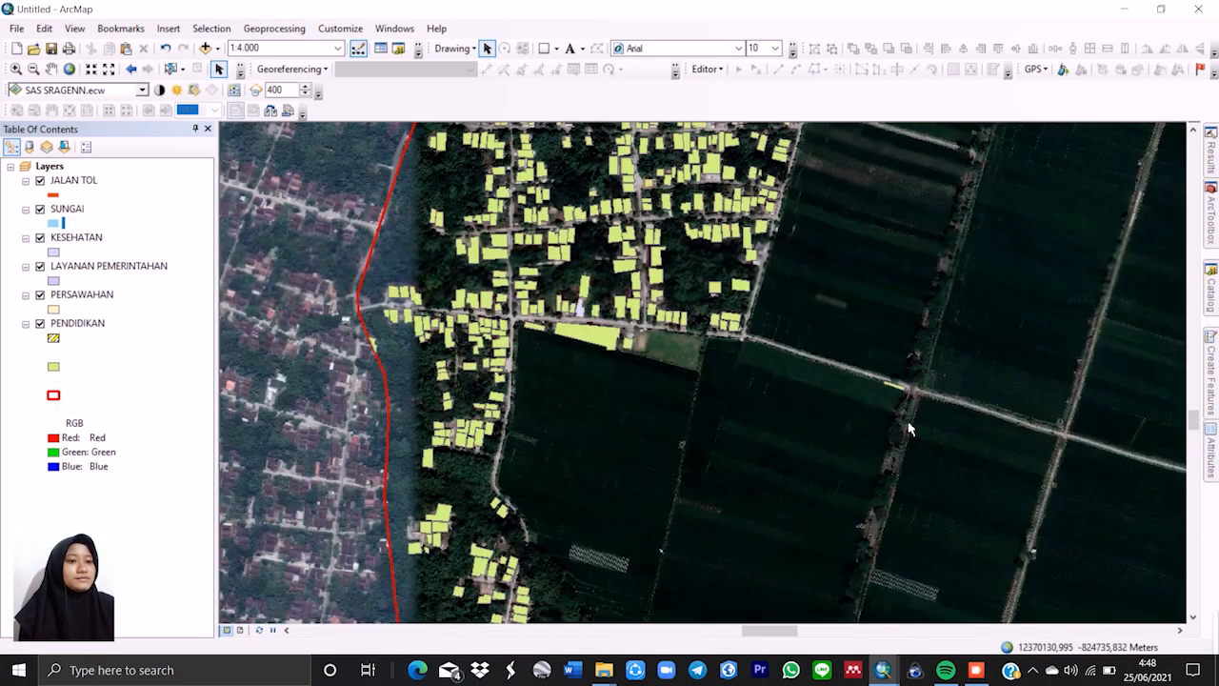
pyautogui.moveTo(891, 412); pyautogui.dragTo(559, 379)
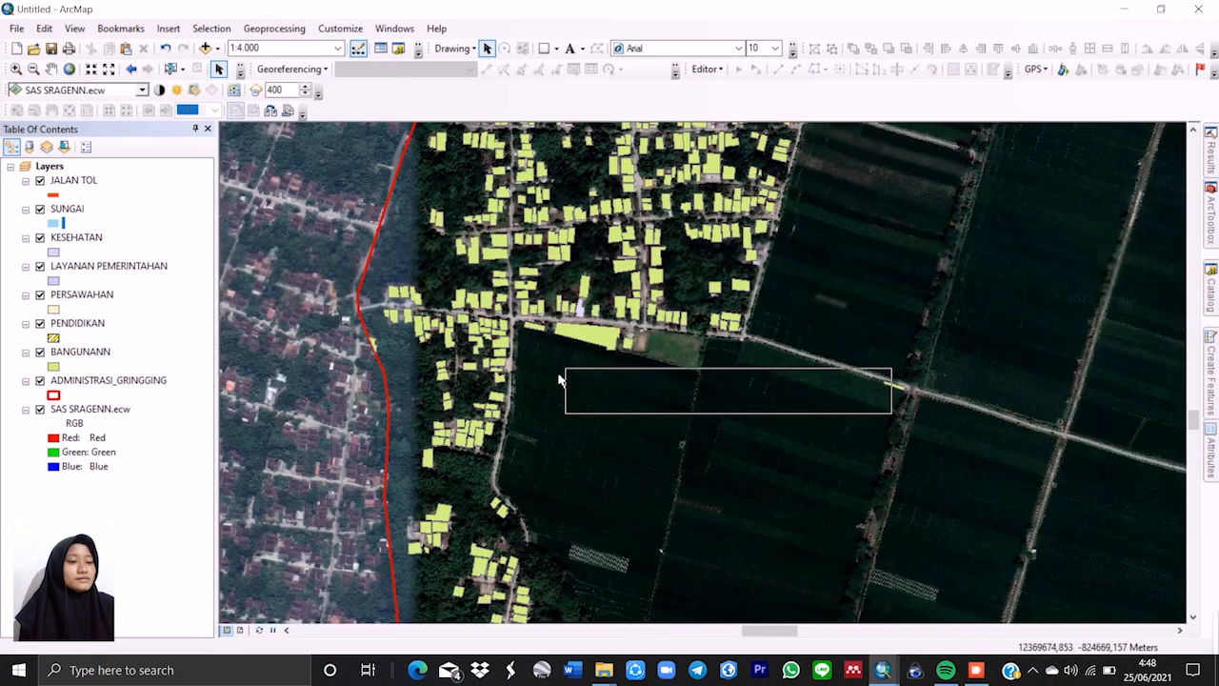
pyautogui.click(50, 68)
pyautogui.moveTo(809, 430); pyautogui.dragTo(246, 280)
pyautogui.moveTo(797, 394); pyautogui.dragTo(438, 353)
pyautogui.moveTo(740, 430); pyautogui.dragTo(556, 298)
pyautogui.scroll(1, 719, 481)
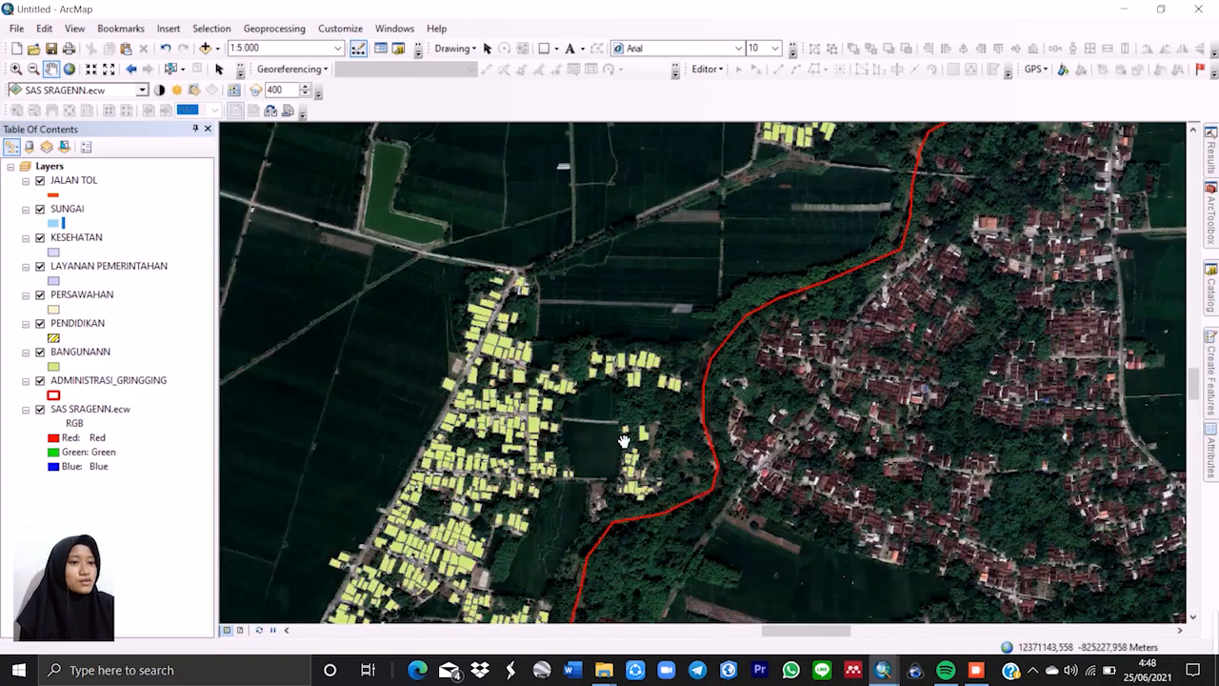
pyautogui.moveTo(623, 437); pyautogui.dragTo(677, 212)
pyautogui.moveTo(526, 461); pyautogui.dragTo(633, 295)
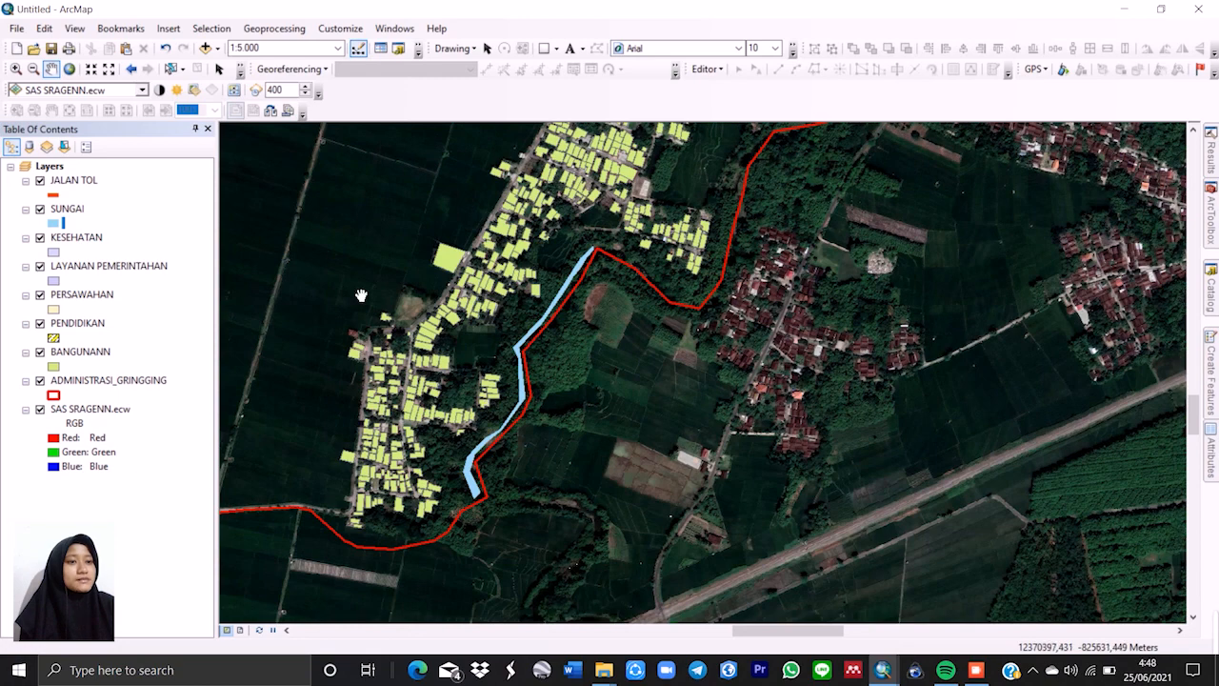
pyautogui.moveTo(628, 417); pyautogui.dragTo(828, 432)
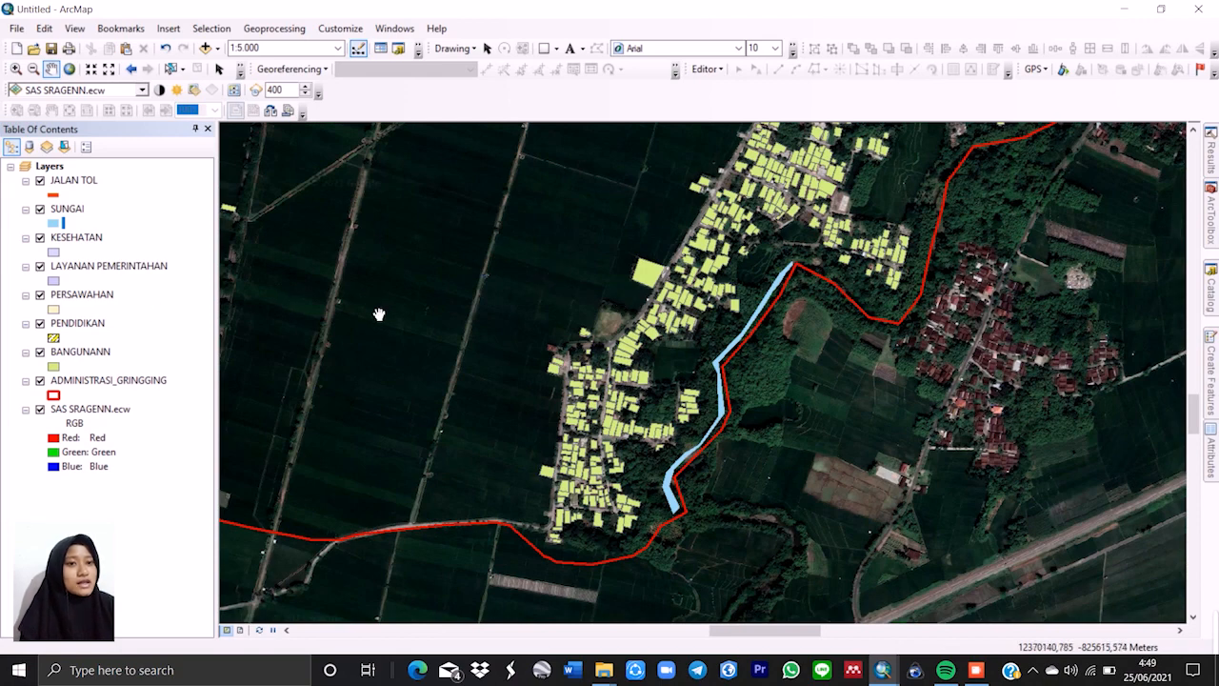
pyautogui.moveTo(381, 314); pyautogui.dragTo(750, 262)
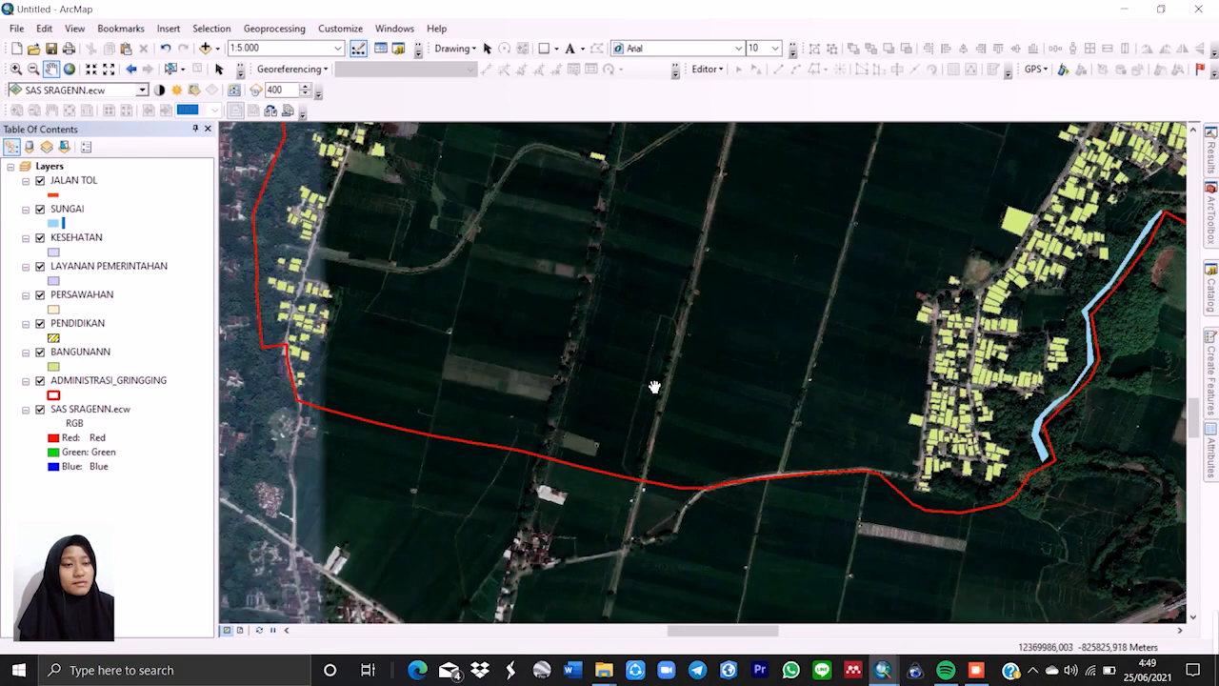
pyautogui.moveTo(617, 340); pyautogui.dragTo(636, 285)
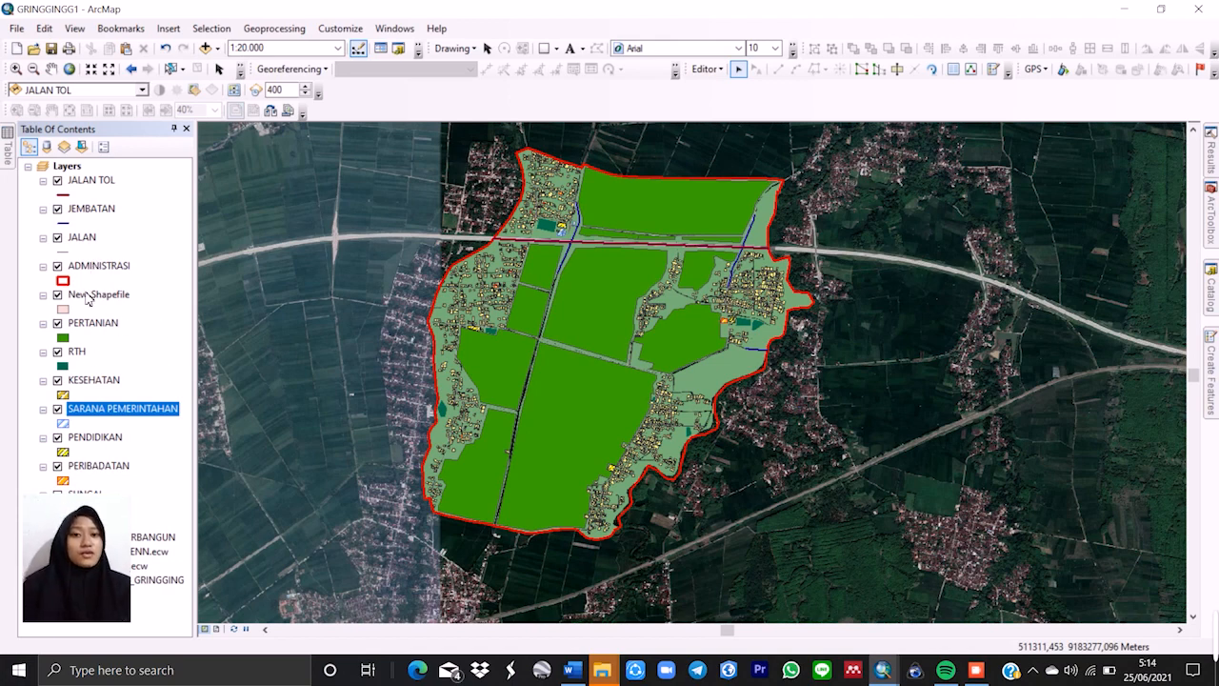
# Open the attribute table of the ADMINISTRASI layer.
pyautogui.click(93, 270)
pyautogui.rightClick(96, 270)
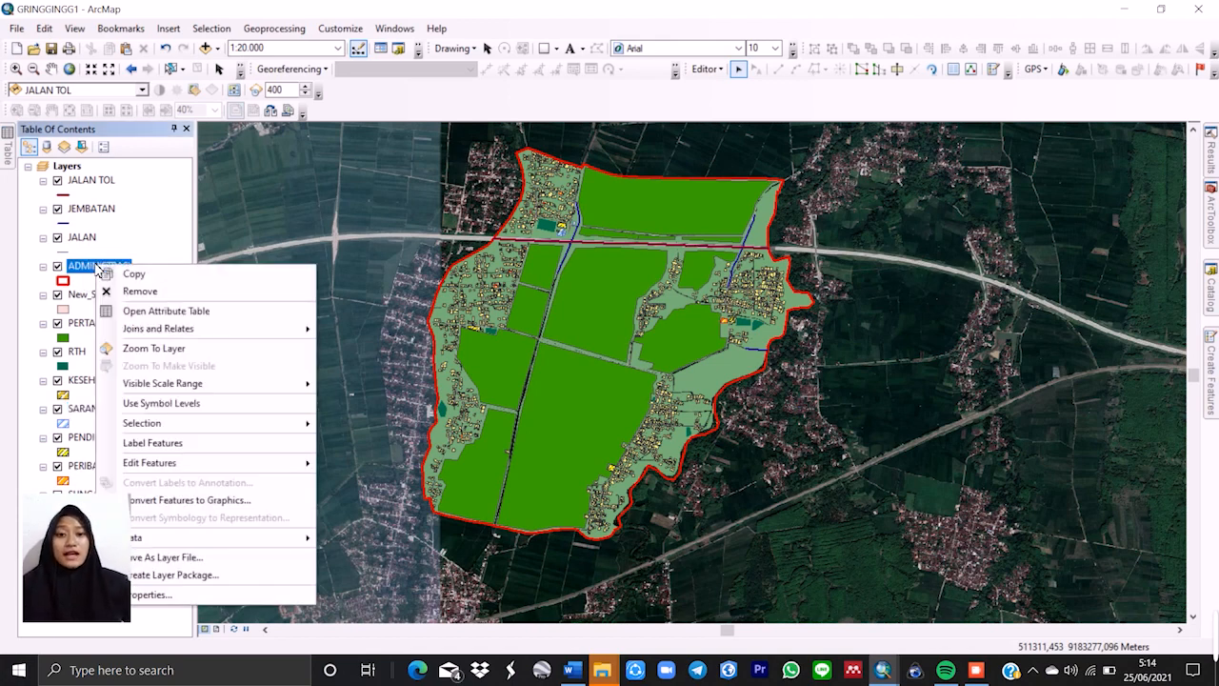
pyautogui.click(221, 312)
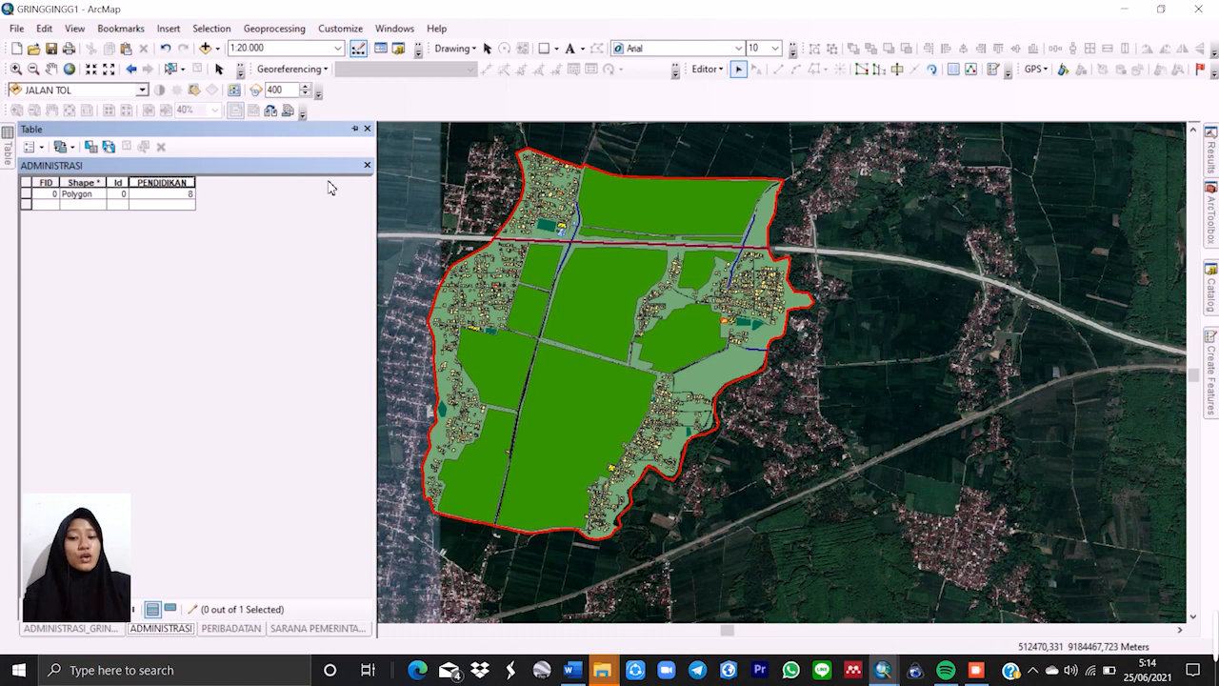
pyautogui.click(41, 147)
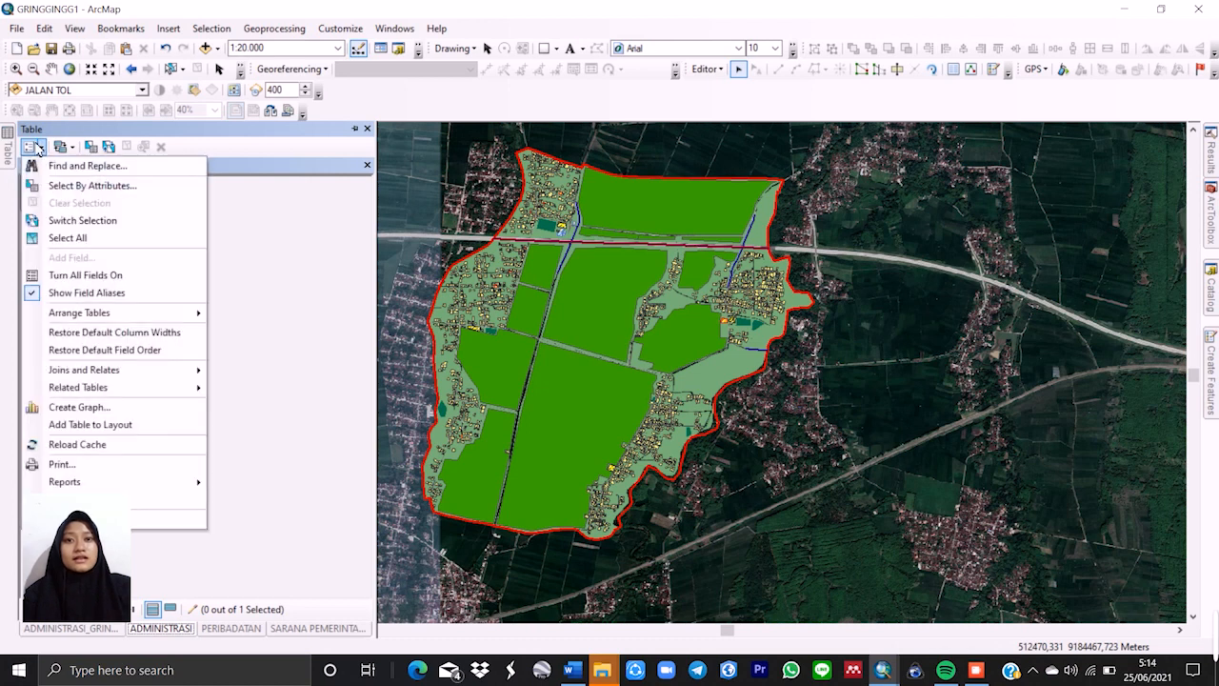
pyautogui.click(39, 148)
pyautogui.click(40, 149)
pyautogui.click(233, 215)
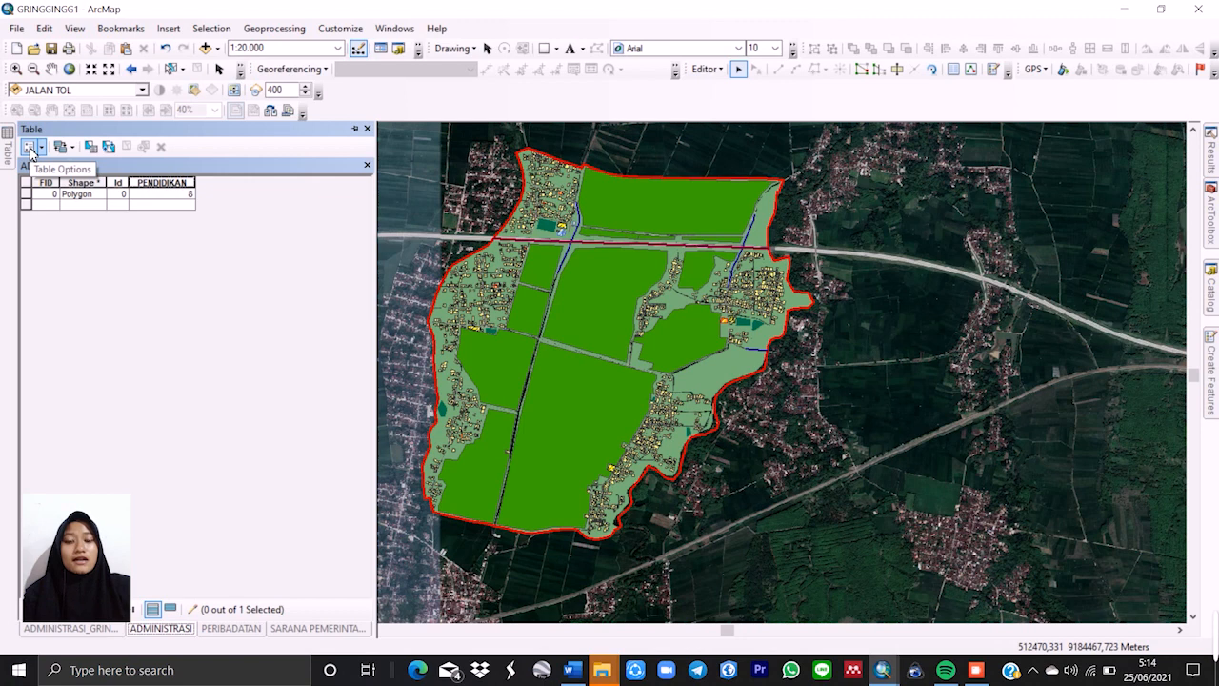
pyautogui.click(30, 149)
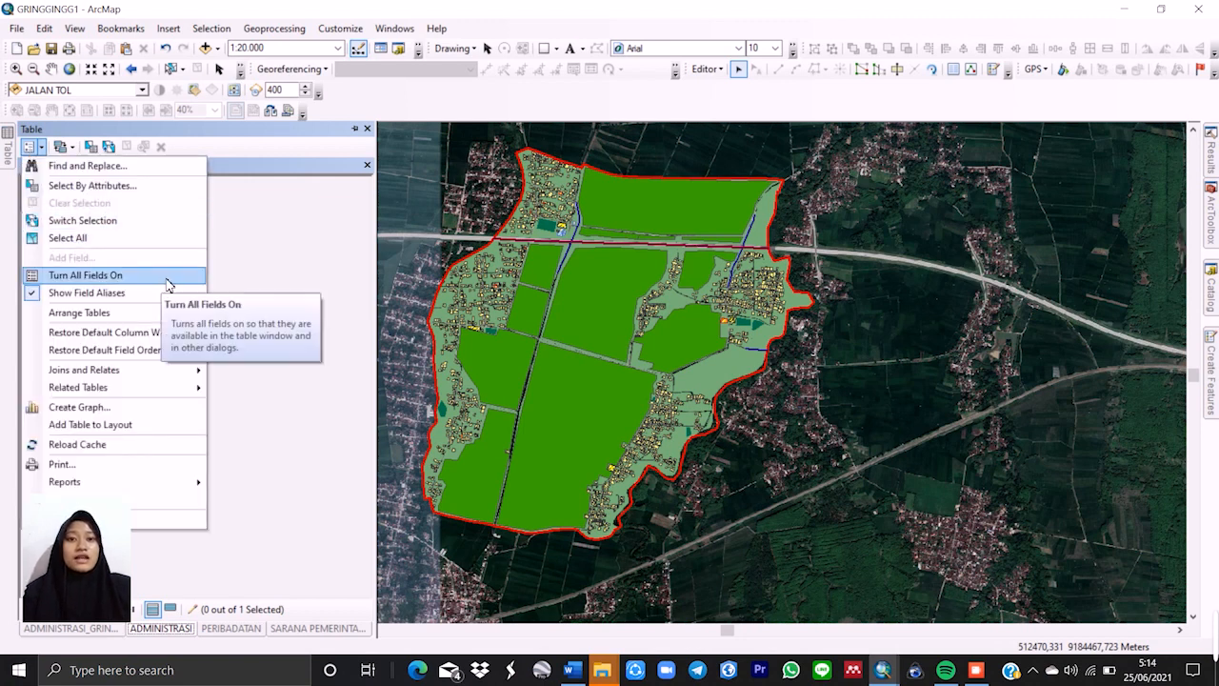
pyautogui.click(294, 220)
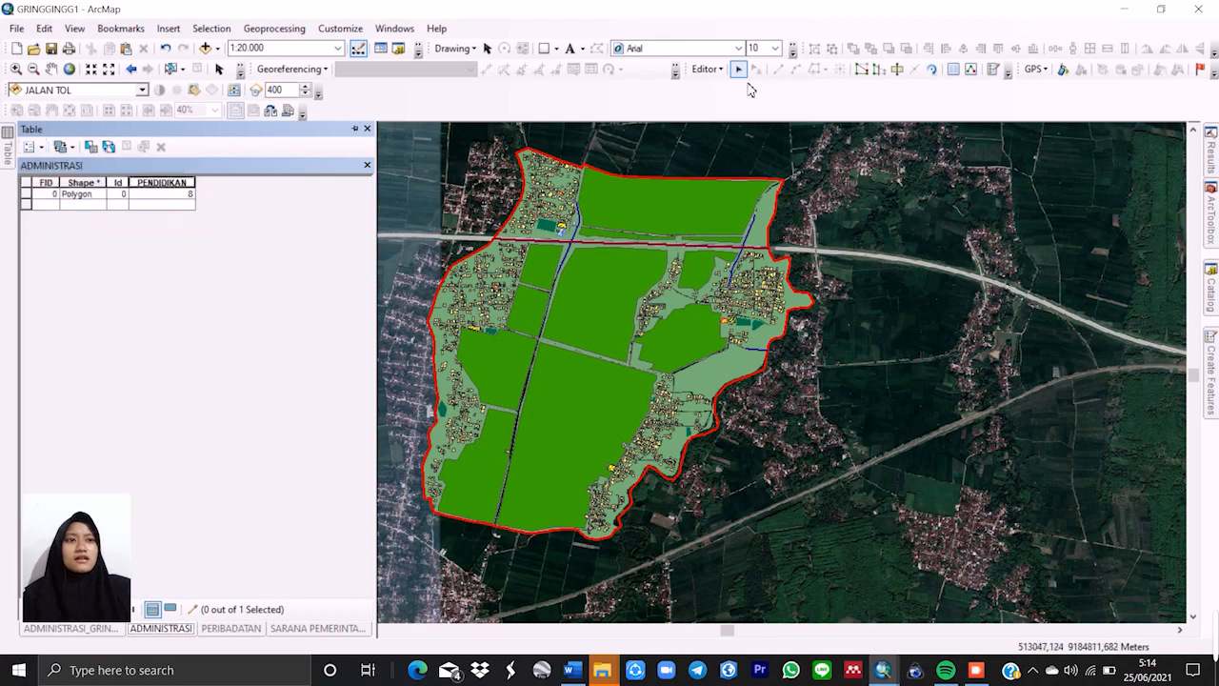
# Stop the editing session and discard the unsaved edits.
pyautogui.click(706, 69)
pyautogui.click(730, 98)
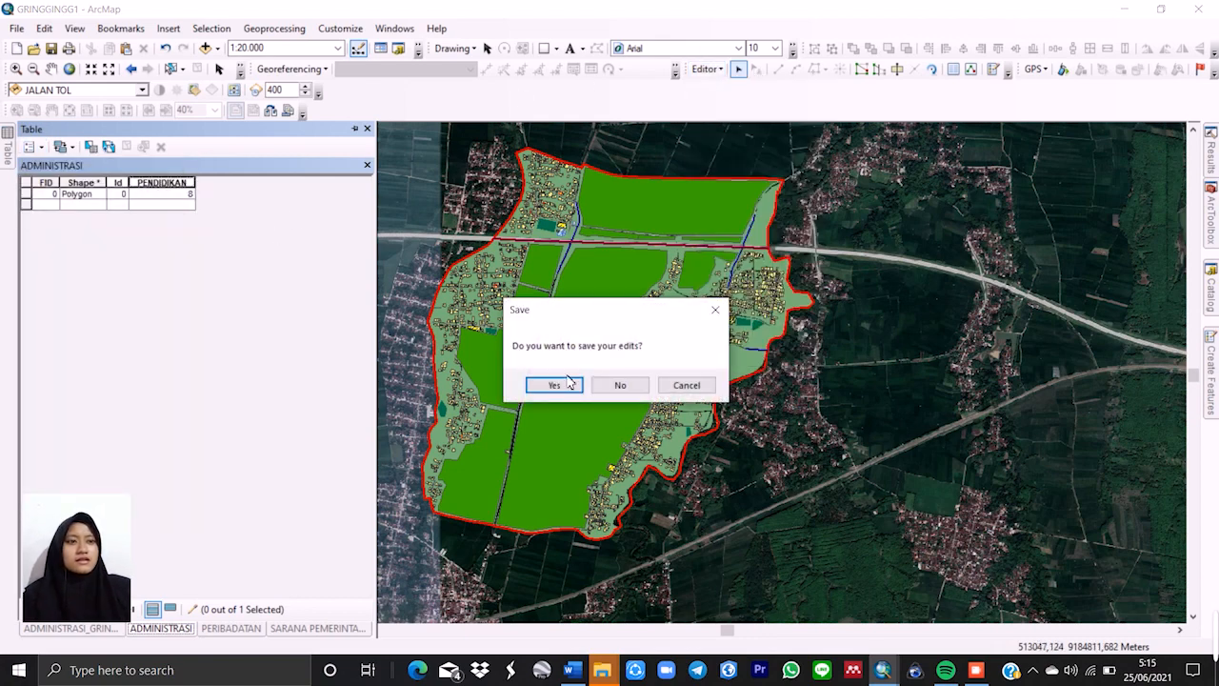
pyautogui.click(620, 384)
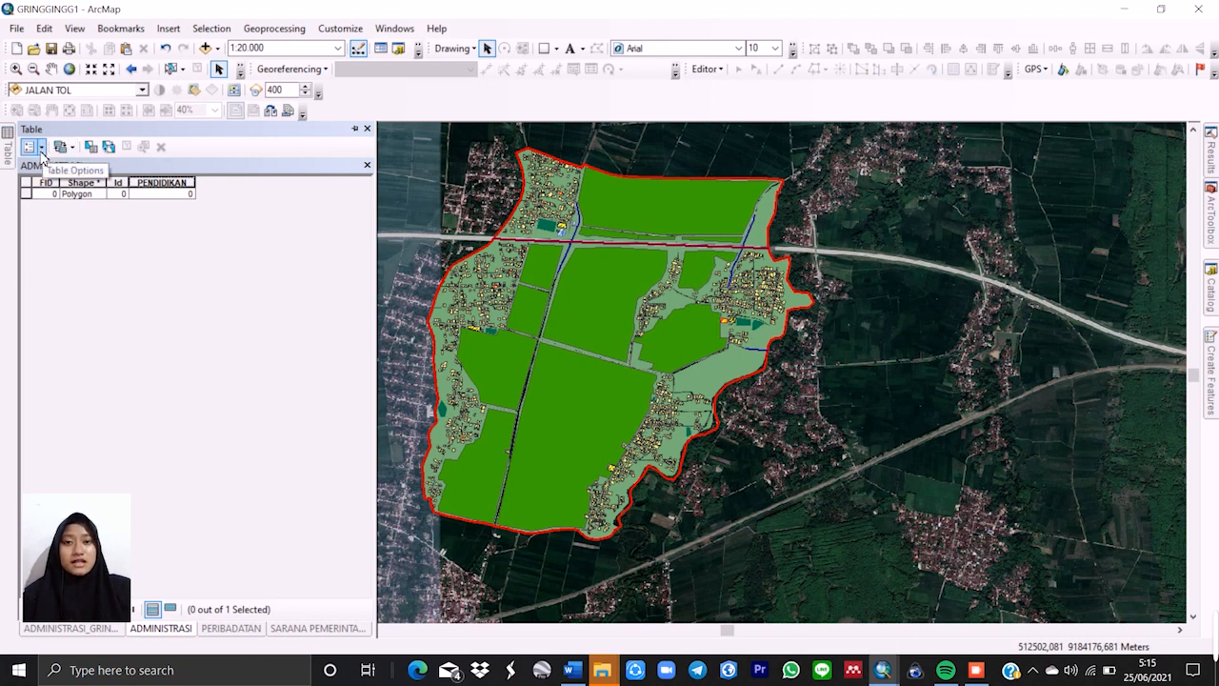
# Add a Long Integer field named PERIBADATAN with precision 10 to the ADMINISTRASI table, accepting the shortened name PERIBADATA.
pyautogui.click(44, 150)
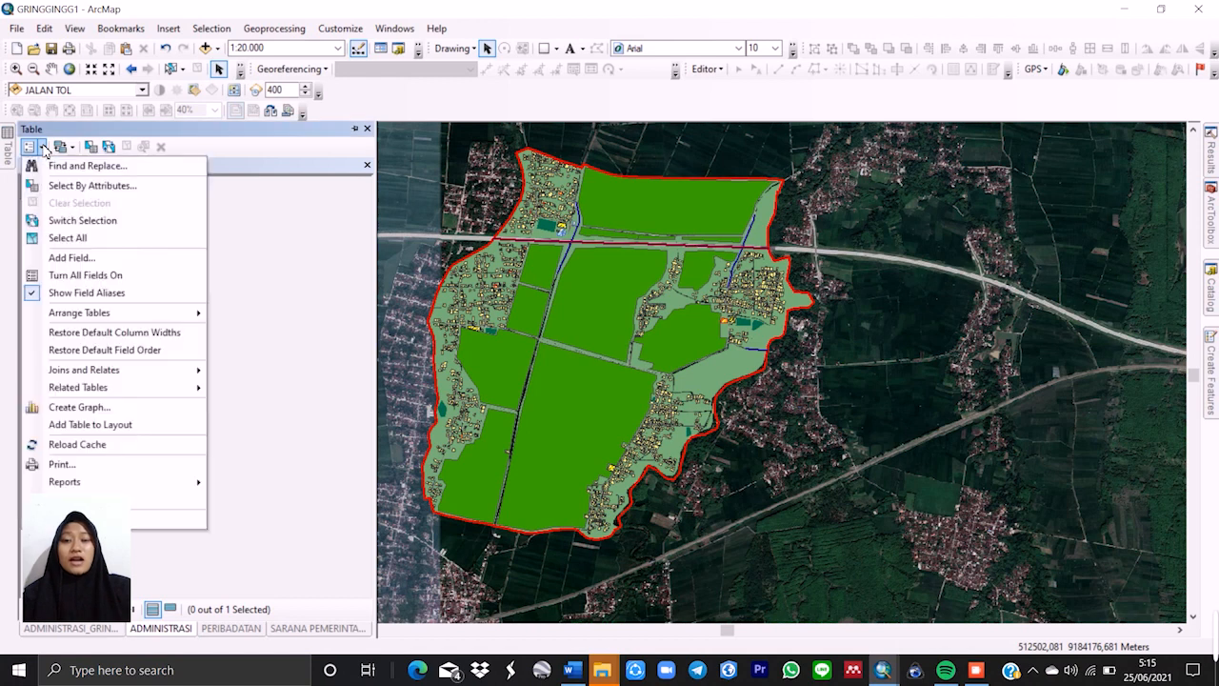
pyautogui.click(160, 261)
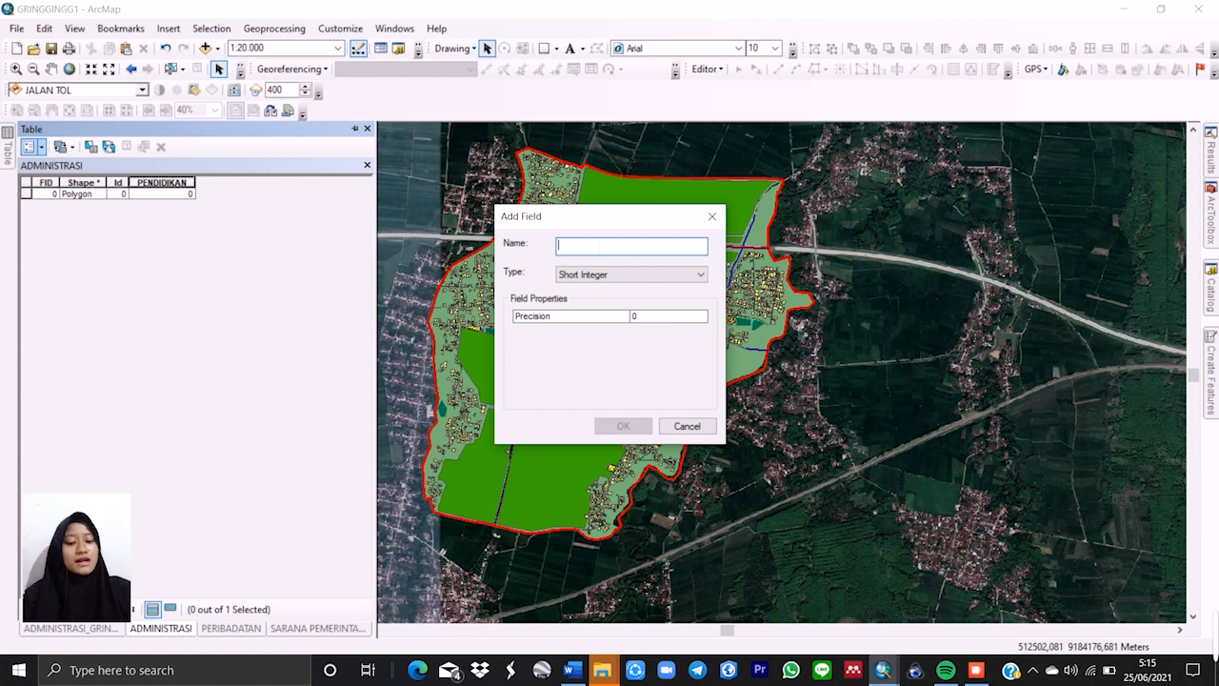
pyautogui.write('PERIBADATAN')
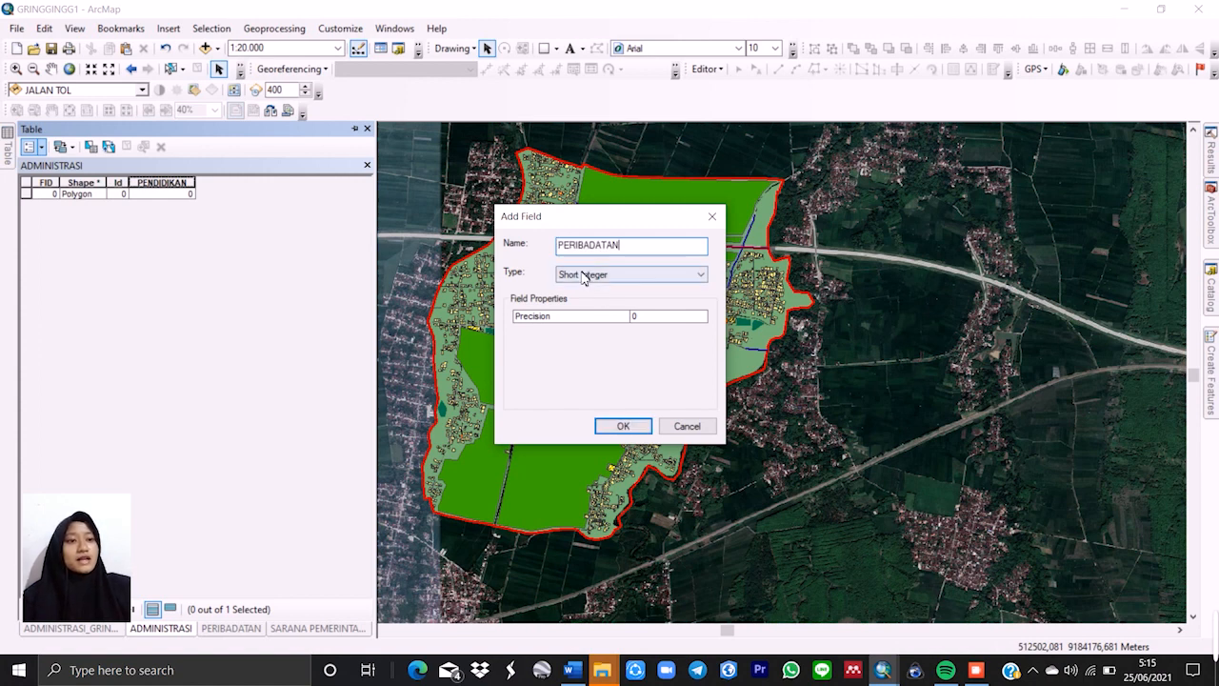
pyautogui.click(585, 275)
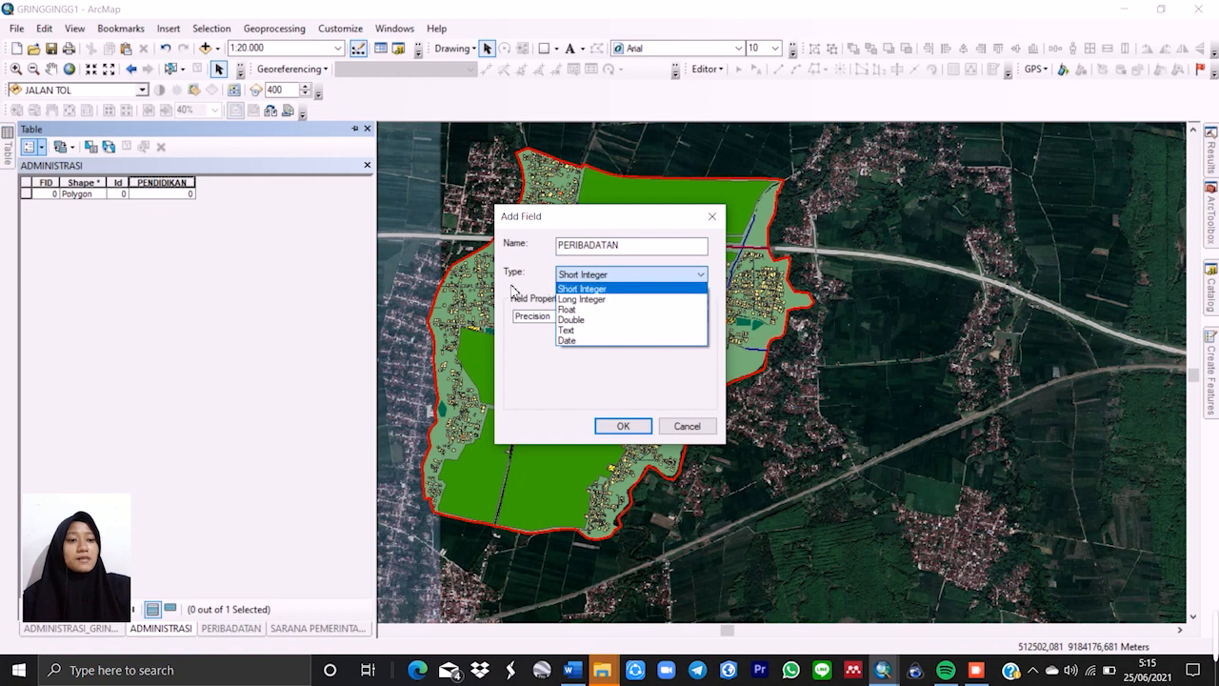
pyautogui.click(595, 300)
pyautogui.click(634, 315)
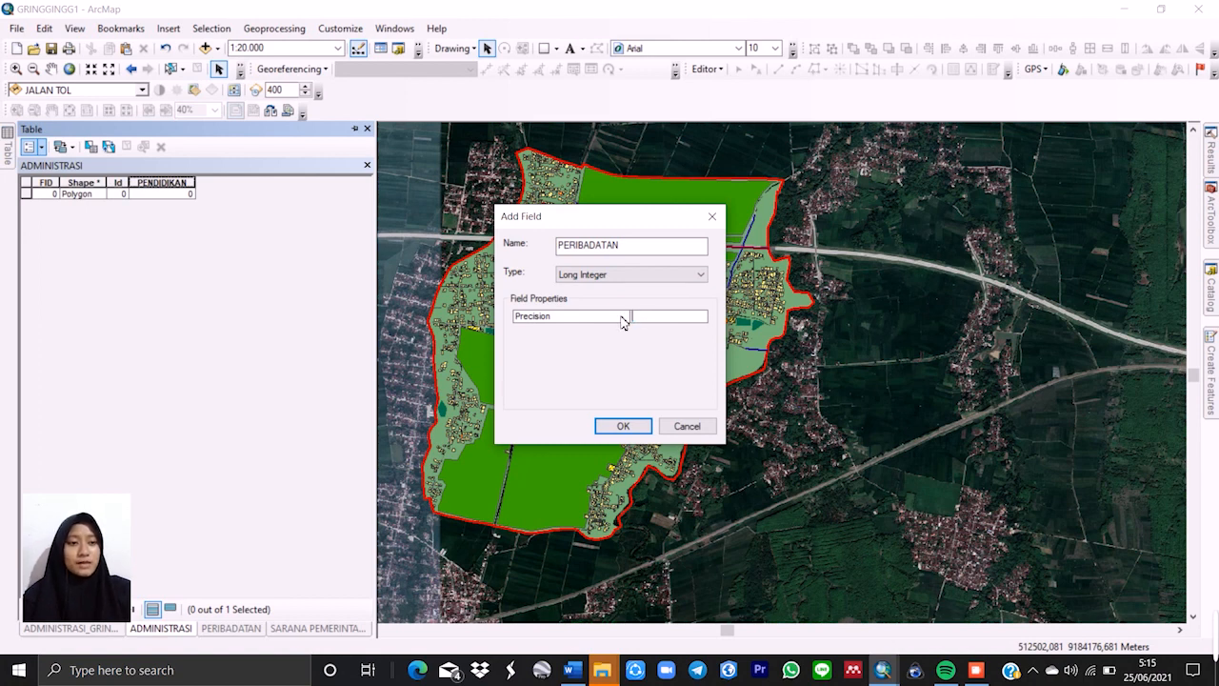
pyautogui.write('10')
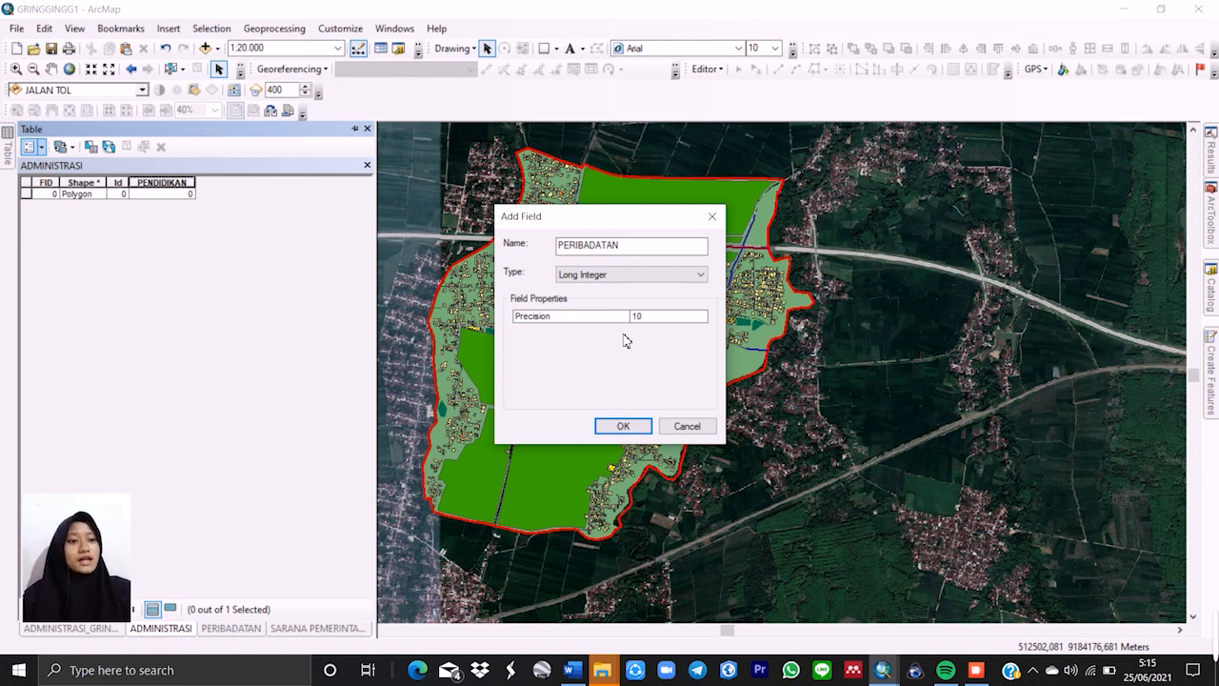
pyautogui.click(623, 426)
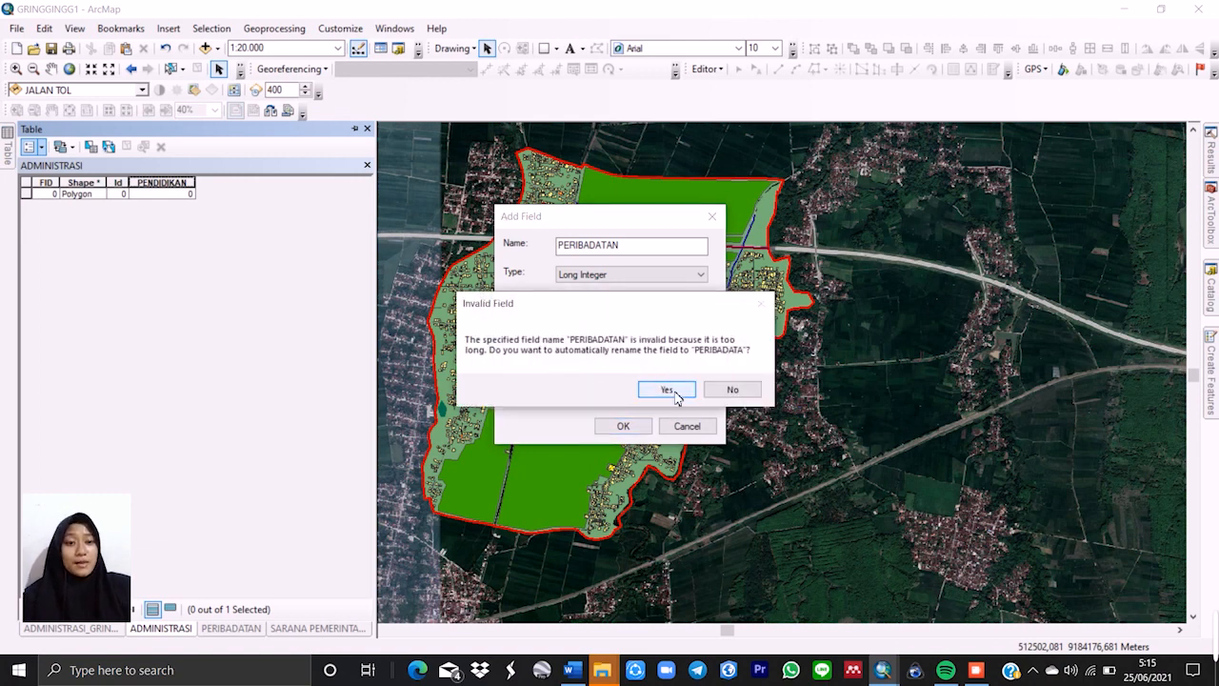
pyautogui.click(674, 396)
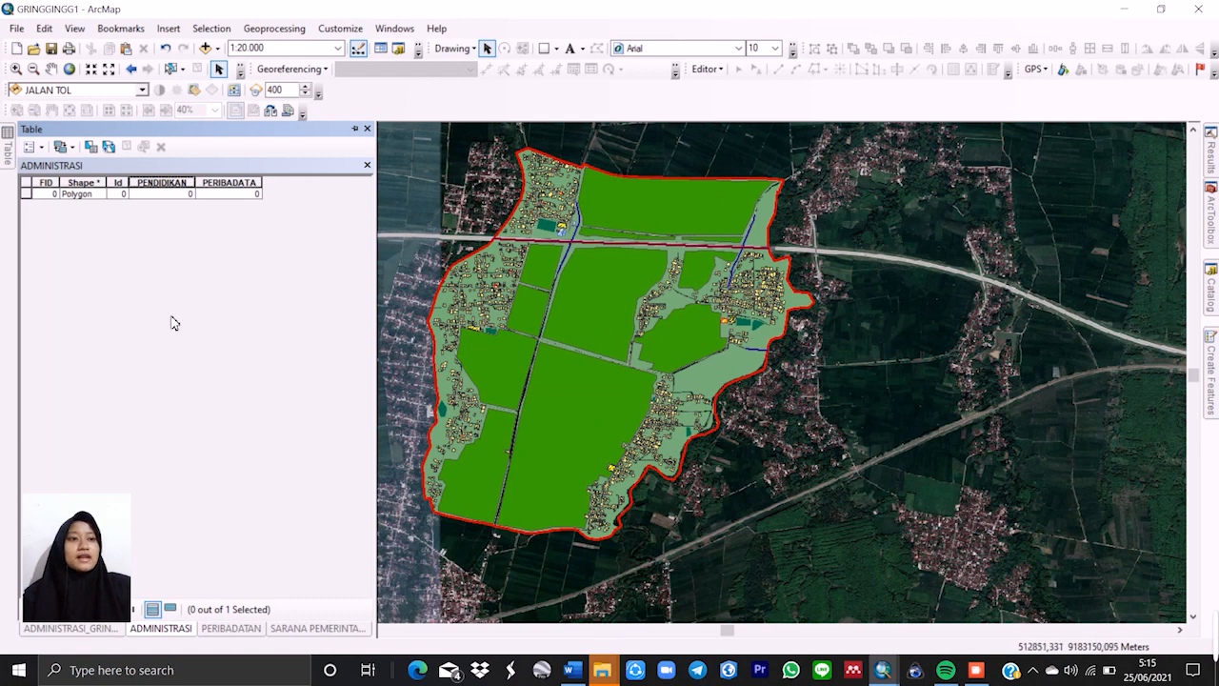
# Start editing the ADMINISTRASI layer and set the polygon's PERIBADATA value to 8.
pyautogui.click(248, 193)
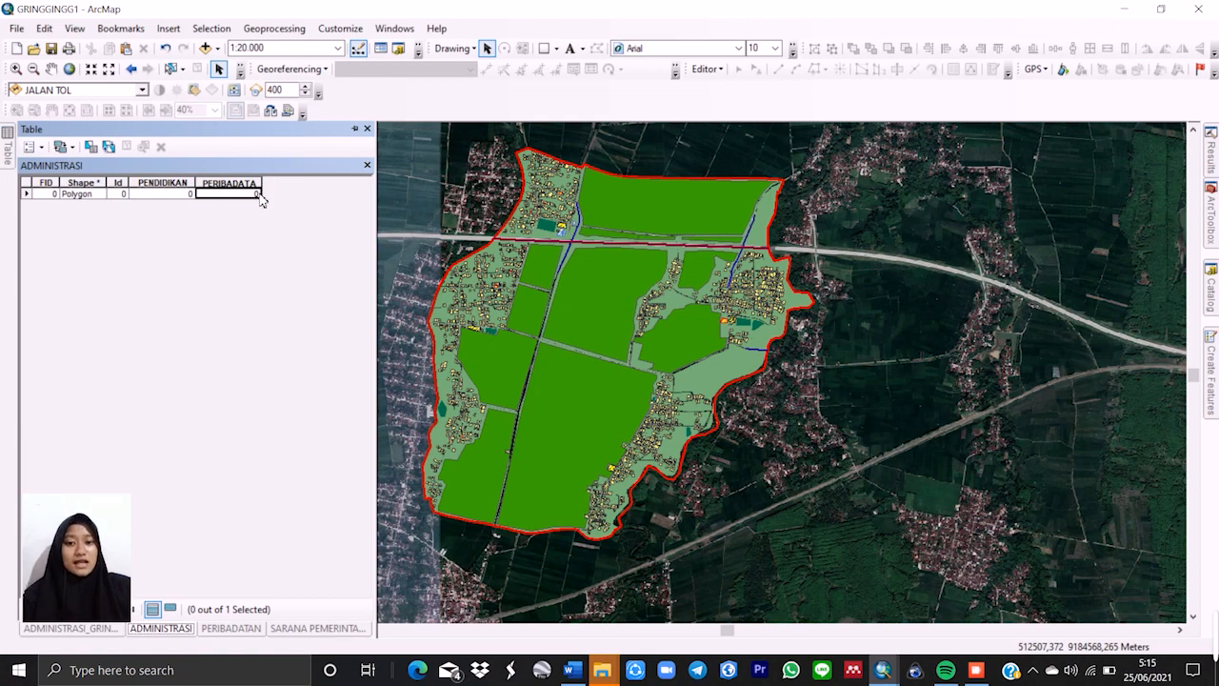
pyautogui.click(709, 69)
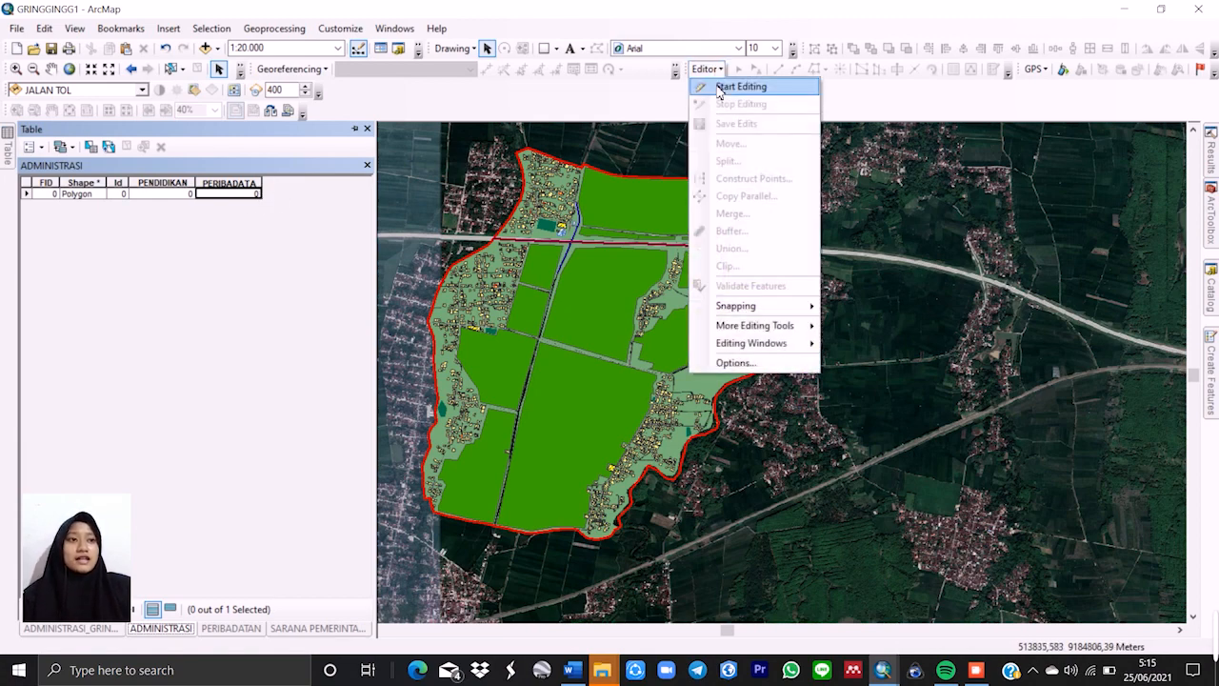
pyautogui.click(721, 89)
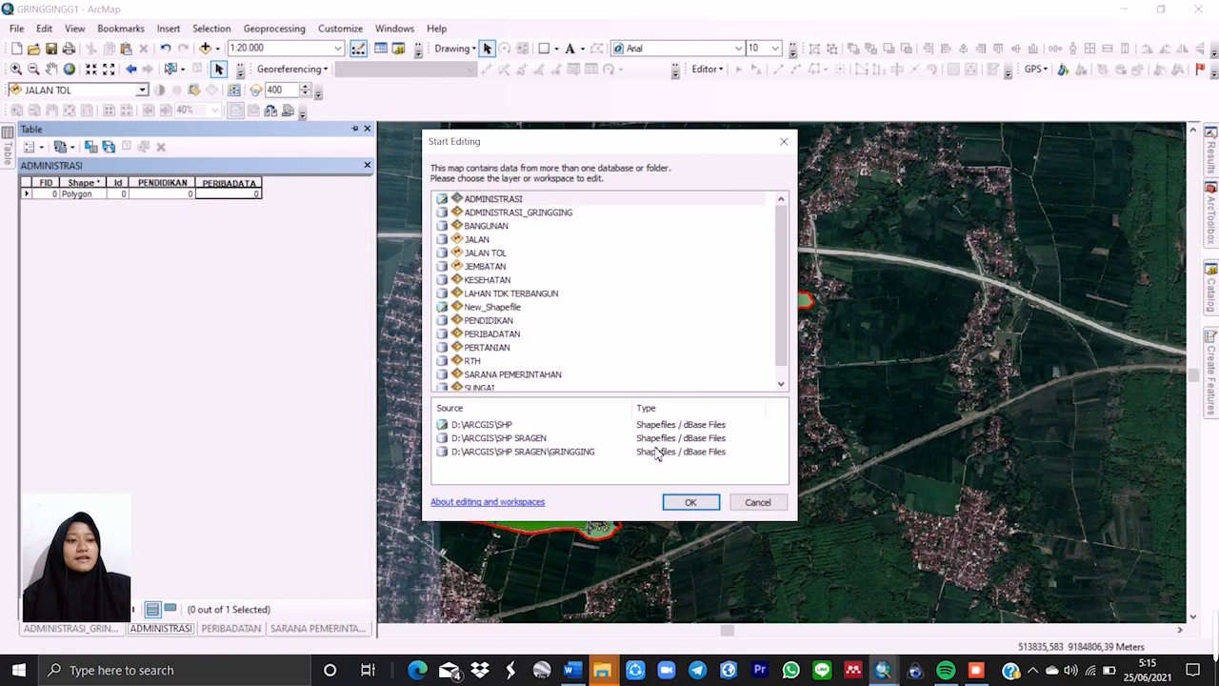
pyautogui.click(689, 503)
pyautogui.click(688, 504)
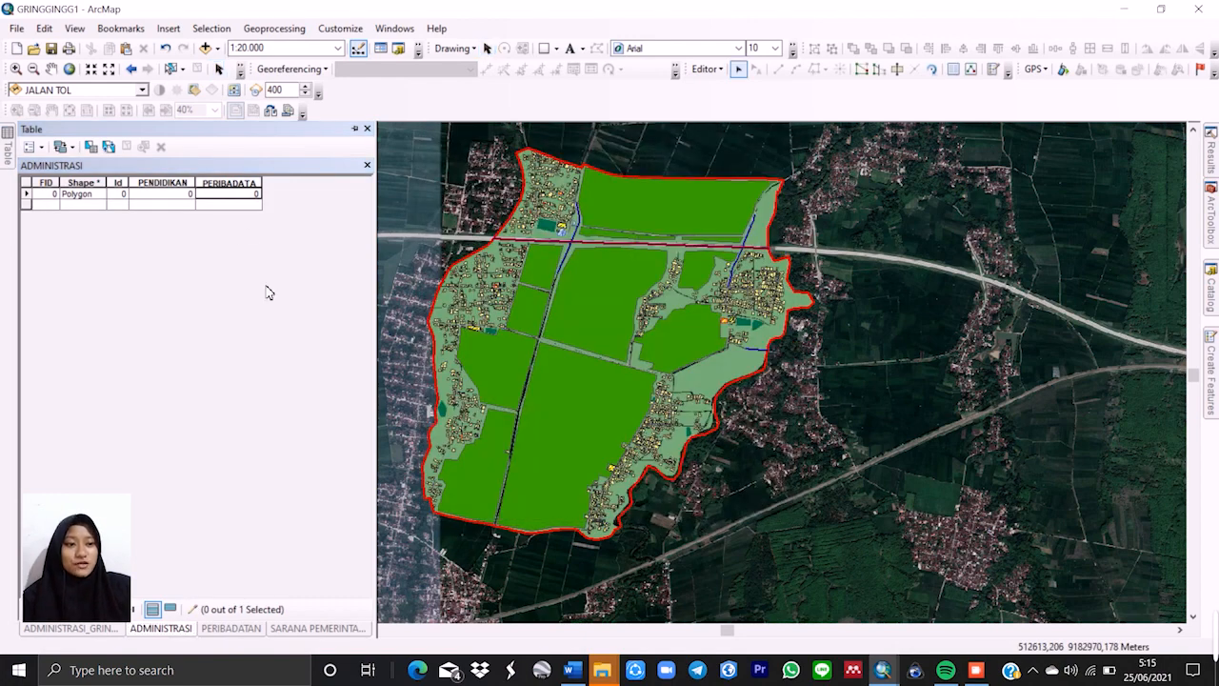
pyautogui.click(253, 194)
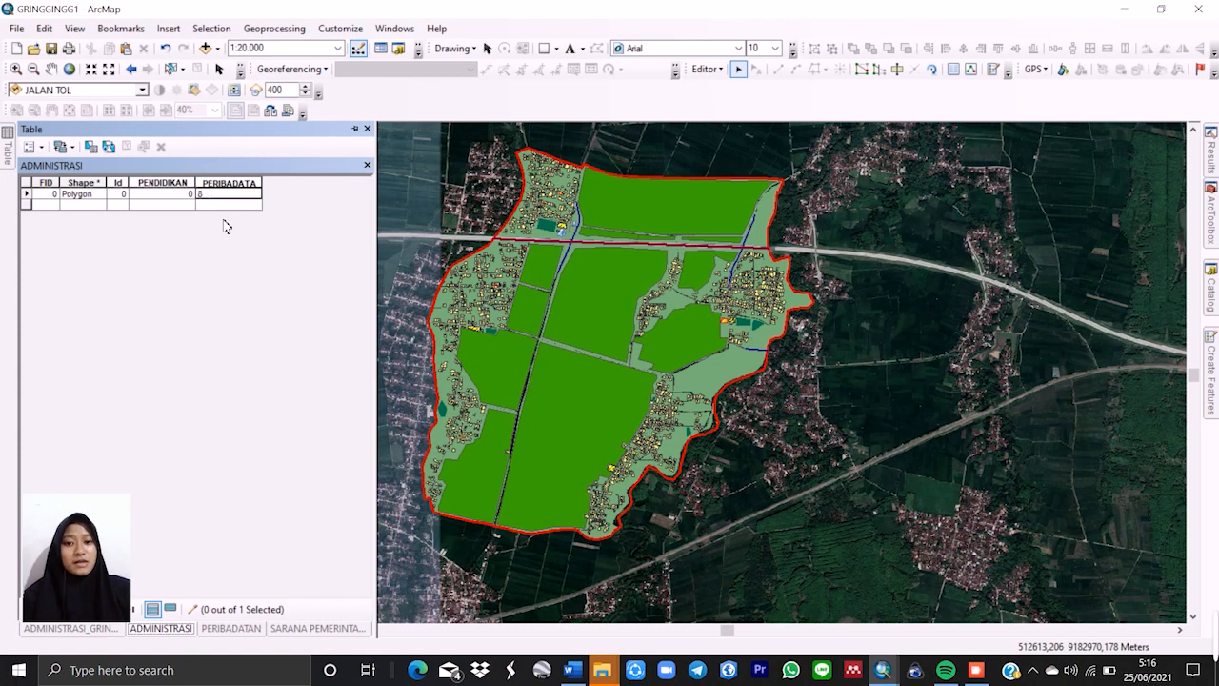
pyautogui.press('Return')
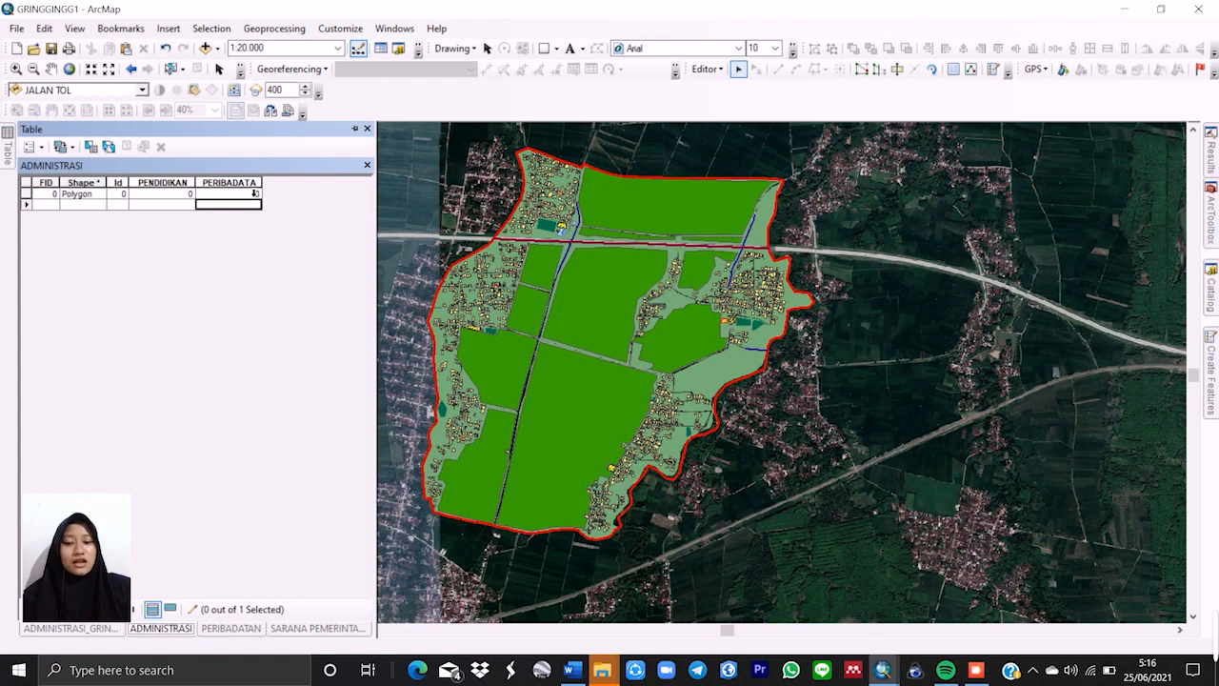
# Stop editing the ADMINISTRASI layer and save the attribute edits.
pyautogui.click(717, 75)
pyautogui.click(722, 102)
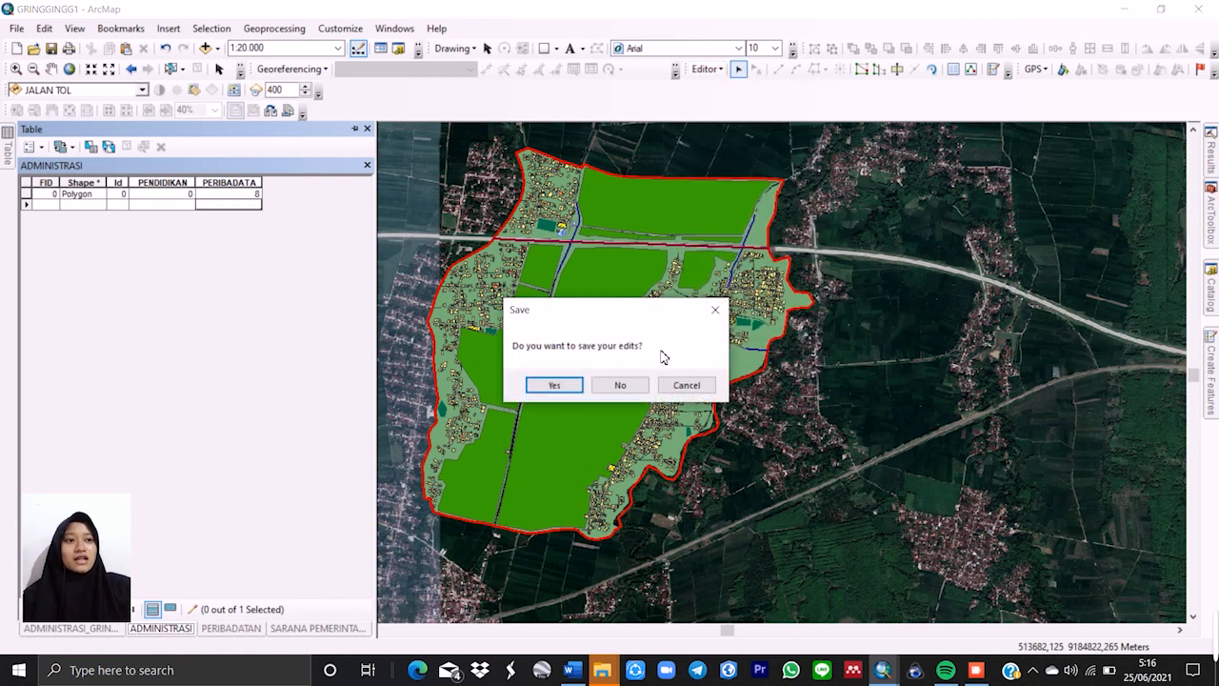
pyautogui.click(556, 385)
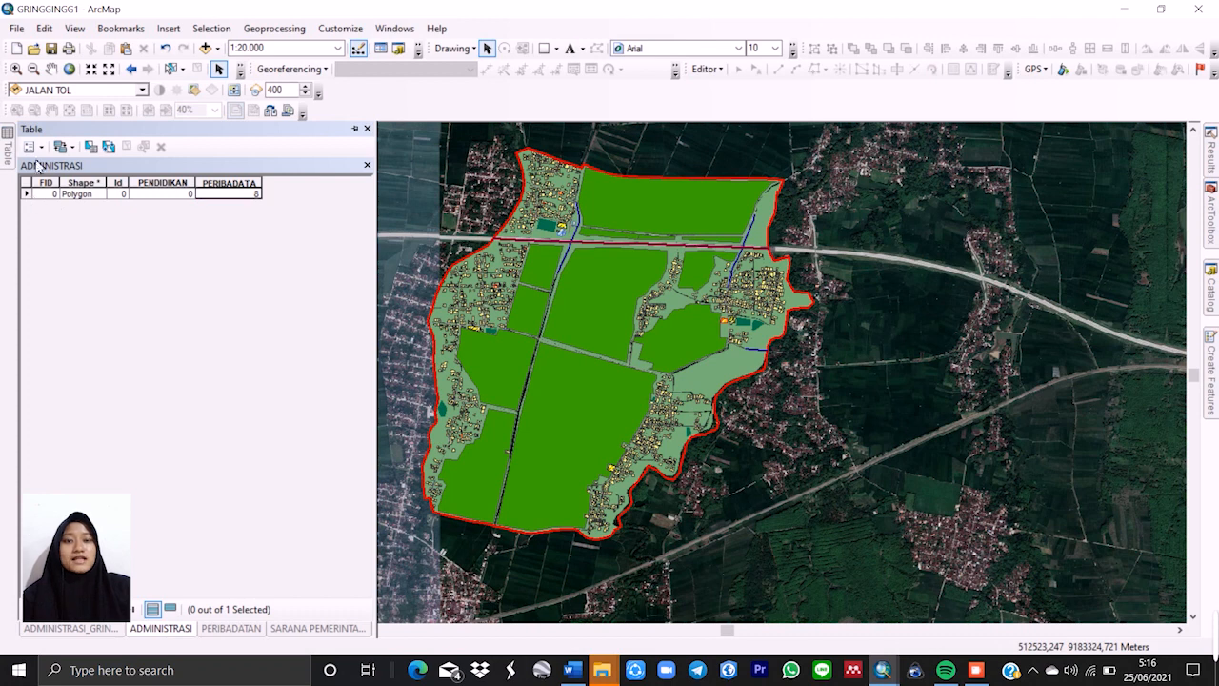
# Try to add a Long Integer field named PELAYANAN PEMERINTAHANN with precision 10, declining the automatic rename.
pyautogui.click(42, 154)
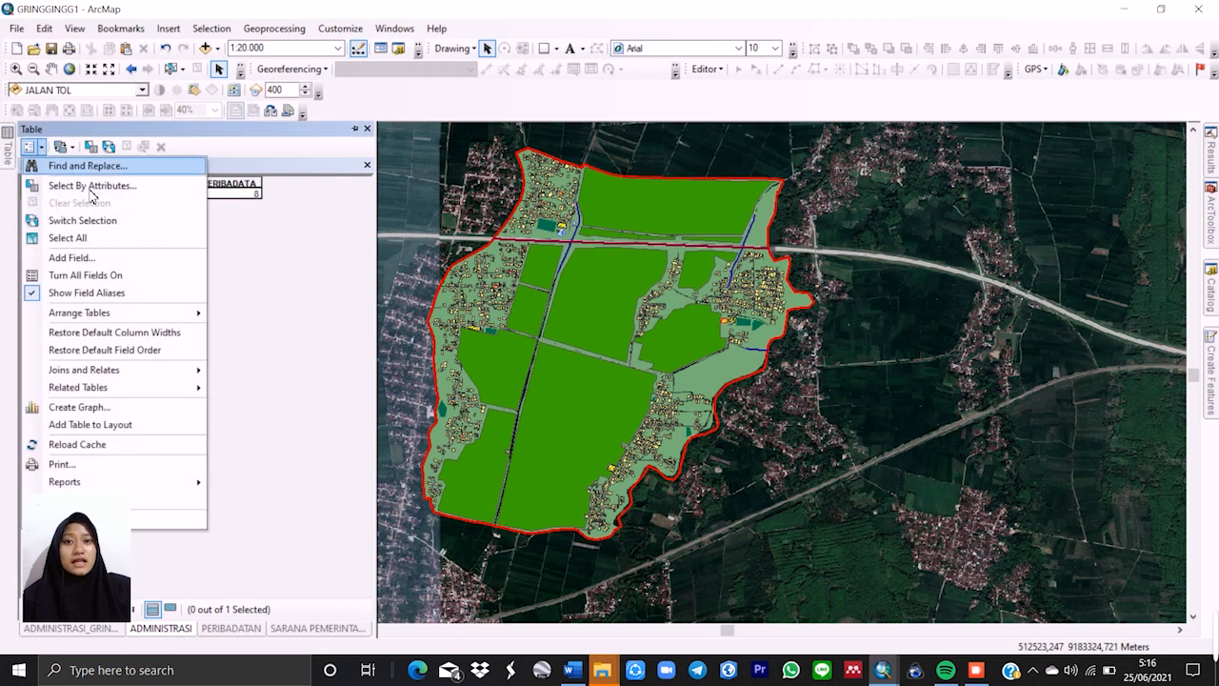
pyautogui.click(131, 257)
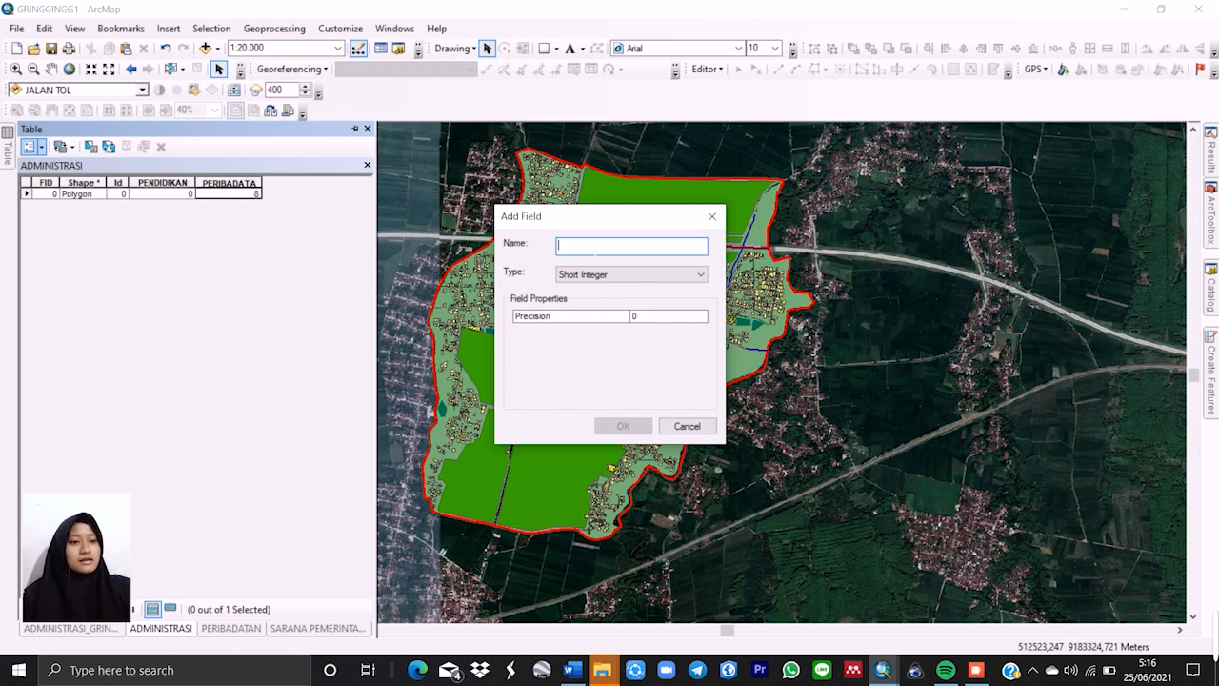
pyautogui.write('PELAYANAN PEMERINTAHAN+')
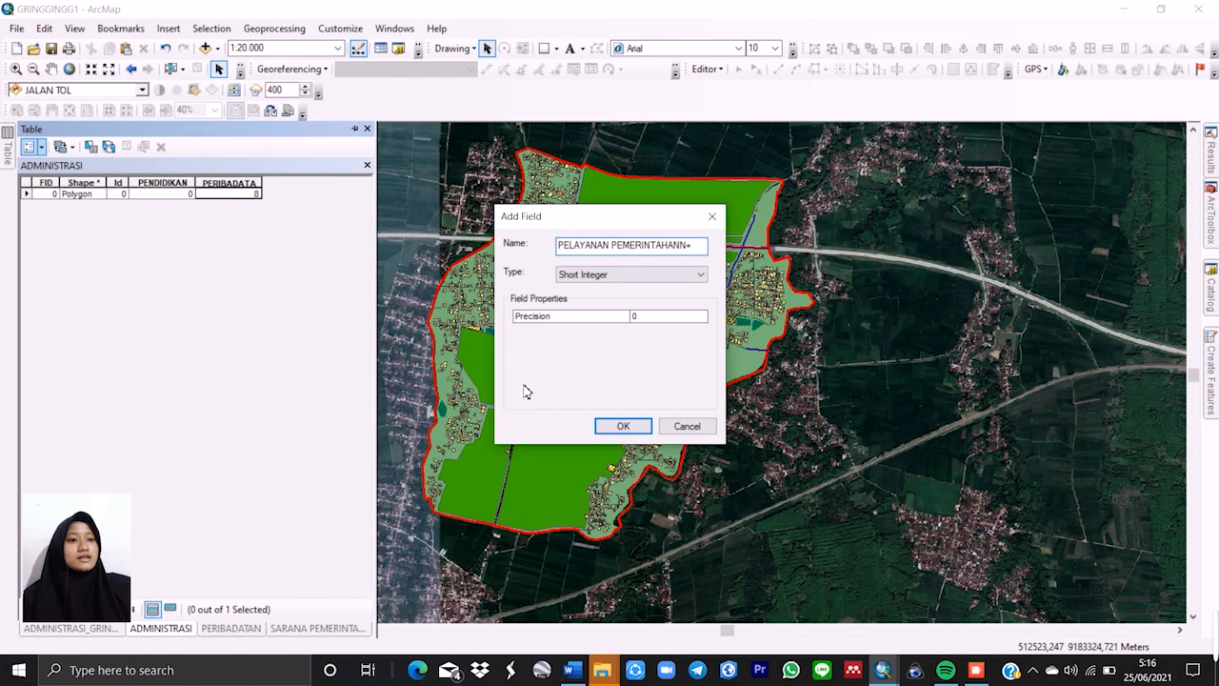
pyautogui.click(624, 274)
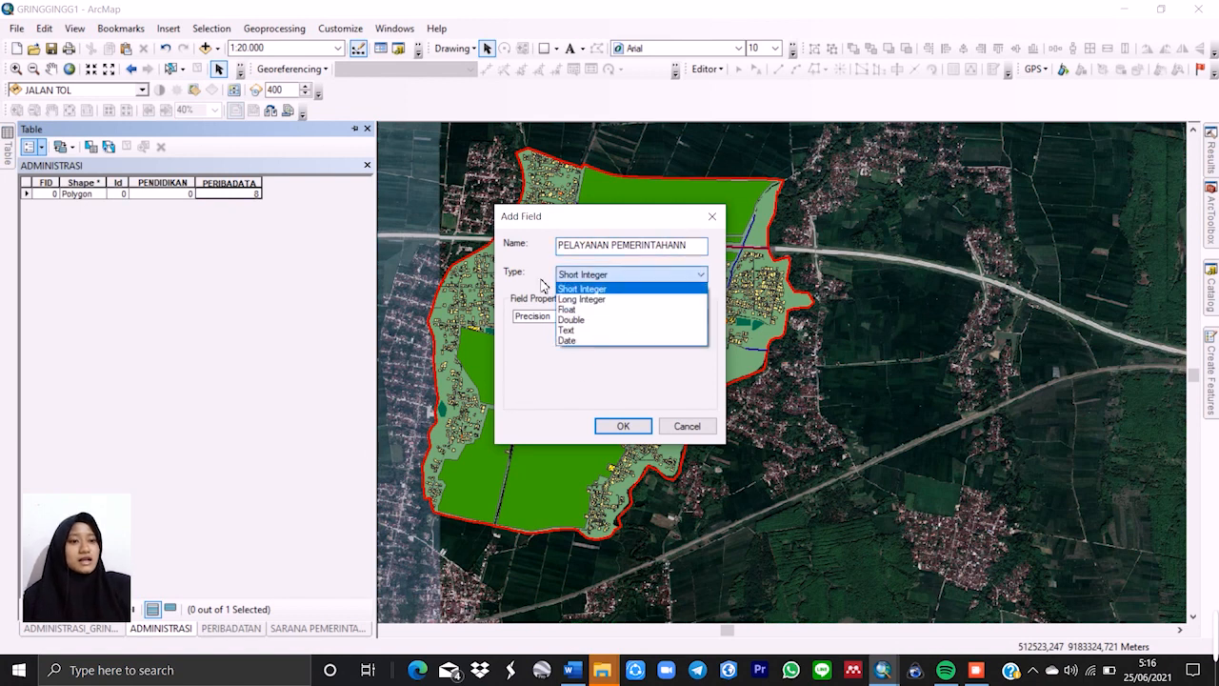
pyautogui.click(569, 301)
pyautogui.click(634, 315)
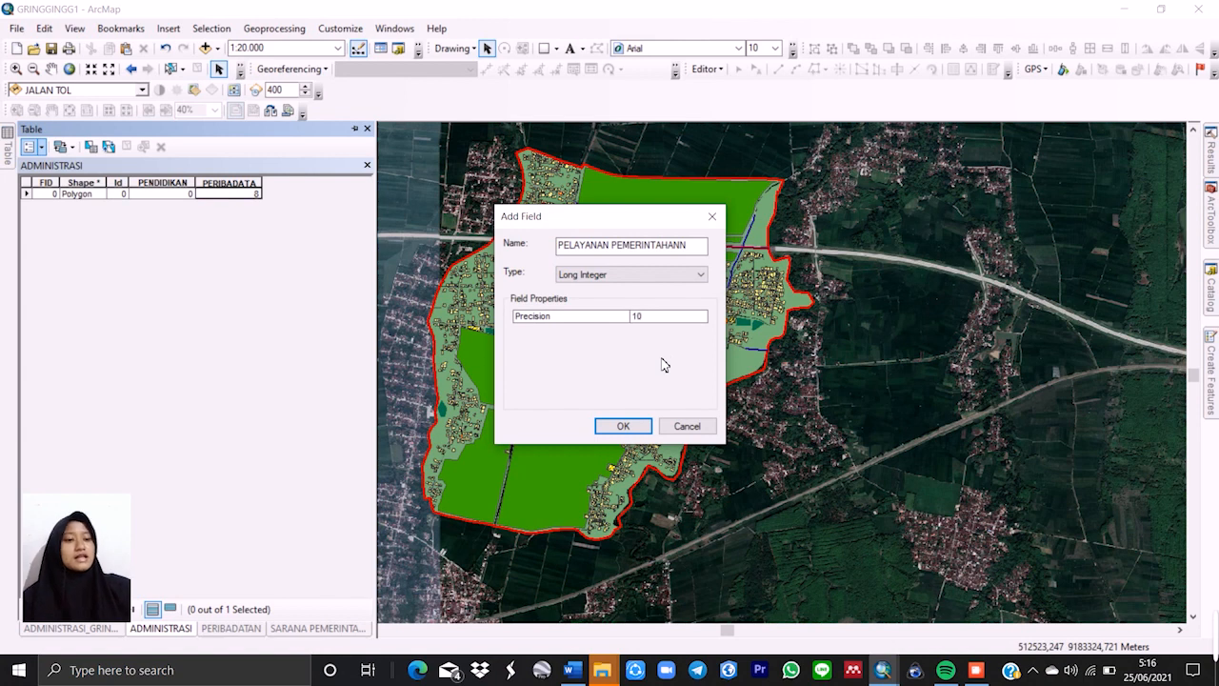
pyautogui.click(622, 425)
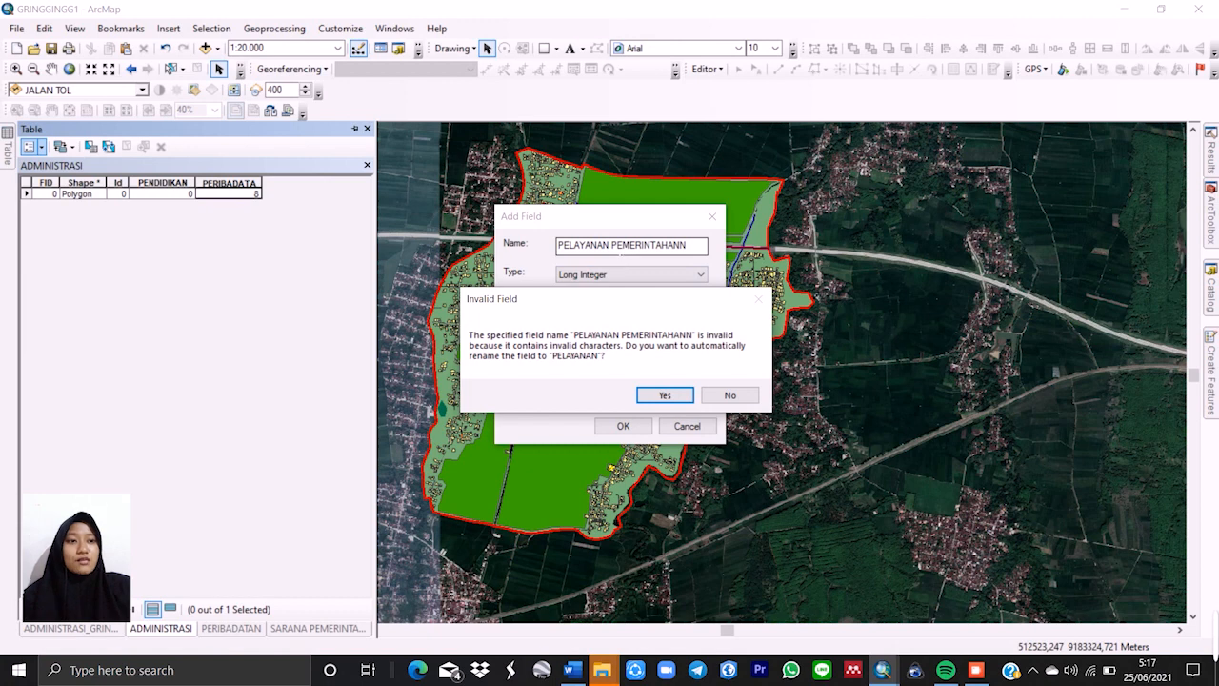
pyautogui.click(746, 394)
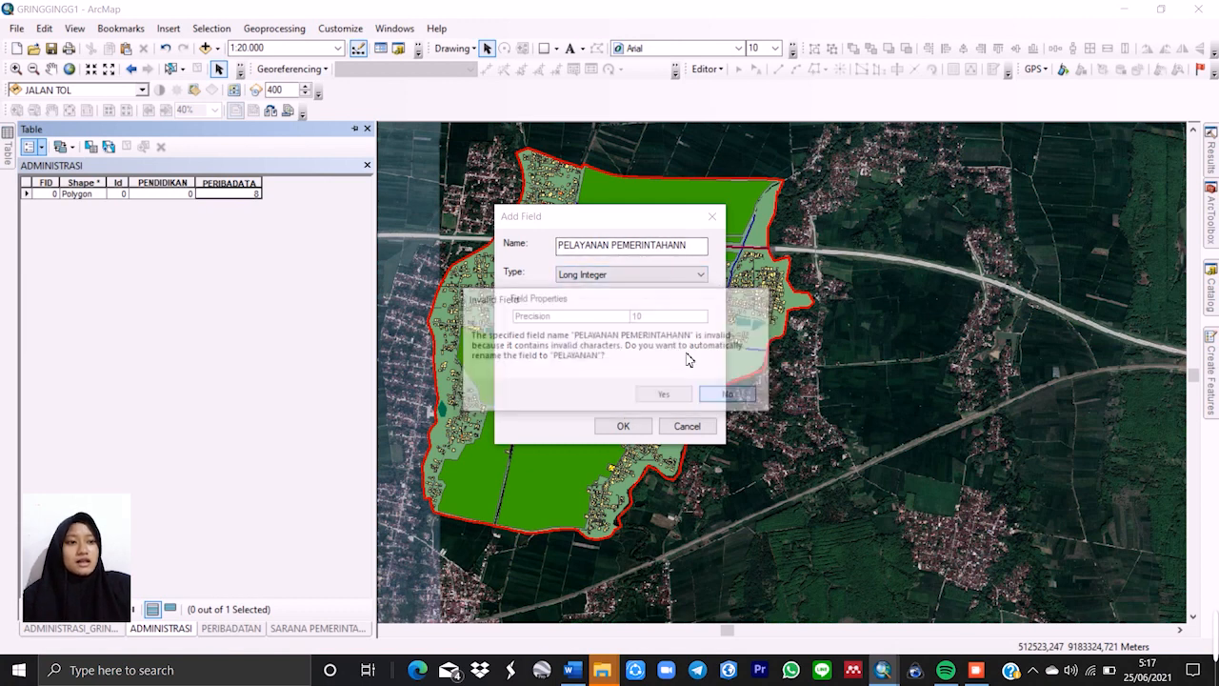
# Add a Long Integer field named PELAYANANPMRNTHN with precision 10 to the ADMINISTRASI table, accepting the shortened name PELAYANANP.
pyautogui.moveTo(687, 245); pyautogui.dragTo(612, 246)
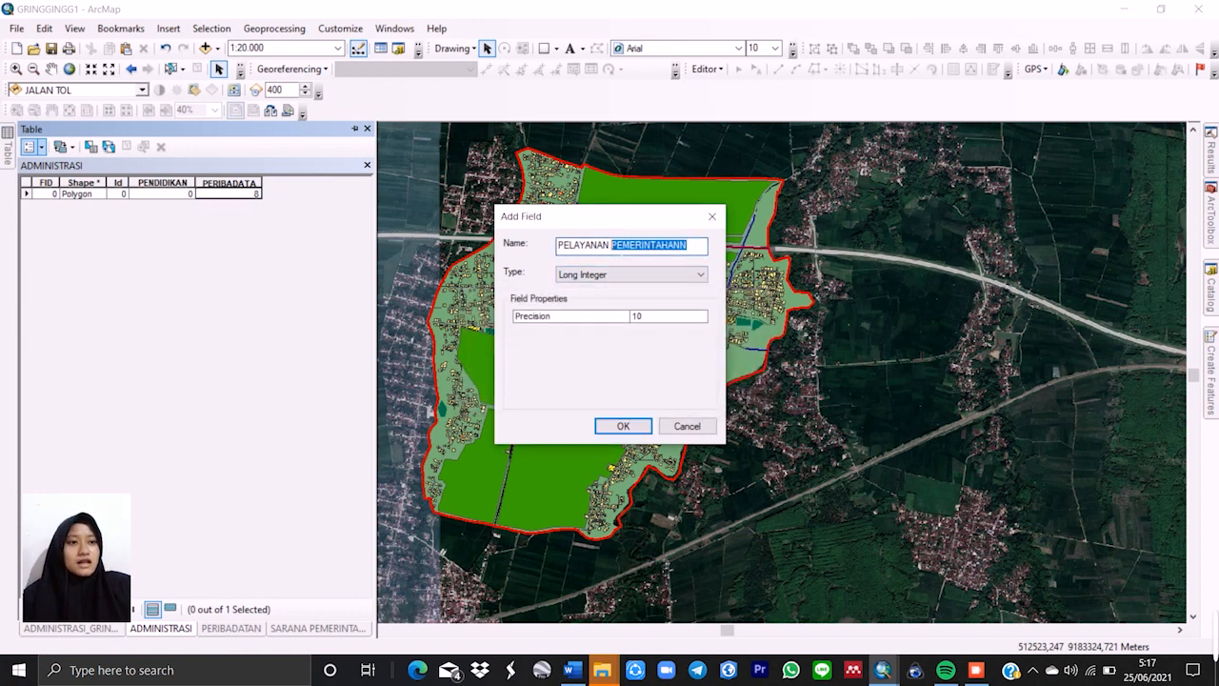
pyautogui.press('BackSpace')
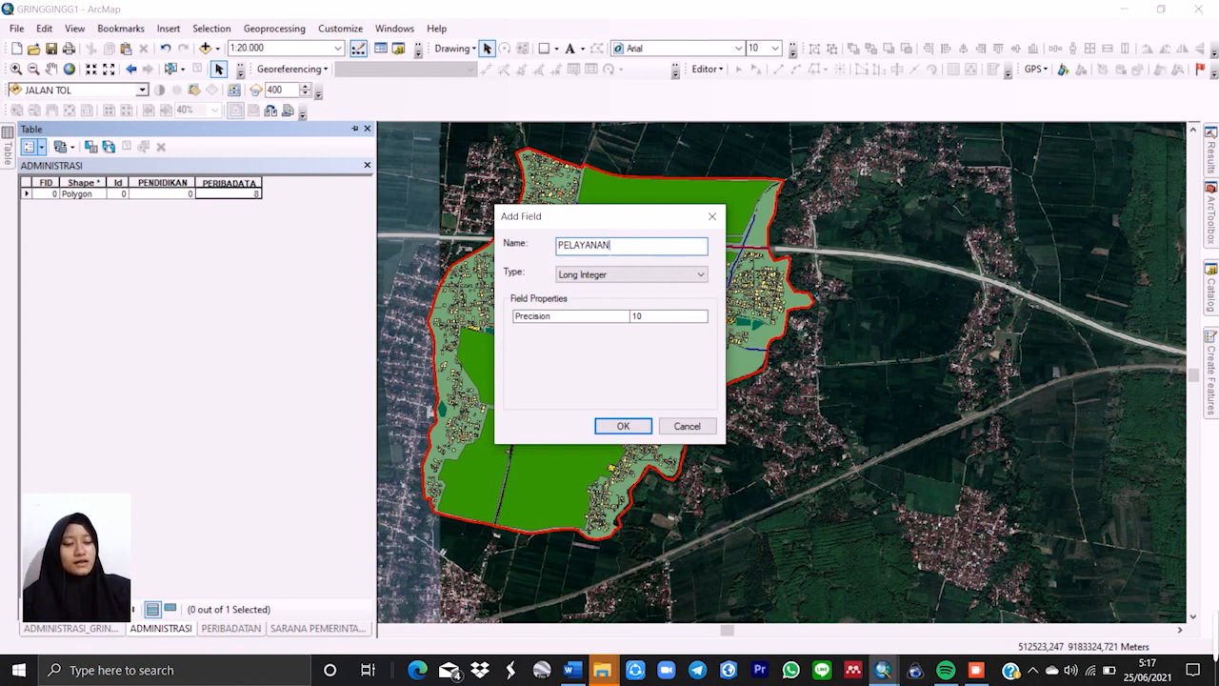
pyautogui.write('PMRNTHN')
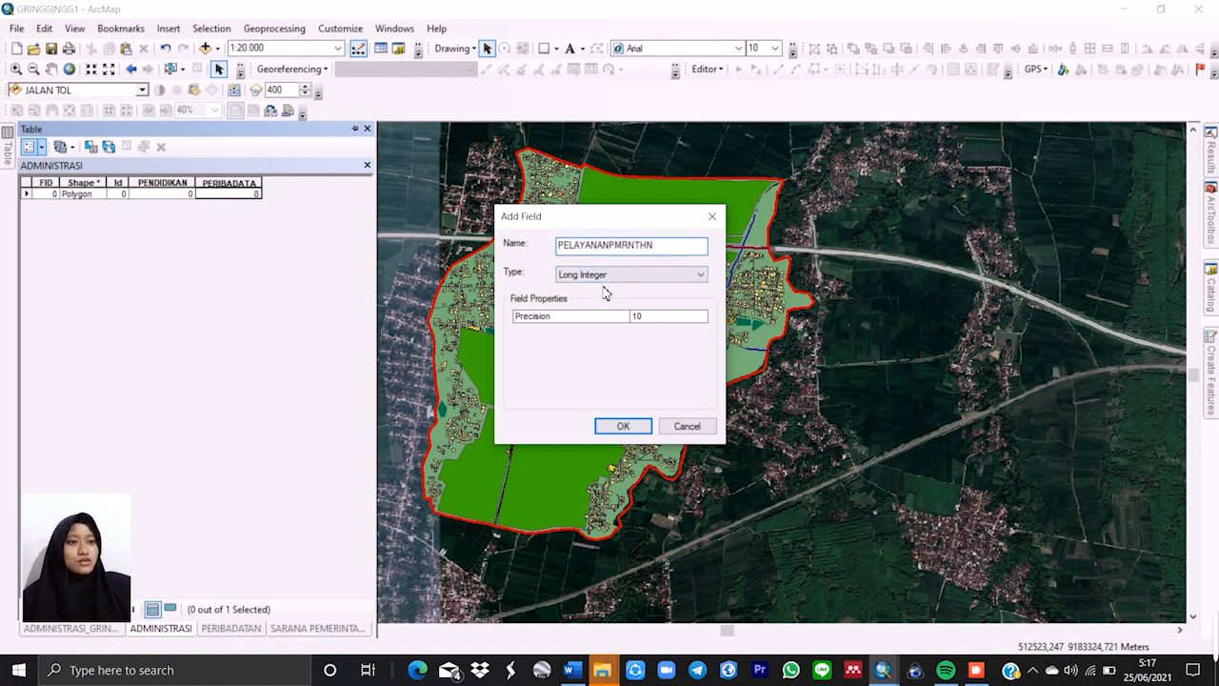
pyautogui.click(623, 425)
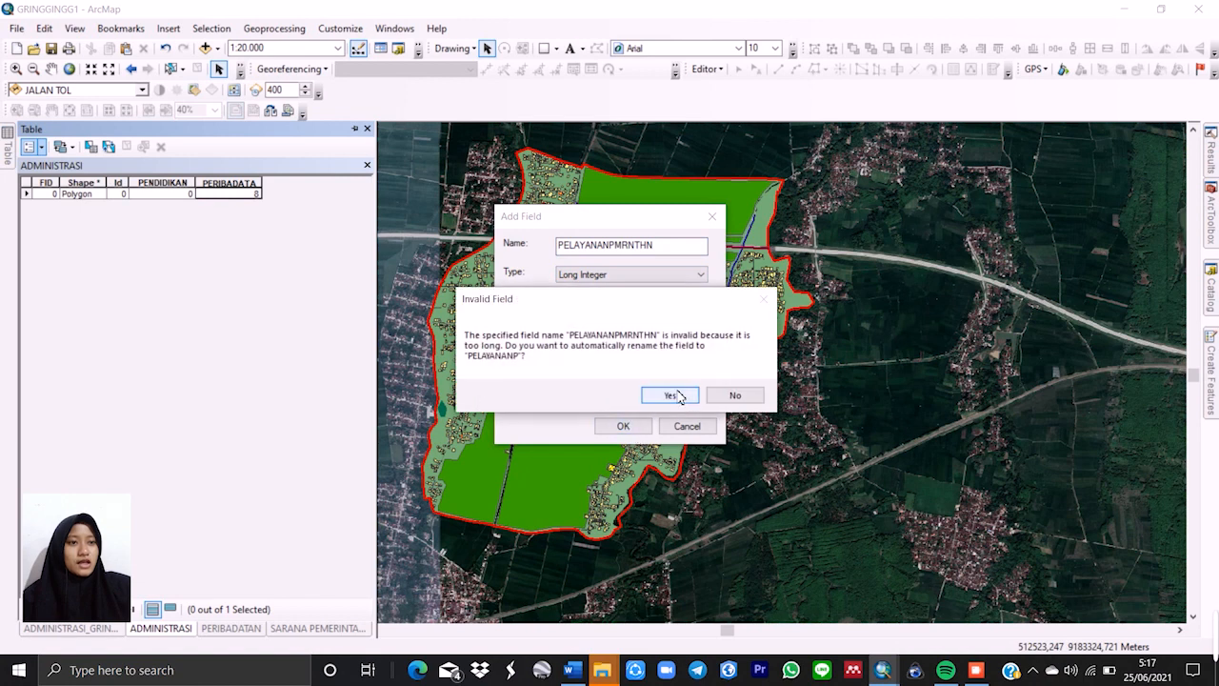
pyautogui.click(671, 395)
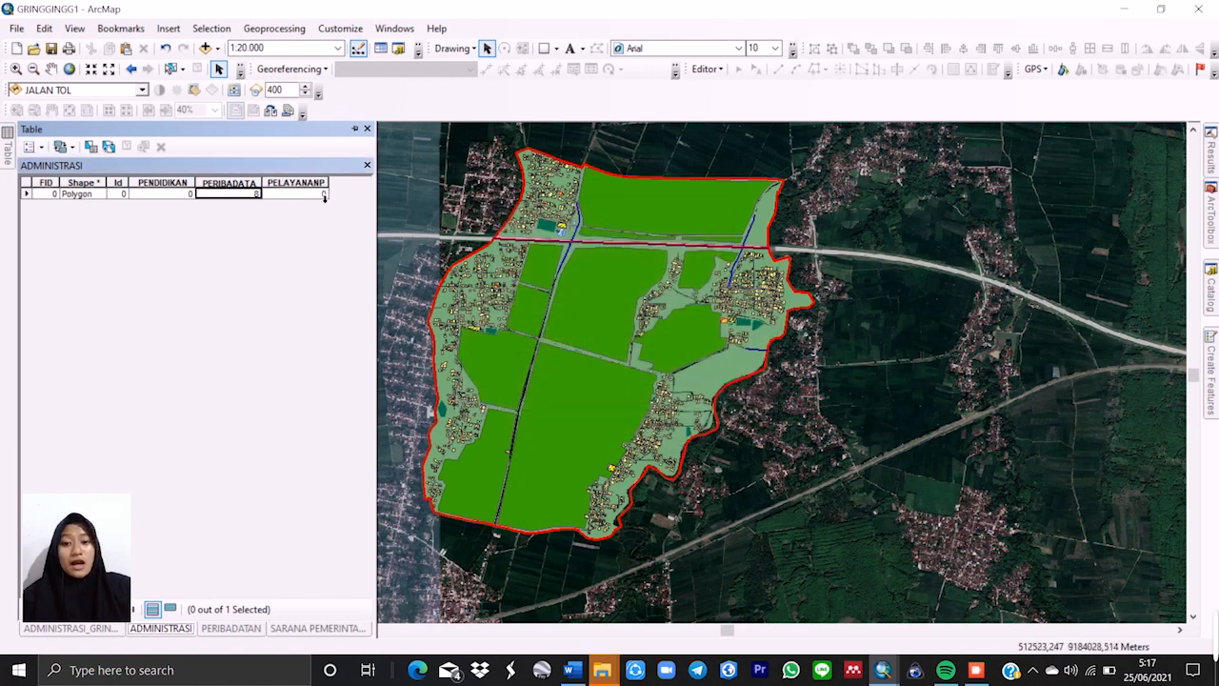
# Start editing the ADMINISTRASI layer and set the polygon's PELAYANANP value to 5.
pyautogui.click(284, 195)
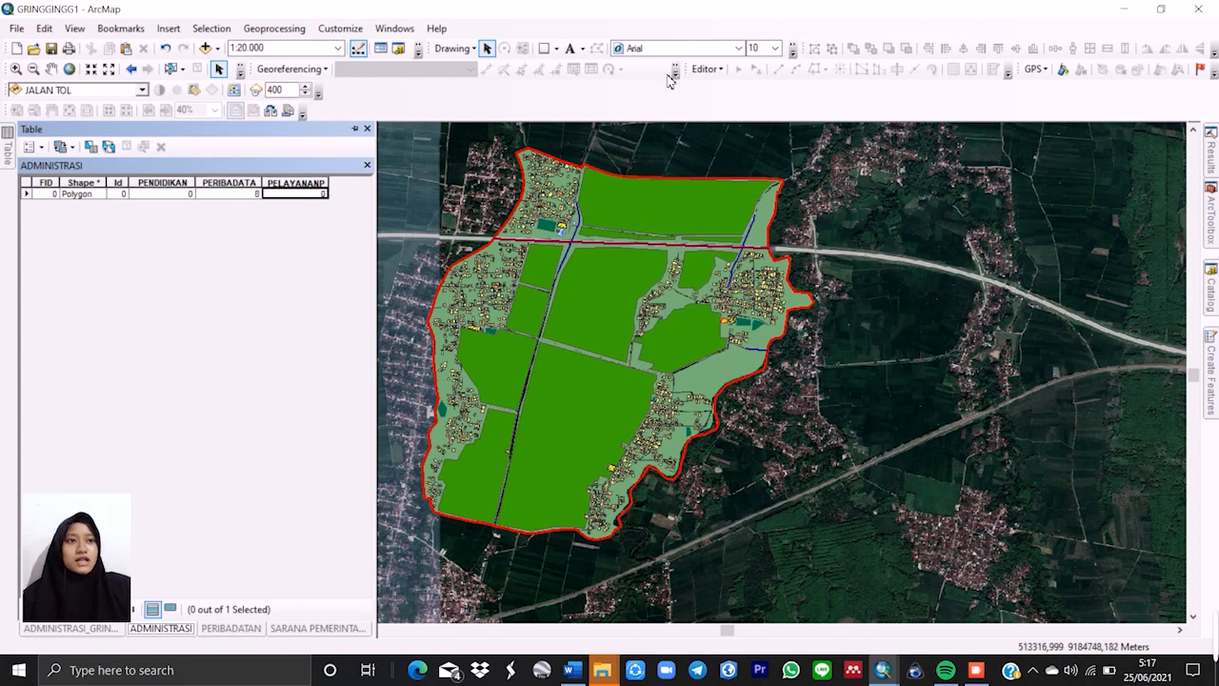
pyautogui.click(702, 69)
pyautogui.click(729, 86)
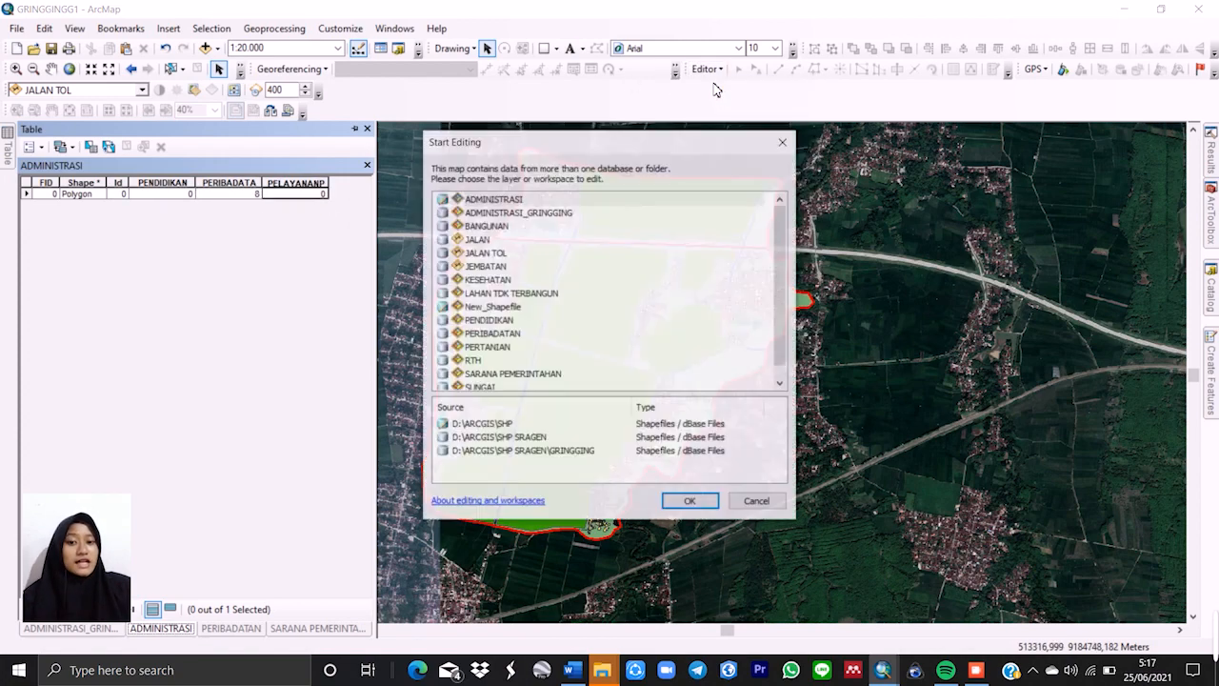
pyautogui.click(690, 502)
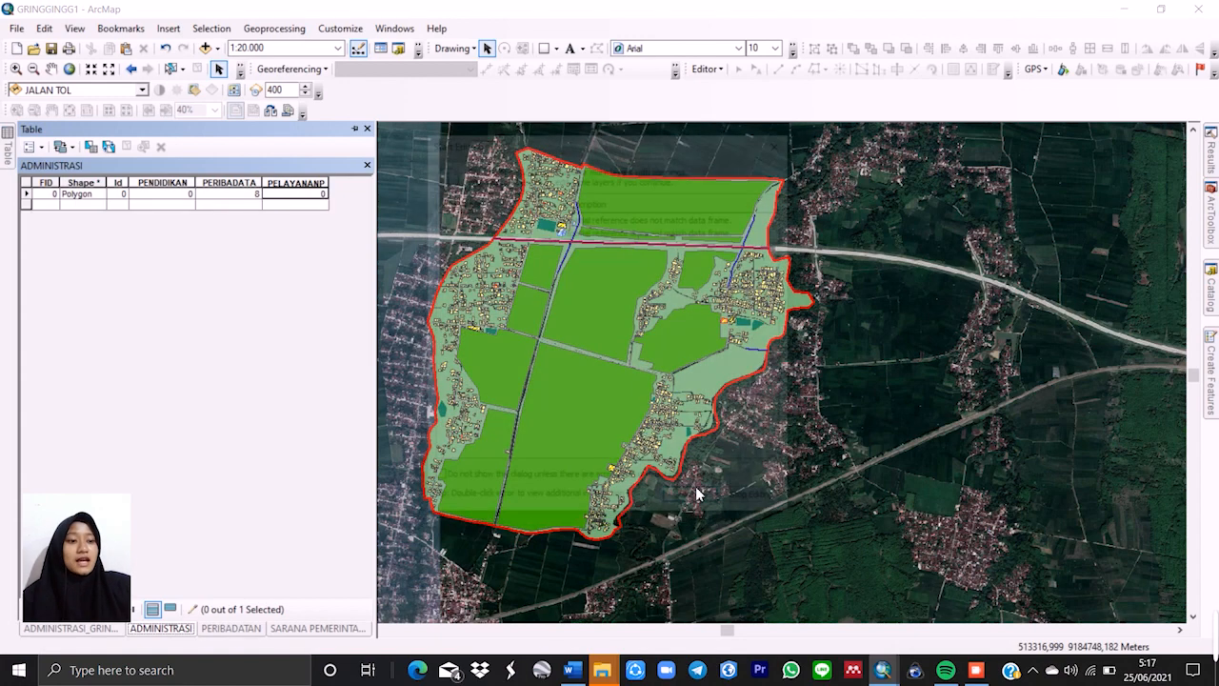
pyautogui.click(693, 504)
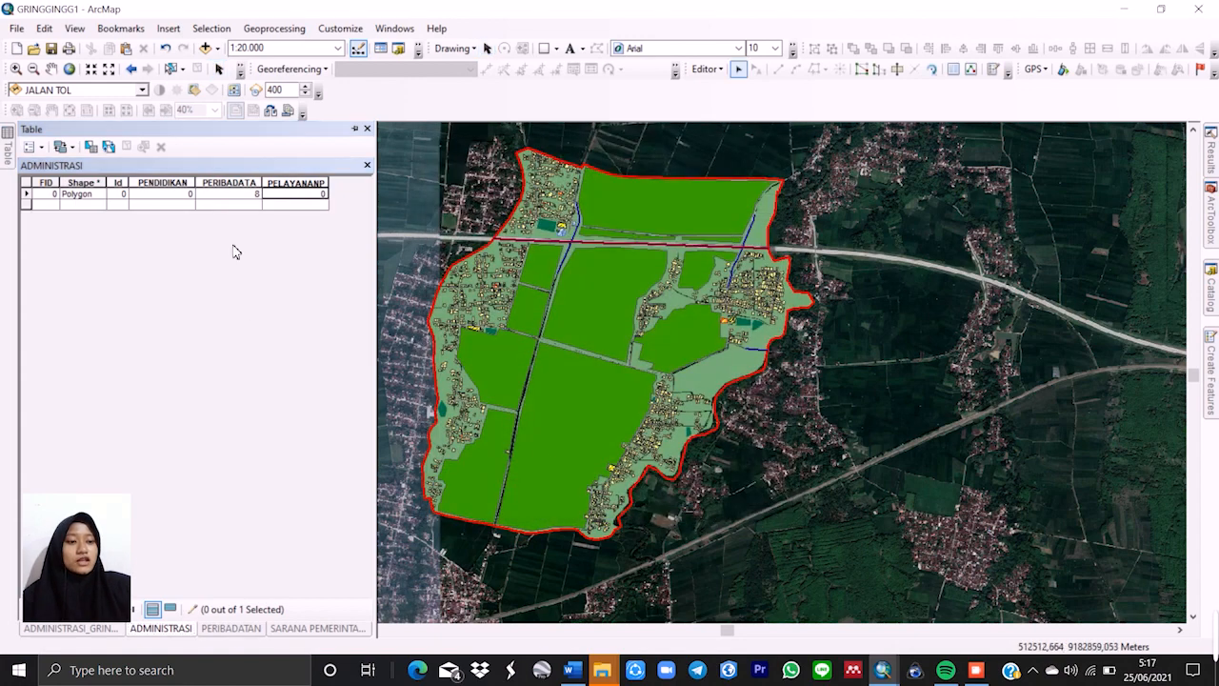
pyautogui.click(326, 195)
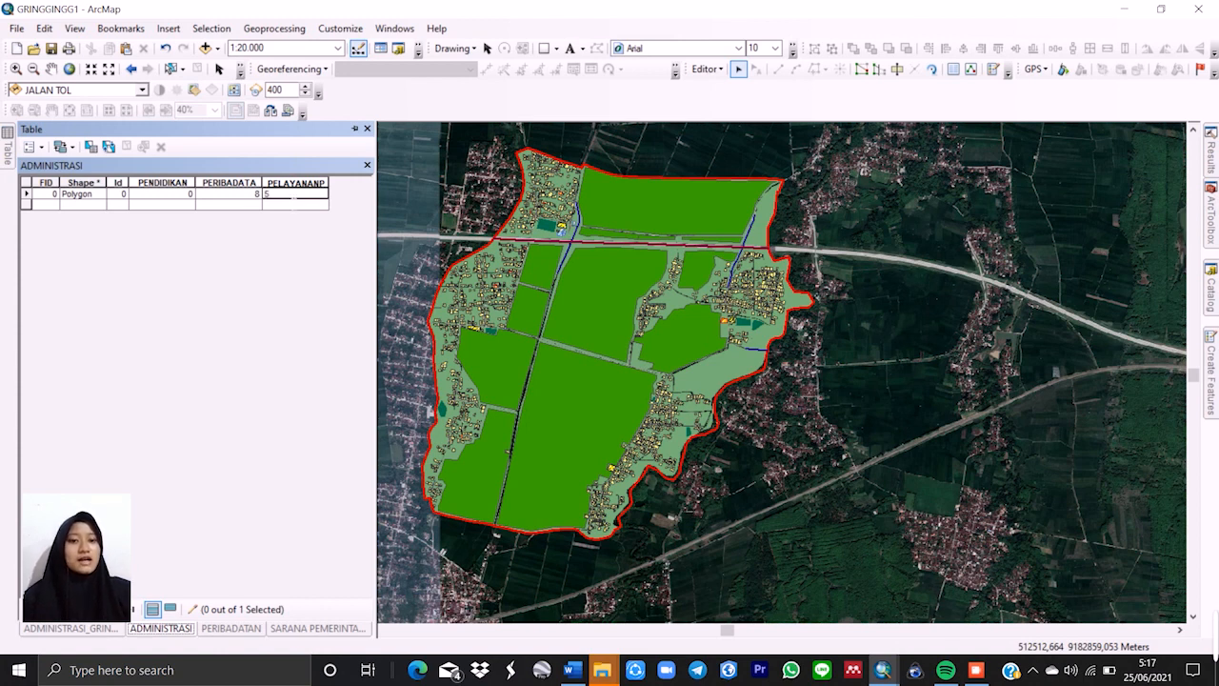
pyautogui.press('Return')
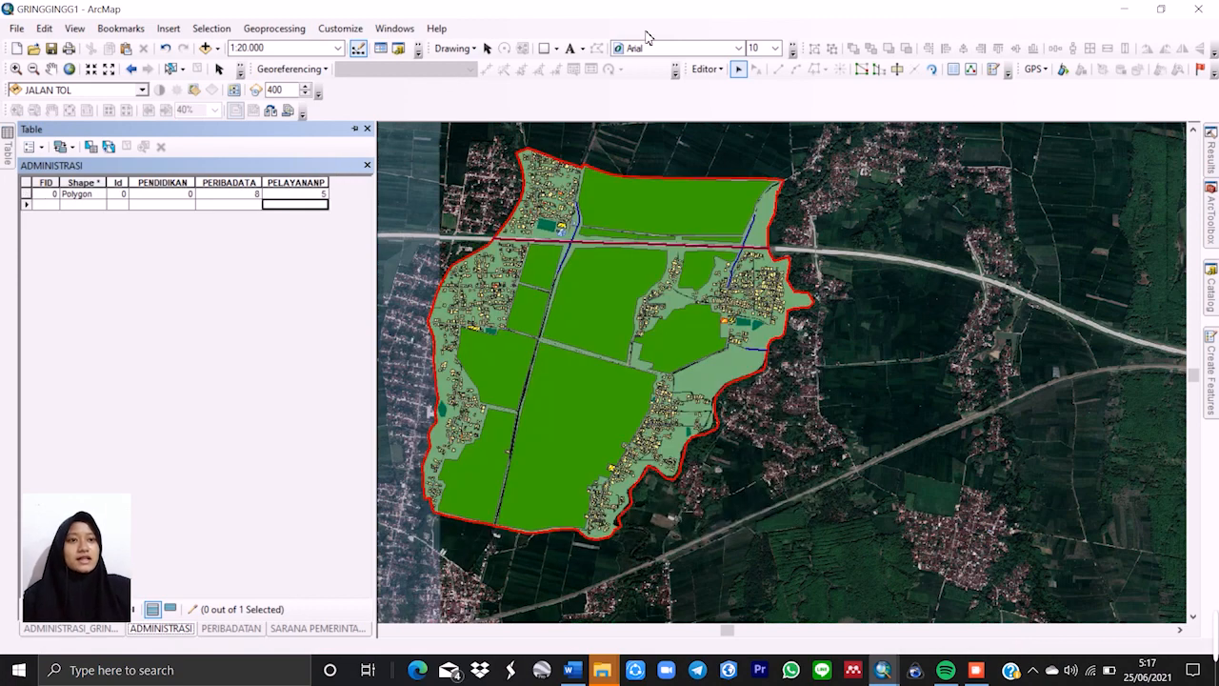
# Stop the edit session and save the PELAYANANP value in the ADMINISTRASI layer.
pyautogui.click(710, 70)
pyautogui.click(732, 103)
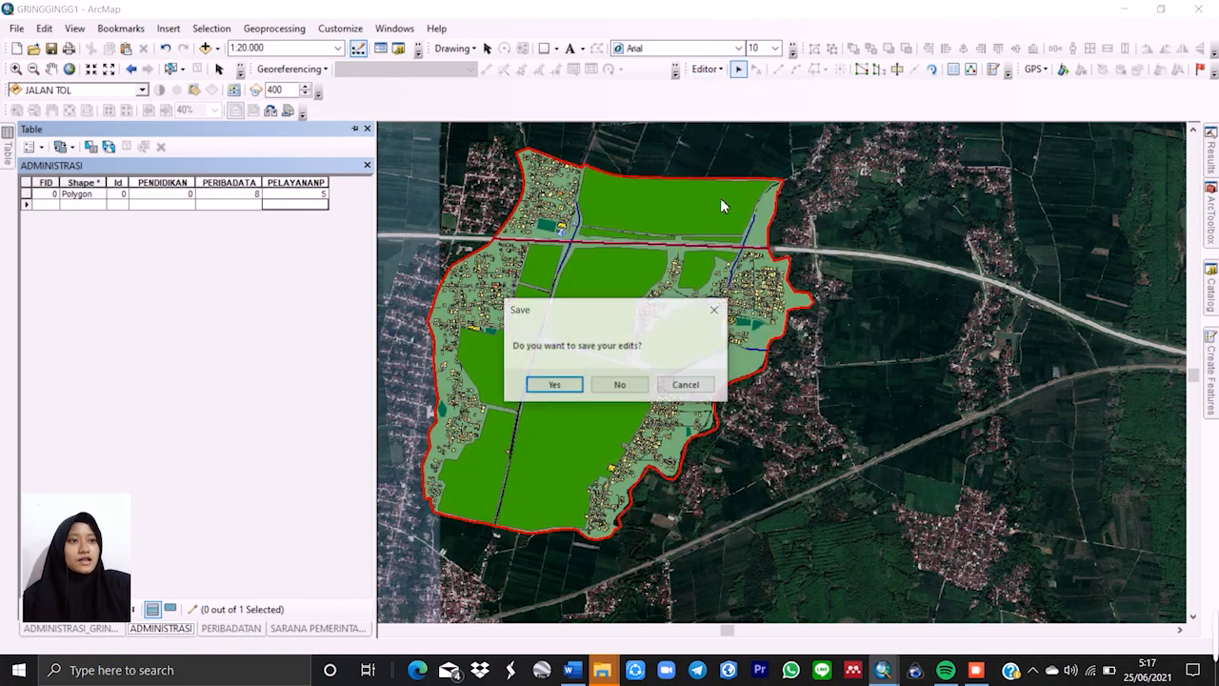
pyautogui.click(571, 387)
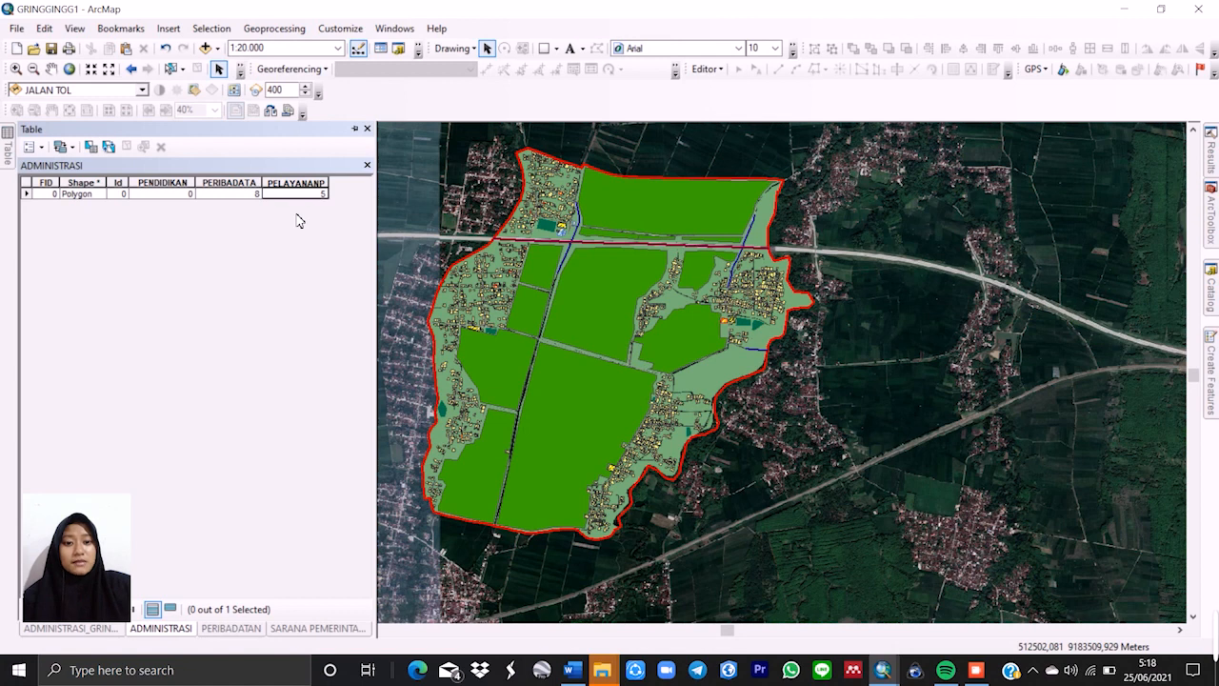
# Start exporting all features of the ADMINISTRASI layer and choose the GRINGGING folder as the output location.
pyautogui.click(356, 129)
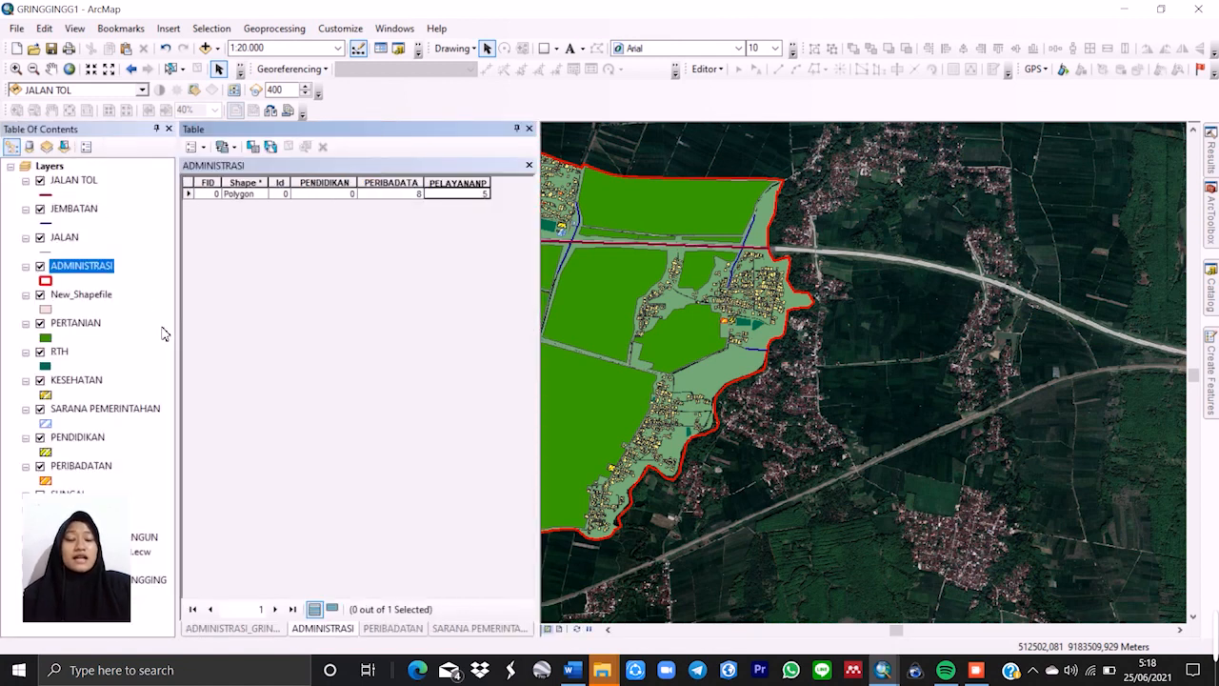
pyautogui.rightClick(82, 273)
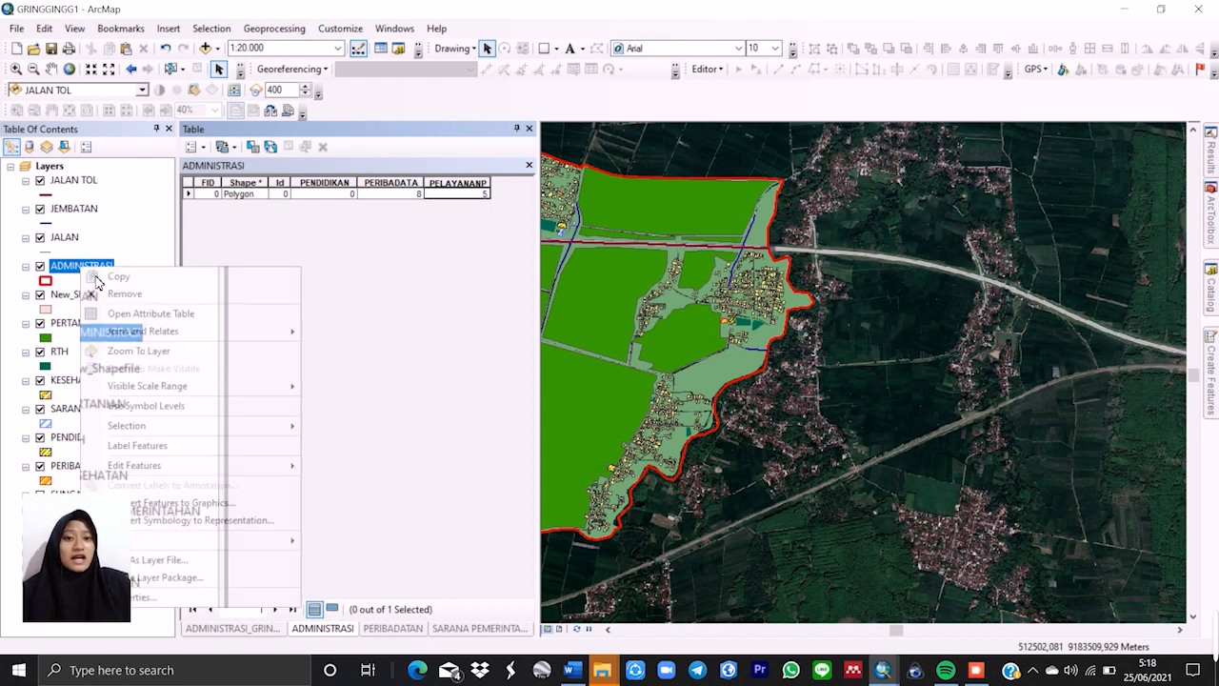
pyautogui.moveTo(242, 540)
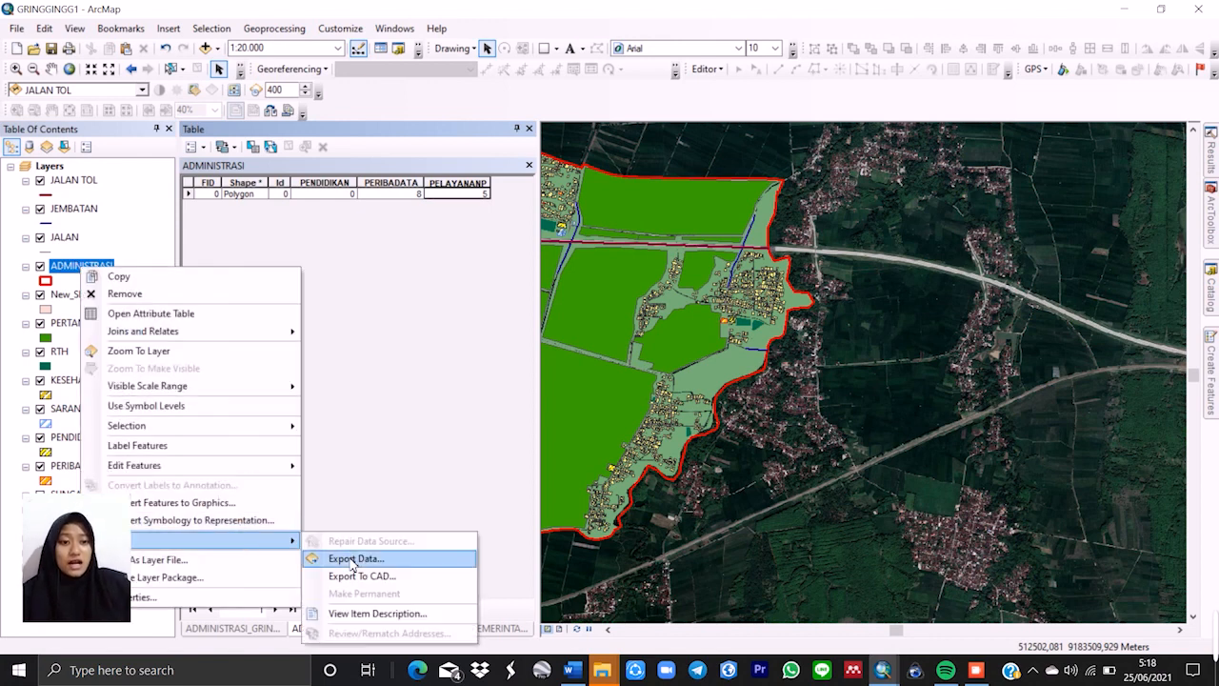
pyautogui.click(357, 558)
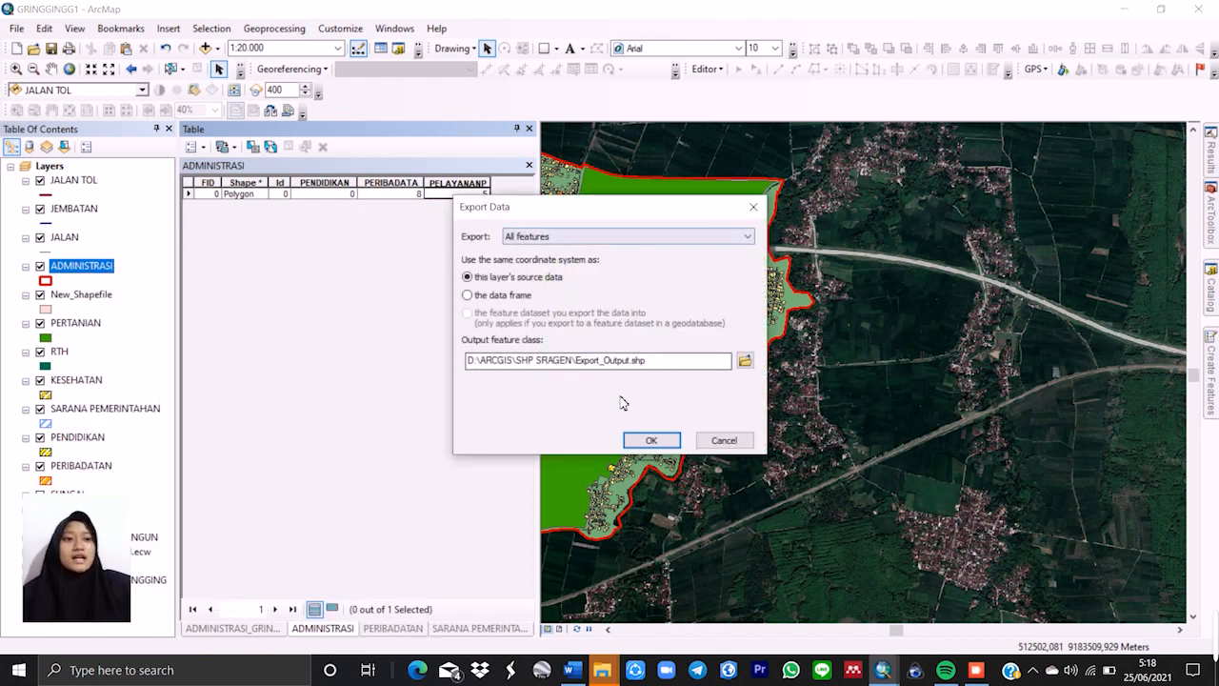
pyautogui.click(745, 360)
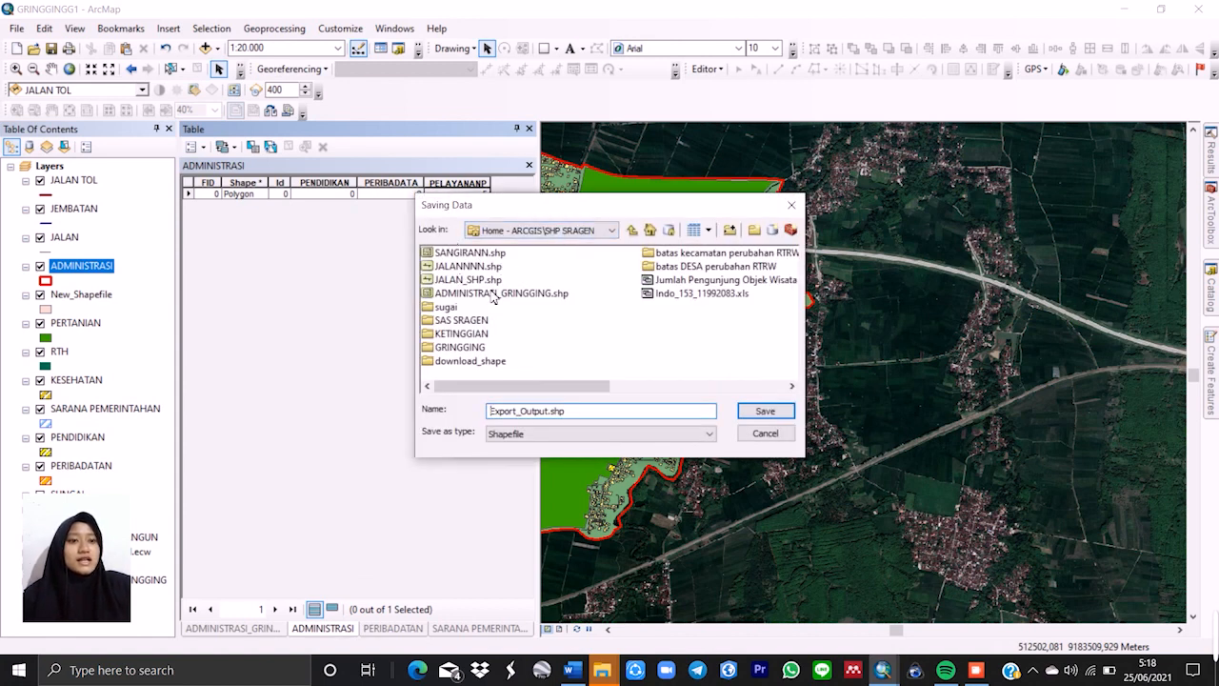
pyautogui.click(479, 348)
pyautogui.doubleClick(479, 350)
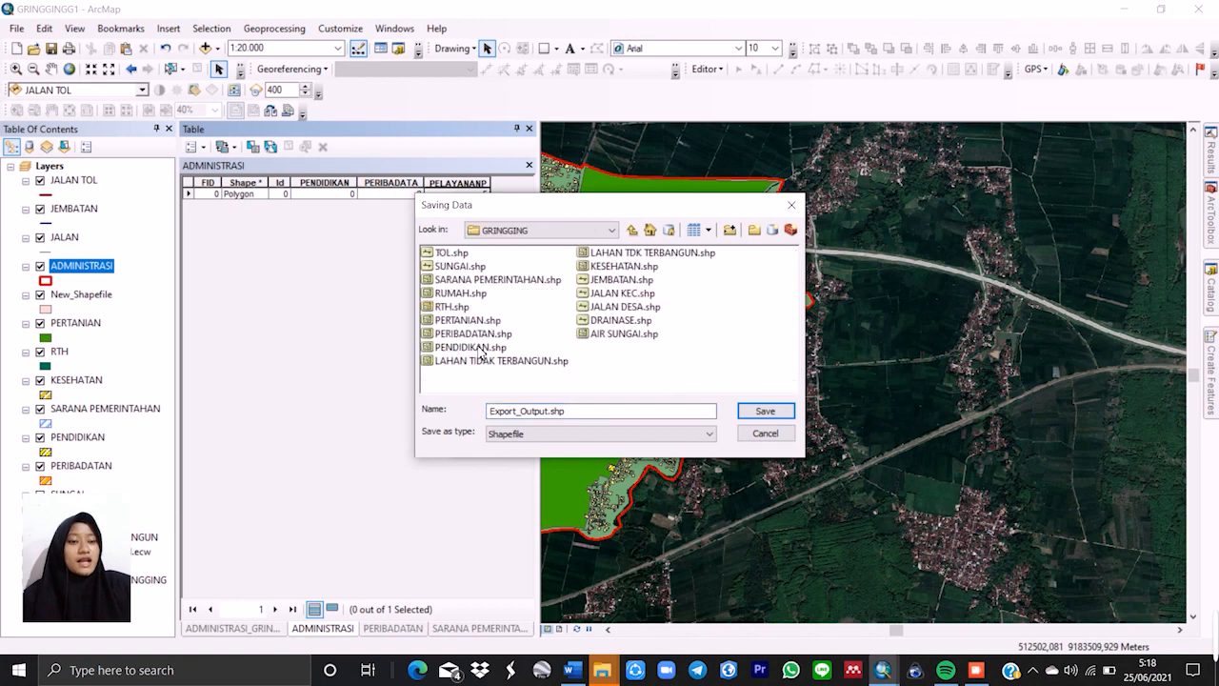
# Name the output shapefile ADMNSTRSI, run the export and add the result to the map as a layer.
pyautogui.moveTo(576, 411); pyautogui.dragTo(429, 422)
pyautogui.press('BackSpace')
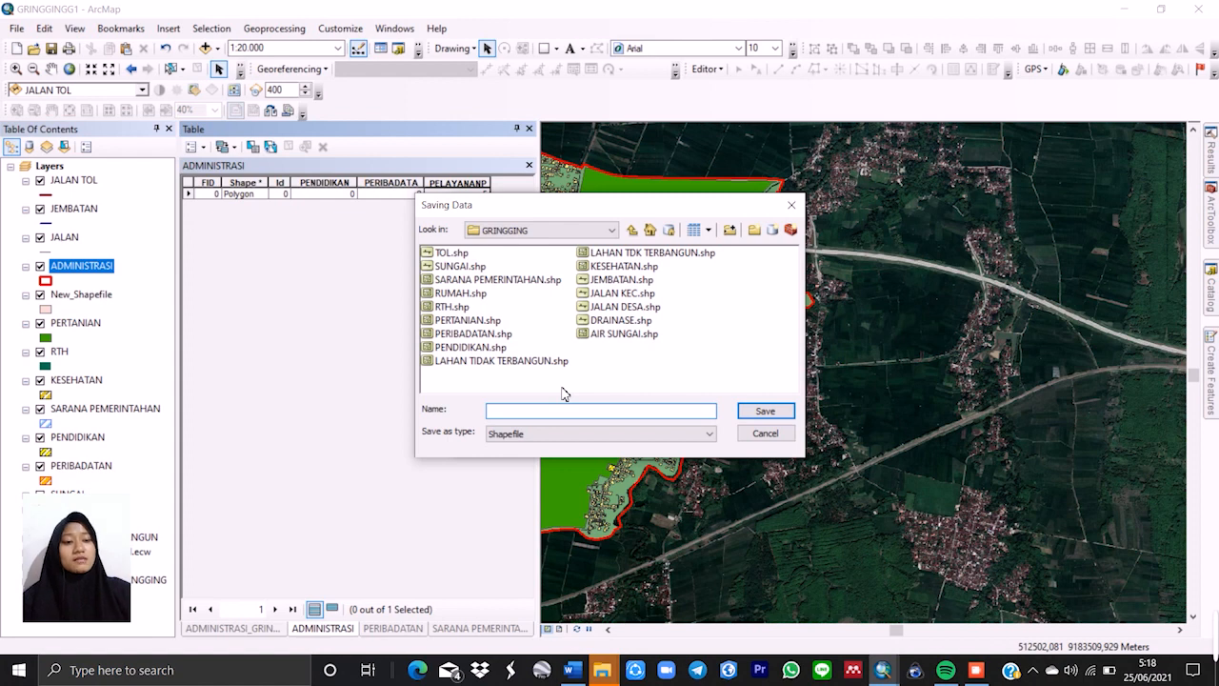
pyautogui.write('ADMNSTRSI')
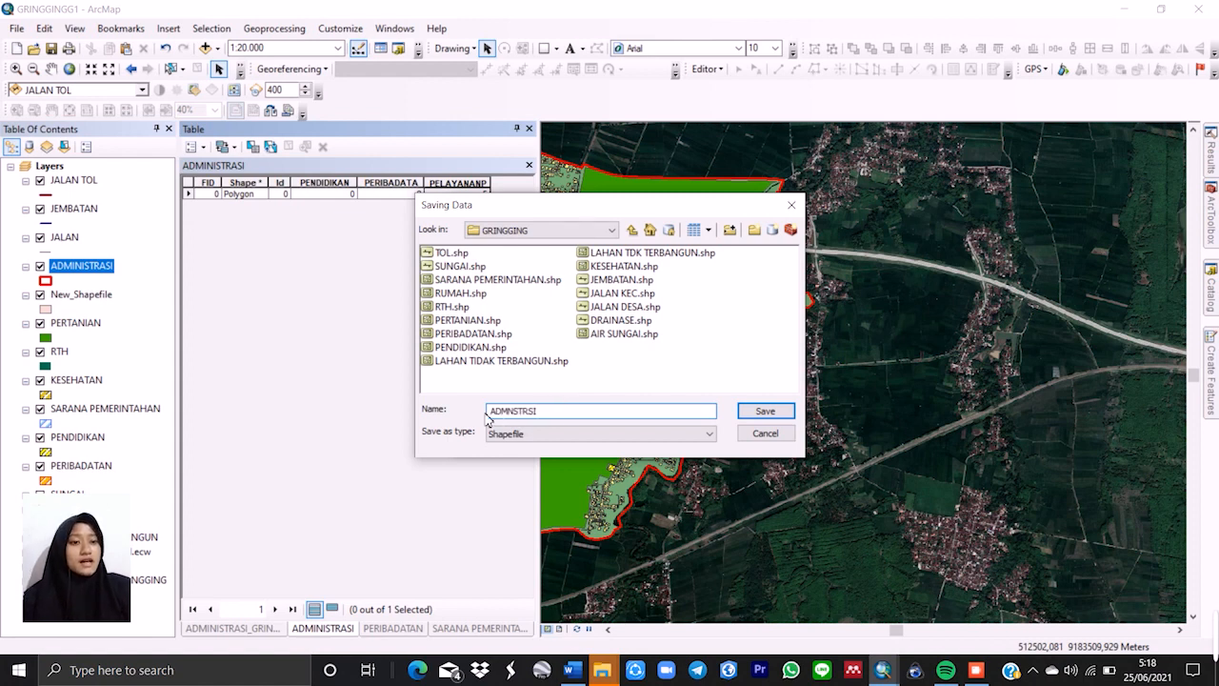
pyautogui.click(765, 410)
pyautogui.click(648, 439)
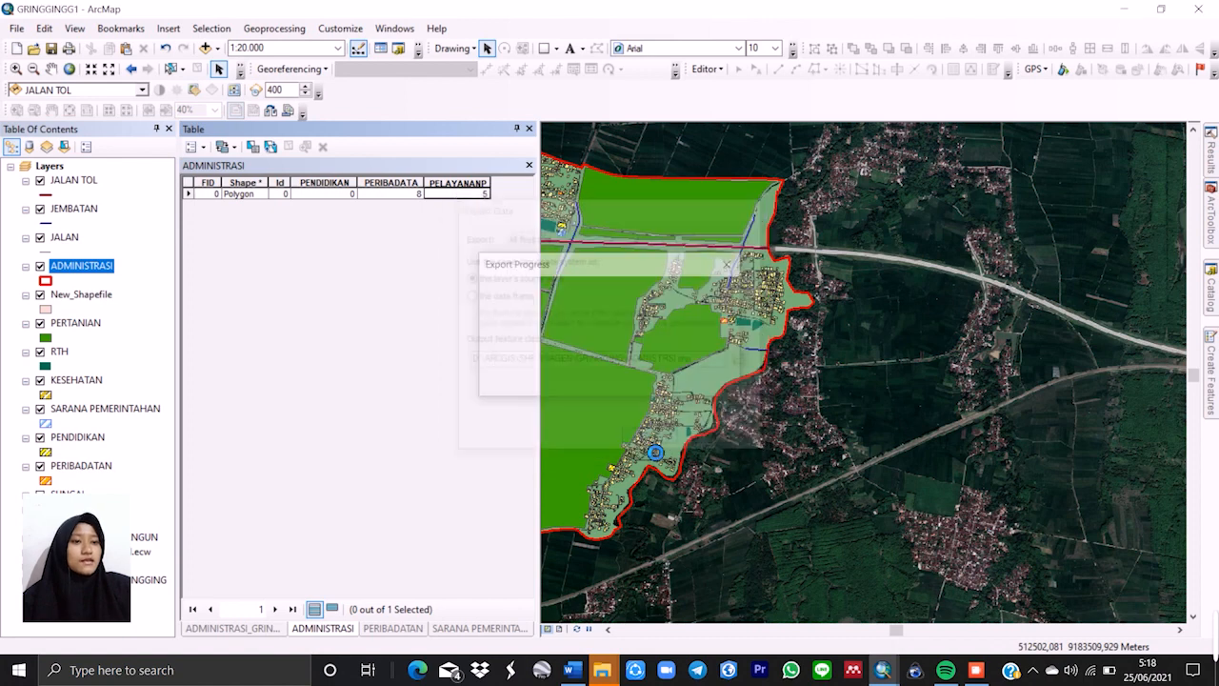
pyautogui.click(672, 390)
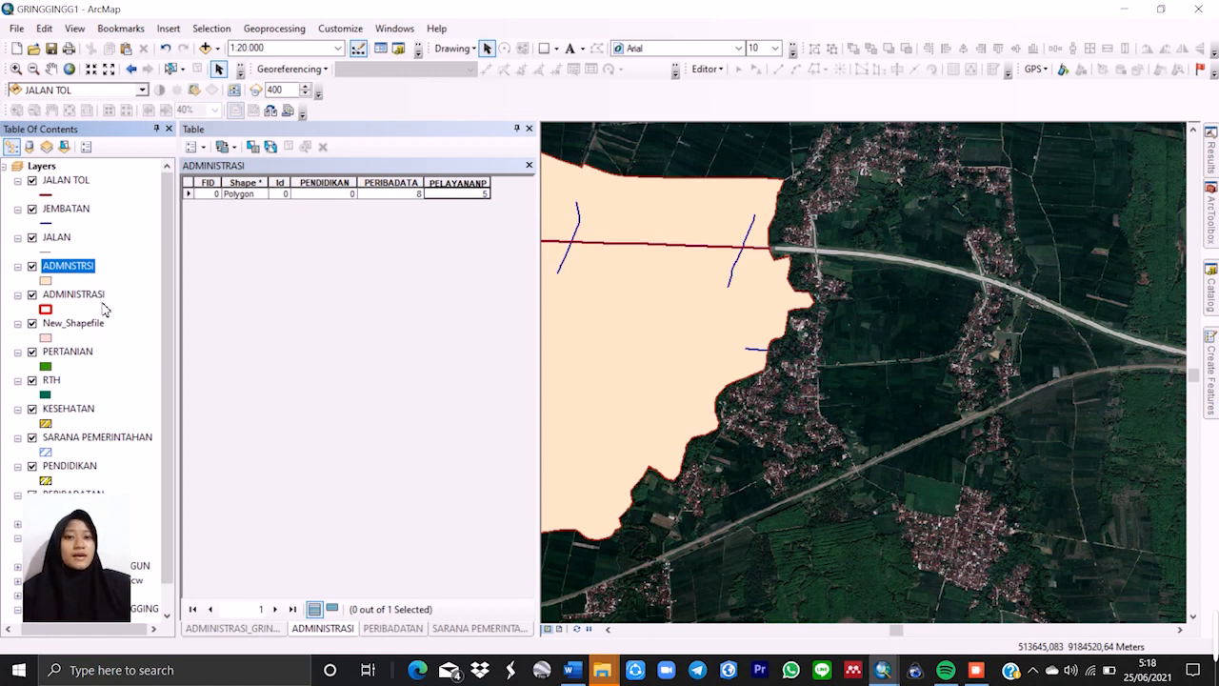
# Open the ADMNSTRSI layer's attribute table to check the exported fields and values.
pyautogui.rightClick(74, 275)
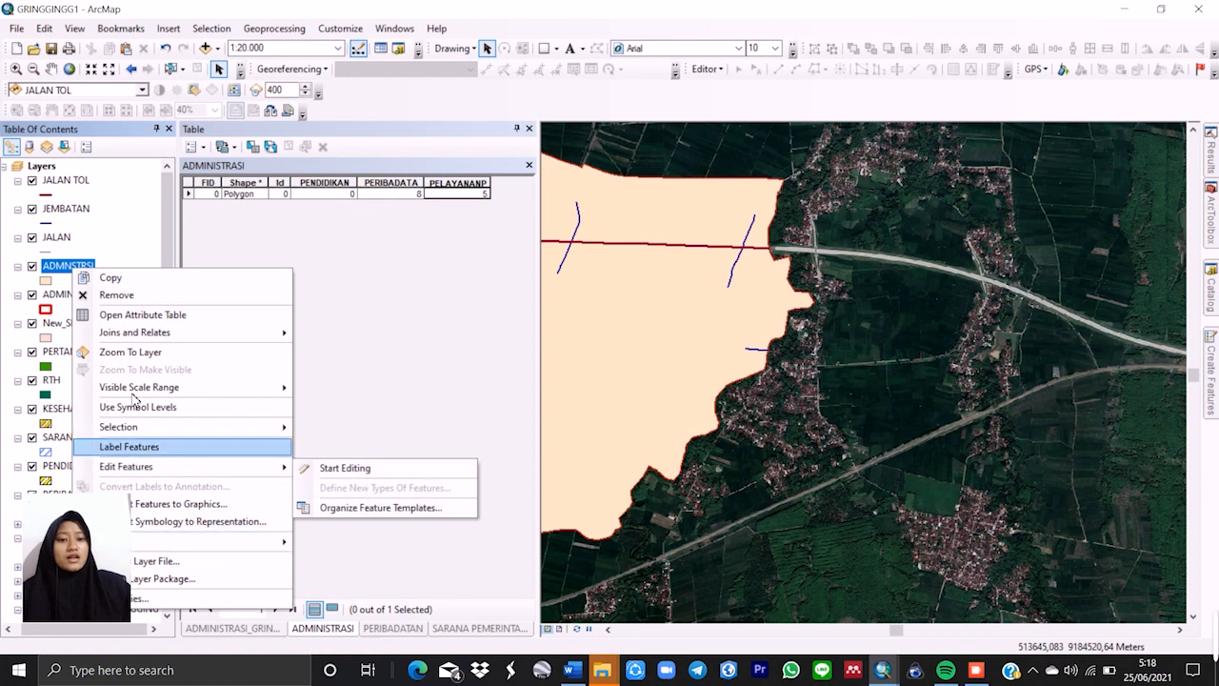
pyautogui.click(134, 316)
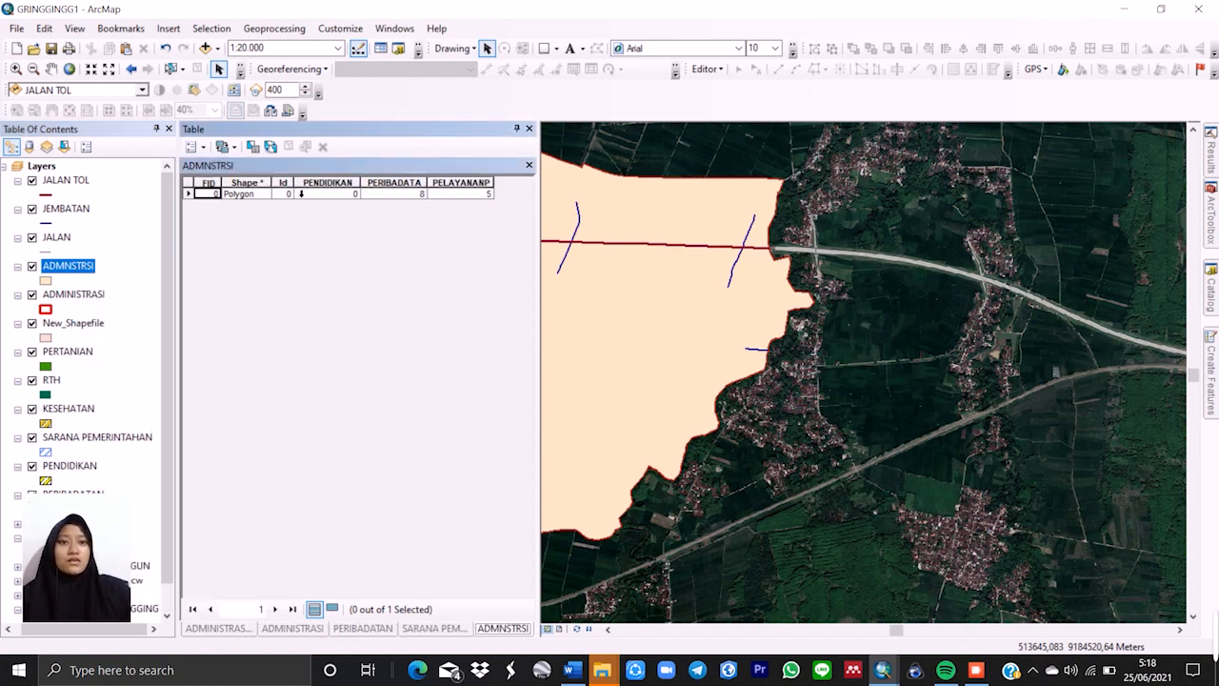
pyautogui.click(284, 193)
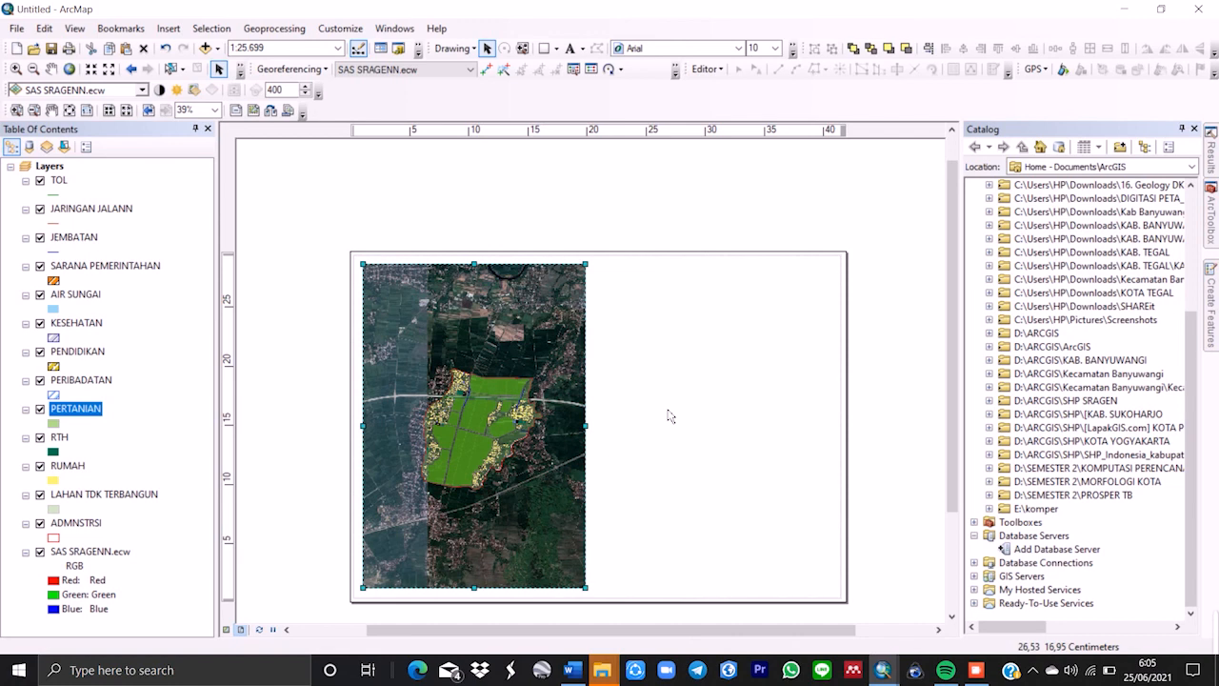
# View the village map in data view, and return to layout view.
pyautogui.click(227, 629)
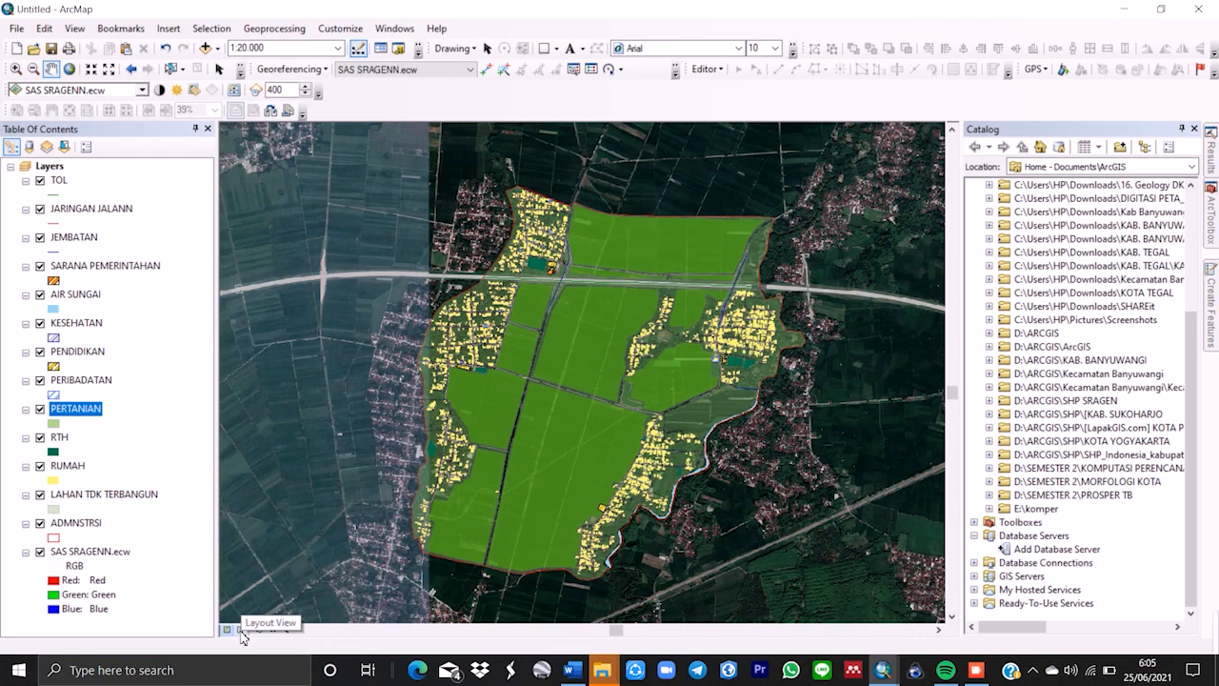
pyautogui.click(241, 631)
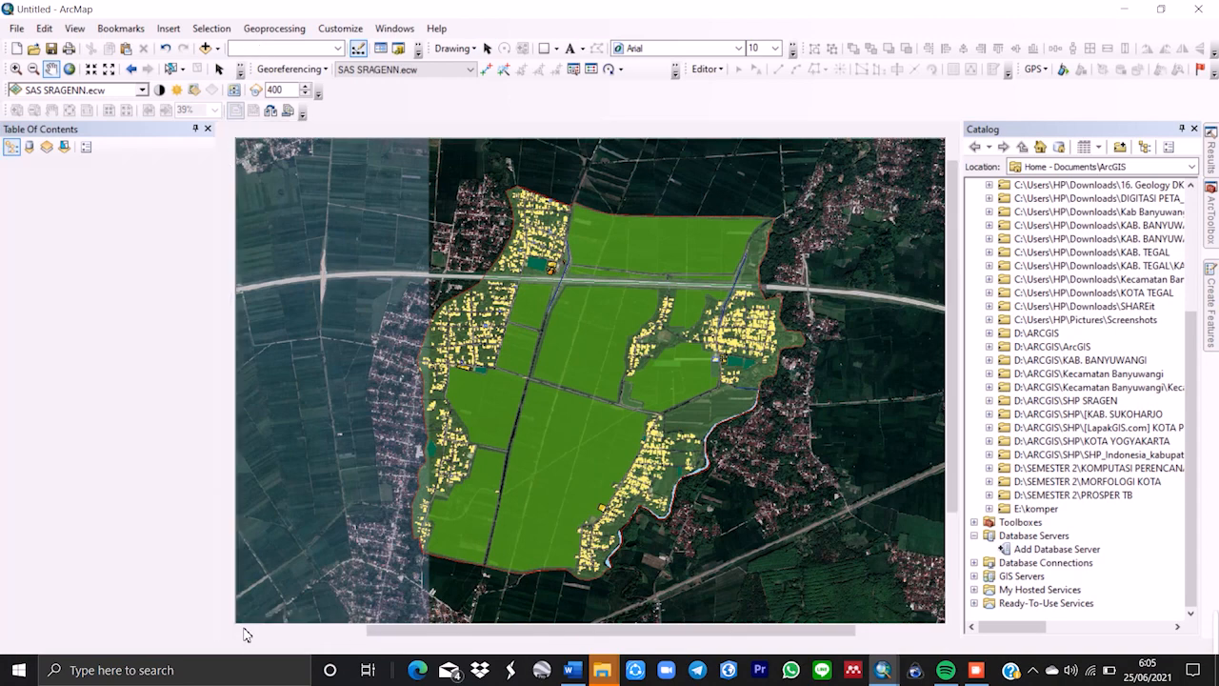
pyautogui.click(16, 28)
pyautogui.click(140, 221)
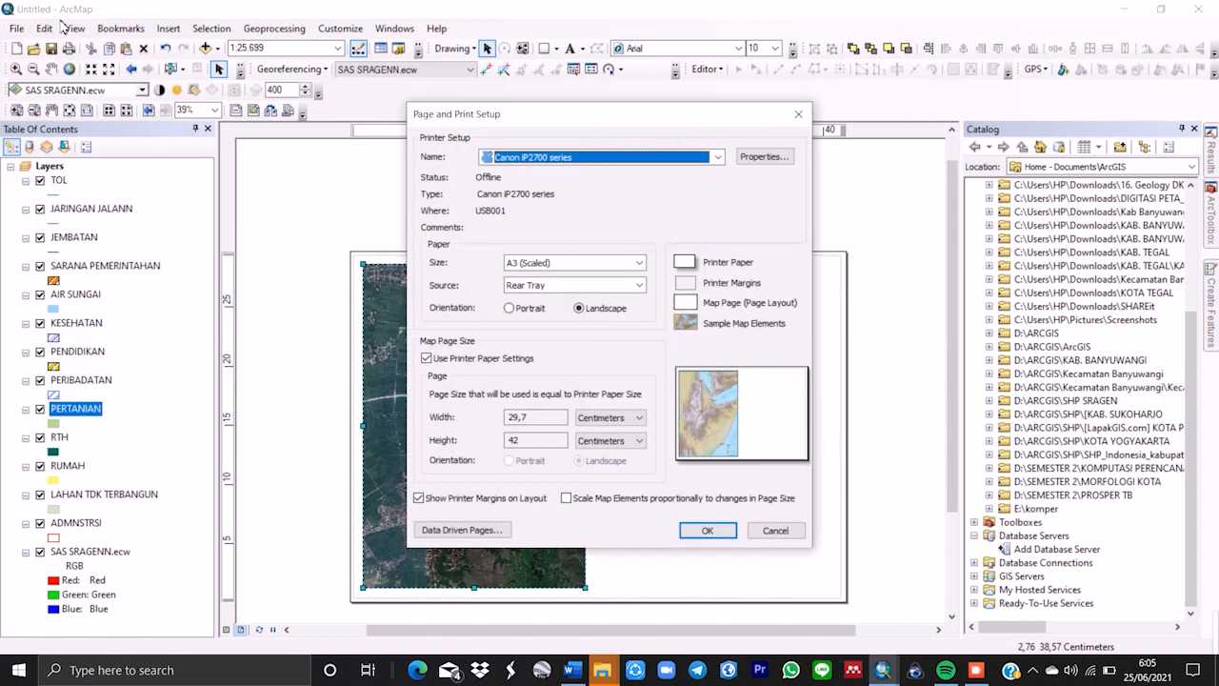
pyautogui.click(798, 113)
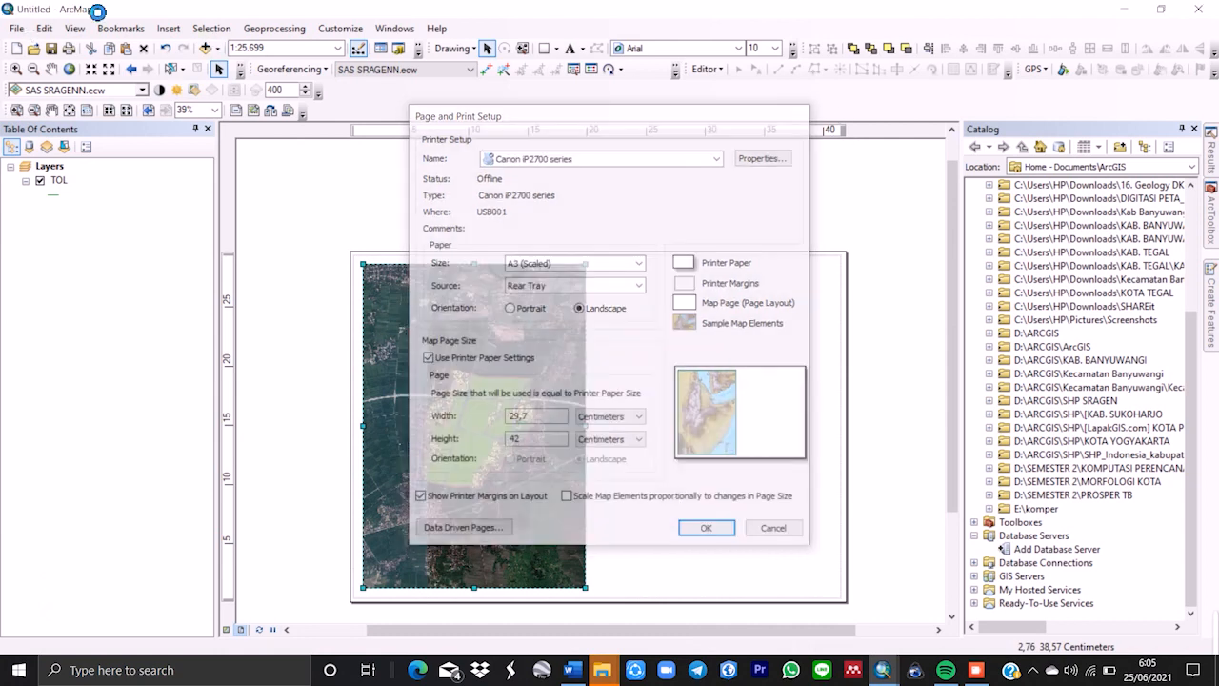
# Choose A3 (Scaled) as the paper size in the page and print setup and apply it to the layout.
pyautogui.click(18, 27)
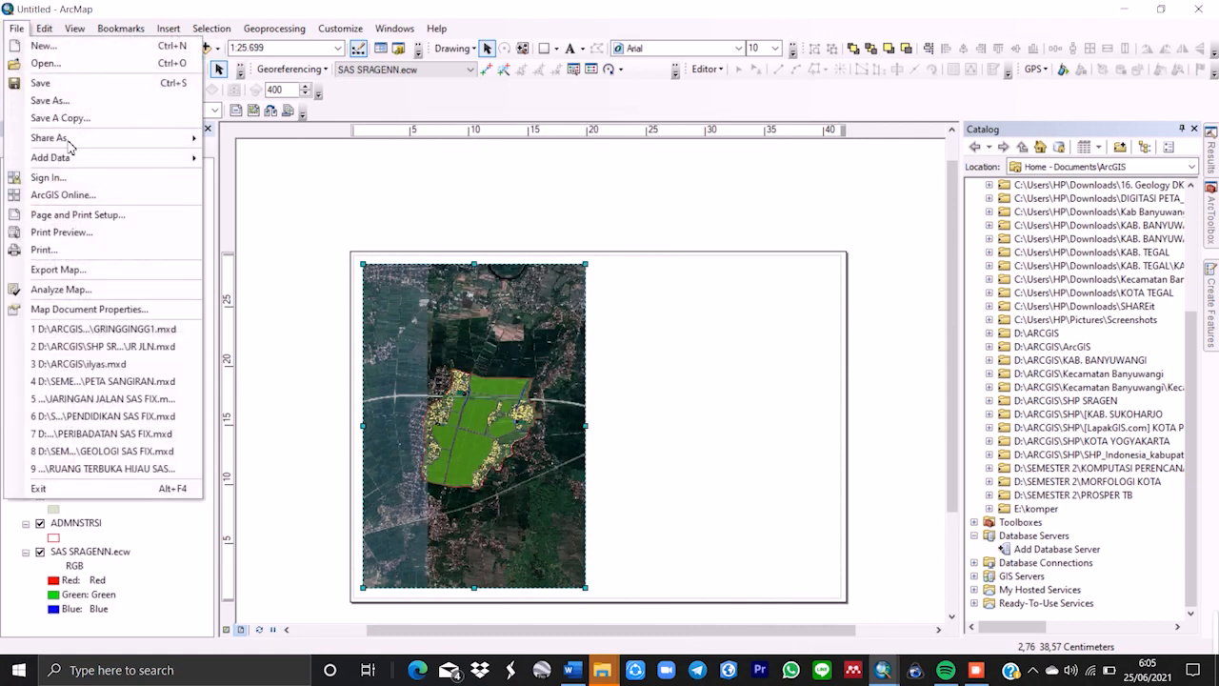
pyautogui.click(106, 221)
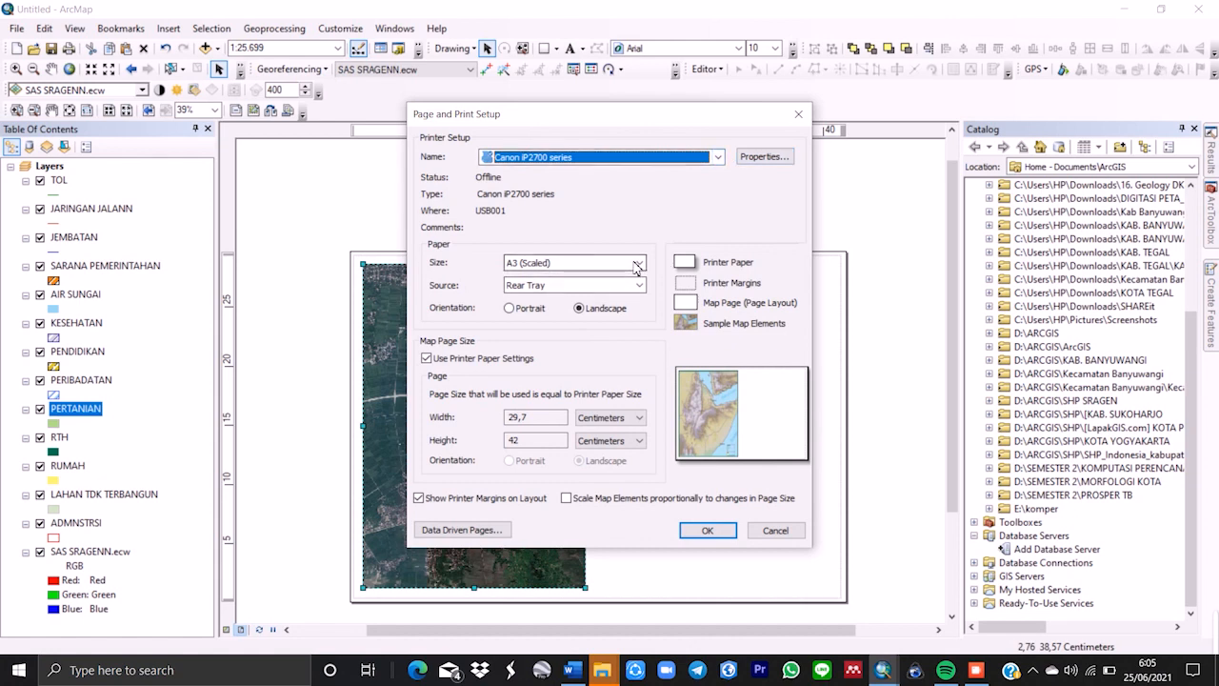
pyautogui.click(562, 266)
pyautogui.click(605, 271)
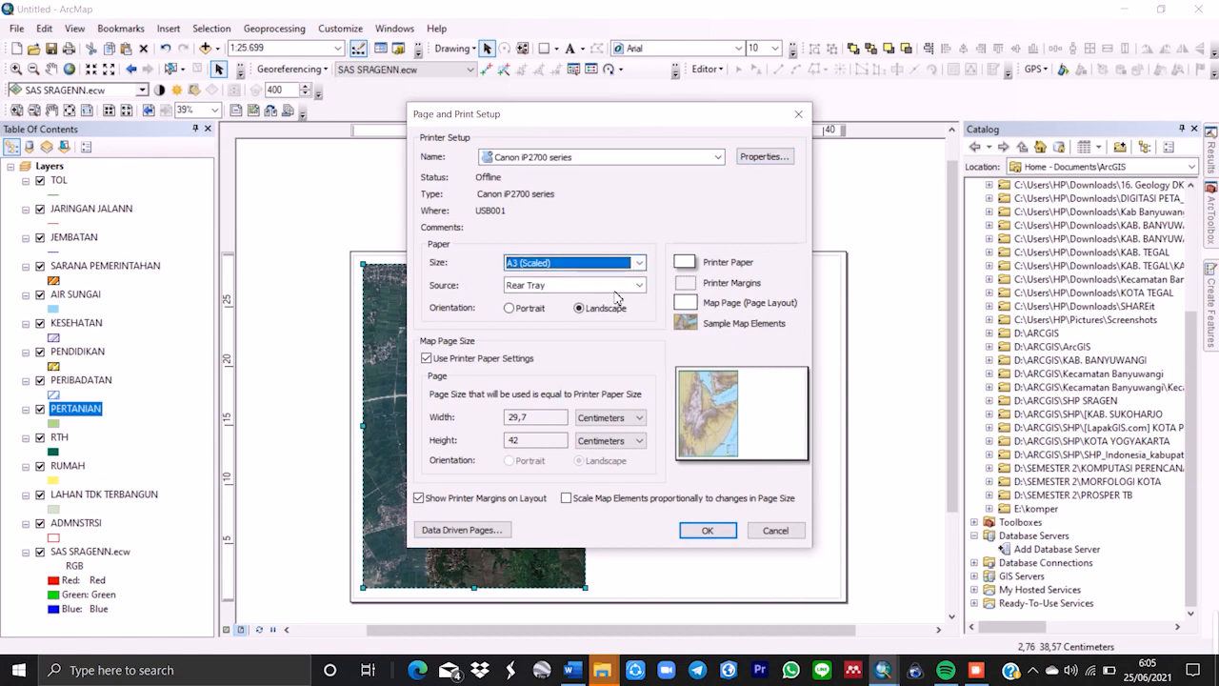
pyautogui.click(713, 530)
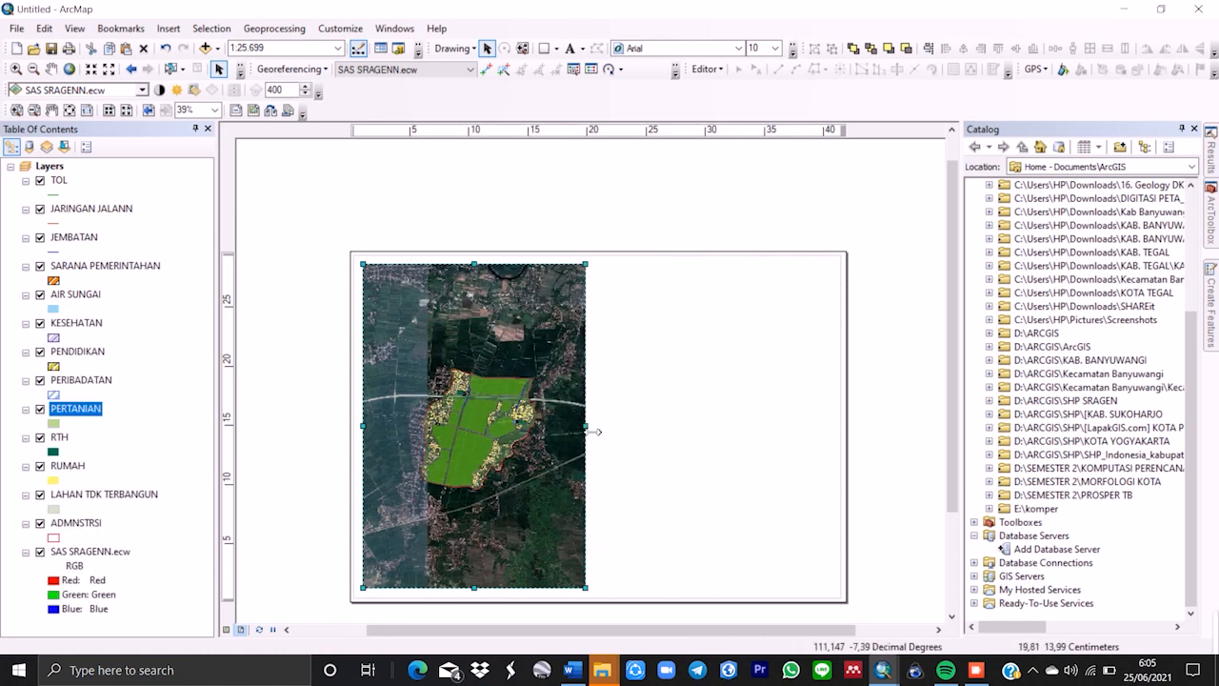
# Widen the data frame on the layout page so its right edge lies at about 25 cm on the ruler.
pyautogui.moveTo(586, 425); pyautogui.dragTo(659, 463)
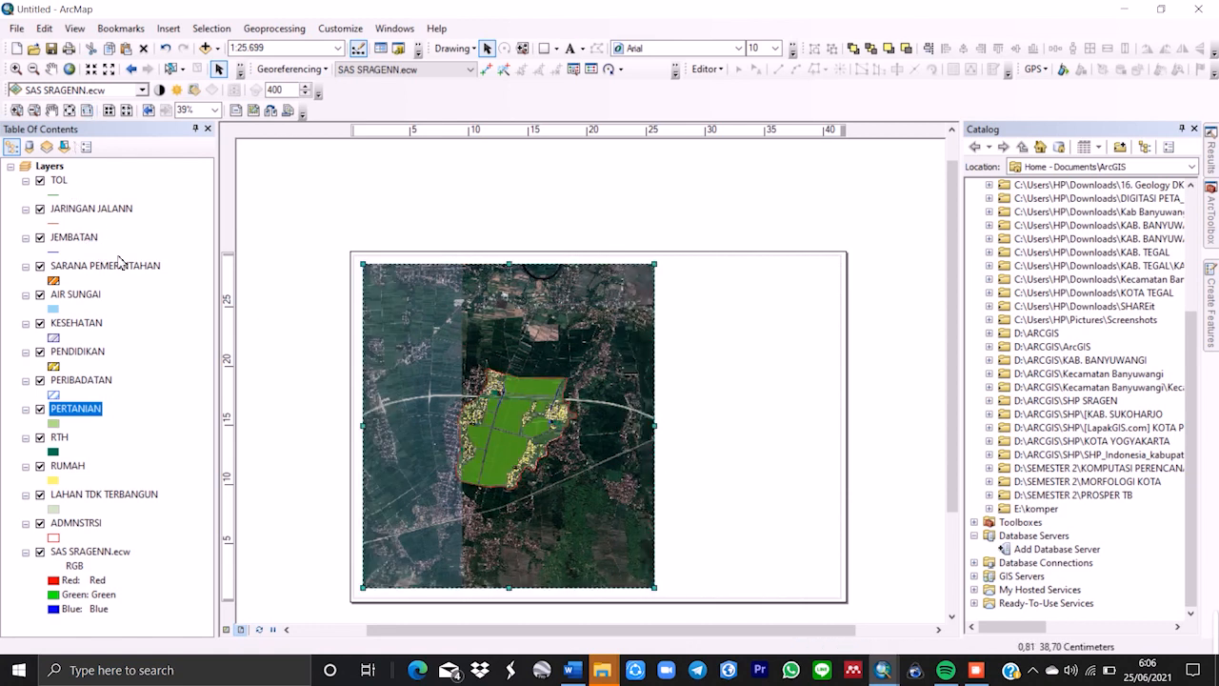
# Zoom the data frame to the PERTANIAN layer and set the map scale to 1:11.000.
pyautogui.rightClick(83, 411)
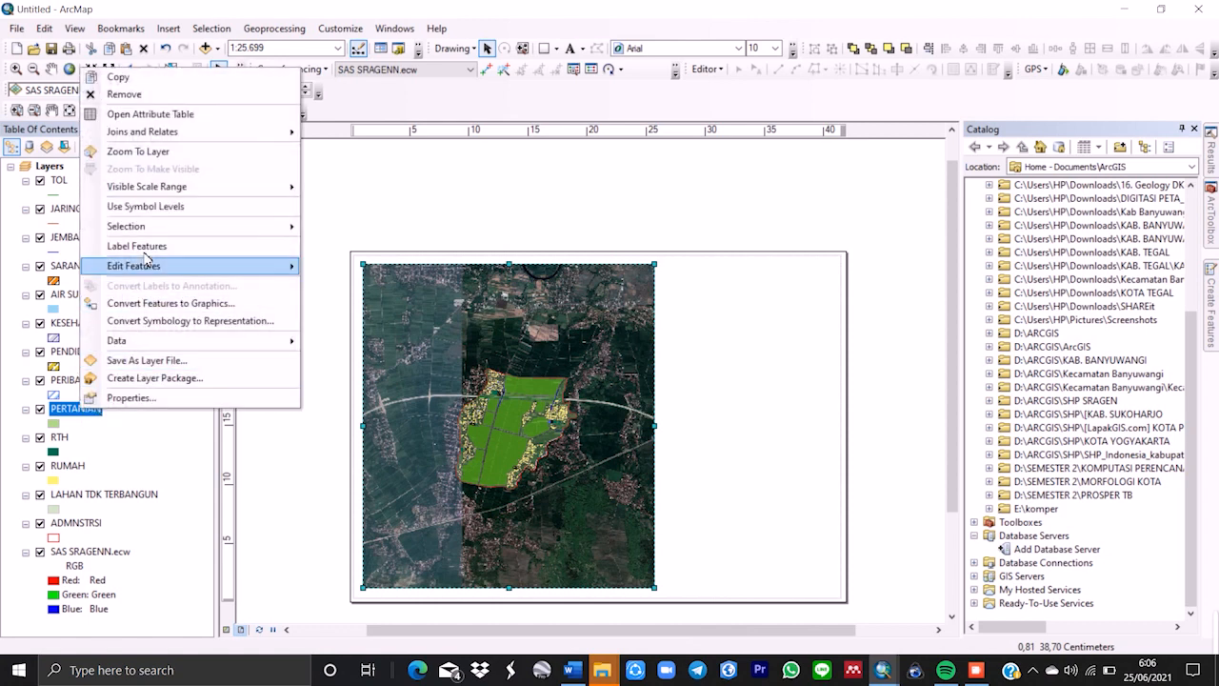
pyautogui.click(157, 154)
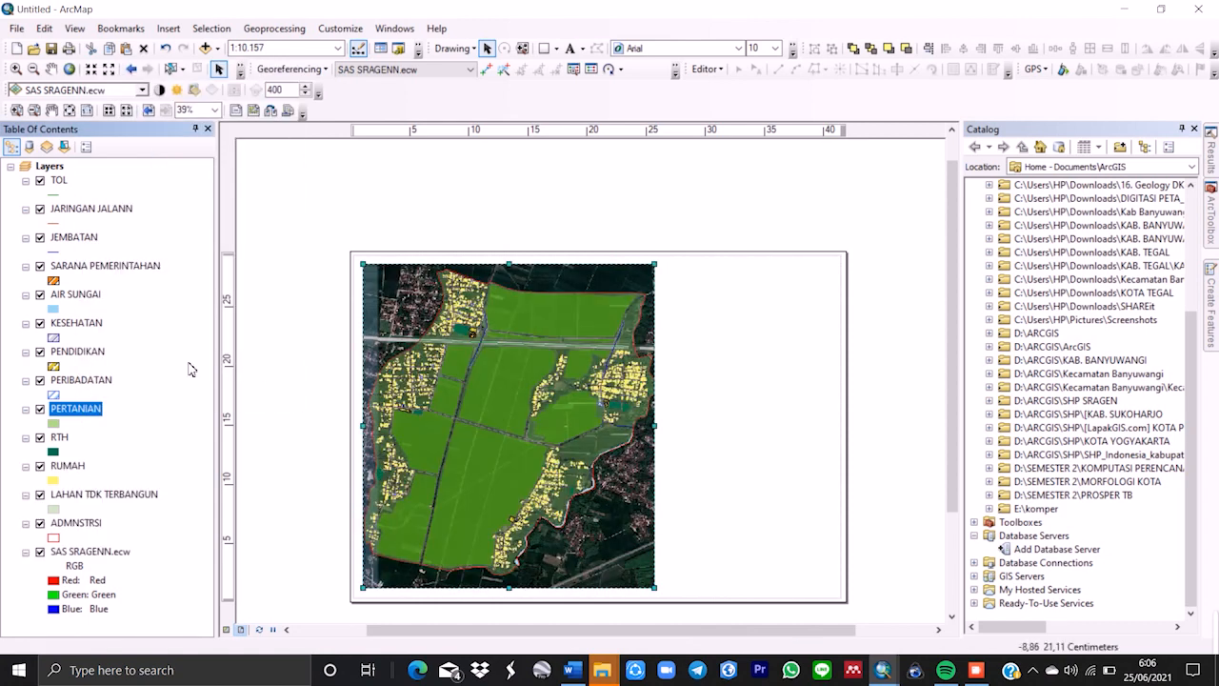
pyautogui.click(293, 48)
pyautogui.click(293, 47)
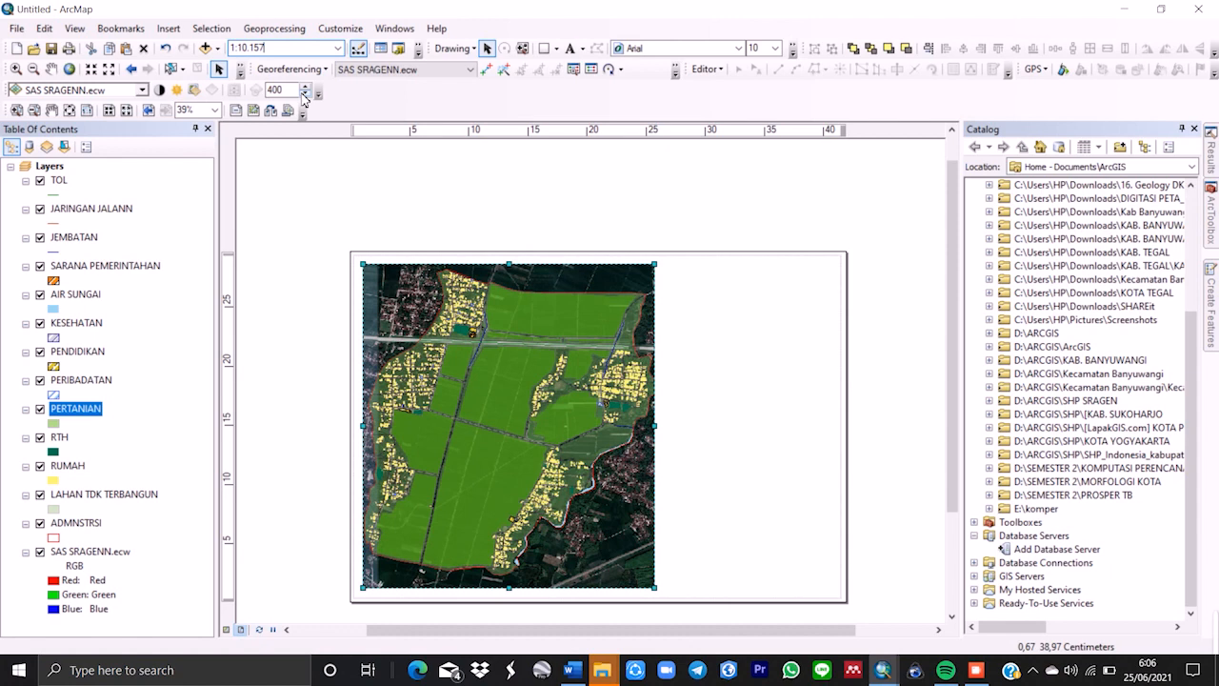
pyautogui.press('BackSpace')
pyautogui.press('BackSpace')
pyautogui.press('BackSpace')
pyautogui.press('BackSpace')
pyautogui.press('BackSpace')
pyautogui.write('1.000')
pyautogui.press('Return')
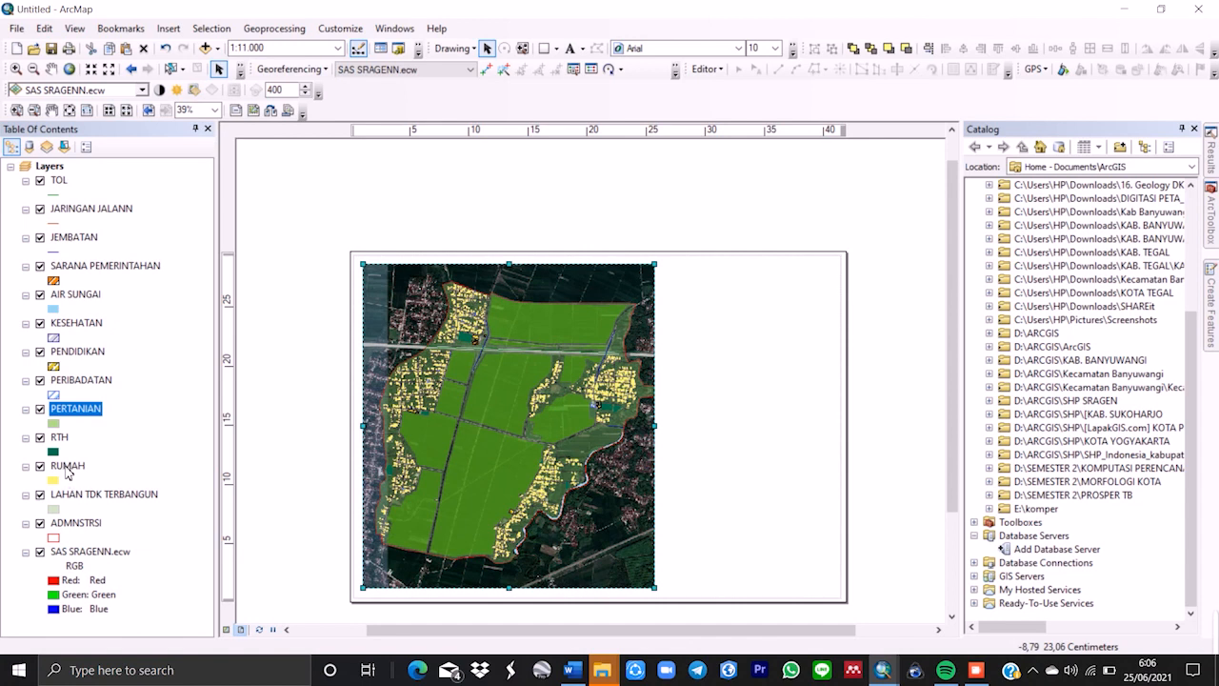
# Zoom the data frame to the ADMNSTRSI layer and set the map scale to 1:11.000.
pyautogui.rightClick(86, 524)
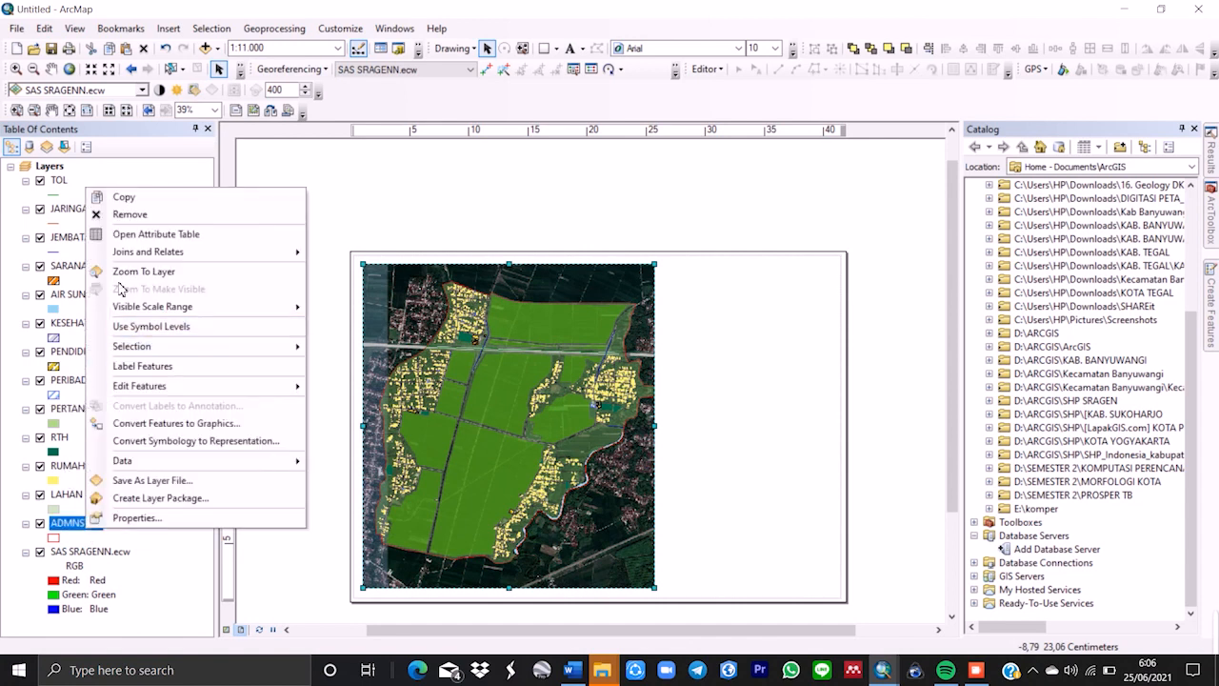
pyautogui.click(121, 274)
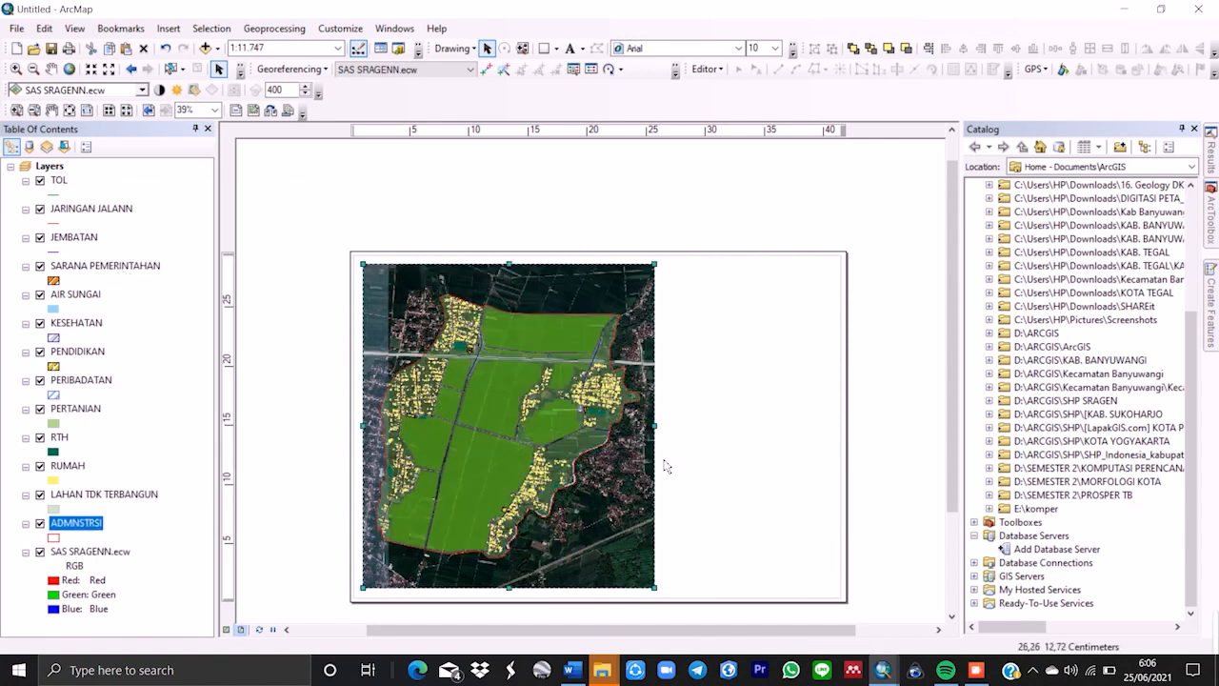
pyautogui.click(291, 50)
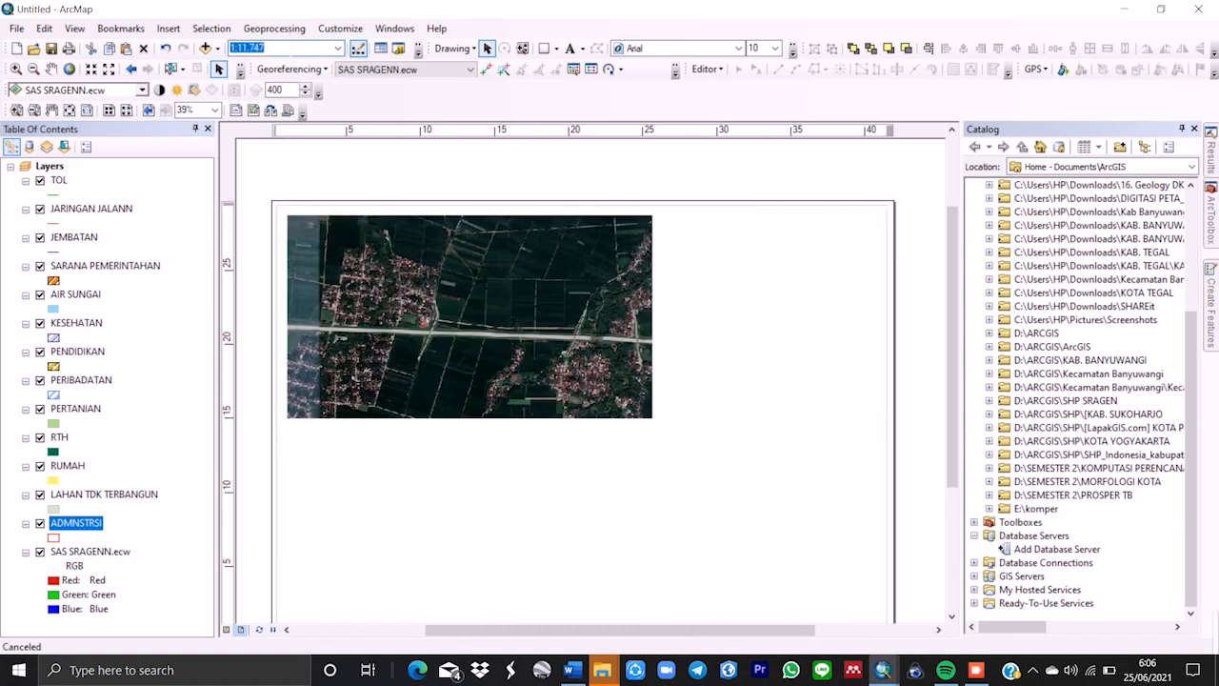
pyautogui.click(289, 49)
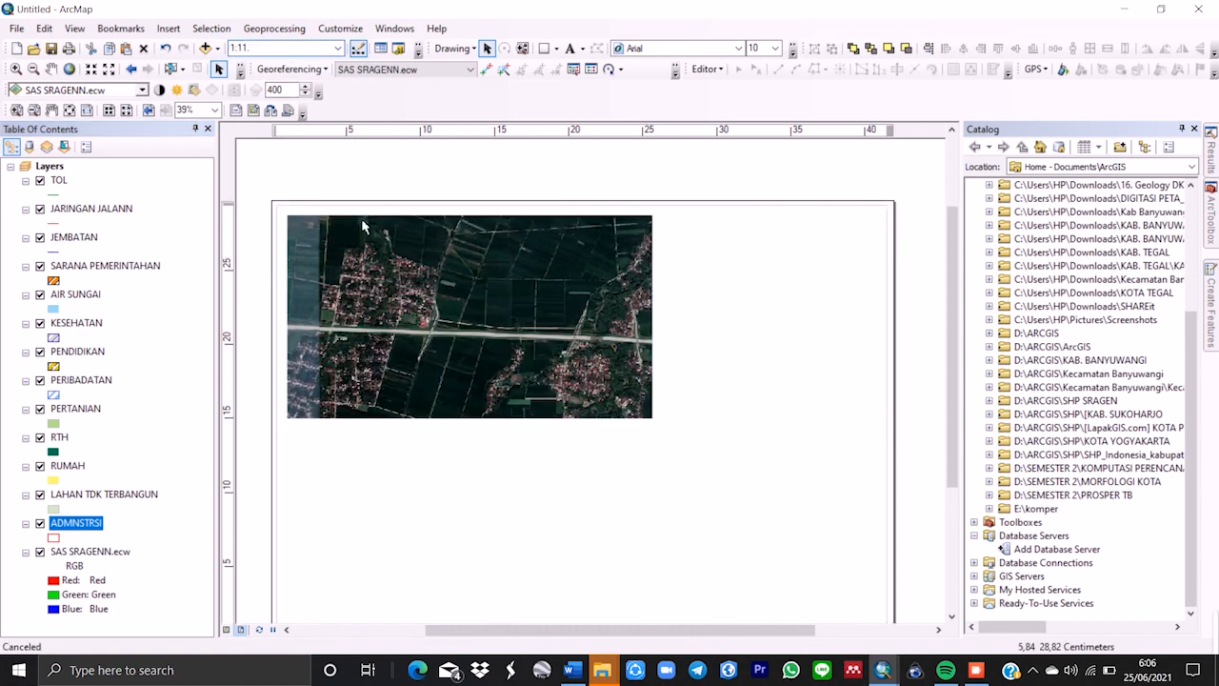
pyautogui.write('000')
pyautogui.press('Return')
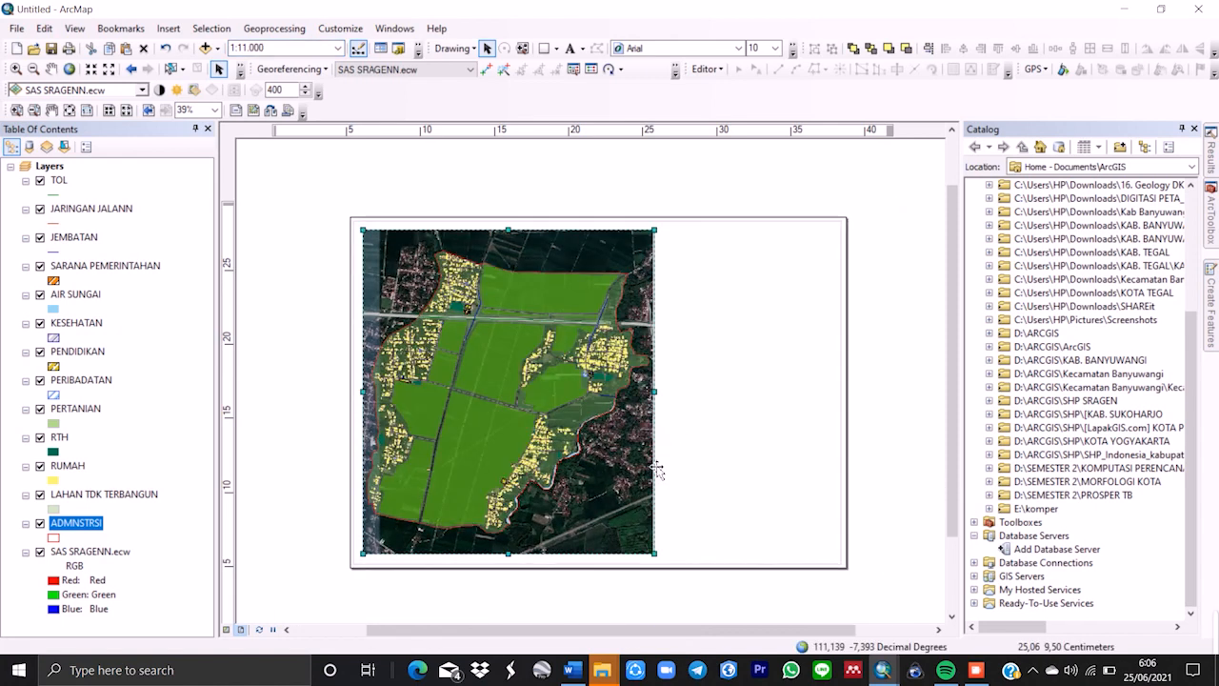
# Start a new grid for the data frame from its properties and choose the Measured Grid type.
pyautogui.scroll(-1, 653, 461)
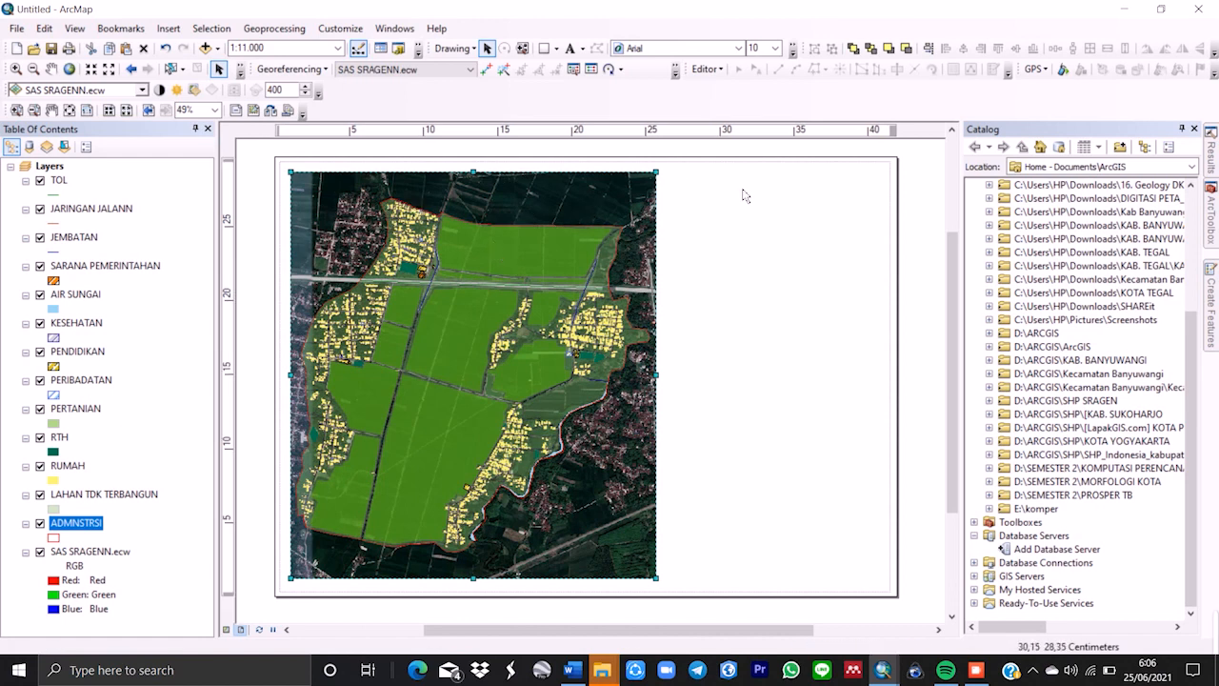
pyautogui.rightClick(541, 272)
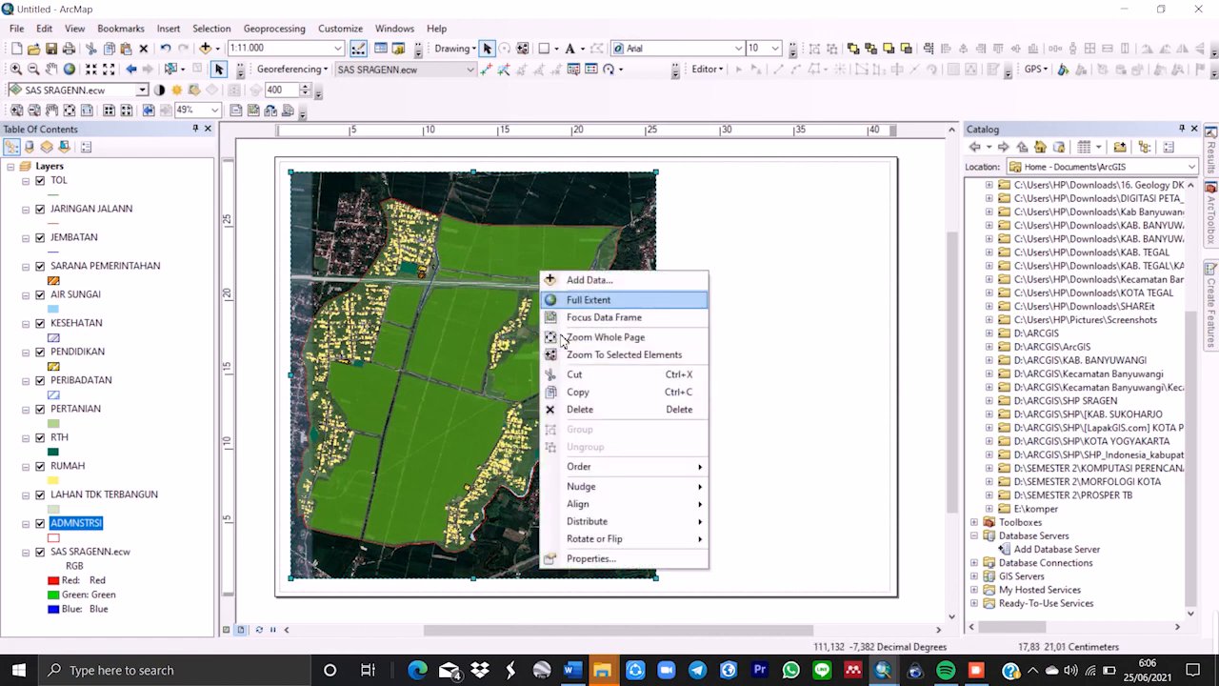
pyautogui.click(641, 559)
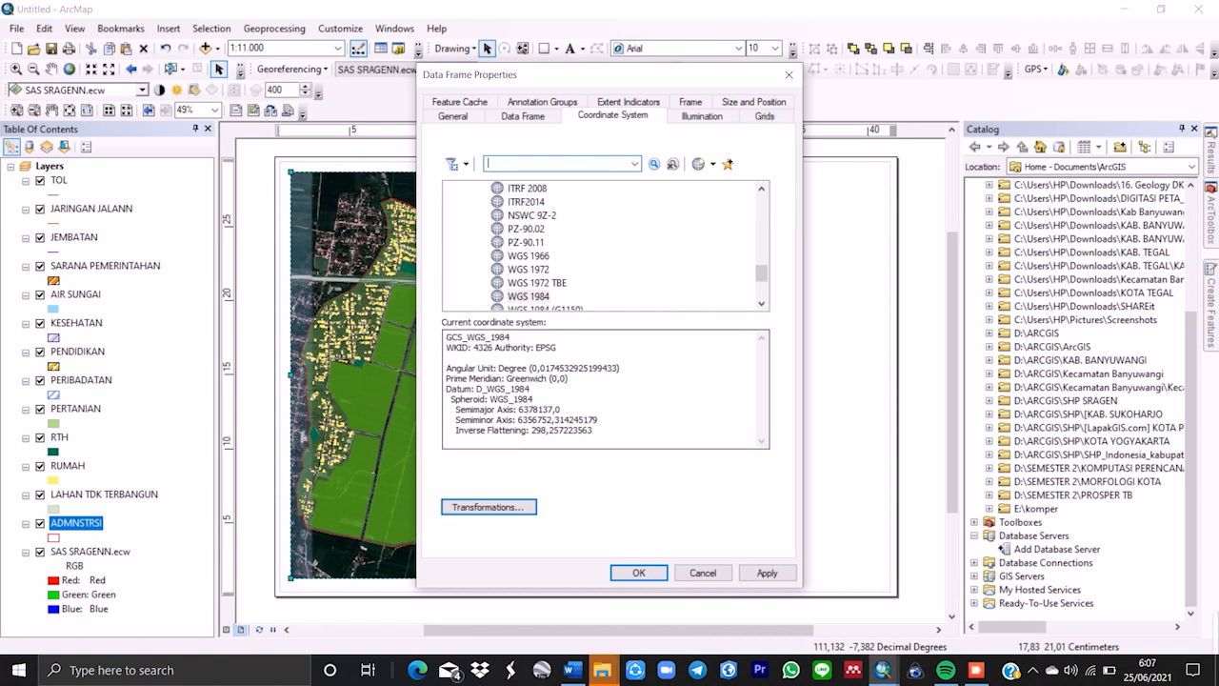
pyautogui.click(761, 118)
pyautogui.click(706, 169)
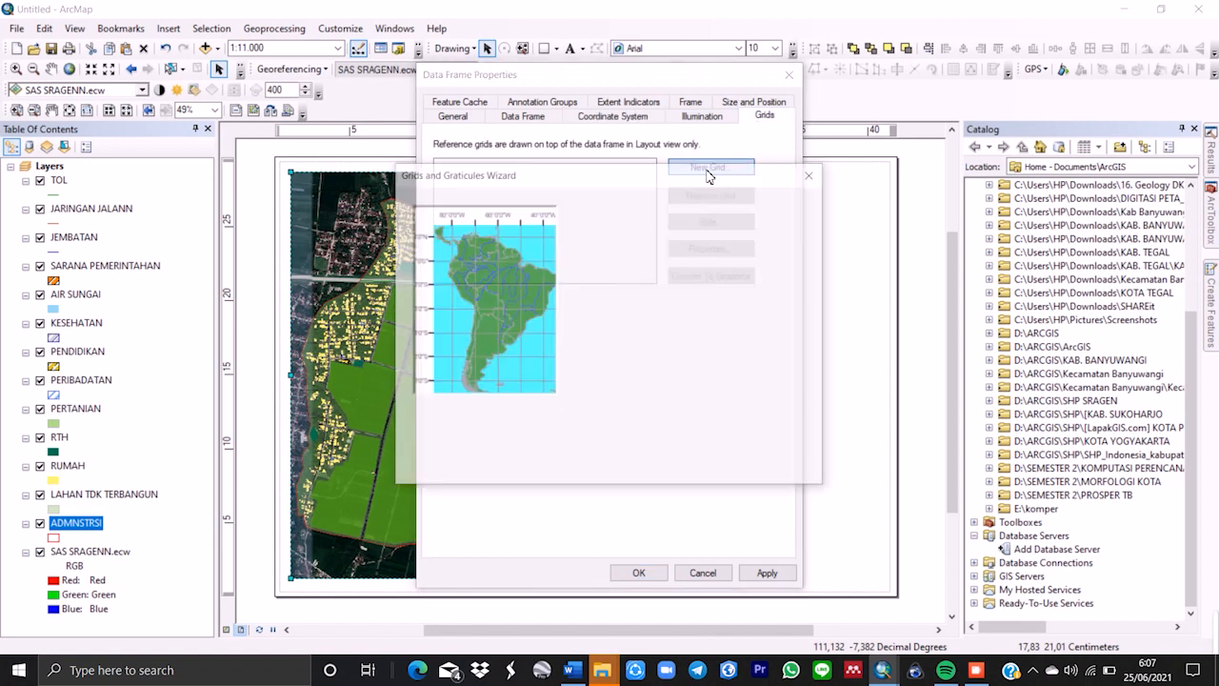
pyautogui.click(591, 281)
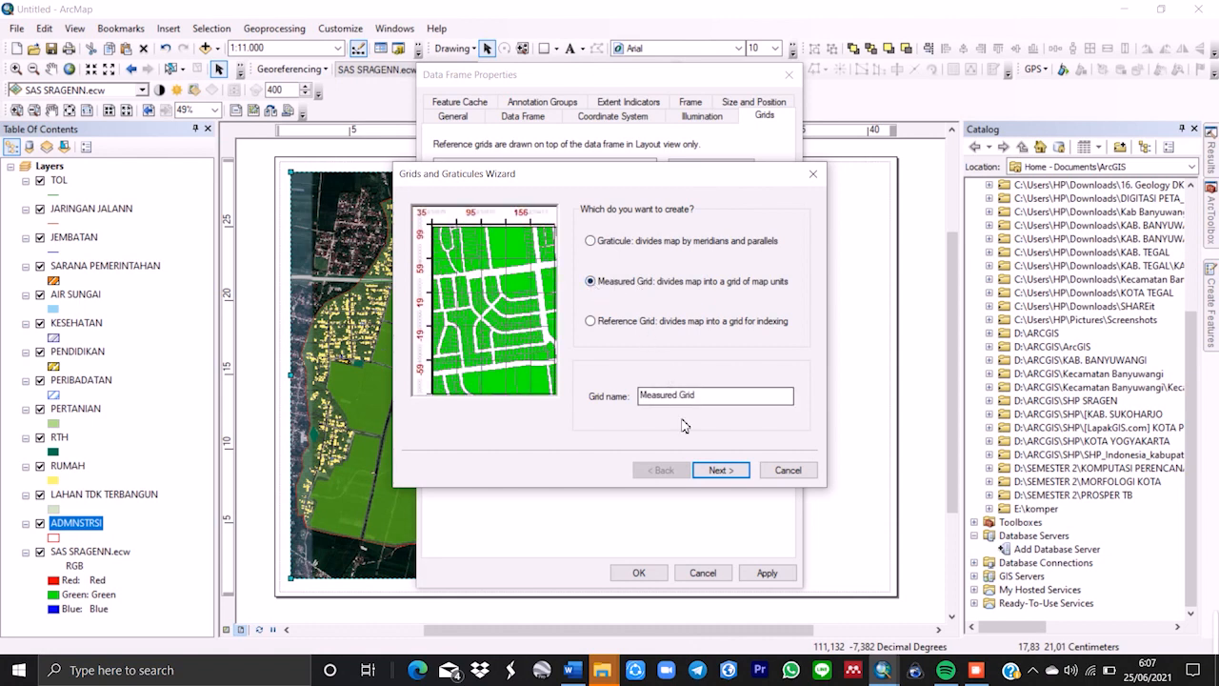
# Give the measured grid tick marks and labels, keep the default axes and border options, and apply it to the map frame.
pyautogui.click(720, 469)
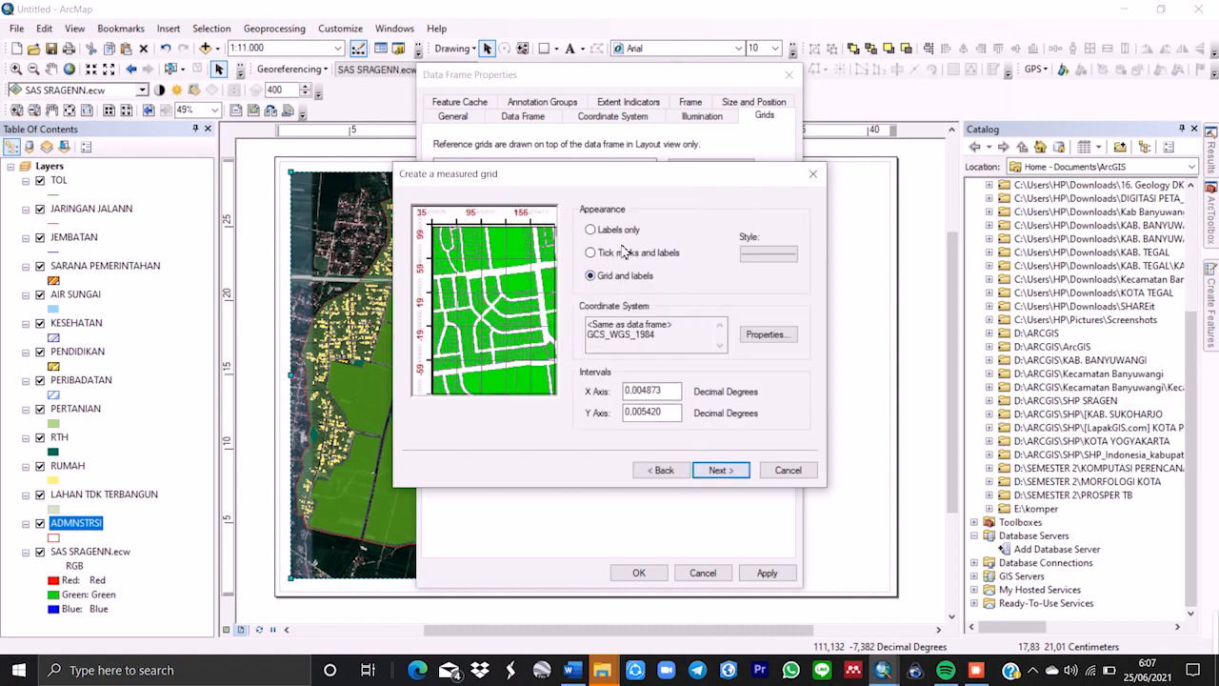
pyautogui.click(625, 252)
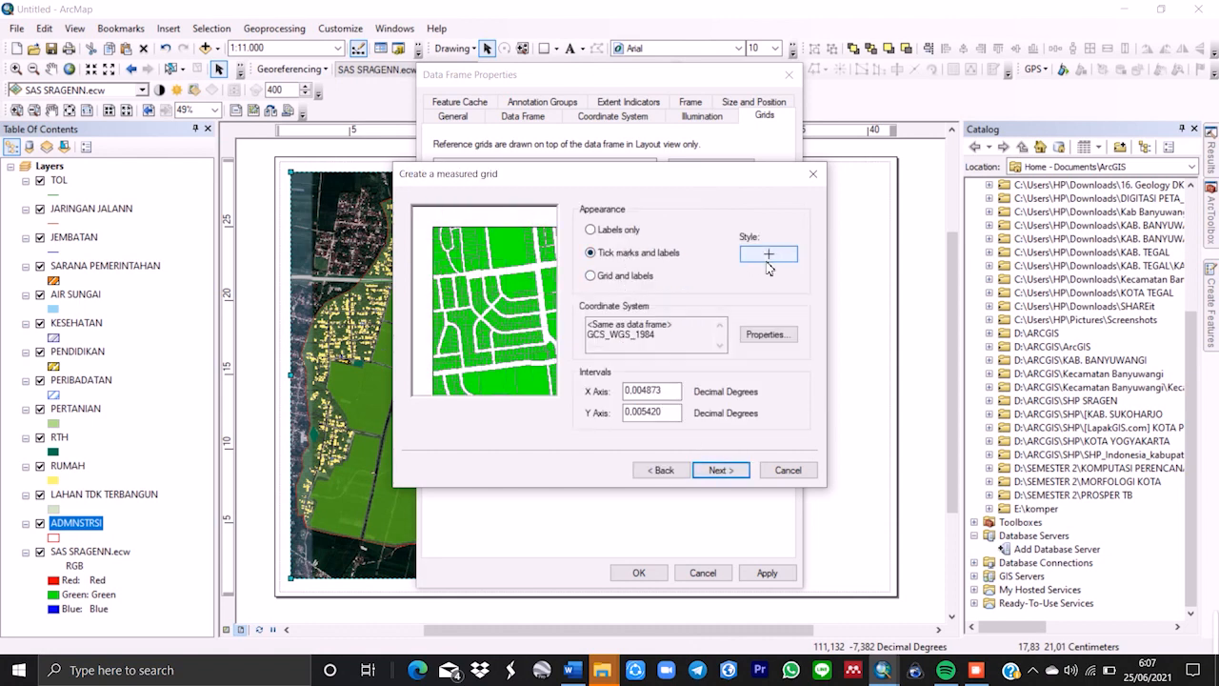
pyautogui.click(722, 469)
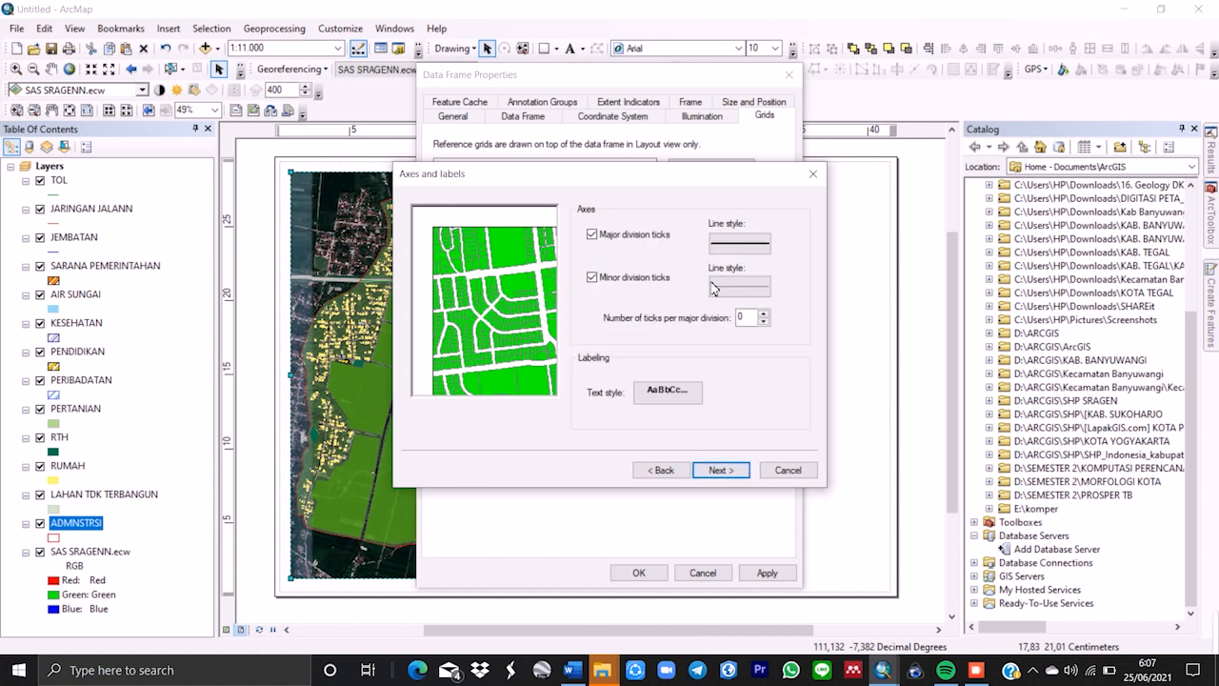
pyautogui.click(721, 469)
pyautogui.click(721, 469)
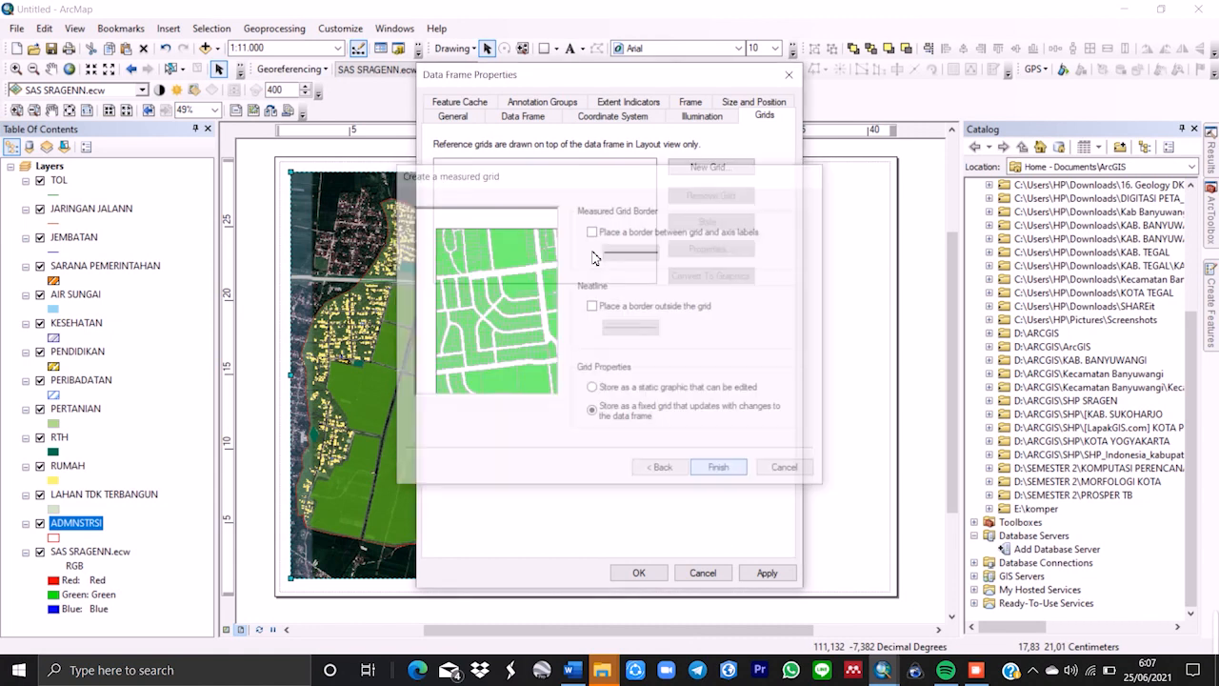
pyautogui.click(760, 575)
pyautogui.click(640, 574)
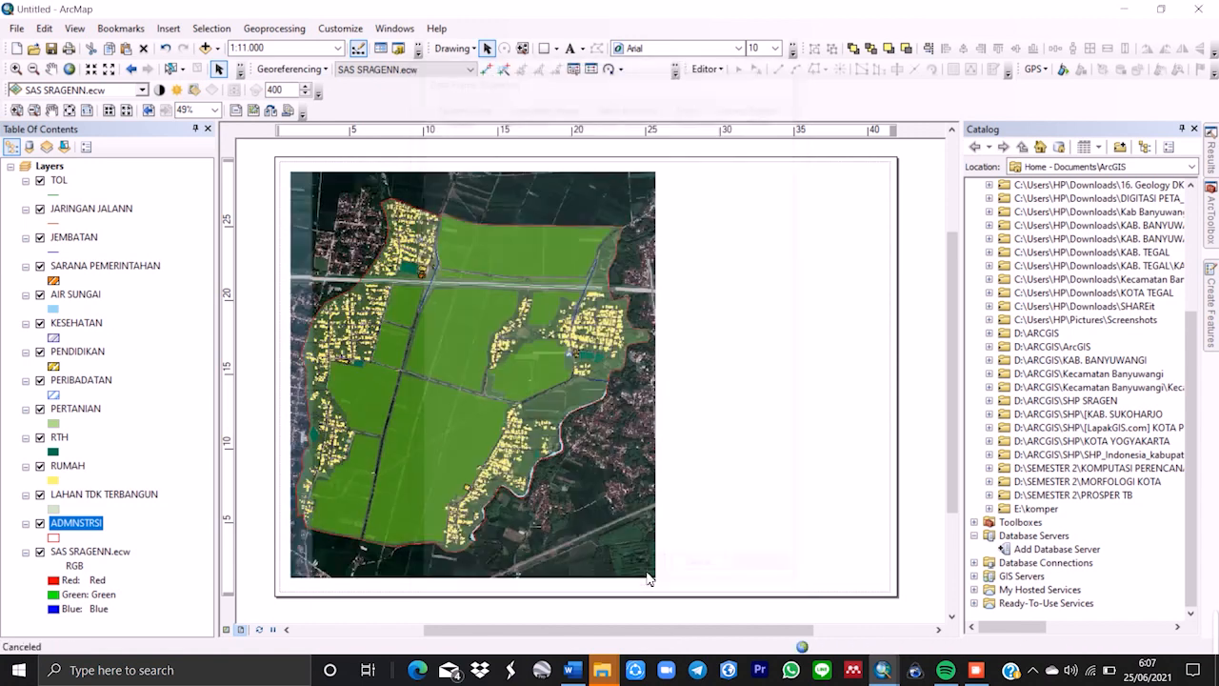
pyautogui.click(610, 488)
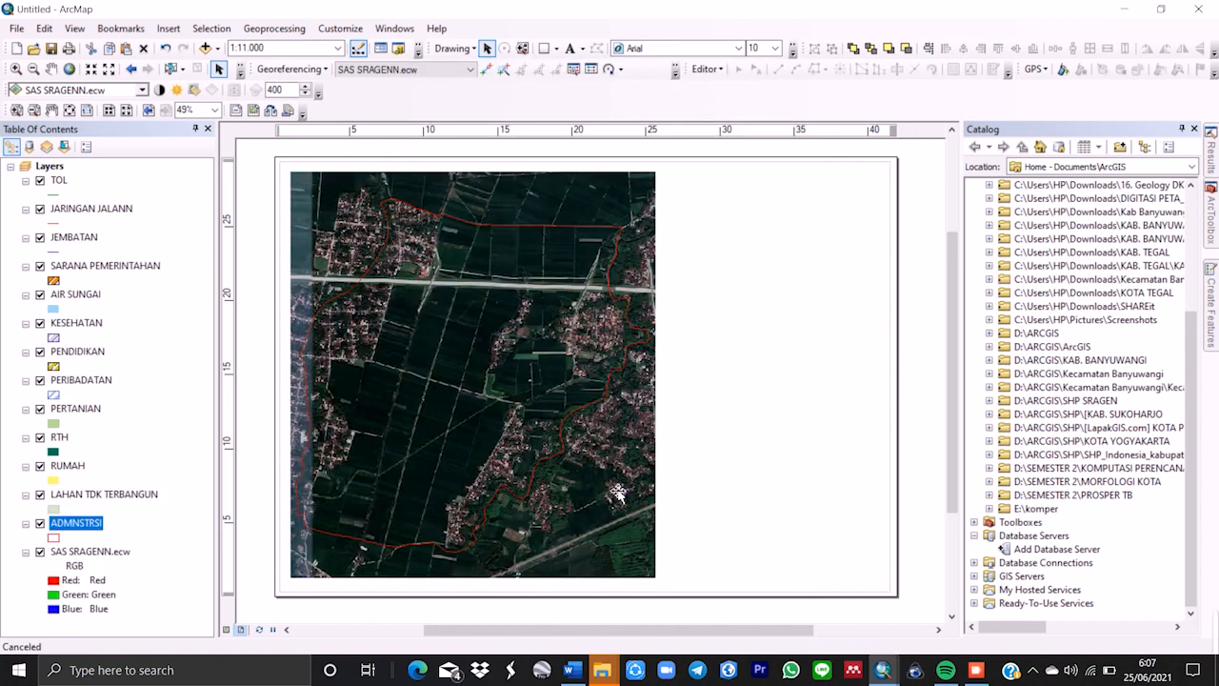
pyautogui.scroll(-2, 607, 394)
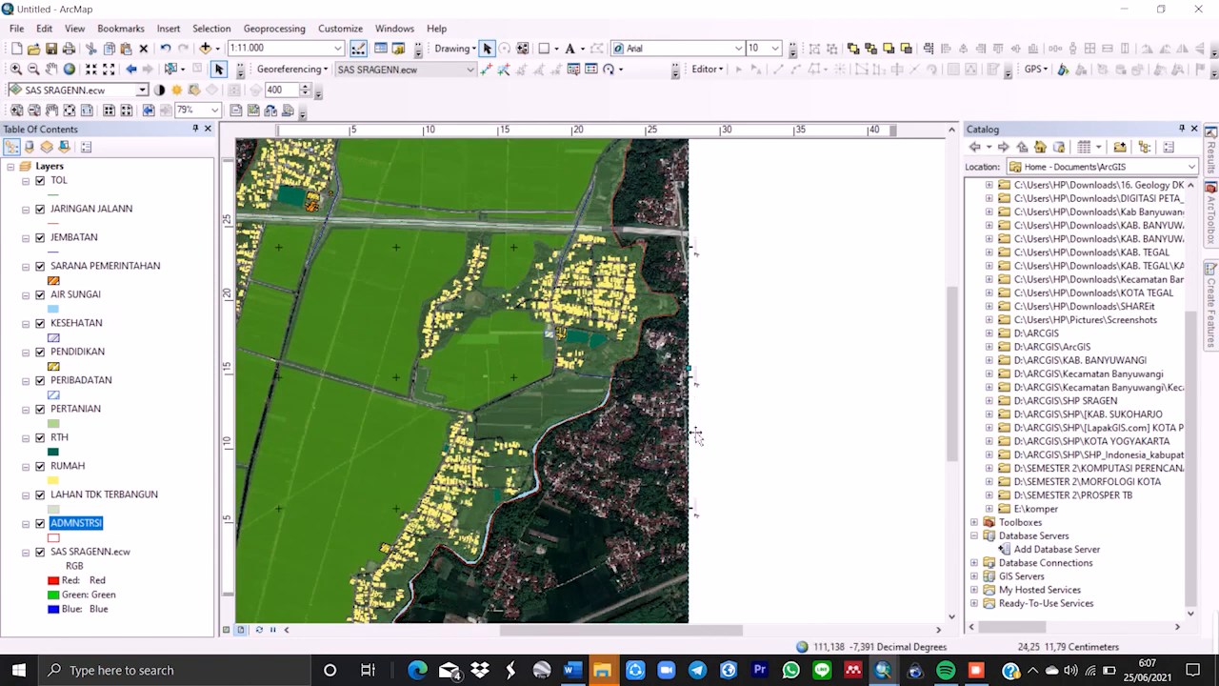
pyautogui.scroll(1, 590, 400)
pyautogui.scroll(2, 589, 400)
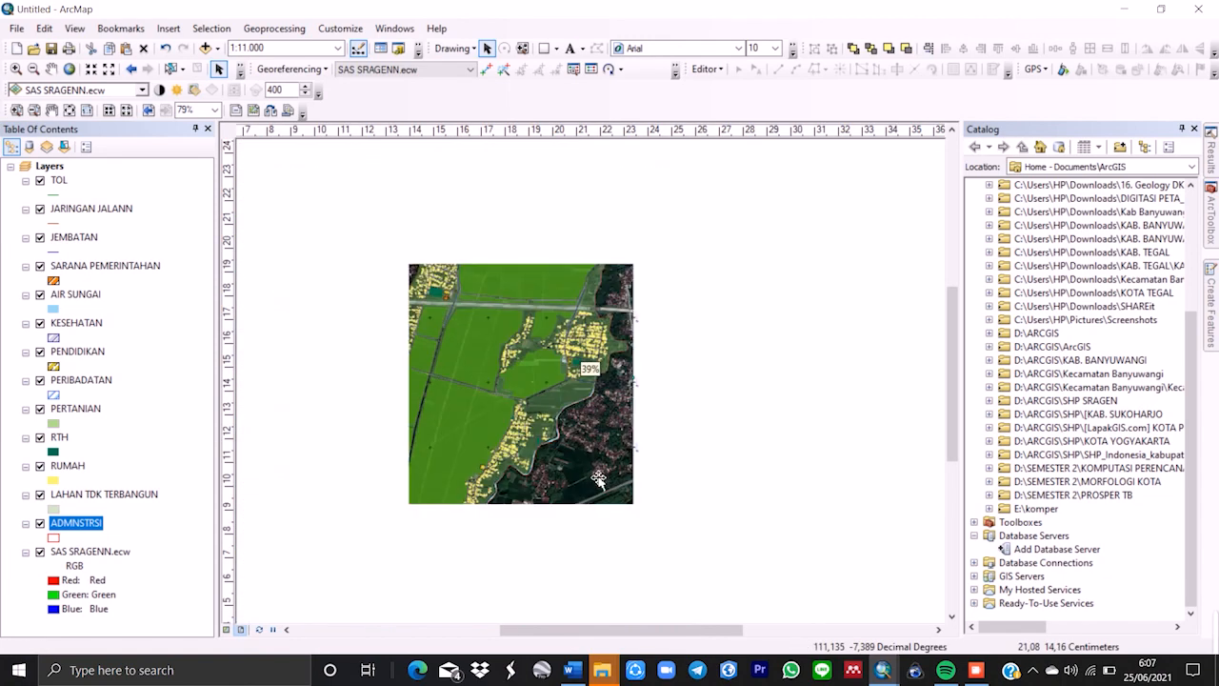
# Set the measured grid's major division tick size to 2 pts and apply it to the data frame.
pyautogui.rightClick(604, 476)
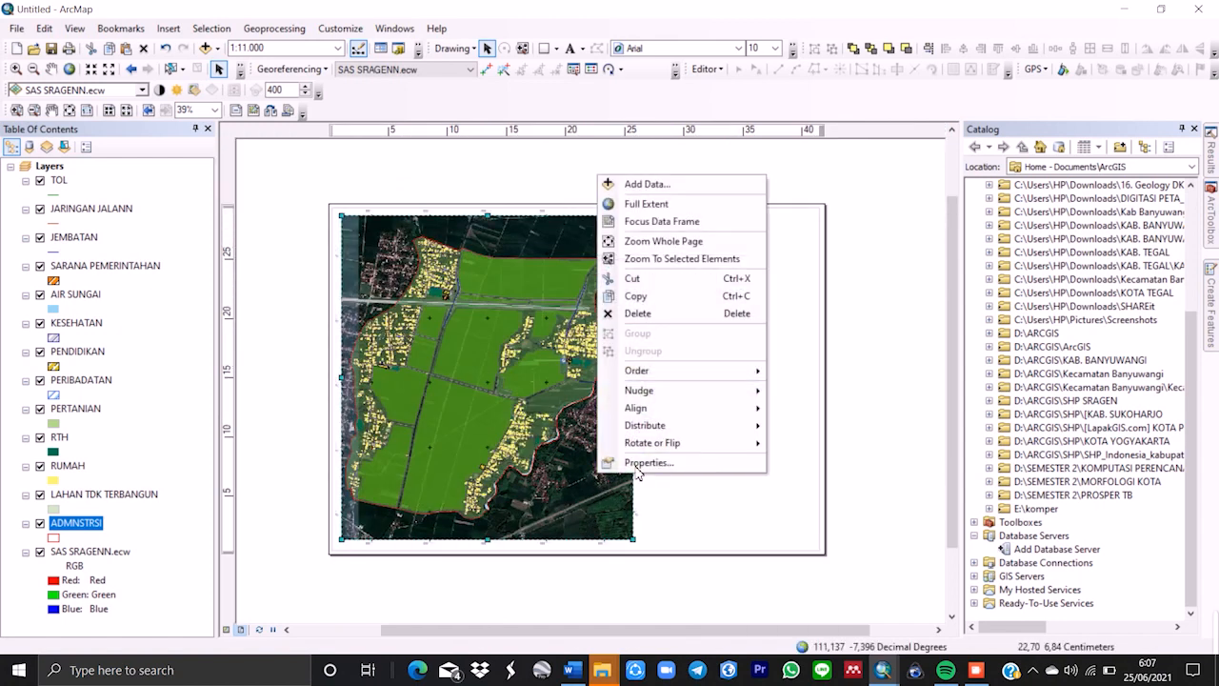
pyautogui.click(636, 464)
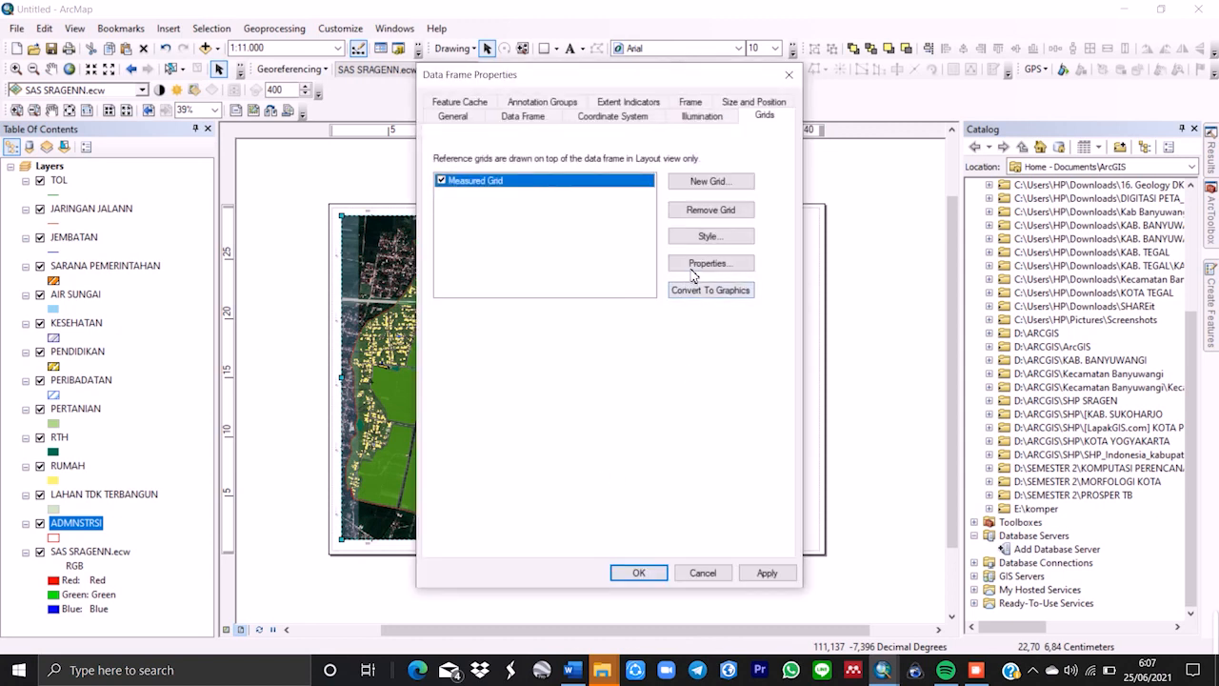
pyautogui.click(706, 264)
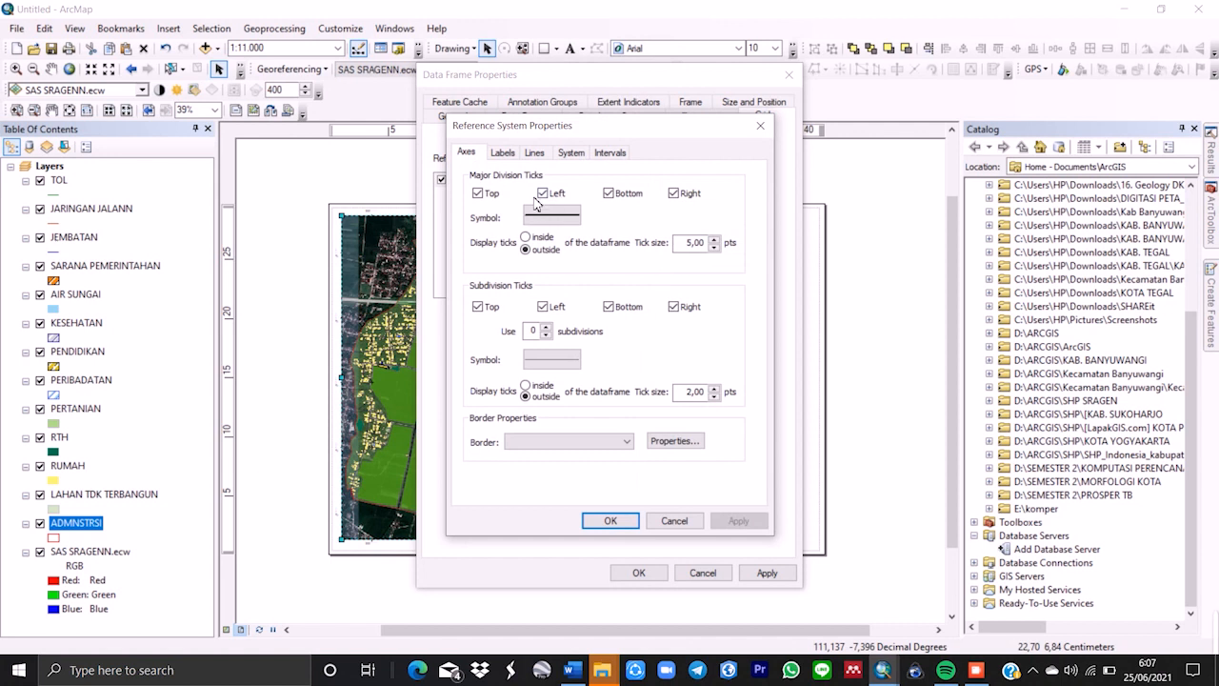
pyautogui.click(500, 153)
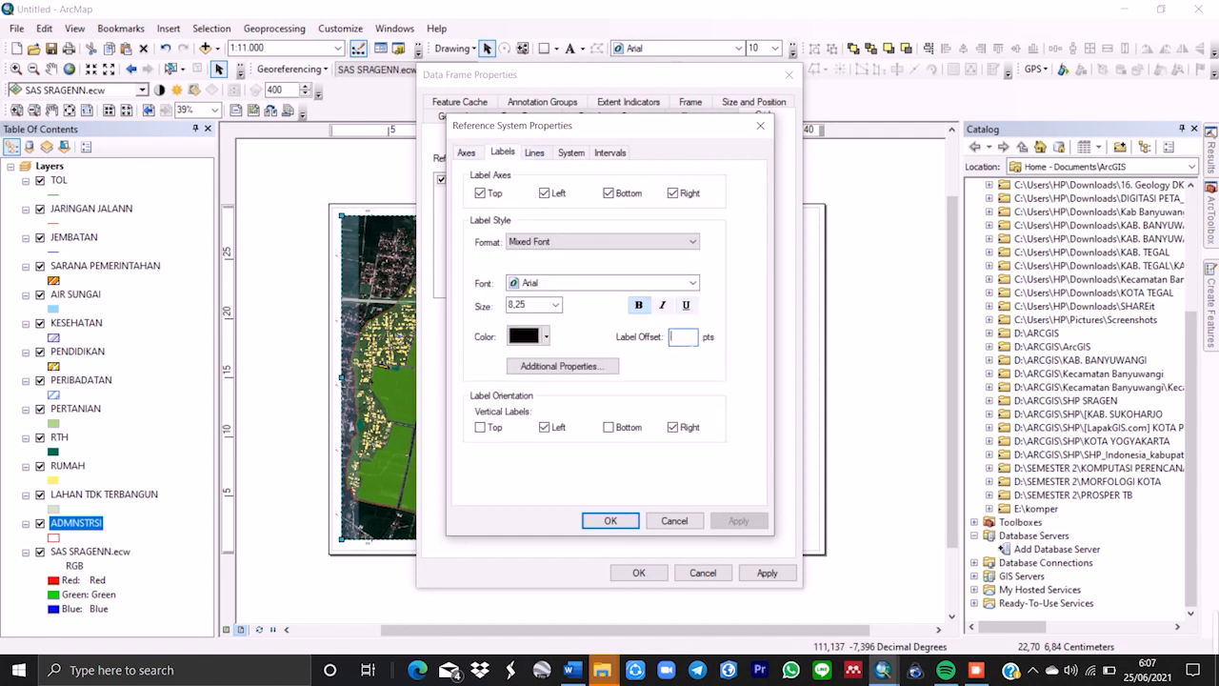
pyautogui.click(467, 153)
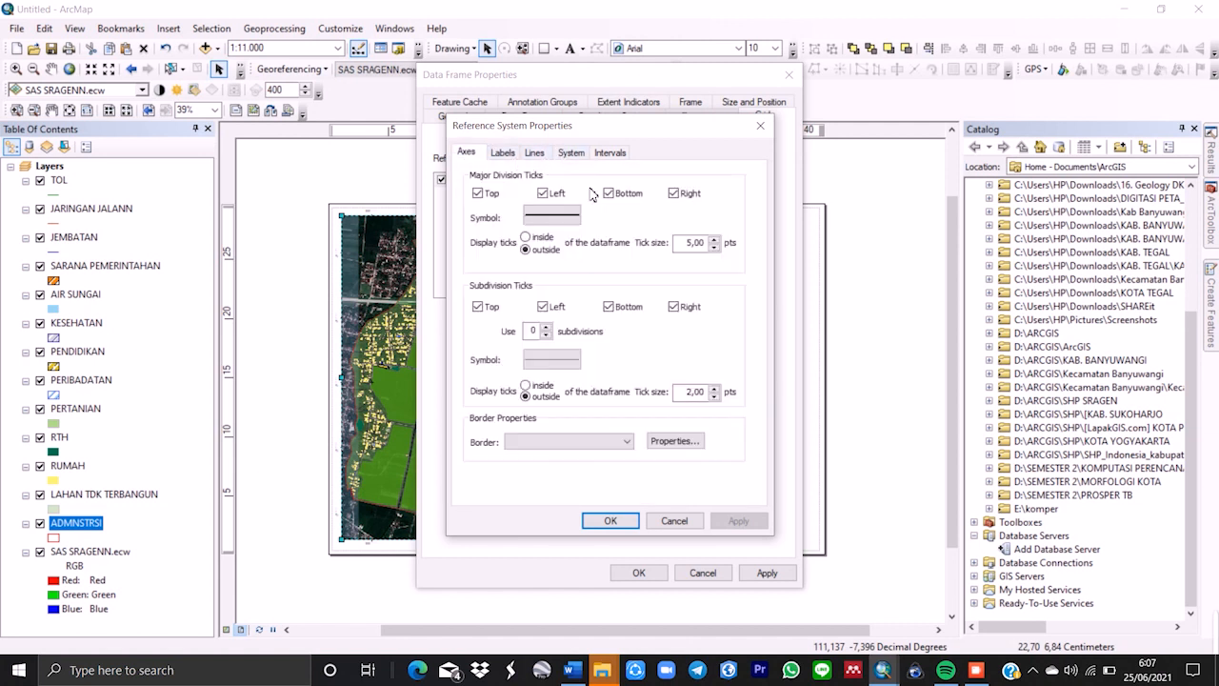
pyautogui.click(713, 246)
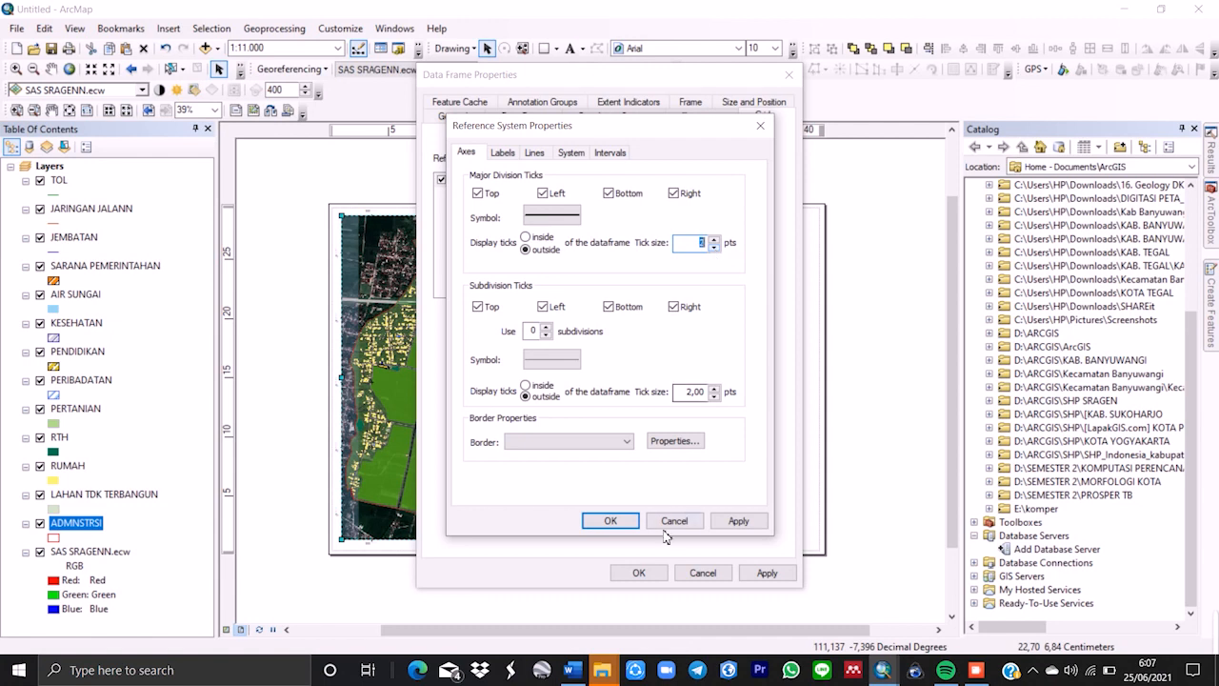
pyautogui.click(610, 520)
pyautogui.click(767, 572)
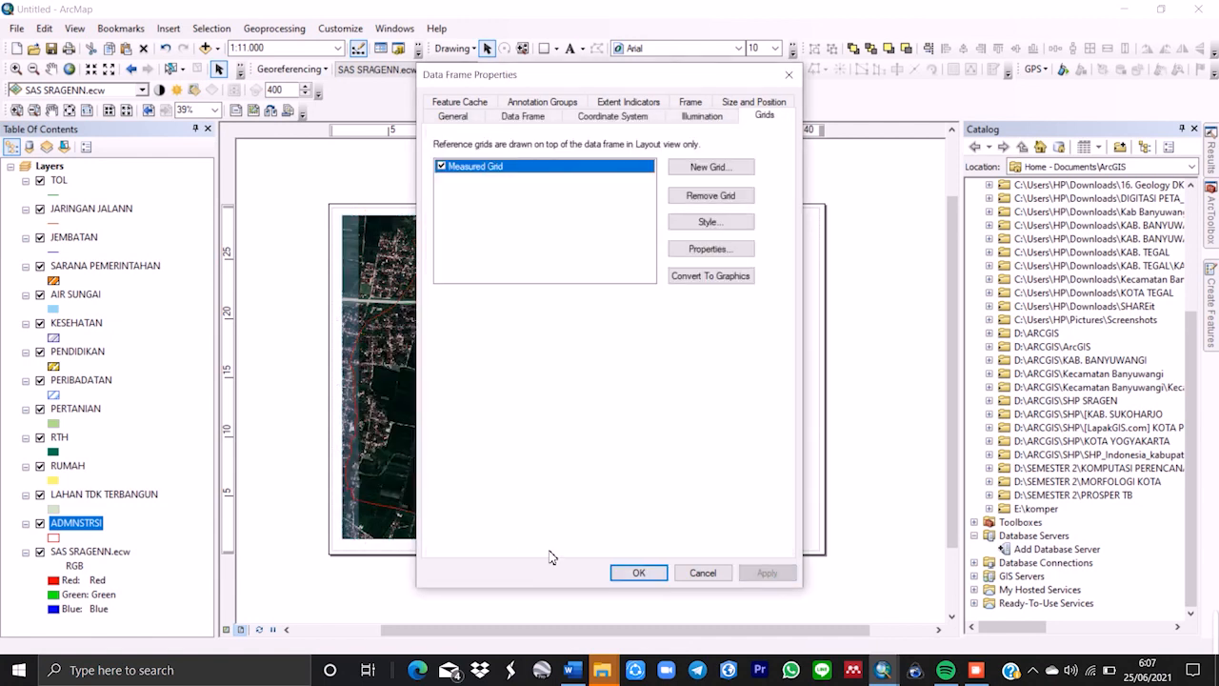
pyautogui.click(637, 572)
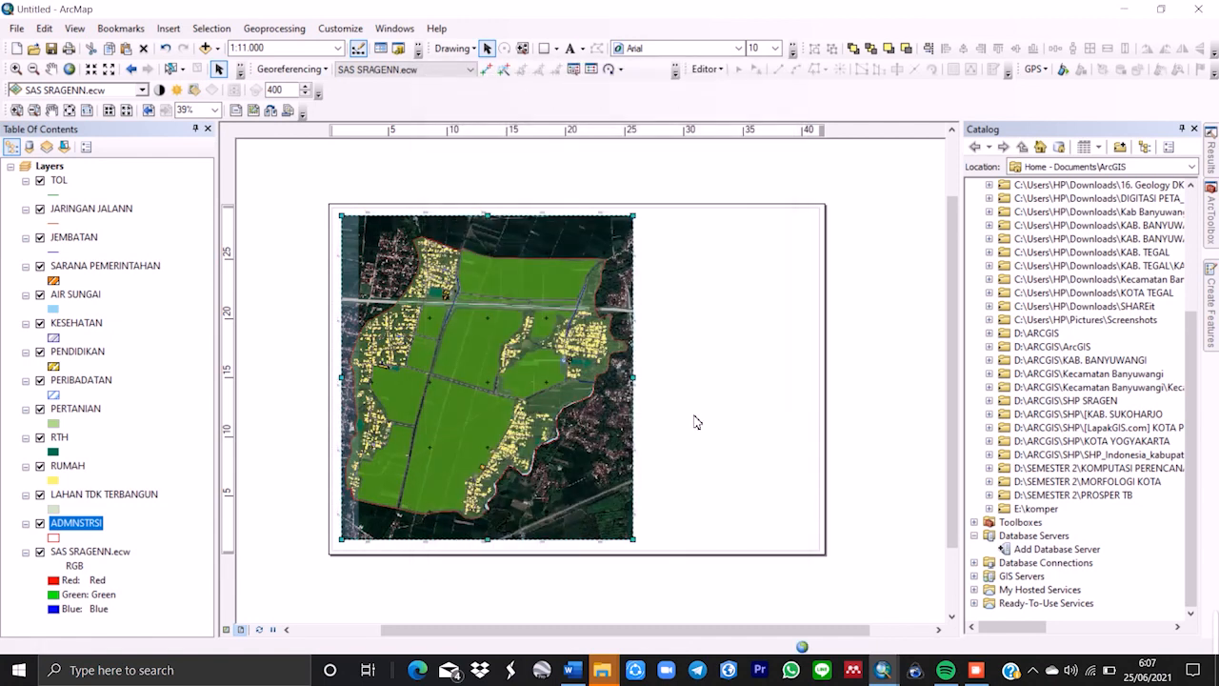
# Examine the coordinate labels along the map frame and review the measured grid's axes, labels, lines, system and interval settings.
pyautogui.scroll(2, 621, 466)
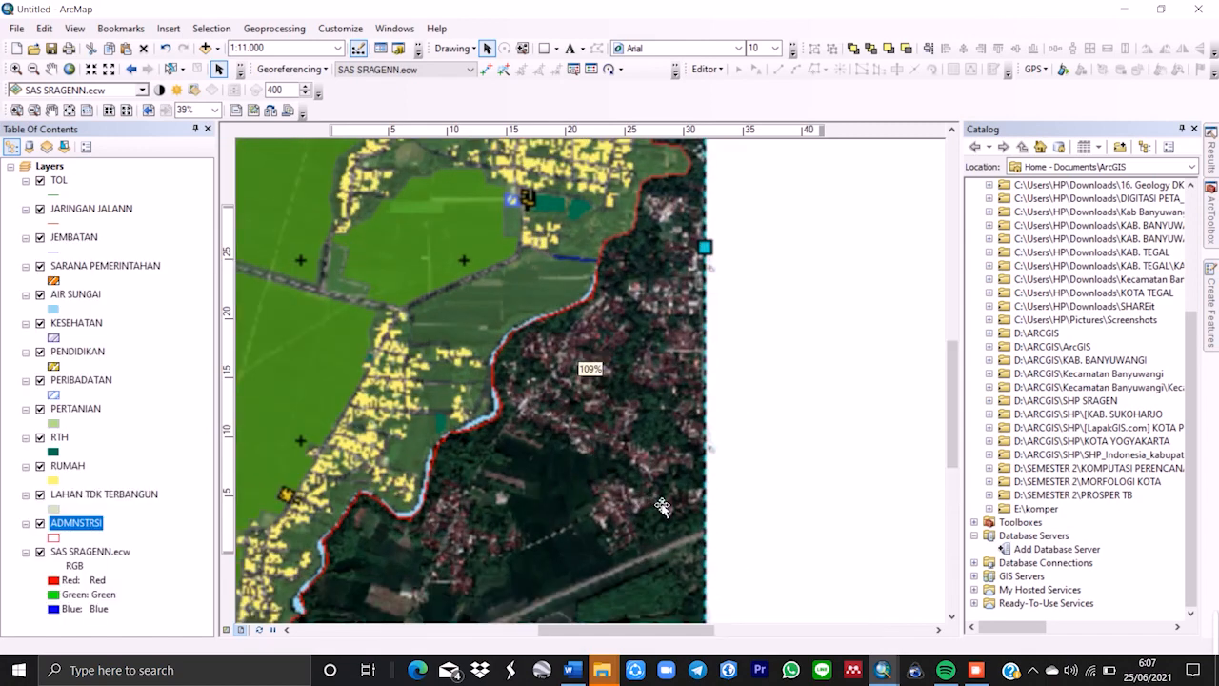
pyautogui.scroll(3, 731, 495)
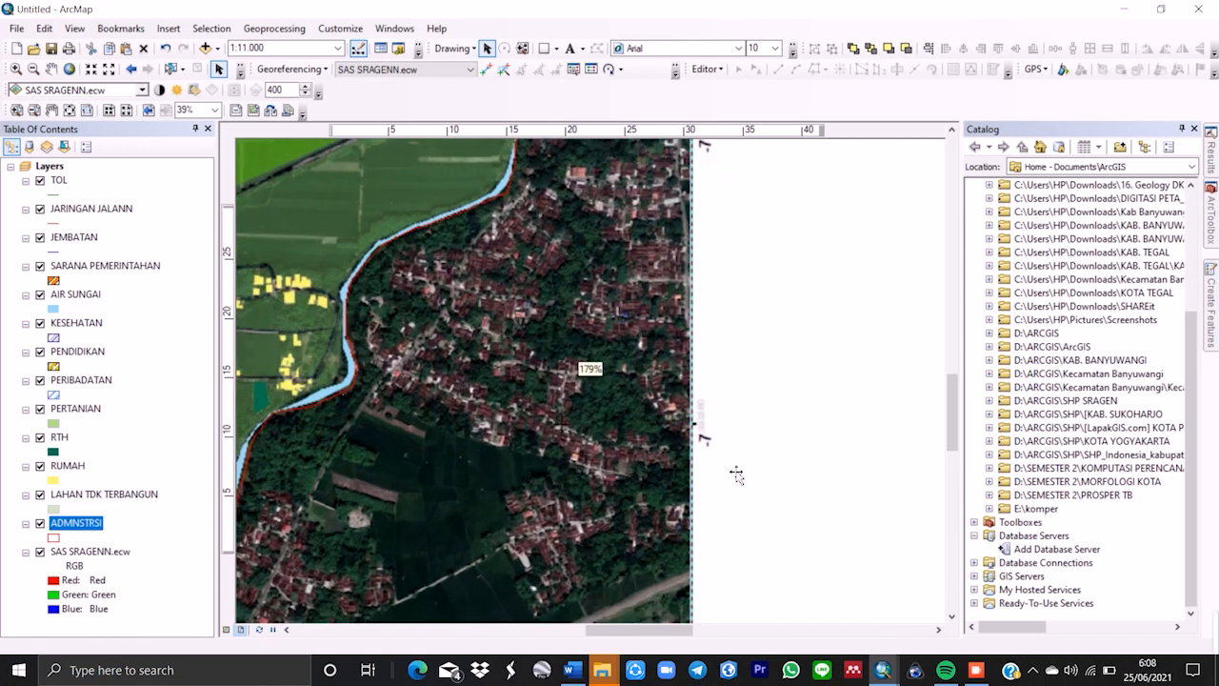
pyautogui.scroll(-2, 724, 472)
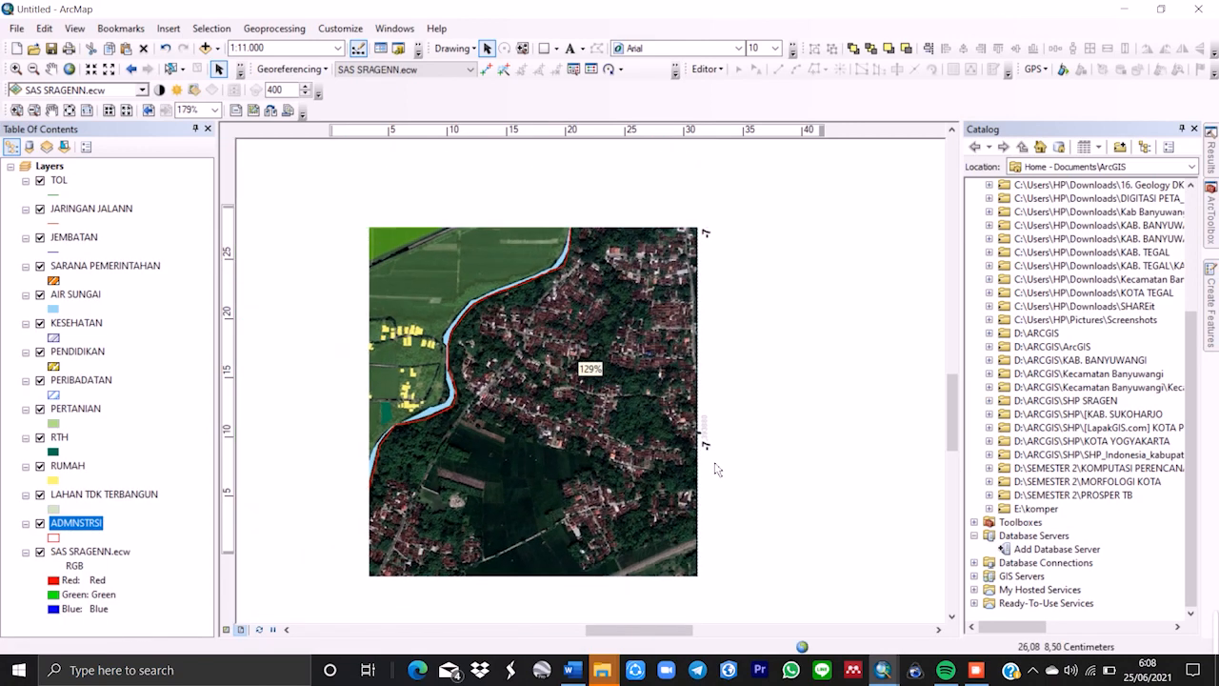
pyautogui.scroll(-3, 624, 495)
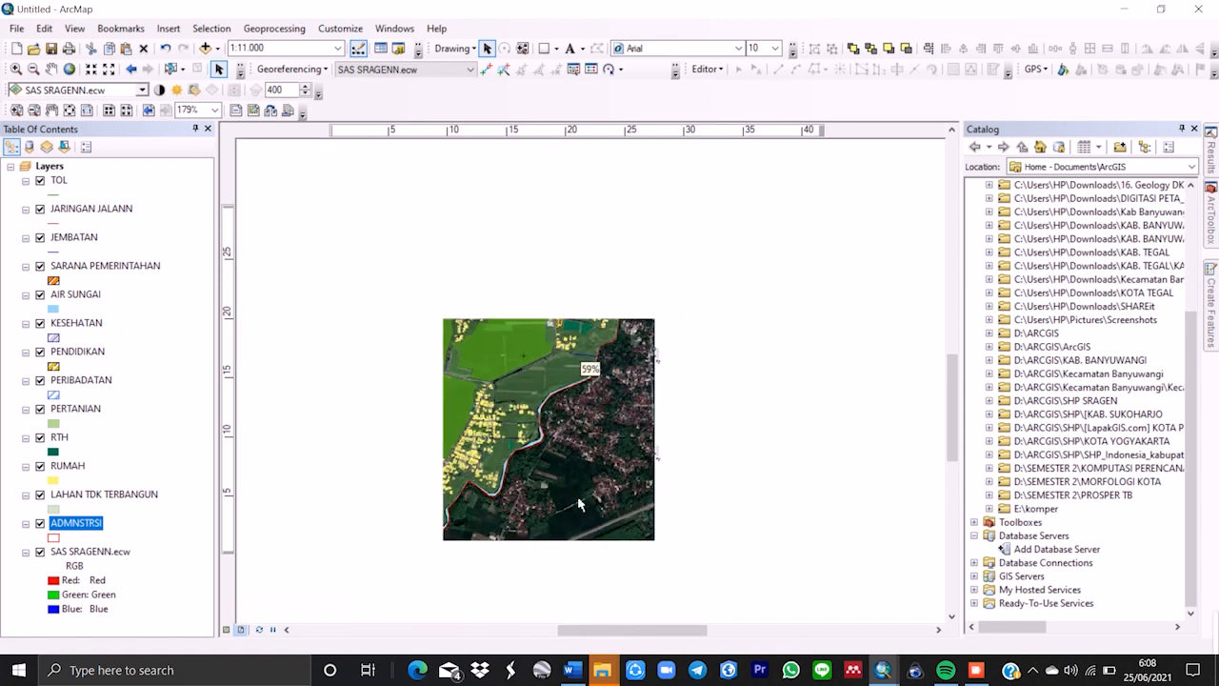
pyautogui.rightClick(575, 194)
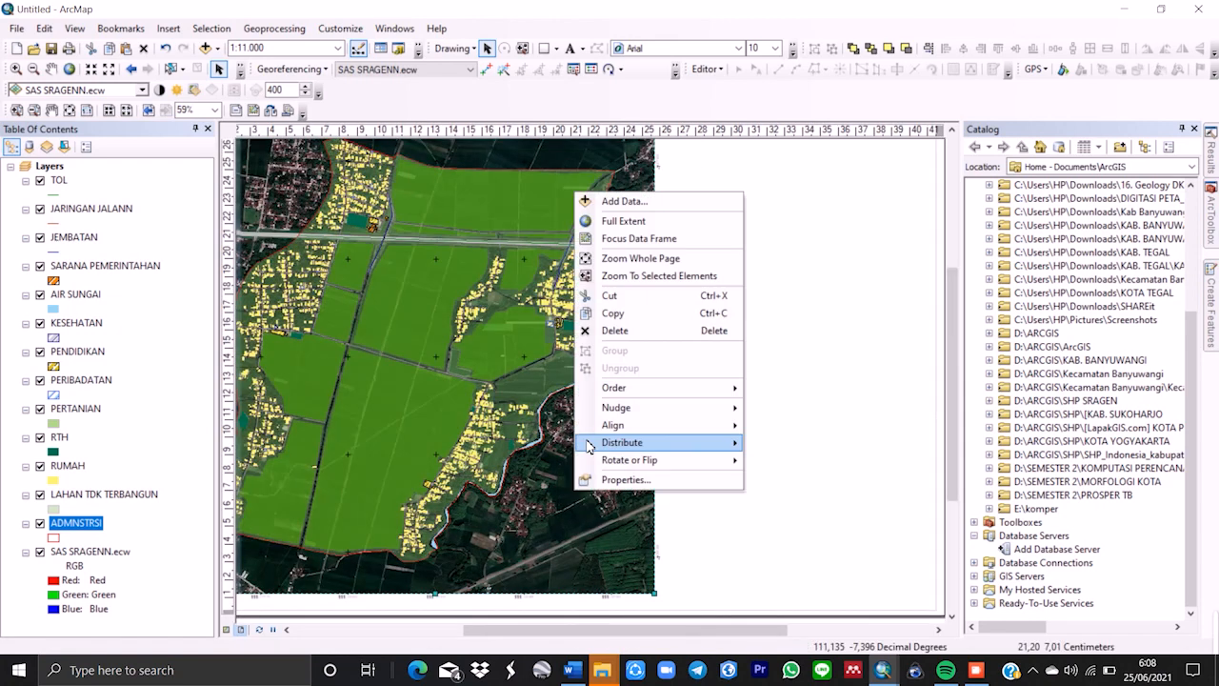
pyautogui.click(620, 479)
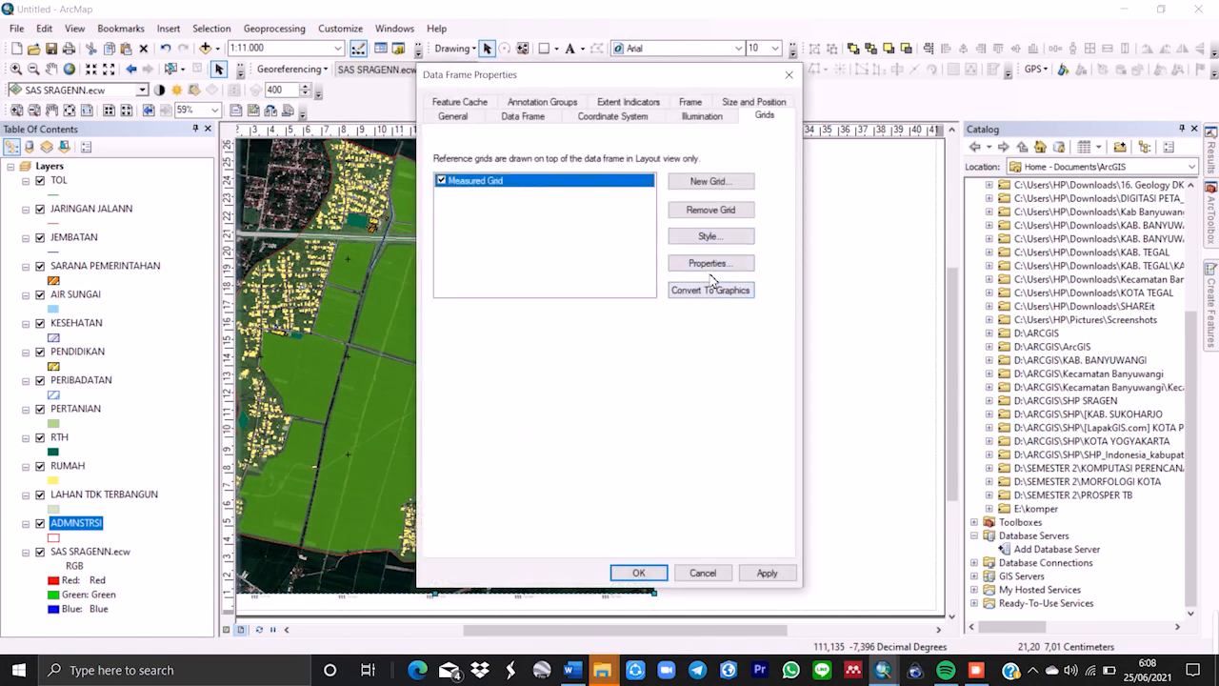
pyautogui.click(715, 264)
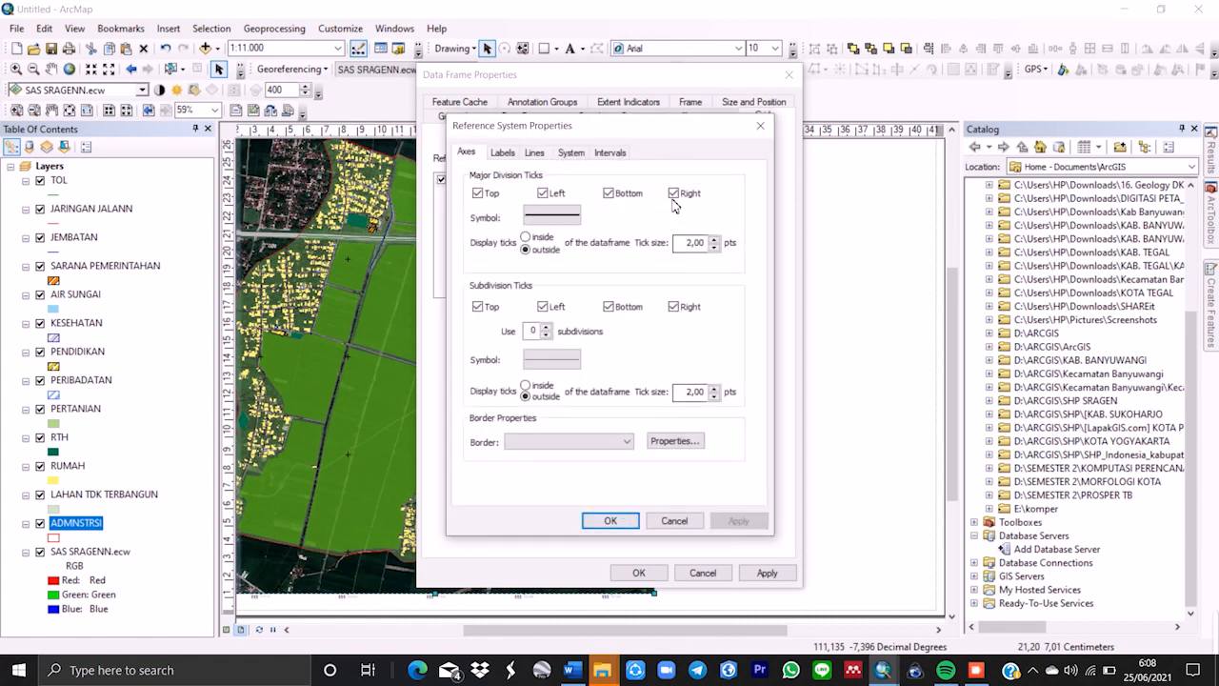
pyautogui.click(503, 154)
pyautogui.click(533, 154)
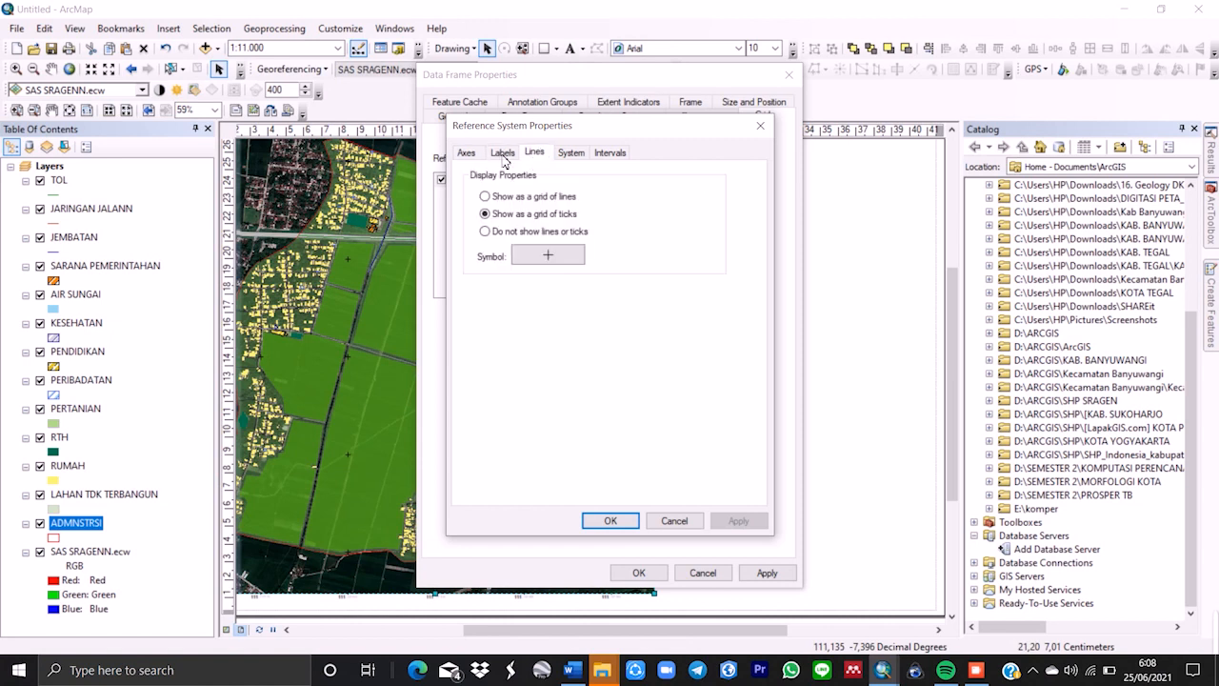
pyautogui.click(503, 155)
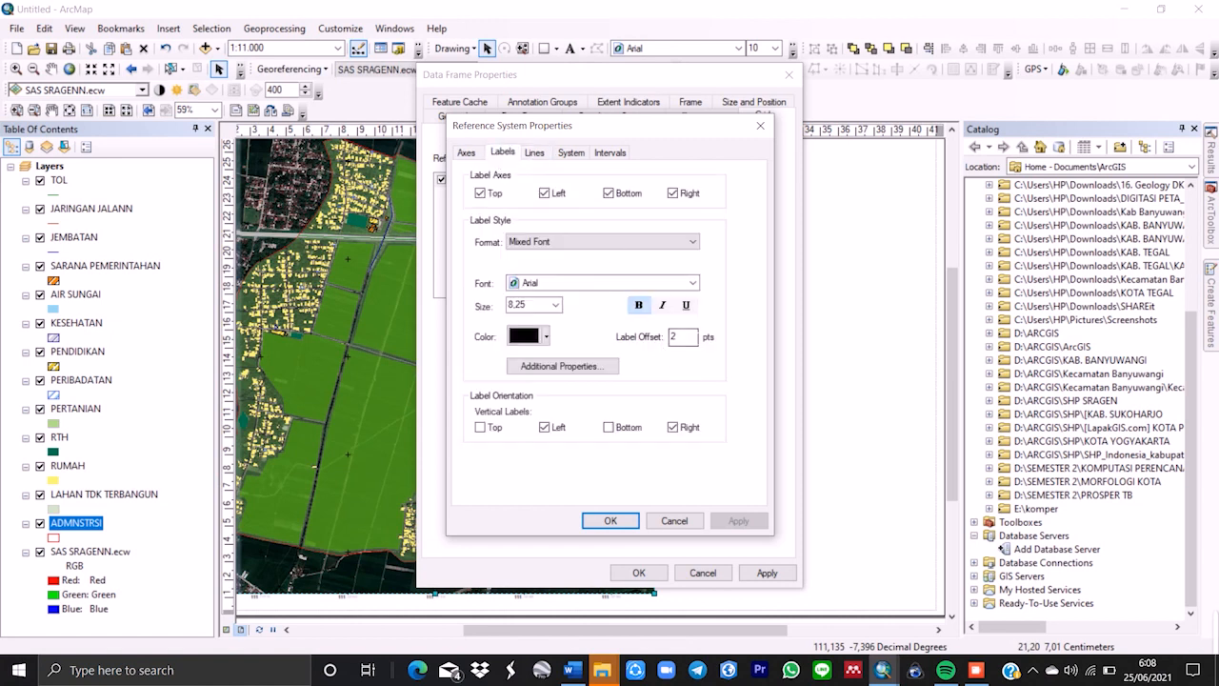
pyautogui.click(534, 153)
pyautogui.click(465, 154)
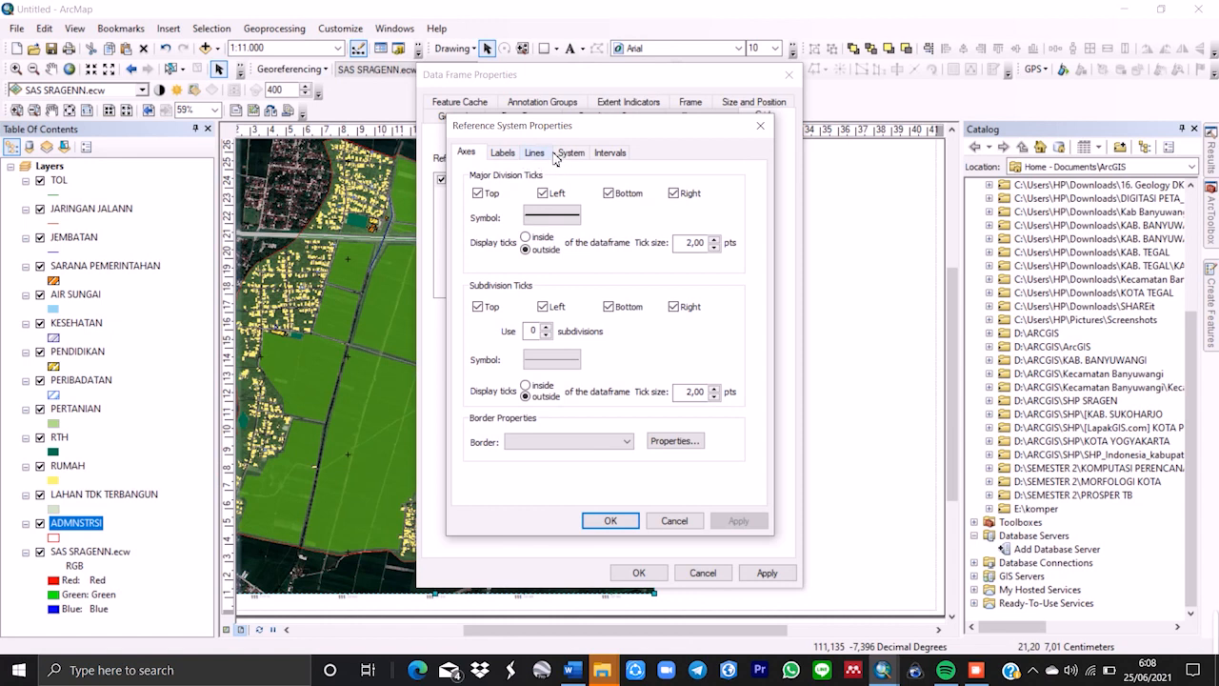
pyautogui.click(553, 155)
pyautogui.click(571, 154)
pyautogui.click(596, 155)
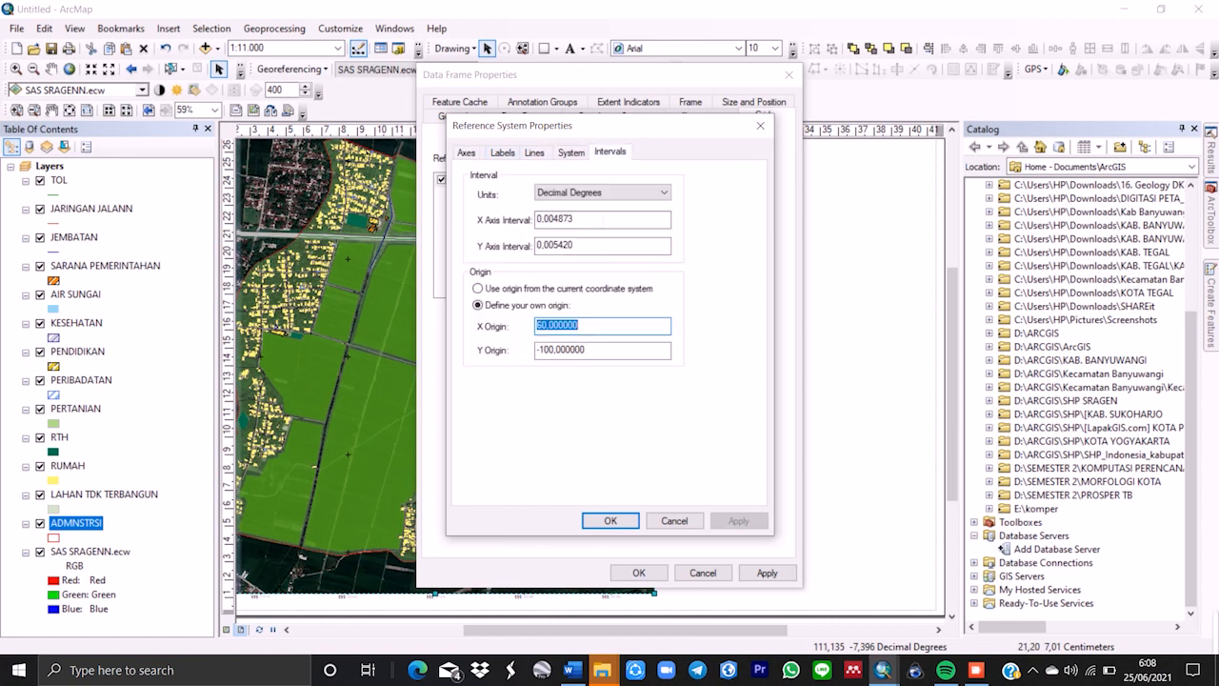
pyautogui.click(760, 125)
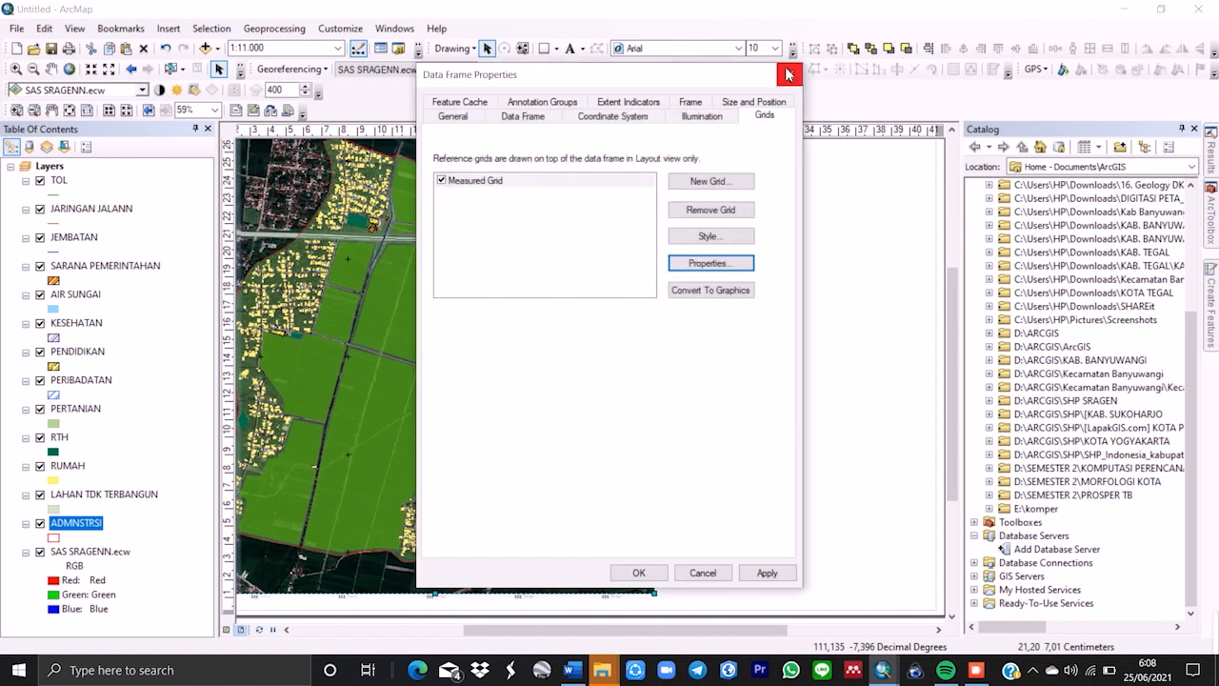
pyautogui.click(787, 74)
# Hide the Catalog window and place a vertical layout guide at 27 cm, just beyond the map frame's right edge.
pyautogui.scroll(-3, 715, 400)
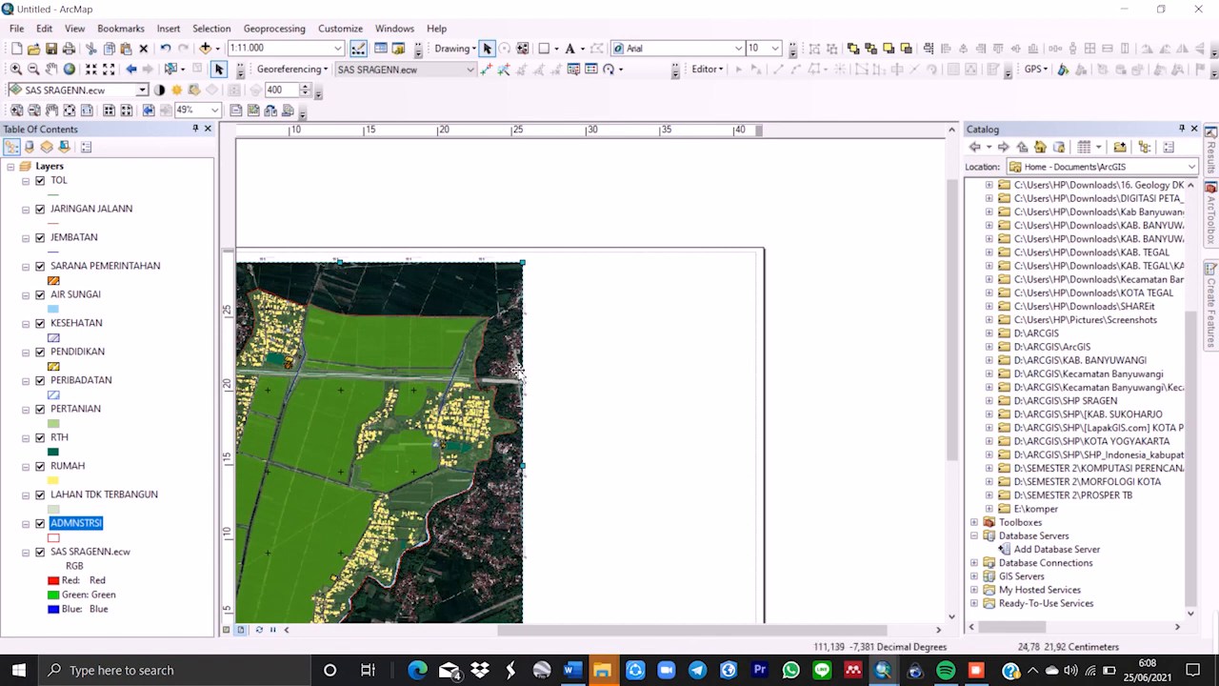
pyautogui.scroll(-1, 555, 427)
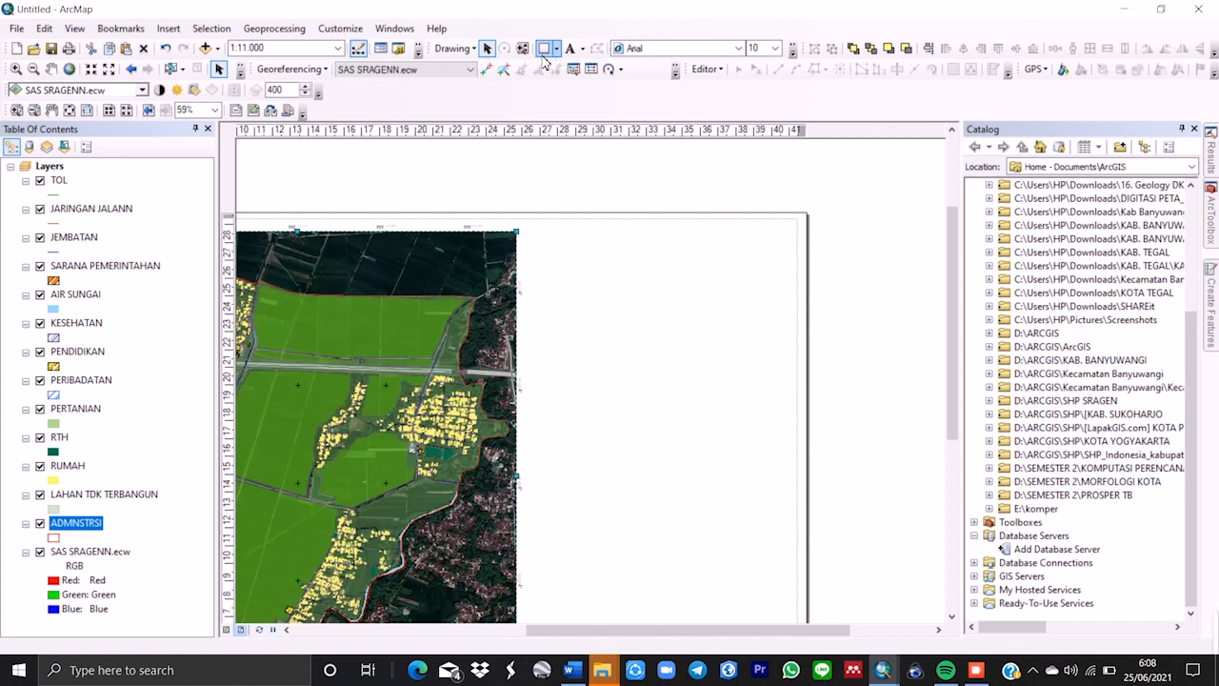
pyautogui.click(545, 50)
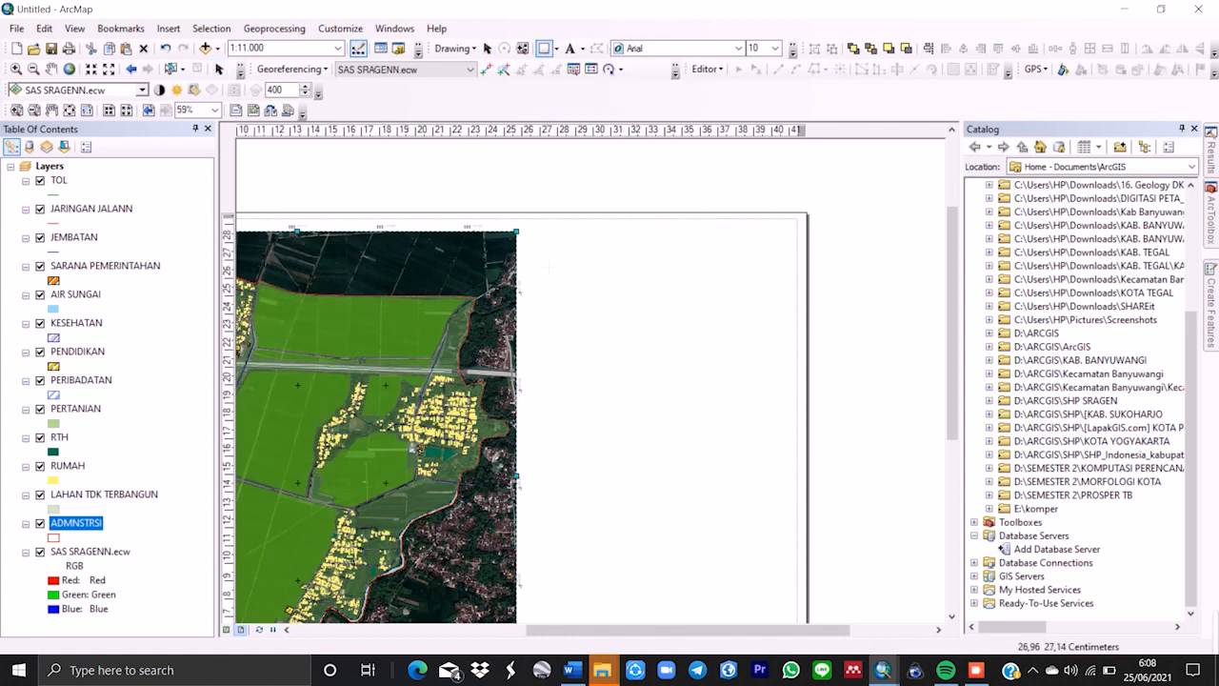
pyautogui.click(1181, 128)
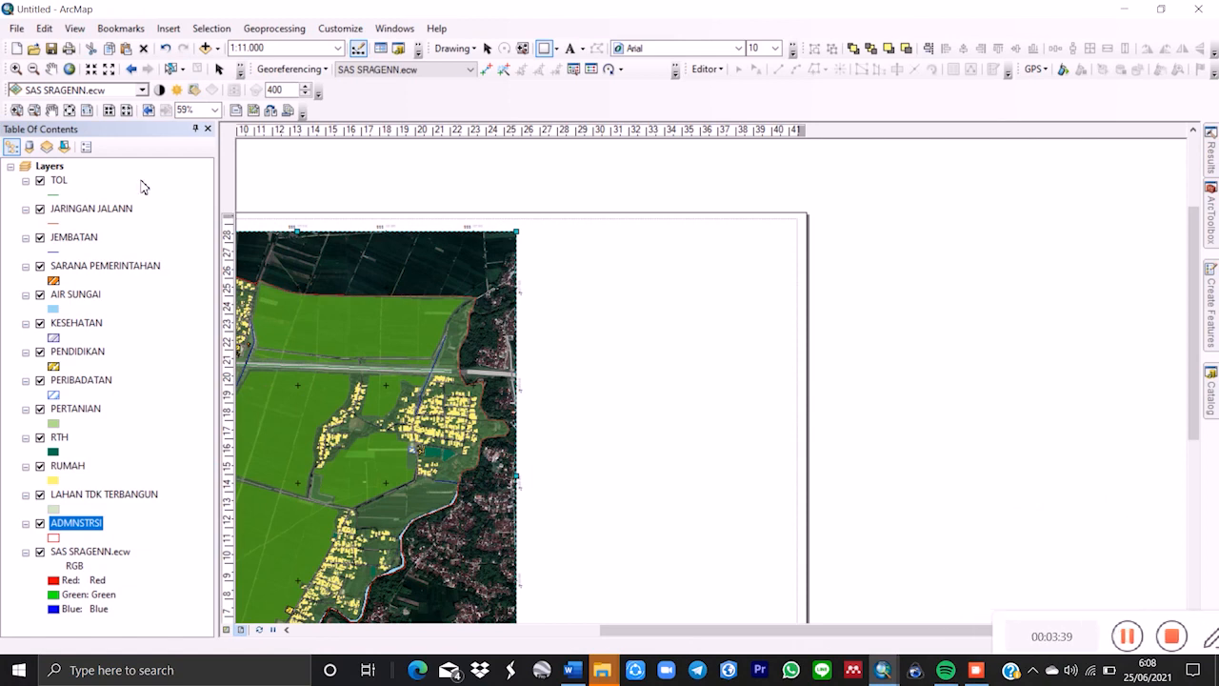
pyautogui.scroll(1, 259, 256)
pyautogui.scroll(2, 259, 256)
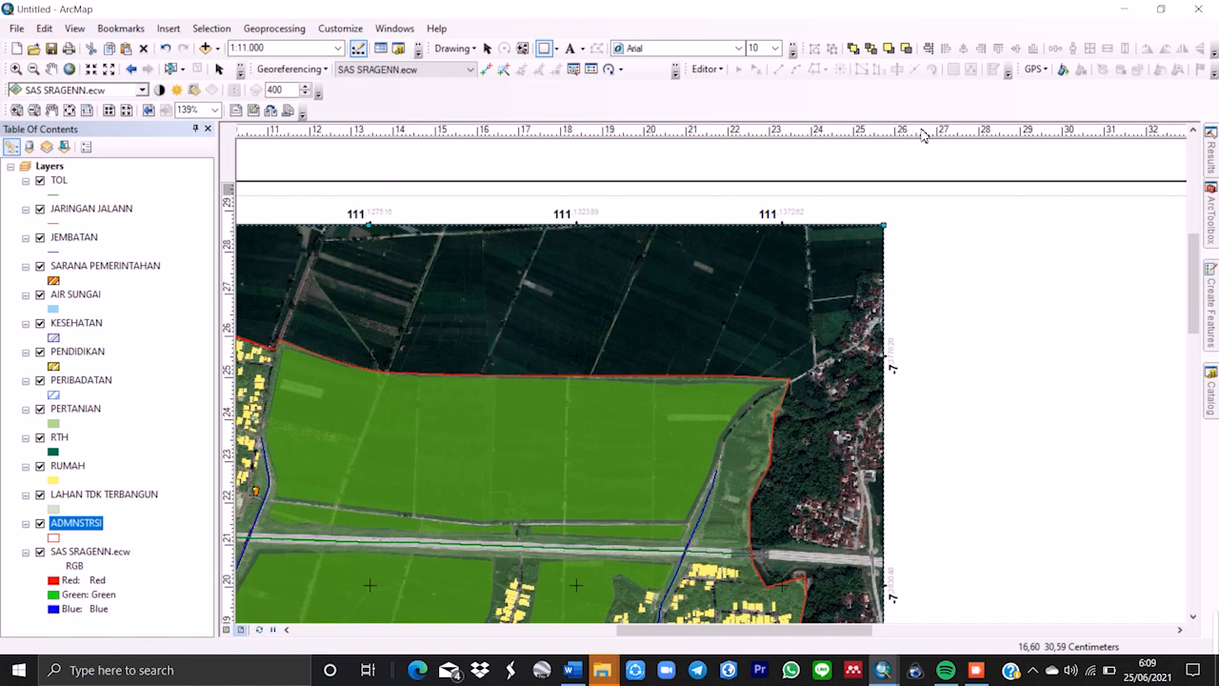
pyautogui.click(937, 132)
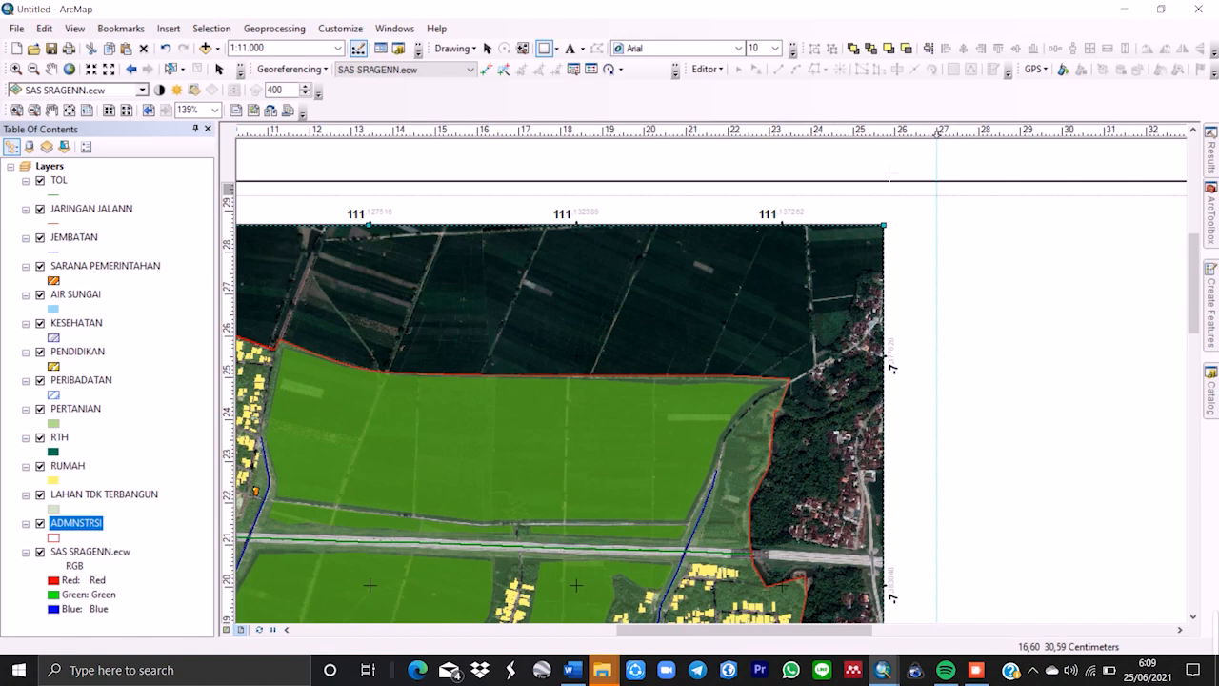
pyautogui.click(882, 133)
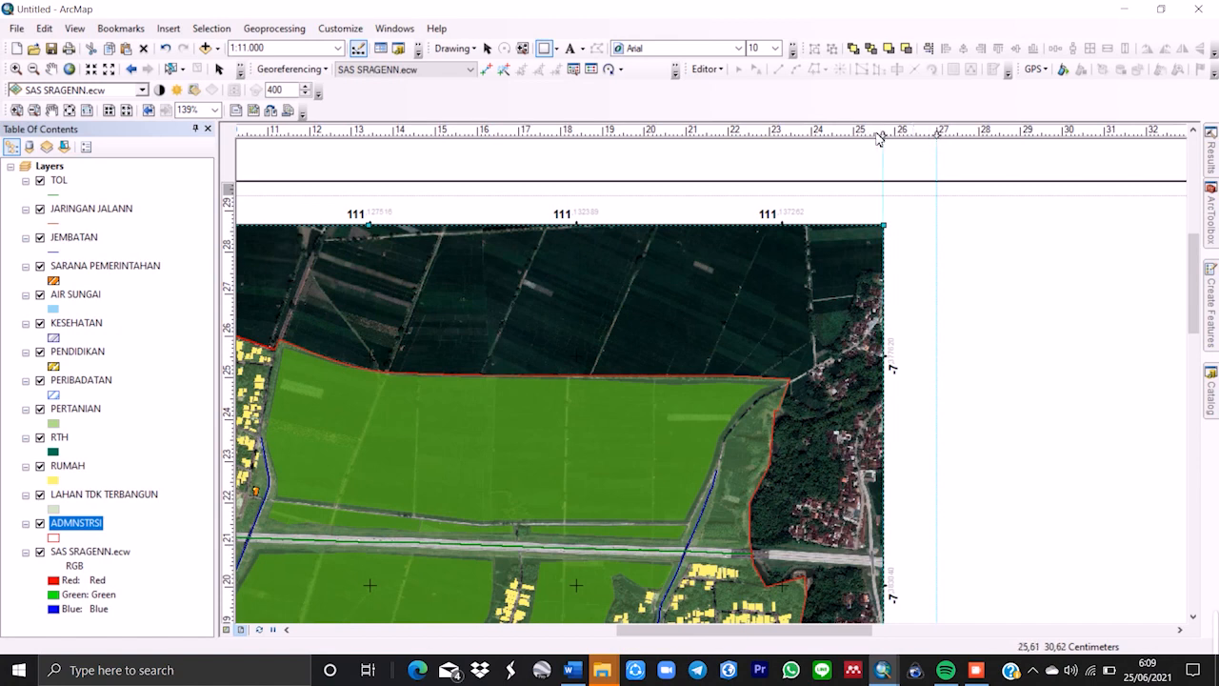
pyautogui.rightClick(883, 133)
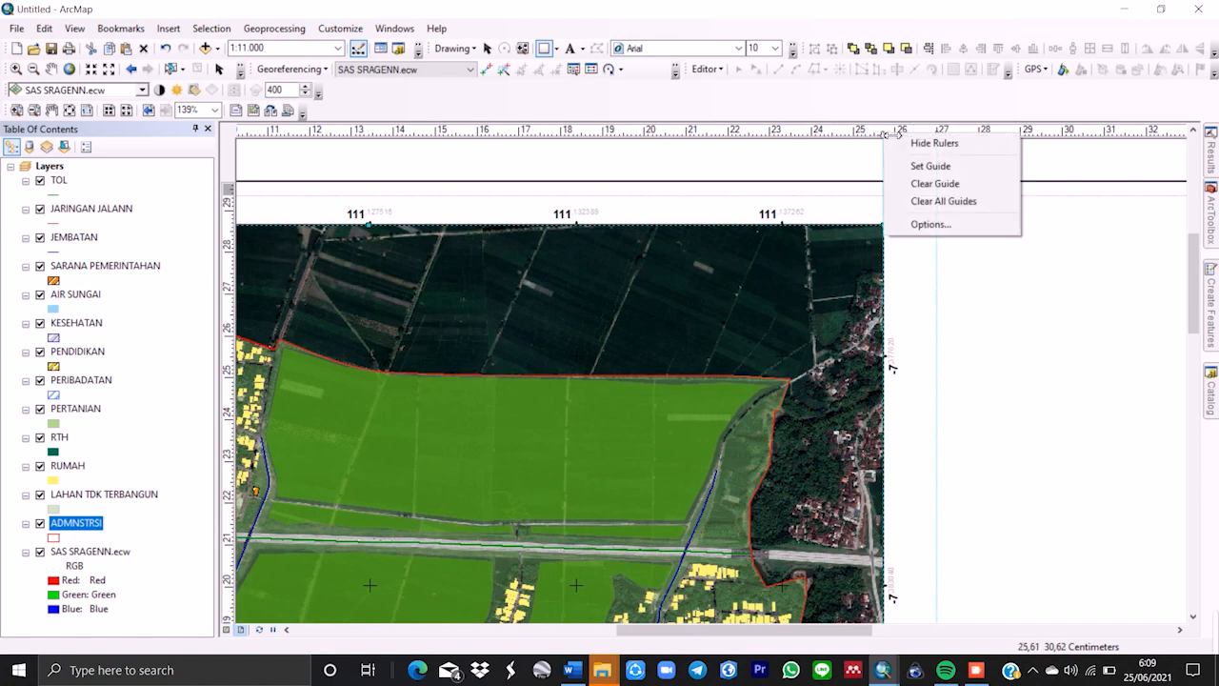
pyautogui.click(912, 183)
# Place a horizontal layout guide at about 28 cm, aligned with the map frame's upper edge.
pyautogui.scroll(-1, 634, 232)
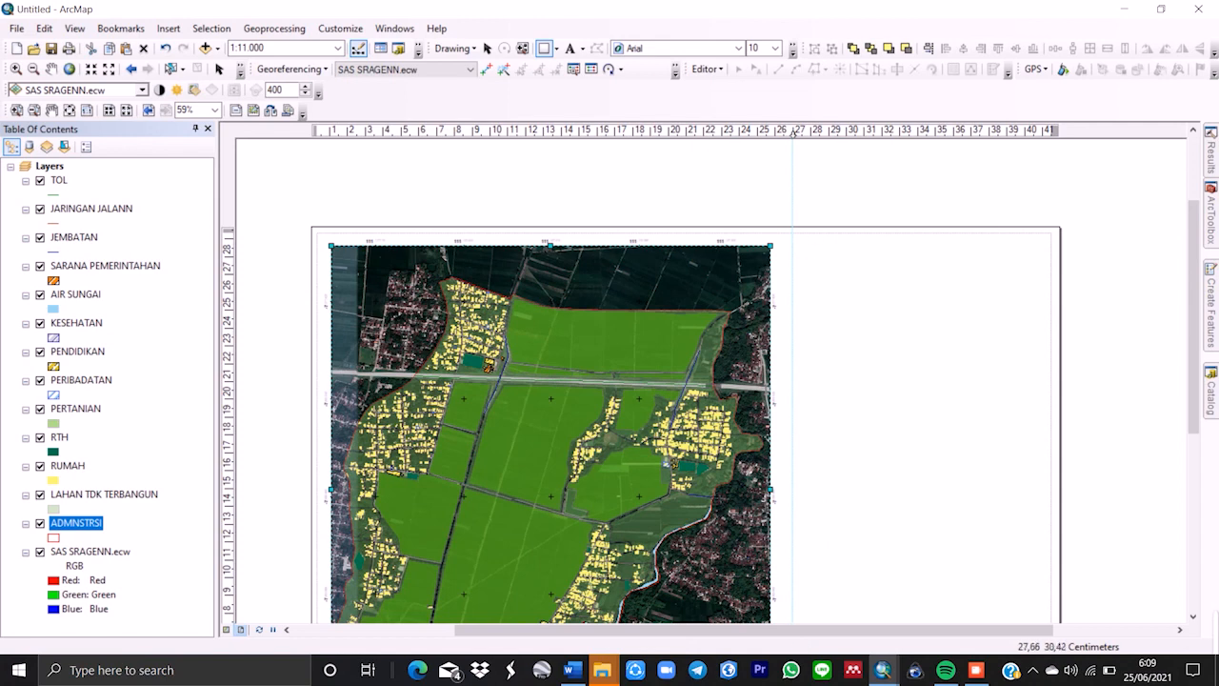
pyautogui.click(229, 248)
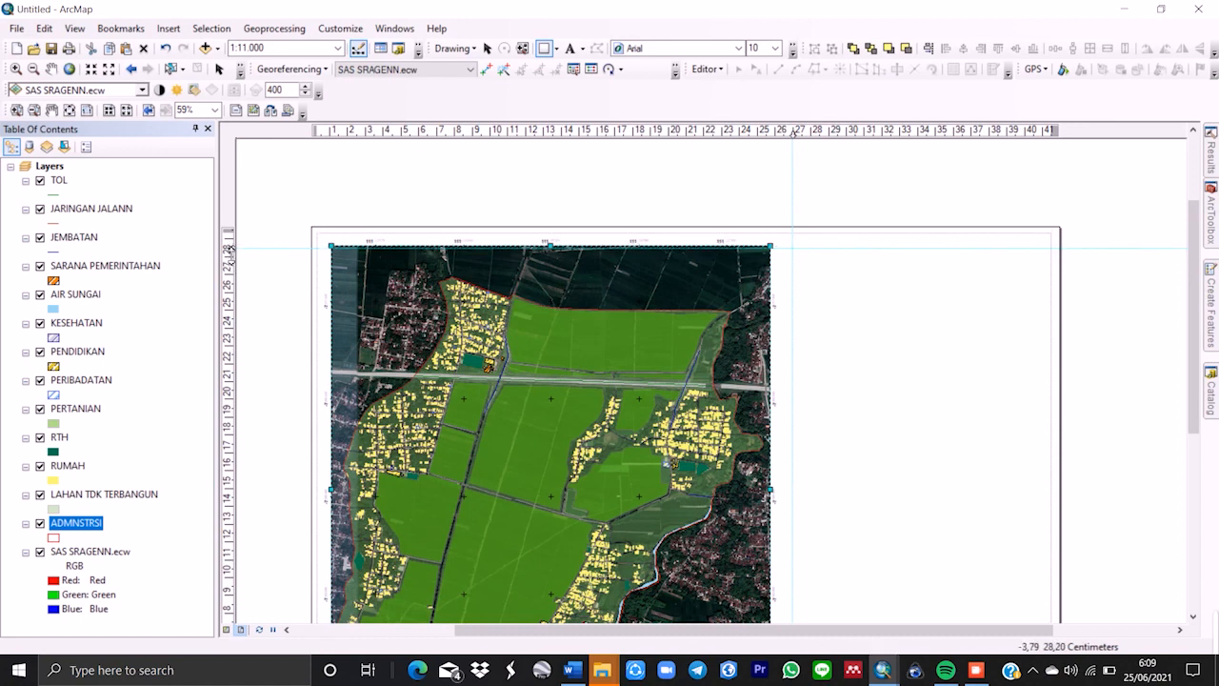
pyautogui.moveTo(233, 256); pyautogui.dragTo(230, 249)
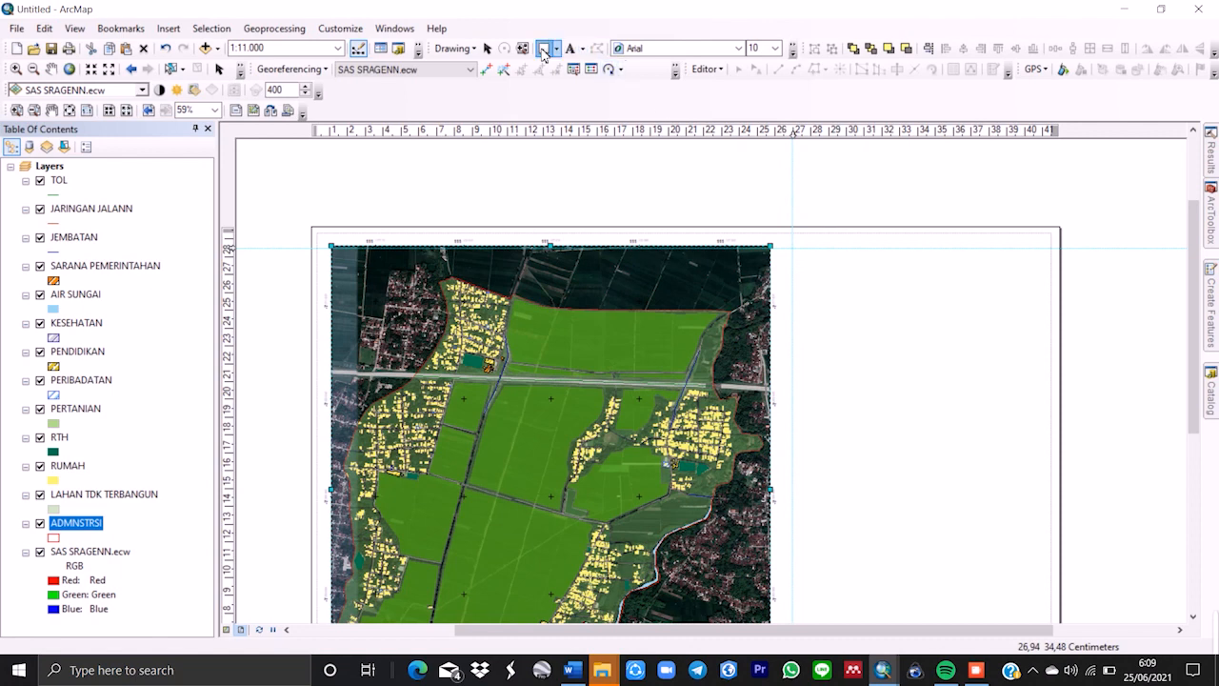
# Add the text UNIVERSITAS JEMBER inside the uppermost rectangle beside the map frame.
pyautogui.scroll(-3, 1007, 345)
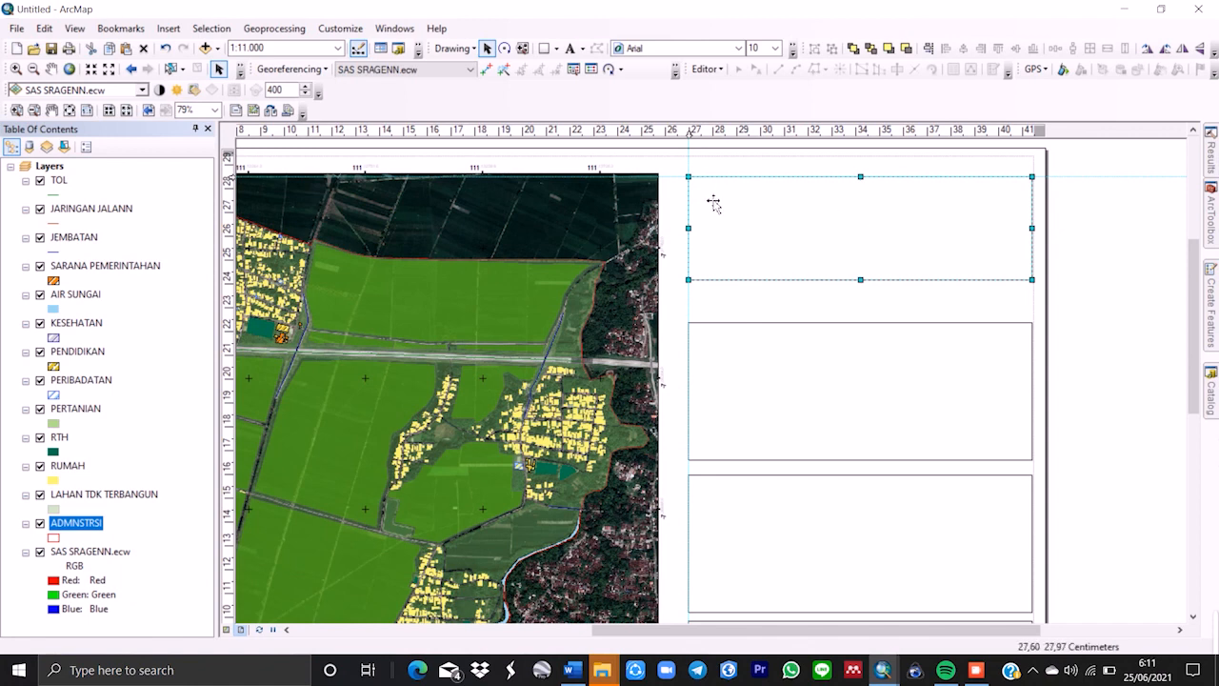
pyautogui.click(569, 48)
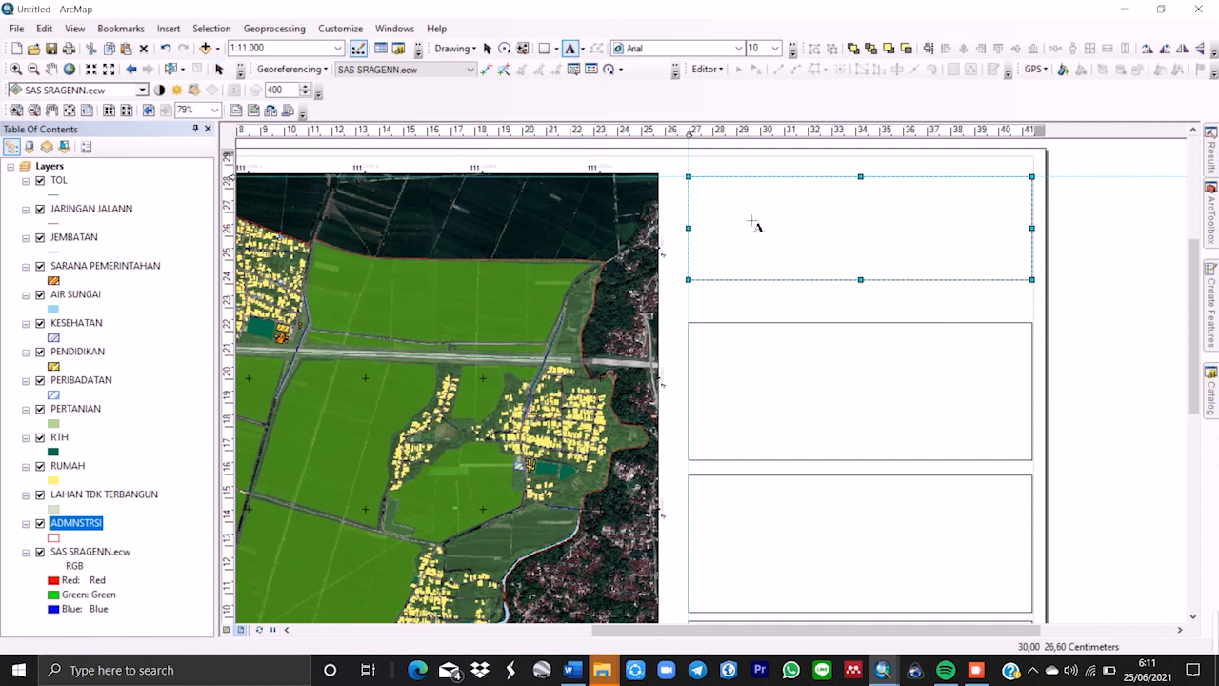
pyautogui.click(724, 202)
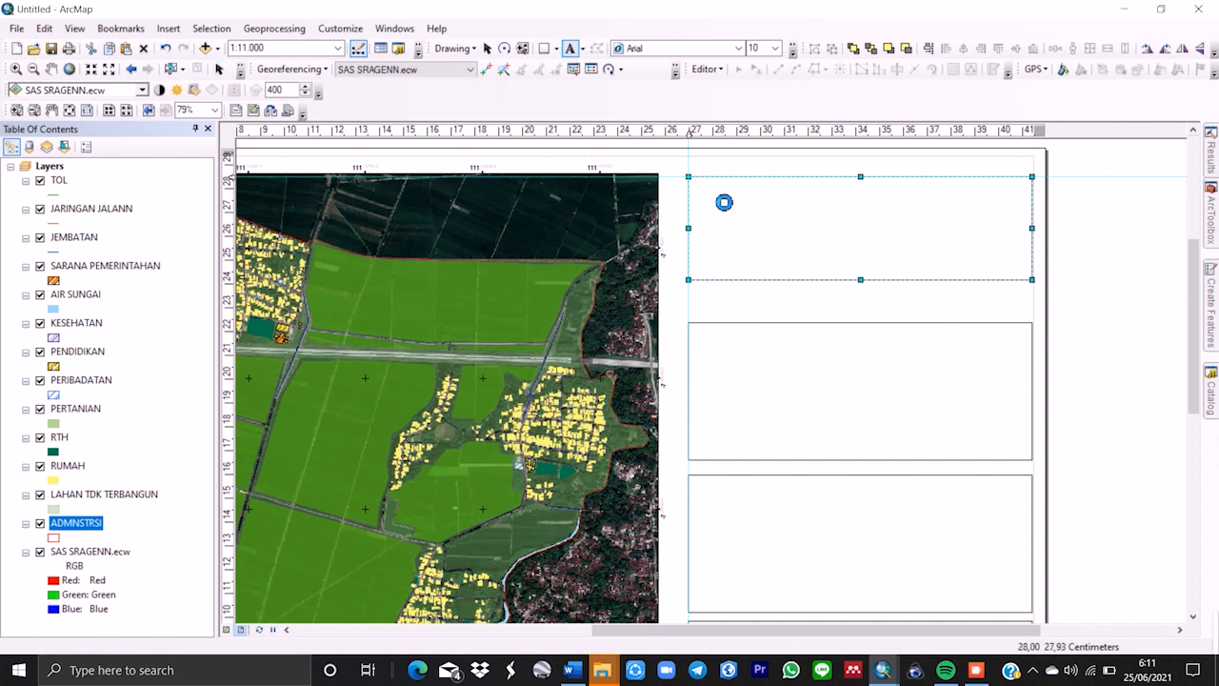
pyautogui.click(788, 226)
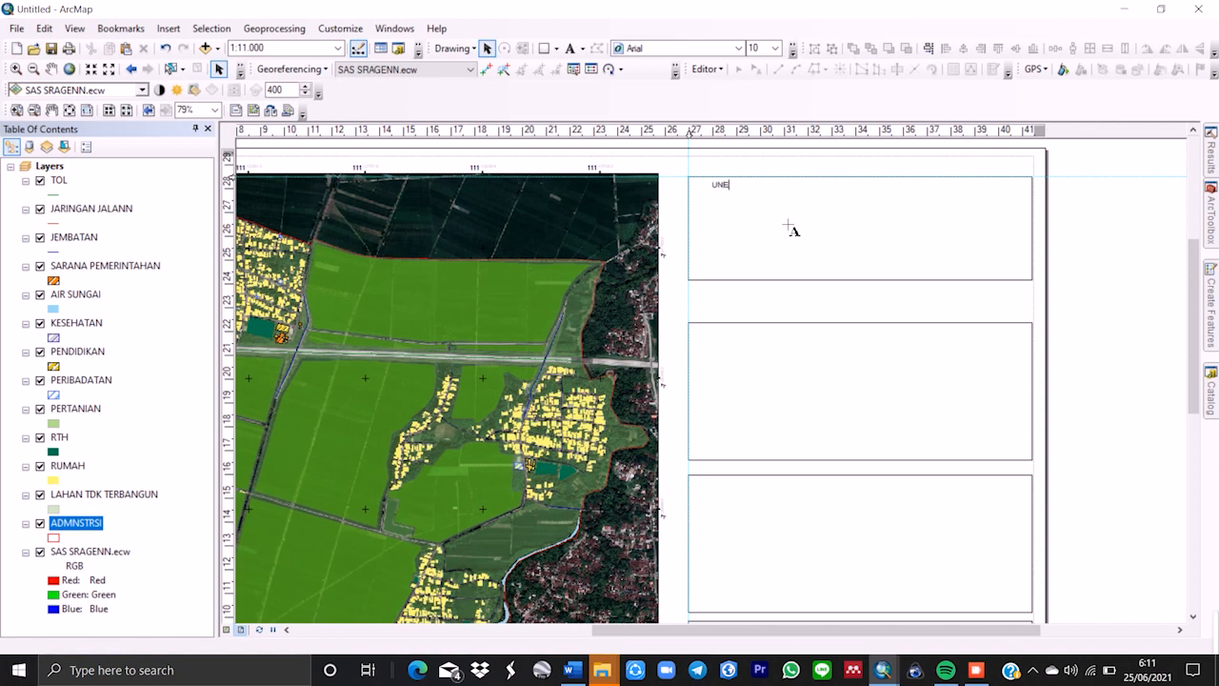
pyautogui.write('UNIVERSITAS JEMBER')
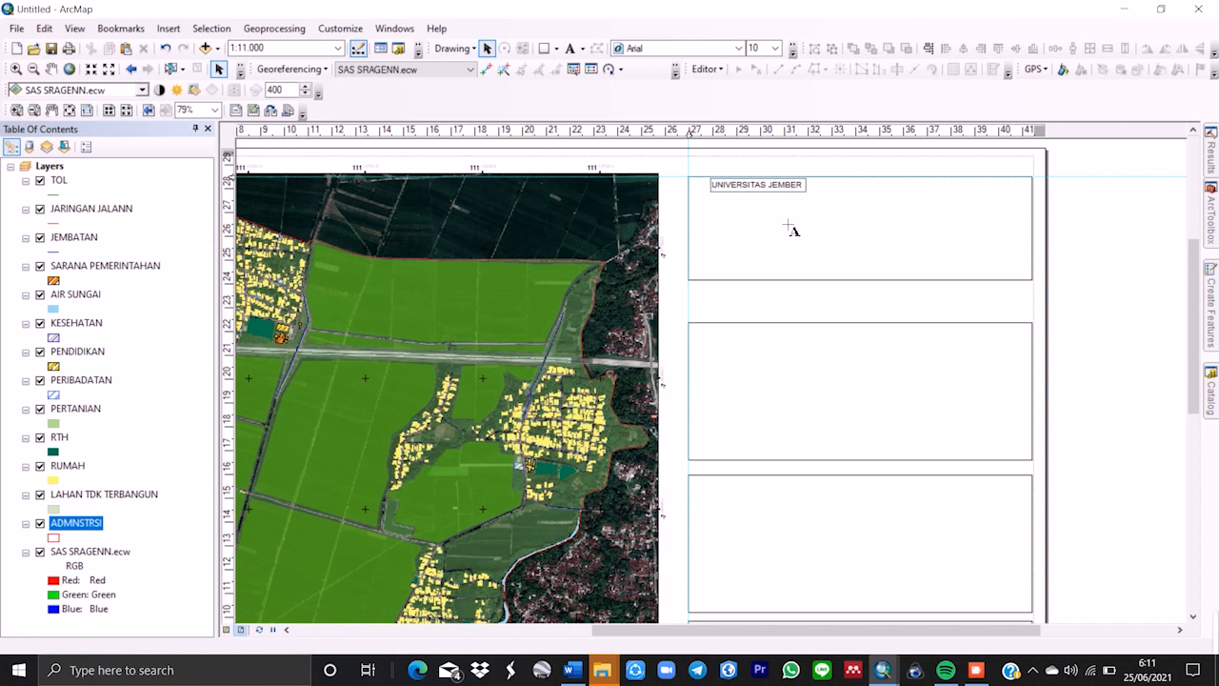
# Insert PERENCANAAN WILAYAH DAN KOTA in front of UNIVERSITAS JEMBER in the same text element.
pyautogui.write('PERENCN')
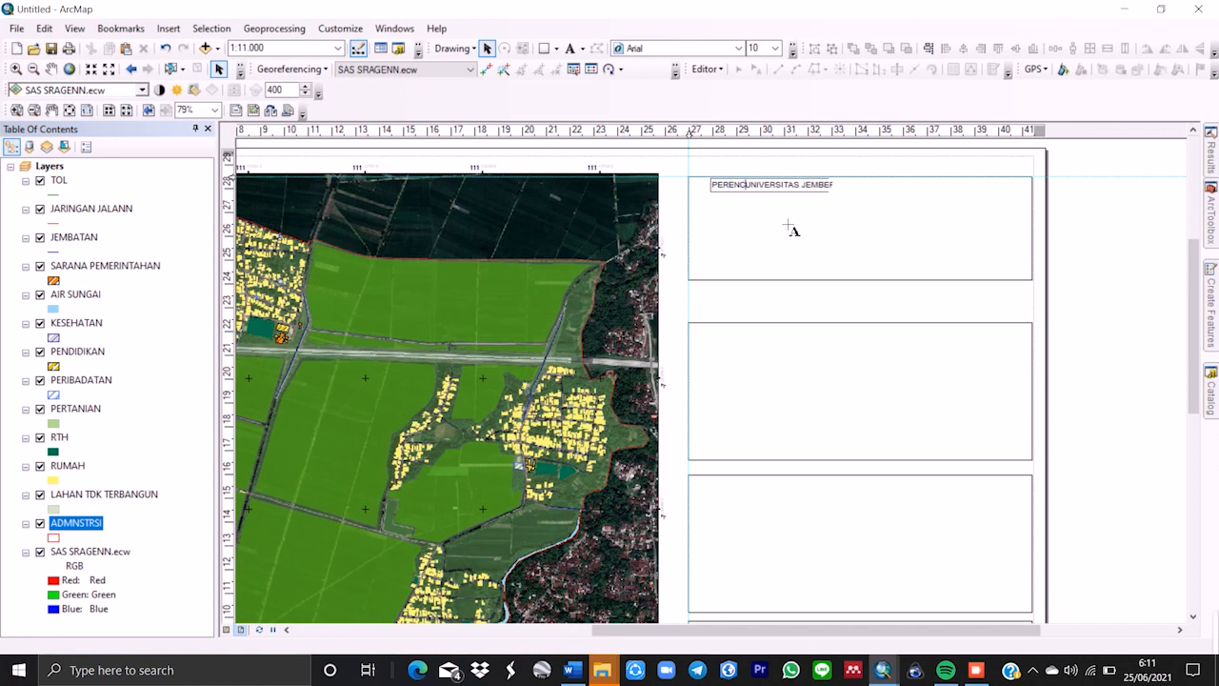
pyautogui.press('BackSpace')
pyautogui.write('ANAAN WILYAH')
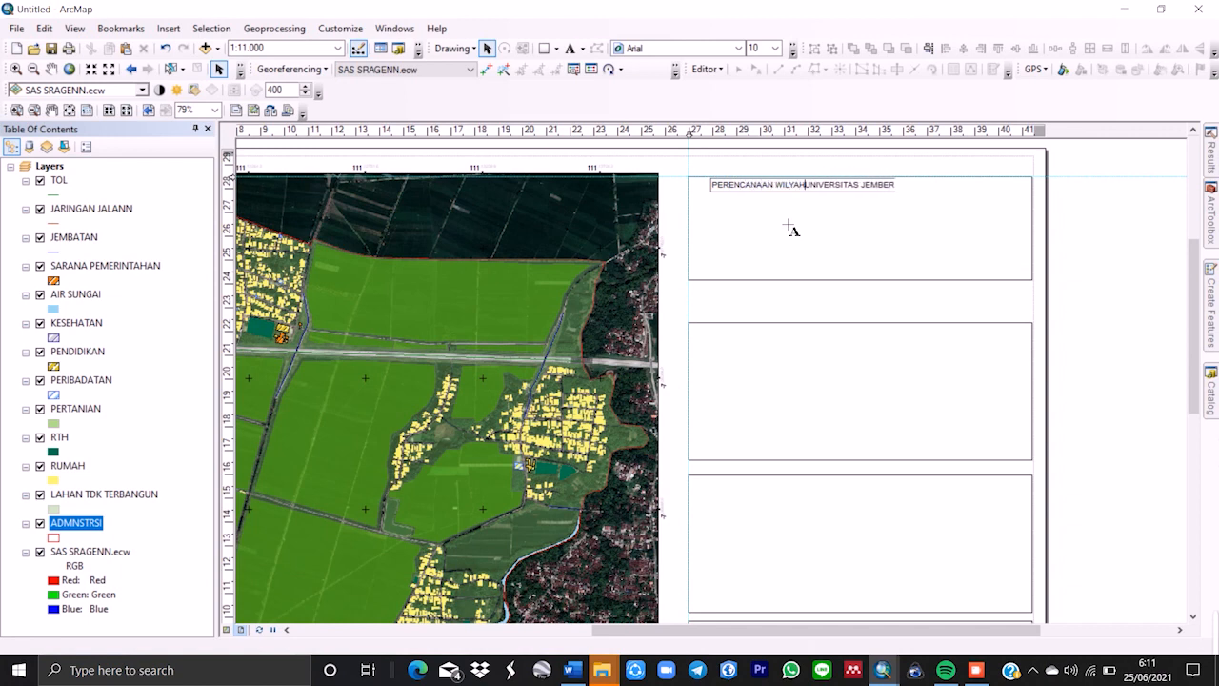
pyautogui.press('BackSpace')
pyautogui.press('BackSpace')
pyautogui.press('BackSpace')
pyautogui.write('AYAH DAN KOTA')
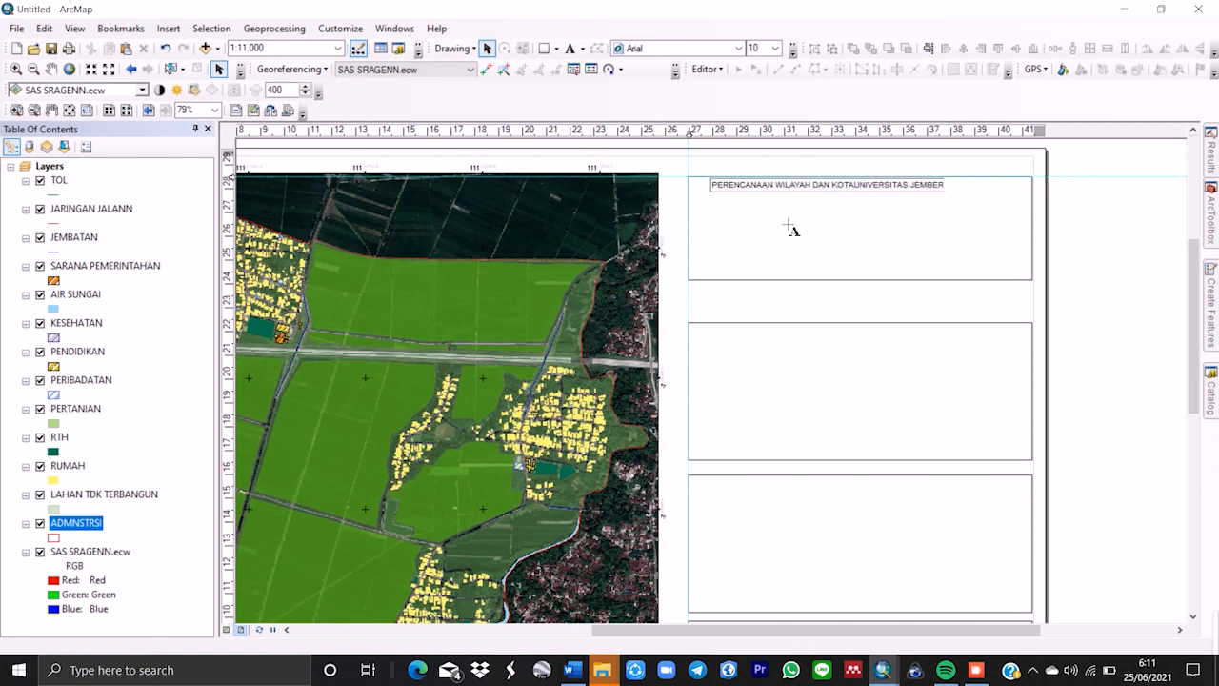
pyautogui.click(781, 225)
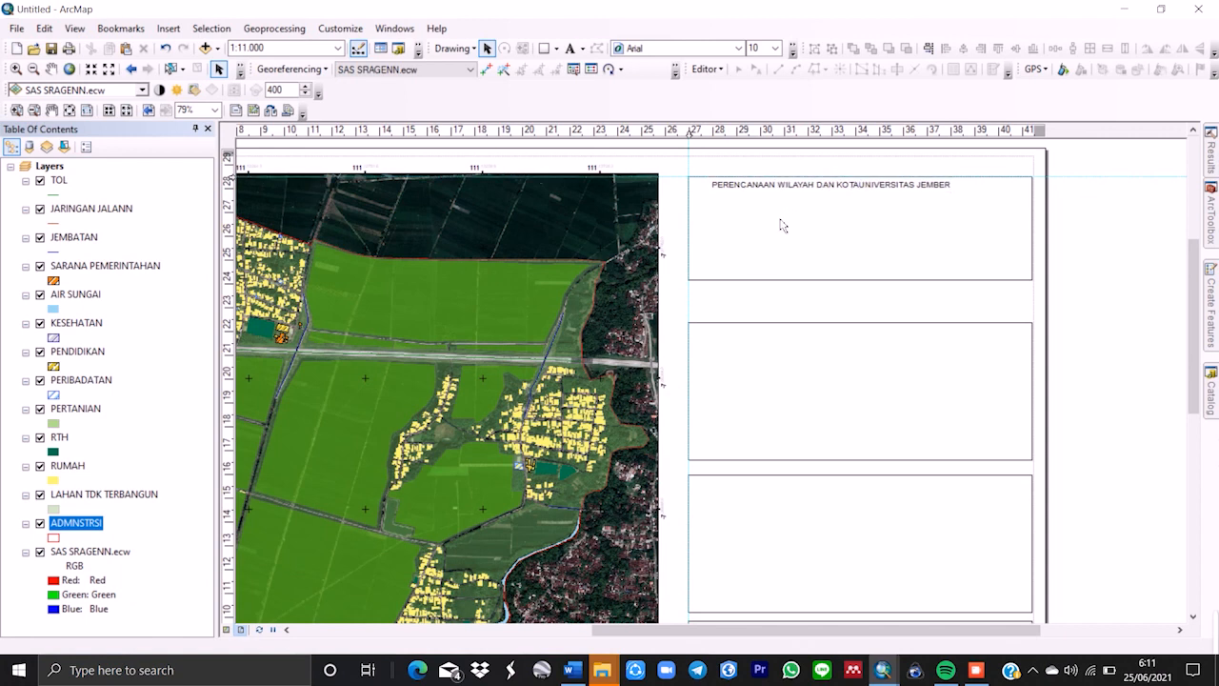
# Arrange the heading text on three centred lines: PERENCANAAN WILAYAH DAN KOTA, FAKULTAS TEKNIK and UNIVERSITAS JEMBER.
pyautogui.click(749, 197)
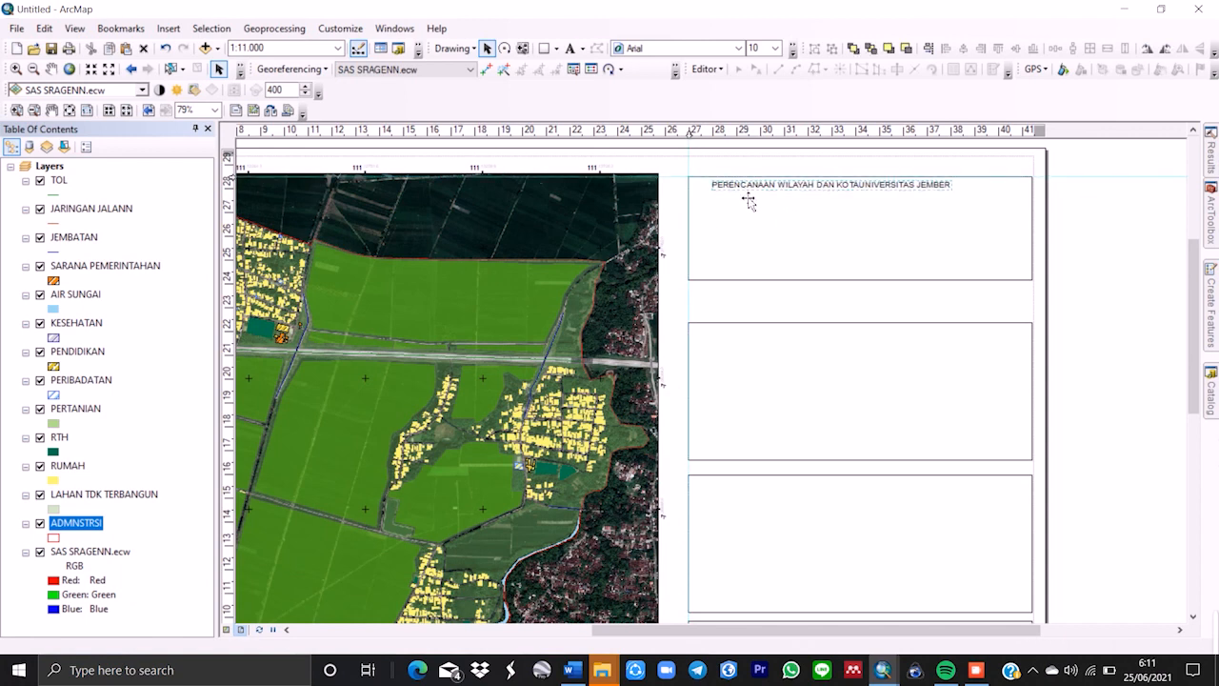
pyautogui.doubleClick(748, 198)
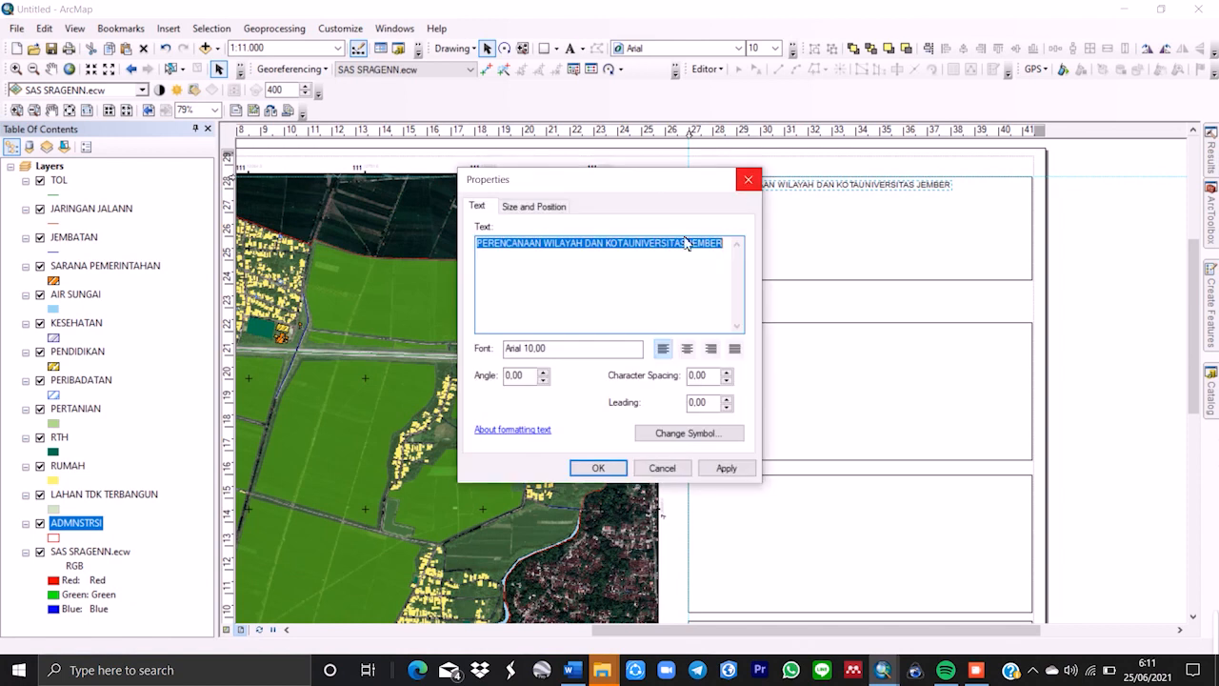
pyautogui.click(625, 243)
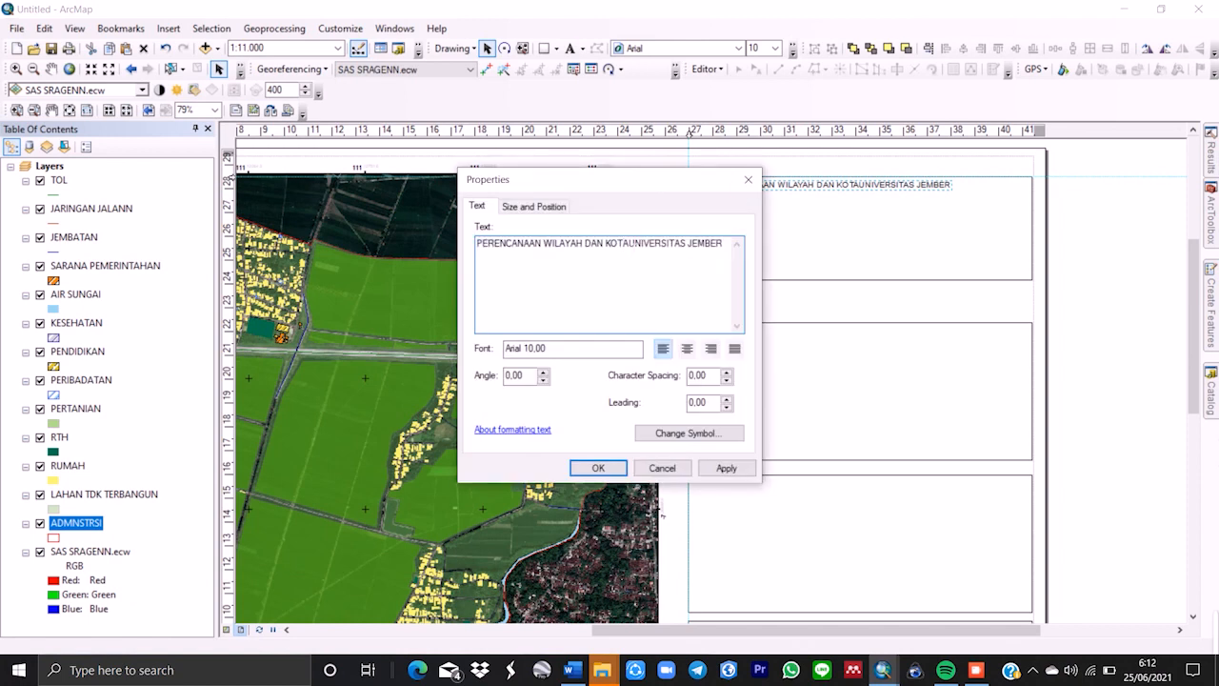
pyautogui.press('Return')
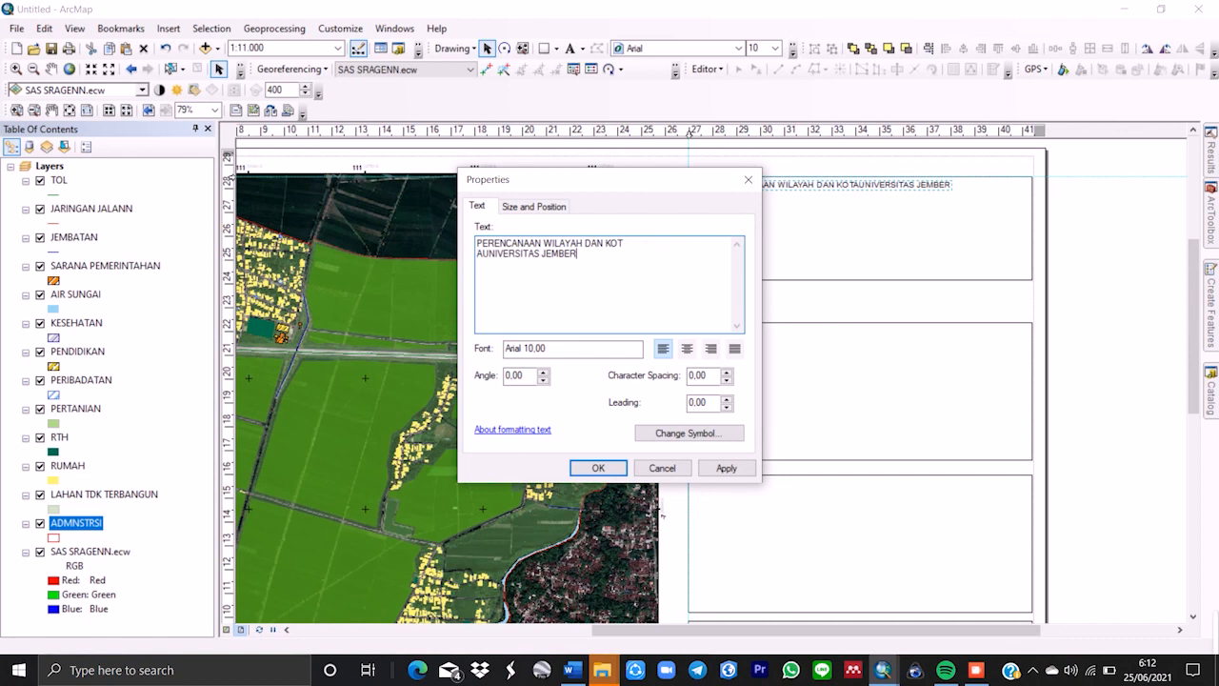
pyautogui.press('BackSpace')
pyautogui.press('BackSpace')
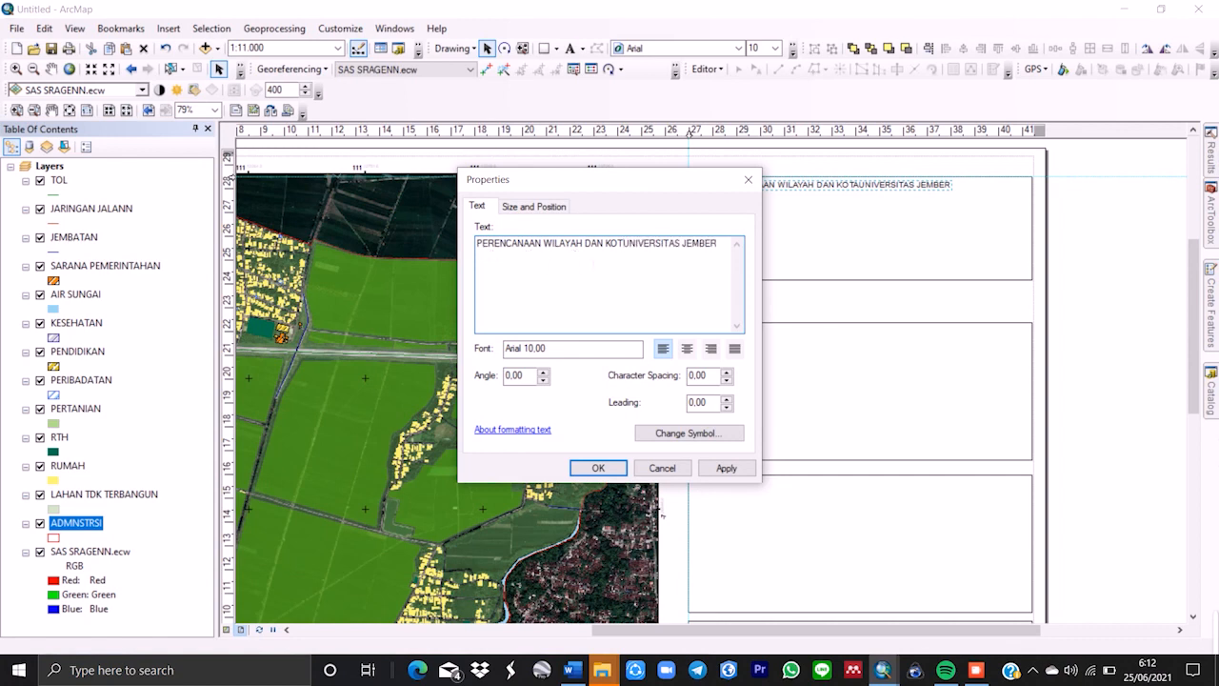
pyautogui.write('A')
pyautogui.press('Return')
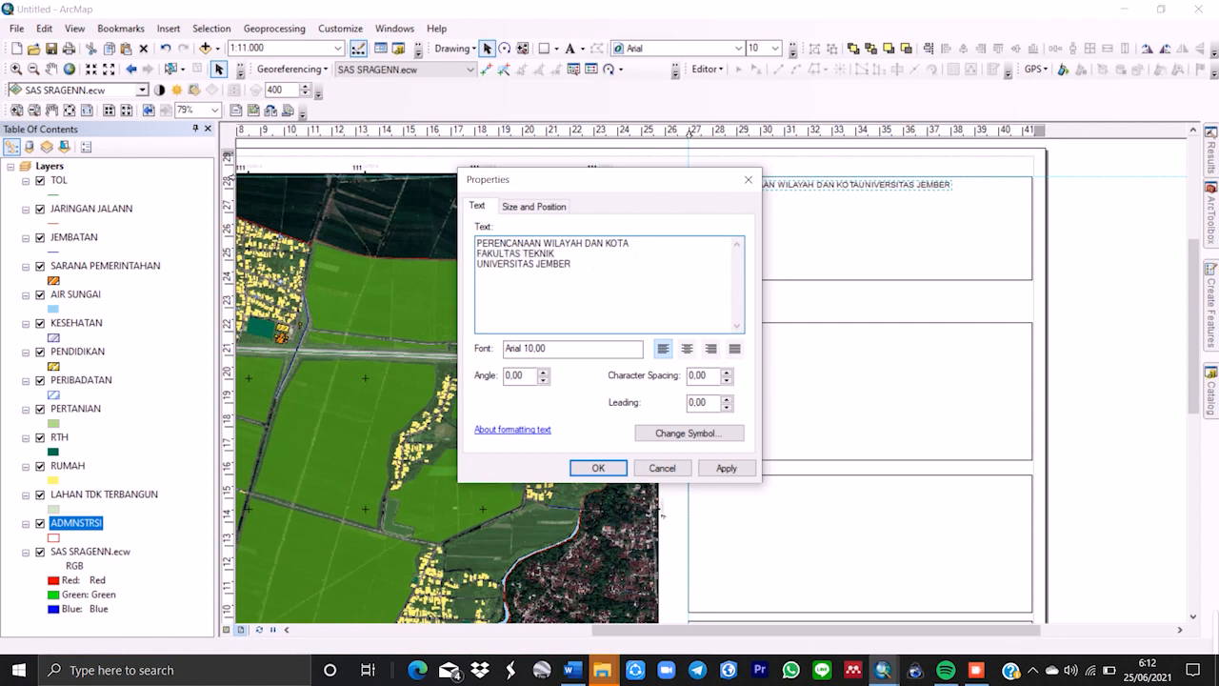
pyautogui.click(686, 349)
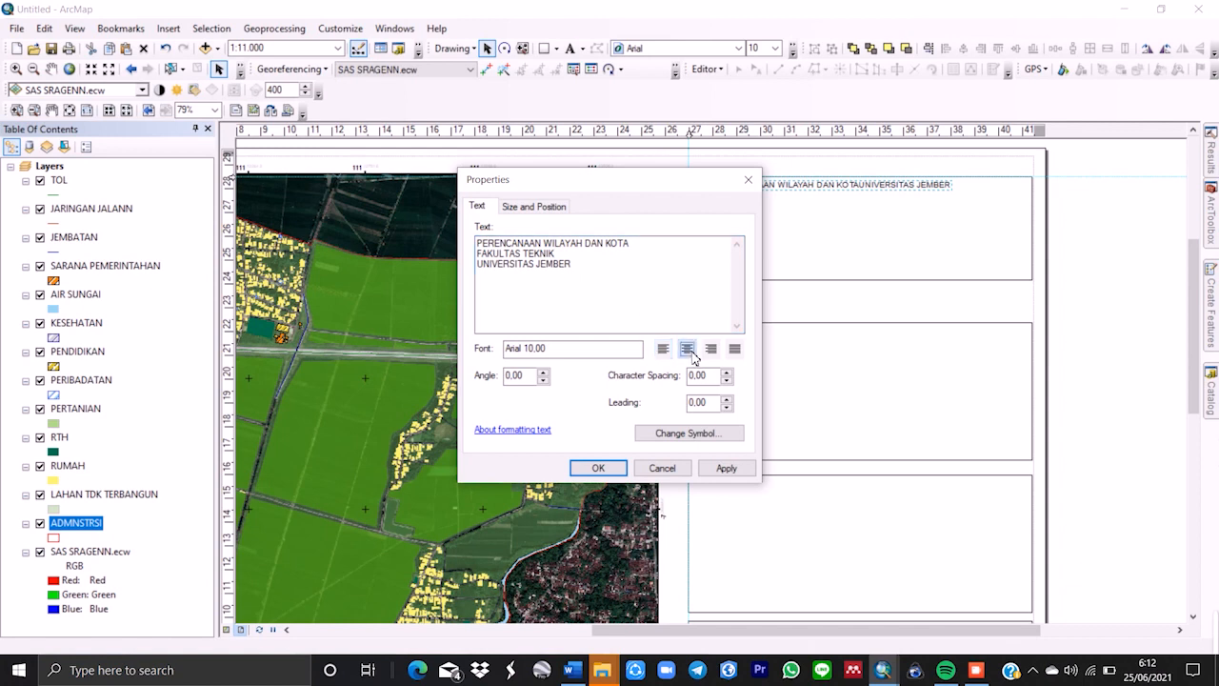
pyautogui.click(620, 472)
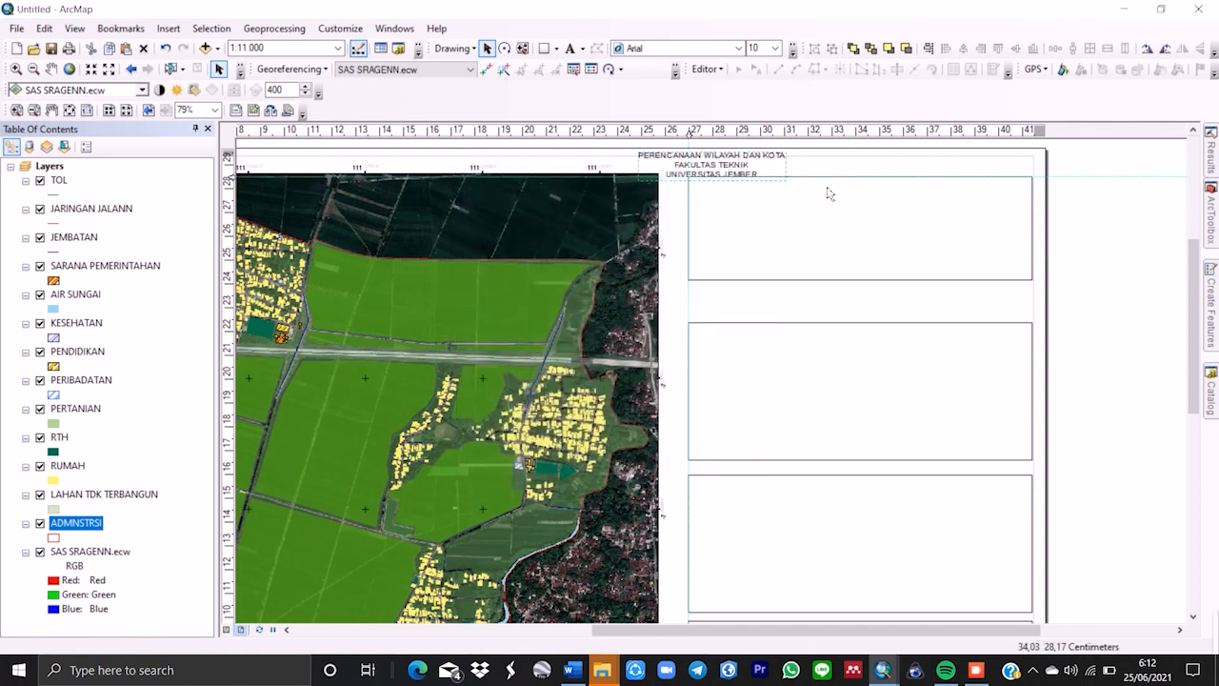
# Move the three-line heading into the uppermost rectangle beside the map frame and try to enlarge its font.
pyautogui.moveTo(724, 188); pyautogui.dragTo(852, 226)
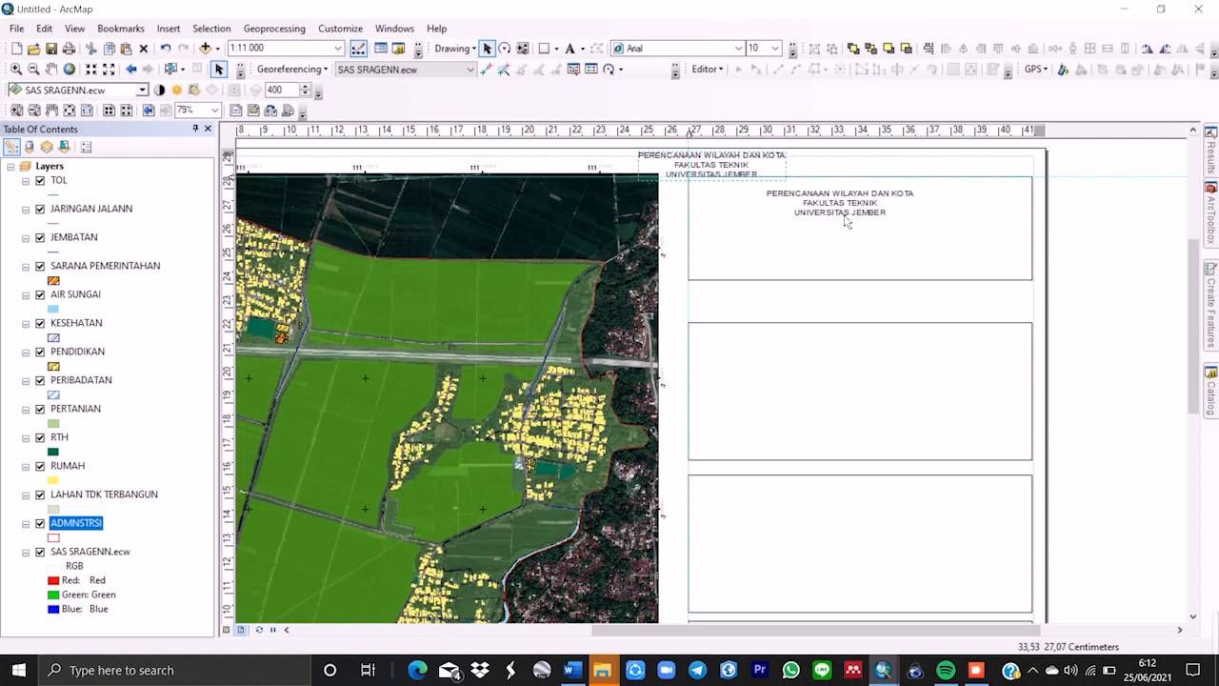
pyautogui.click(912, 225)
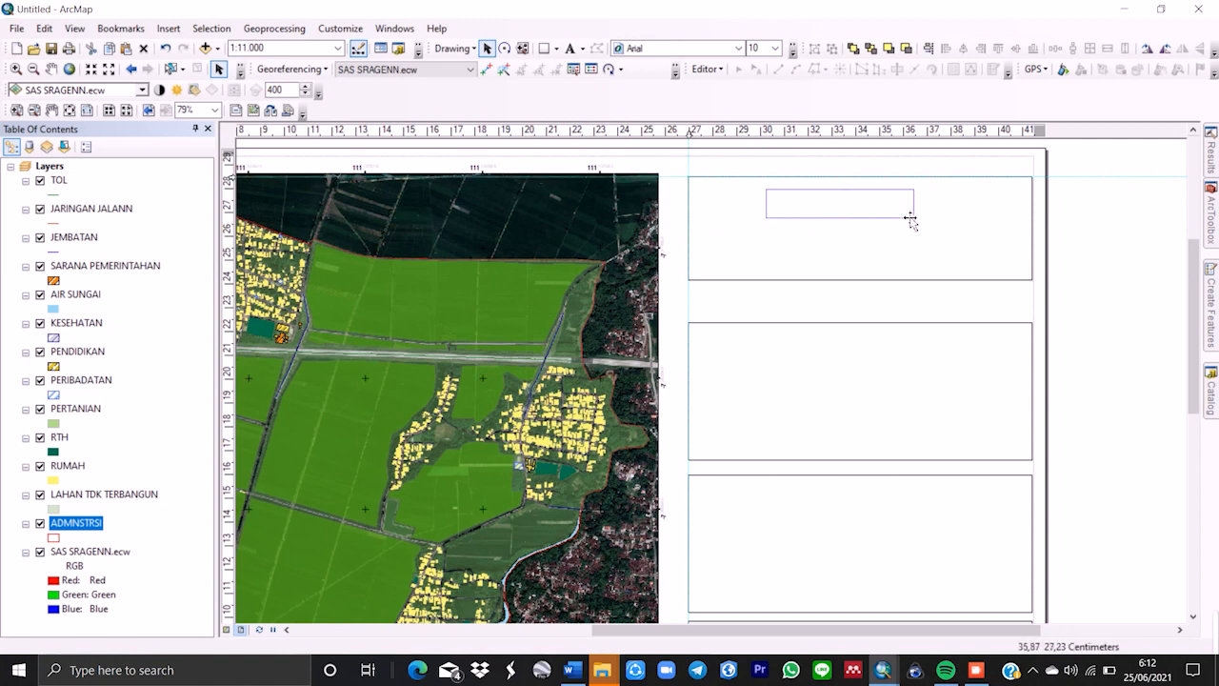
pyautogui.click(775, 47)
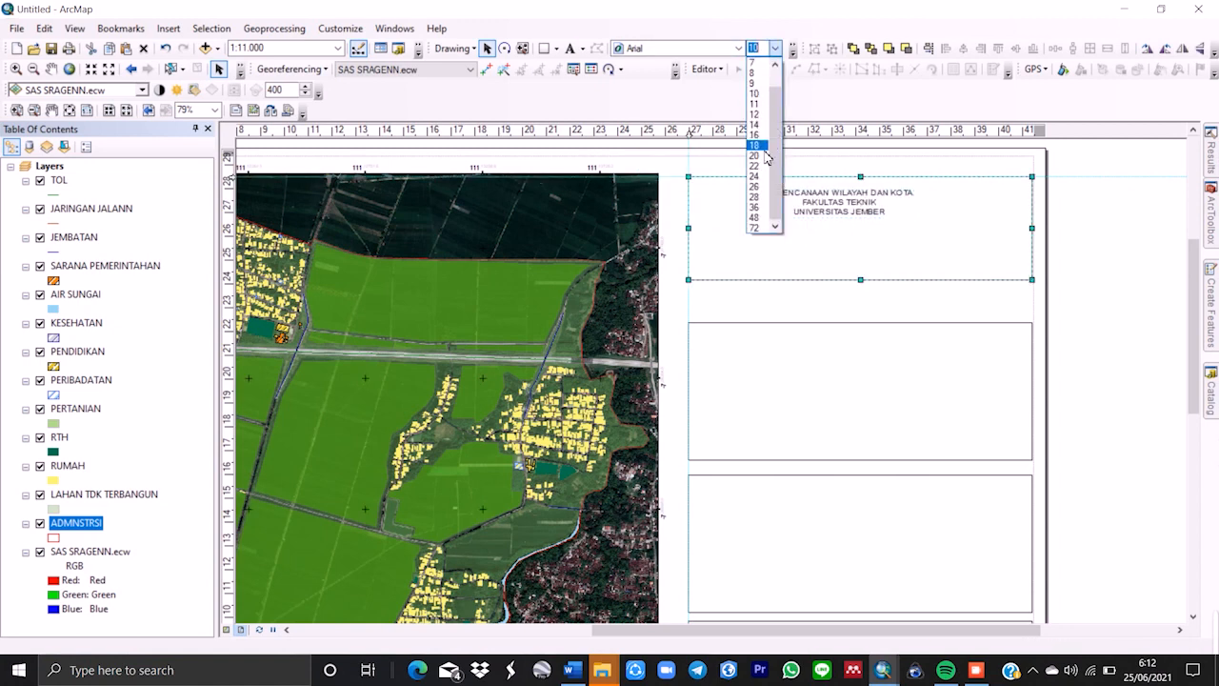
pyautogui.click(761, 175)
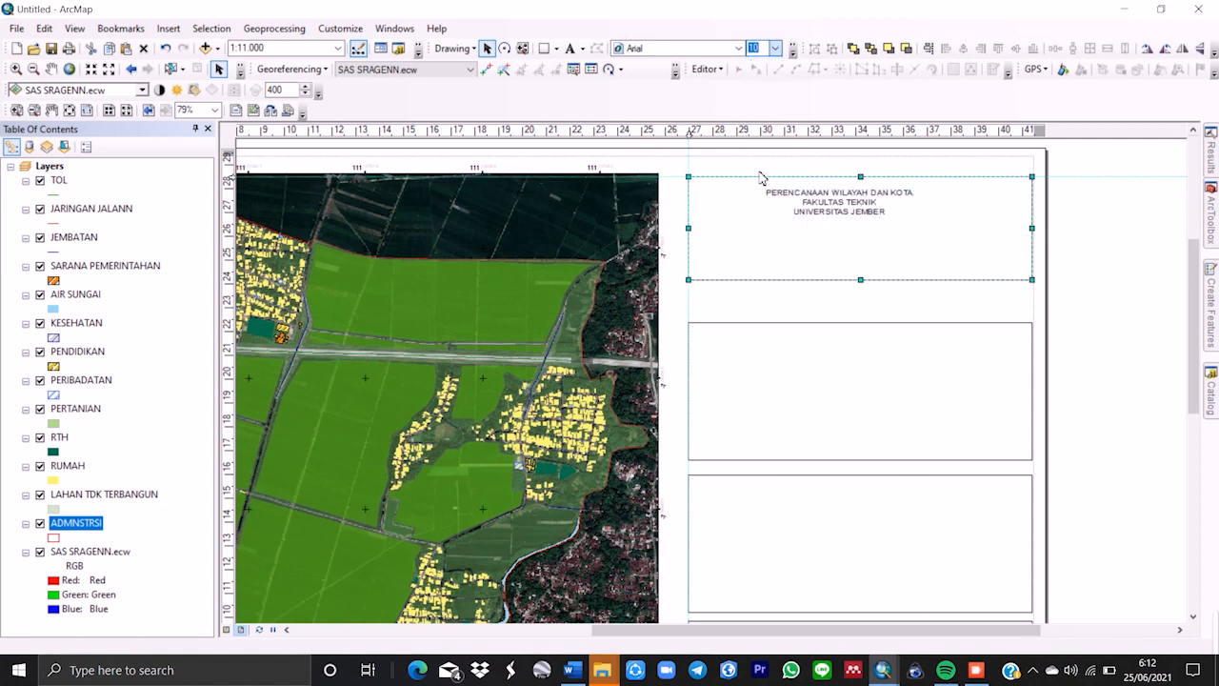
pyautogui.moveTo(774, 206); pyautogui.dragTo(804, 216)
# Set the three-line heading's text symbol to font size 14.
pyautogui.doubleClick(805, 213)
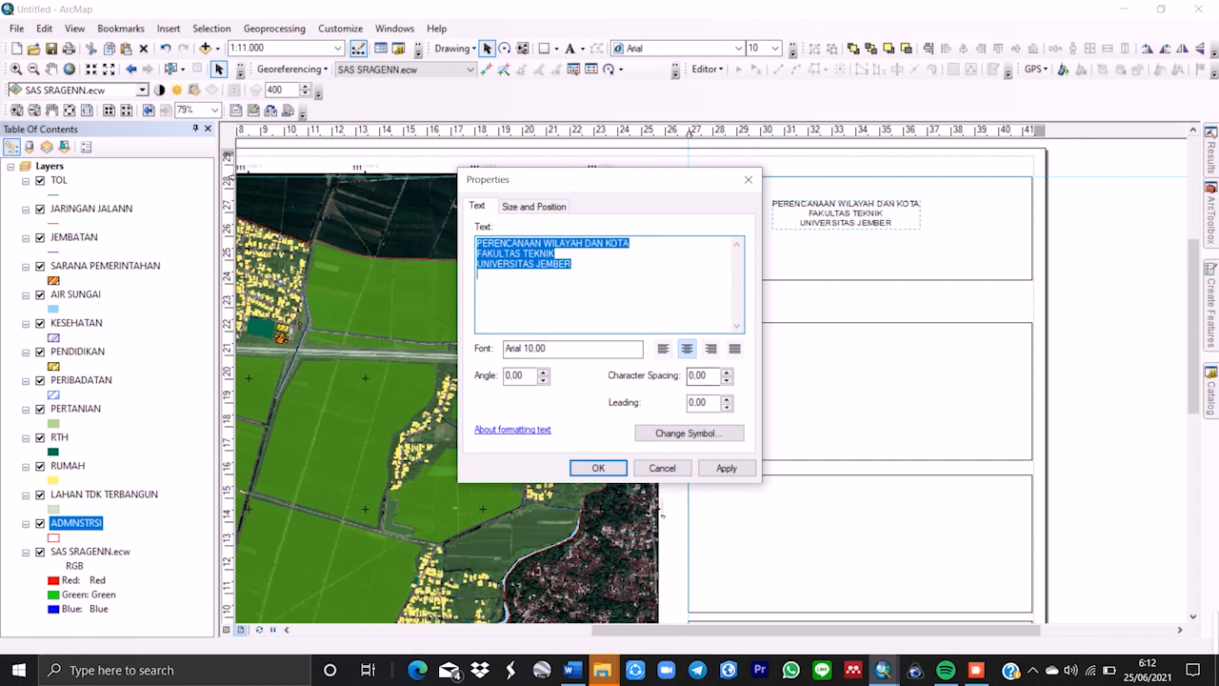
pyautogui.click(737, 433)
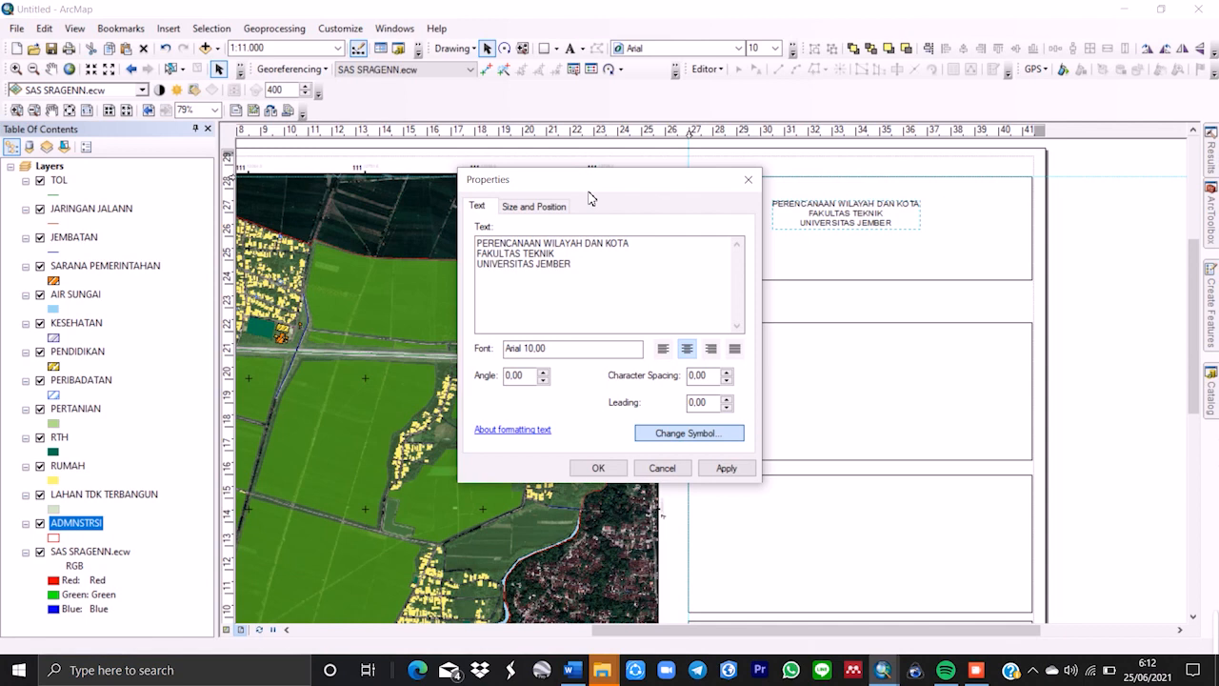
pyautogui.click(705, 433)
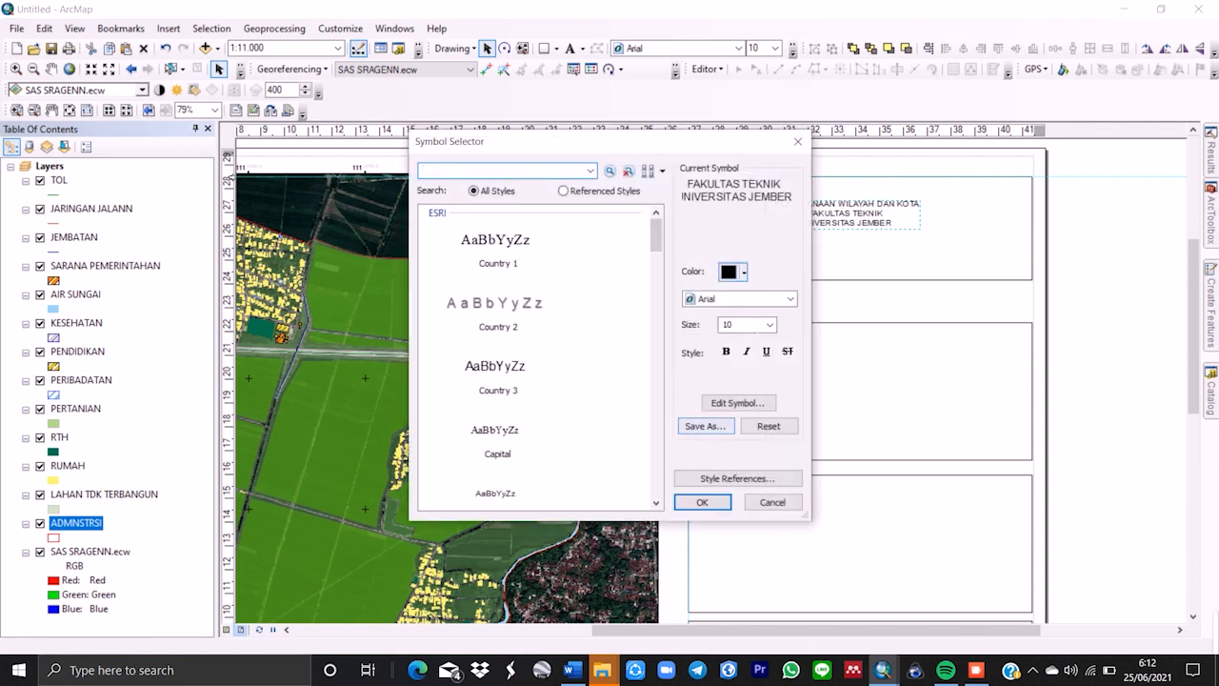
pyautogui.click(770, 325)
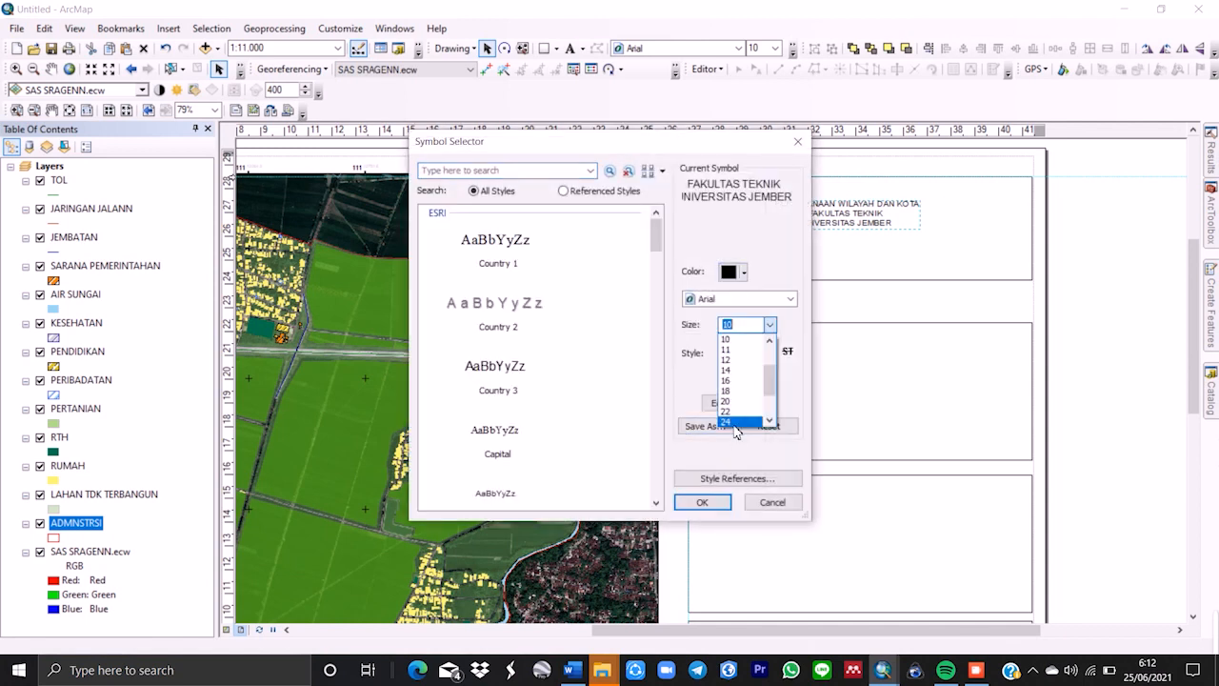
pyautogui.click(729, 369)
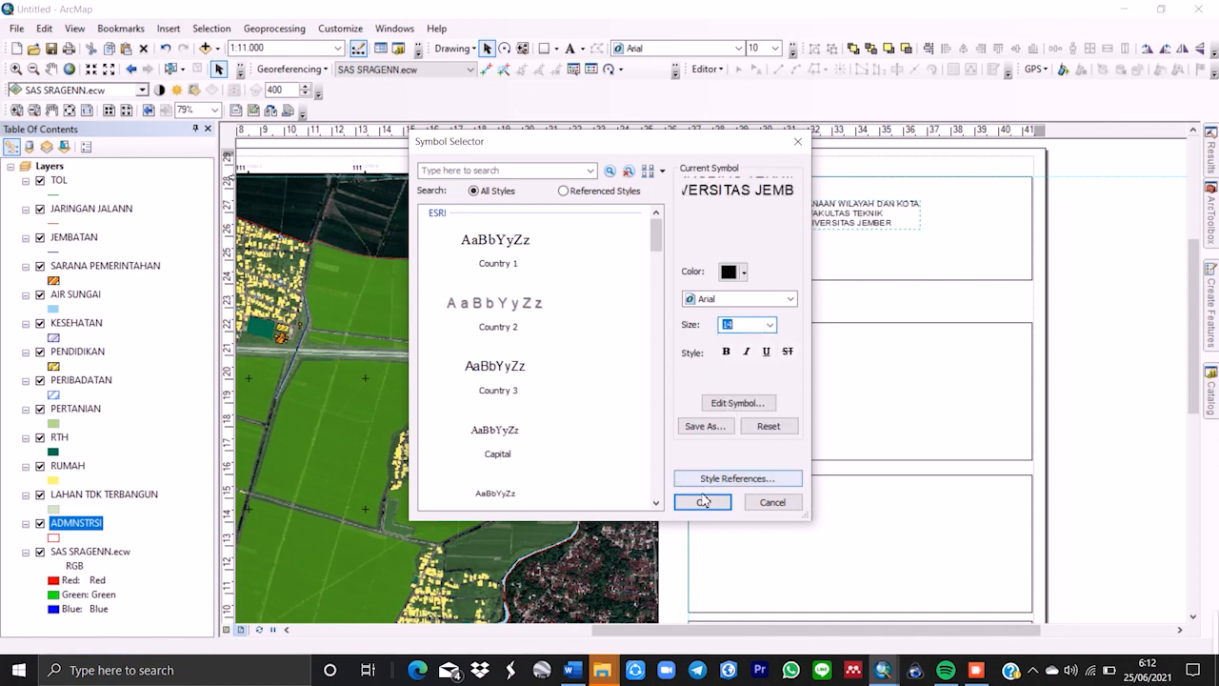
pyautogui.click(701, 502)
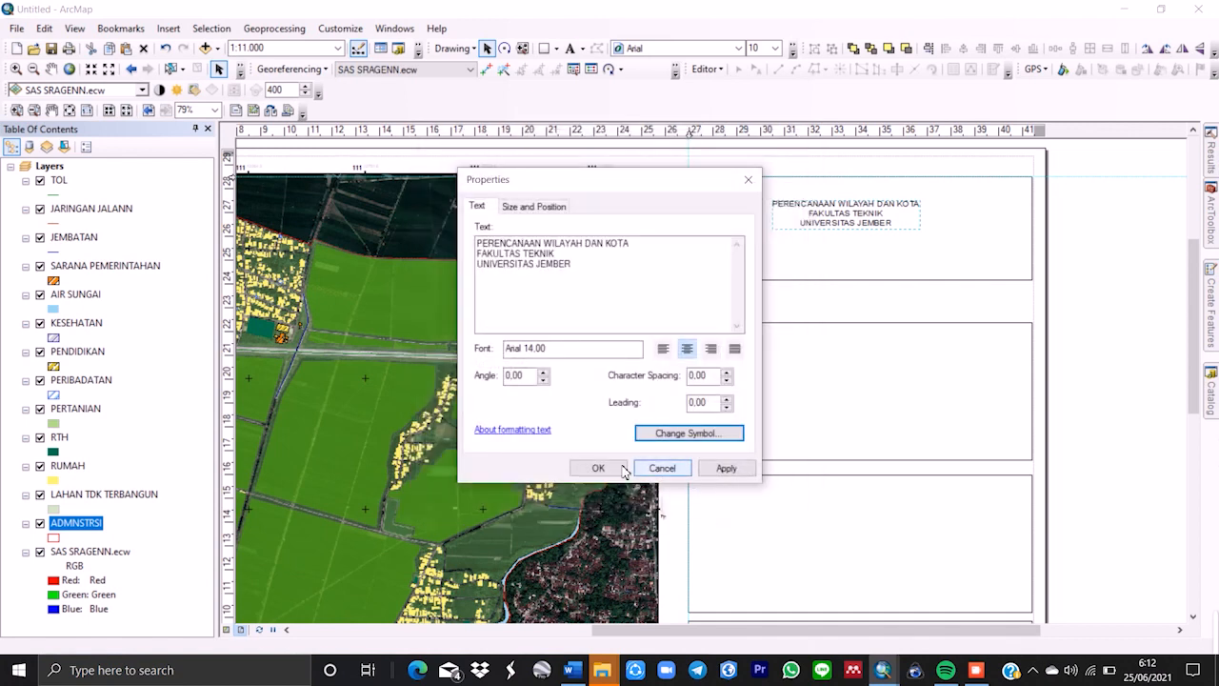
pyautogui.click(621, 468)
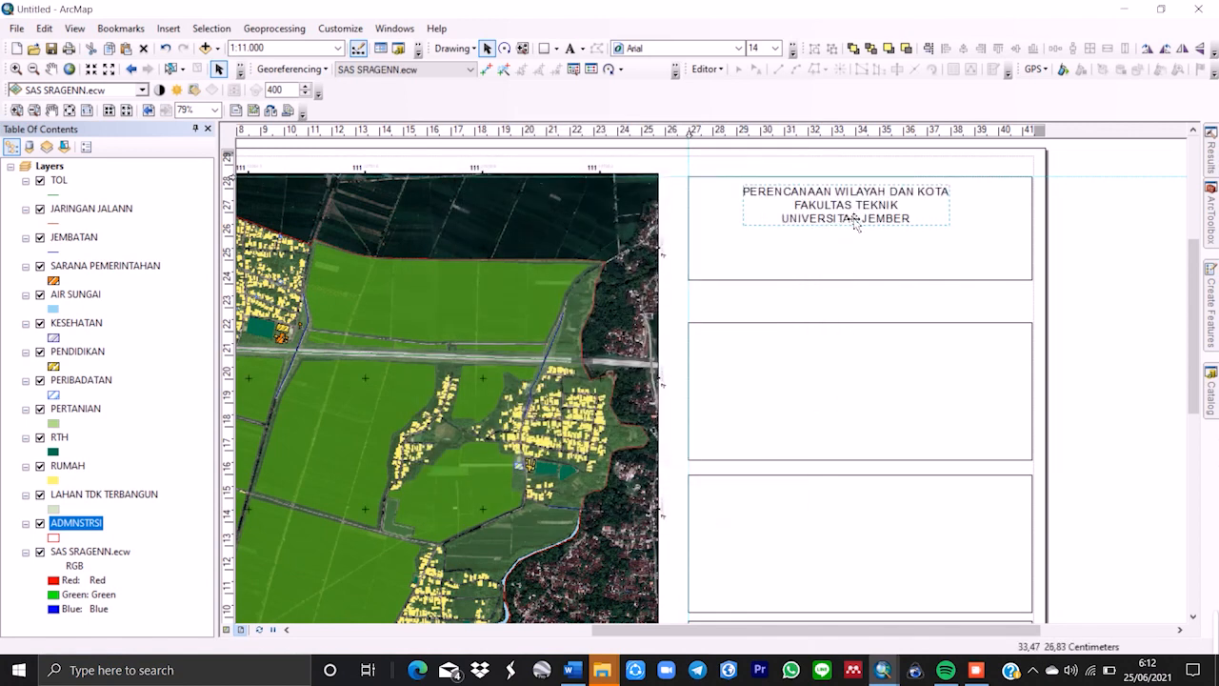
# Reposition the three-line heading so it sits near the centre of the uppermost rectangle.
pyautogui.moveTo(855, 223); pyautogui.dragTo(874, 246)
pyautogui.scroll(-5, 789, 362)
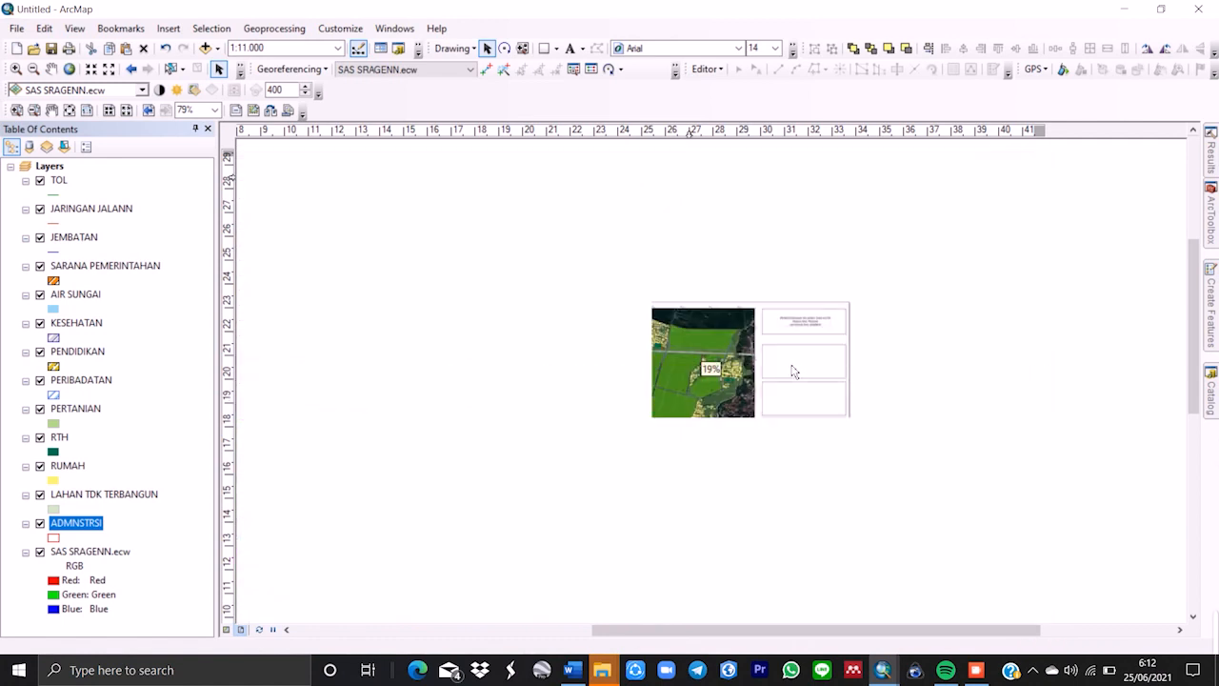
pyautogui.scroll(4, 798, 363)
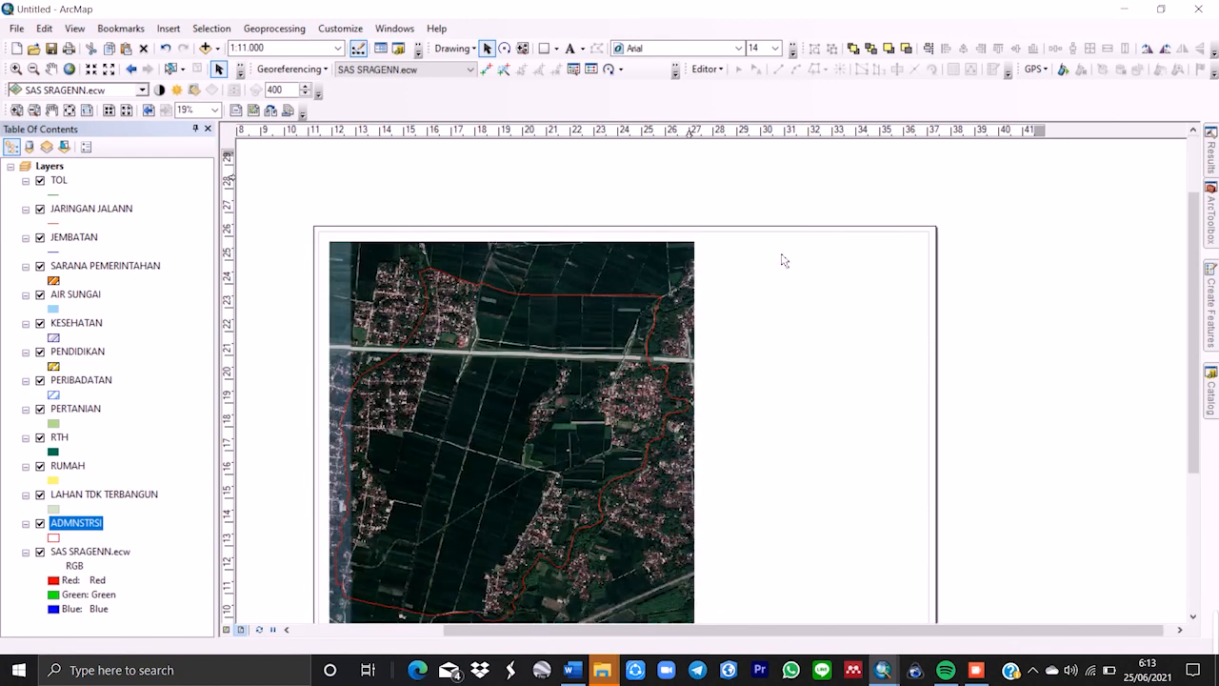
pyautogui.scroll(-1, 664, 370)
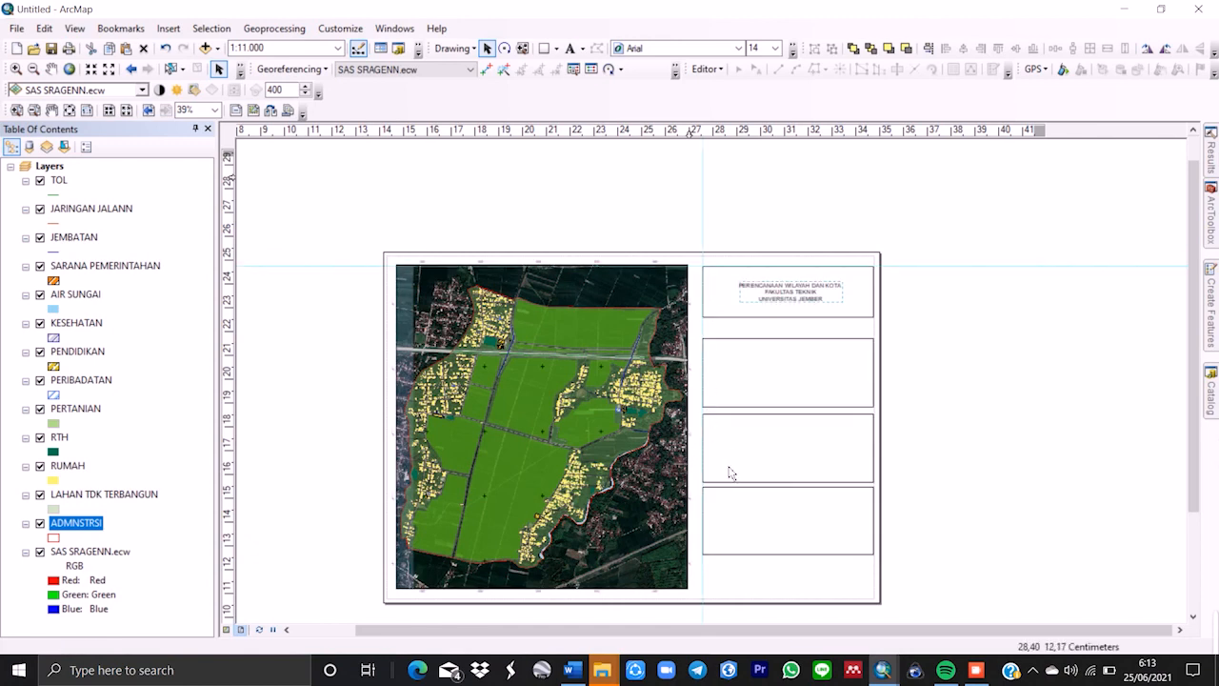
pyautogui.scroll(1, 731, 472)
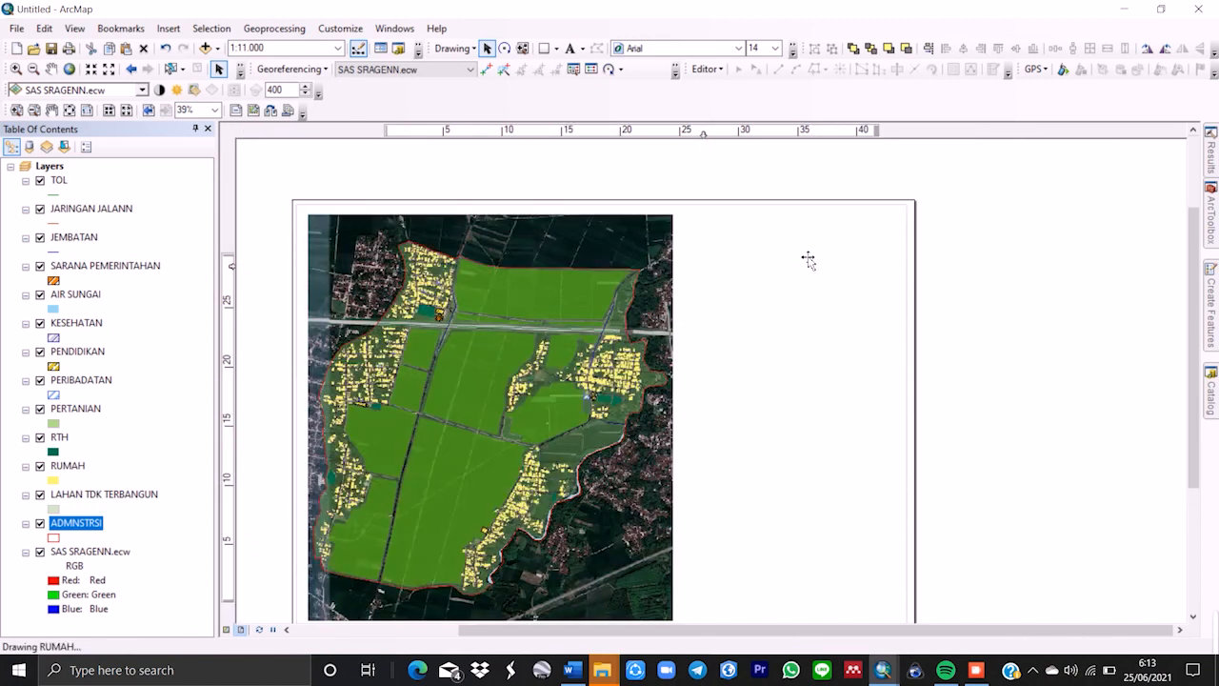
pyautogui.click(809, 260)
pyautogui.moveTo(812, 263); pyautogui.dragTo(821, 257)
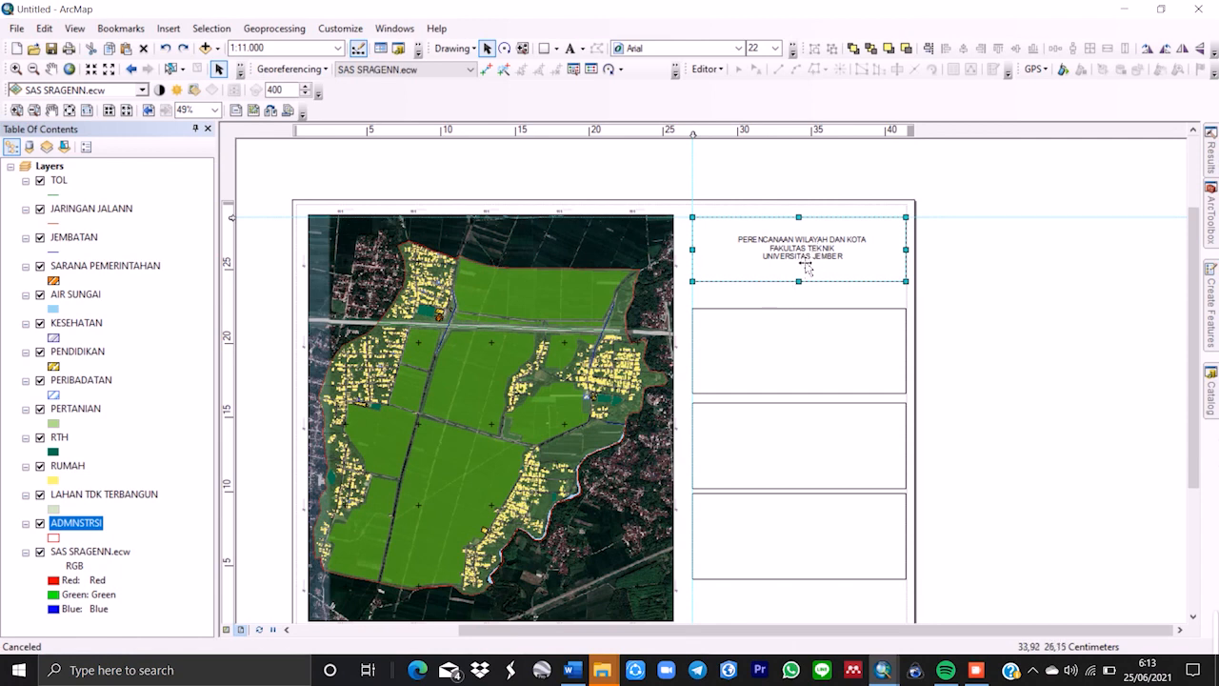
pyautogui.moveTo(778, 258); pyautogui.dragTo(781, 254)
# Insert a one-column legend of all map layers with the default title, frame and spacing, and move it just outside the page's right edge.
pyautogui.click(822, 369)
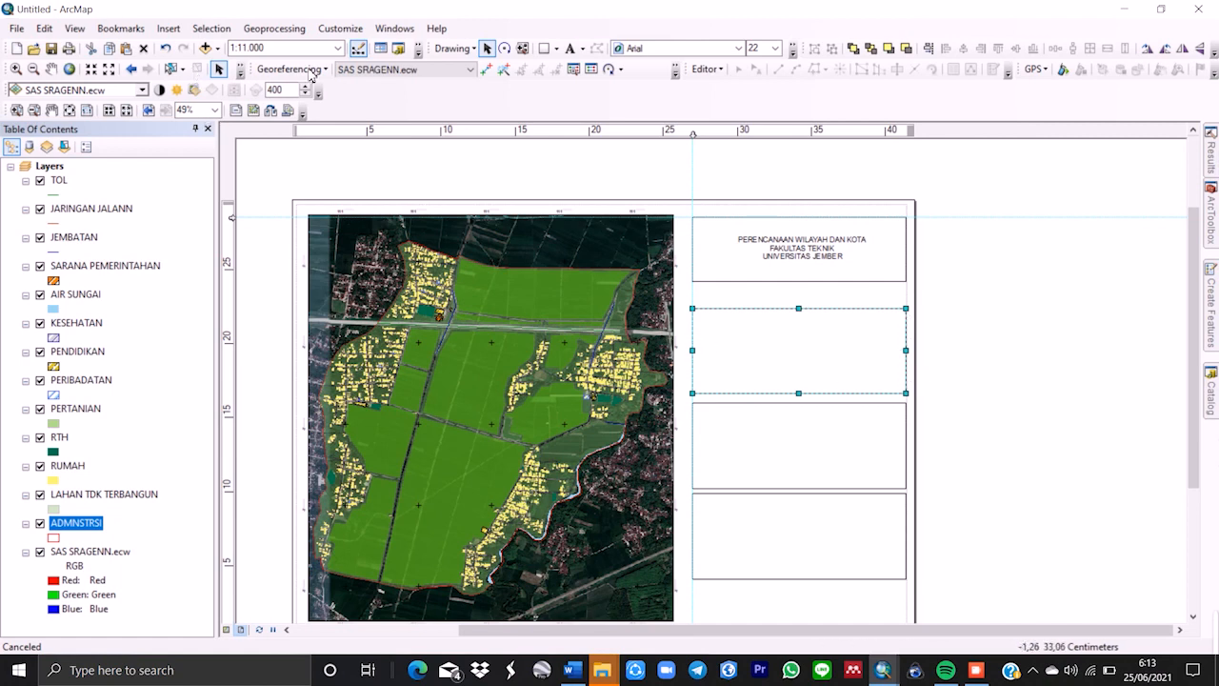
pyautogui.click(168, 30)
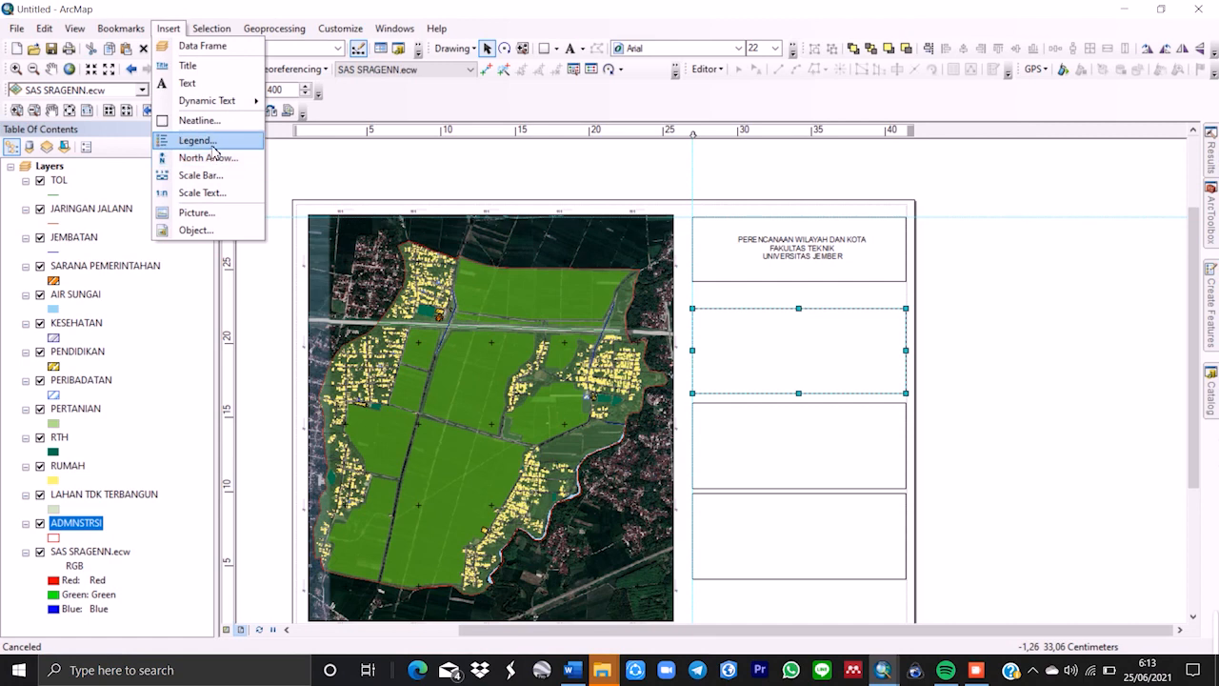
pyautogui.click(854, 365)
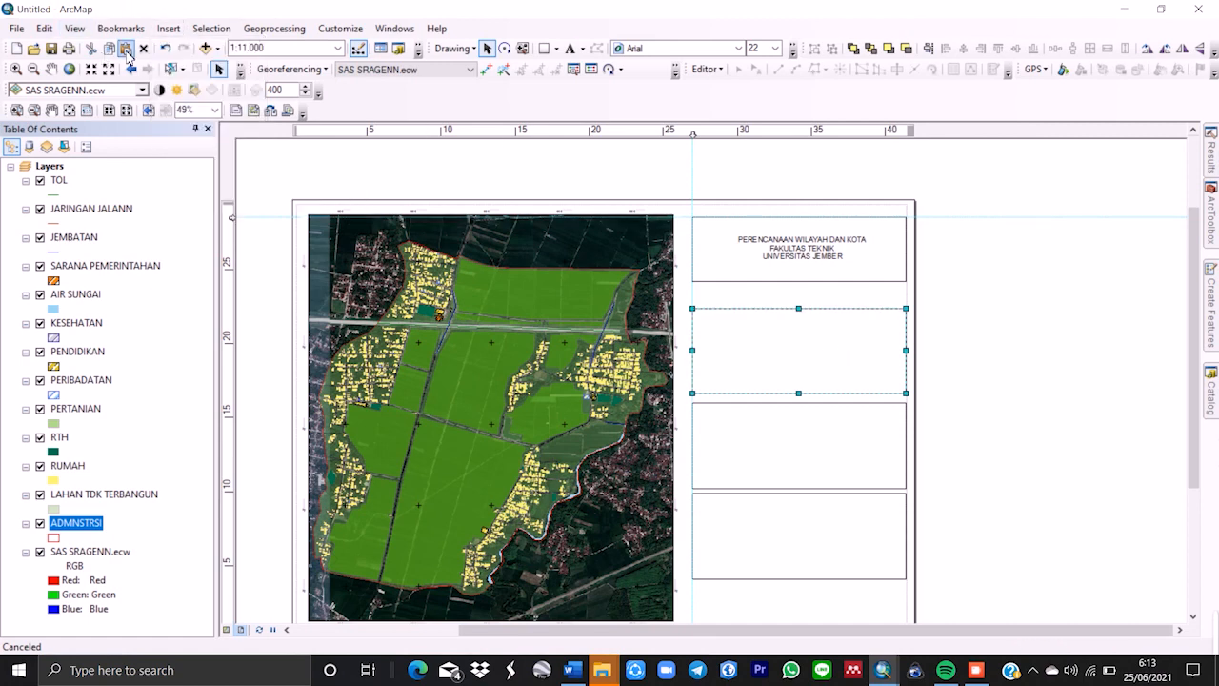
pyautogui.click(171, 35)
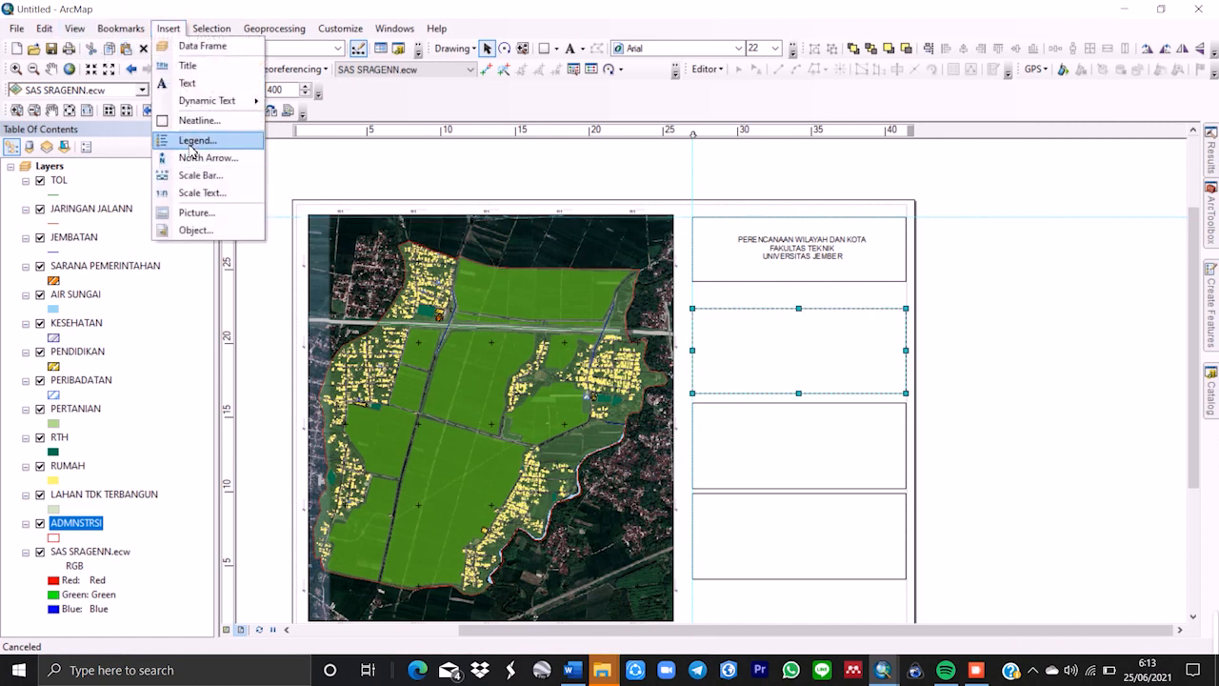
pyautogui.click(197, 141)
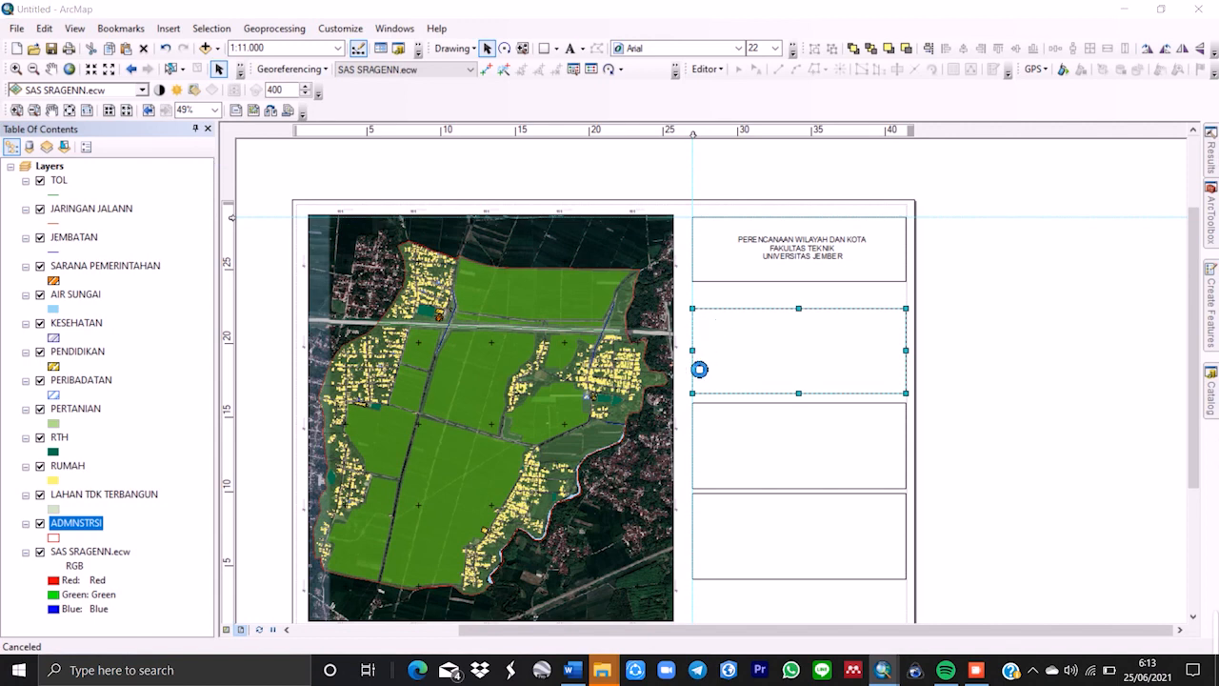
pyautogui.scroll(-2, 633, 285)
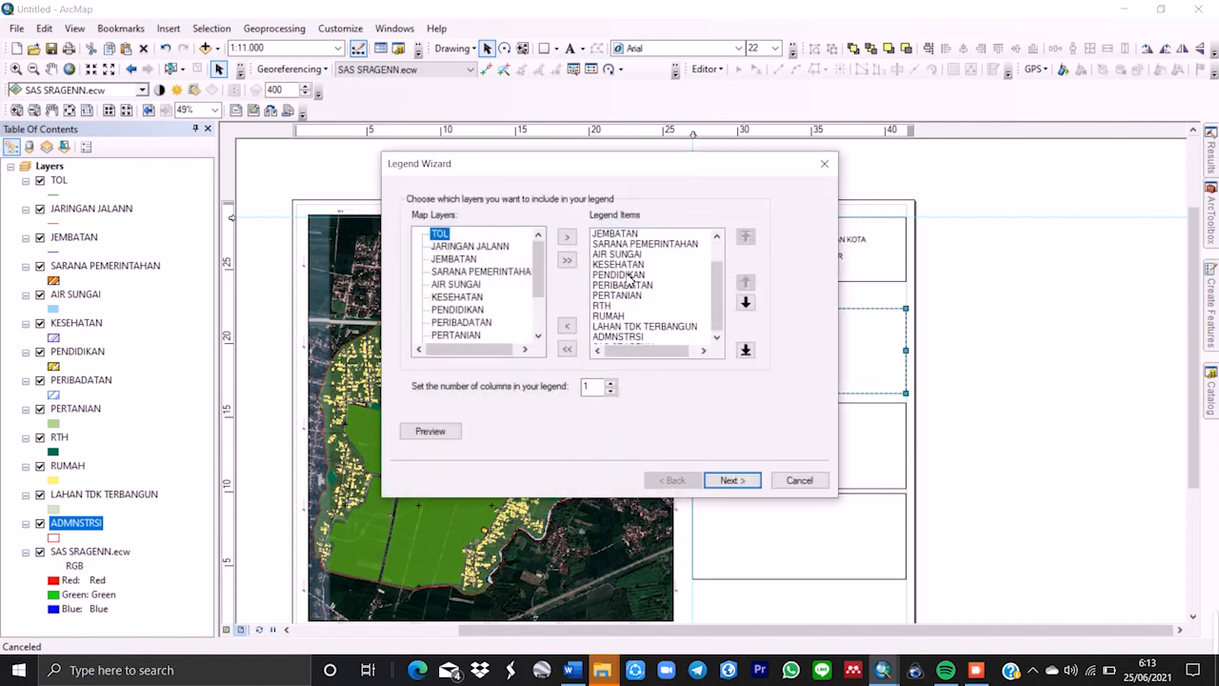
pyautogui.scroll(2, 639, 310)
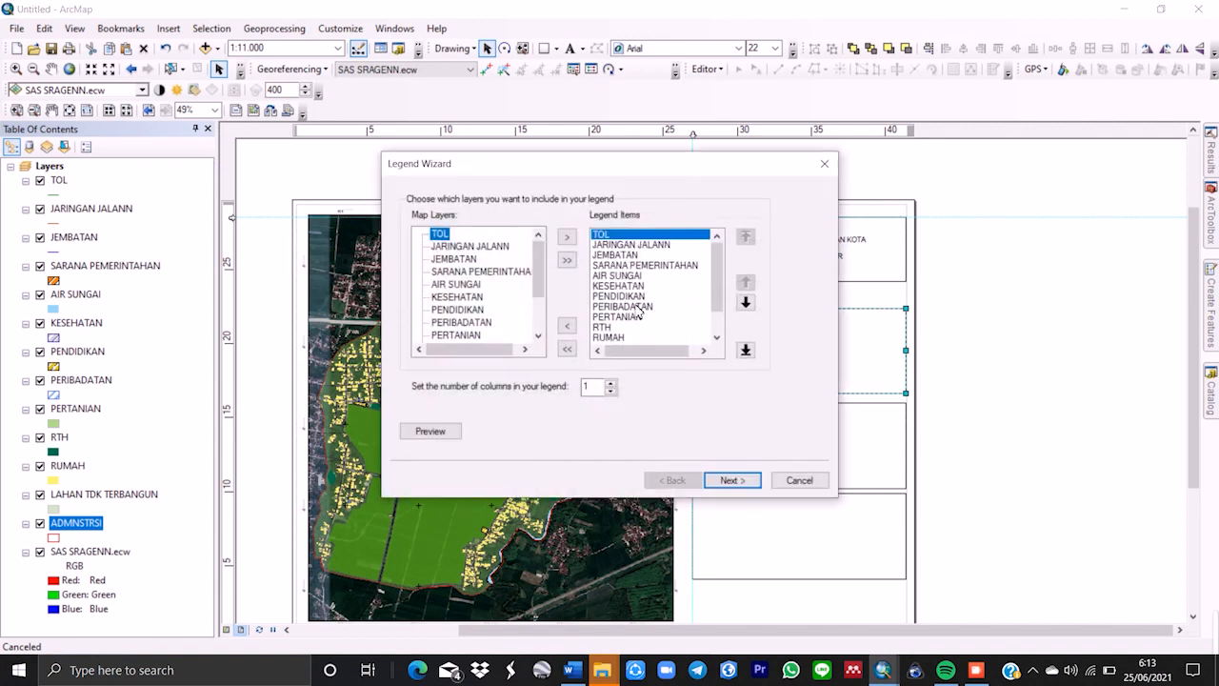
pyautogui.click(732, 481)
pyautogui.click(753, 484)
pyautogui.click(729, 479)
pyautogui.click(740, 482)
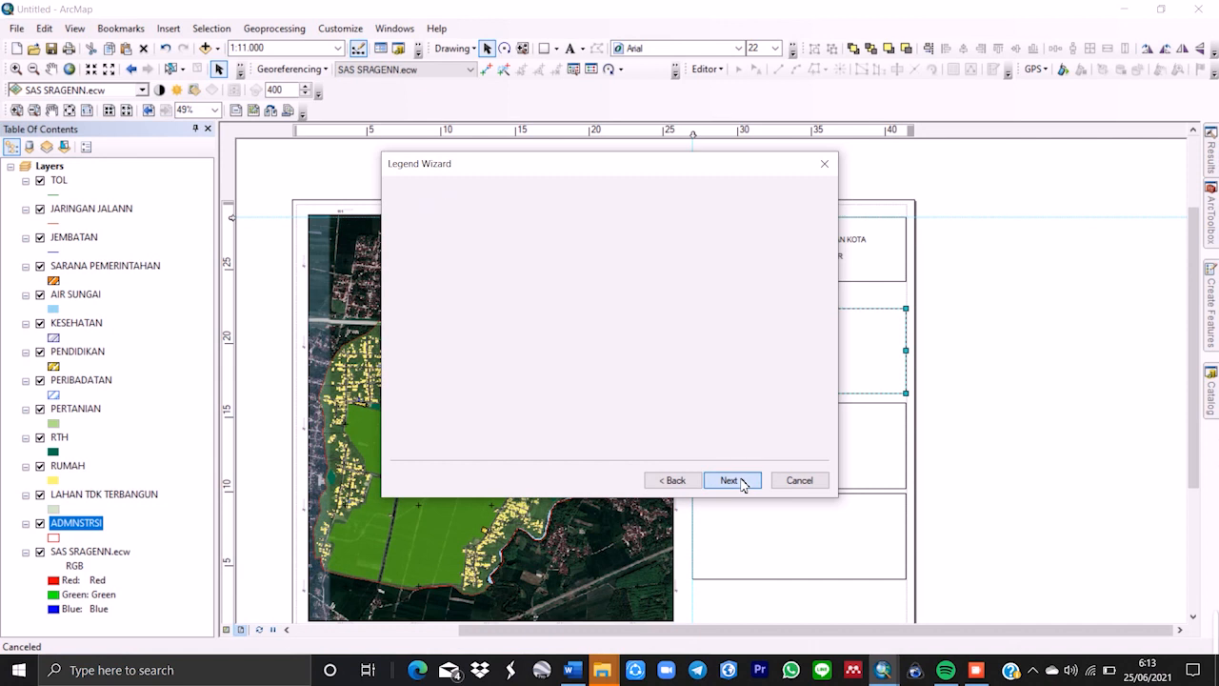
pyautogui.click(731, 480)
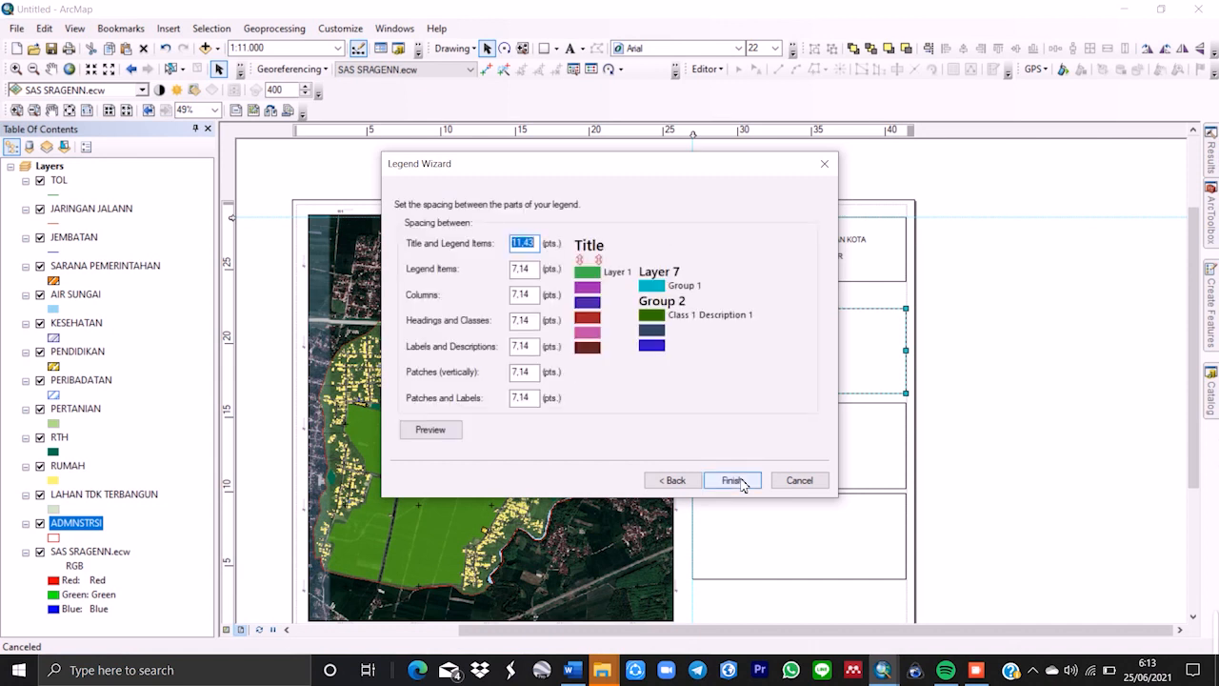
pyautogui.click(733, 480)
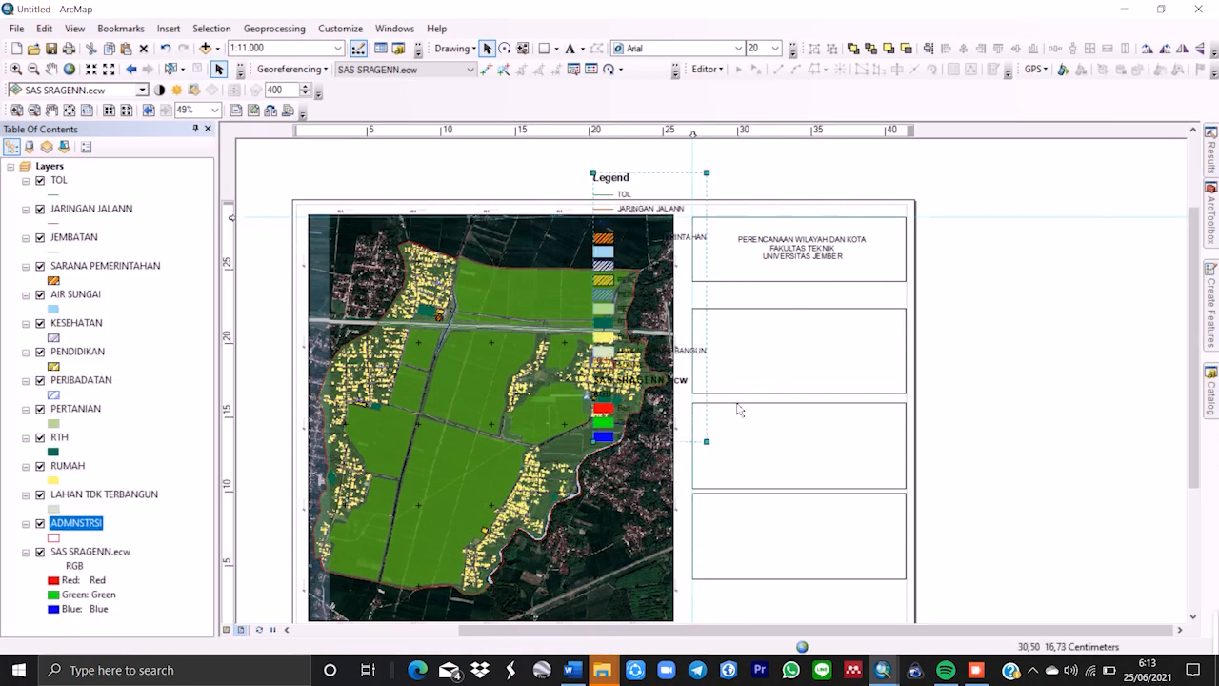
pyautogui.moveTo(654, 301); pyautogui.dragTo(996, 382)
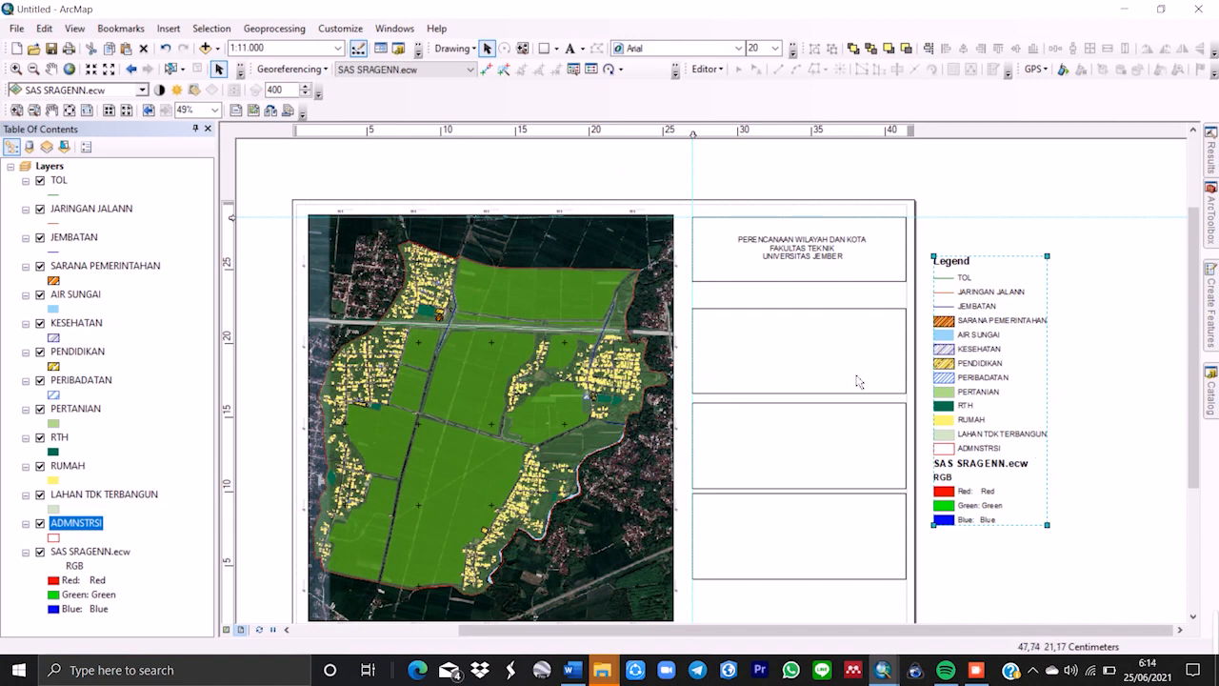
# Insert the coordinate system as dynamic text and move it outside the page, above the legend.
pyautogui.click(168, 28)
pyautogui.moveTo(207, 105)
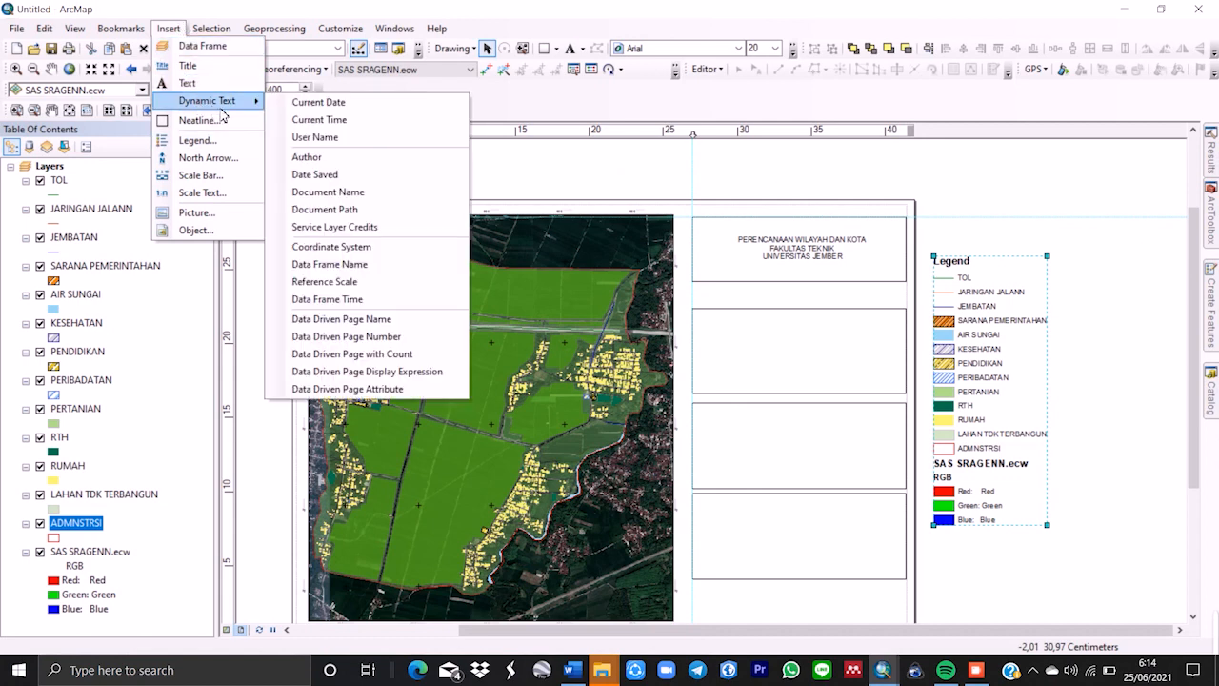
pyautogui.click(413, 246)
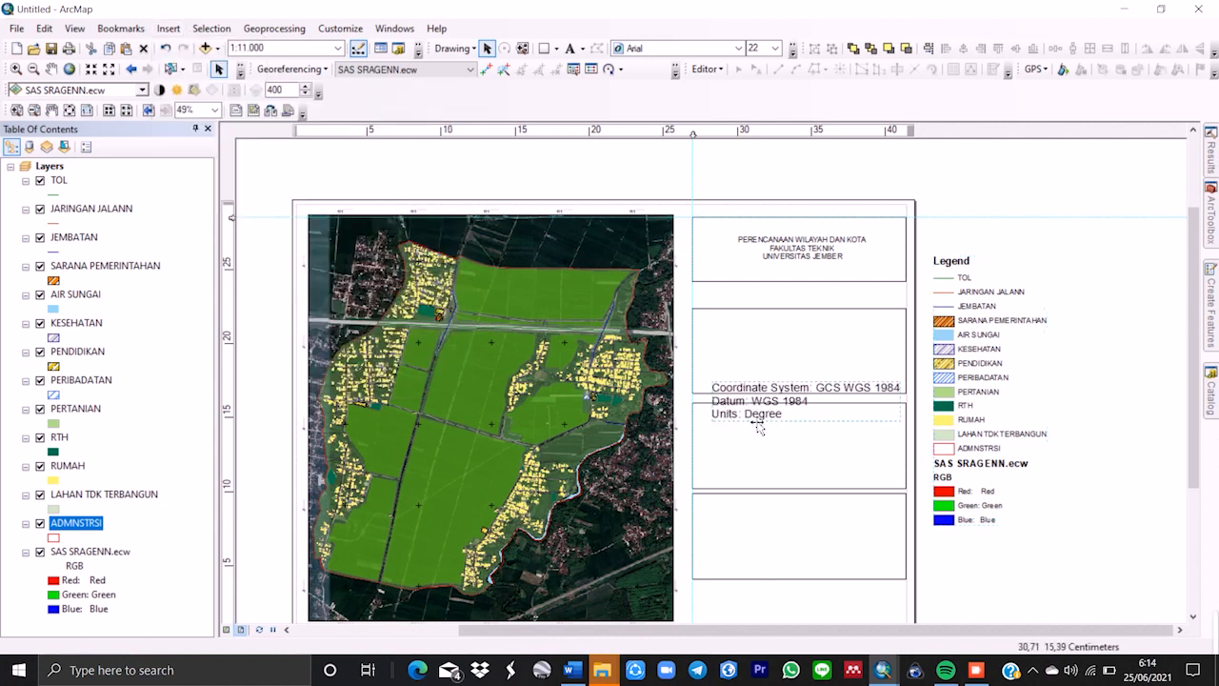
pyautogui.moveTo(761, 420); pyautogui.dragTo(971, 212)
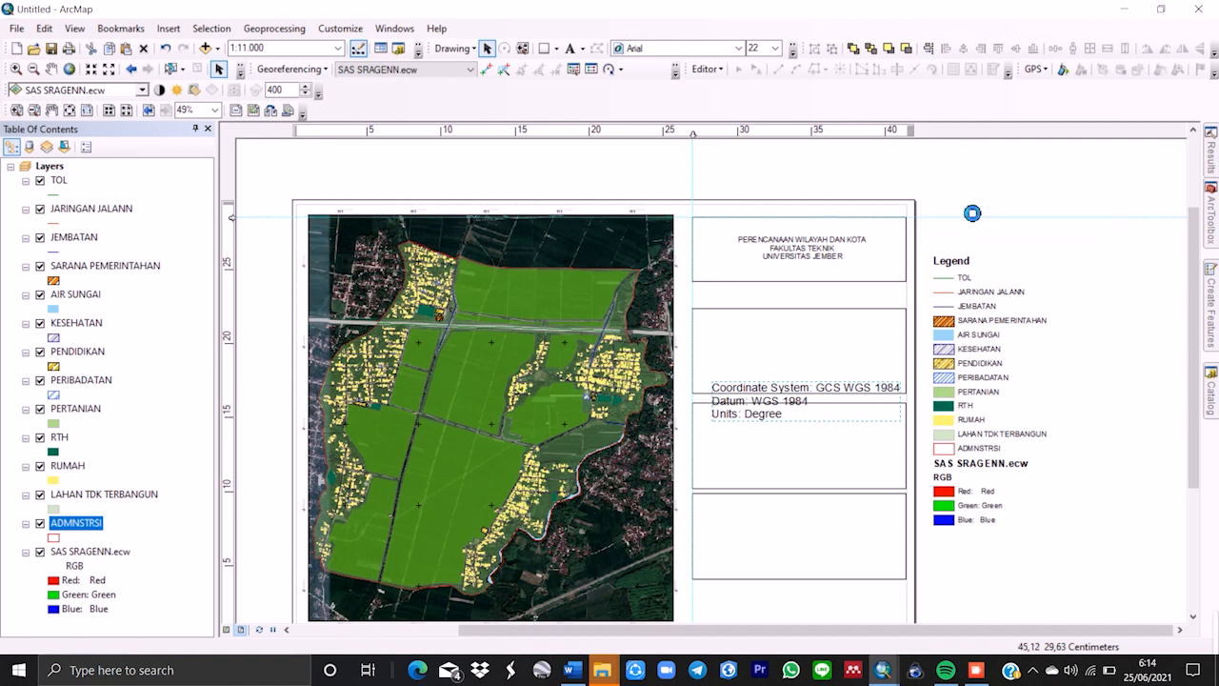
pyautogui.click(168, 28)
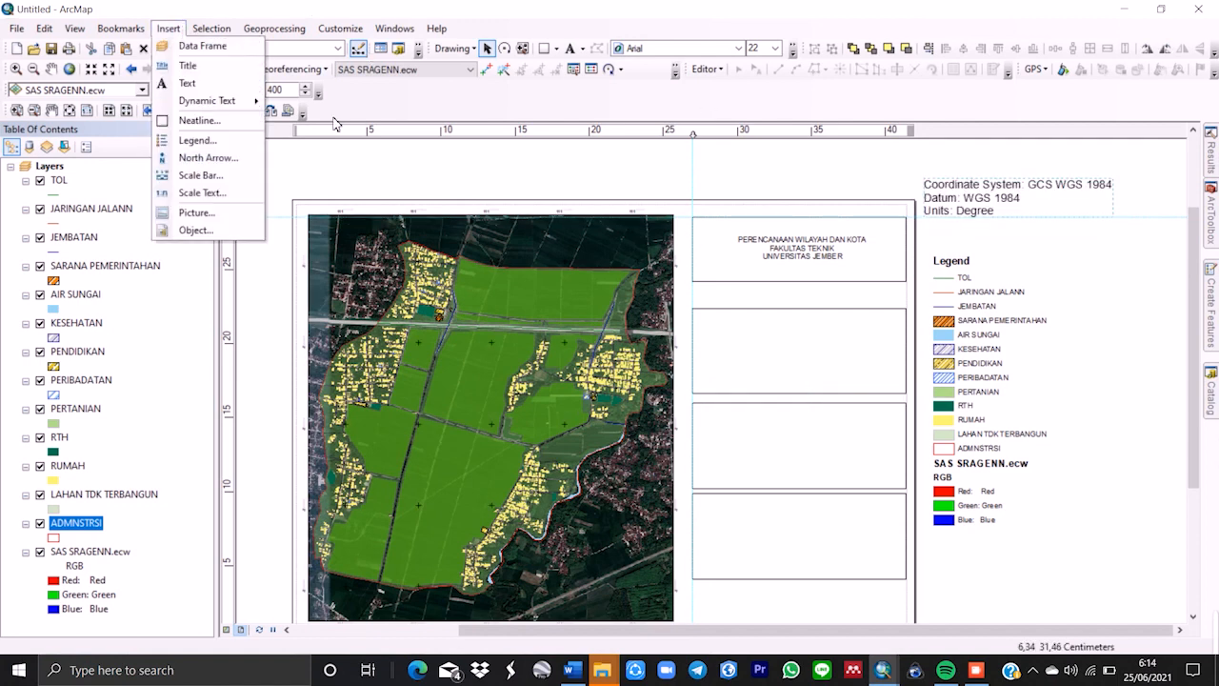
pyautogui.click(201, 158)
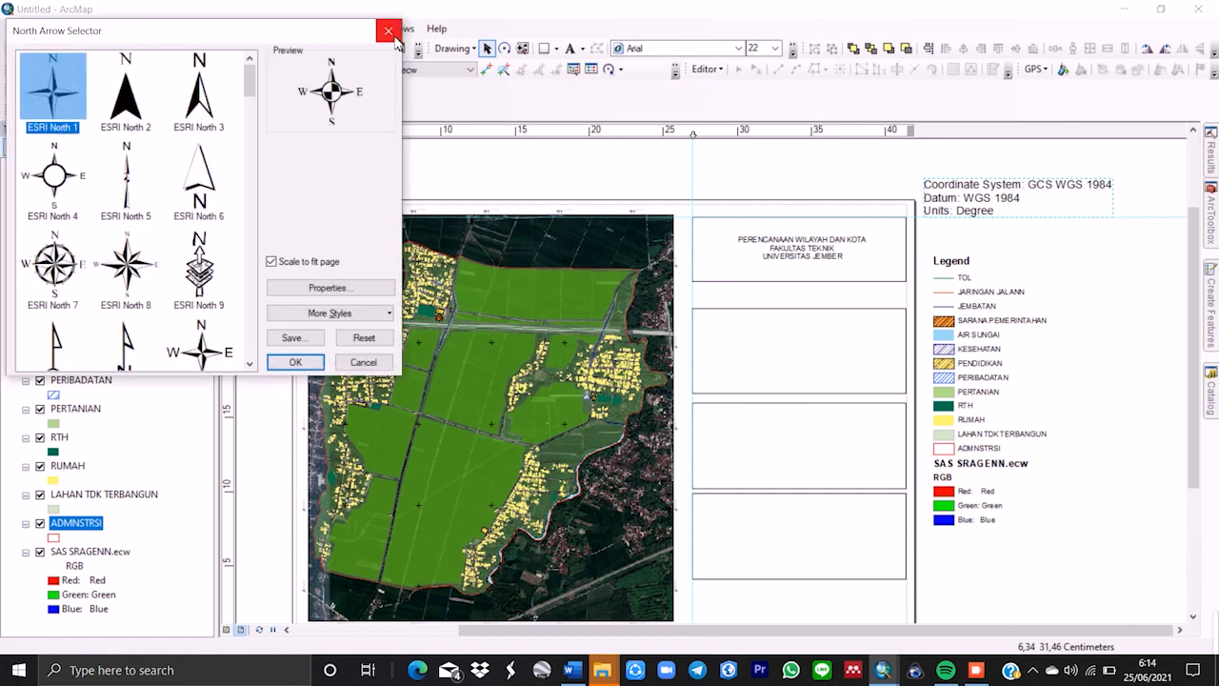
pyautogui.click(388, 30)
# Insert a compass-style north arrow with N, E, S and W labels into the layout.
pyautogui.click(168, 28)
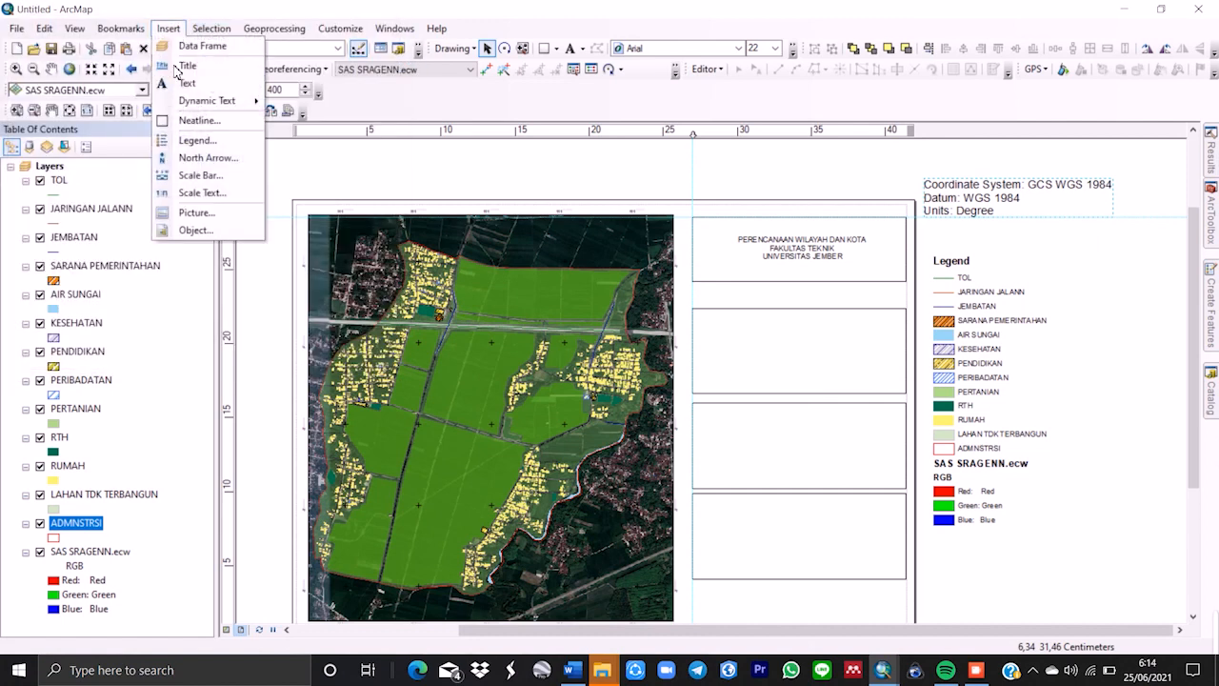
pyautogui.click(197, 157)
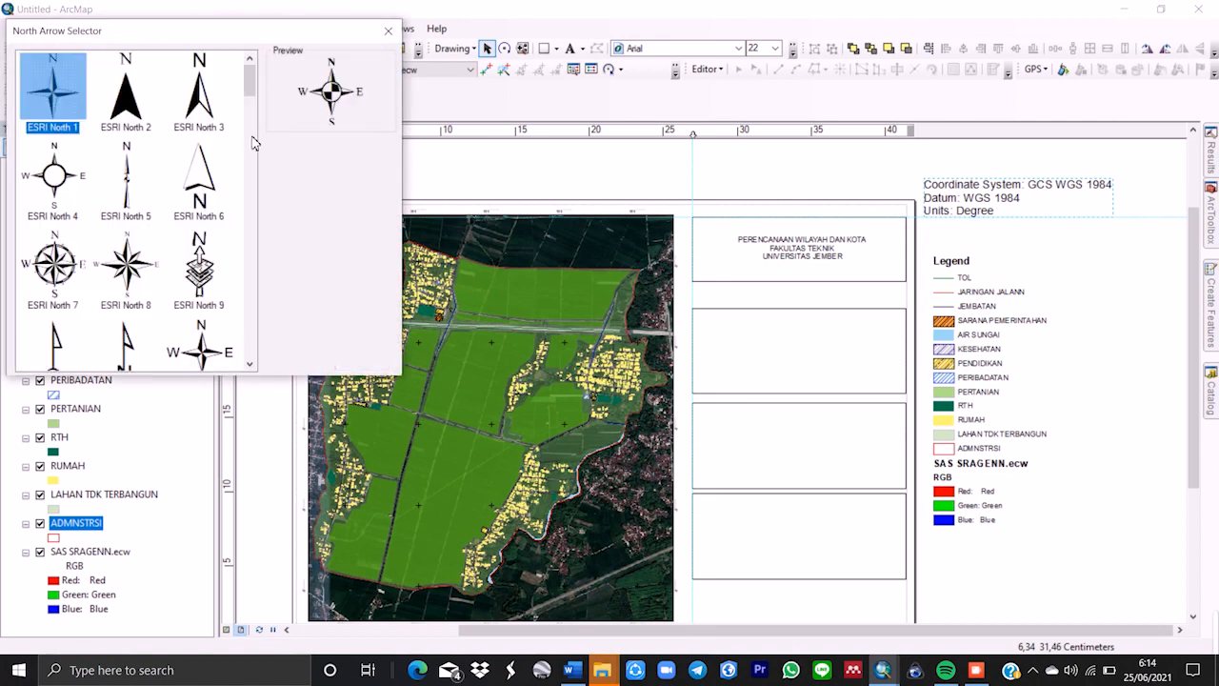
pyautogui.scroll(-2, 221, 271)
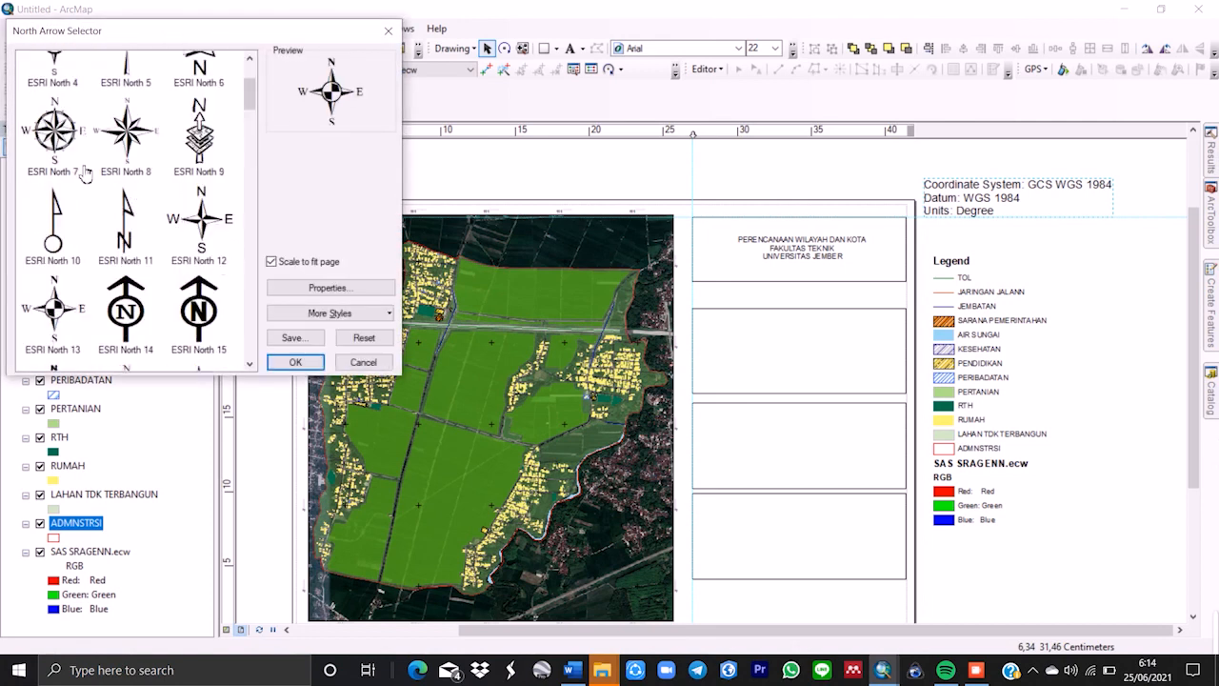
pyautogui.scroll(-3, 84, 171)
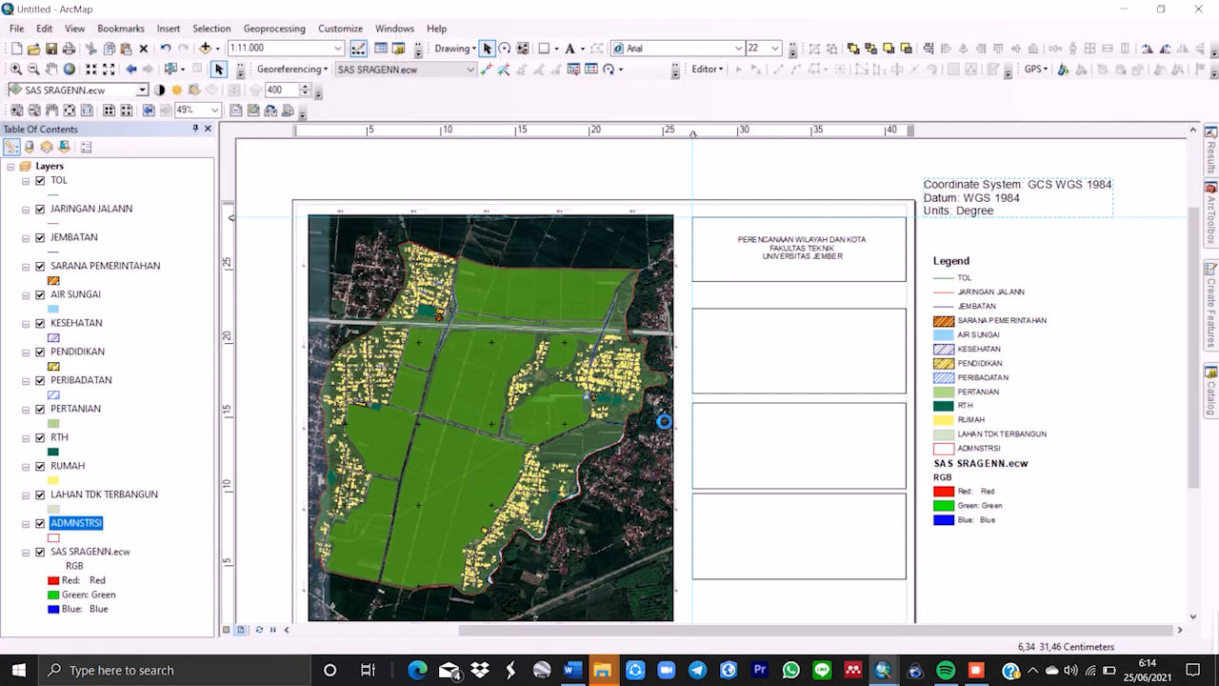
# Try to move the north arrow off the map, panning the map content westward within its frame.
pyautogui.click(617, 443)
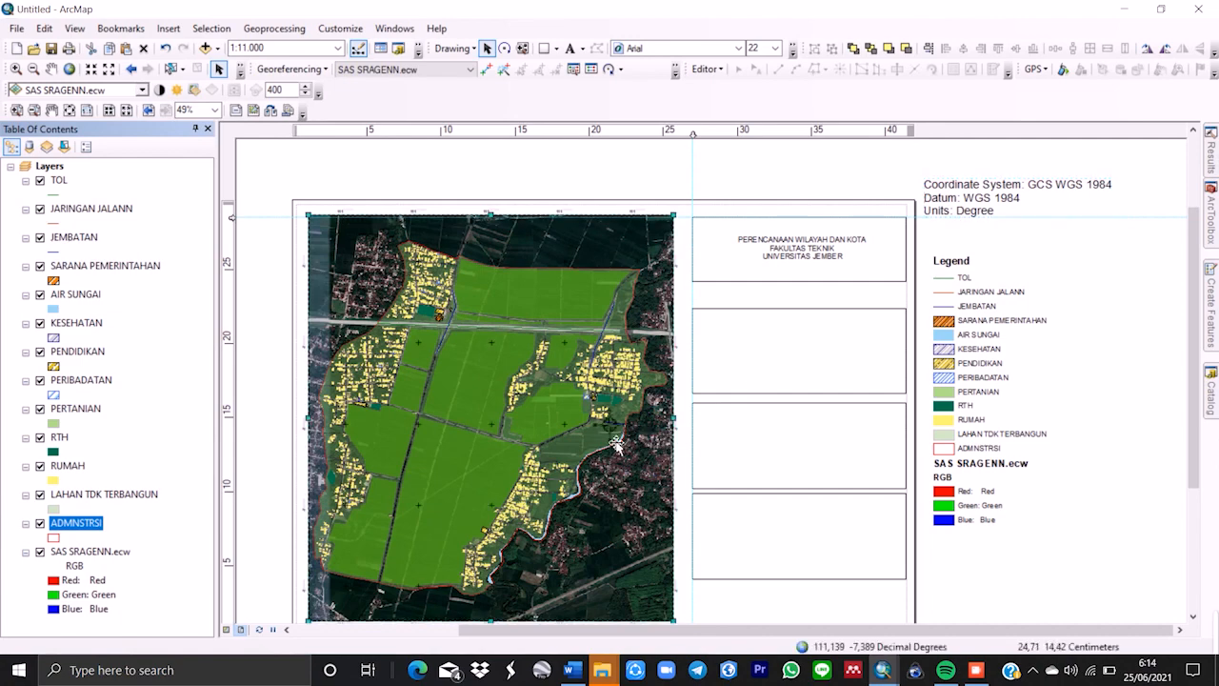
pyautogui.moveTo(617, 443); pyautogui.dragTo(641, 419)
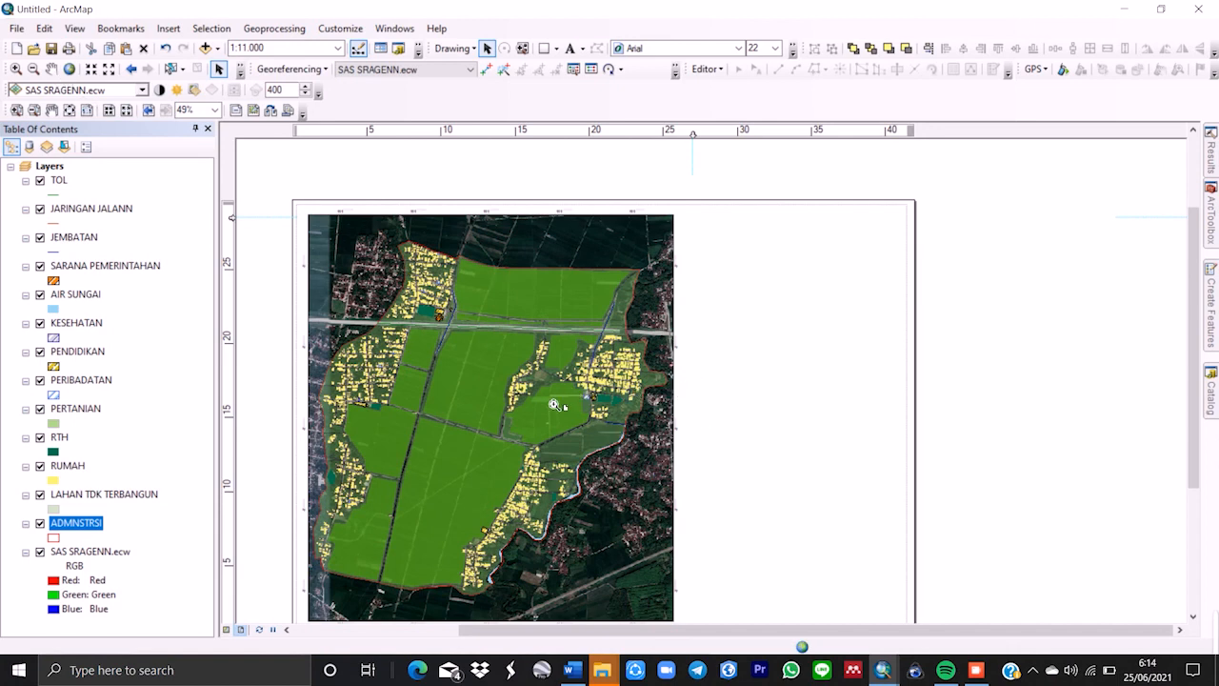
pyautogui.scroll(-3, 554, 403)
pyautogui.click(52, 68)
pyautogui.scroll(1, 607, 424)
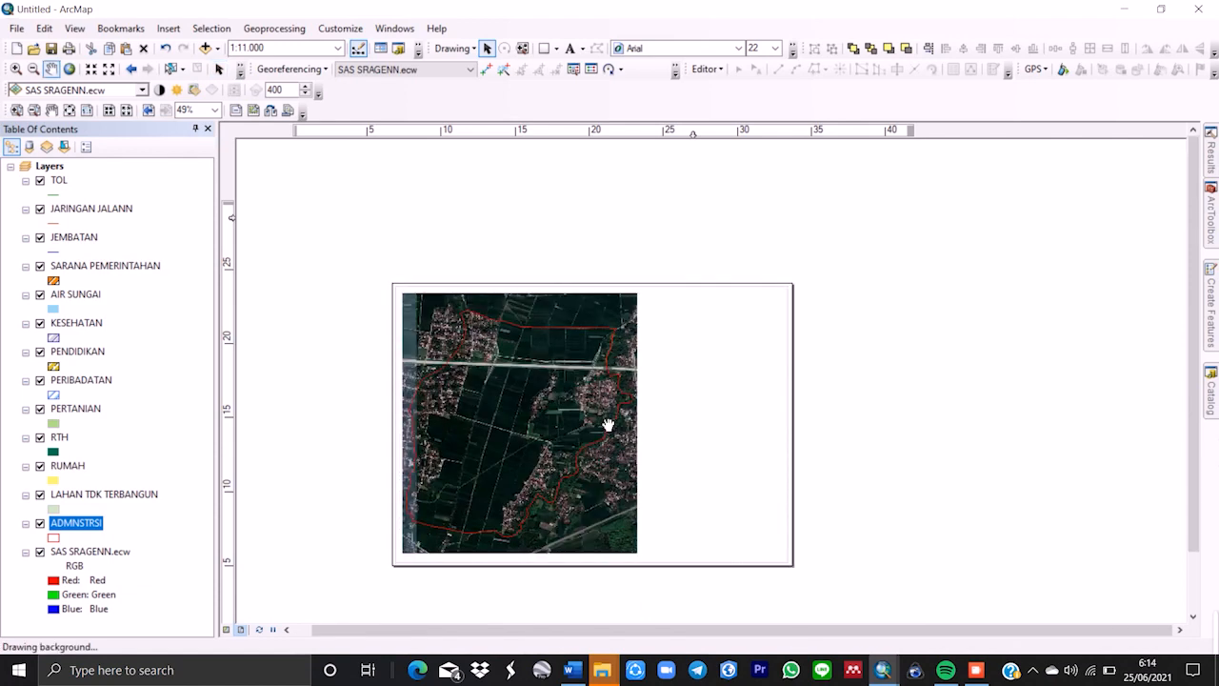
pyautogui.scroll(3, 592, 414)
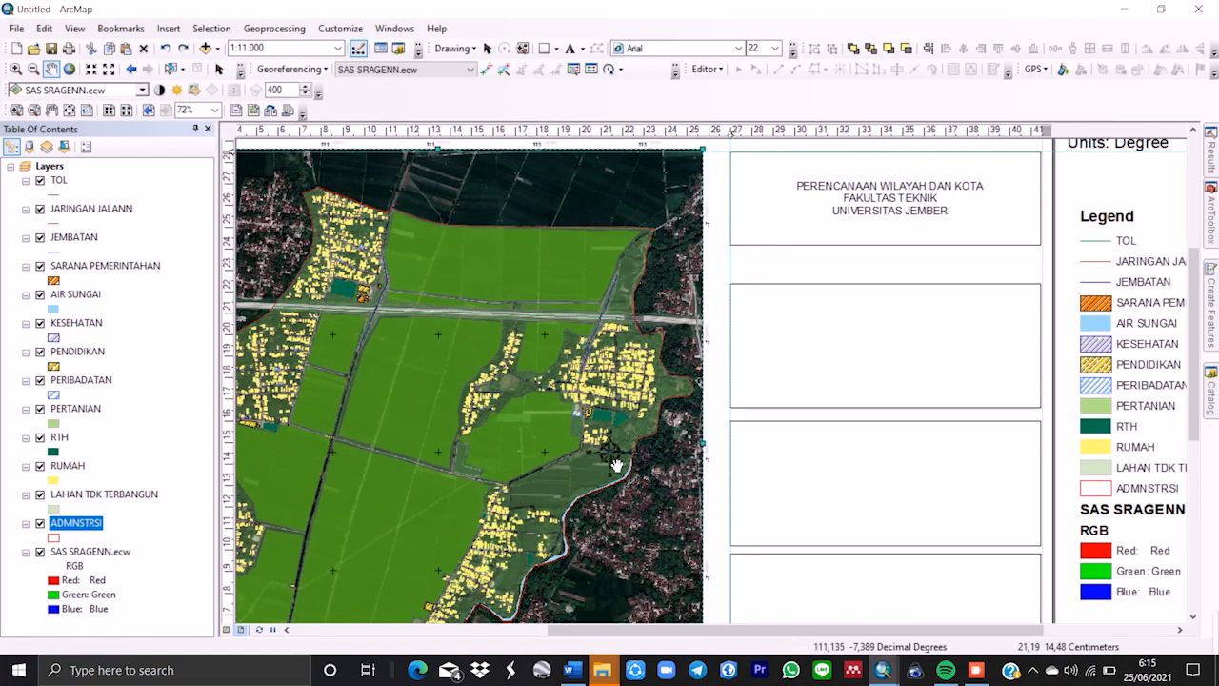
pyautogui.click(617, 465)
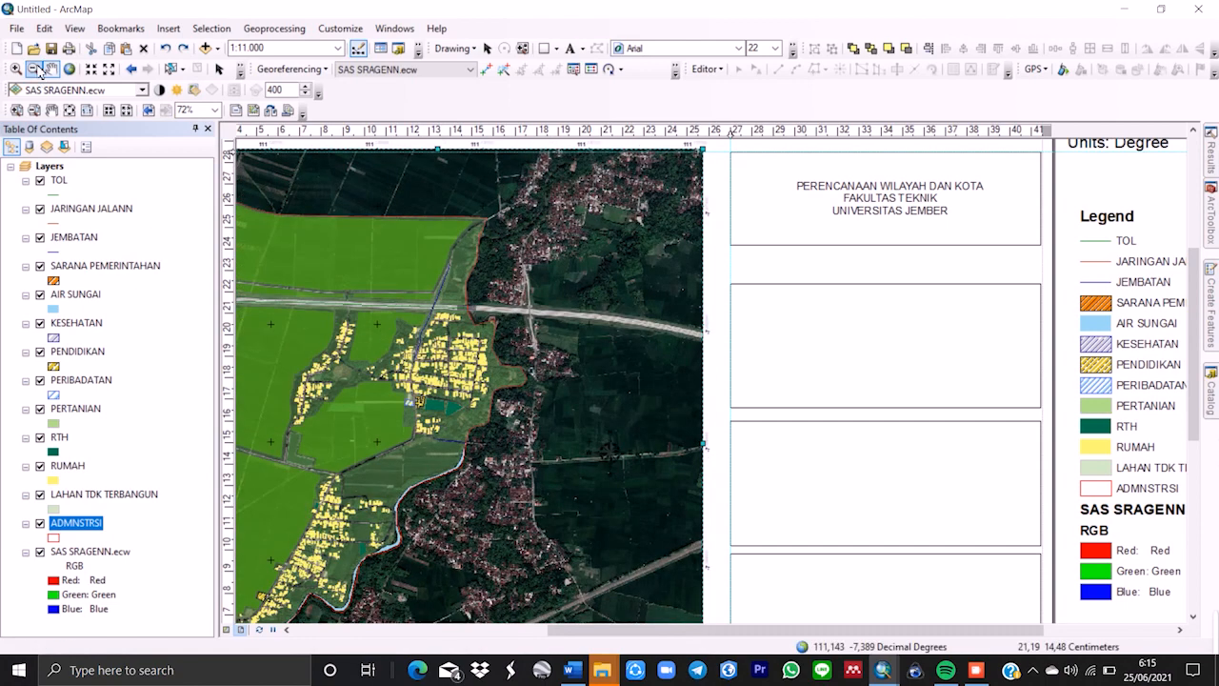
# Move the north arrow from the map to the left side of the second rectangle beside the map frame.
pyautogui.click(219, 72)
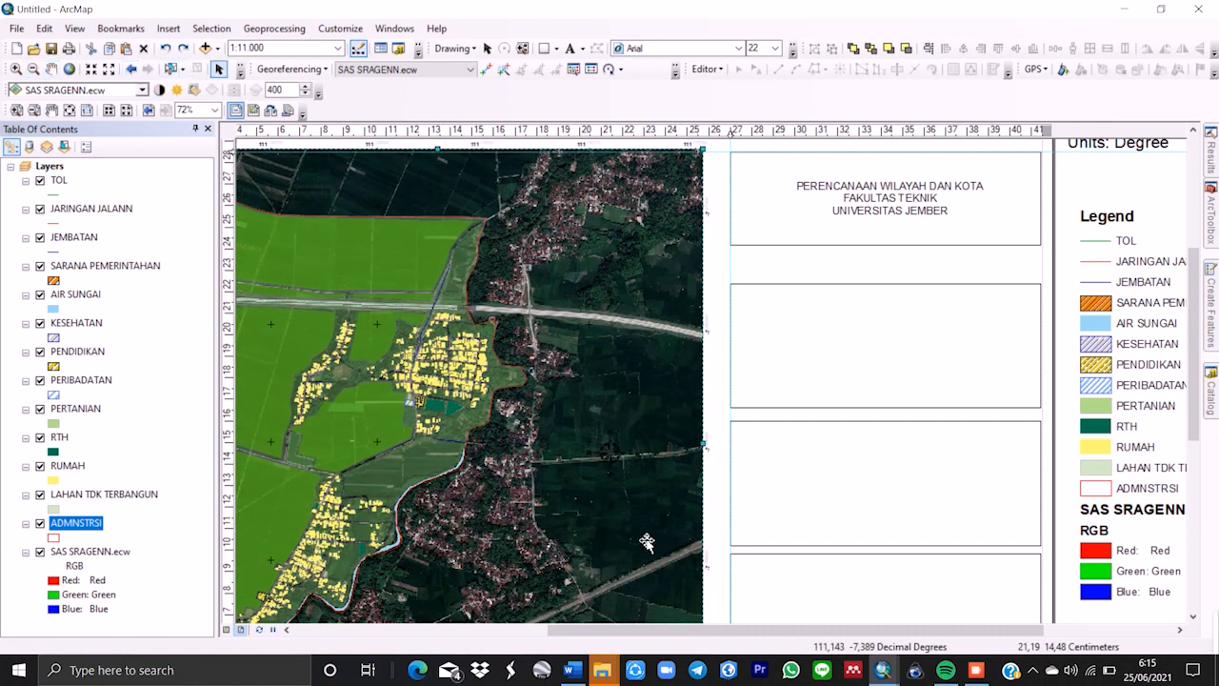
pyautogui.click(619, 471)
pyautogui.moveTo(624, 471); pyautogui.dragTo(768, 338)
pyautogui.scroll(2, 557, 313)
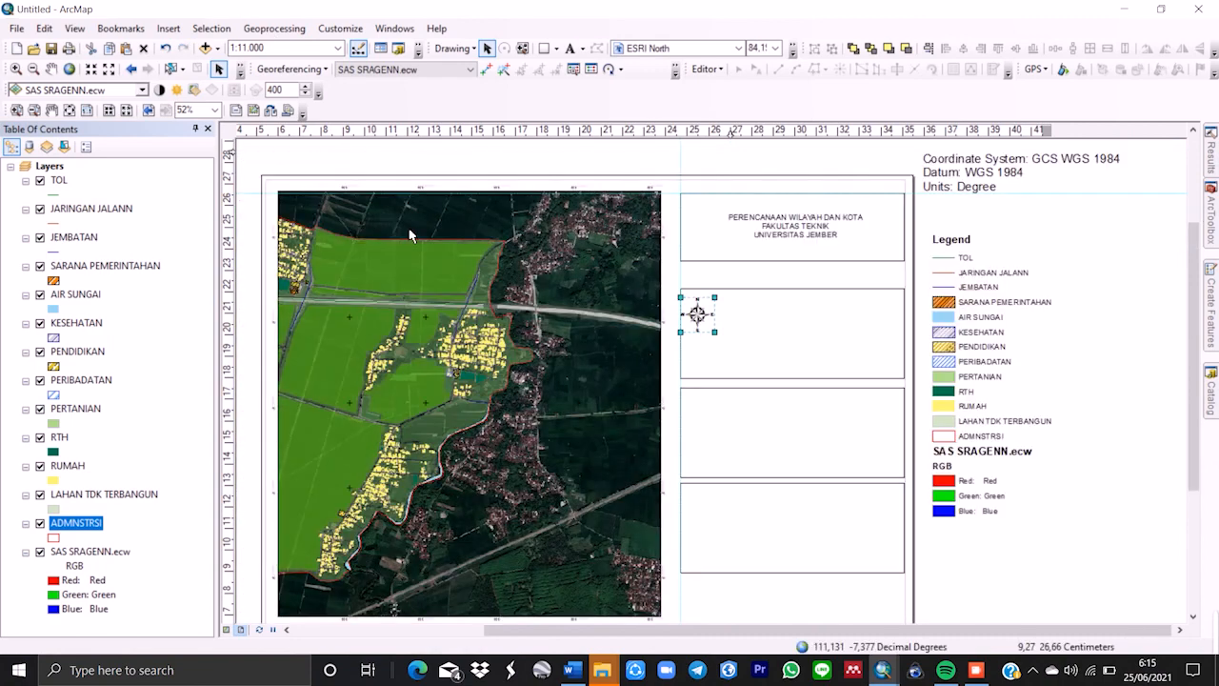
# Insert an Alternating Scale Bar 1 and place it along the lower part of the second rectangle.
pyautogui.click(175, 28)
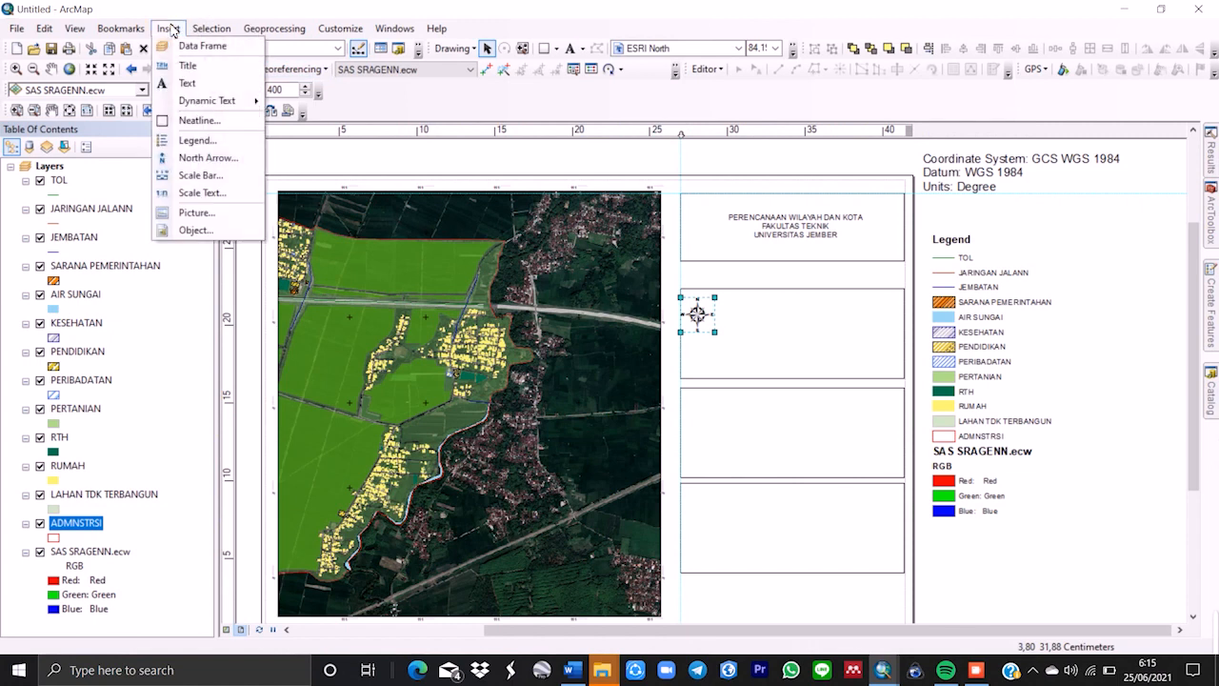
pyautogui.click(198, 176)
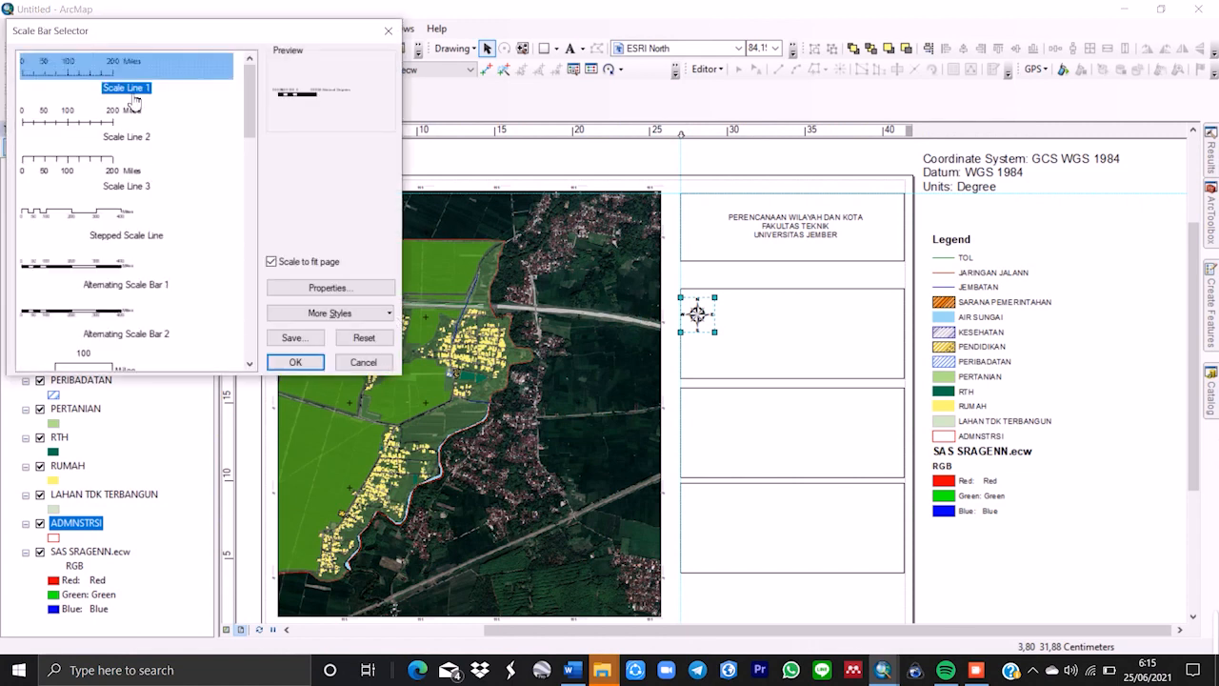
pyautogui.scroll(-3, 152, 133)
pyautogui.click(134, 123)
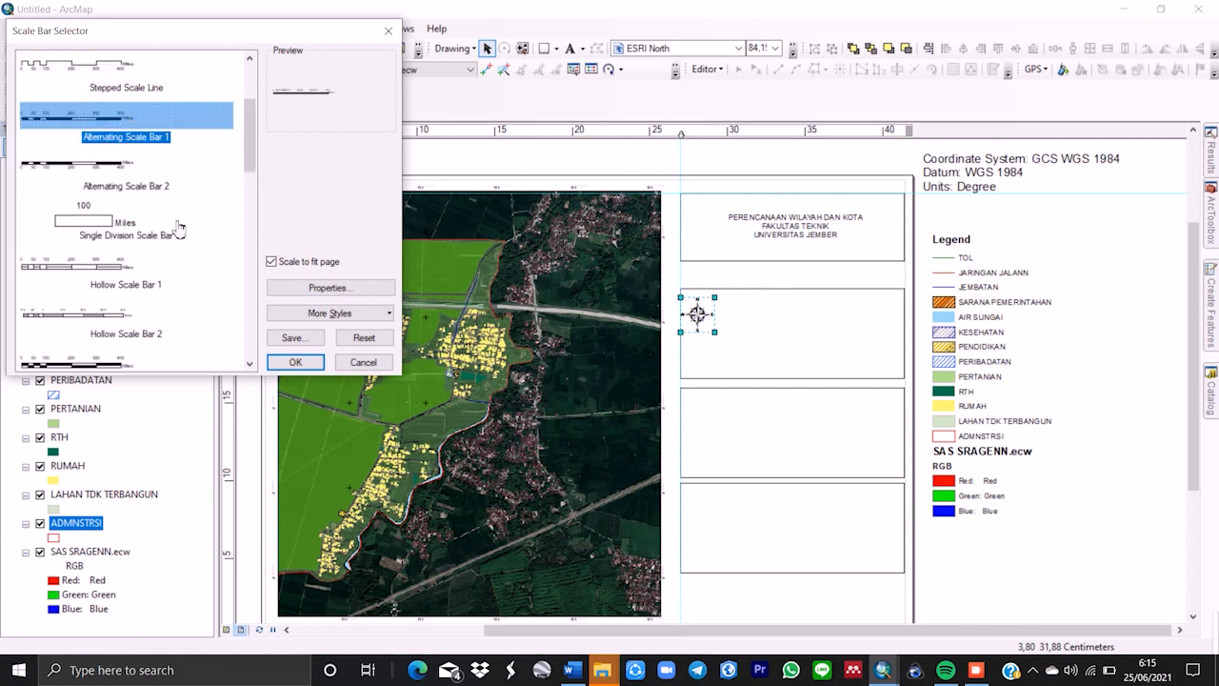
pyautogui.click(297, 361)
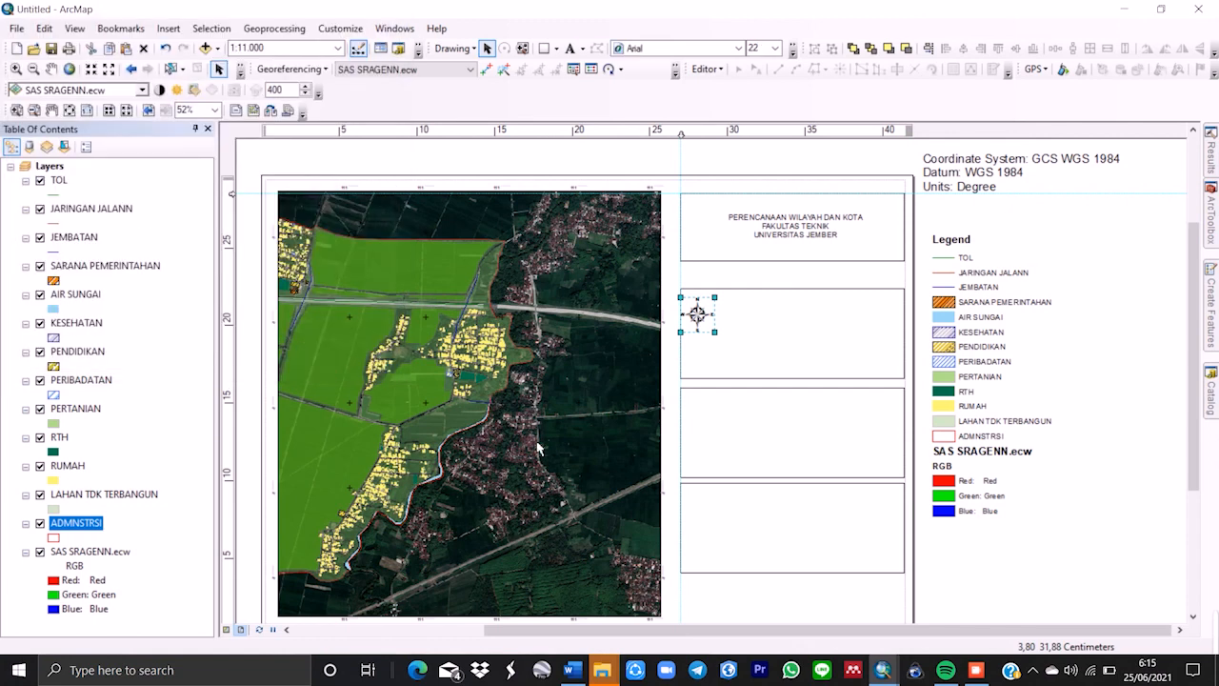
pyautogui.moveTo(737, 387); pyautogui.dragTo(833, 367)
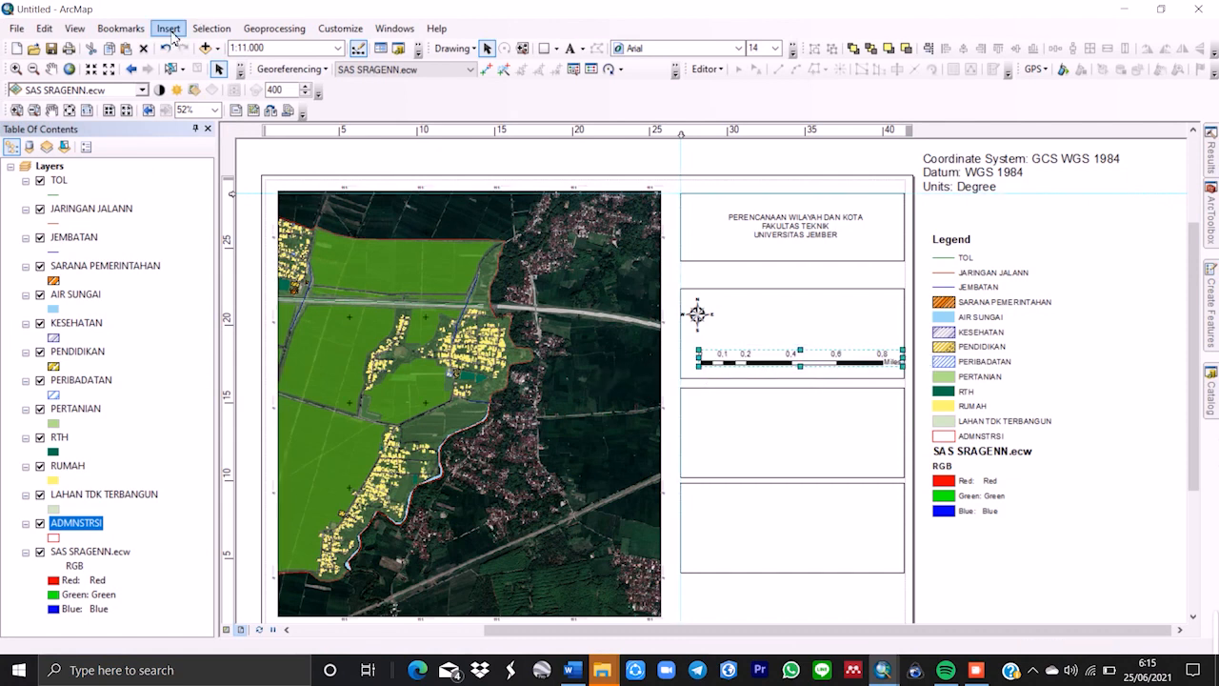
# Insert a scale text in the Centimeters = Kilometers style into the layout.
pyautogui.click(168, 28)
pyautogui.click(169, 27)
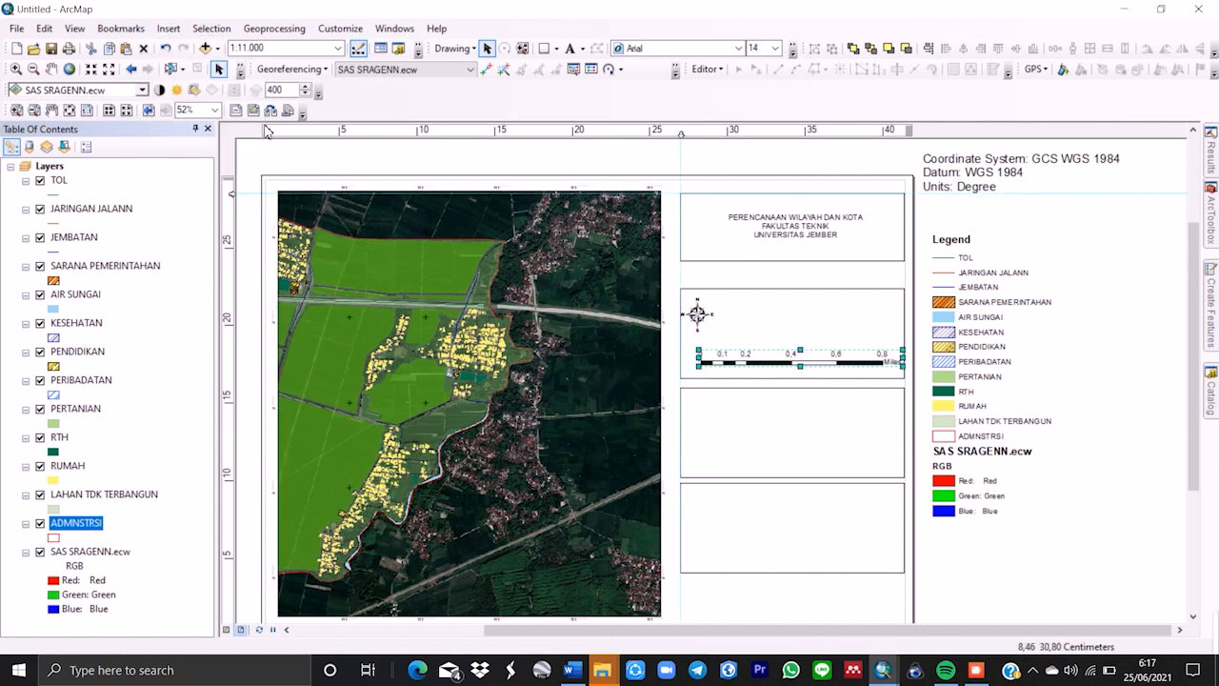
pyautogui.click(169, 28)
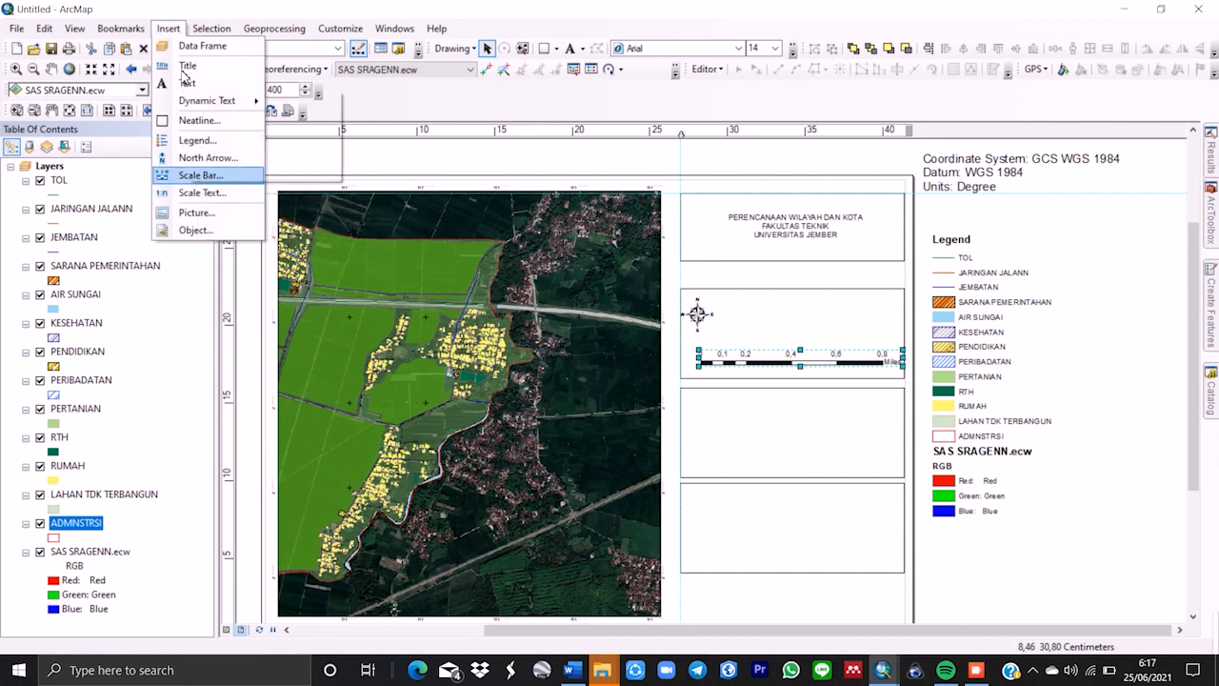
pyautogui.click(202, 193)
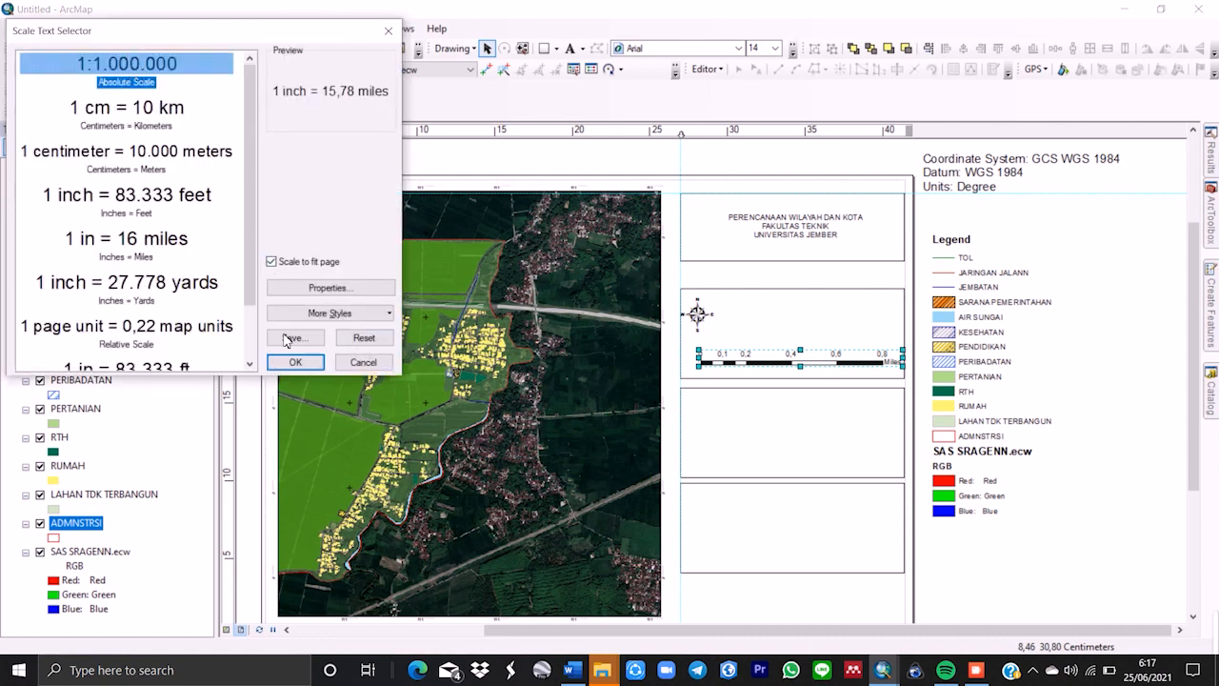
pyautogui.click(172, 195)
pyautogui.scroll(-1, 165, 278)
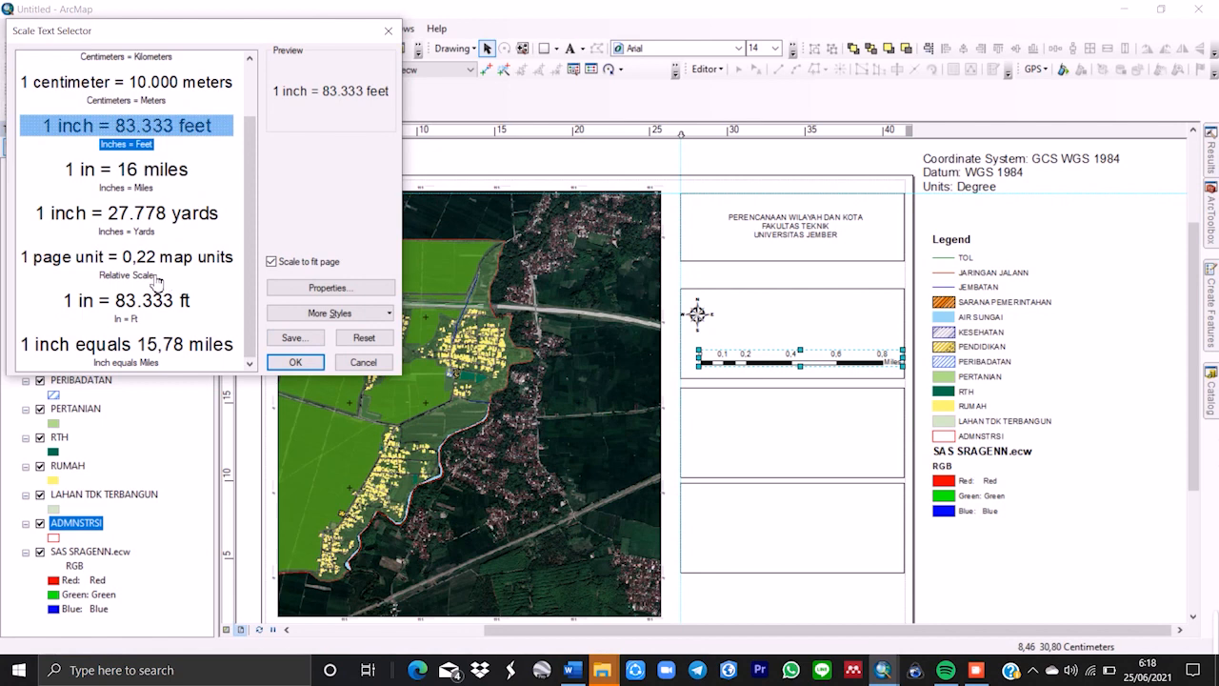
pyautogui.click(157, 279)
pyautogui.scroll(2, 157, 281)
pyautogui.click(134, 69)
pyautogui.click(144, 111)
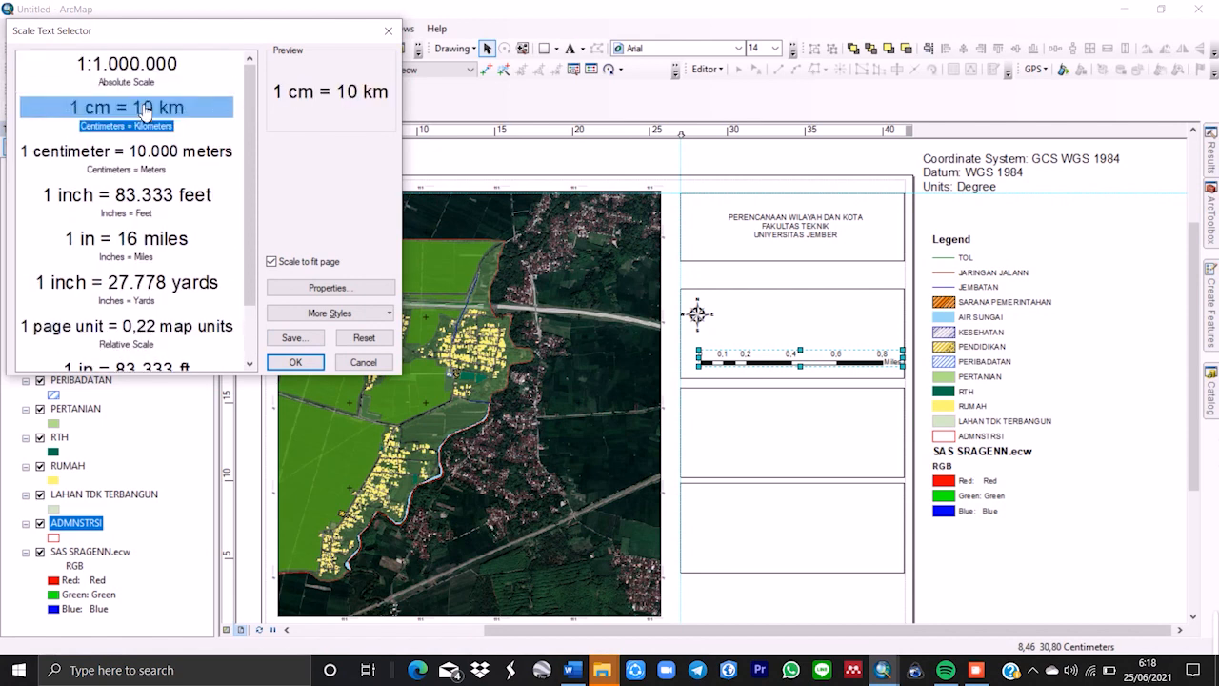
pyautogui.click(295, 362)
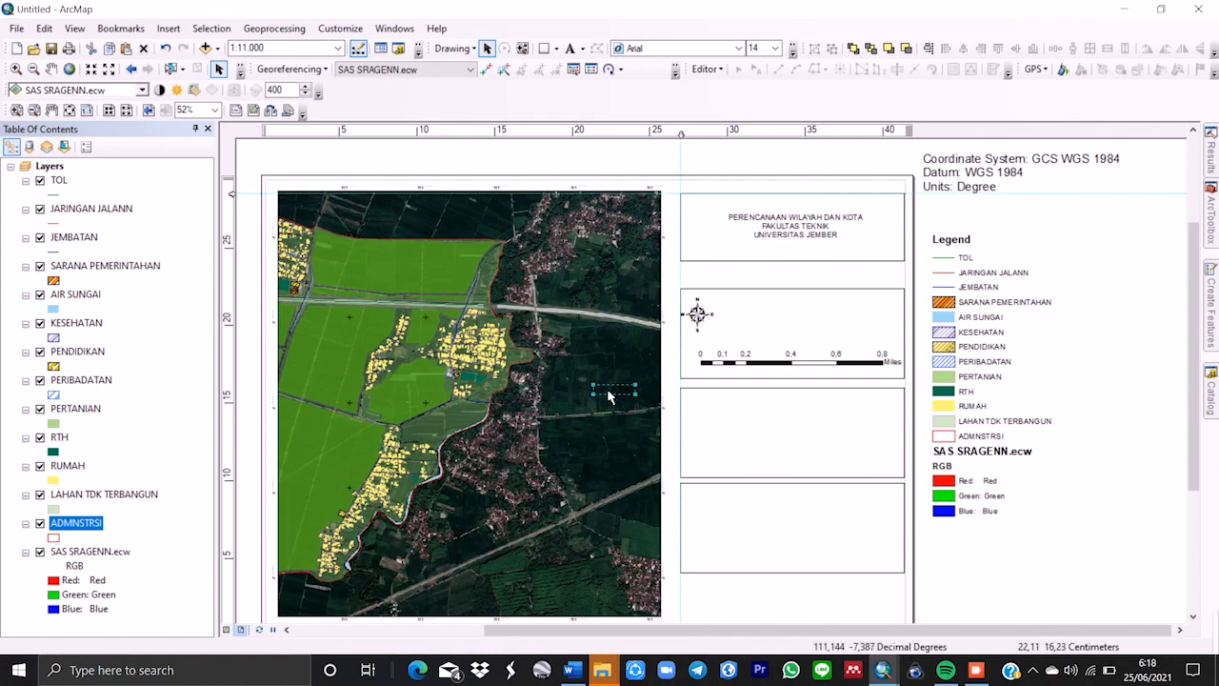
# Move the scale text into the second rectangle, just above the scale bar.
pyautogui.moveTo(611, 392); pyautogui.dragTo(778, 332)
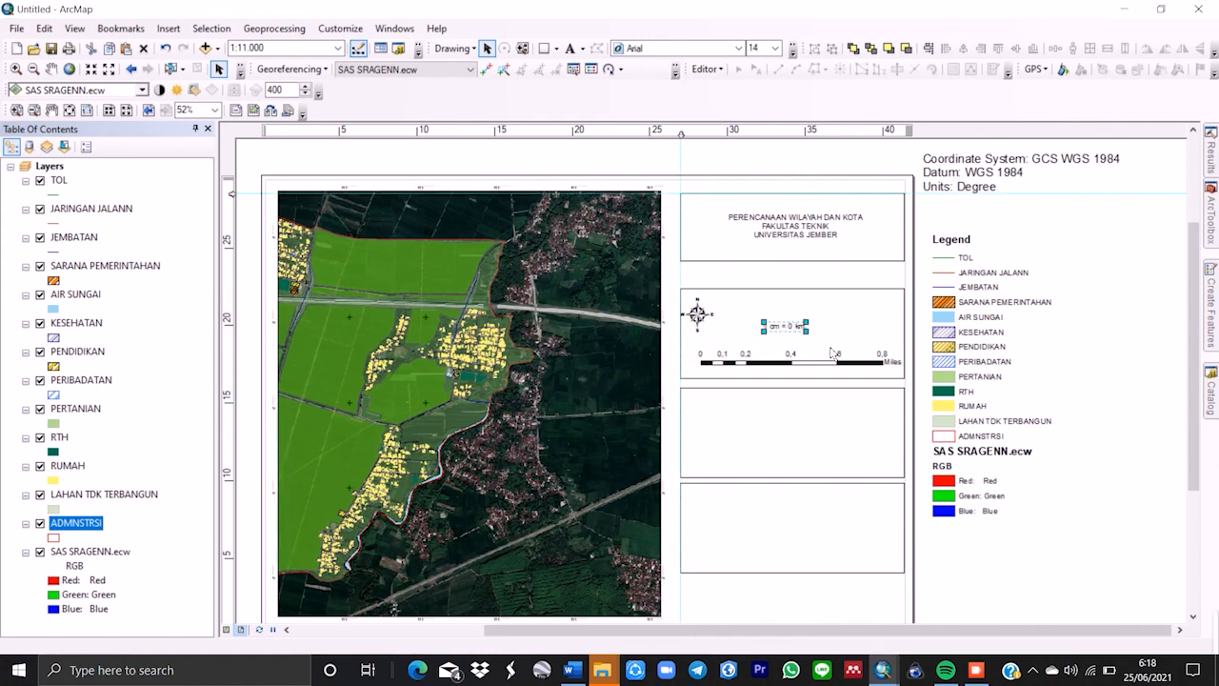
pyautogui.scroll(2, 808, 353)
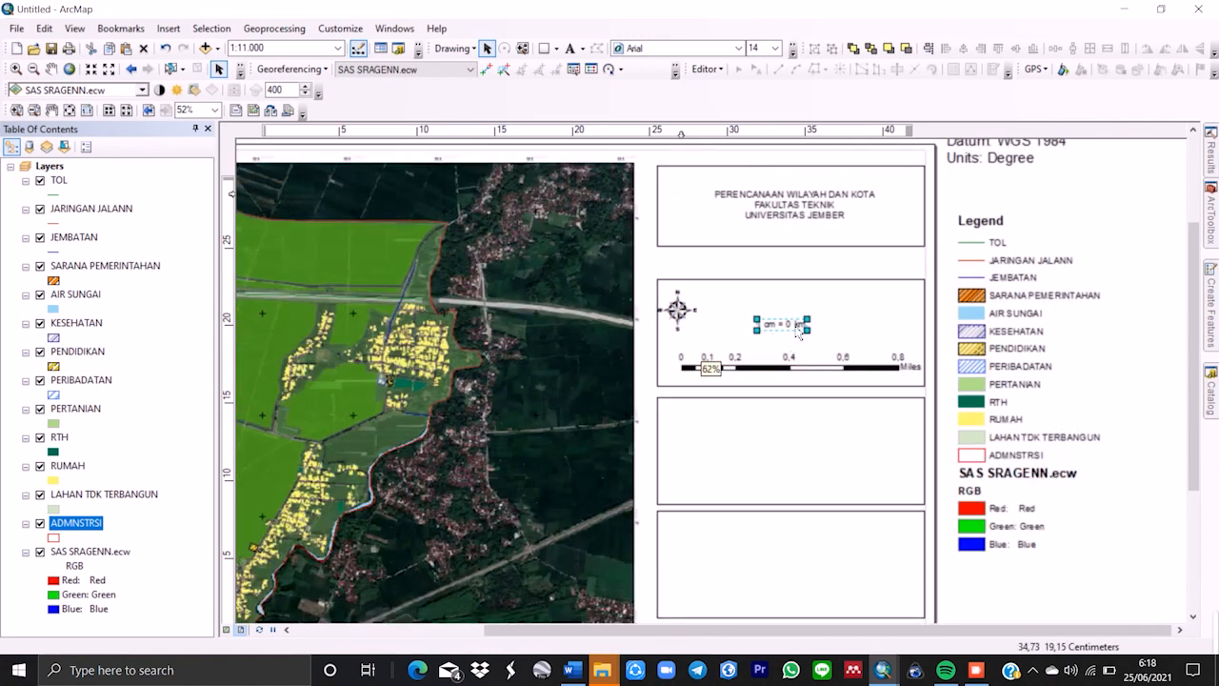
pyautogui.scroll(-3, 424, 301)
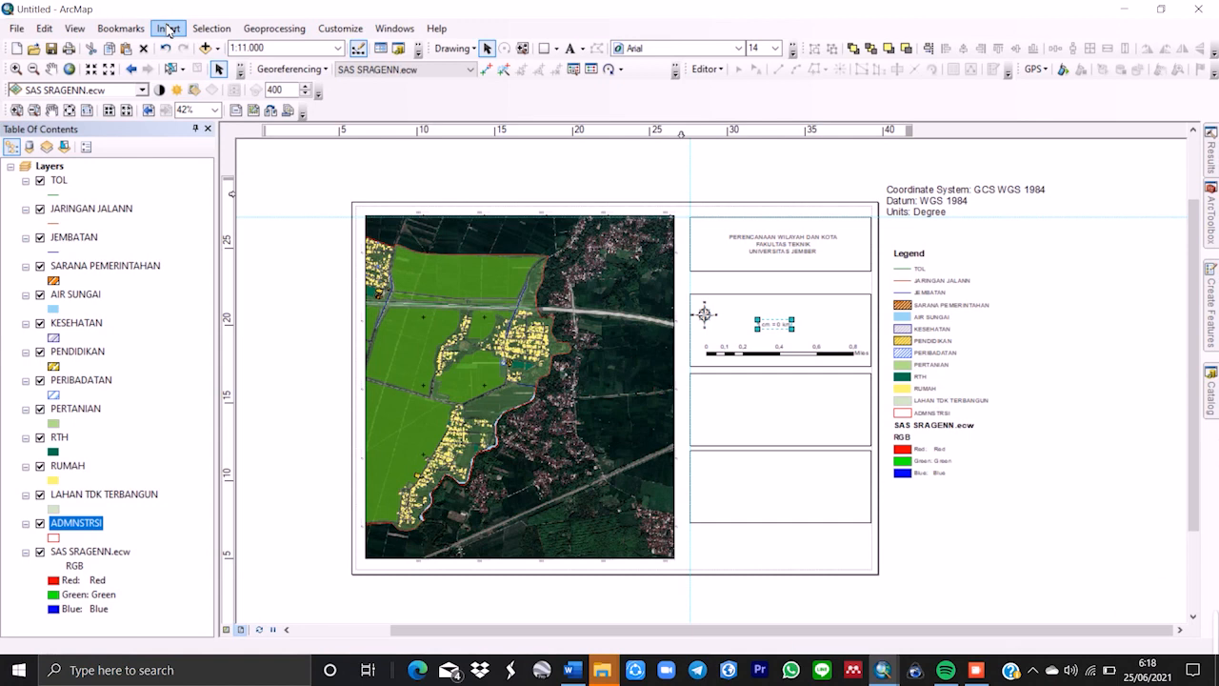
# Insert a new, empty data frame into the layout.
pyautogui.click(168, 29)
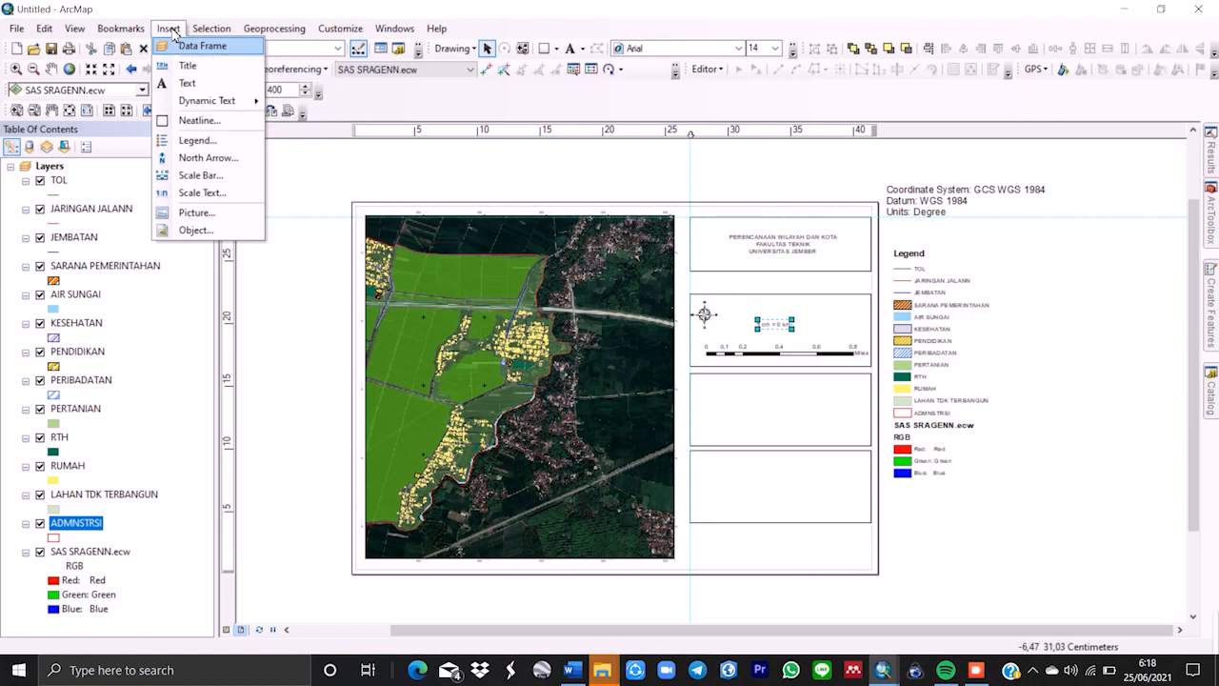
pyautogui.click(171, 31)
pyautogui.click(171, 30)
pyautogui.click(188, 46)
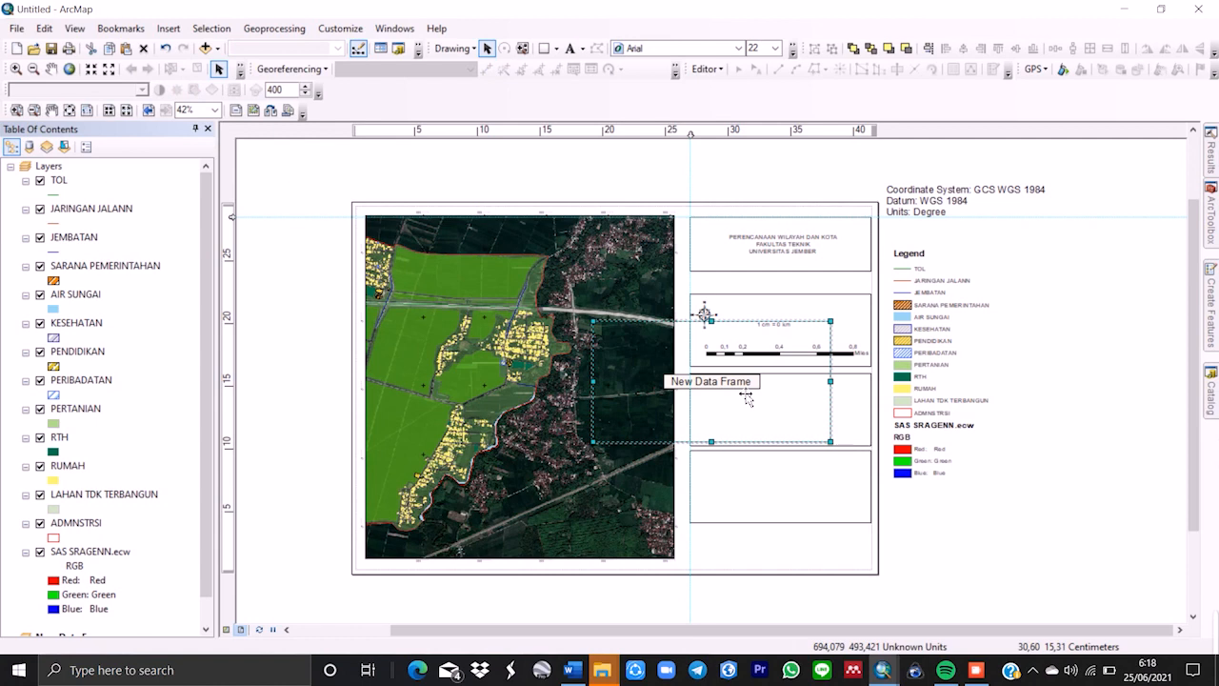
# Add the batas DESA perubahan RTRW layer to New Data Frame, connecting to its folder on drive D.
pyautogui.scroll(-1, 100, 533)
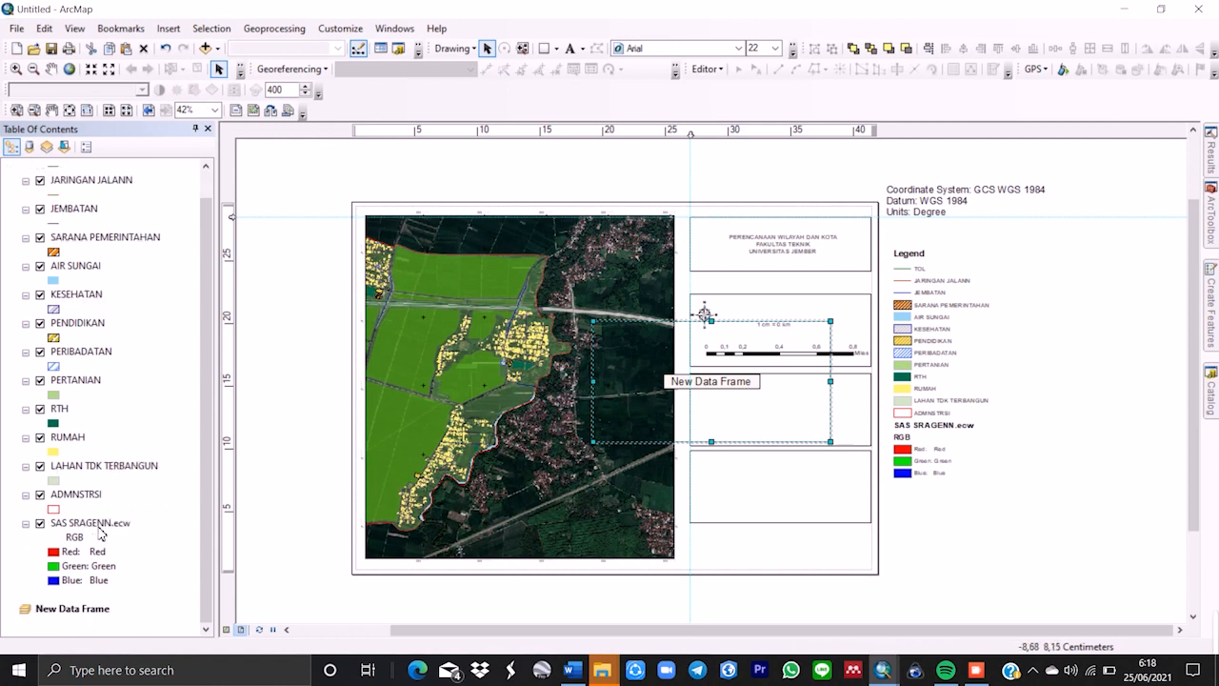
pyautogui.click(76, 609)
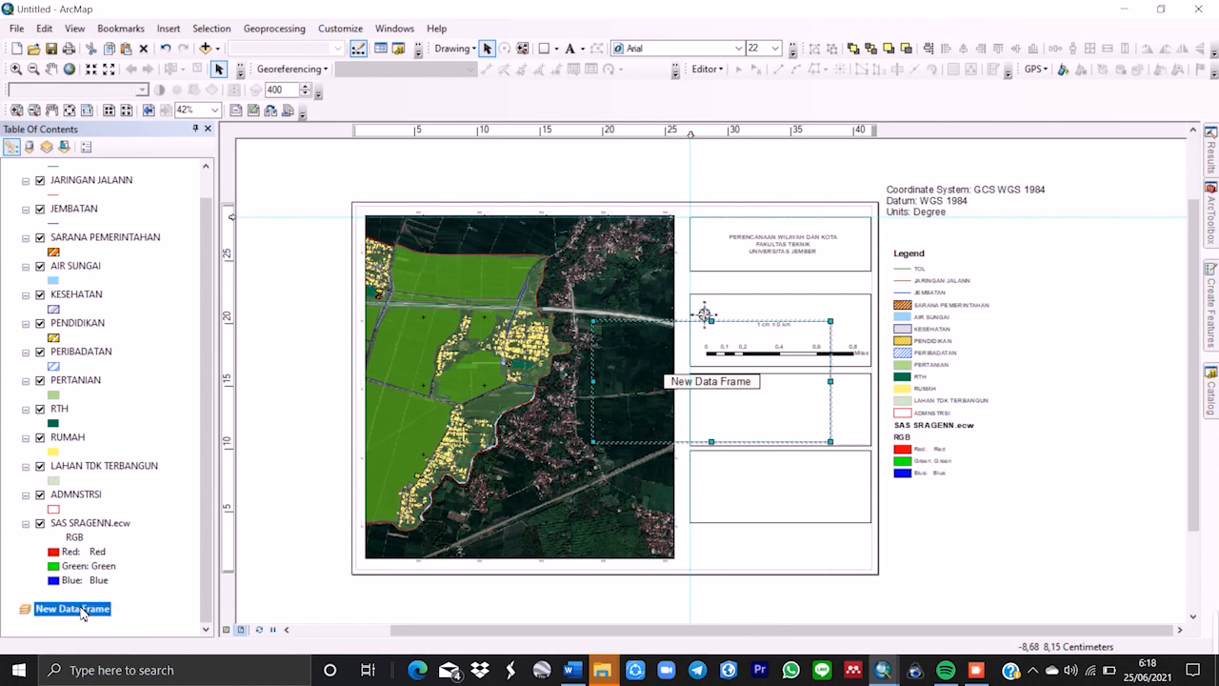
pyautogui.rightClick(81, 612)
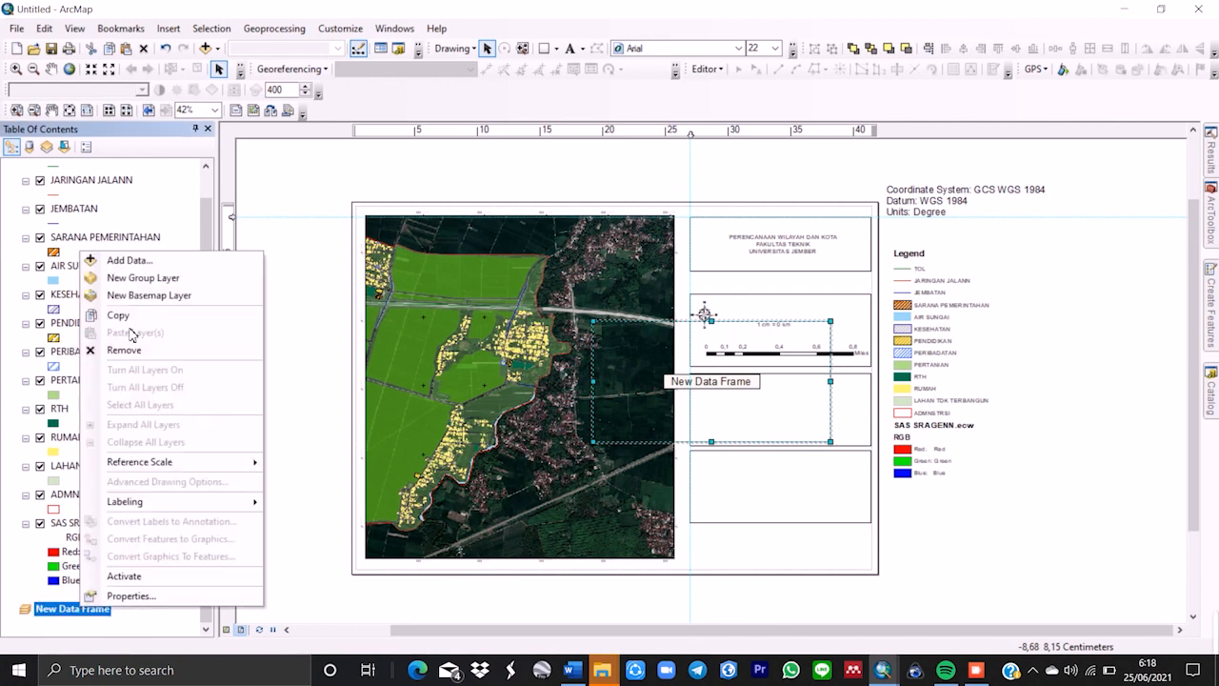
pyautogui.click(141, 266)
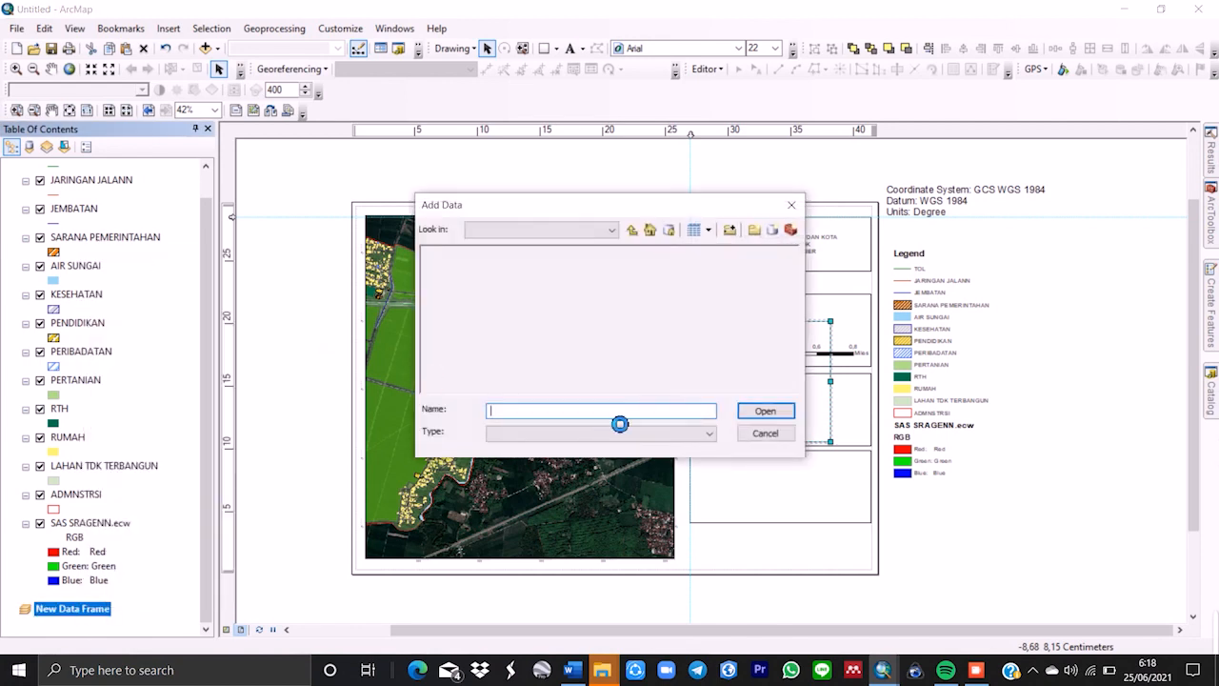
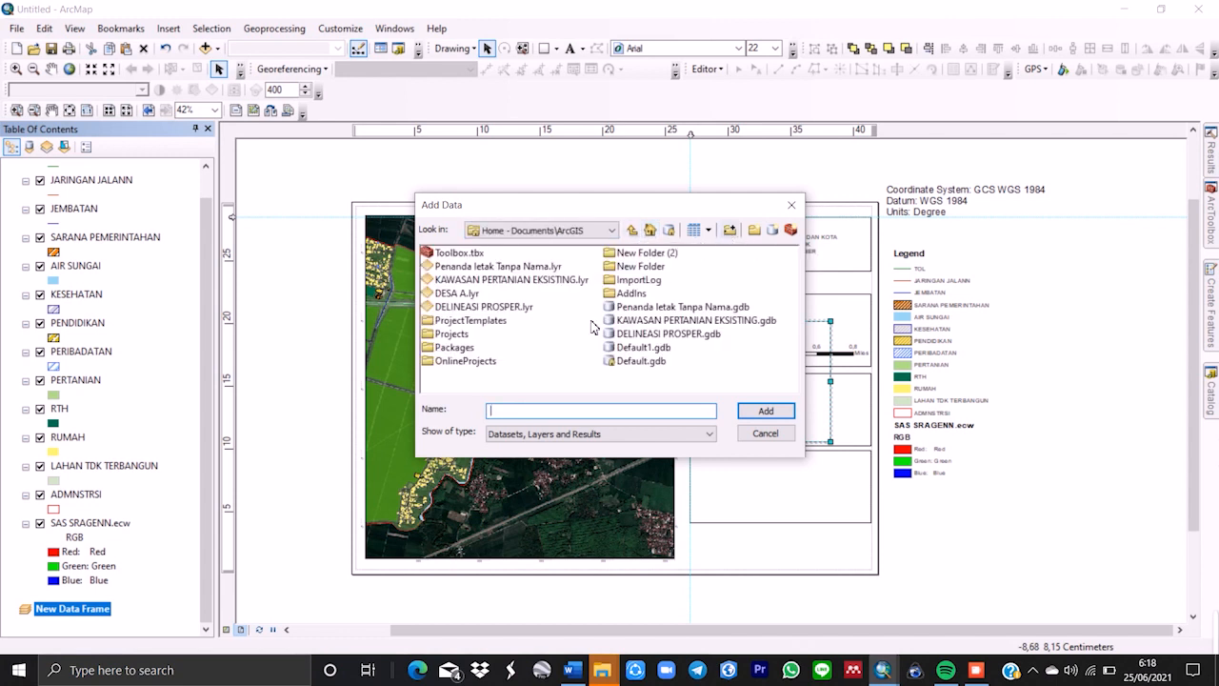
pyautogui.click(729, 232)
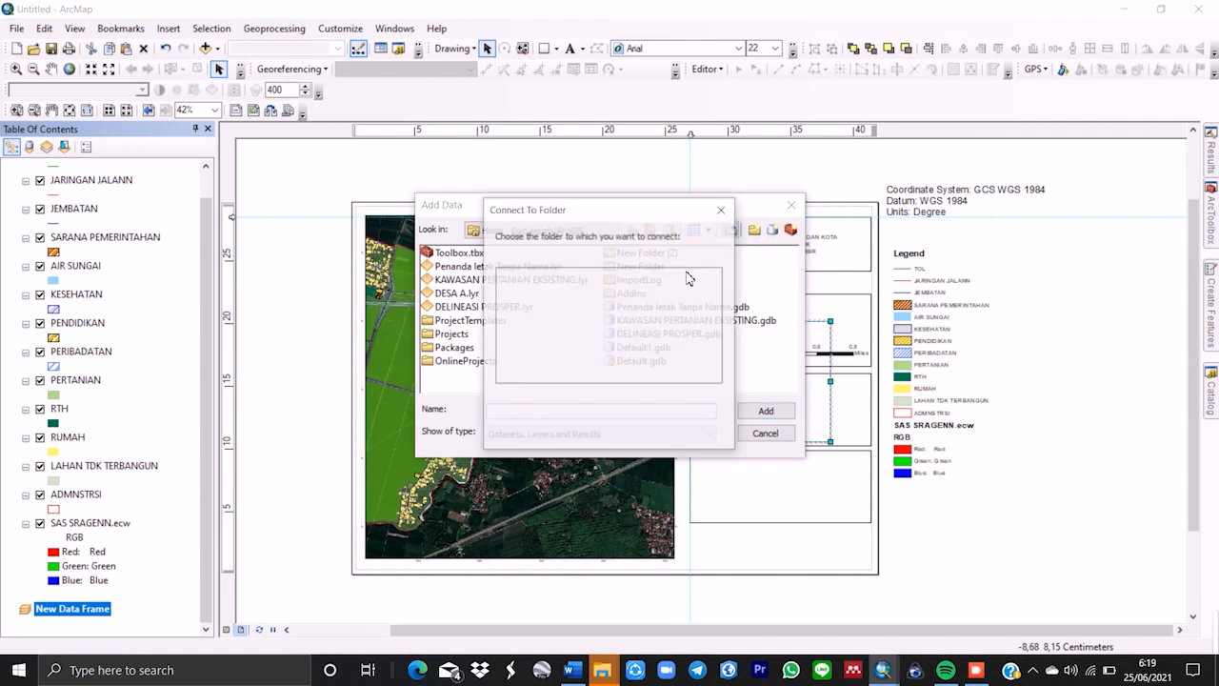
pyautogui.doubleClick(542, 324)
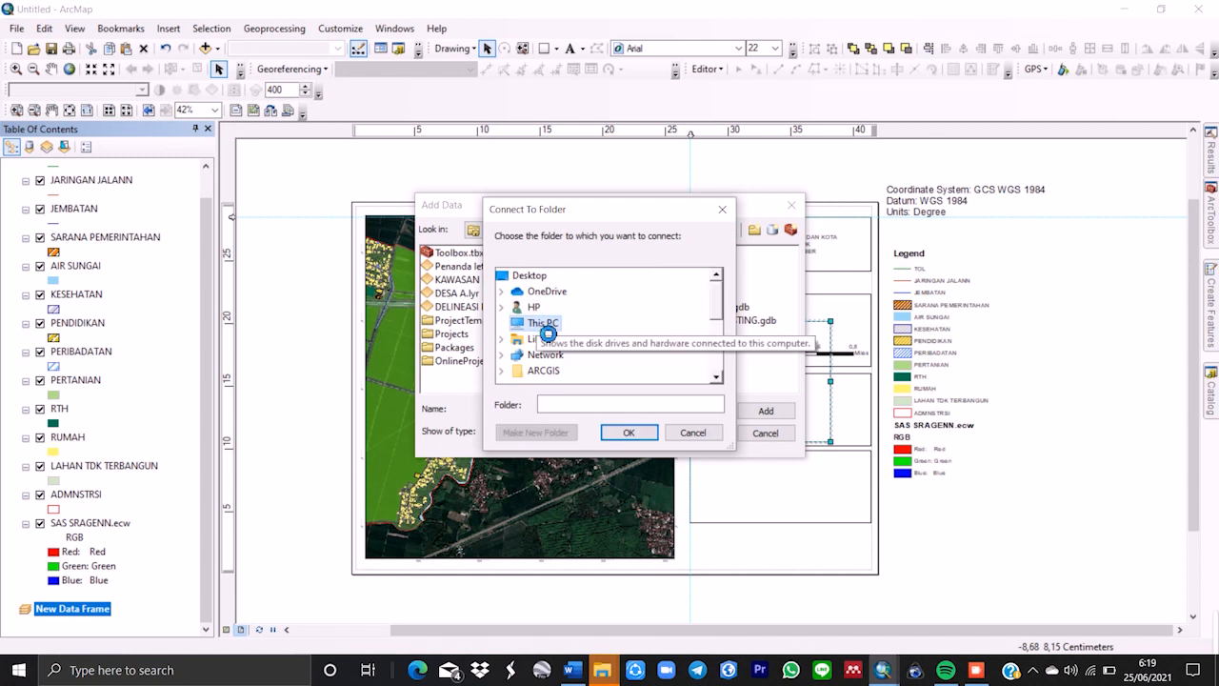
pyautogui.scroll(-2, 548, 329)
pyautogui.doubleClick(551, 324)
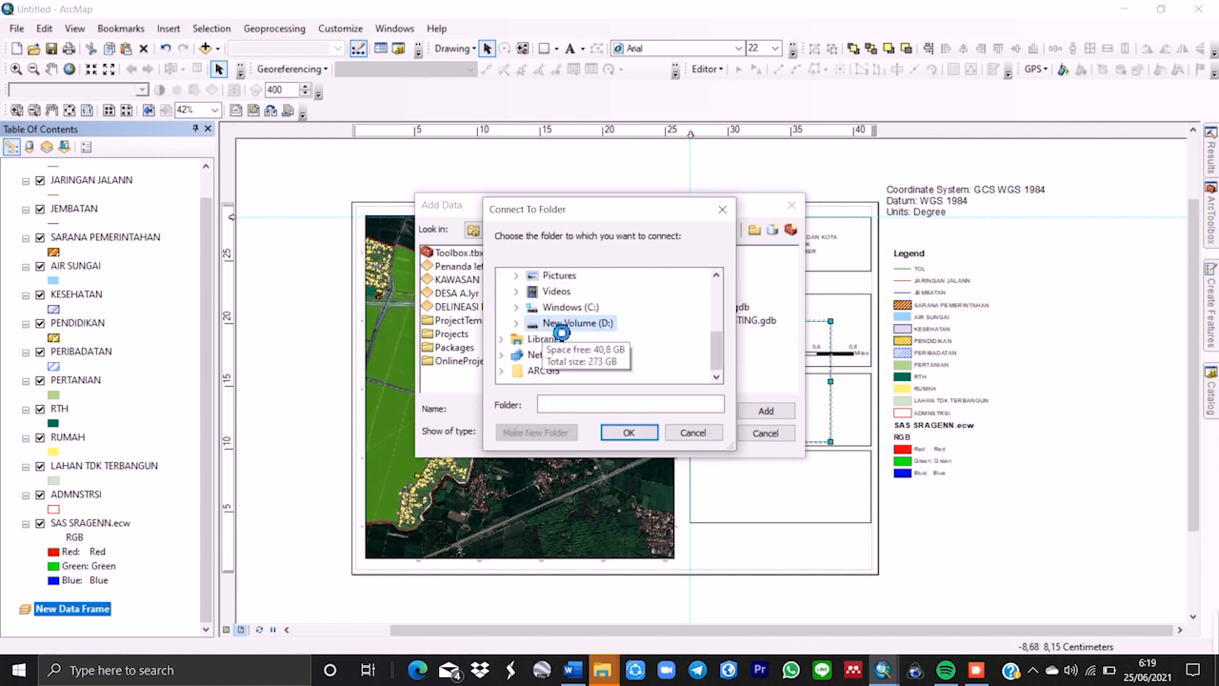
pyautogui.scroll(-3, 556, 329)
pyautogui.scroll(-1, 556, 328)
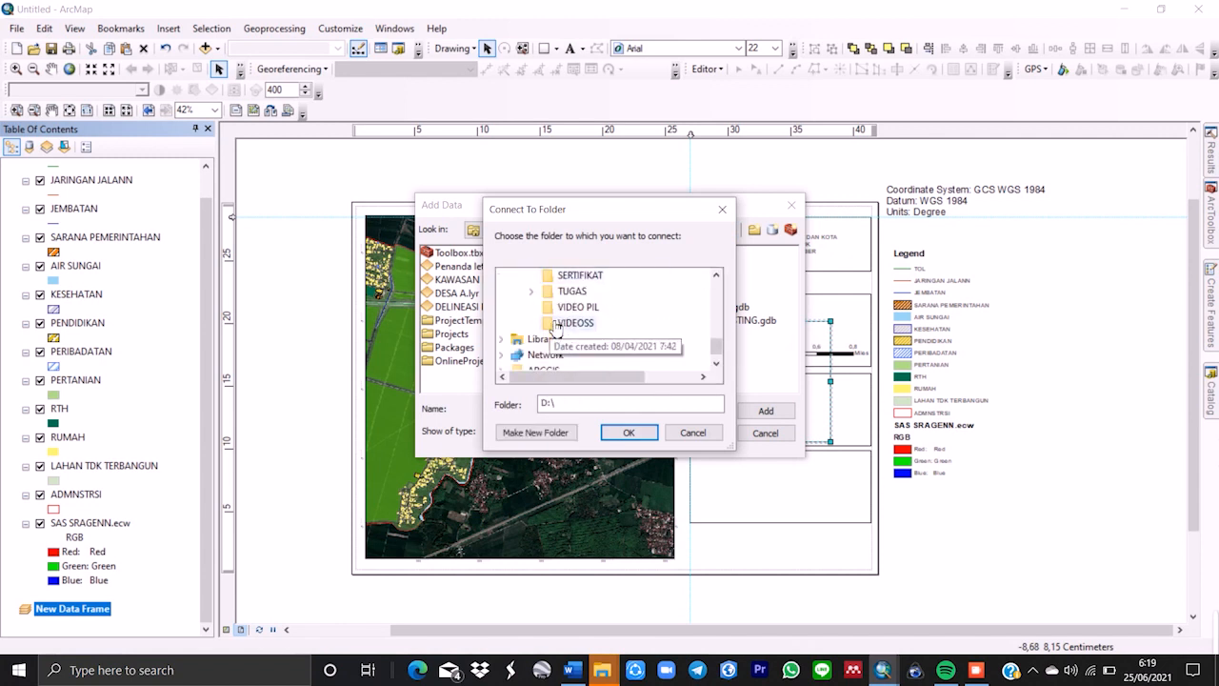
pyautogui.scroll(4, 556, 329)
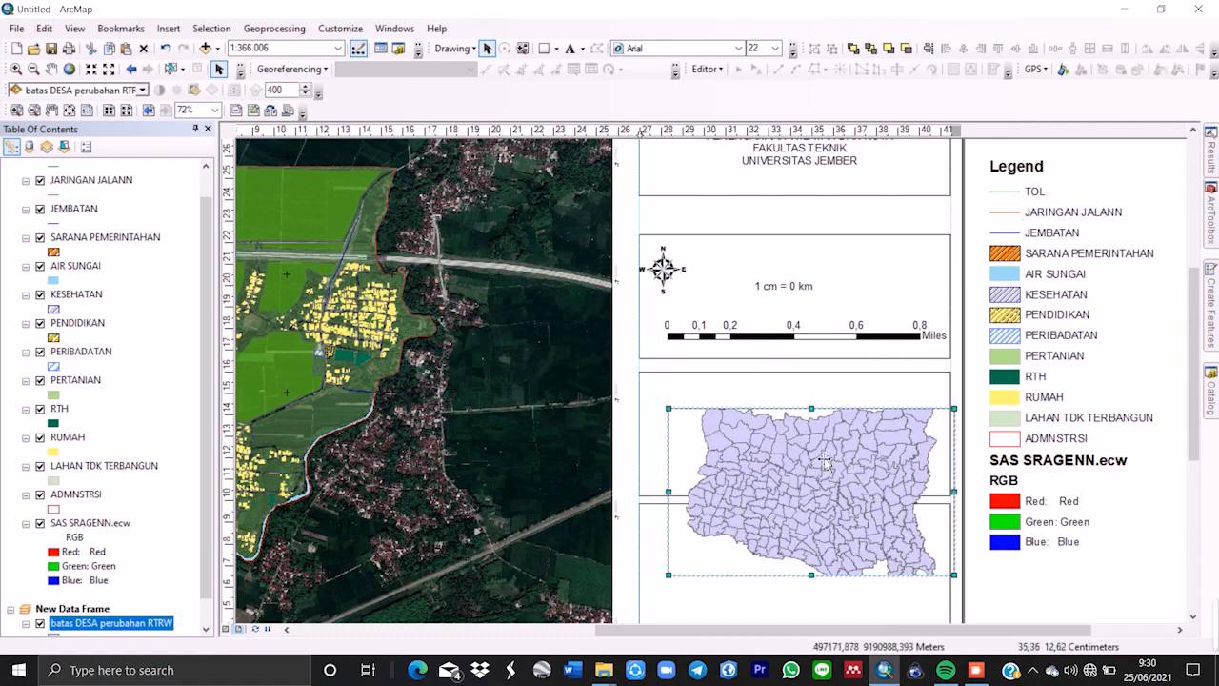
# Enlarge the new data frame to the width of the column of rectangles and place it over the third and fourth rectangles.
pyautogui.moveTo(837, 471); pyautogui.dragTo(819, 451)
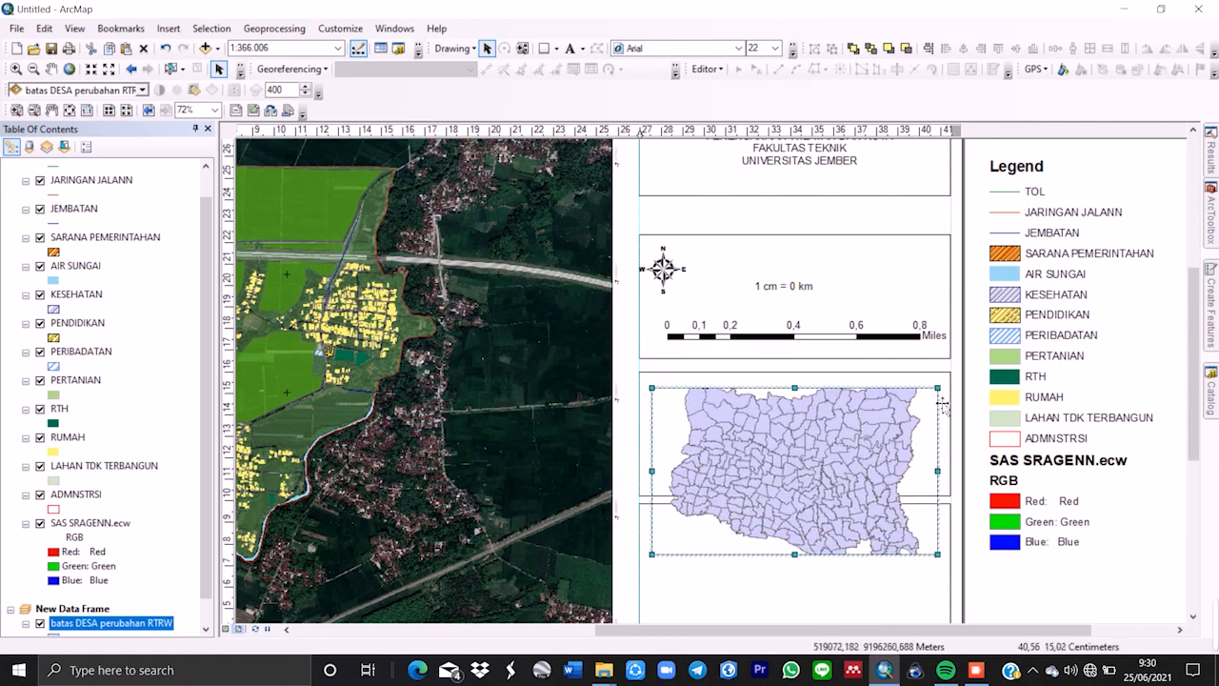
pyautogui.moveTo(938, 389); pyautogui.dragTo(965, 364)
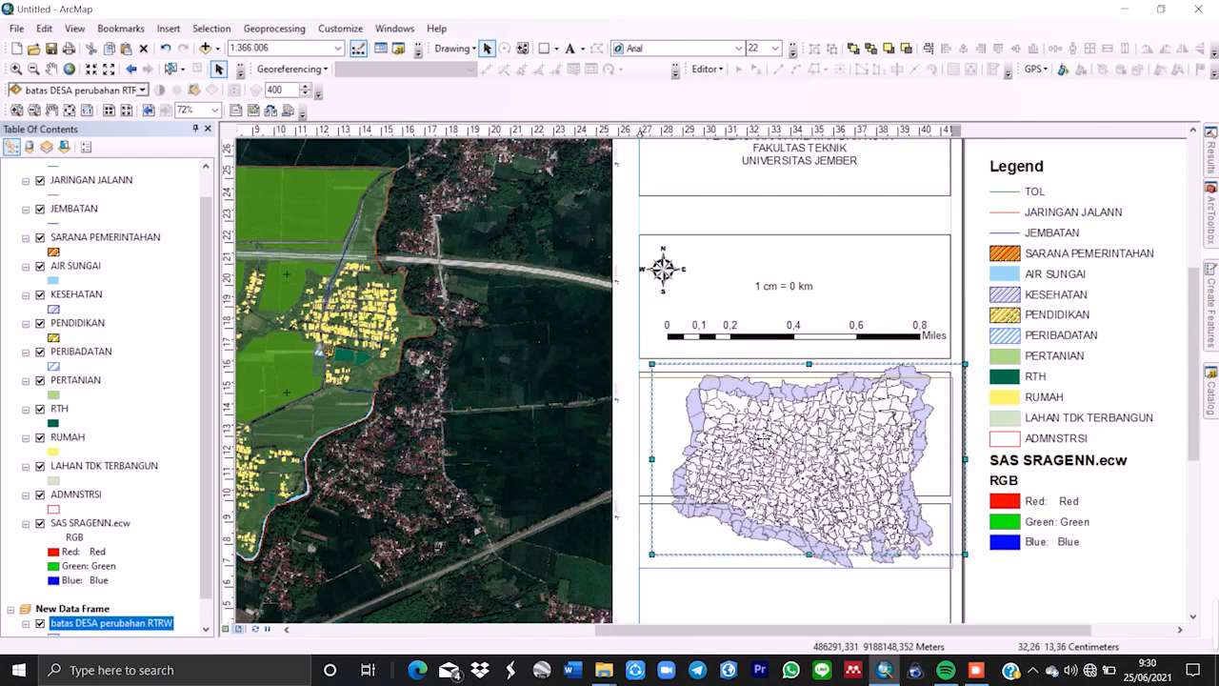
pyautogui.moveTo(775, 425); pyautogui.dragTo(763, 439)
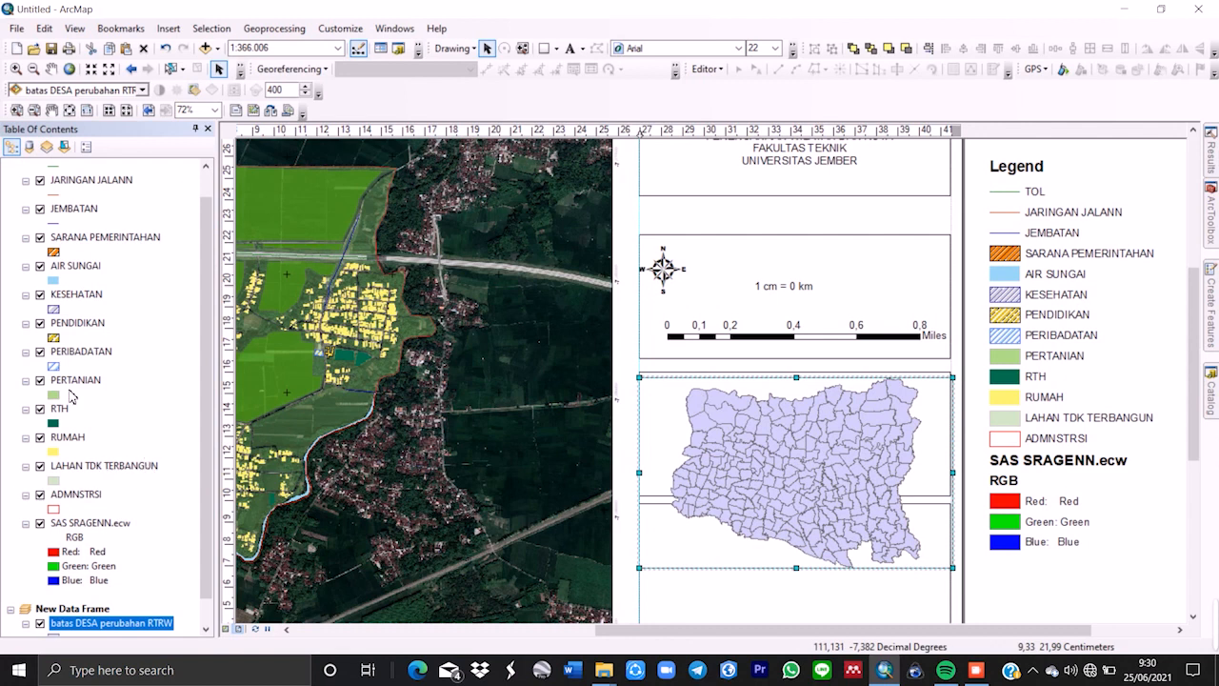
# Copy the ADMNSTRSI layer from the main Layers data frame and paste it into New Data Frame.
pyautogui.scroll(-1, 82, 434)
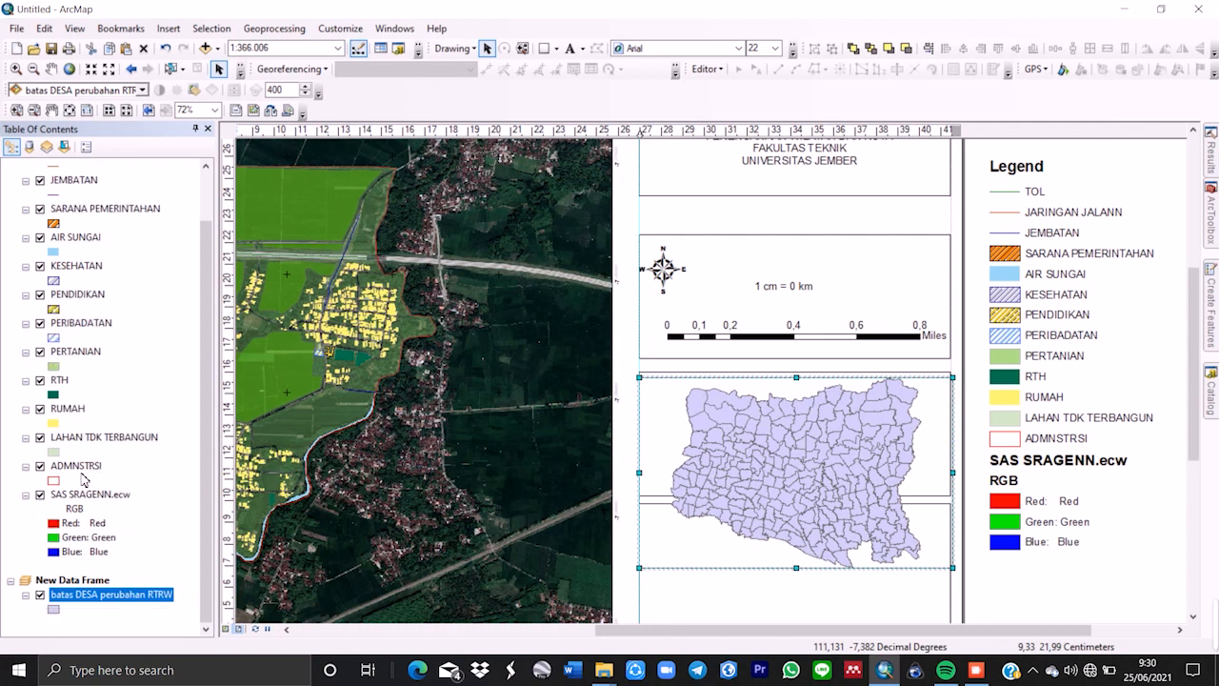
pyautogui.rightClick(83, 473)
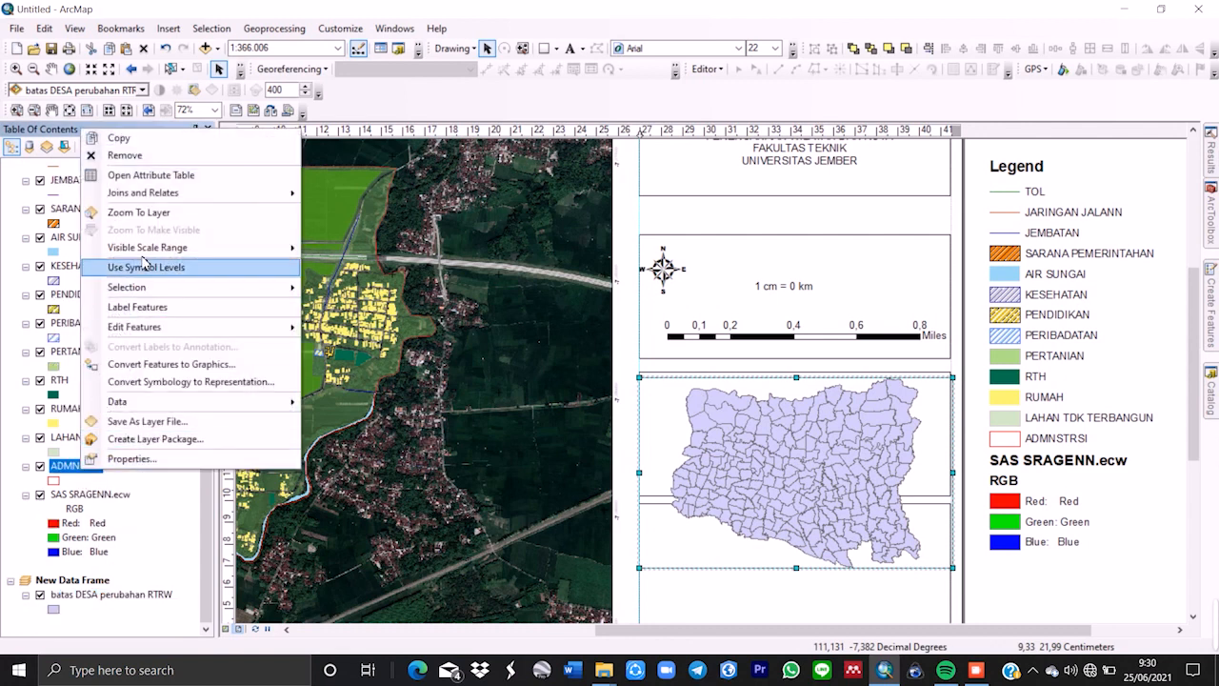
pyautogui.click(139, 138)
pyautogui.click(95, 583)
pyautogui.rightClick(95, 583)
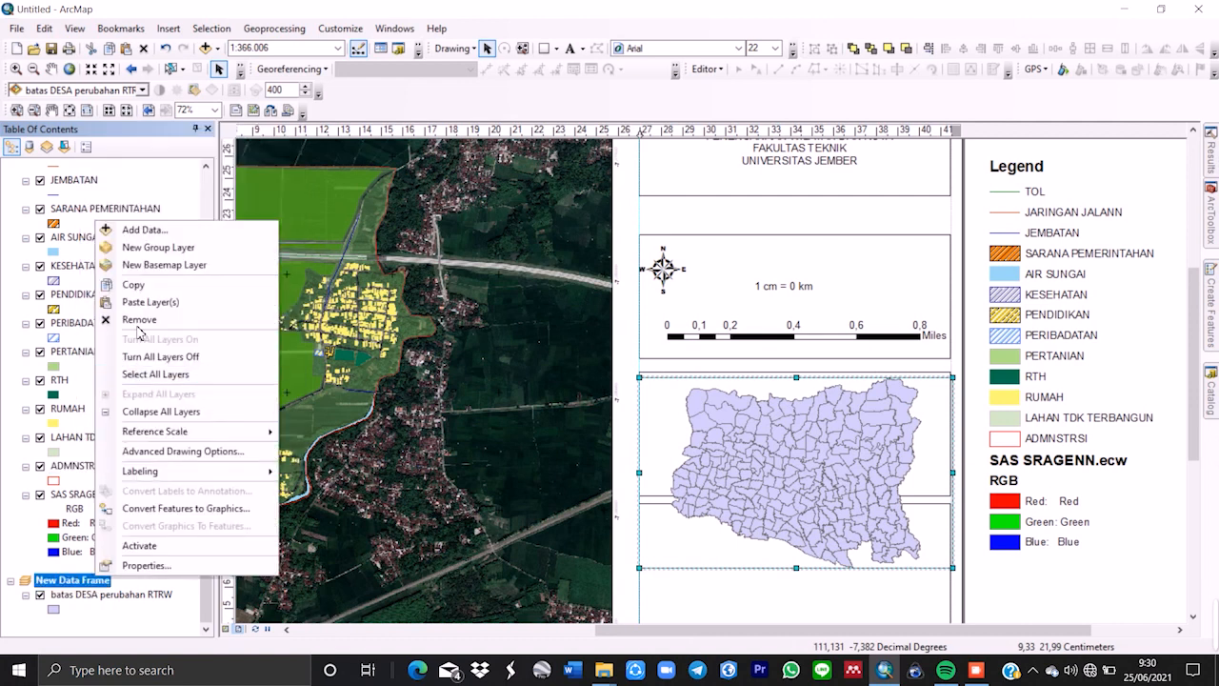
pyautogui.click(141, 303)
pyautogui.scroll(-2, 143, 561)
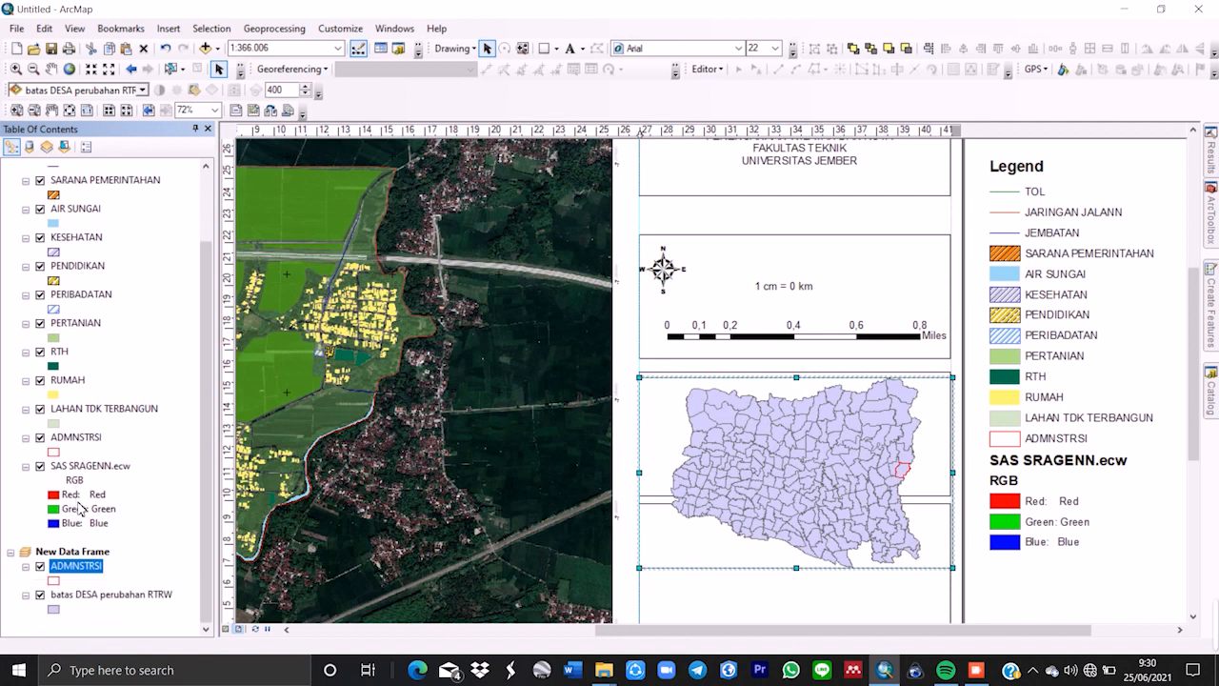
# Set the fill color of the ADMNSTRSI layer in New Data Frame to red.
pyautogui.click(53, 580)
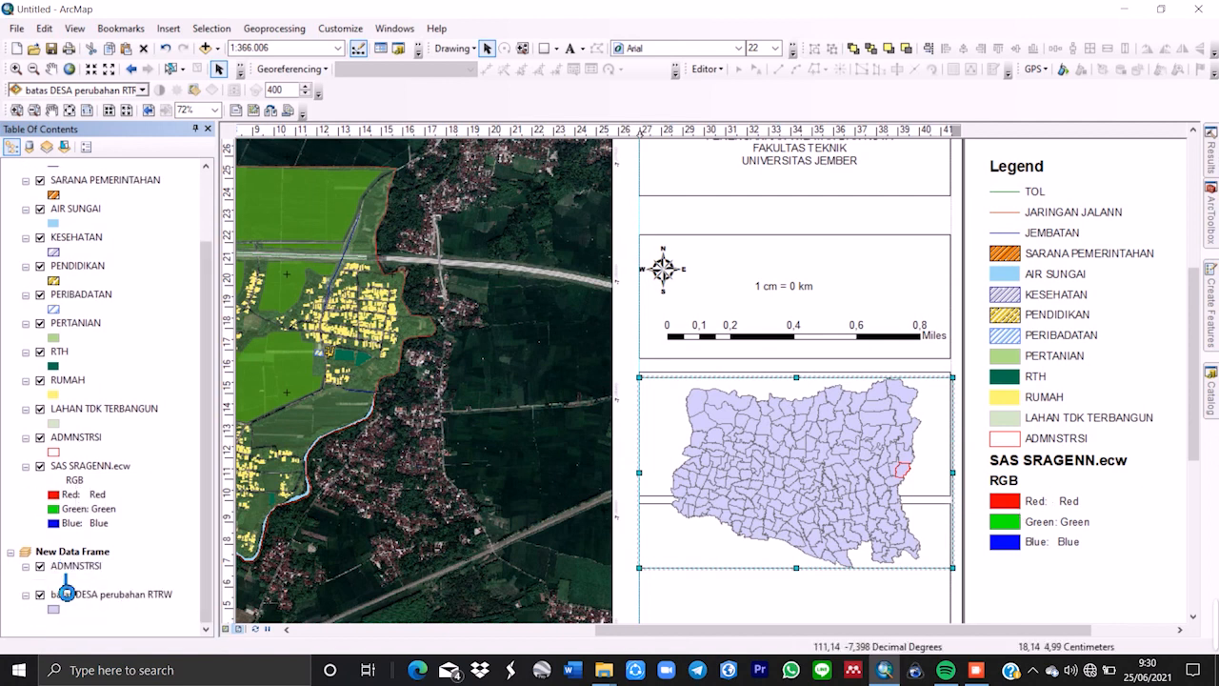
pyautogui.click(768, 332)
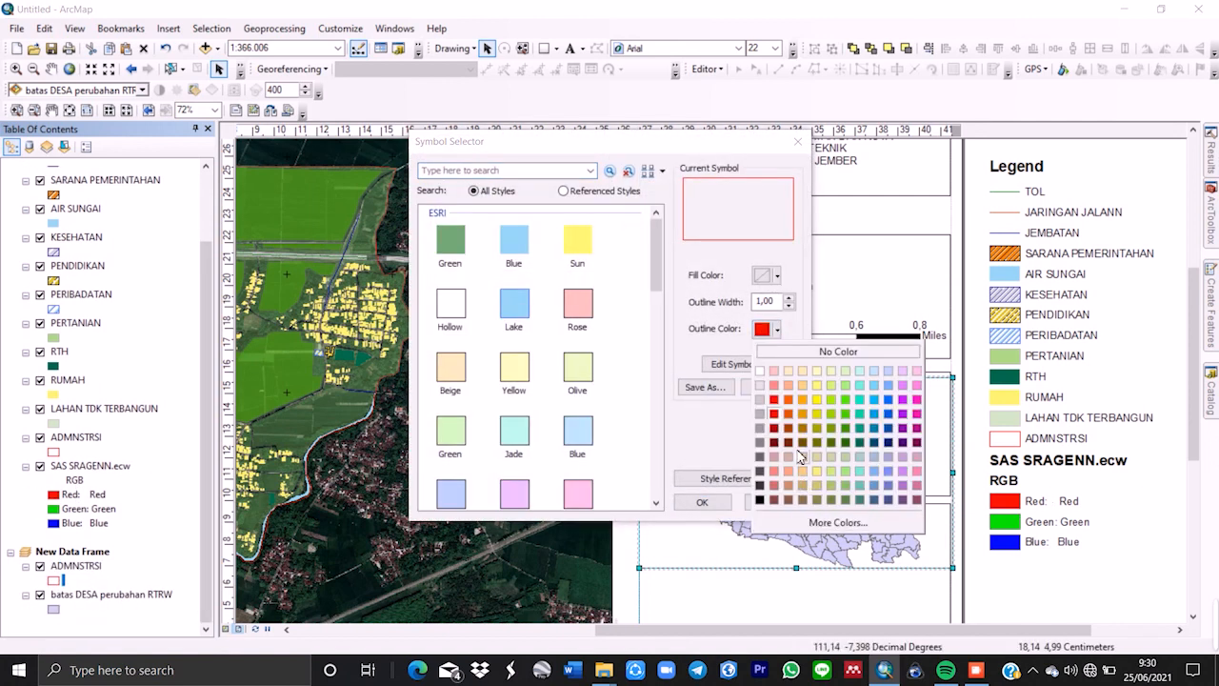
pyautogui.click(768, 276)
pyautogui.click(768, 276)
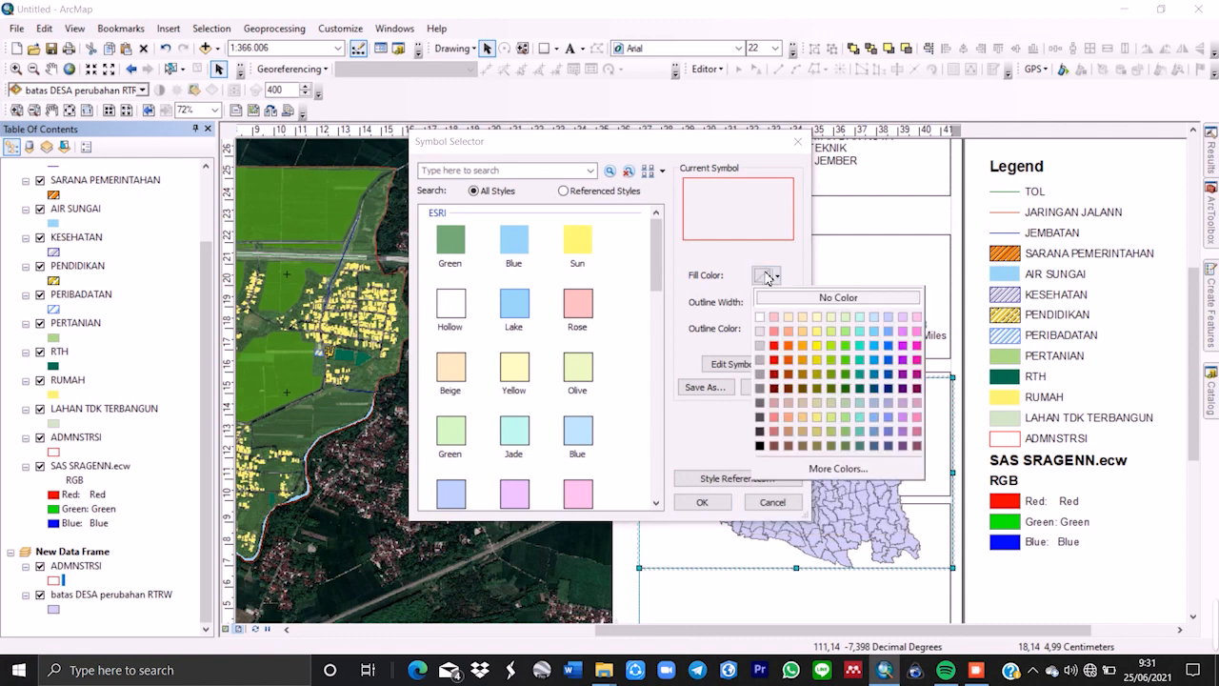
pyautogui.click(778, 368)
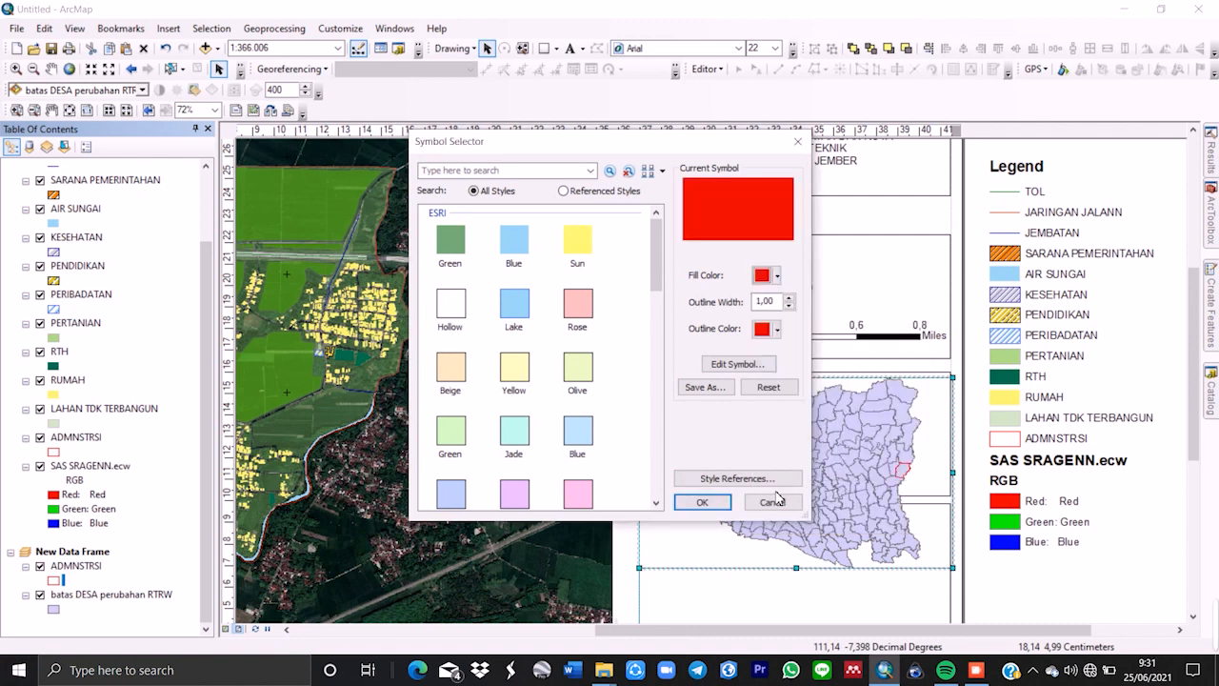
pyautogui.click(700, 503)
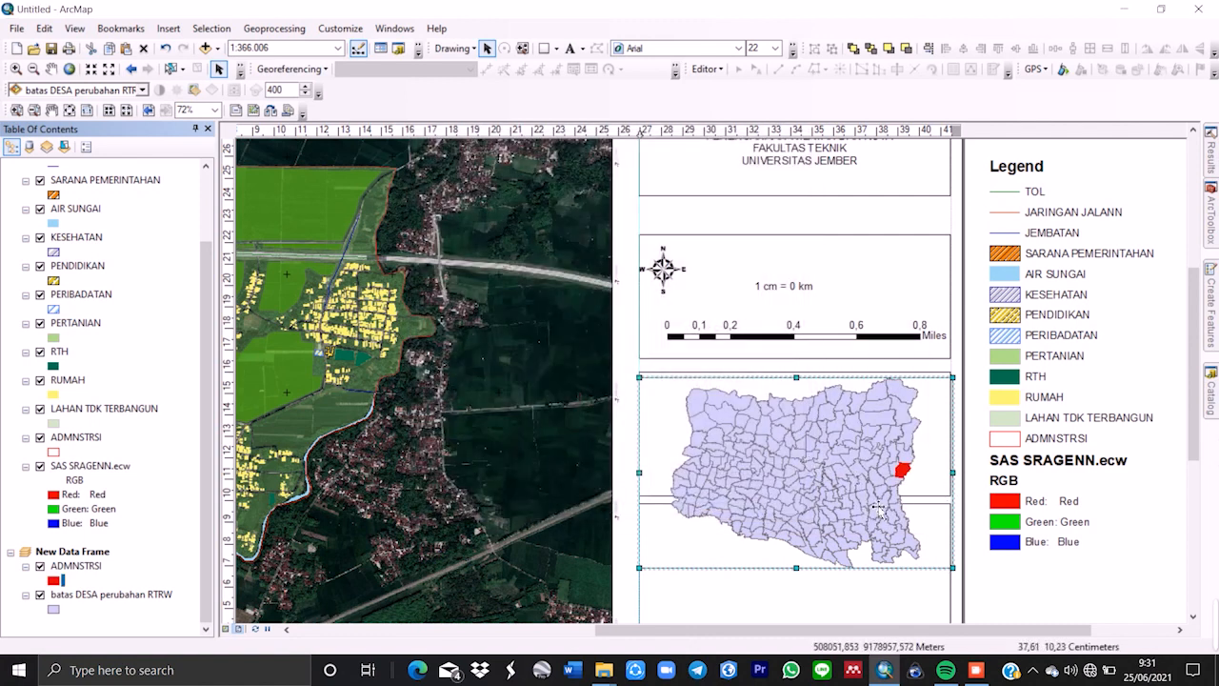
# Move the district inset data frame slightly upward on the page so its upper edge meets the scale bar.
pyautogui.scroll(3, 676, 474)
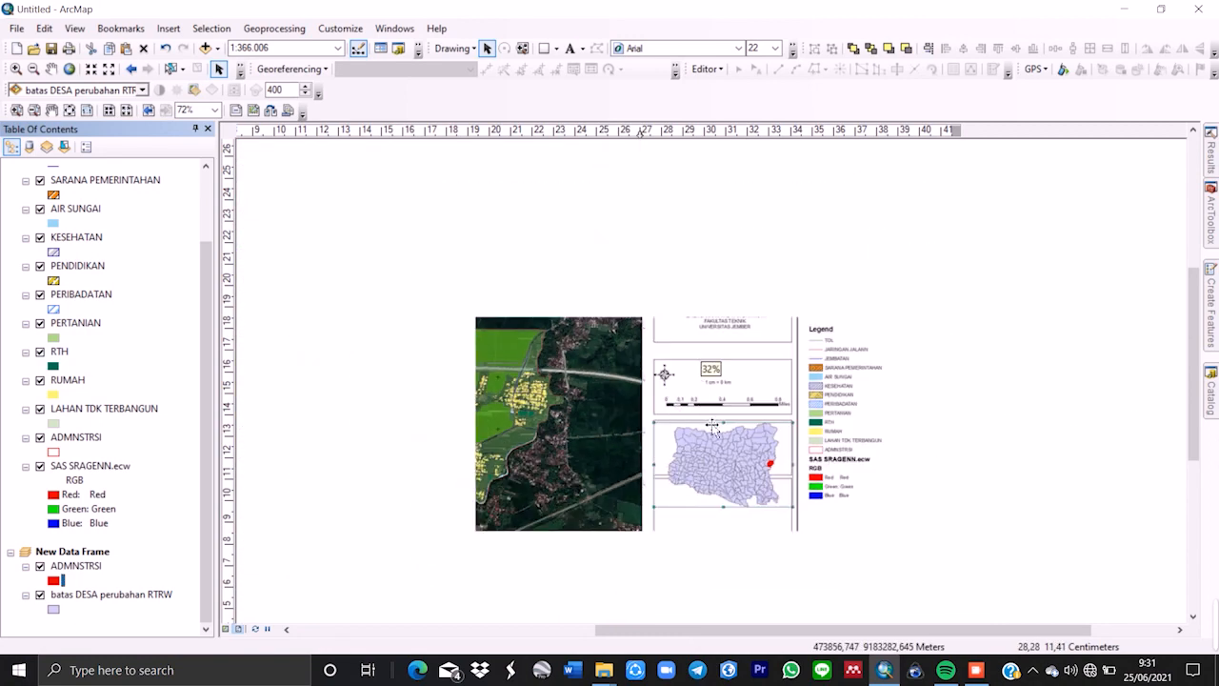
pyautogui.scroll(-1, 708, 562)
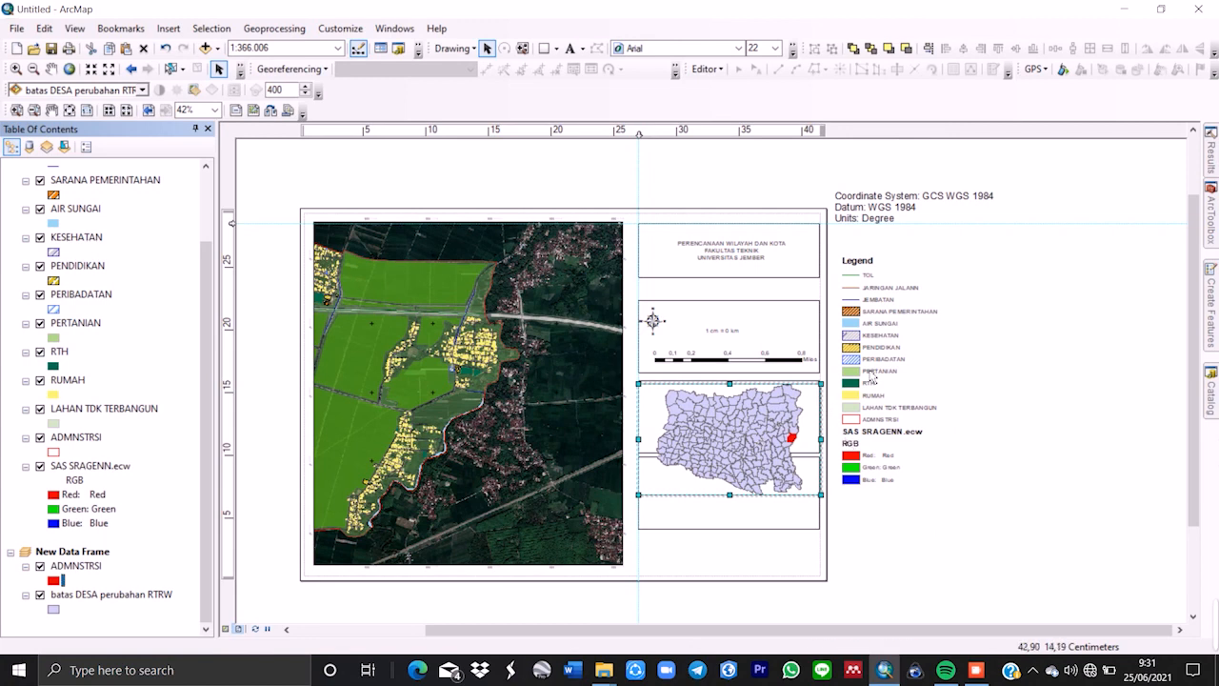
pyautogui.moveTo(747, 463); pyautogui.dragTo(748, 443)
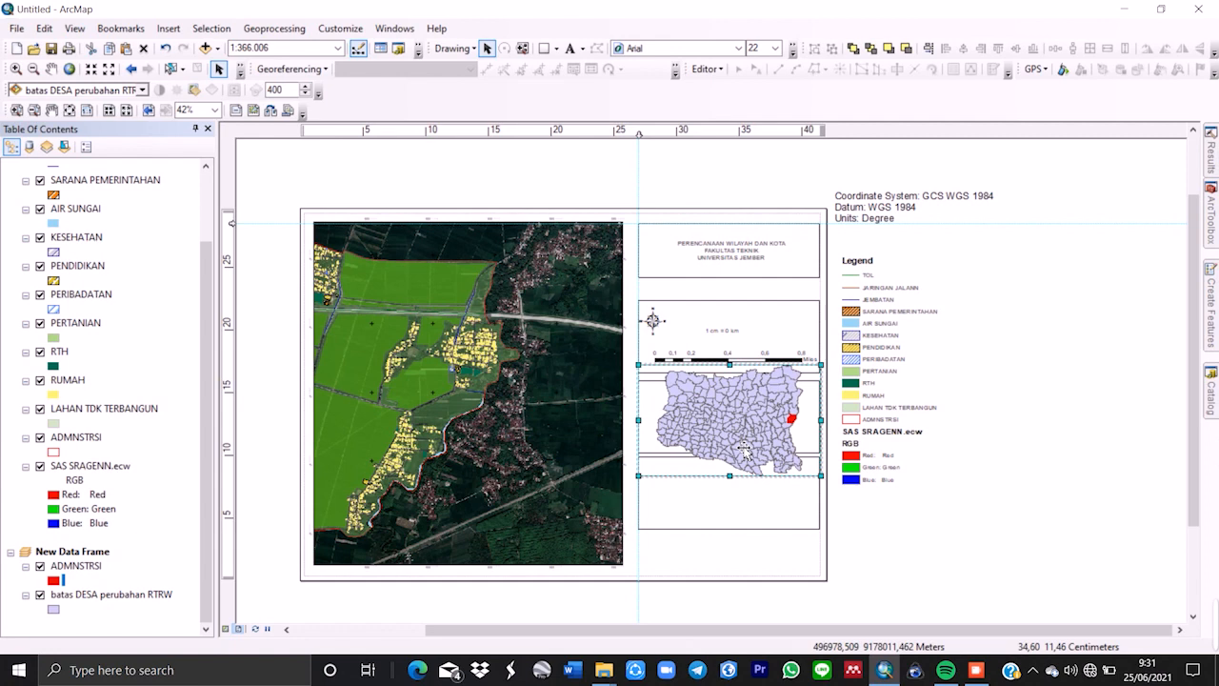
# Zoom the main map to the extent of its ADMNSTRSI layer.
pyautogui.scroll(2, 746, 451)
pyautogui.scroll(3, 128, 345)
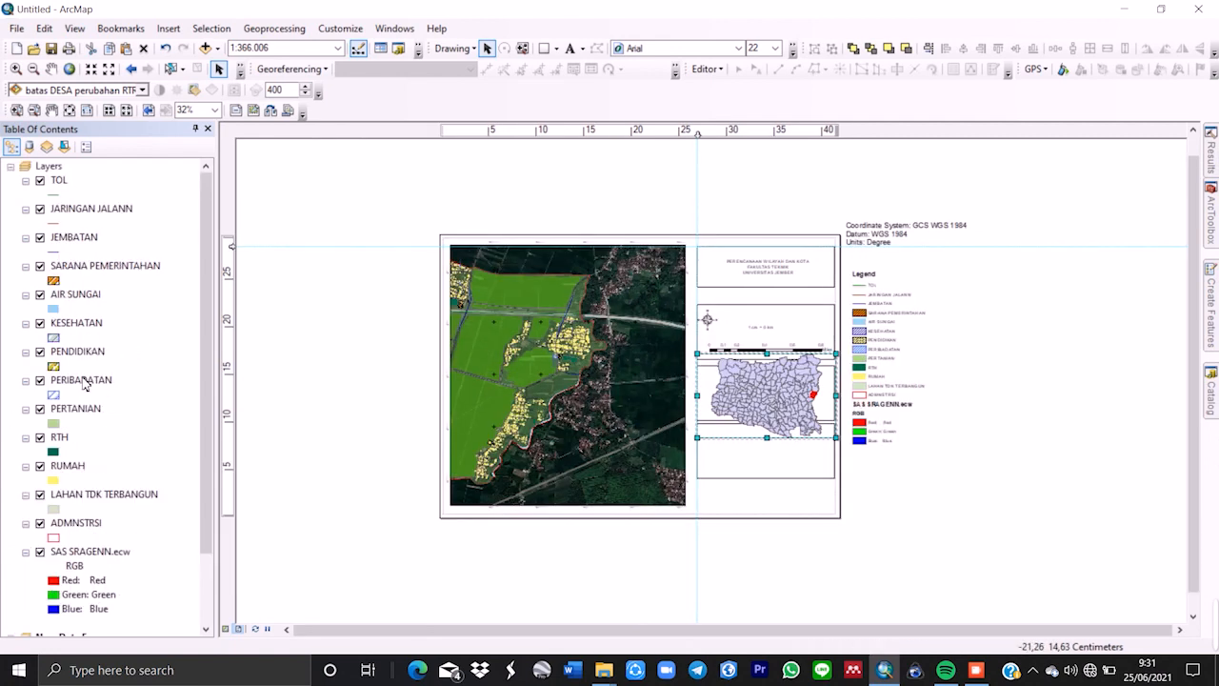
pyautogui.rightClick(88, 523)
pyautogui.click(124, 264)
pyautogui.scroll(-2, 557, 407)
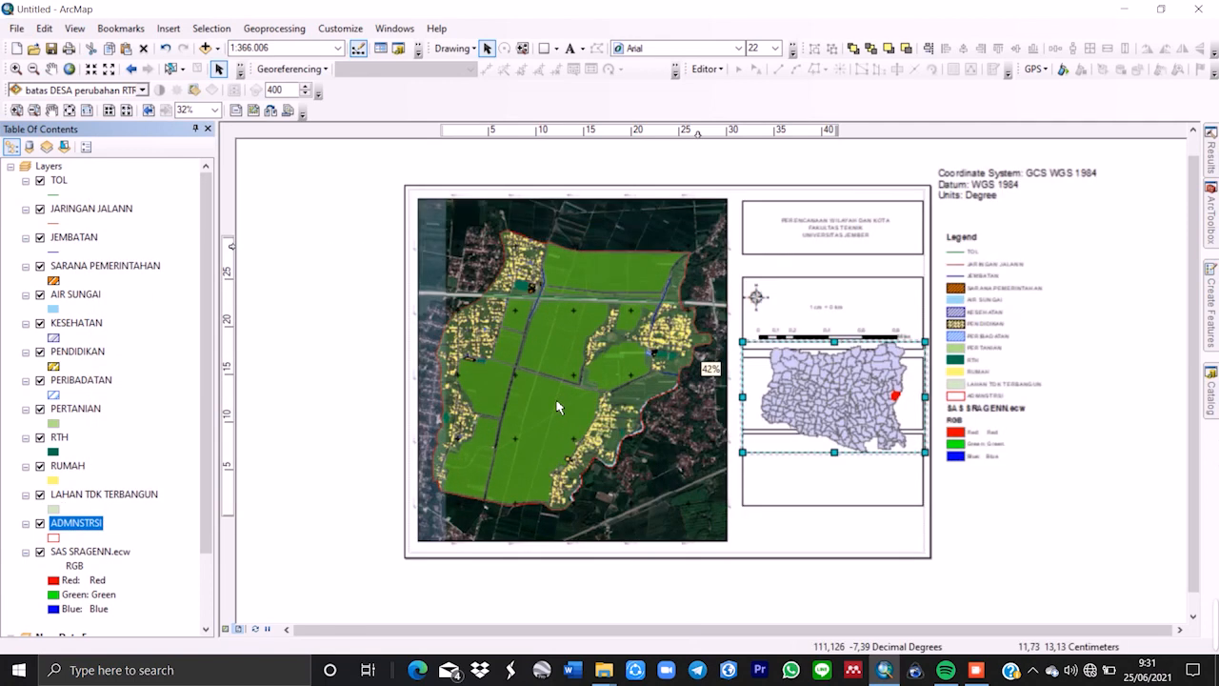
pyautogui.scroll(-2, 557, 407)
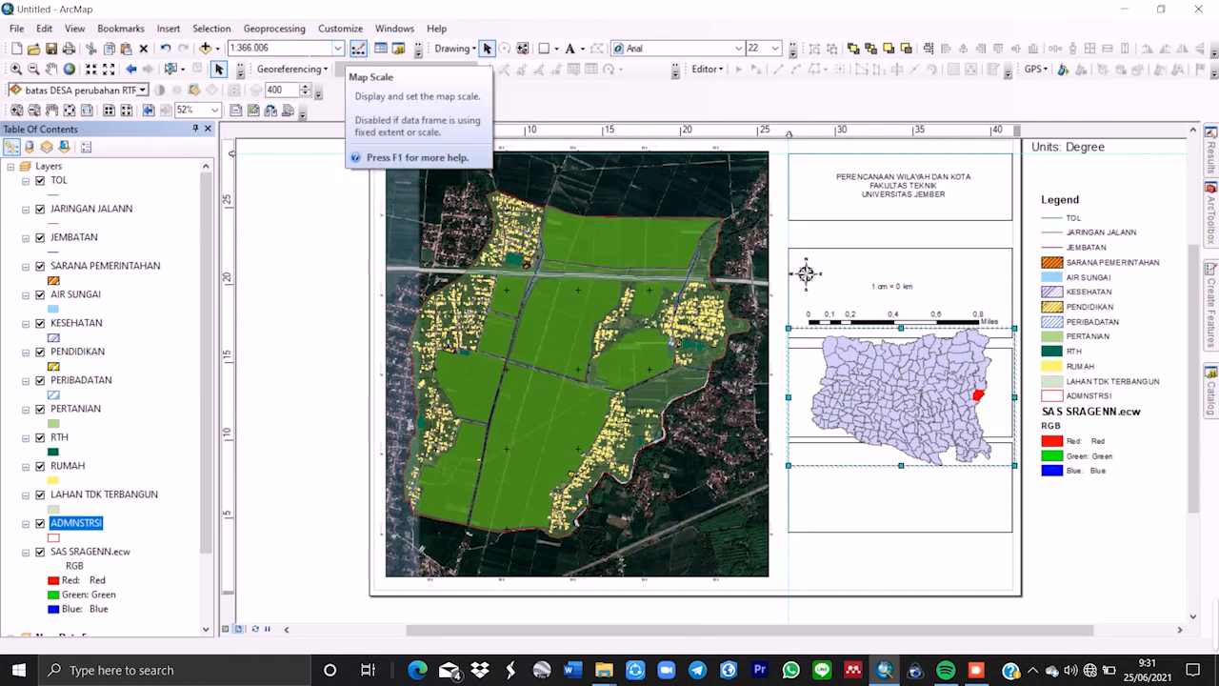
# Set the main data frame's map scale to 1:11.000.
pyautogui.click(661, 383)
pyautogui.click(299, 49)
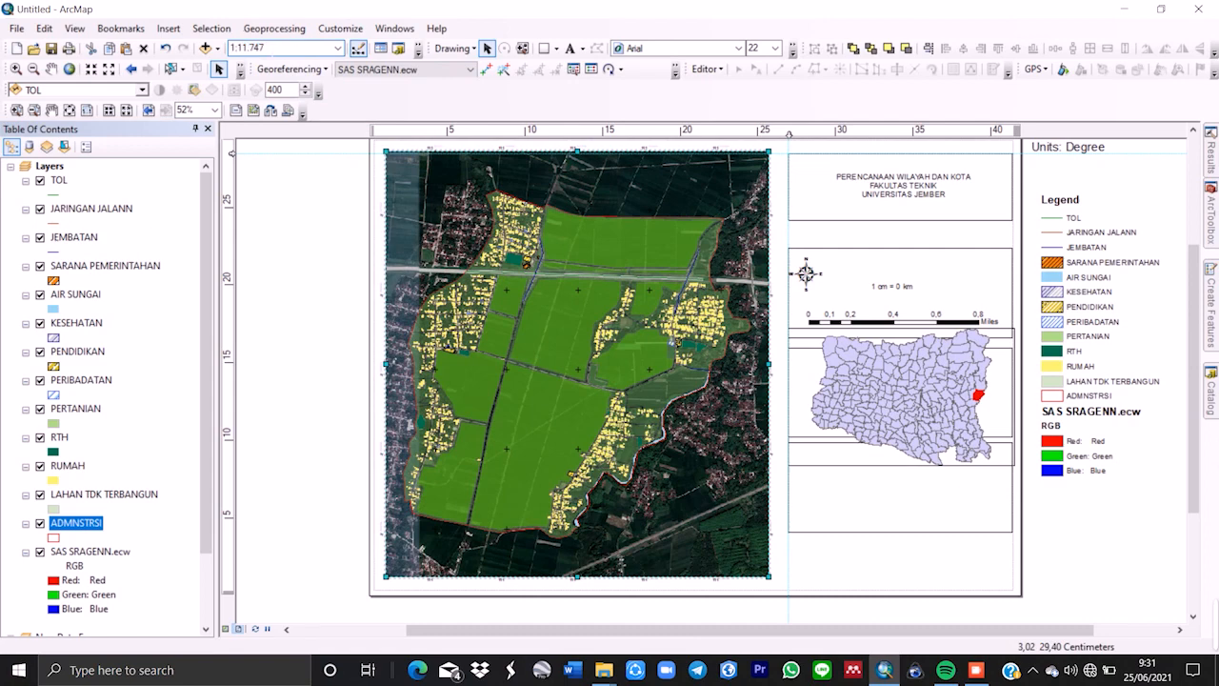
pyautogui.write('1:11.000')
pyautogui.press('Return')
# Increase the font size of the university heading text and shift it toward the right side of the first rectangle.
pyautogui.click(988, 354)
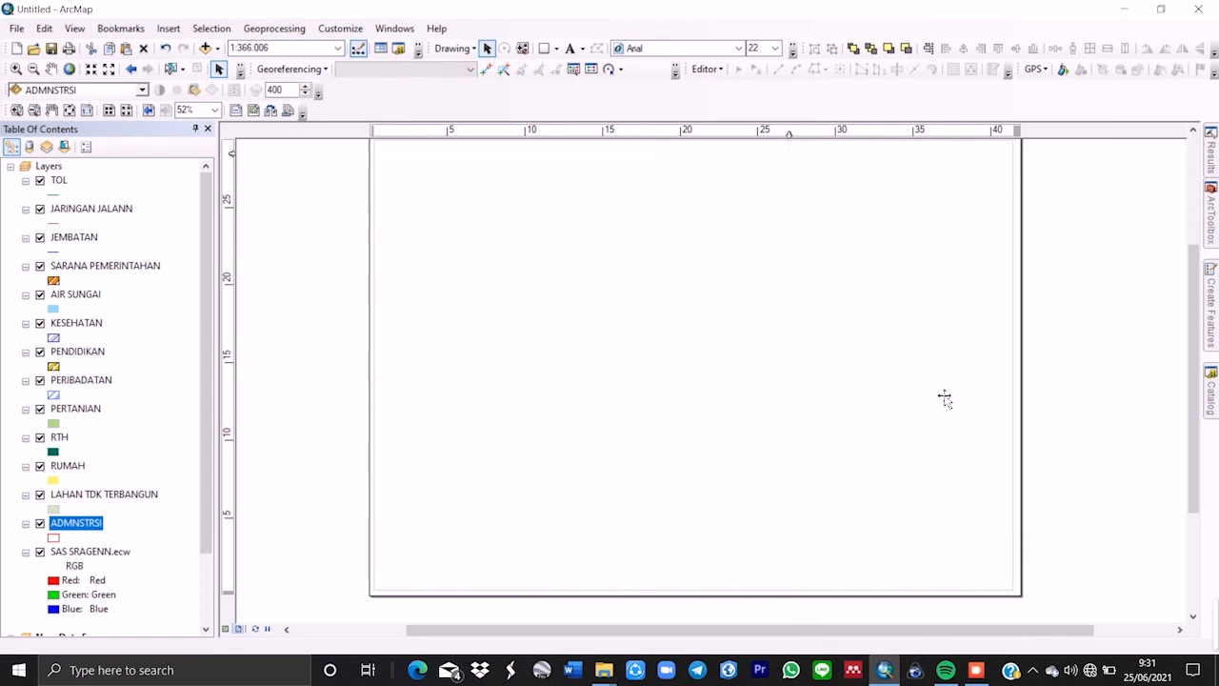
pyautogui.scroll(2, 943, 397)
pyautogui.scroll(-3, 829, 317)
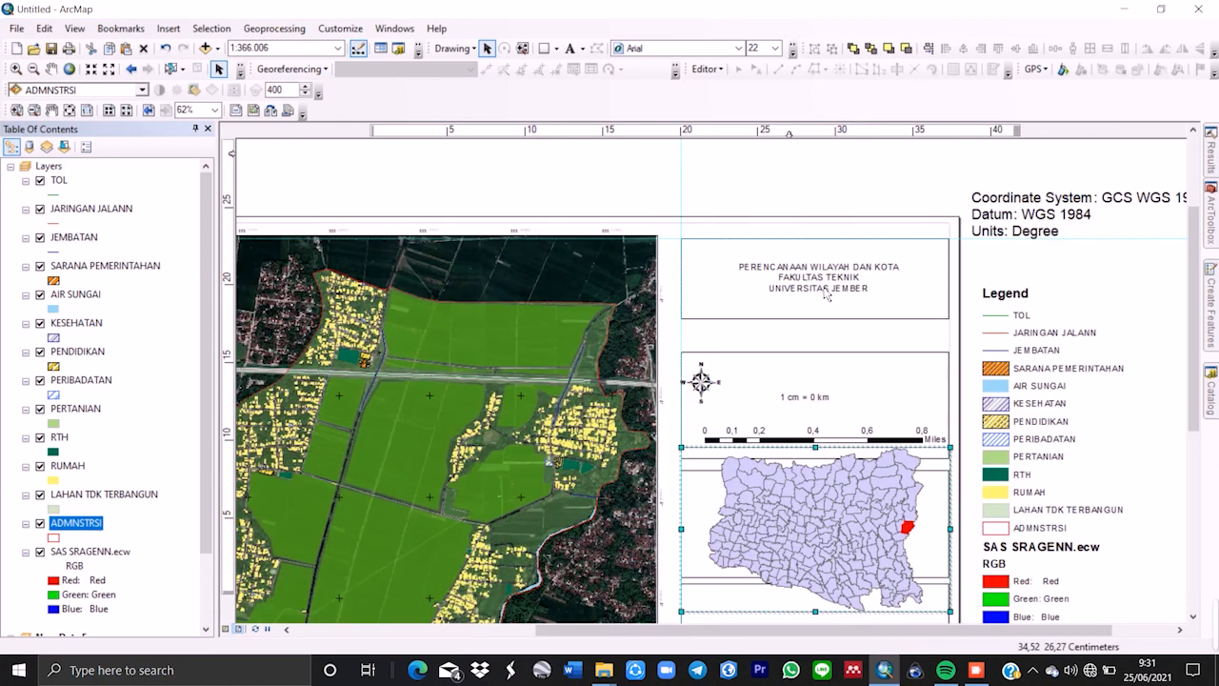
pyautogui.click(831, 293)
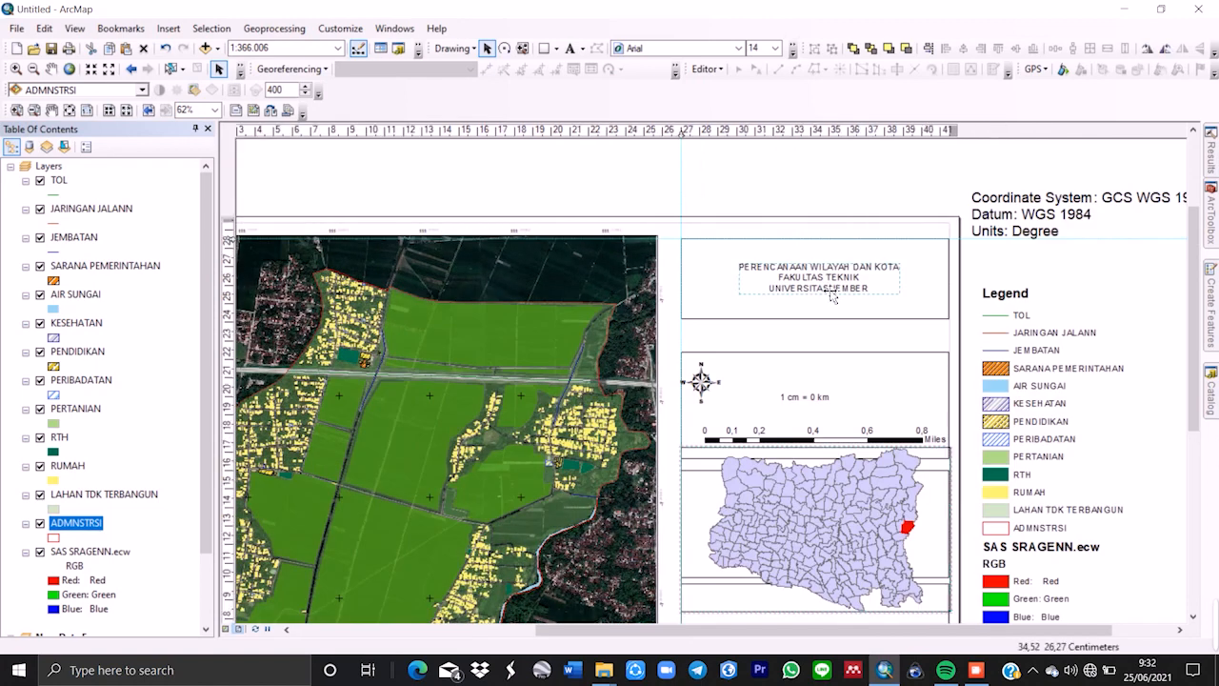
pyautogui.click(776, 47)
pyautogui.click(757, 145)
pyautogui.moveTo(819, 293); pyautogui.dragTo(843, 299)
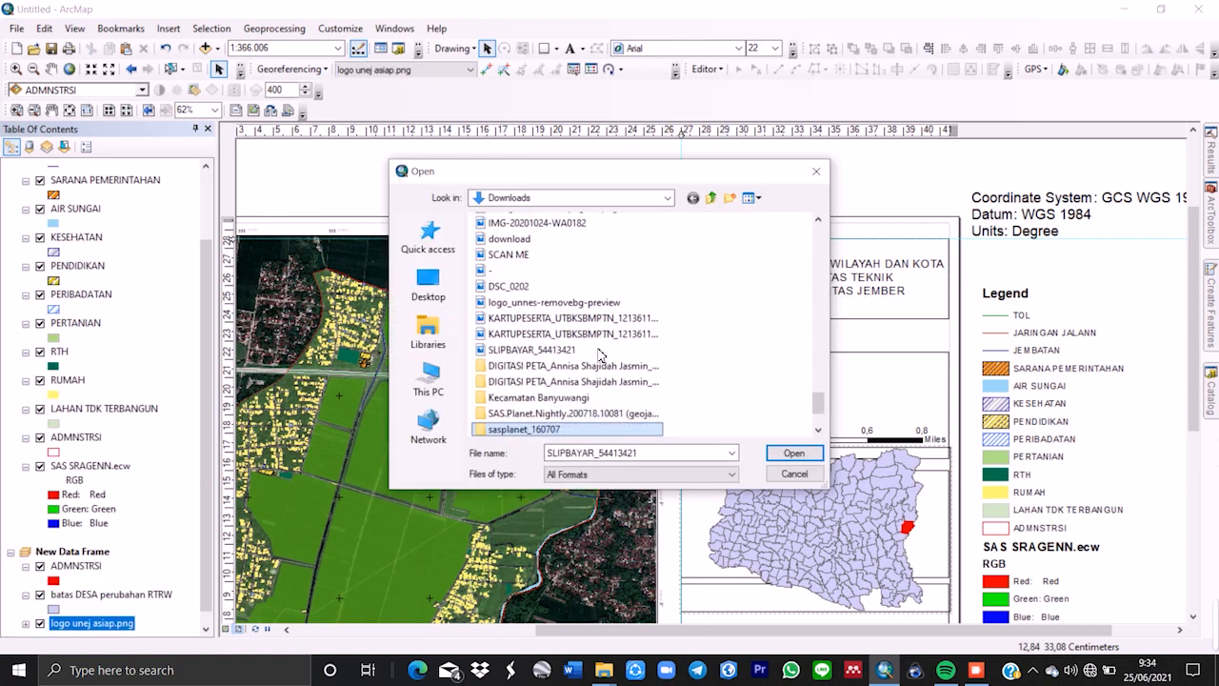
# Insert the picture logo unej asiap from the Downloads folder into the layout.
pyautogui.press('Down')
pyautogui.press('Down')
pyautogui.press('Down')
pyautogui.press('Down')
pyautogui.press('Down')
pyautogui.press('Down')
pyautogui.press('Down')
pyautogui.press('Down')
pyautogui.press('Down')
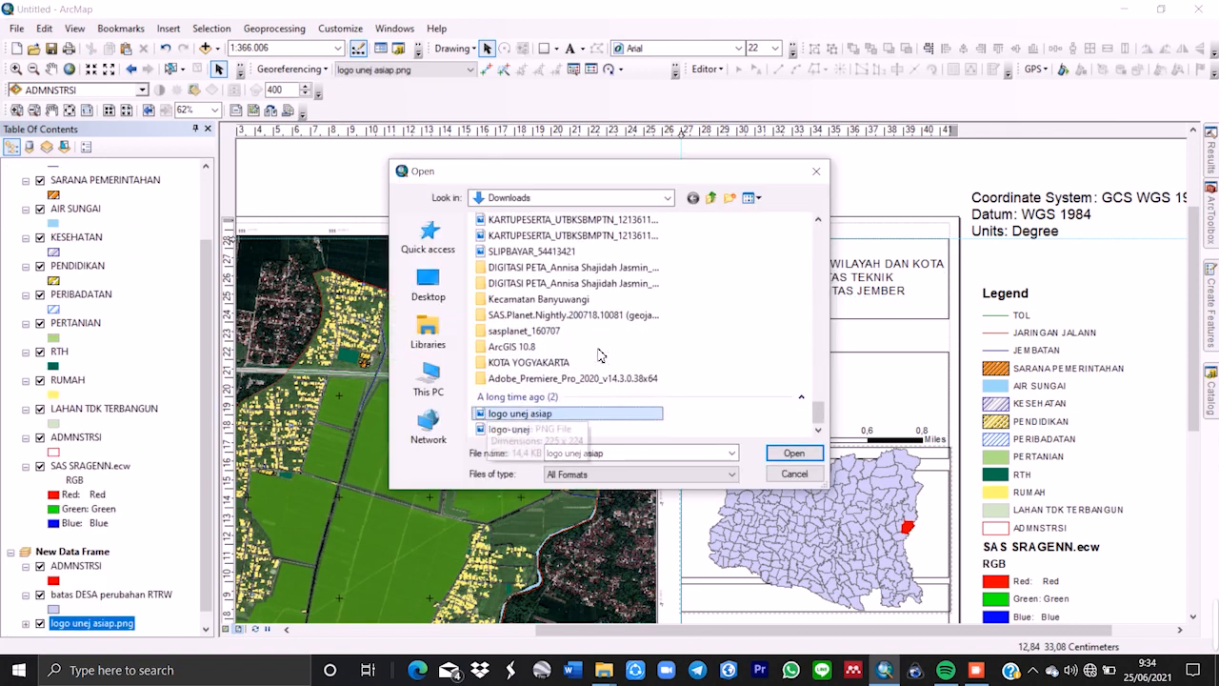
pyautogui.press('Return')
# Shrink the university logo and place it in the first rectangle, to the left of the heading text.
pyautogui.moveTo(622, 451); pyautogui.dragTo(730, 305)
pyautogui.moveTo(704, 279); pyautogui.dragTo(761, 314)
pyautogui.moveTo(741, 273)
pyautogui.mouseDown()
pyautogui.moveTo(725, 289)
pyautogui.moveTo(738, 283)
pyautogui.moveTo(739, 296)
pyautogui.mouseUp()
pyautogui.click(829, 286)
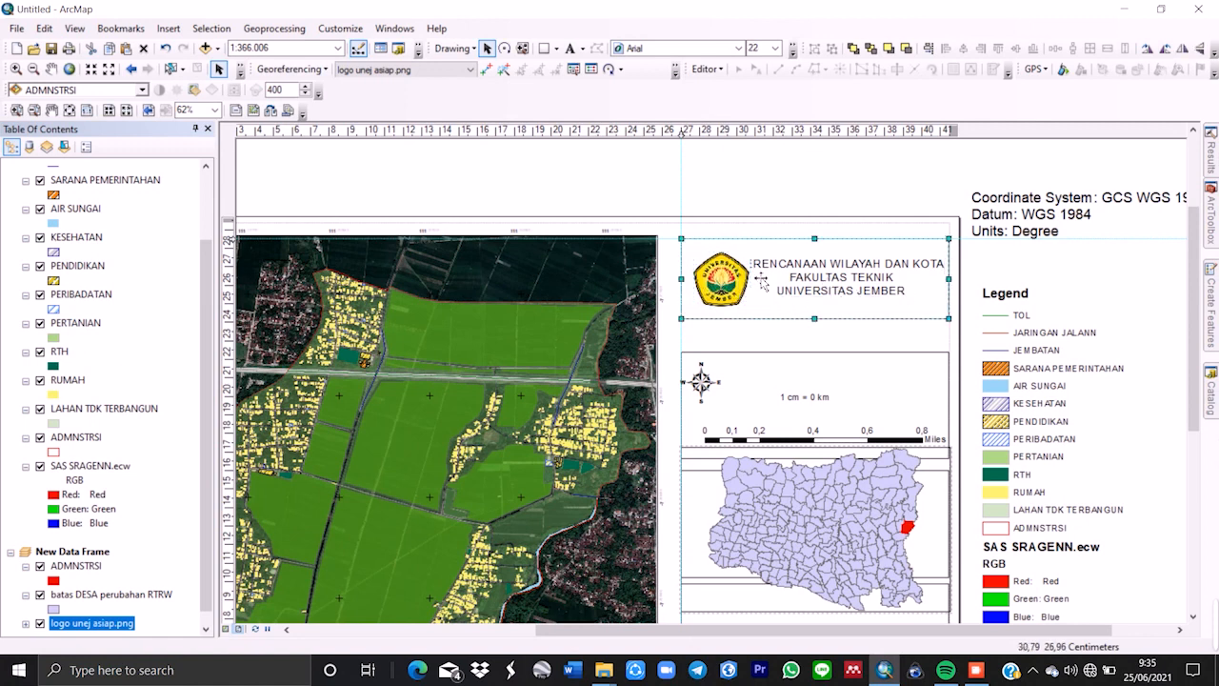
# Set the university heading text to font size 16 and slightly reduce the height of the first rectangle.
pyautogui.click(822, 293)
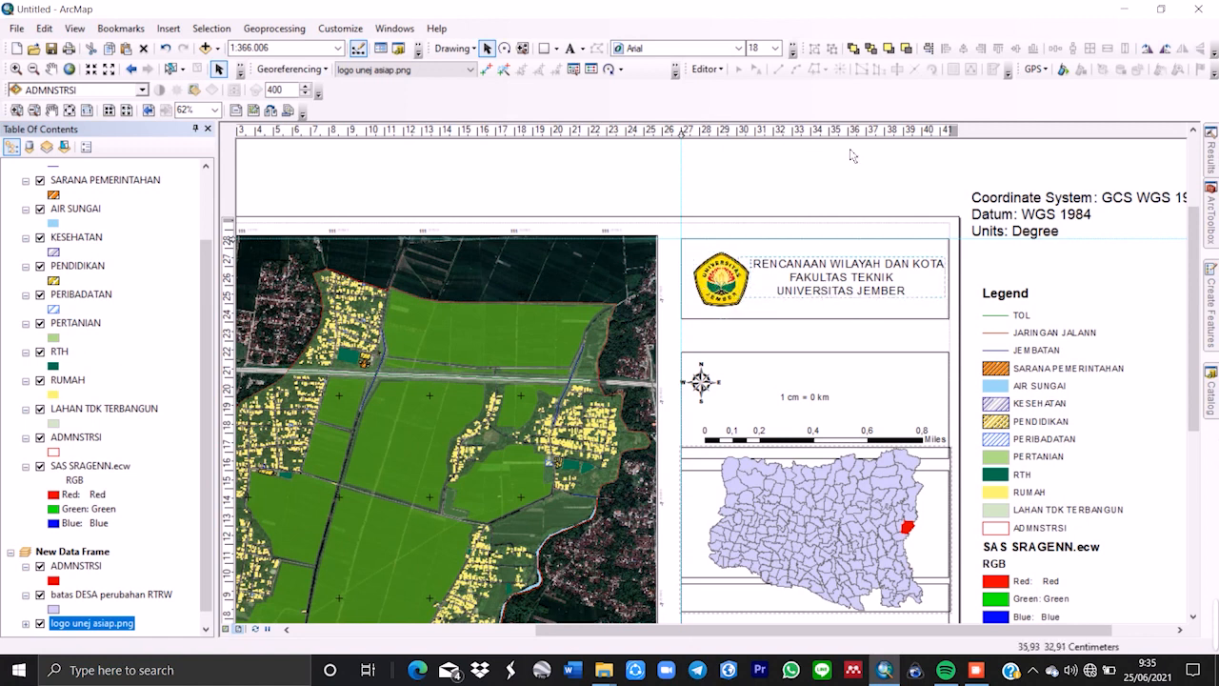
pyautogui.click(775, 47)
pyautogui.click(766, 143)
pyautogui.moveTo(842, 286); pyautogui.dragTo(826, 318)
pyautogui.click(823, 320)
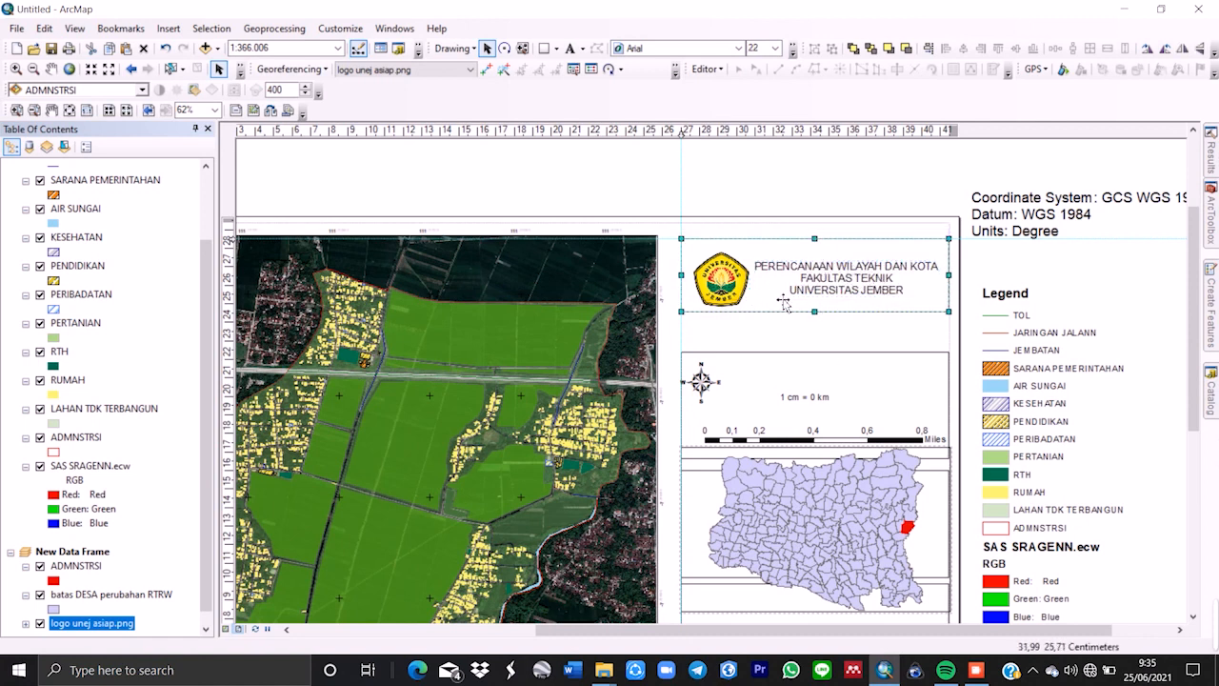
# Shift the university logo slightly to balance it beside the heading text in the first rectangle.
pyautogui.moveTo(738, 297); pyautogui.dragTo(737, 289)
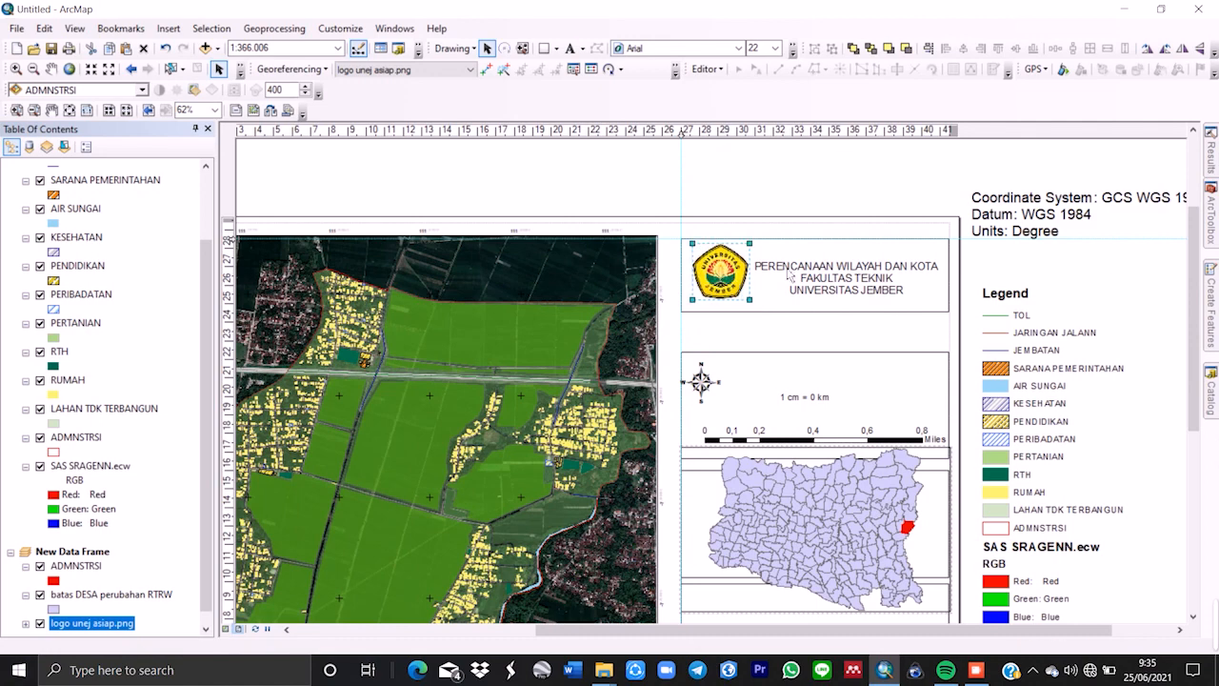
pyautogui.scroll(3, 789, 275)
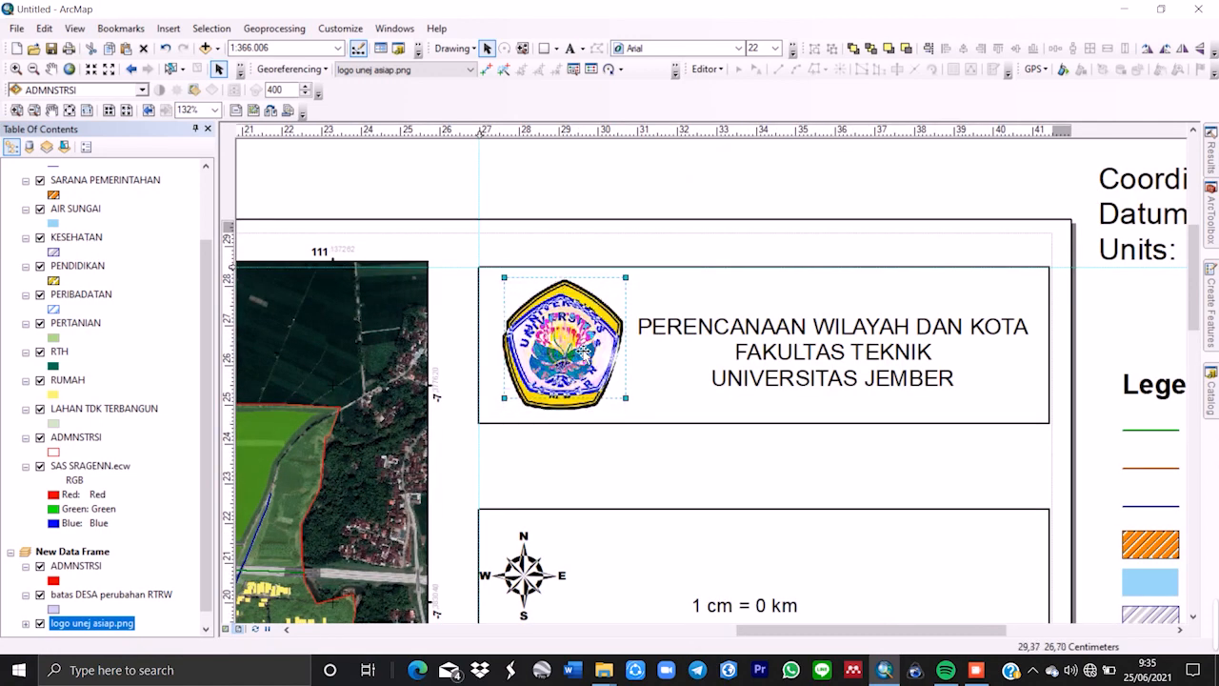
pyautogui.moveTo(583, 352); pyautogui.dragTo(572, 345)
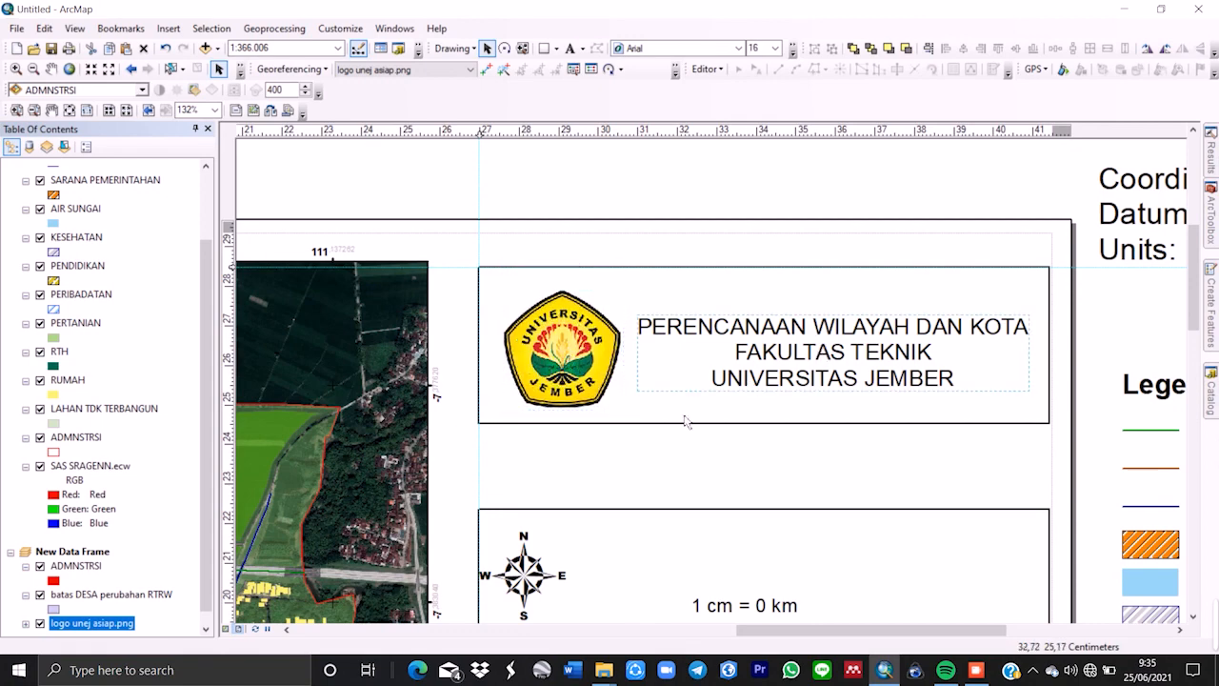
# Duplicate the north arrow and scale rectangle, then flatten the copy into a narrow box between it and the heading rectangle.
pyautogui.scroll(-3, 685, 421)
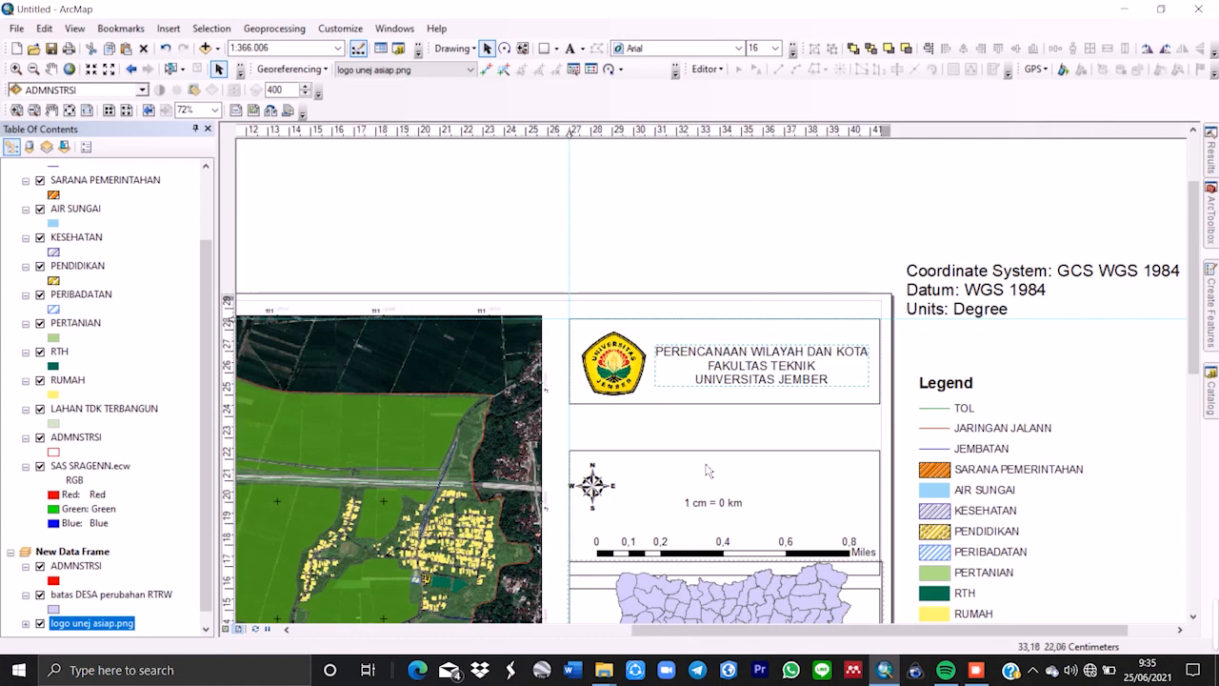
pyautogui.scroll(-3, 706, 470)
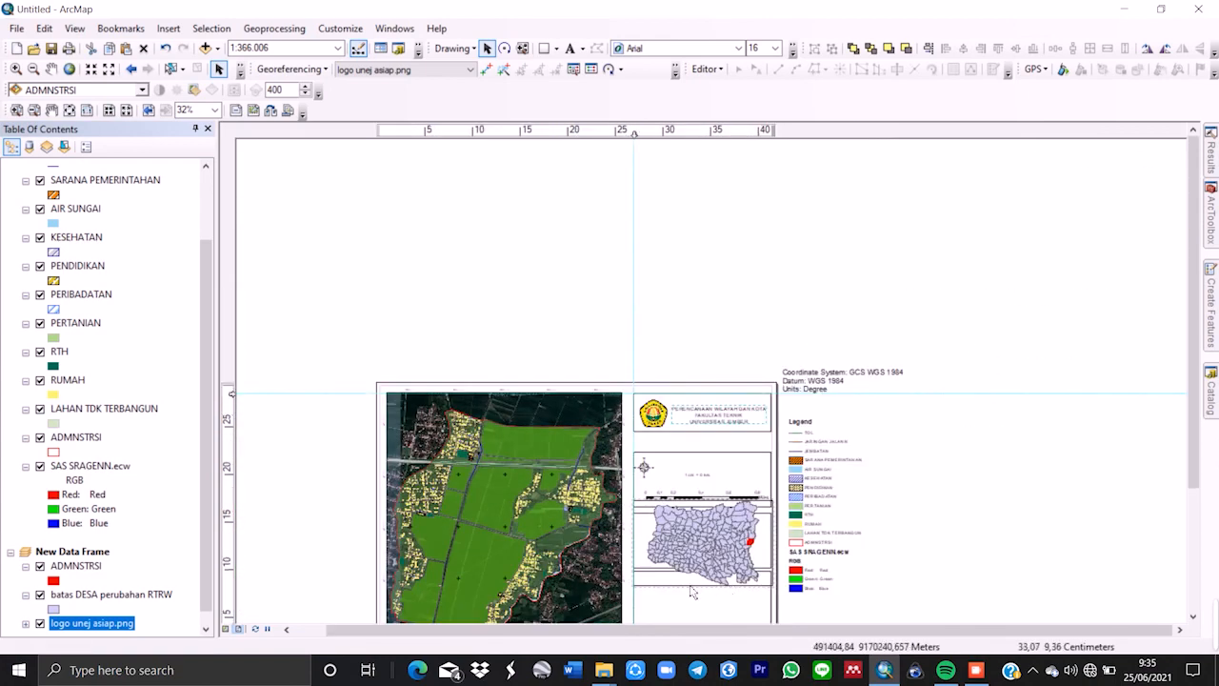
pyautogui.scroll(3, 700, 466)
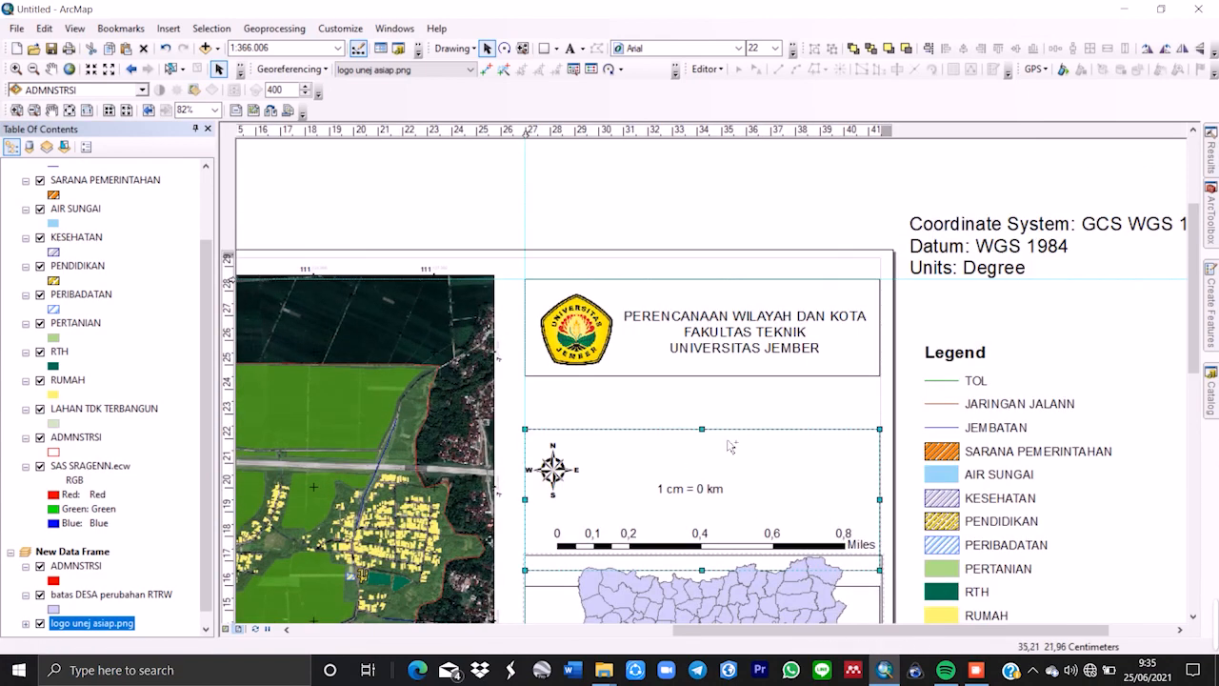
pyautogui.hotkey('ctrl', 'c')
pyautogui.hotkey('ctrl', 'v')
pyautogui.moveTo(700, 481); pyautogui.dragTo(689, 402)
pyautogui.moveTo(702, 529); pyautogui.dragTo(706, 422)
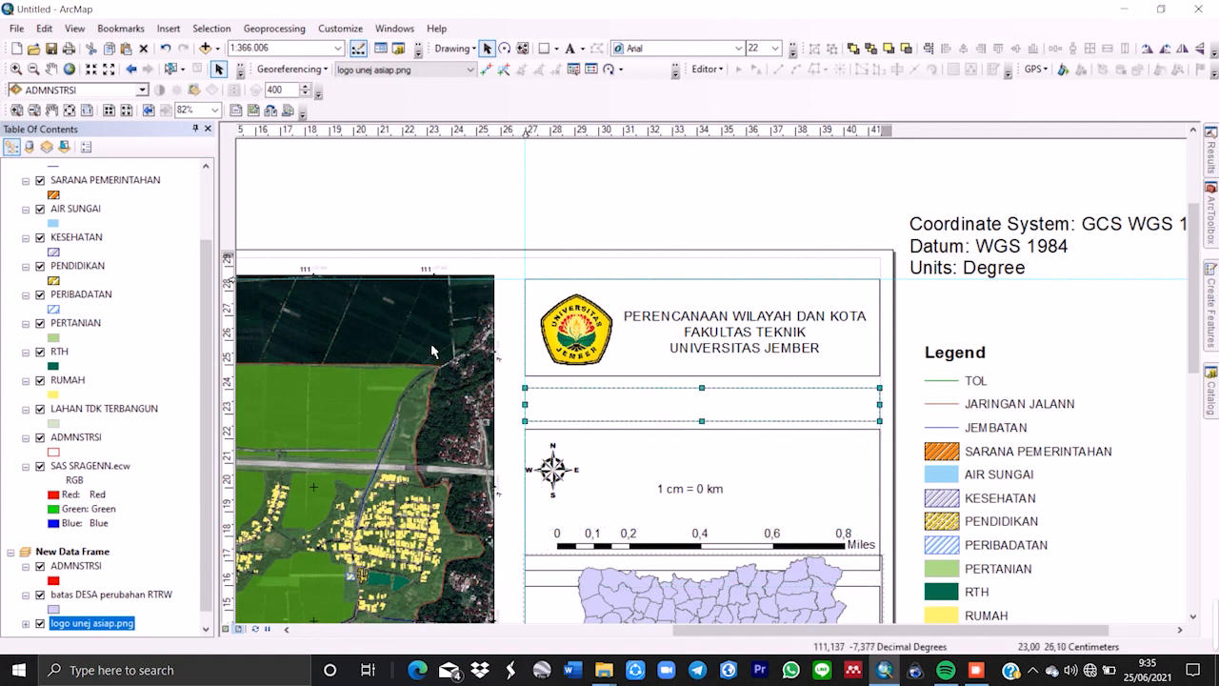
# Move the heading rectangle slightly upward to widen the gap above the narrow box.
pyautogui.scroll(3, 533, 286)
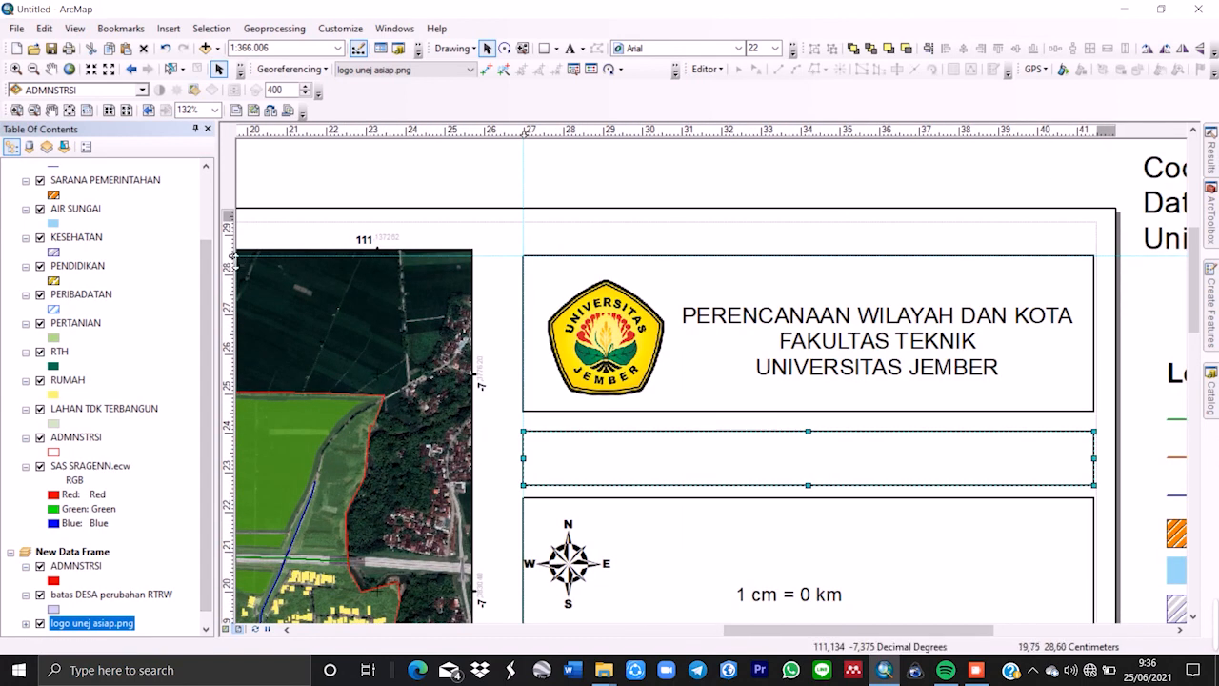
pyautogui.click(691, 278)
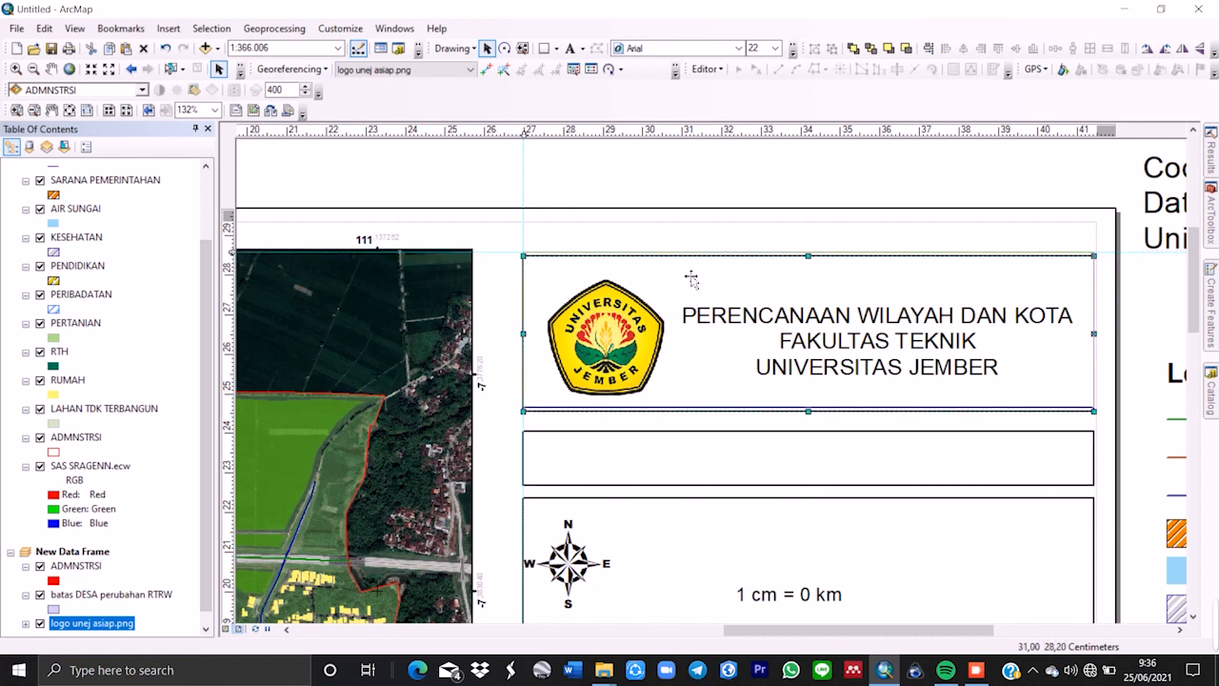
pyautogui.moveTo(682, 283); pyautogui.dragTo(682, 271)
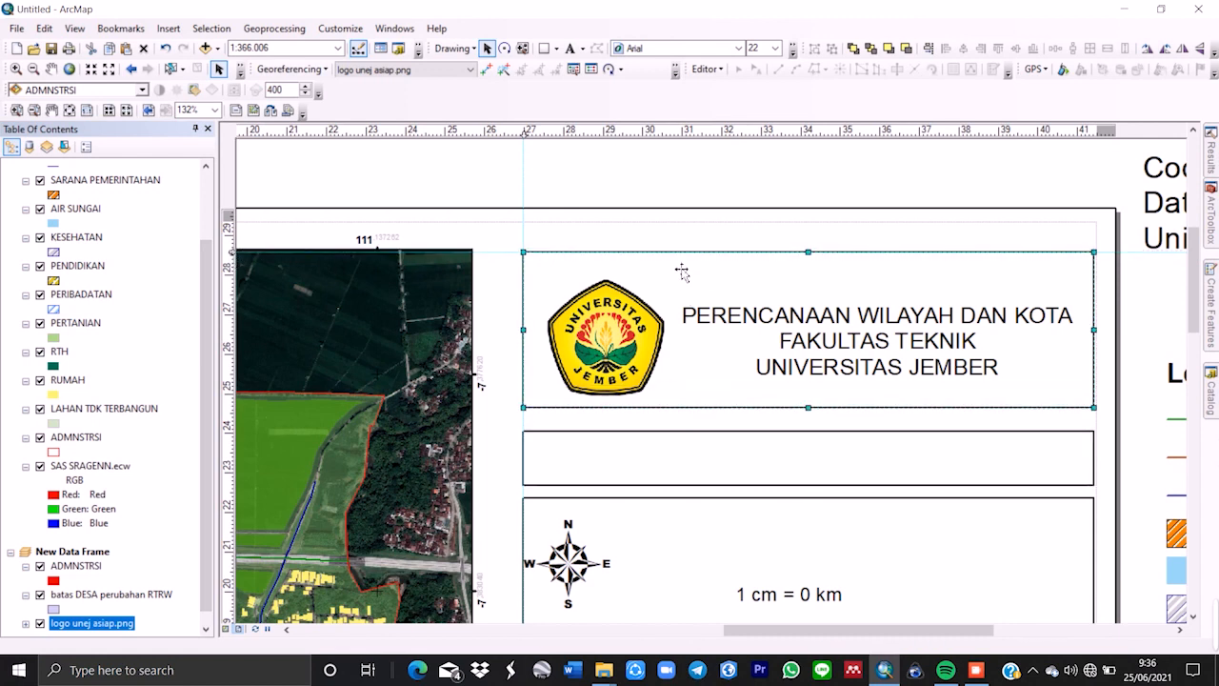
# Reposition the logo and the heading text so both sit vertically centred in the raised heading rectangle.
pyautogui.doubleClick(619, 340)
pyautogui.click(610, 503)
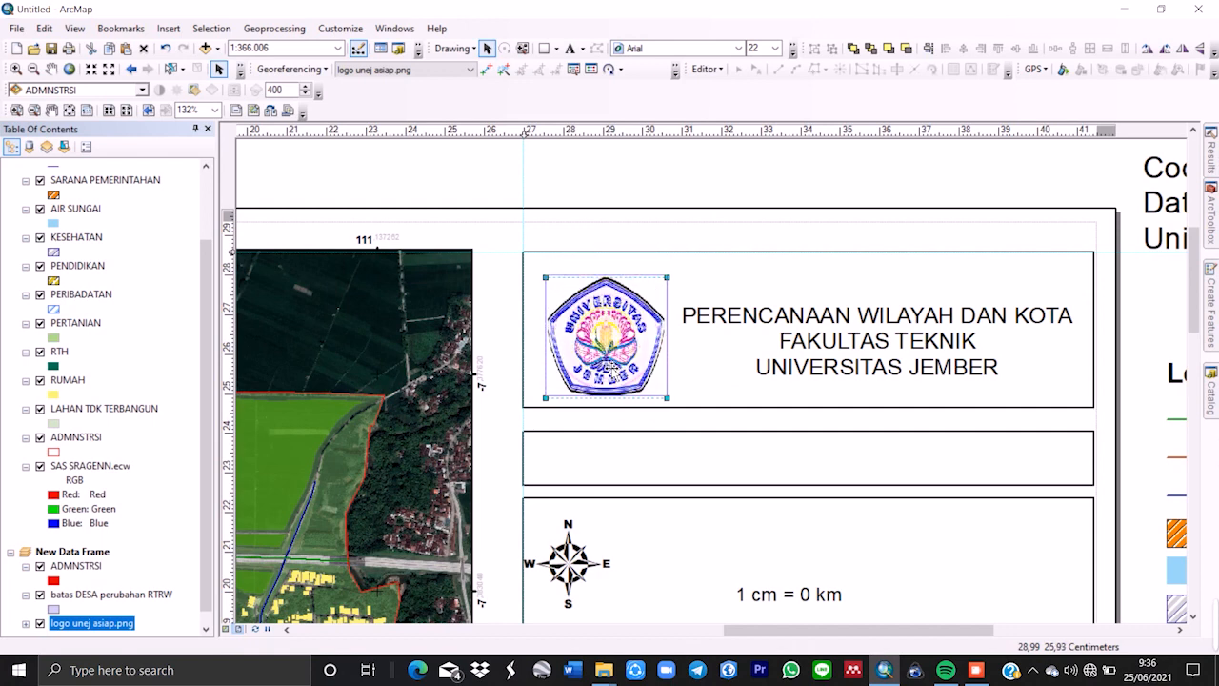
pyautogui.moveTo(615, 396); pyautogui.dragTo(617, 371)
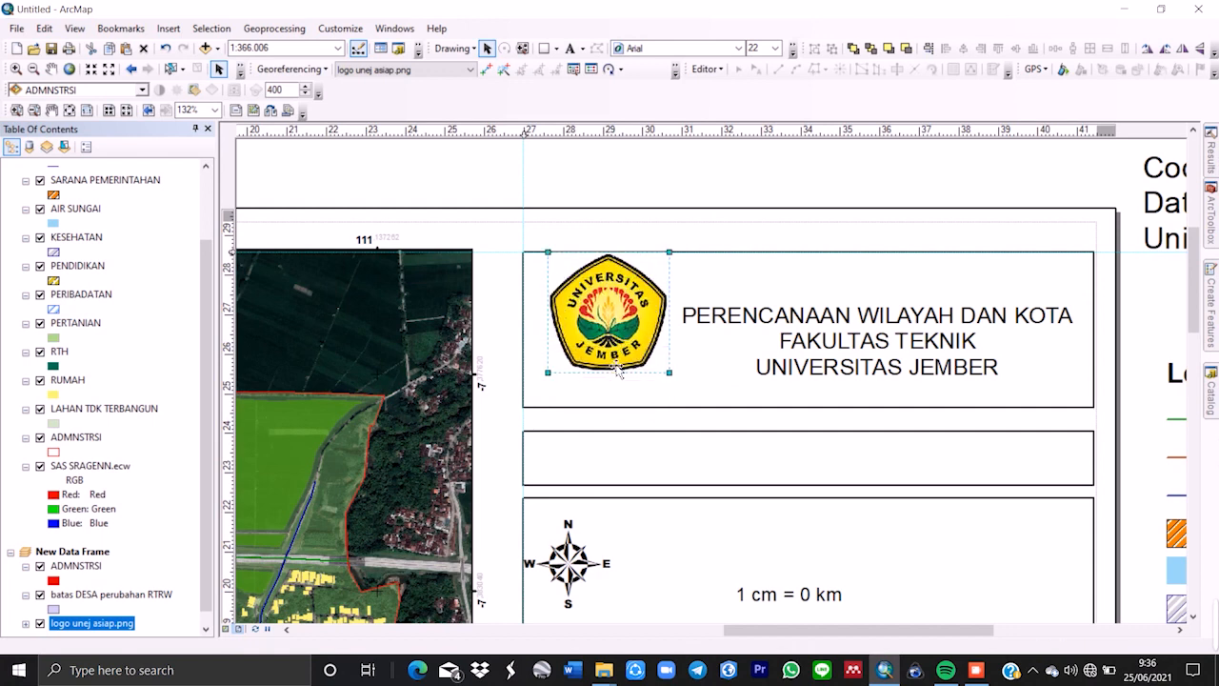
pyautogui.press('Down')
pyautogui.press('Down')
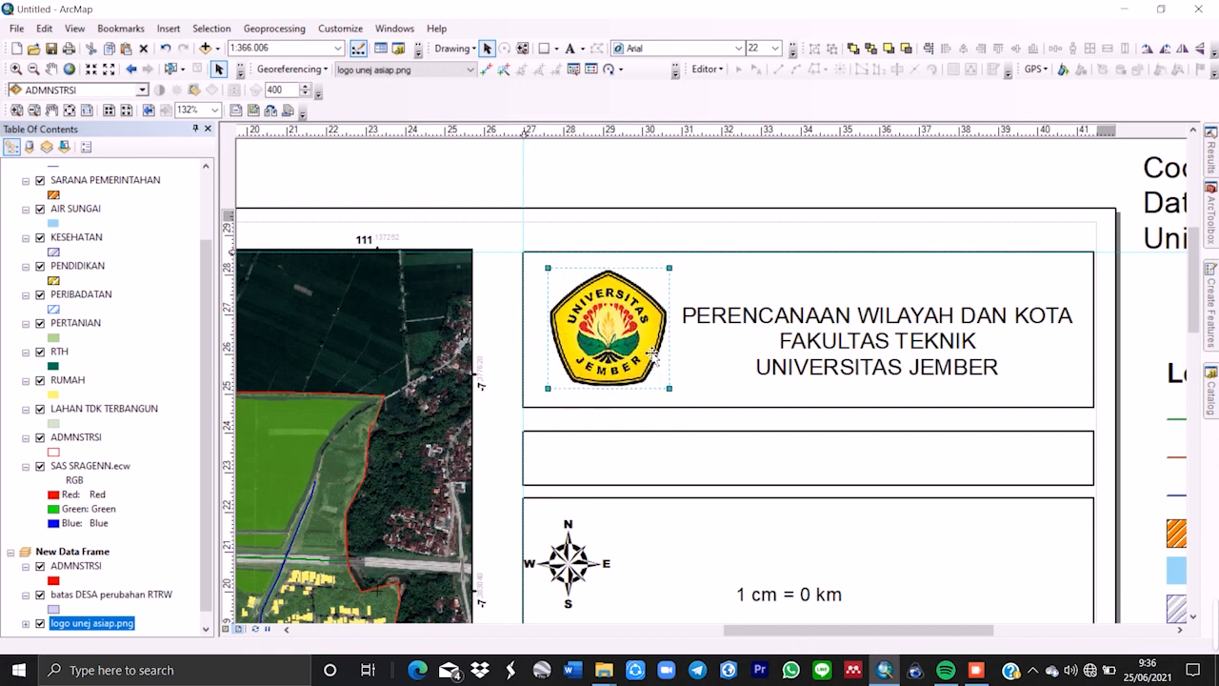
pyautogui.press('Up')
pyautogui.press('Up')
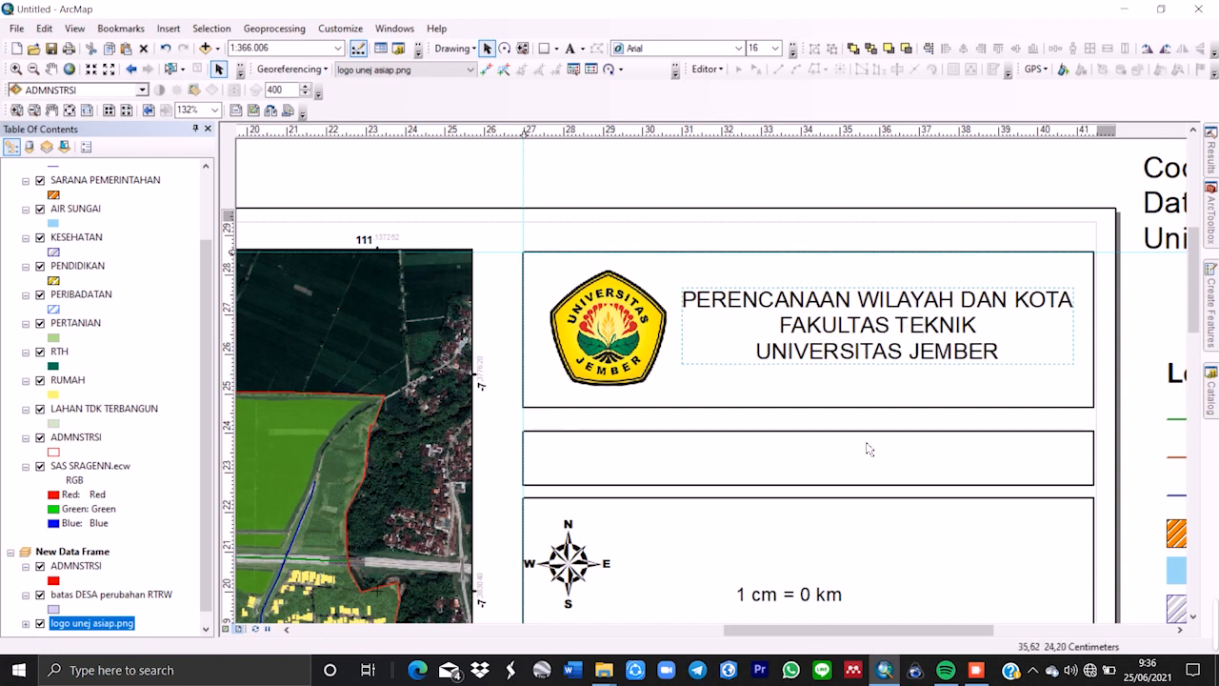
# Add the text KOMPUTASI PERENCAAAN at the narrow box below the heading rectangle.
pyautogui.click(569, 48)
pyautogui.click(659, 474)
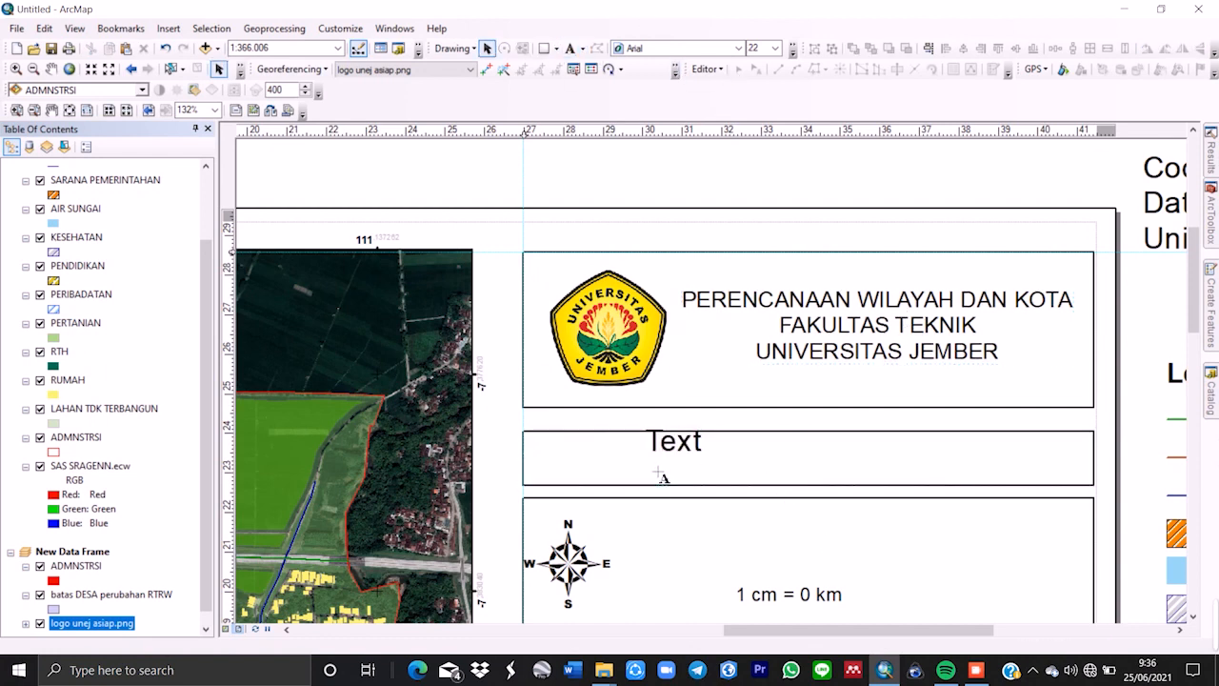
pyautogui.press('BackSpace')
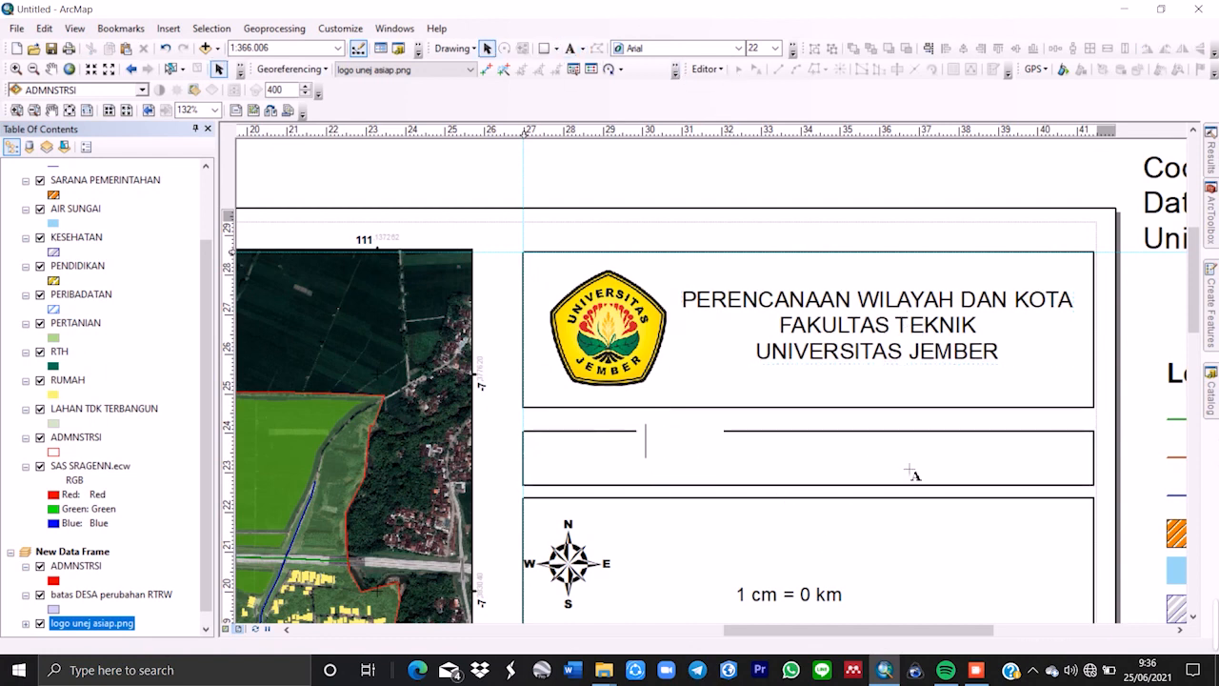
pyautogui.write('KOMPUTASI PERENCAAAN')
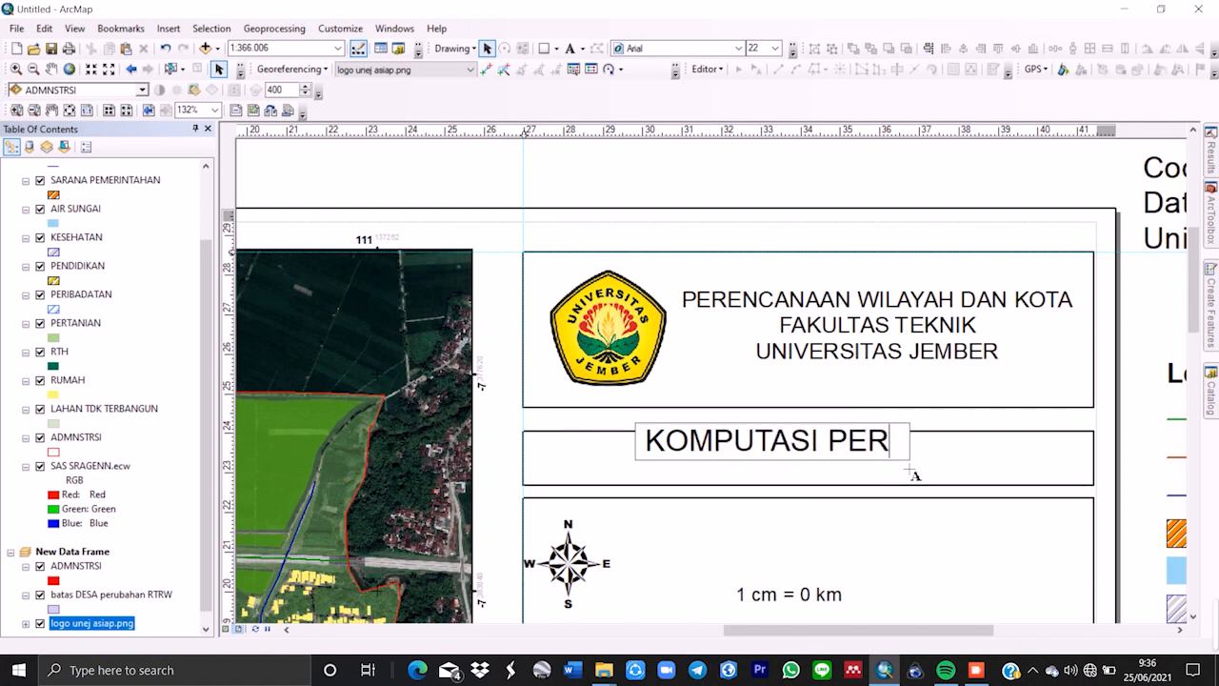
# Set the KOMPUTASI PERENCAAAN text to font size 16 and centre it inside the narrow box.
pyautogui.click(776, 48)
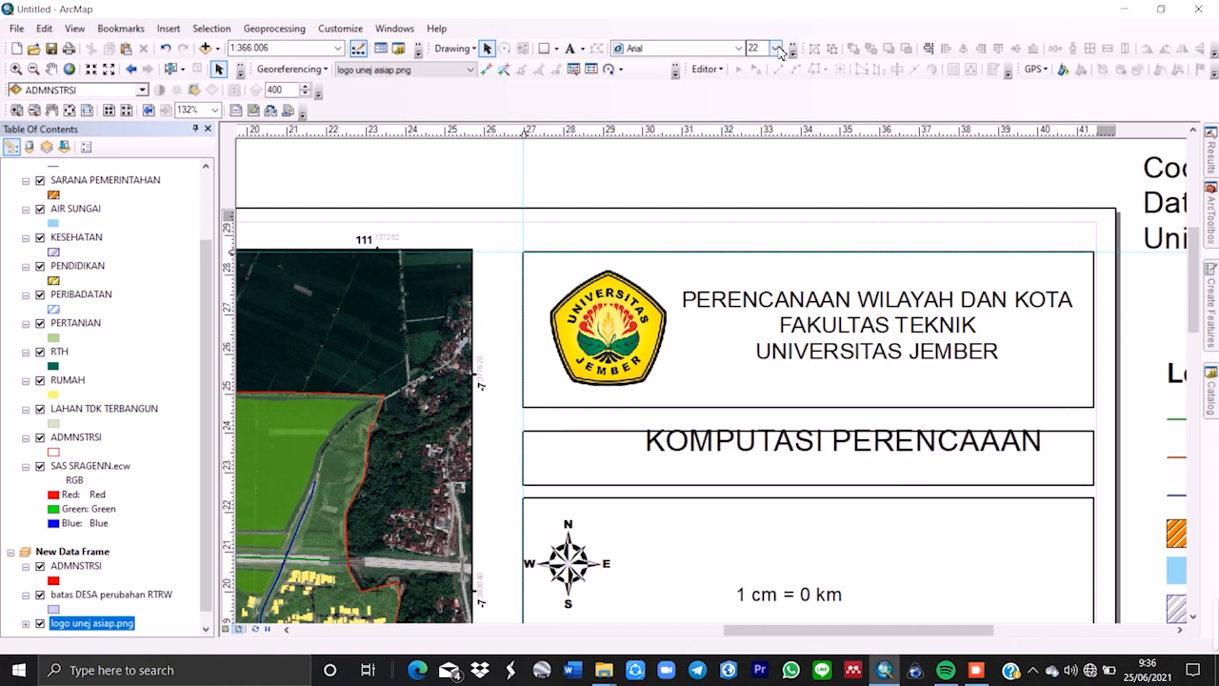
pyautogui.click(753, 134)
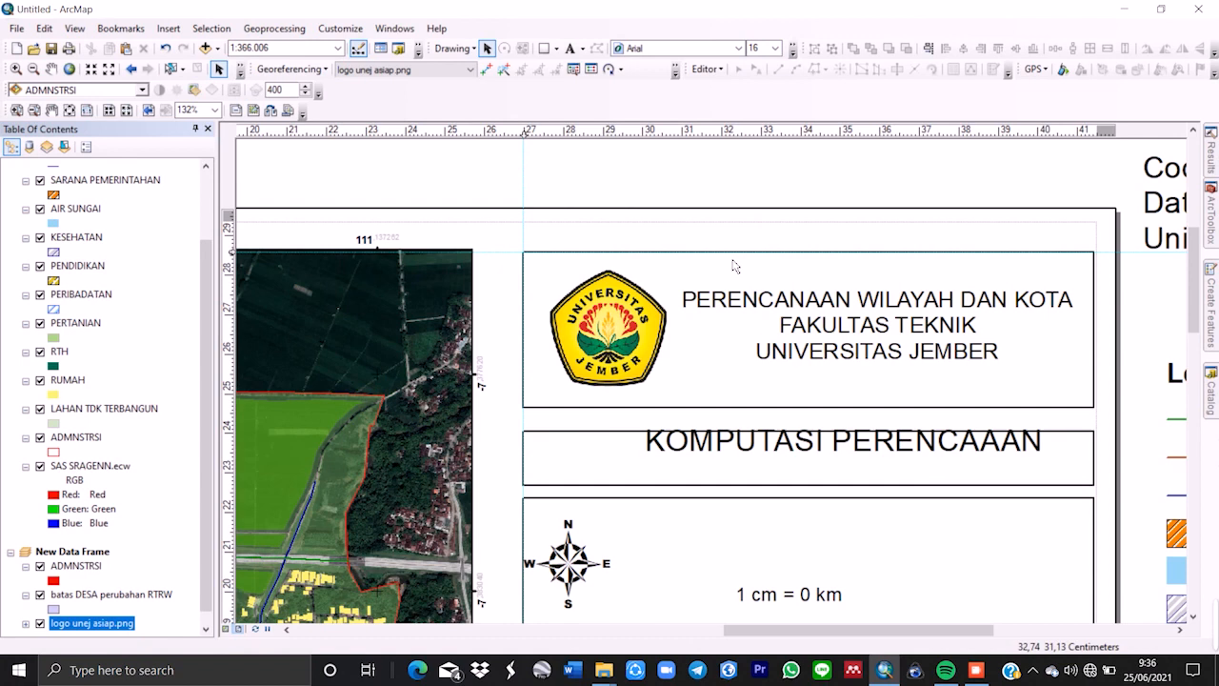
pyautogui.click(719, 455)
pyautogui.click(776, 49)
pyautogui.click(753, 99)
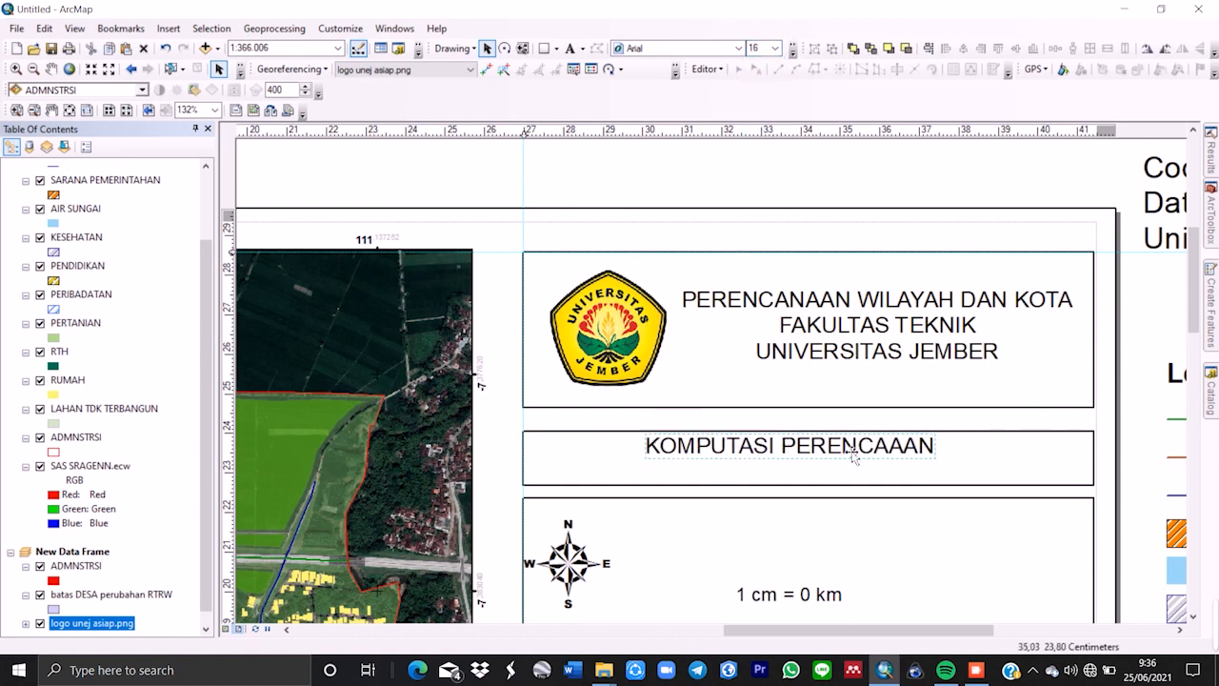
pyautogui.moveTo(847, 459); pyautogui.dragTo(882, 477)
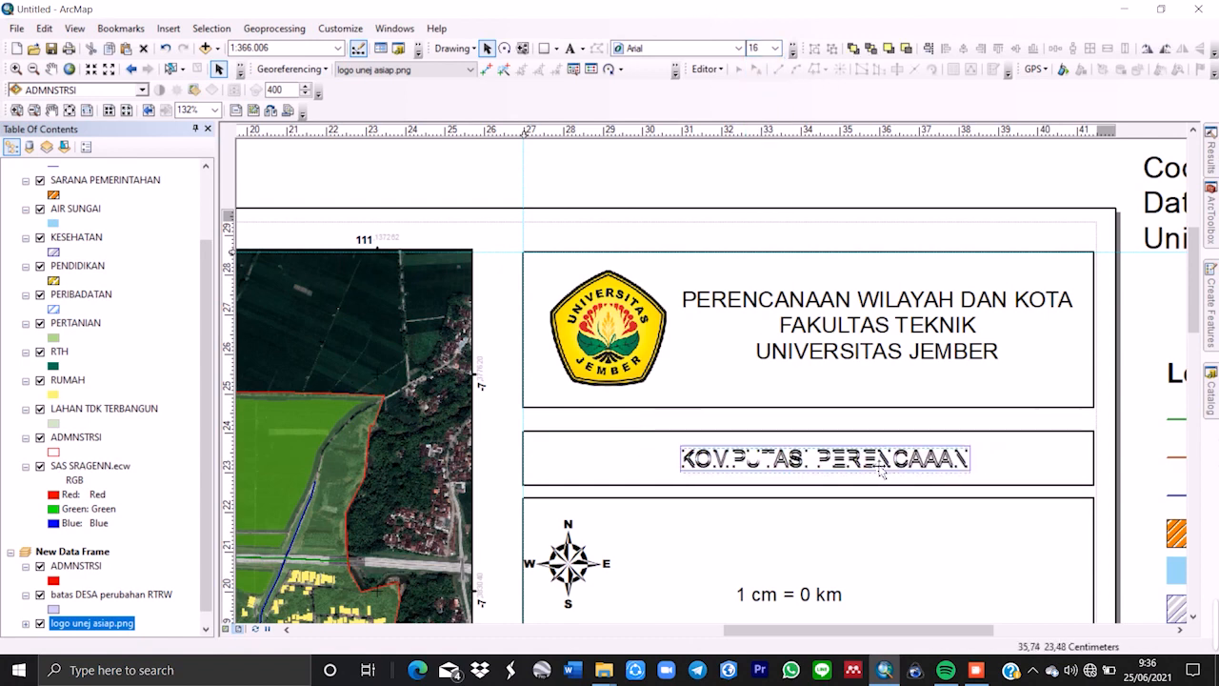
# Place a horizontal layout guide at about 24.5 cm on the vertical ruler.
pyautogui.scroll(-8, 815, 427)
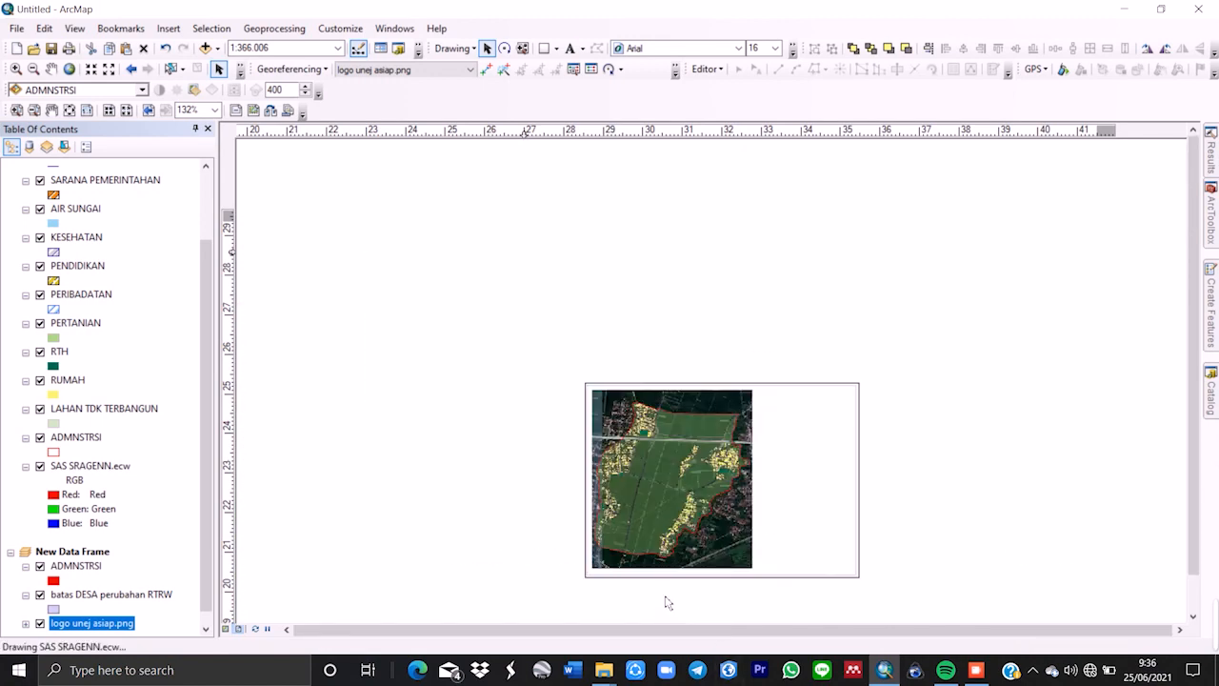
pyautogui.scroll(3, 716, 595)
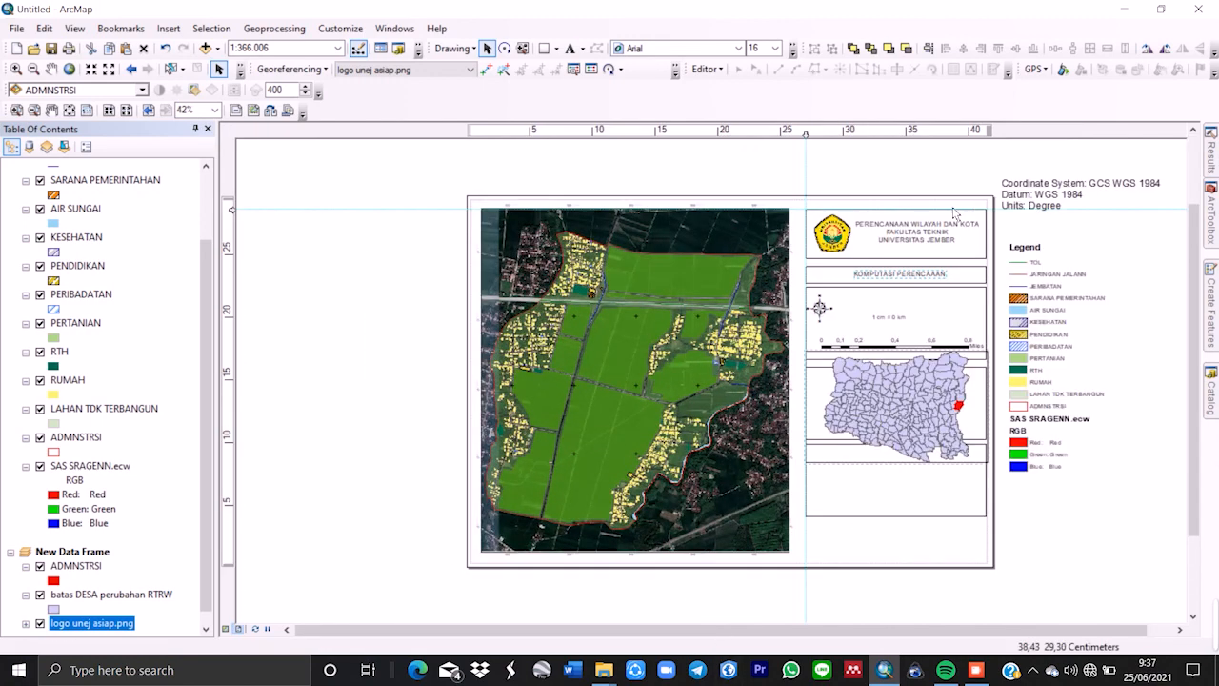
pyautogui.scroll(4, 955, 212)
pyautogui.scroll(-1, 214, 345)
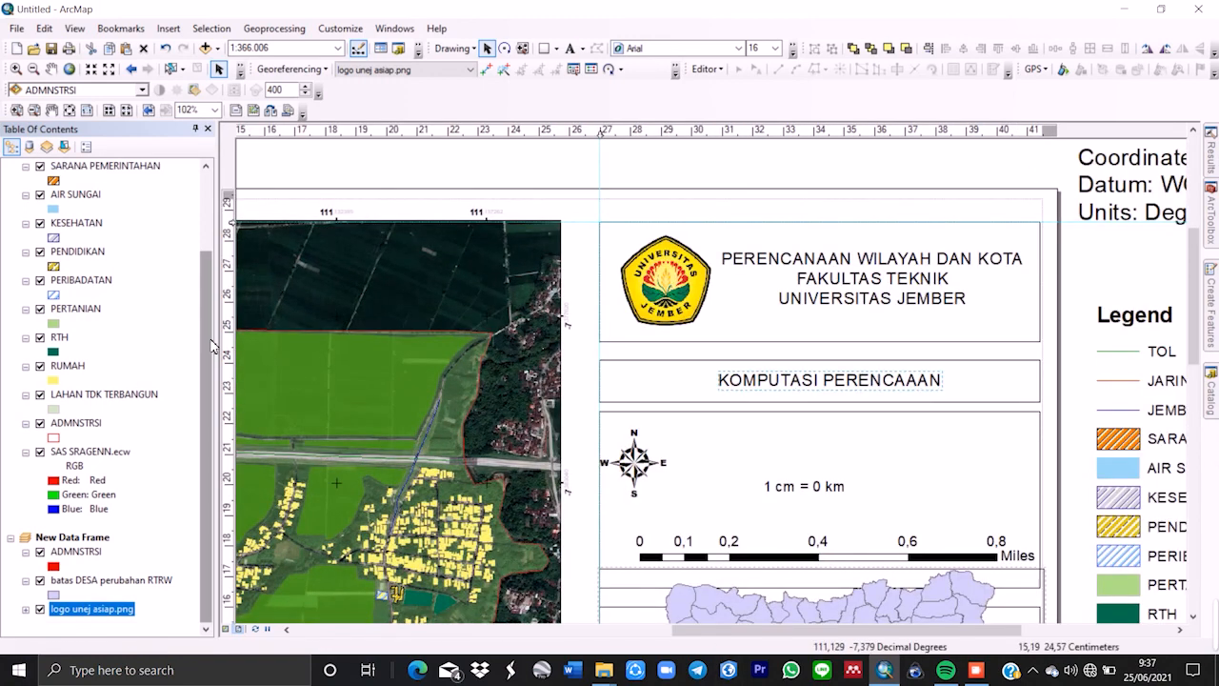
pyautogui.scroll(2, 240, 345)
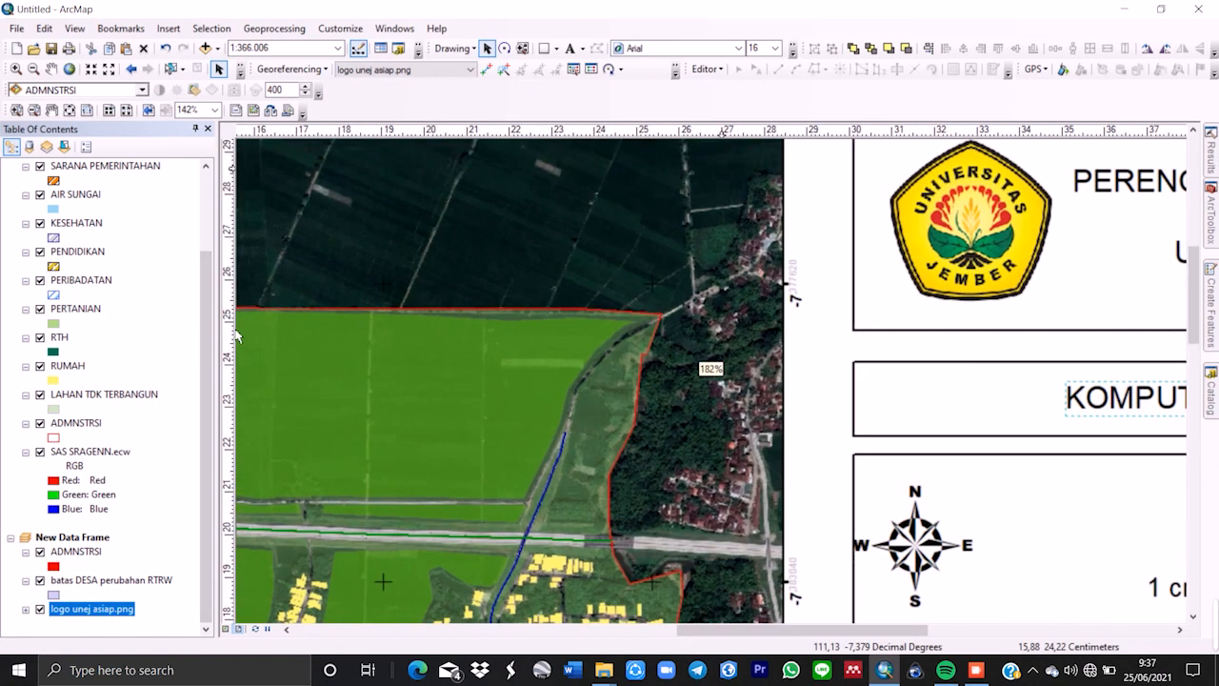
pyautogui.click(237, 332)
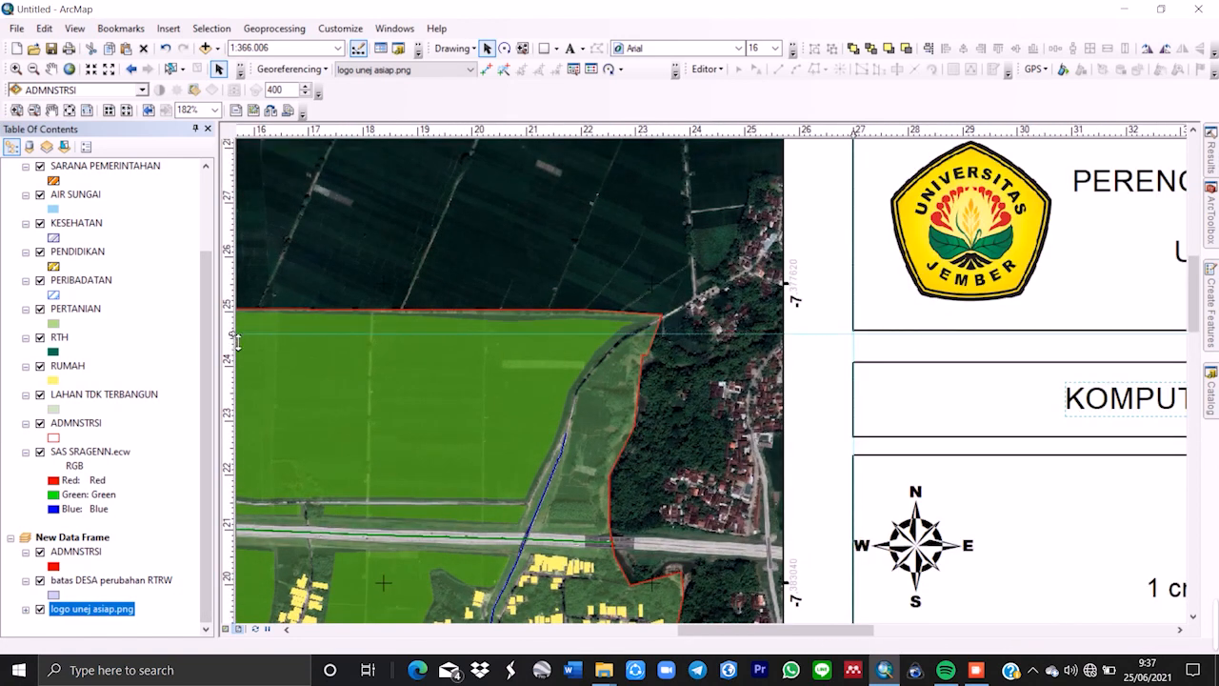
pyautogui.scroll(2, 238, 333)
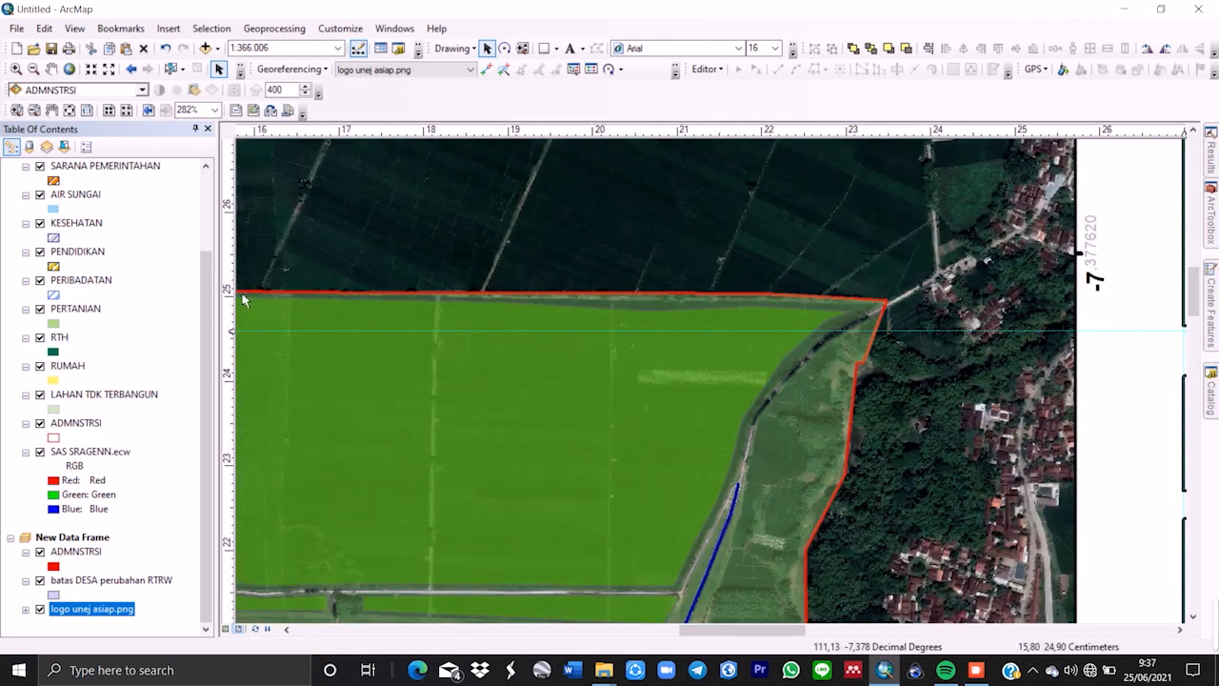
pyautogui.click(230, 366)
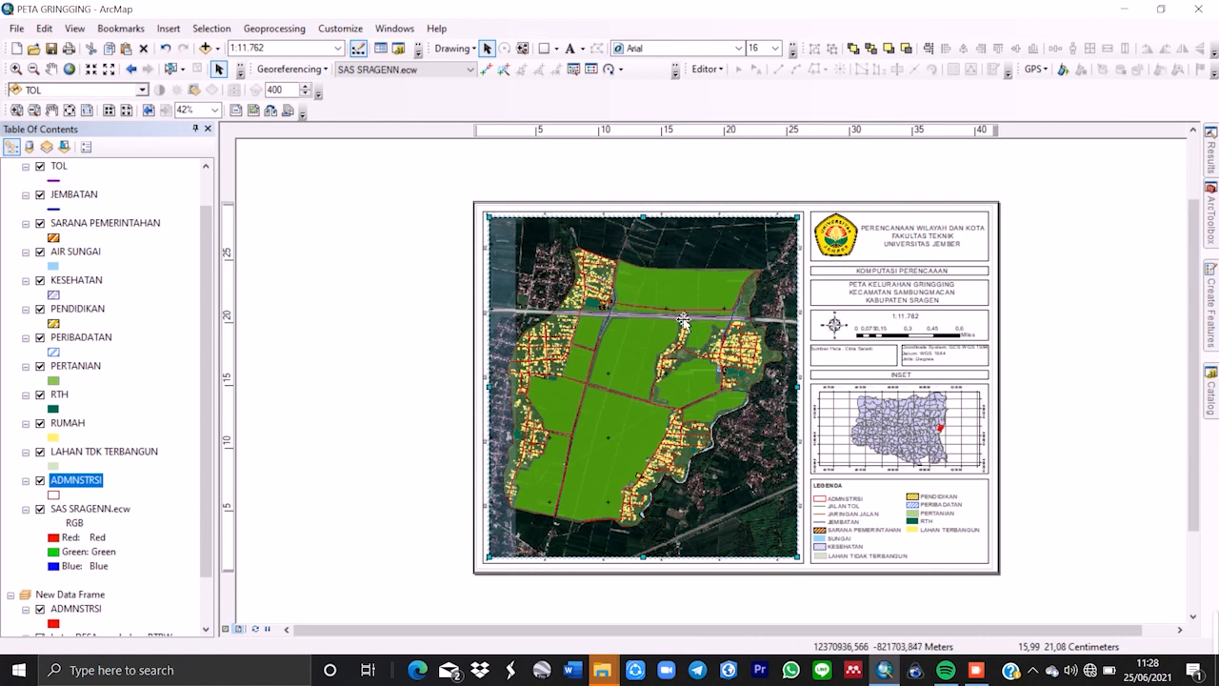
pyautogui.scroll(-1, 683, 321)
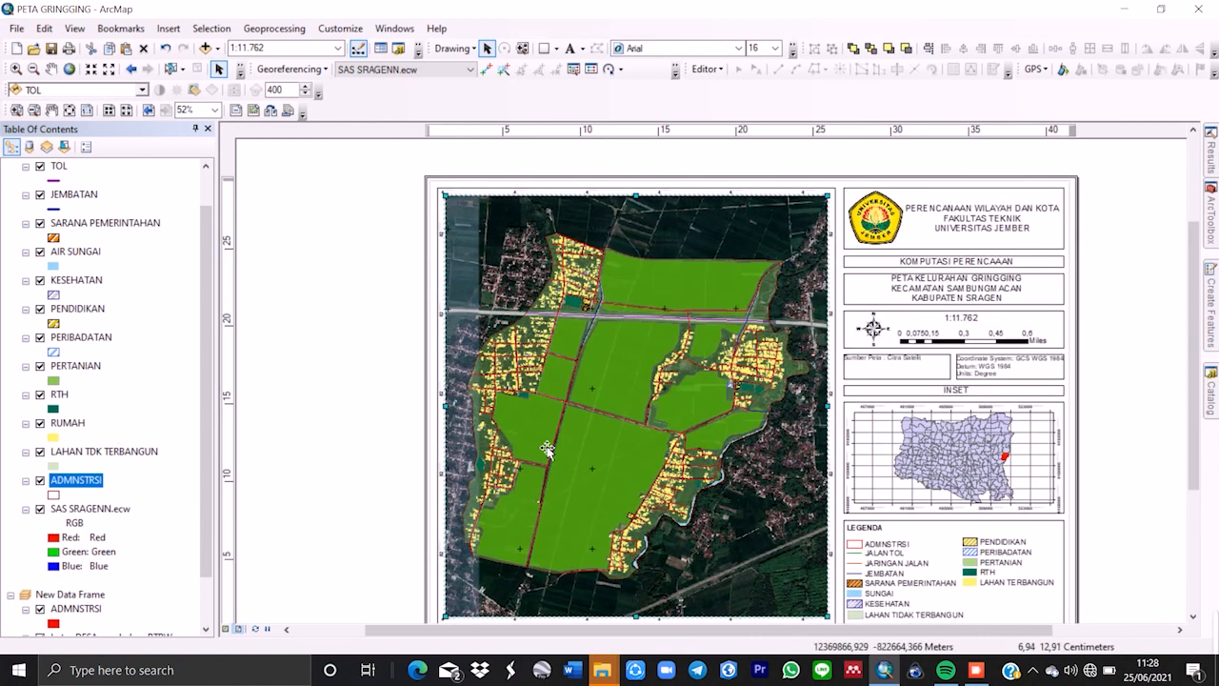
pyautogui.scroll(2, 503, 356)
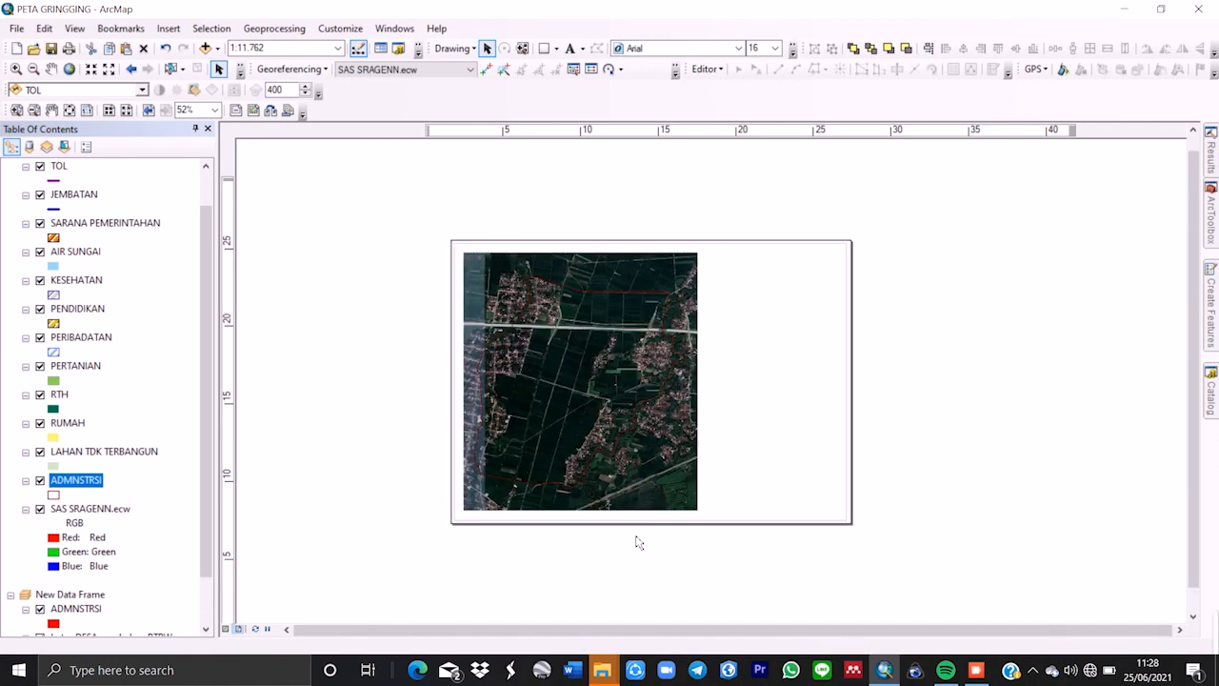
pyautogui.scroll(-3, 644, 528)
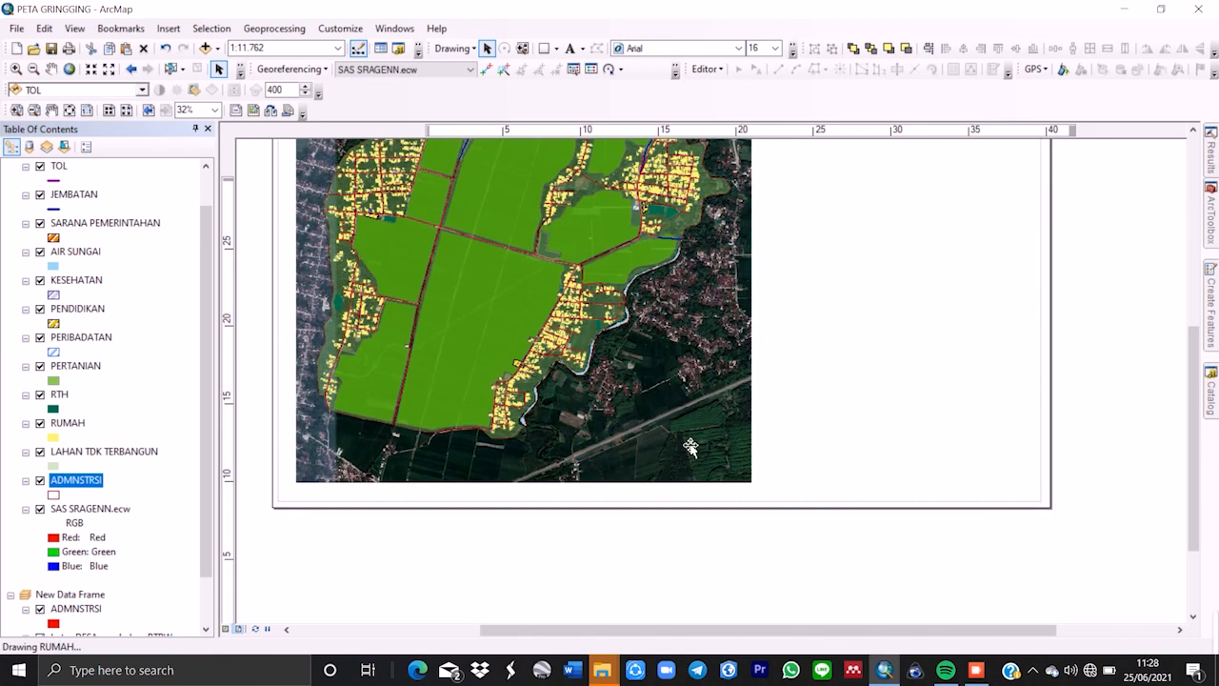
pyautogui.scroll(3, 686, 447)
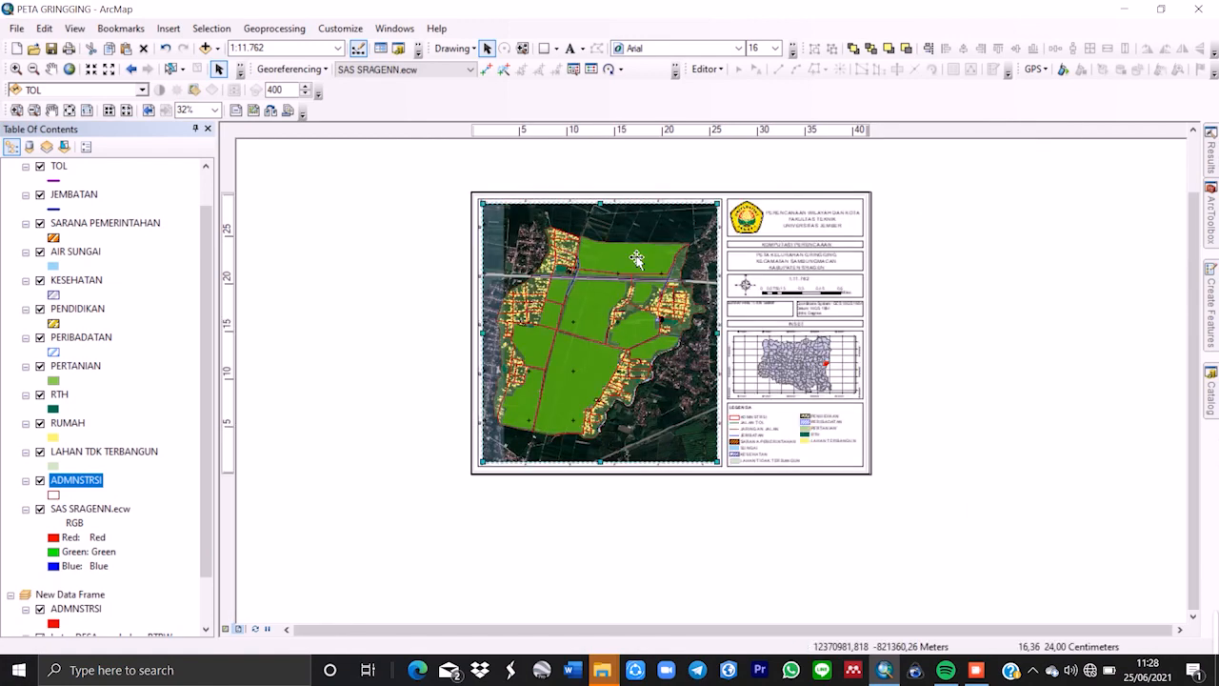
pyautogui.scroll(-4, 729, 243)
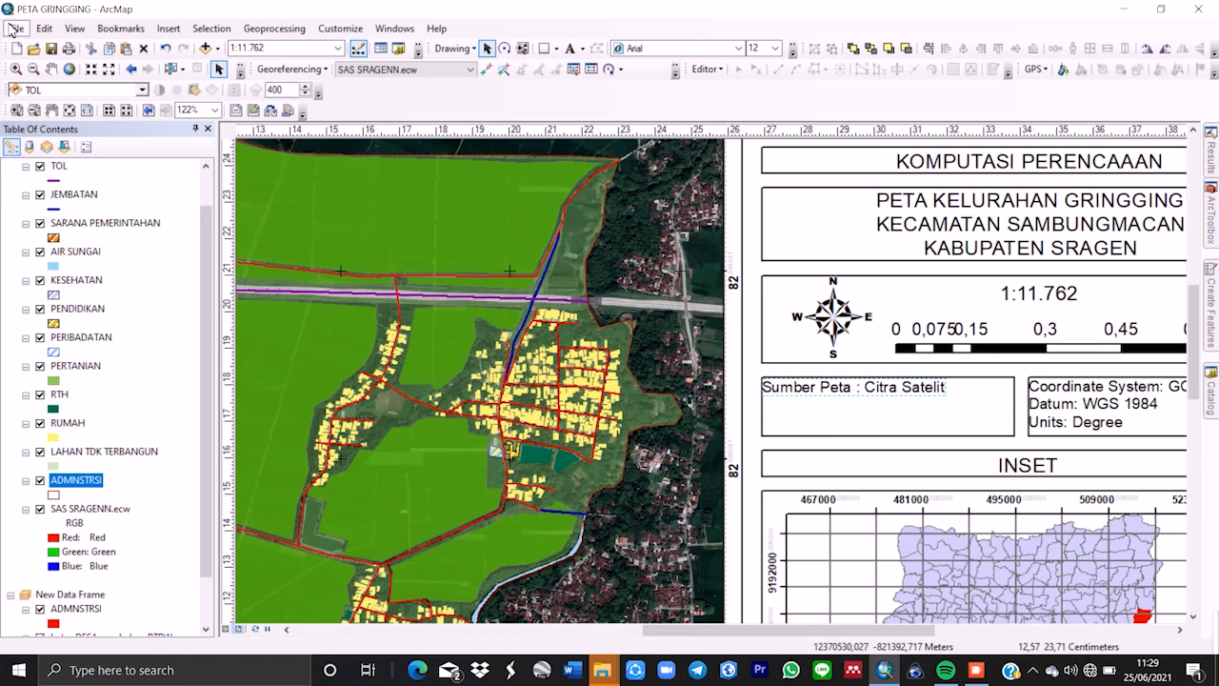
# Start exporting the map and set the save location to the GRINGGING folder under ARCGIS.
pyautogui.click(16, 28)
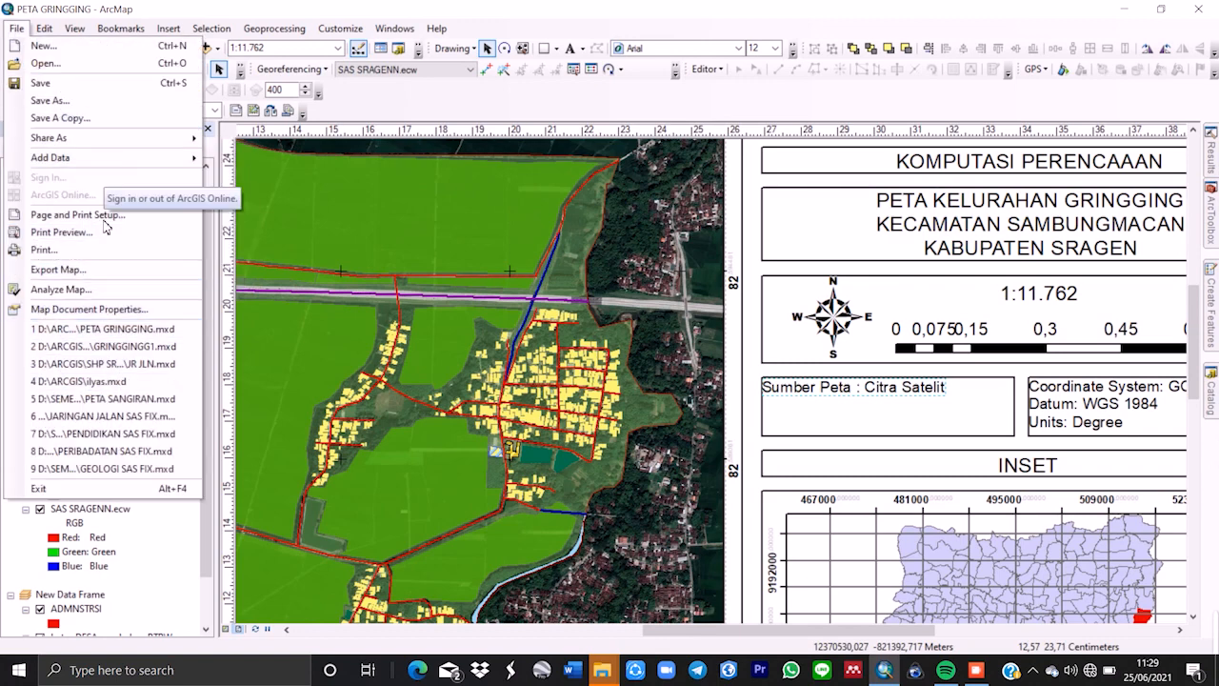
pyautogui.press('Escape')
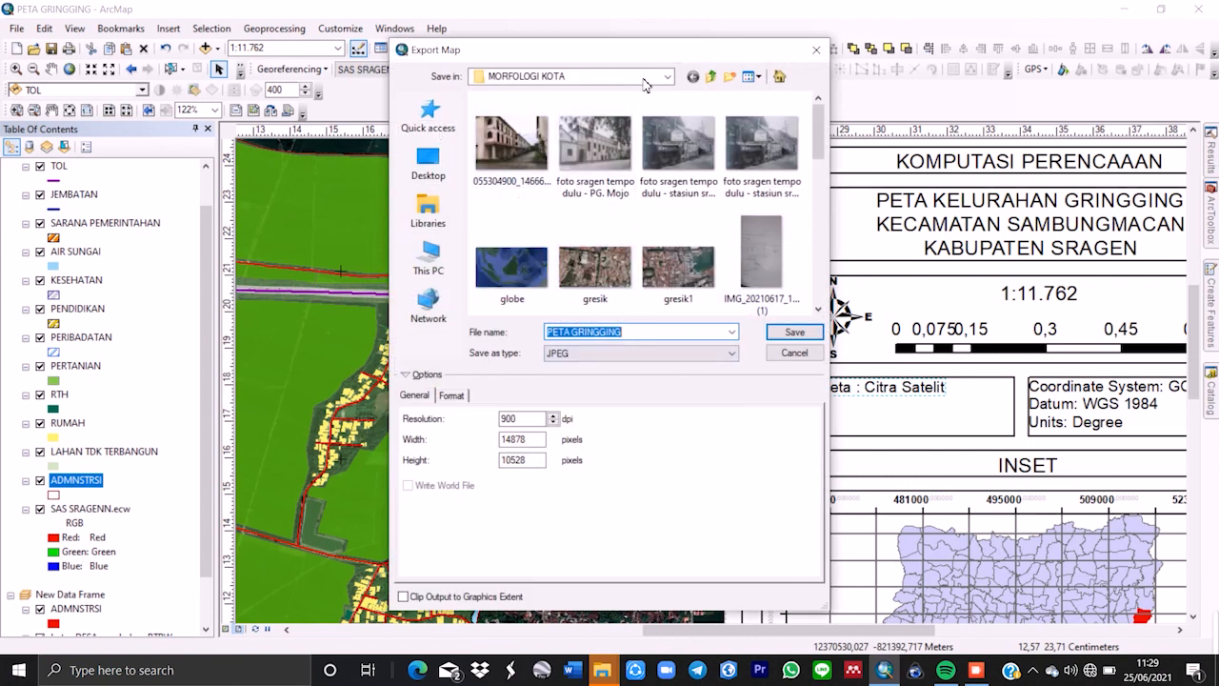
pyautogui.click(572, 77)
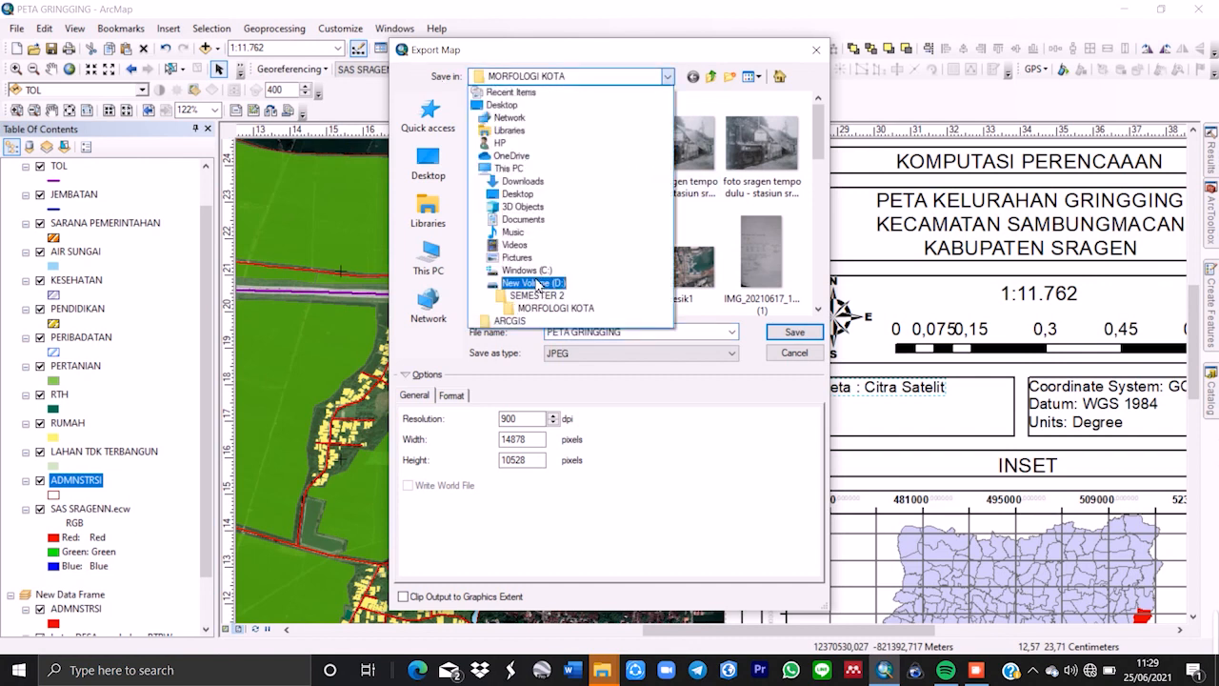
pyautogui.click(515, 321)
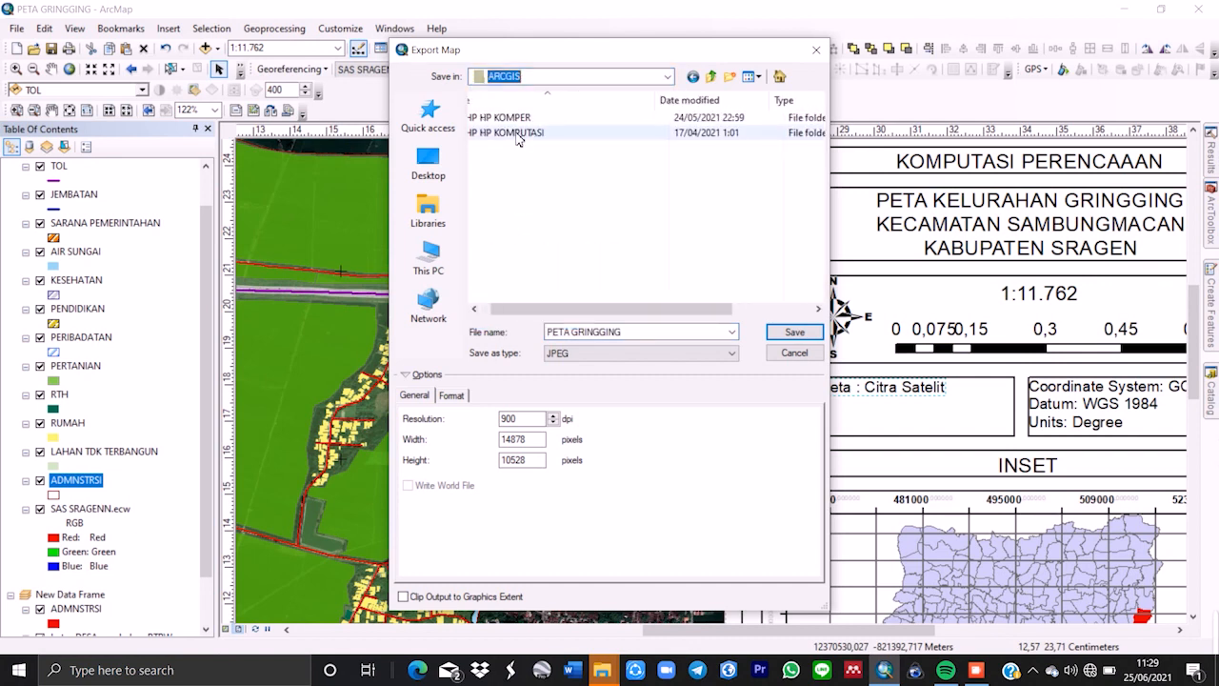
pyautogui.doubleClick(520, 135)
# Export the map layout in PDF format as PETA GRINGGING.pdf at a resolution of 1000 dpi.
pyautogui.click(614, 354)
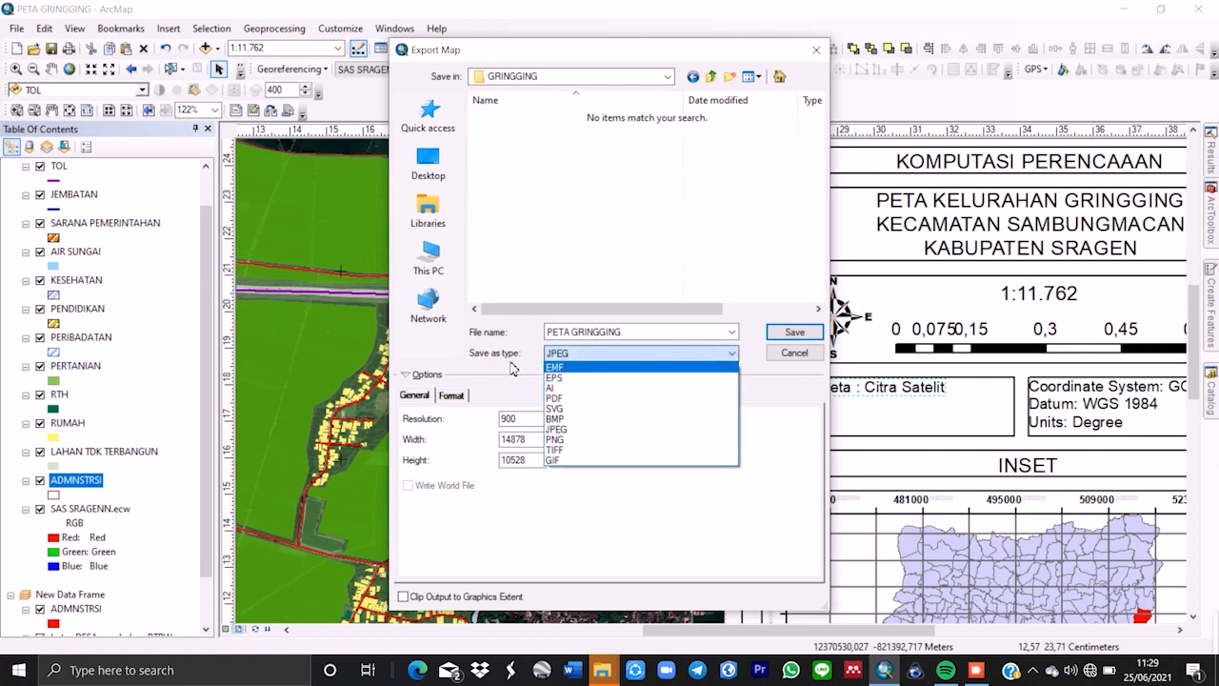
pyautogui.click(576, 398)
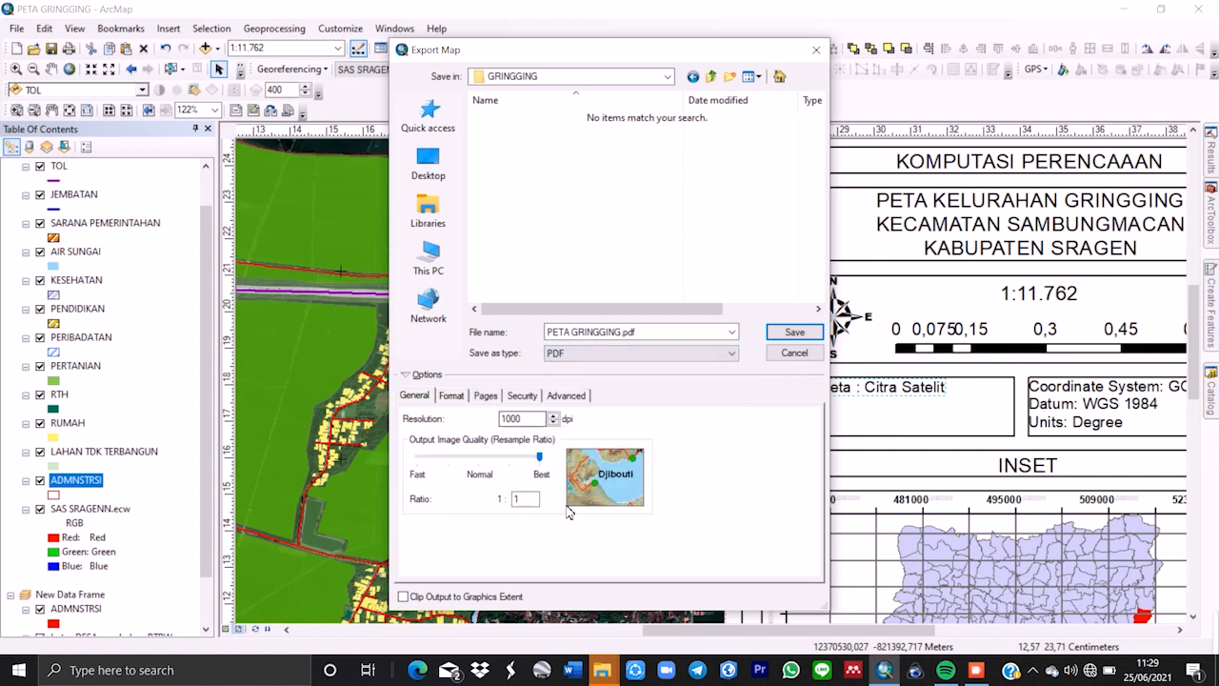
pyautogui.click(553, 415)
pyautogui.click(553, 422)
pyautogui.click(795, 332)
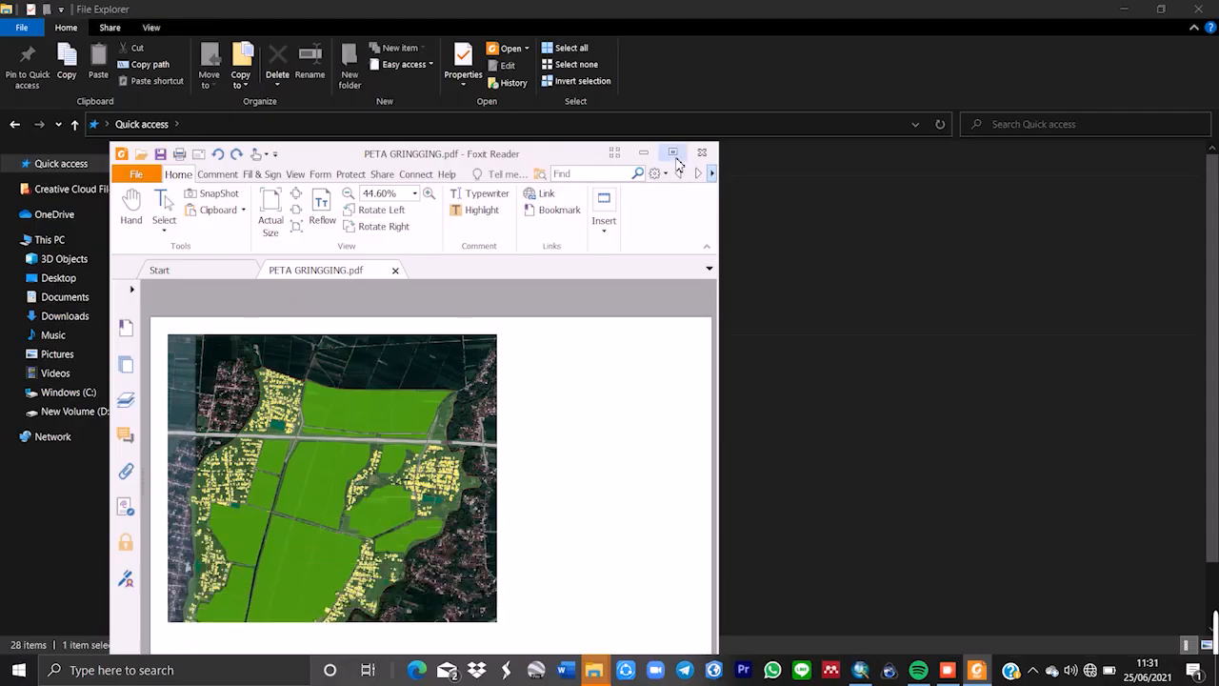
# View the exported PETA GRINGGING.pdf maximized in Foxit Reader and check the layout from the heading down to the inset and legend.
pyautogui.doubleClick(672, 155)
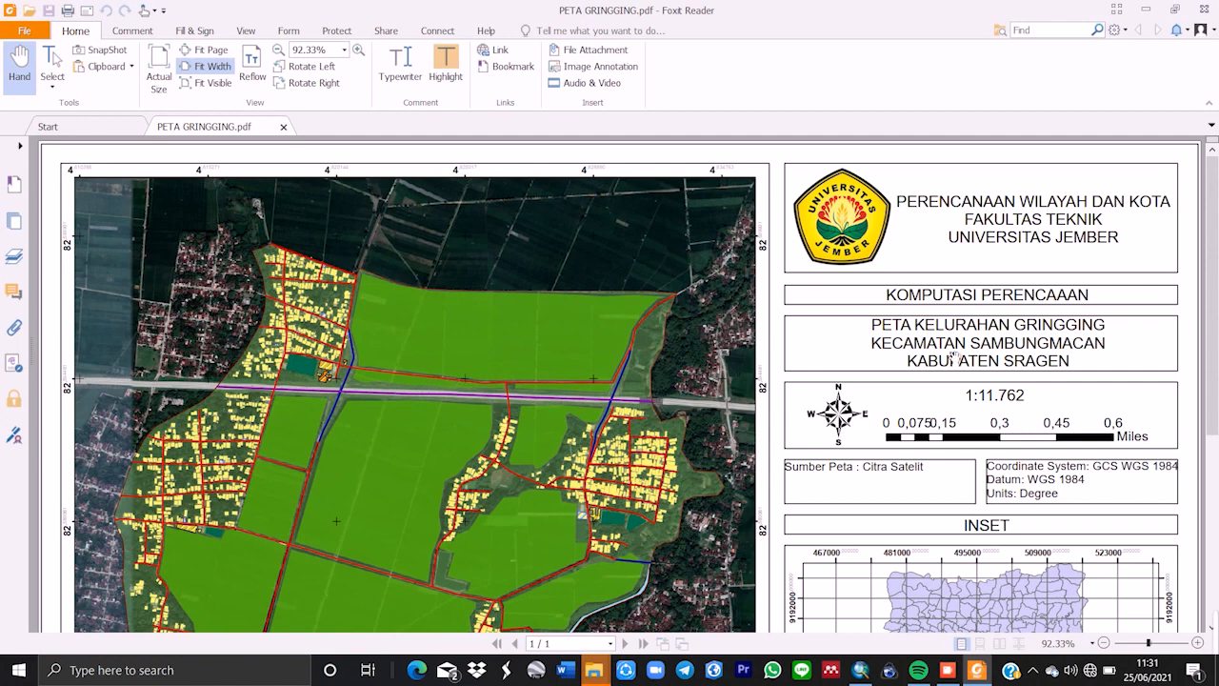
pyautogui.moveTo(1215, 297); pyautogui.dragTo(1217, 476)
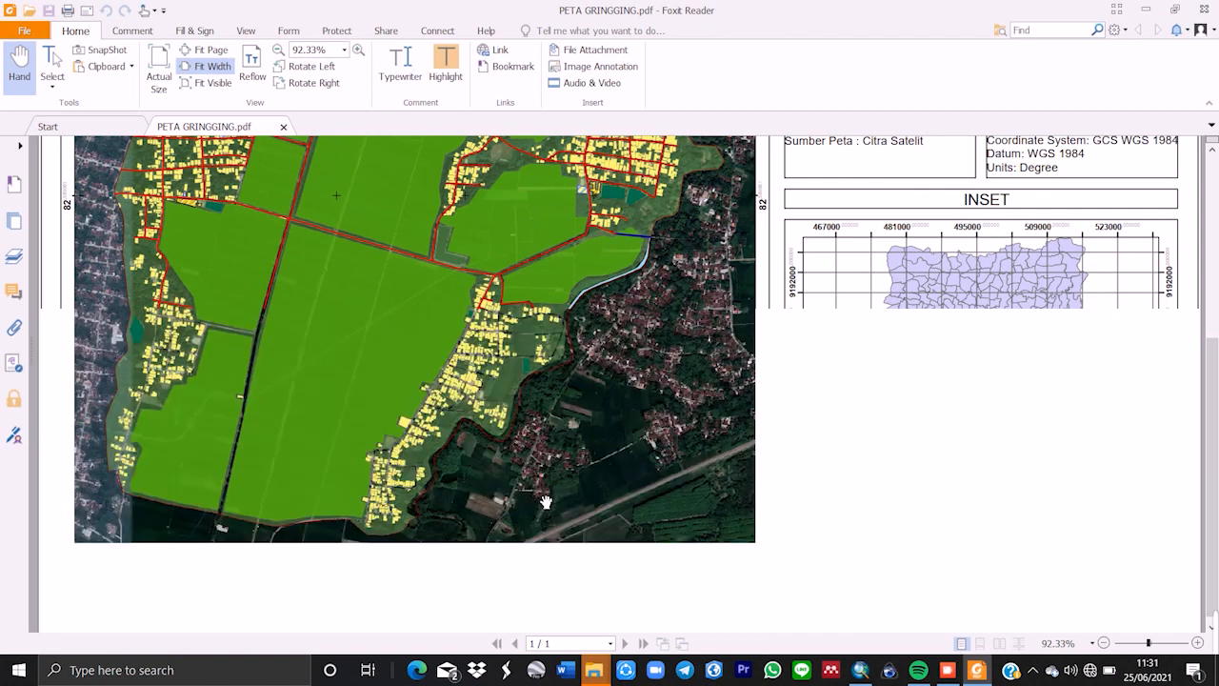
pyautogui.scroll(-1, 759, 533)
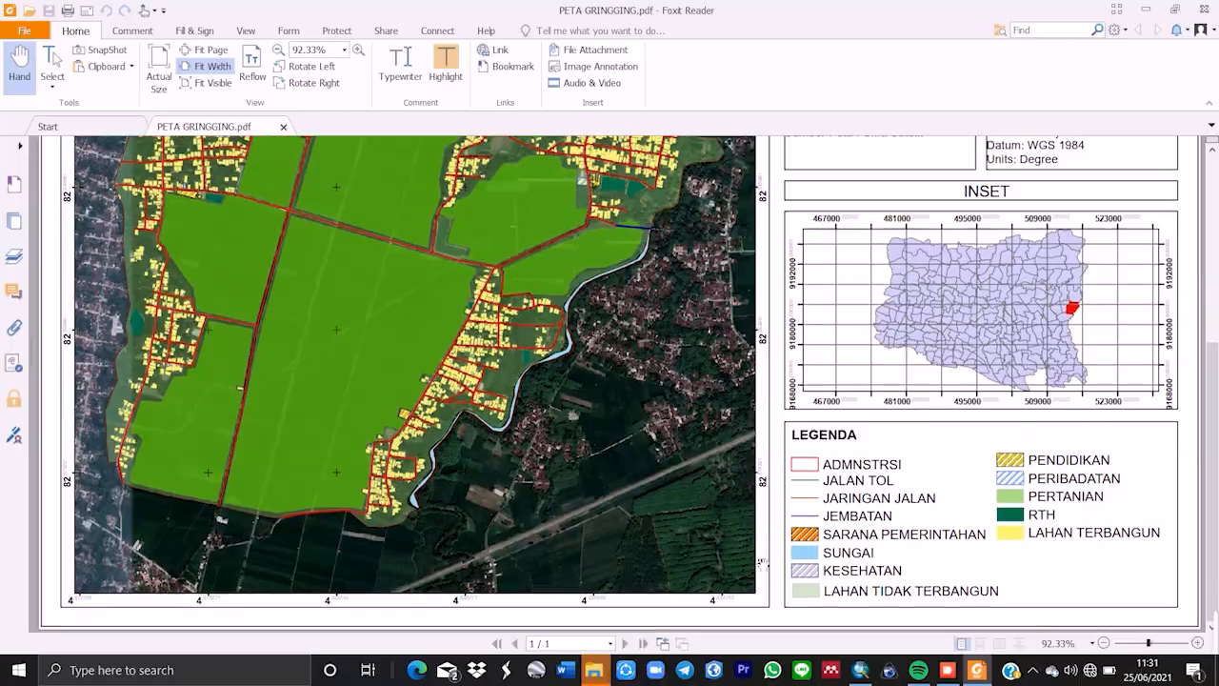